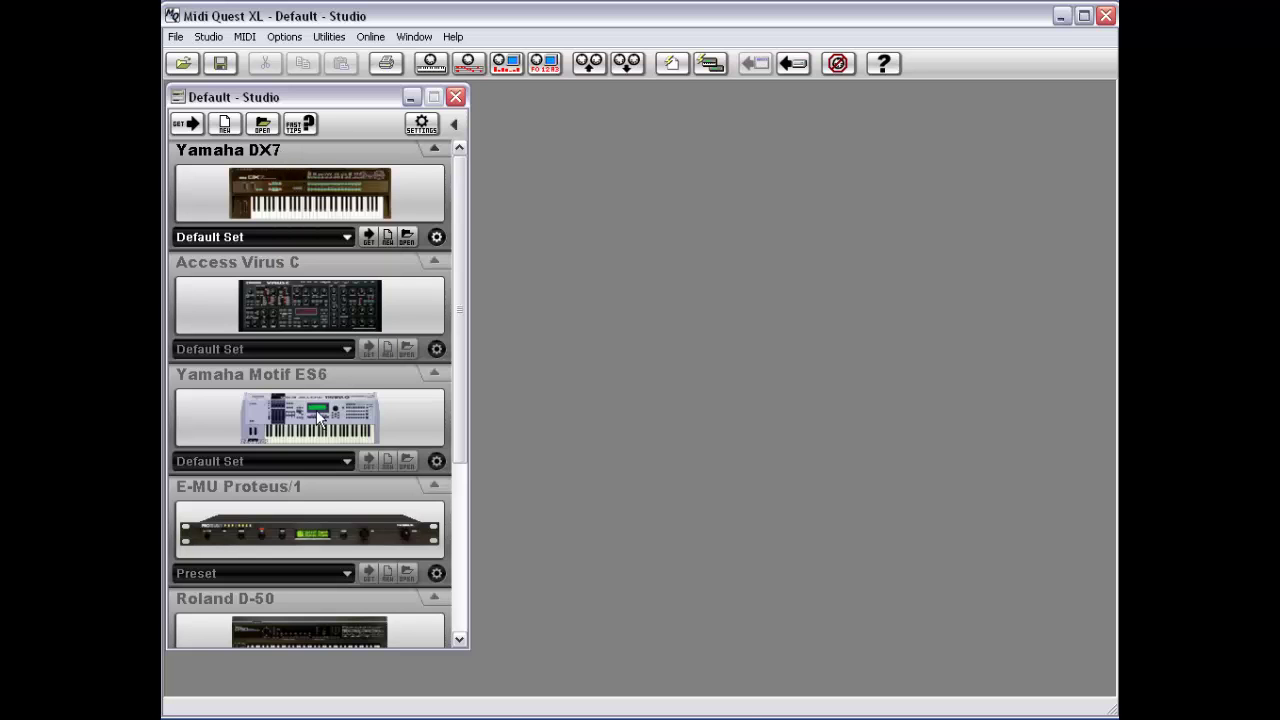
Review the set options for the Yamaha DX7 and Motif ES6, choosing Default Set for the Motif ES6.
{"action": "left_click_drag", "start_coordinate": [464, 184], "coordinate": [474, 137]}
{"action": "left_click", "coordinate": [265, 233]}
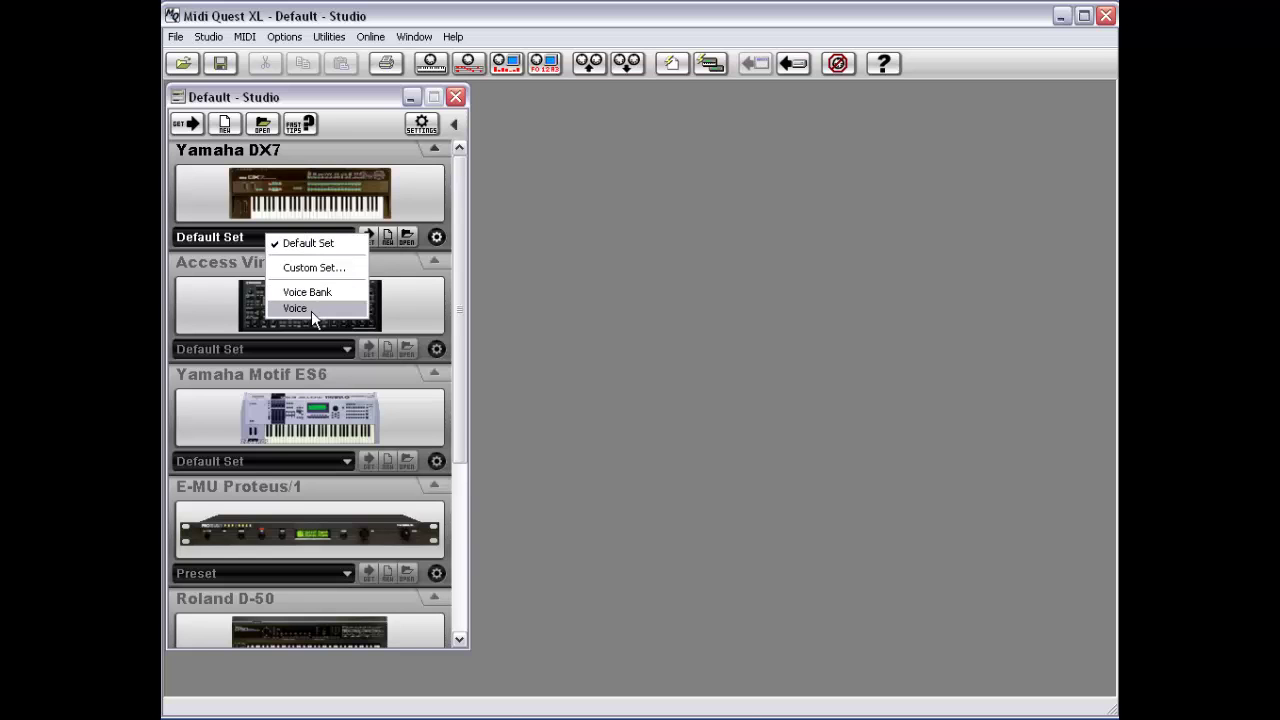
{"action": "left_click", "coordinate": [297, 421]}
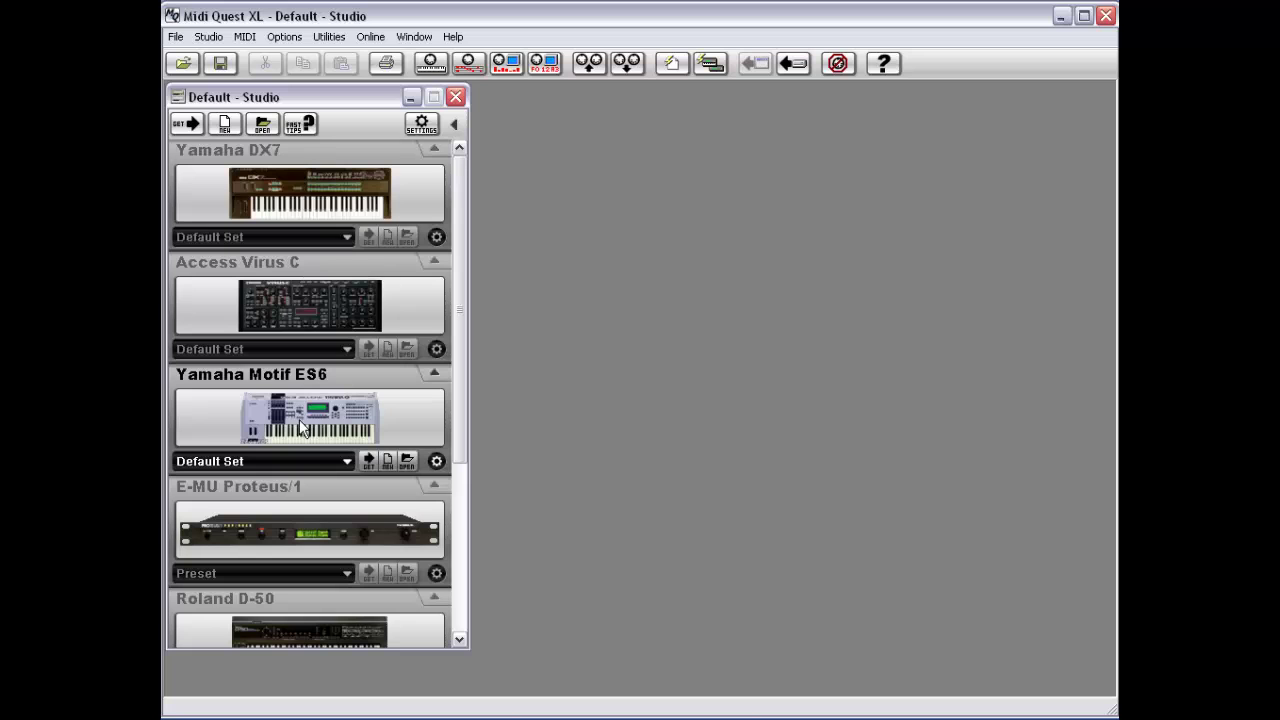
{"action": "left_click", "coordinate": [311, 466]}
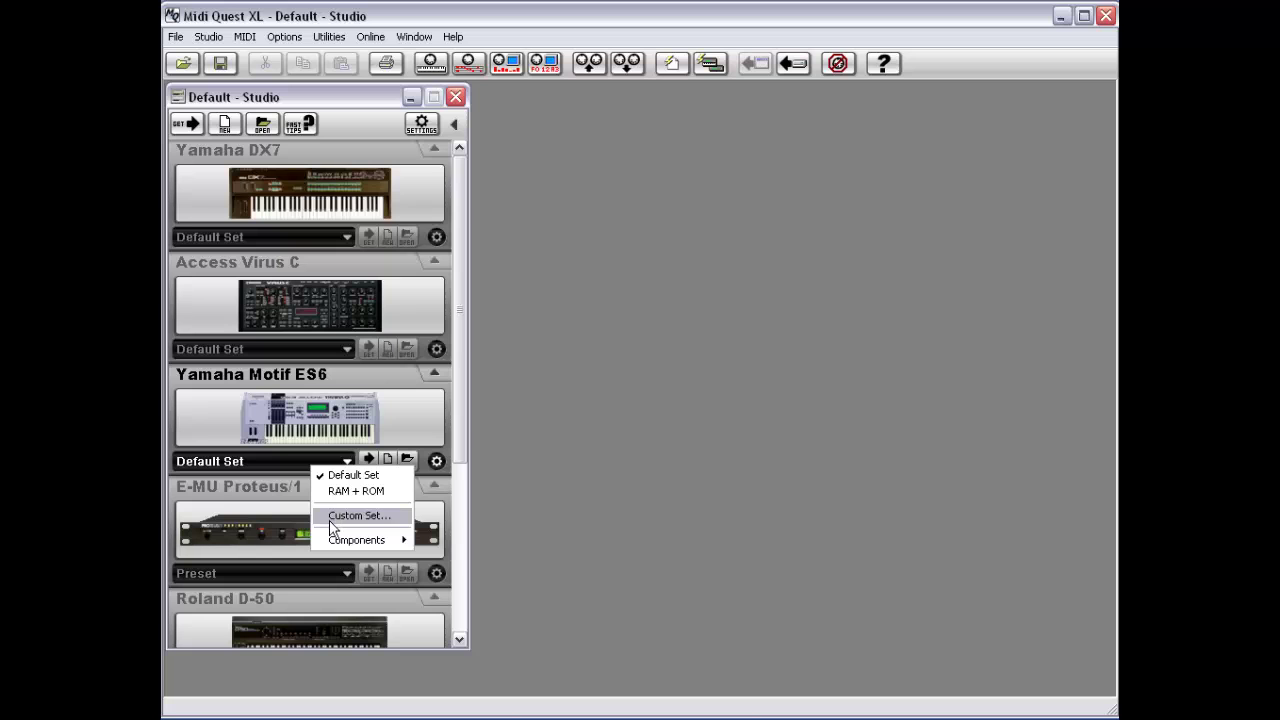
{"action": "mouse_move", "coordinate": [338, 550]}
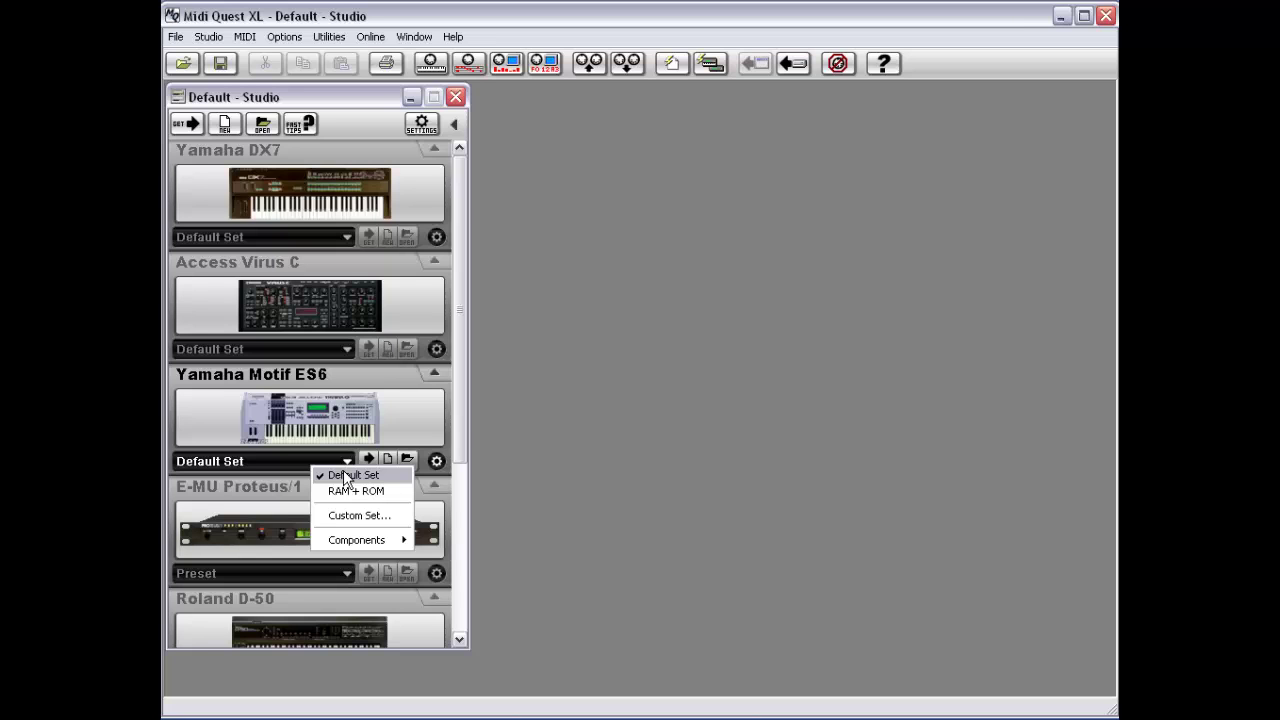
{"action": "left_click", "coordinate": [348, 476]}
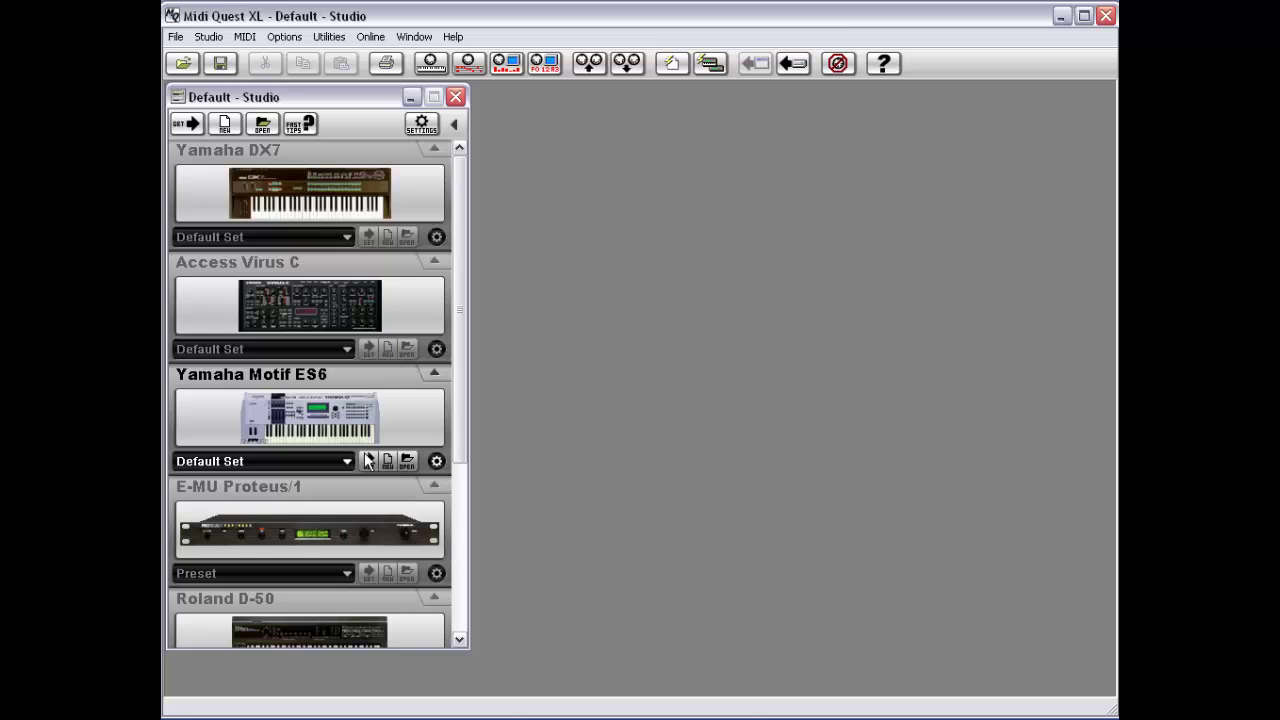
Create a new Yamaha Motif ES6 set, decline to define its Song, and close the set.
{"action": "left_click", "coordinate": [388, 461]}
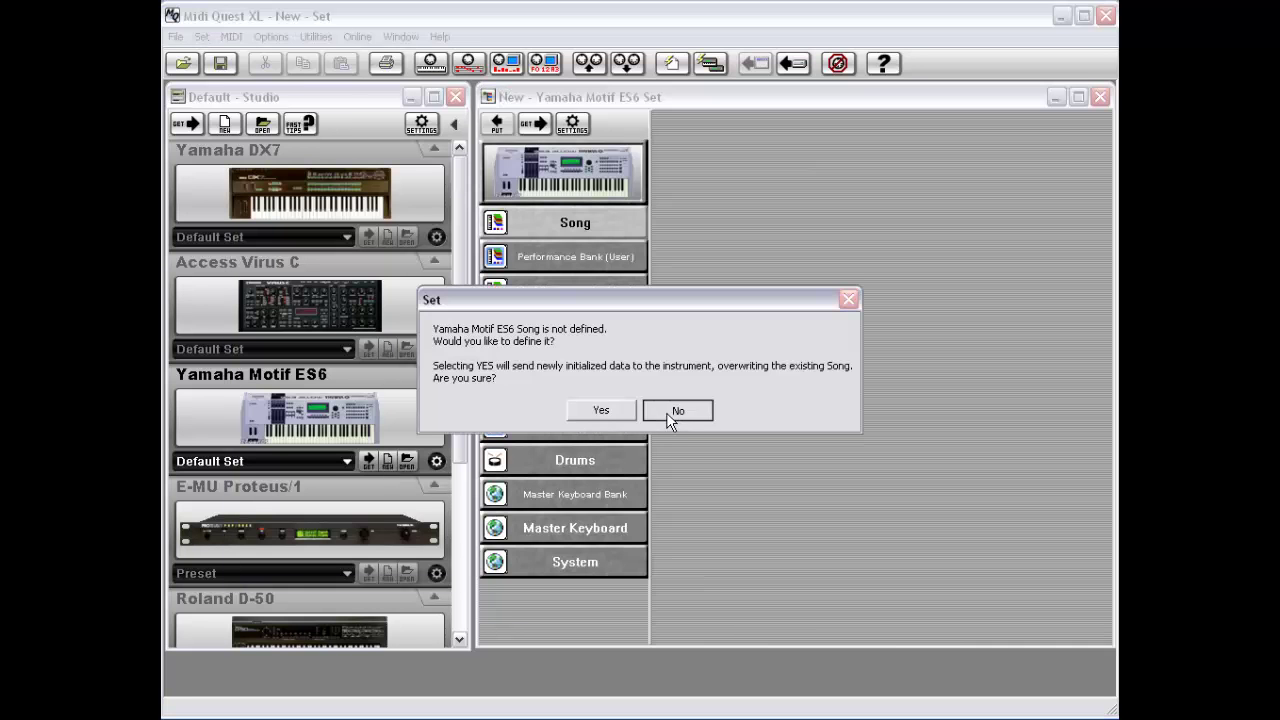
{"action": "left_click", "coordinate": [666, 412]}
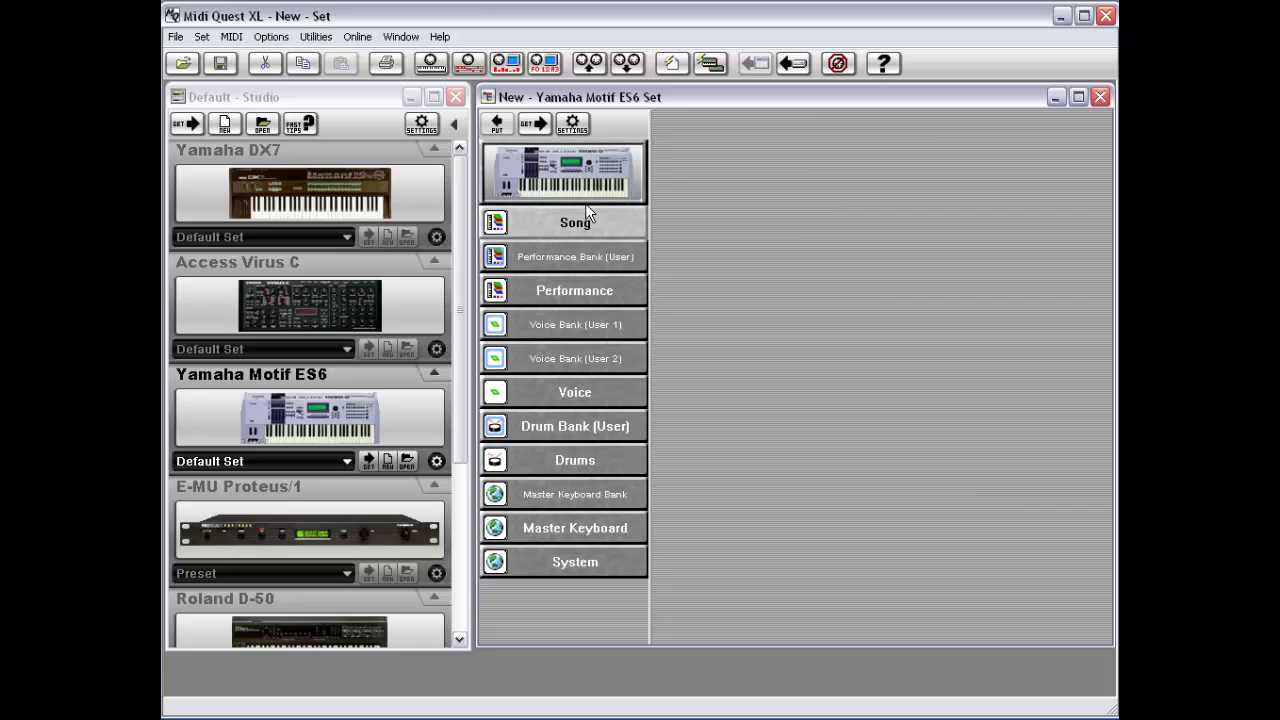
{"action": "double_click", "coordinate": [487, 94]}
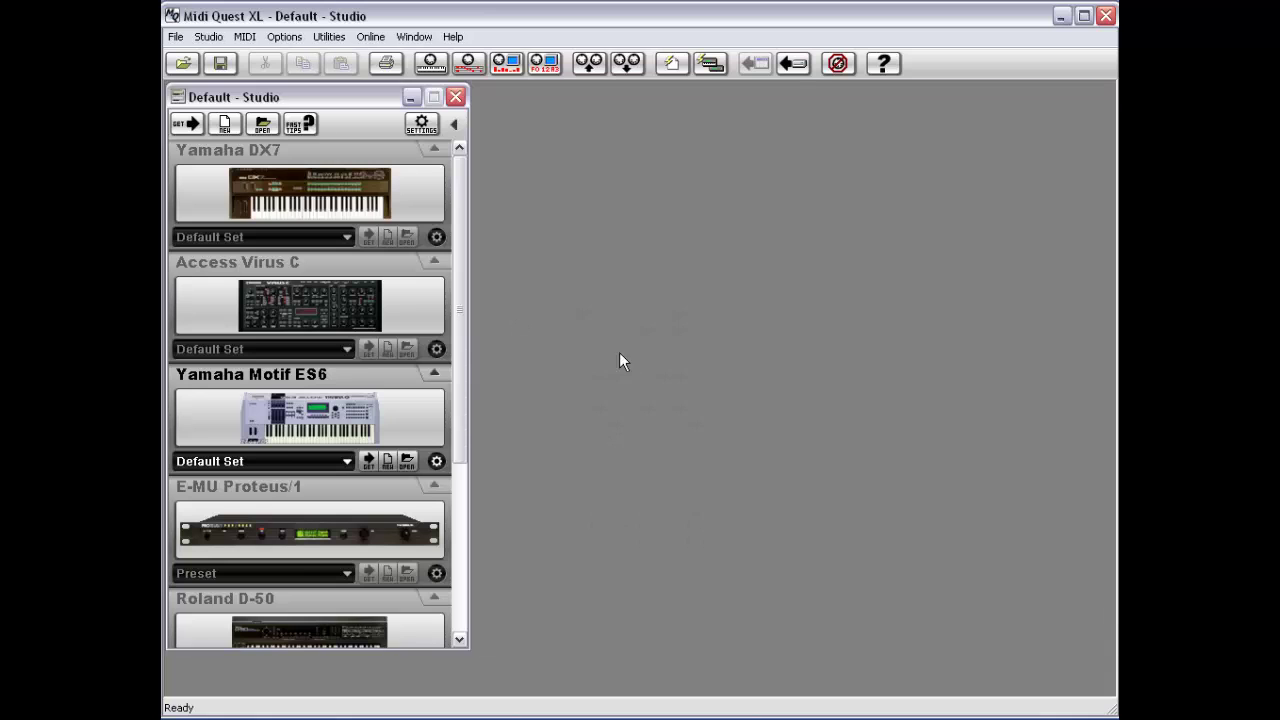
Switch the Yamaha Motif ES6 to RAM + ROM and create a new set from it.
{"action": "left_click", "coordinate": [276, 458]}
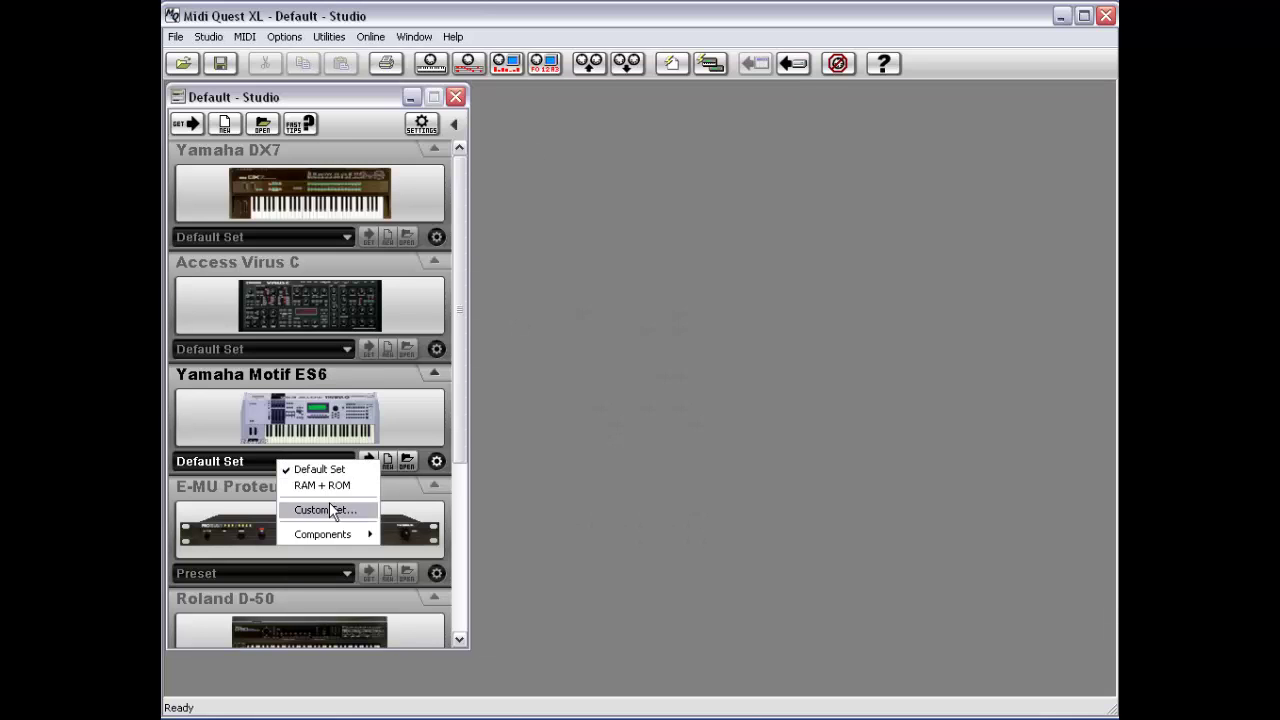
{"action": "left_click", "coordinate": [334, 486]}
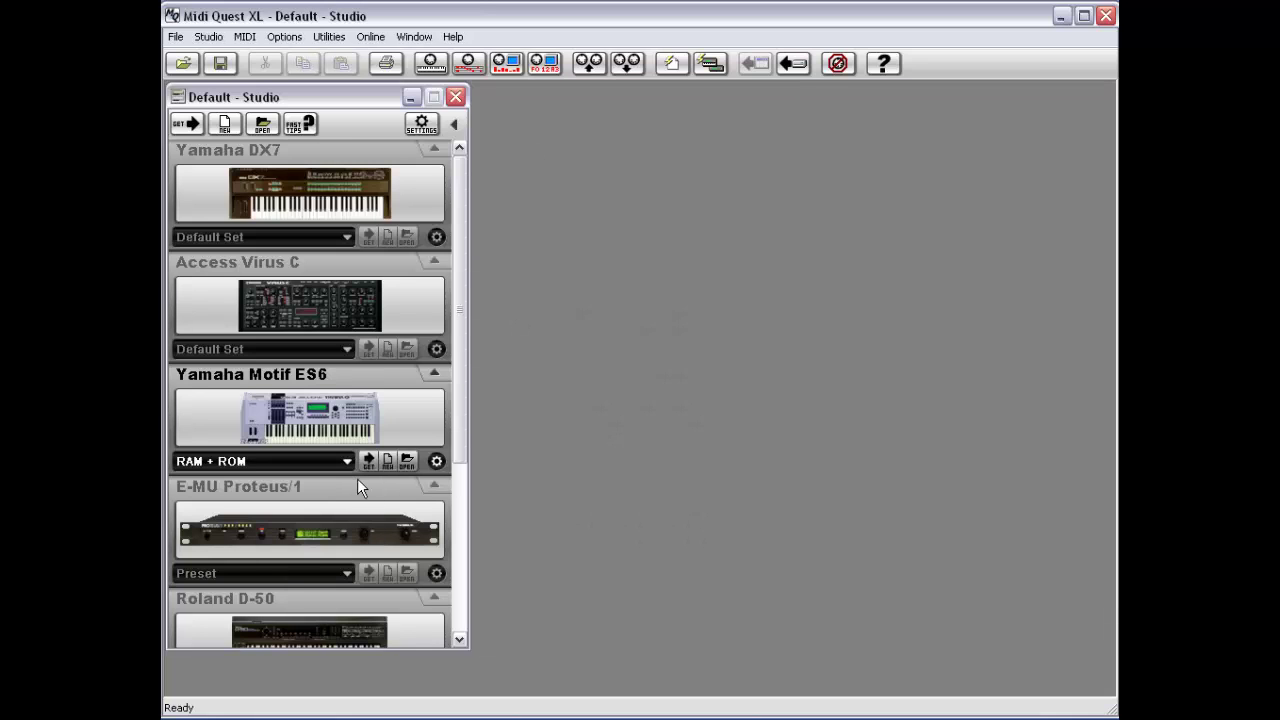
{"action": "left_click", "coordinate": [389, 460]}
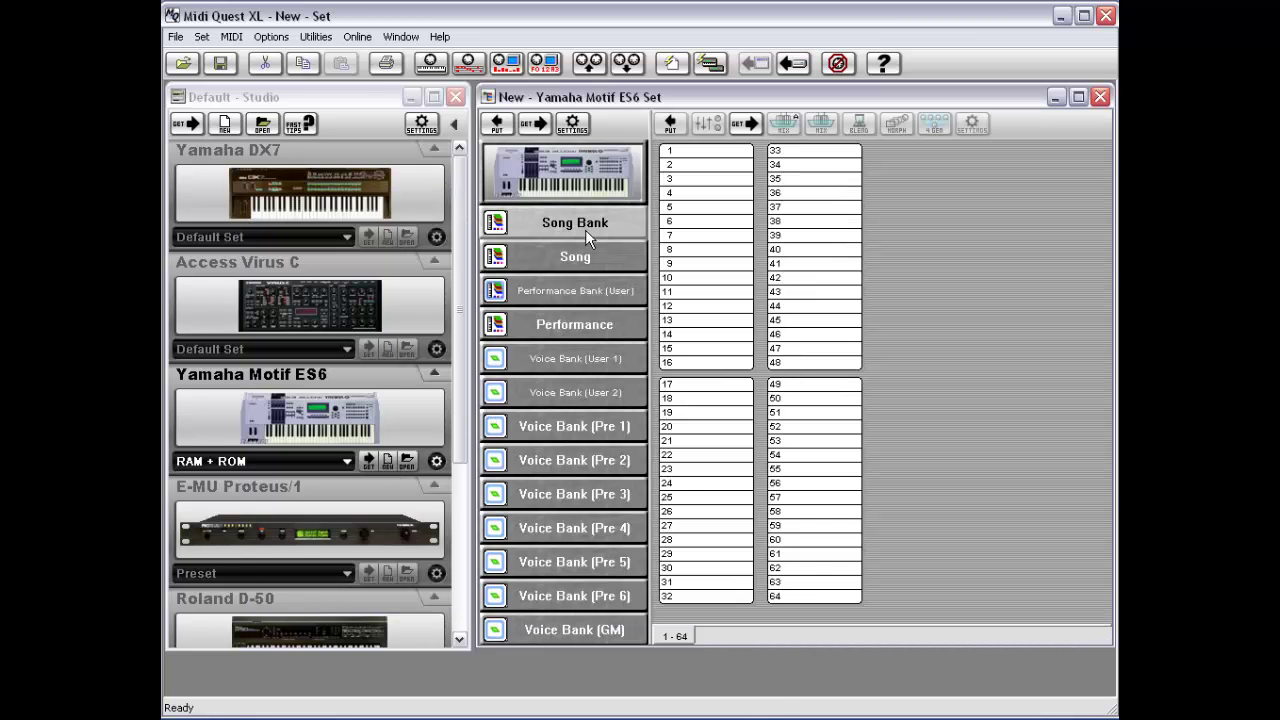
Enlarge the new Motif ES6 set window to review its banks, starting with Song Bank, and close the set.
{"action": "left_click_drag", "start_coordinate": [775, 648], "coordinate": [775, 692]}
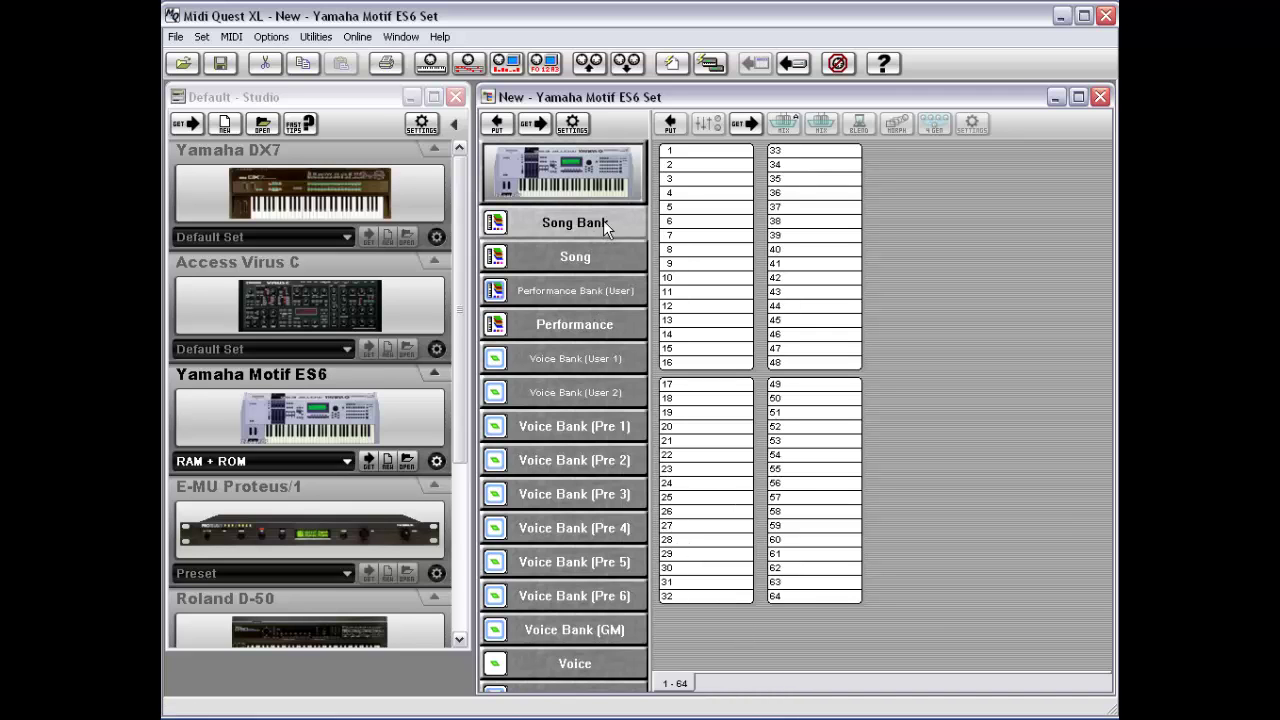
{"action": "left_click", "coordinate": [590, 230]}
{"action": "double_click", "coordinate": [489, 97]}
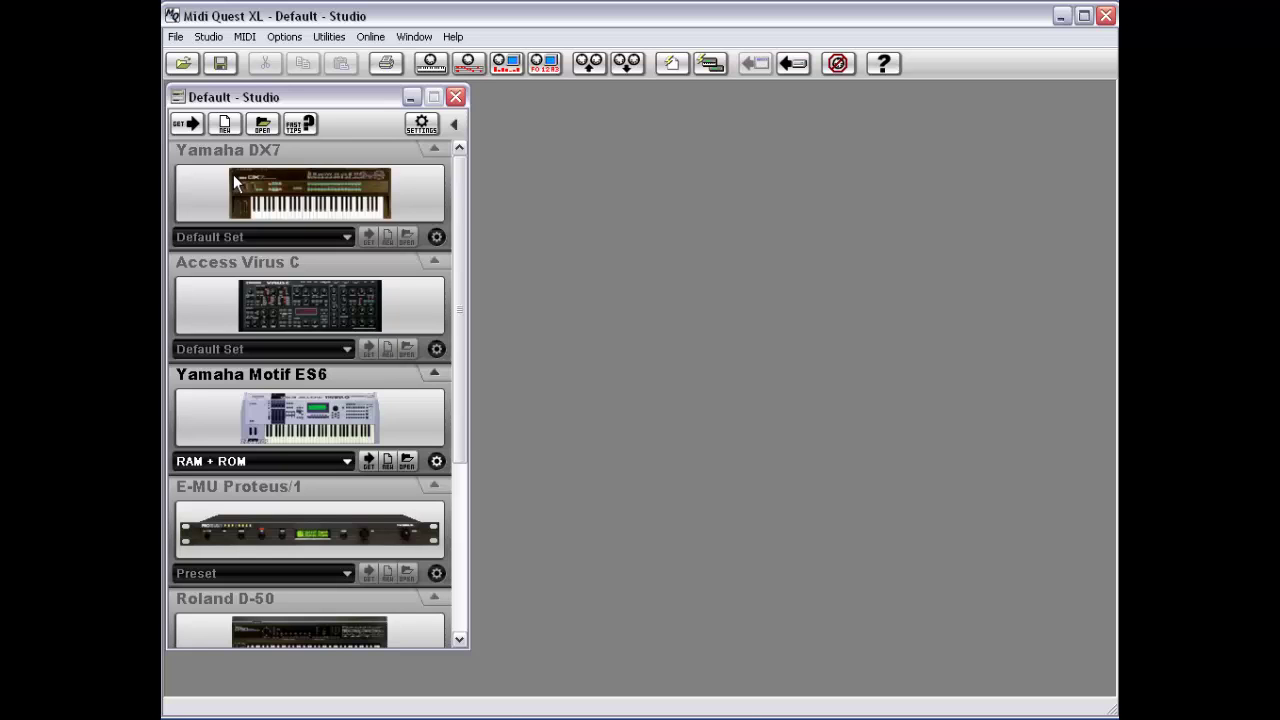
Get the Default Set from the Yamaha DX7.
{"action": "left_click", "coordinate": [292, 205]}
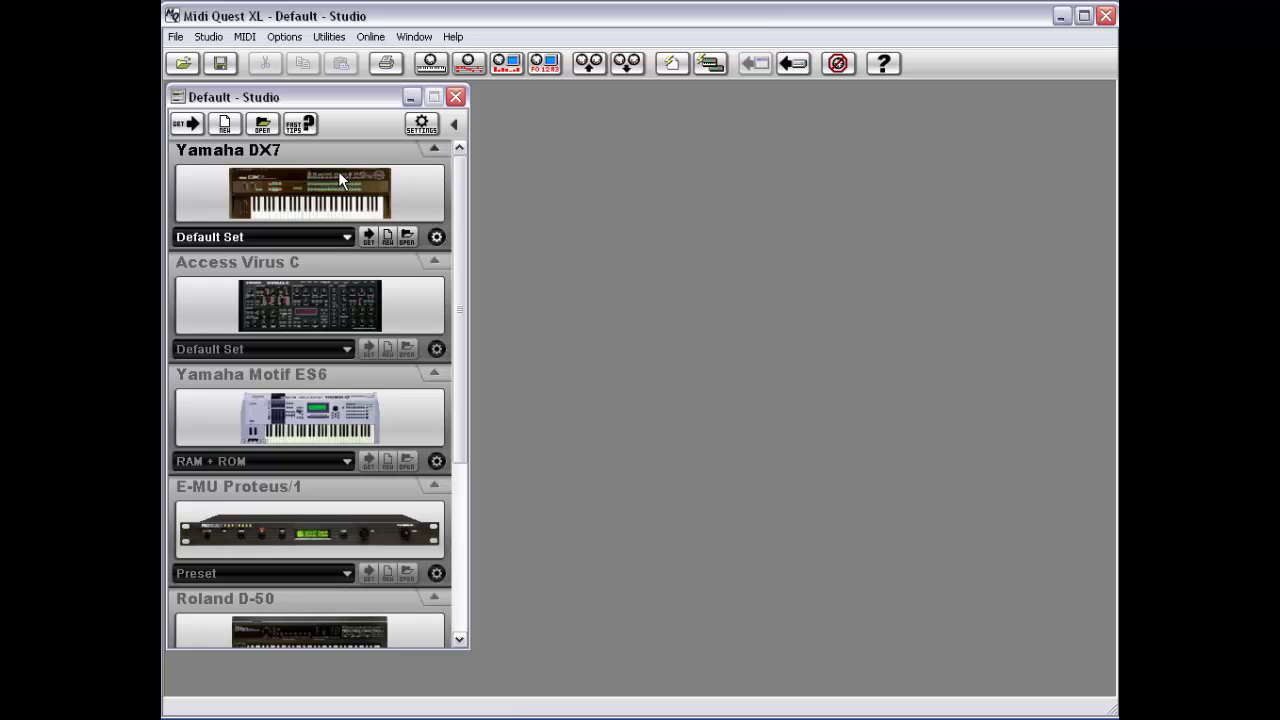
{"action": "left_click", "coordinate": [256, 234]}
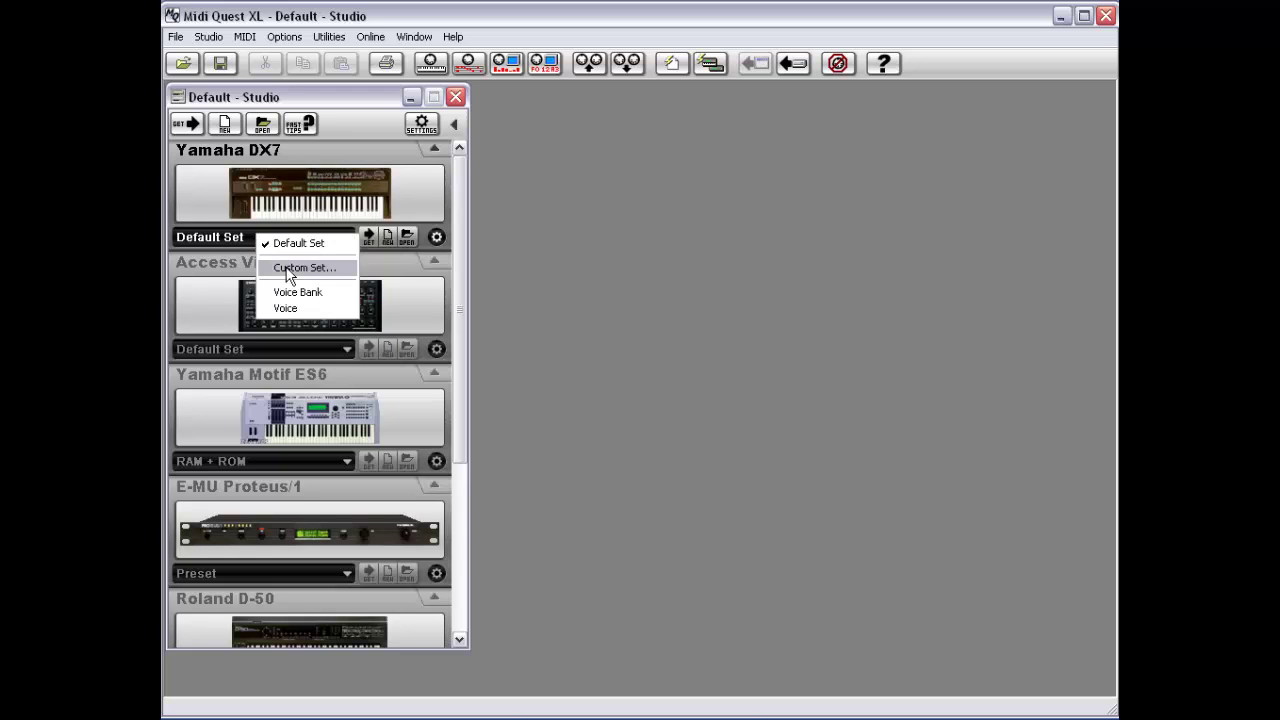
{"action": "left_click", "coordinate": [228, 202]}
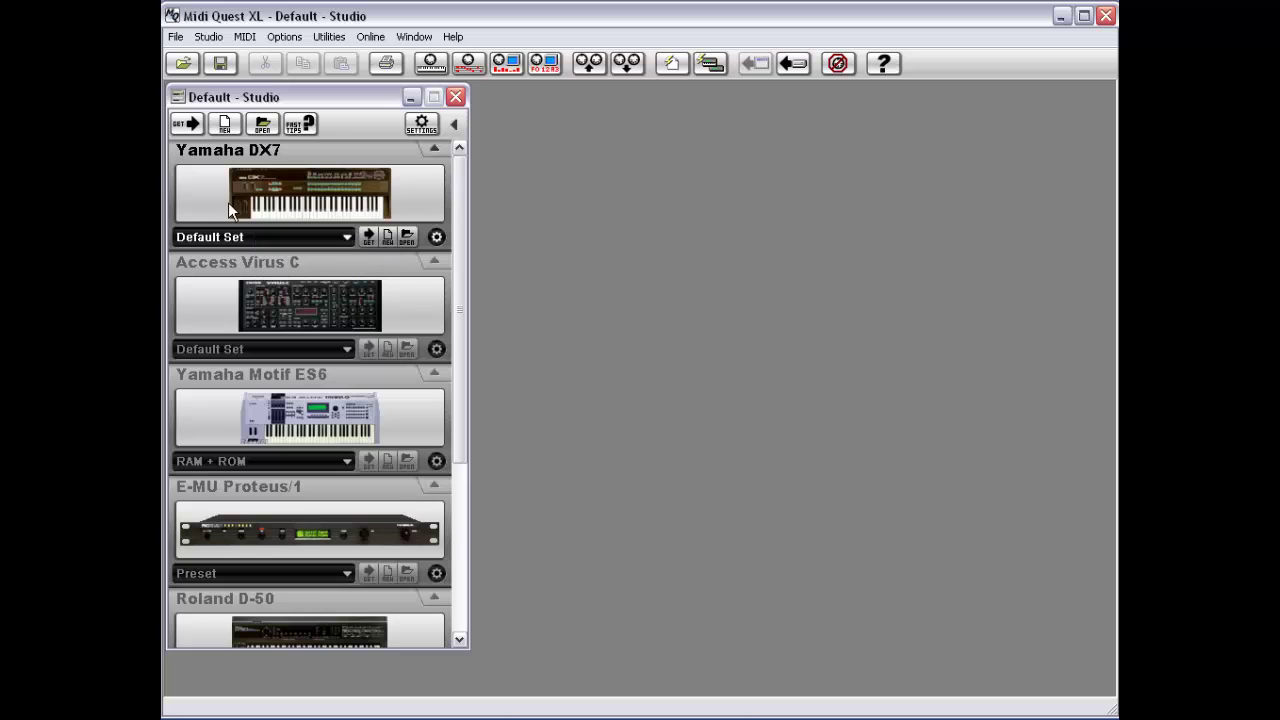
{"action": "left_click", "coordinate": [292, 200]}
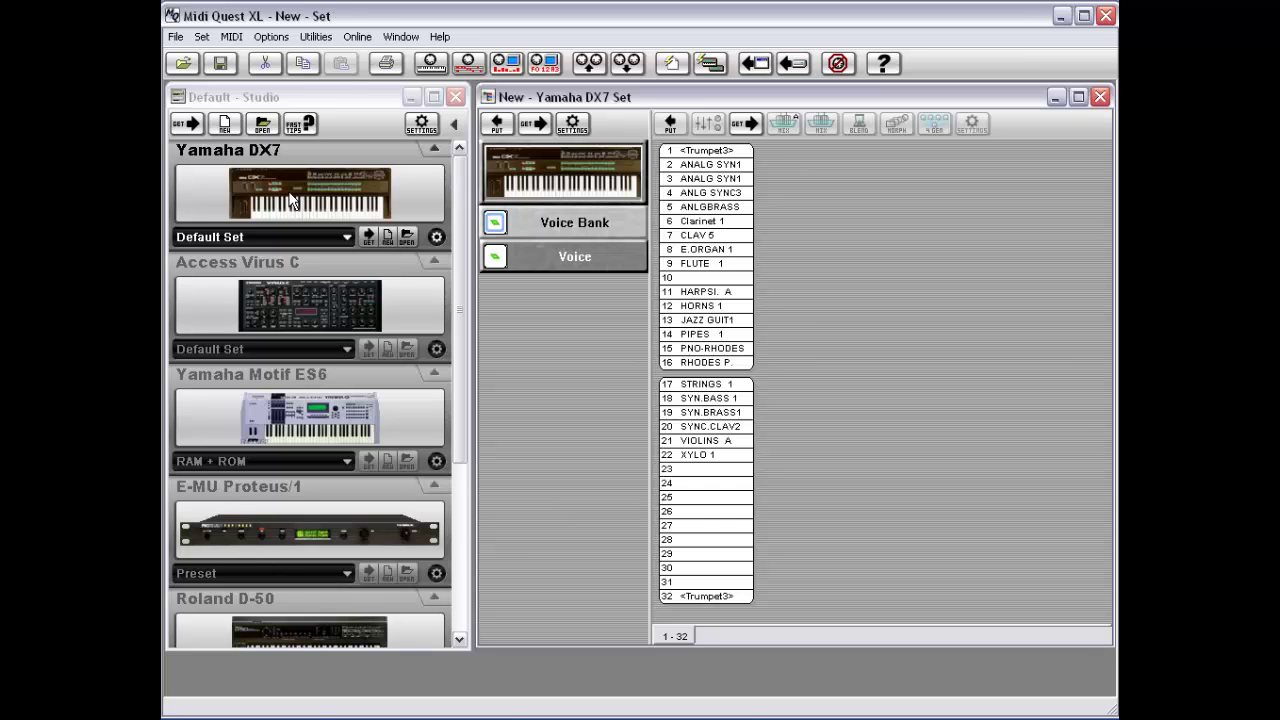
View the Voice editor of the retrieved DX7 set and close the set without saving changes.
{"action": "left_click", "coordinate": [571, 257]}
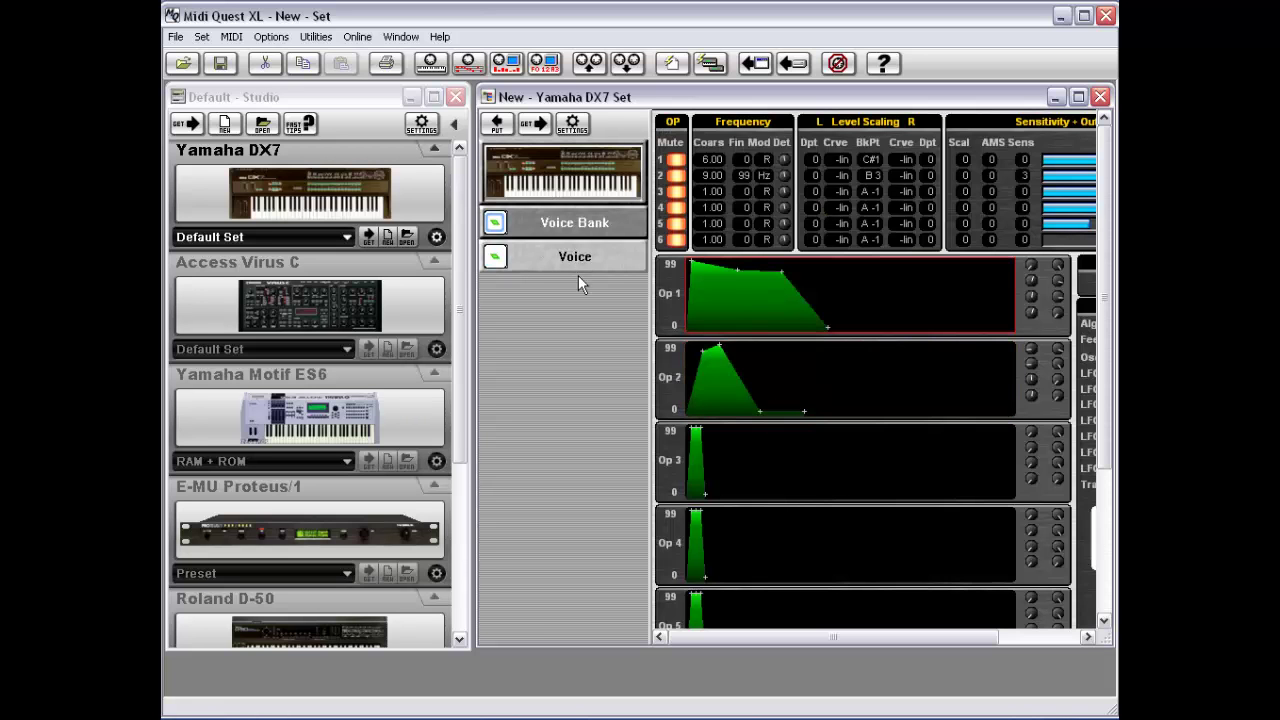
{"action": "double_click", "coordinate": [489, 98]}
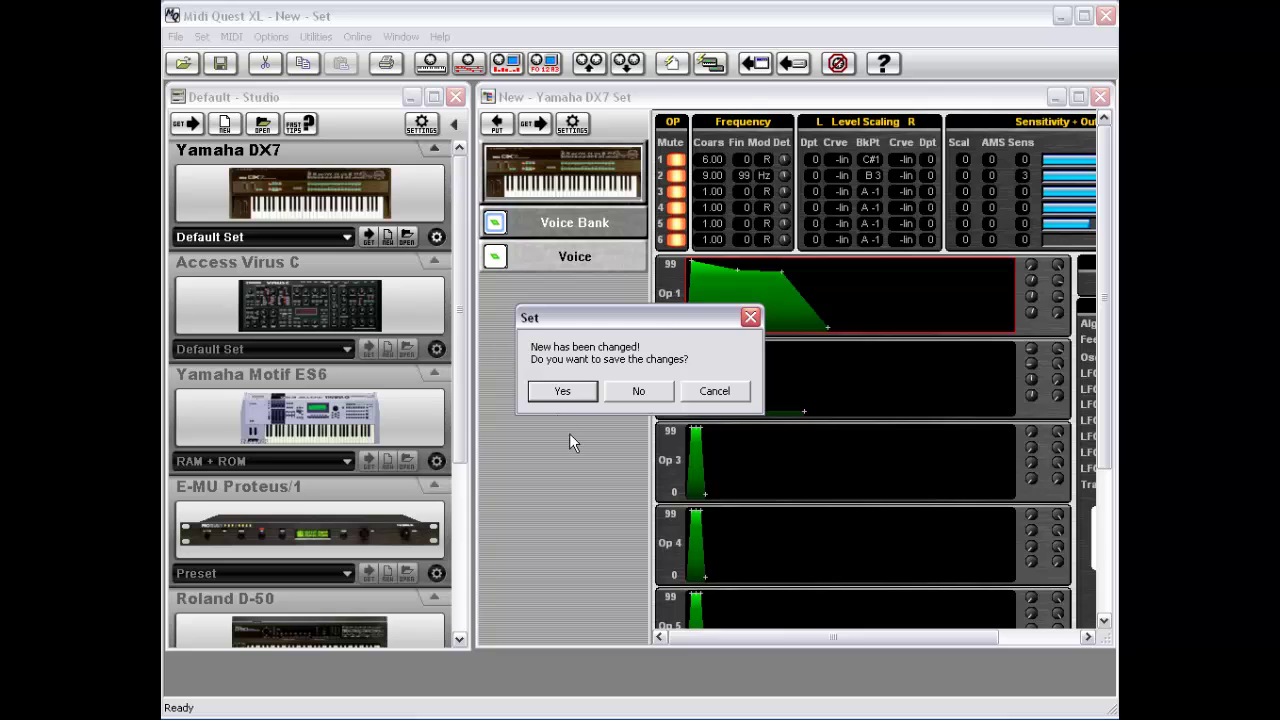
{"action": "left_click", "coordinate": [640, 391]}
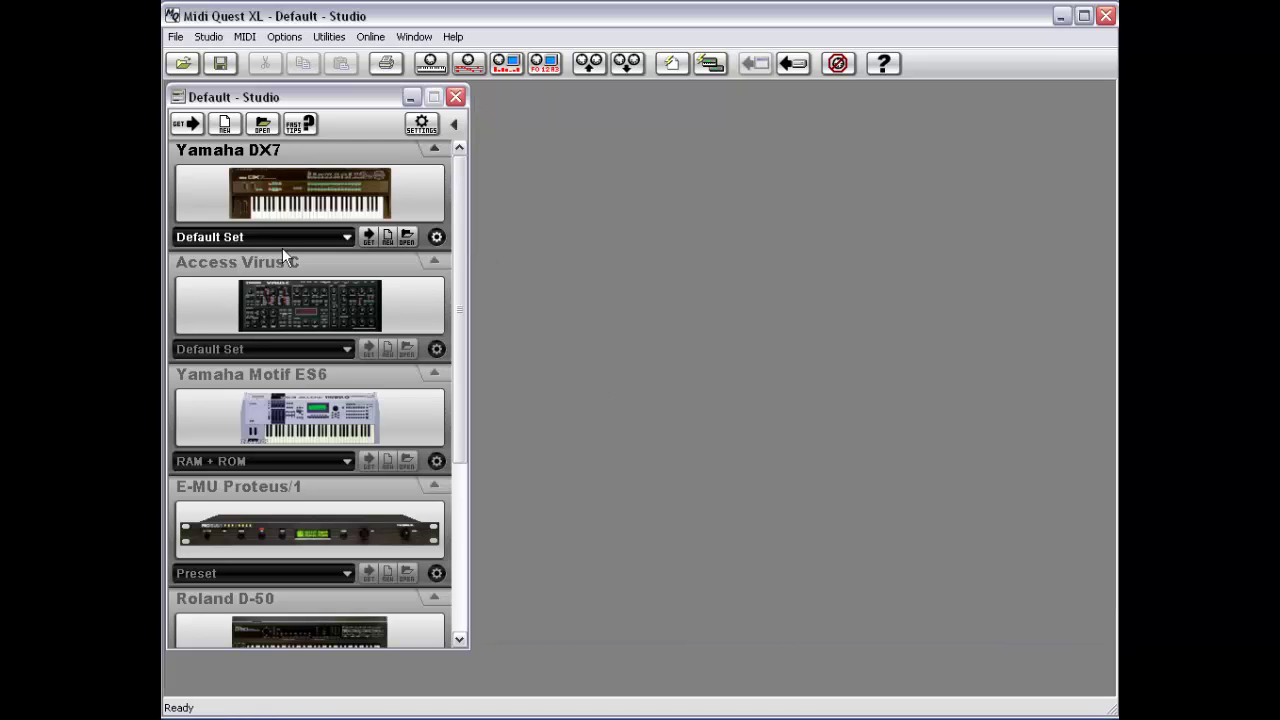
Get the Default Set from the Yamaha DX7 again and close it without saving changes.
{"action": "left_click", "coordinate": [368, 237]}
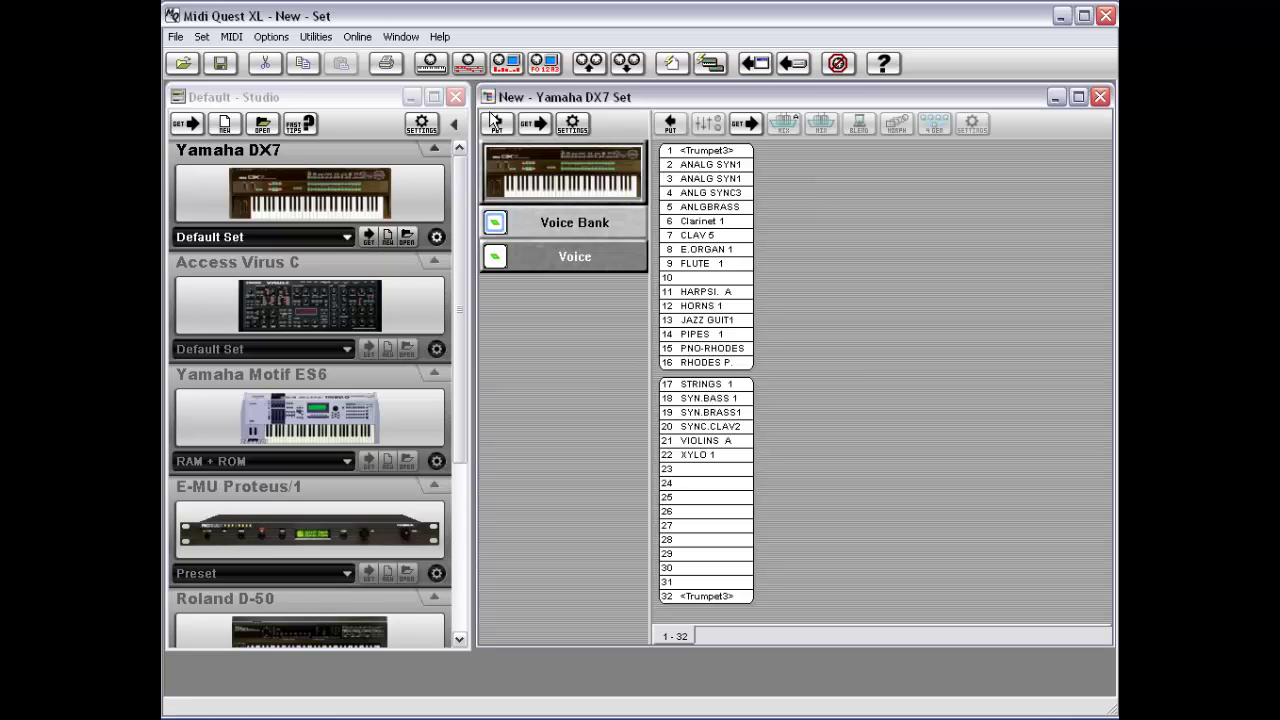
{"action": "double_click", "coordinate": [488, 96]}
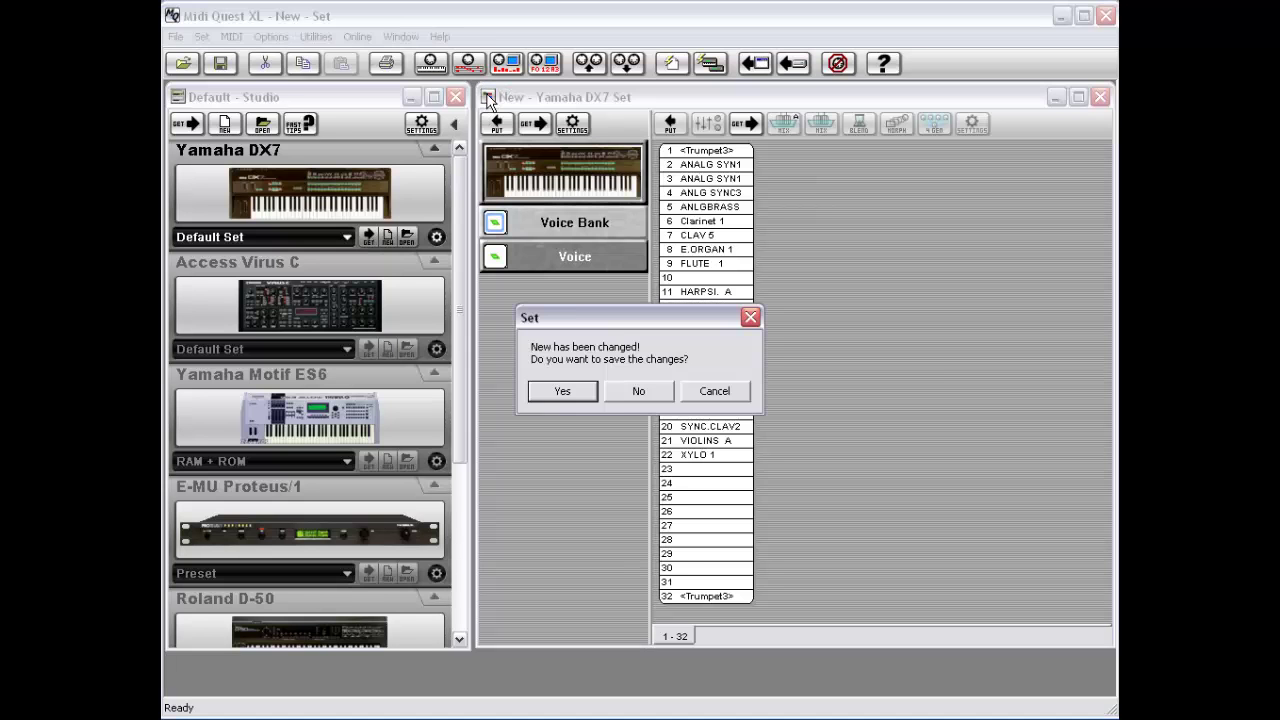
{"action": "left_click", "coordinate": [640, 391]}
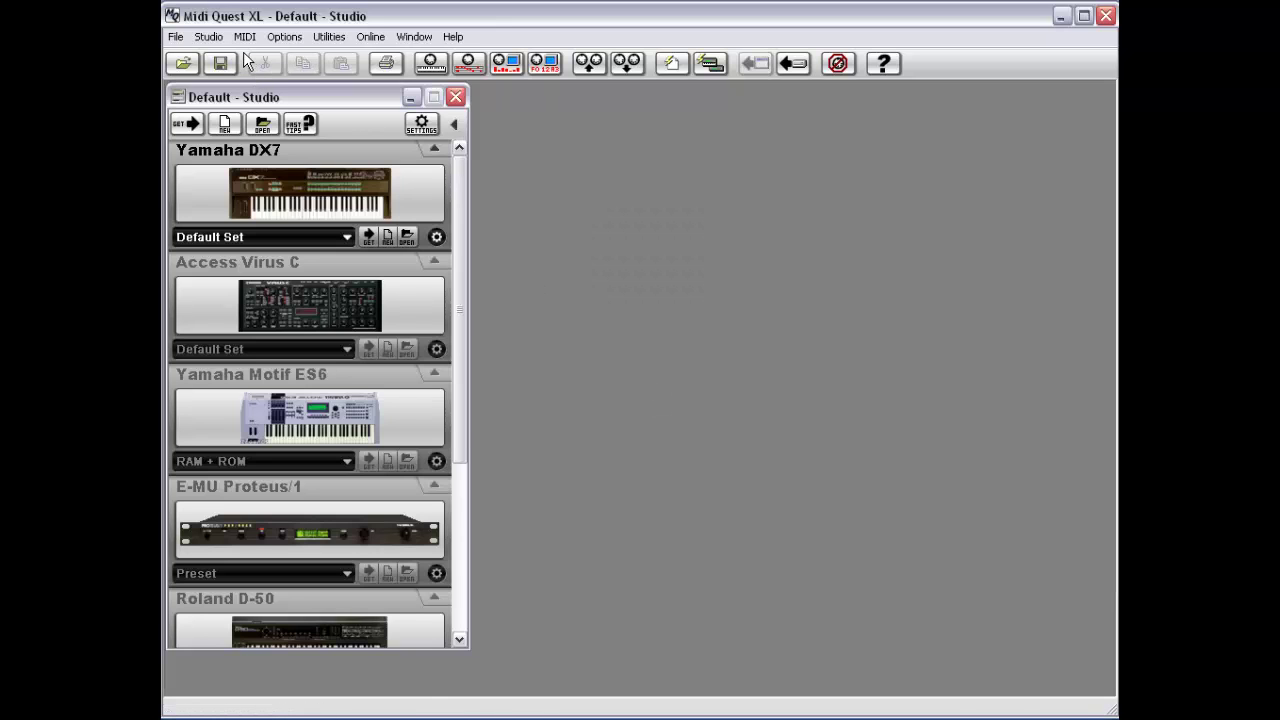
Try to get the set from the Yamaha DX7 with the Get Set command and close the set window without saving.
{"action": "left_click", "coordinate": [212, 38]}
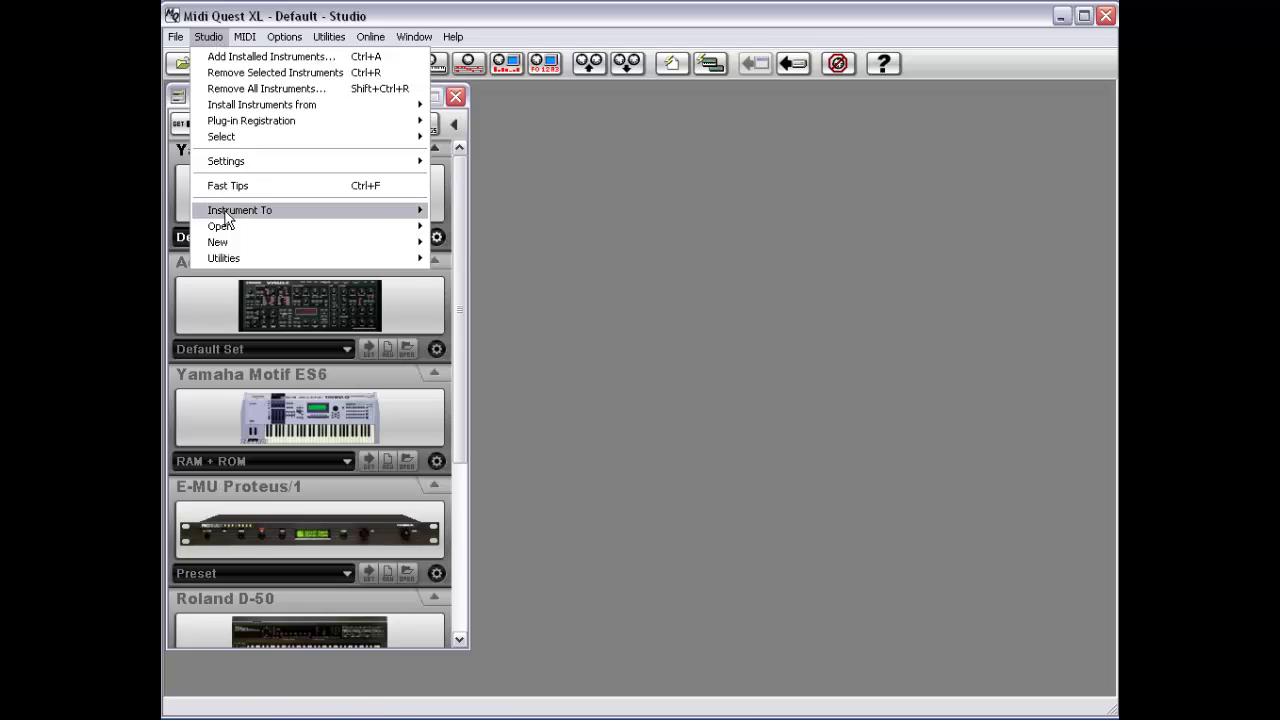
{"action": "mouse_move", "coordinate": [245, 214]}
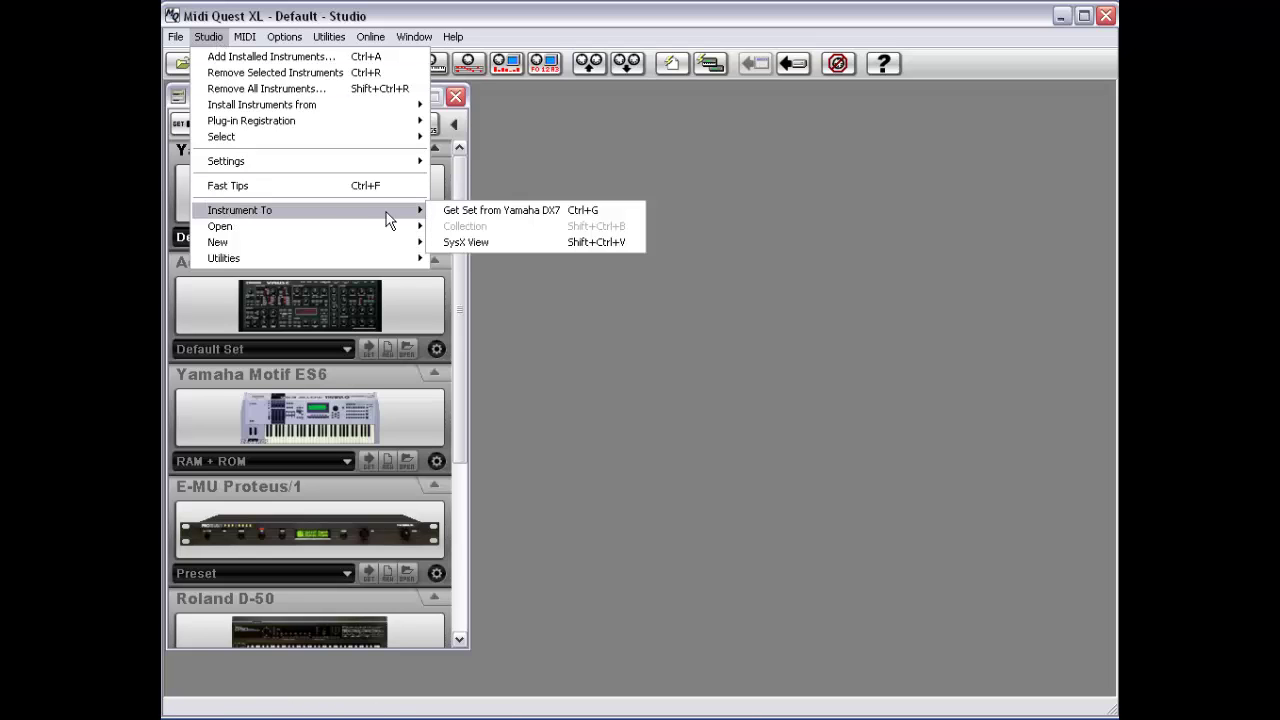
{"action": "left_click", "coordinate": [525, 215]}
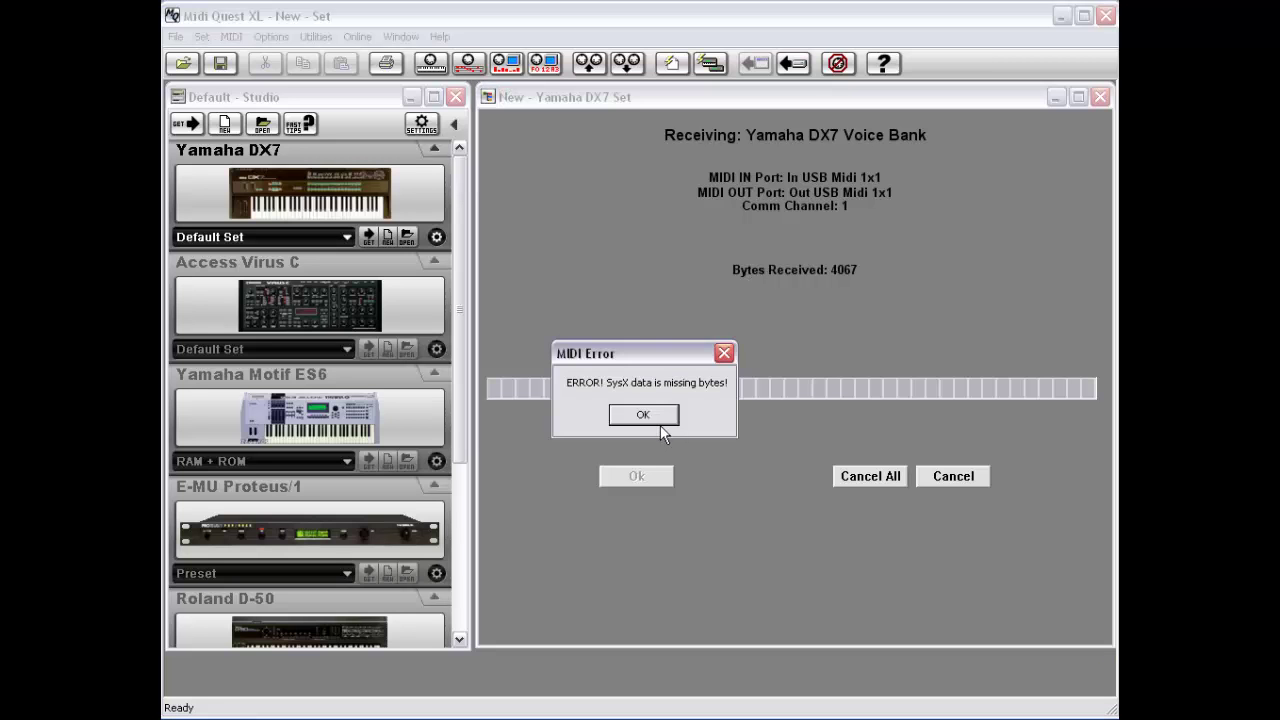
{"action": "left_click", "coordinate": [646, 416]}
{"action": "left_click", "coordinate": [668, 392]}
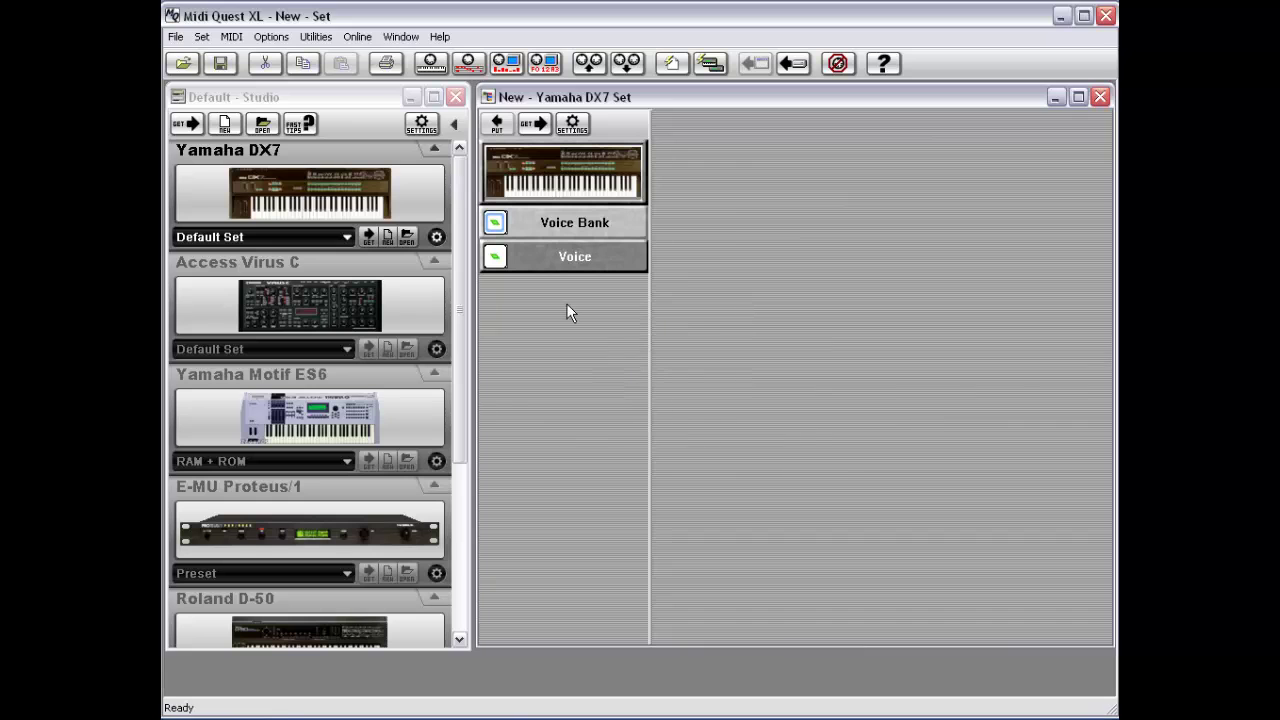
{"action": "double_click", "coordinate": [487, 97]}
{"action": "left_click", "coordinate": [640, 391]}
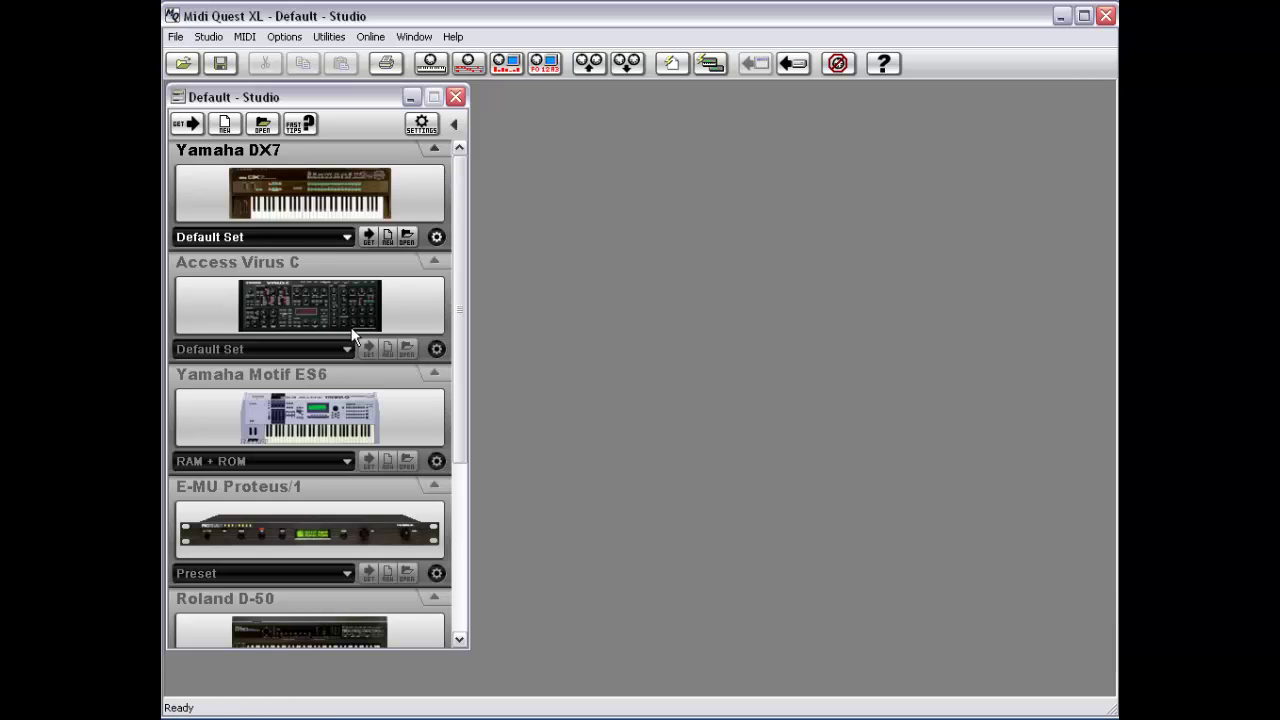
Repeat the Get Set from Yamaha DX7 command and close the retrieved set without saving changes.
{"action": "left_click", "coordinate": [209, 36]}
{"action": "mouse_move", "coordinate": [229, 212]}
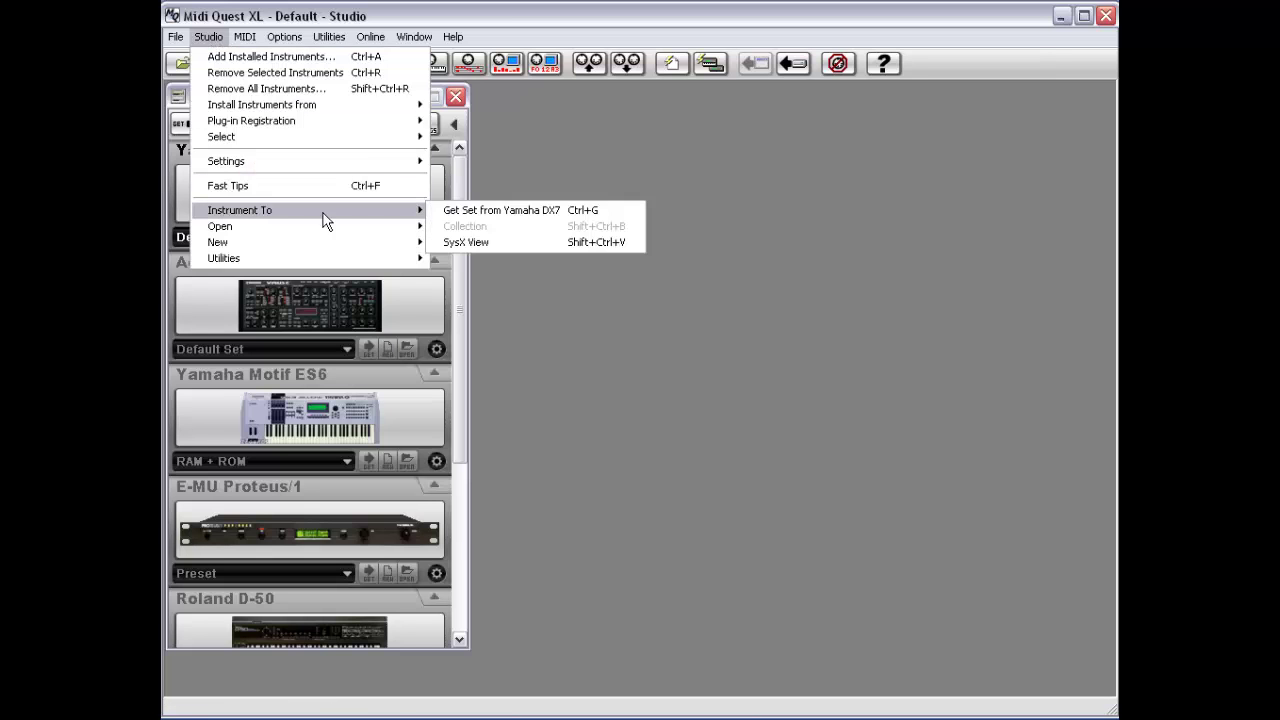
{"action": "left_click", "coordinate": [462, 209]}
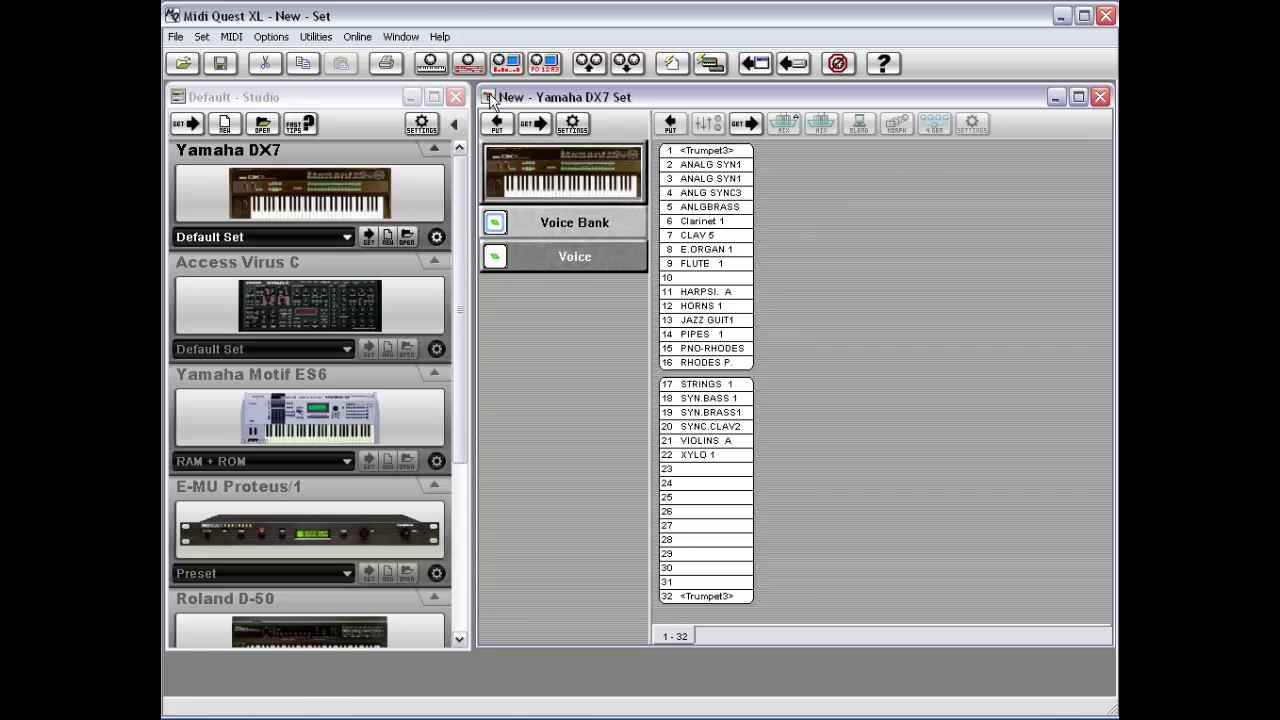
{"action": "double_click", "coordinate": [488, 97]}
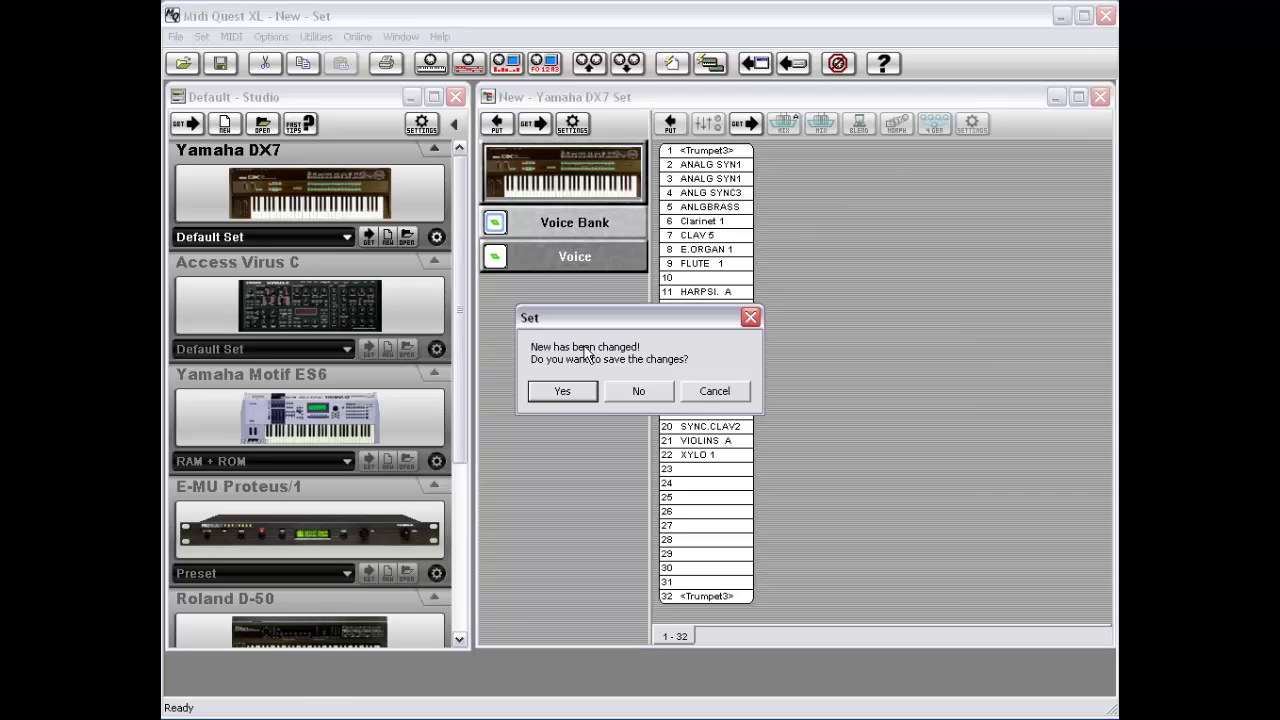
{"action": "left_click", "coordinate": [623, 391]}
{"action": "left_click", "coordinate": [244, 36]}
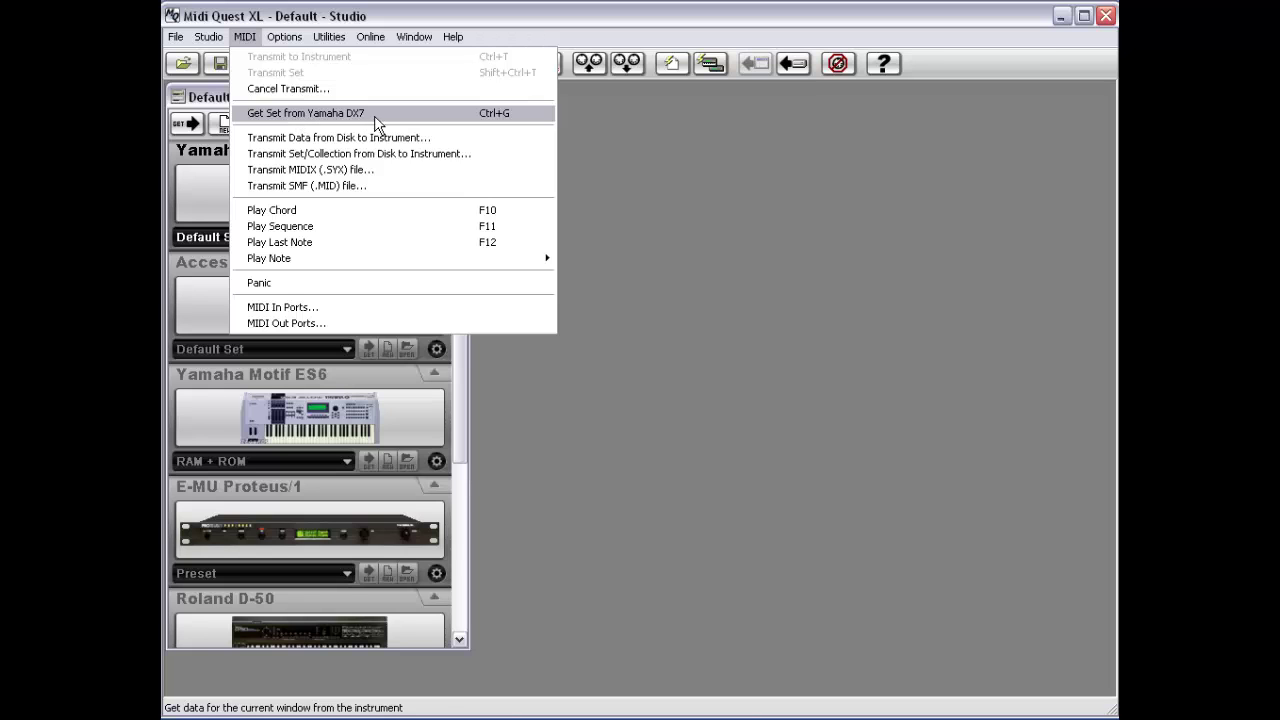
{"action": "left_click", "coordinate": [607, 175]}
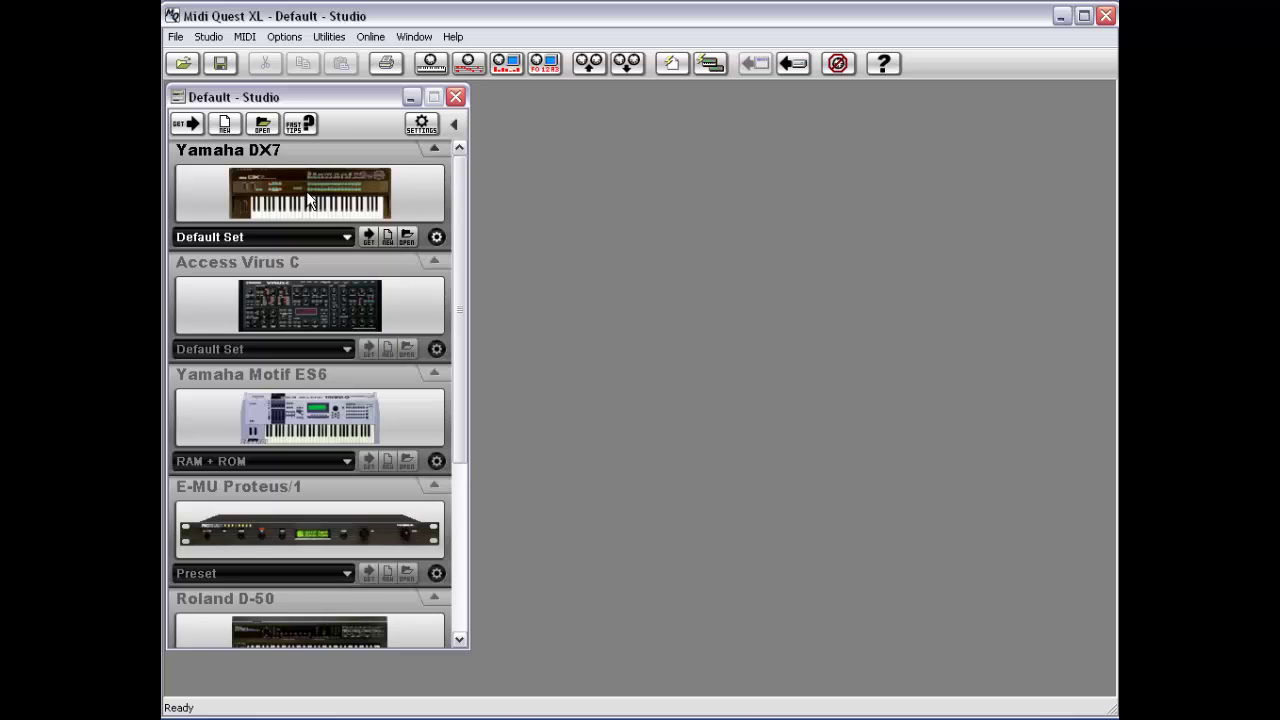
{"action": "left_click", "coordinate": [209, 36]}
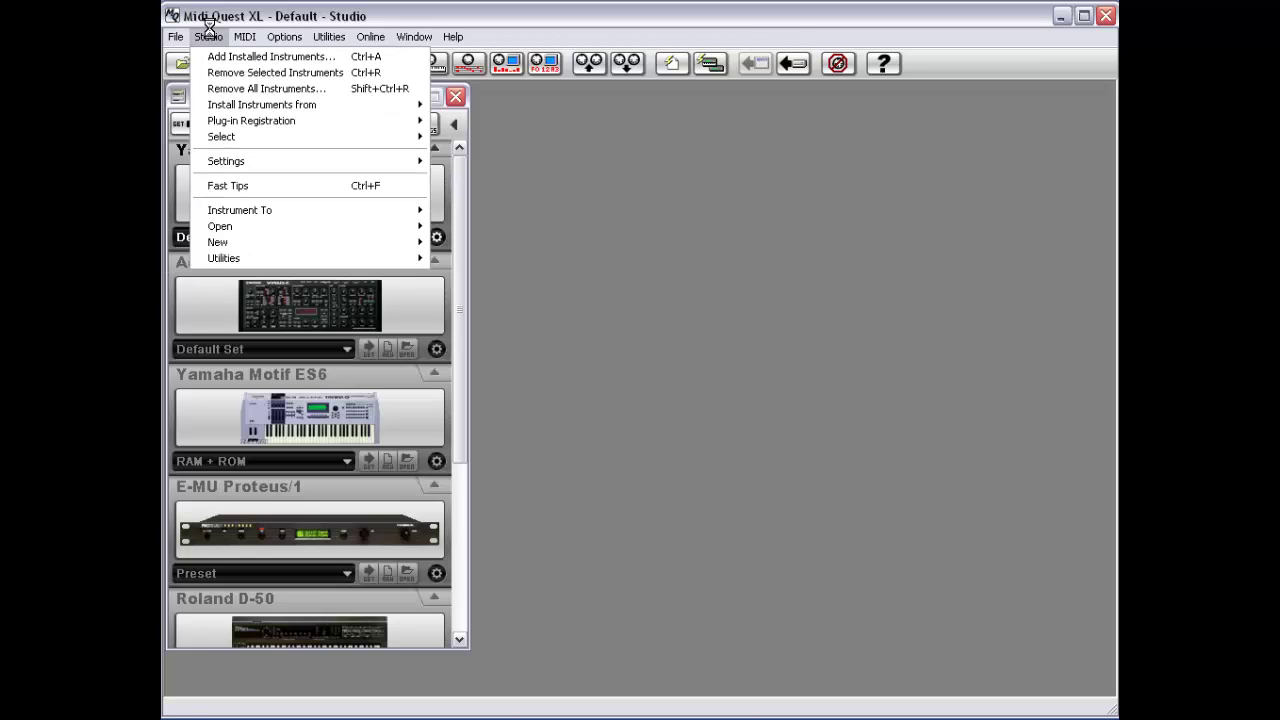
{"action": "left_click", "coordinate": [585, 240]}
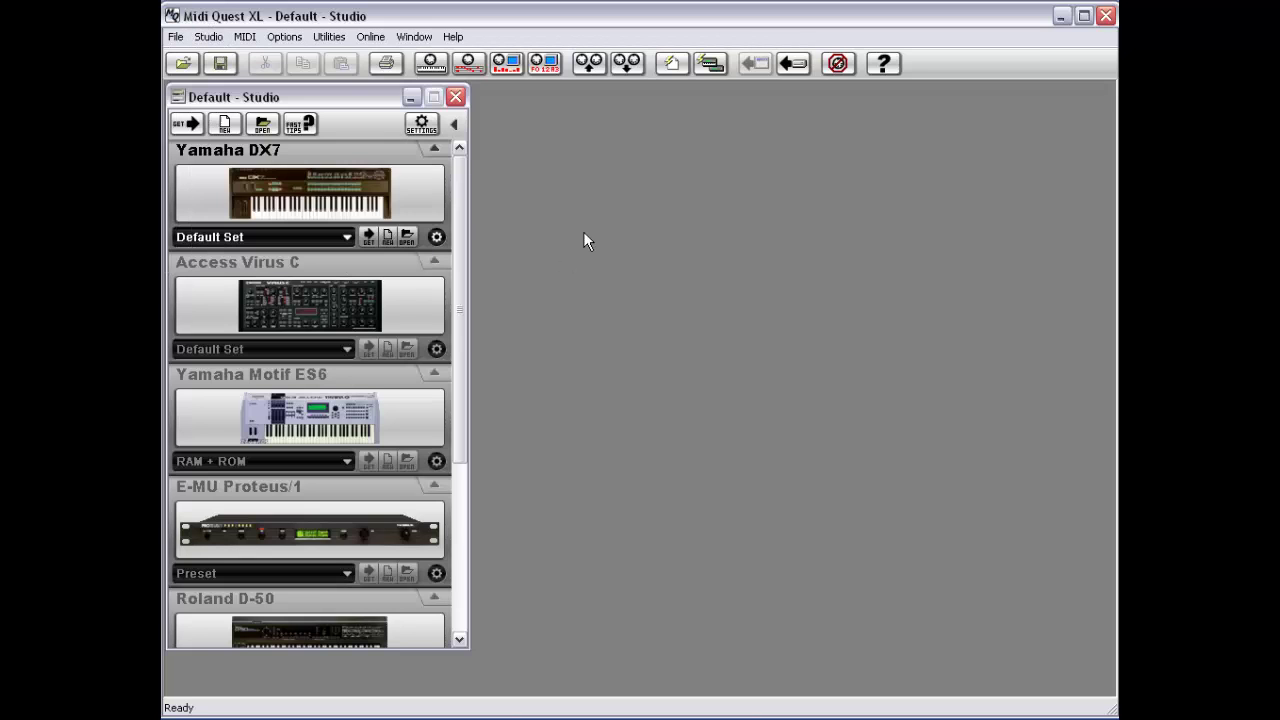
Get the Default Set from the Yamaha DX7 and close the retrieved set without saving changes.
{"action": "right_click", "coordinate": [320, 202]}
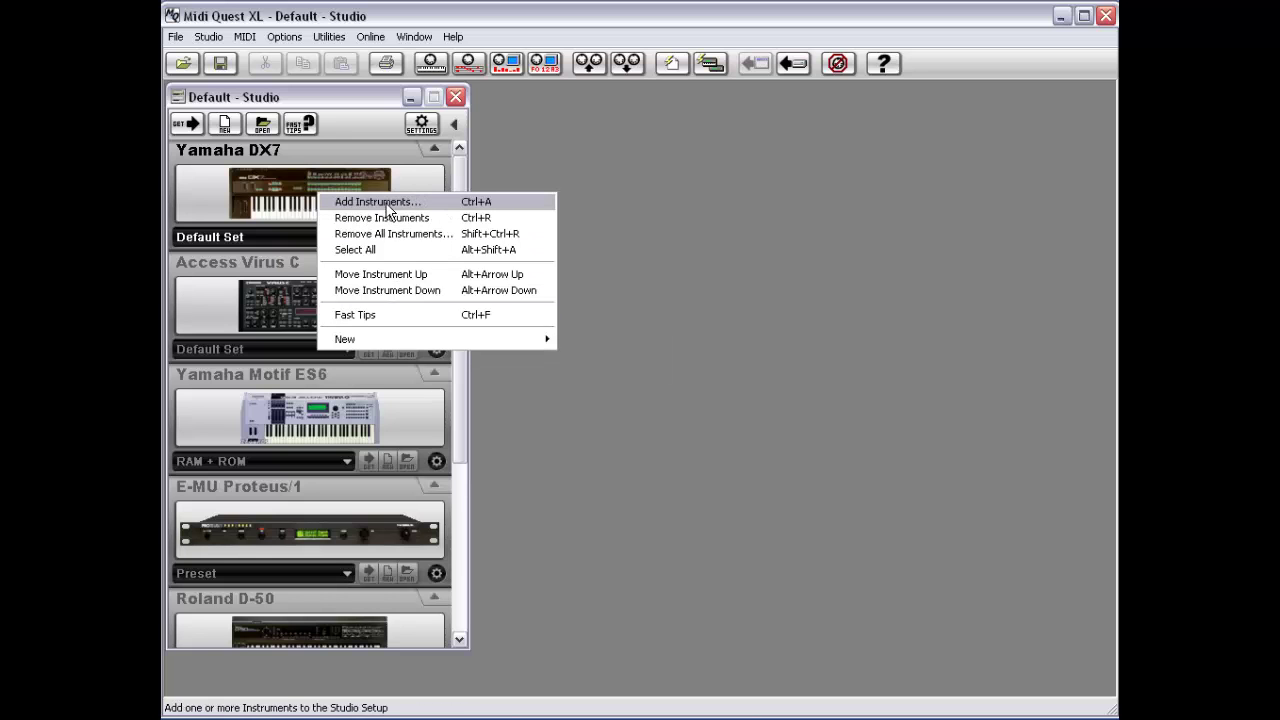
{"action": "left_click", "coordinate": [295, 208]}
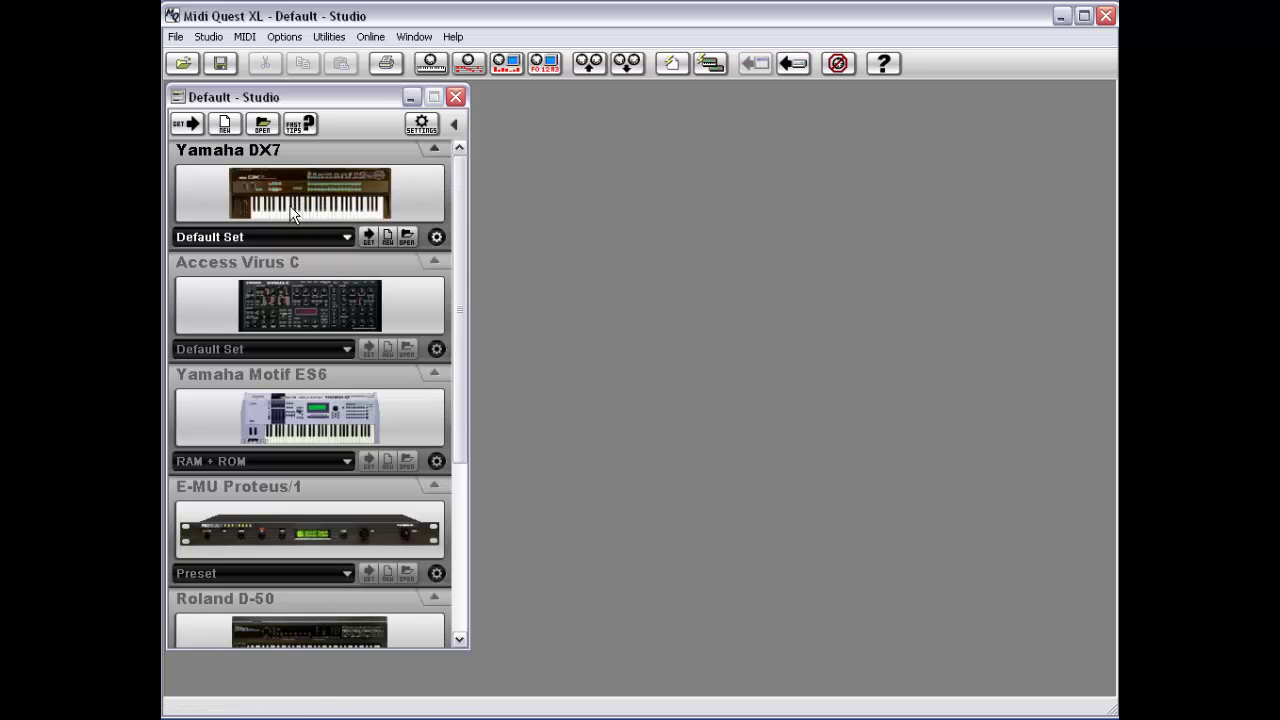
{"action": "left_click", "coordinate": [368, 237]}
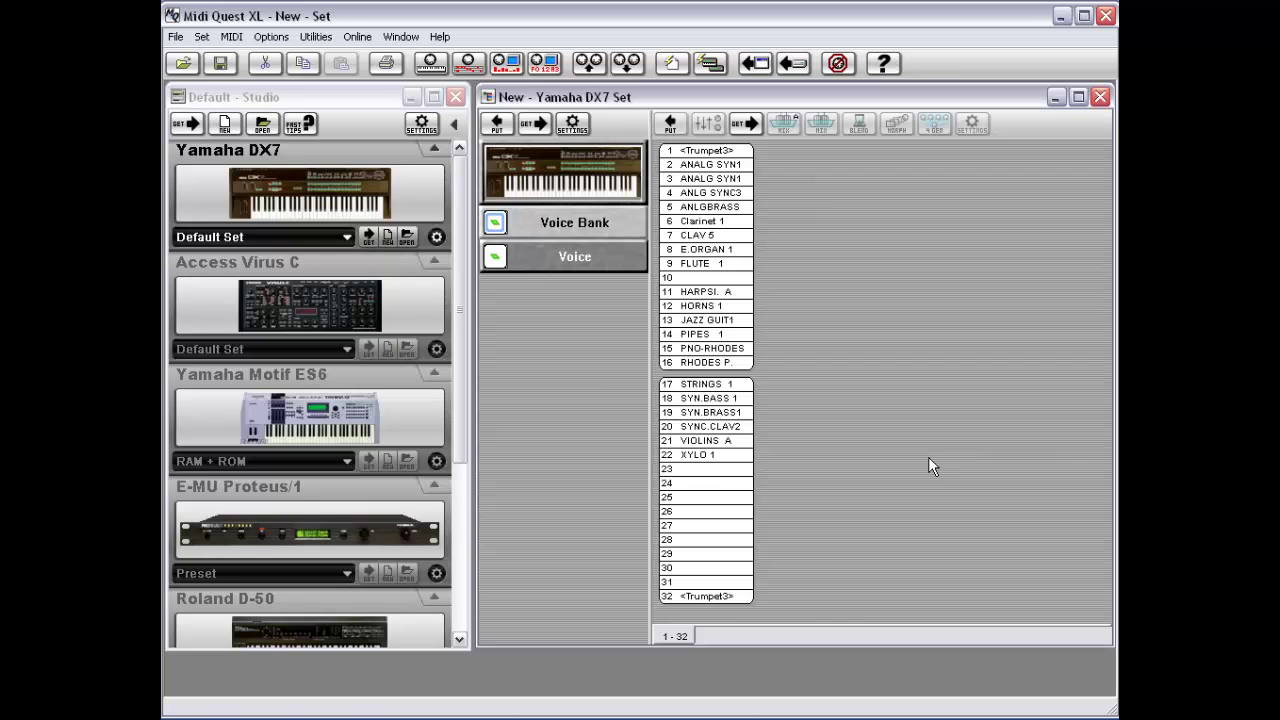
{"action": "double_click", "coordinate": [489, 100]}
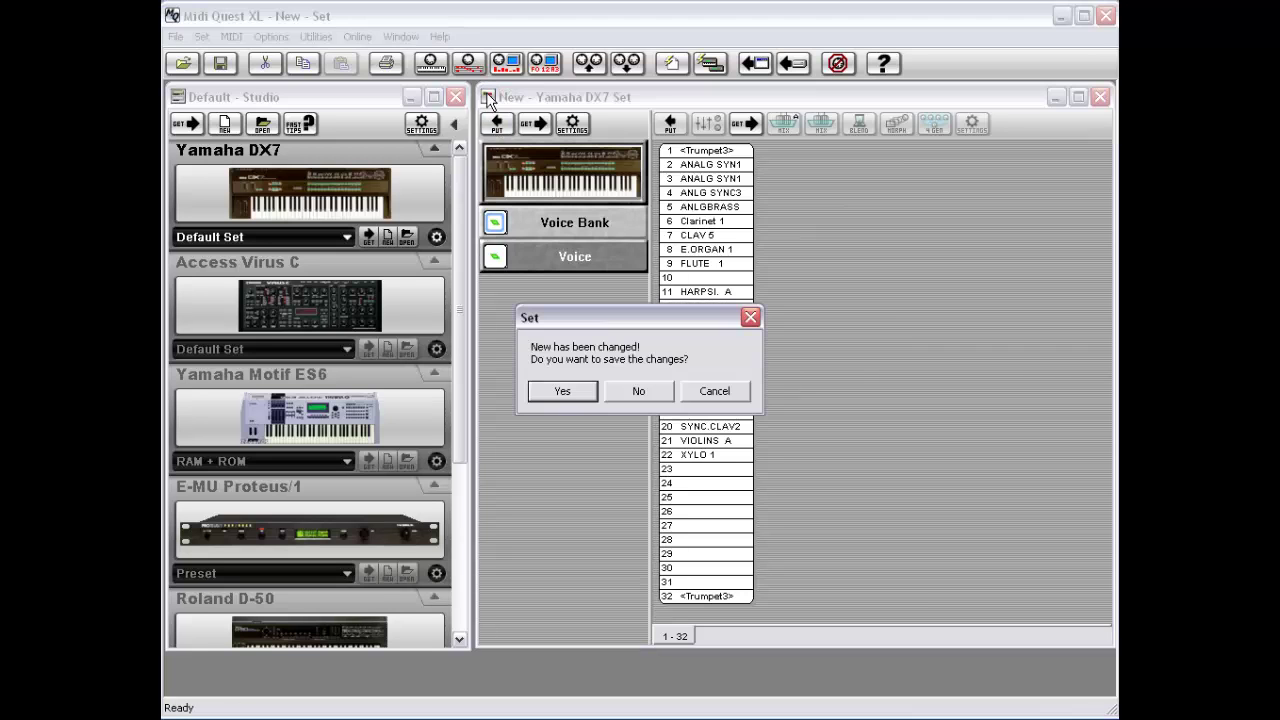
{"action": "left_click", "coordinate": [638, 388]}
Choose Voice Bank as the Yamaha DX7's data type and view the Get options offered for it.
{"action": "left_click", "coordinate": [256, 242]}
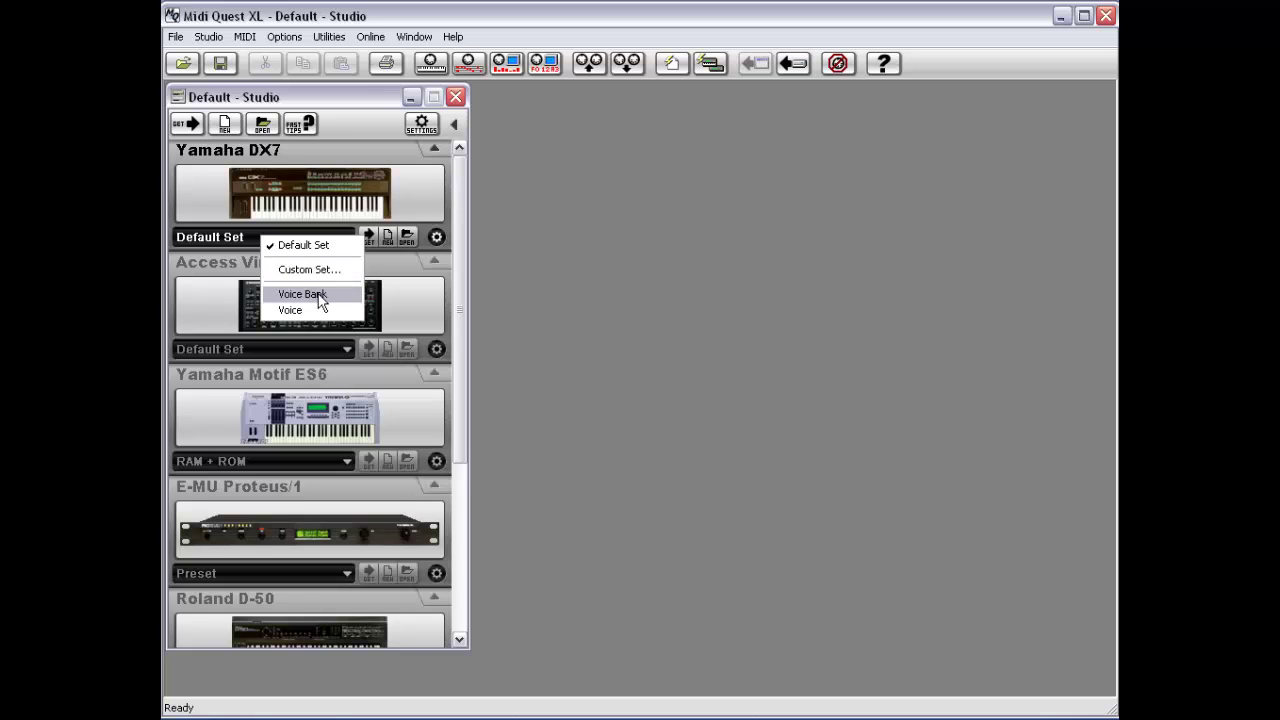
{"action": "left_click", "coordinate": [302, 294]}
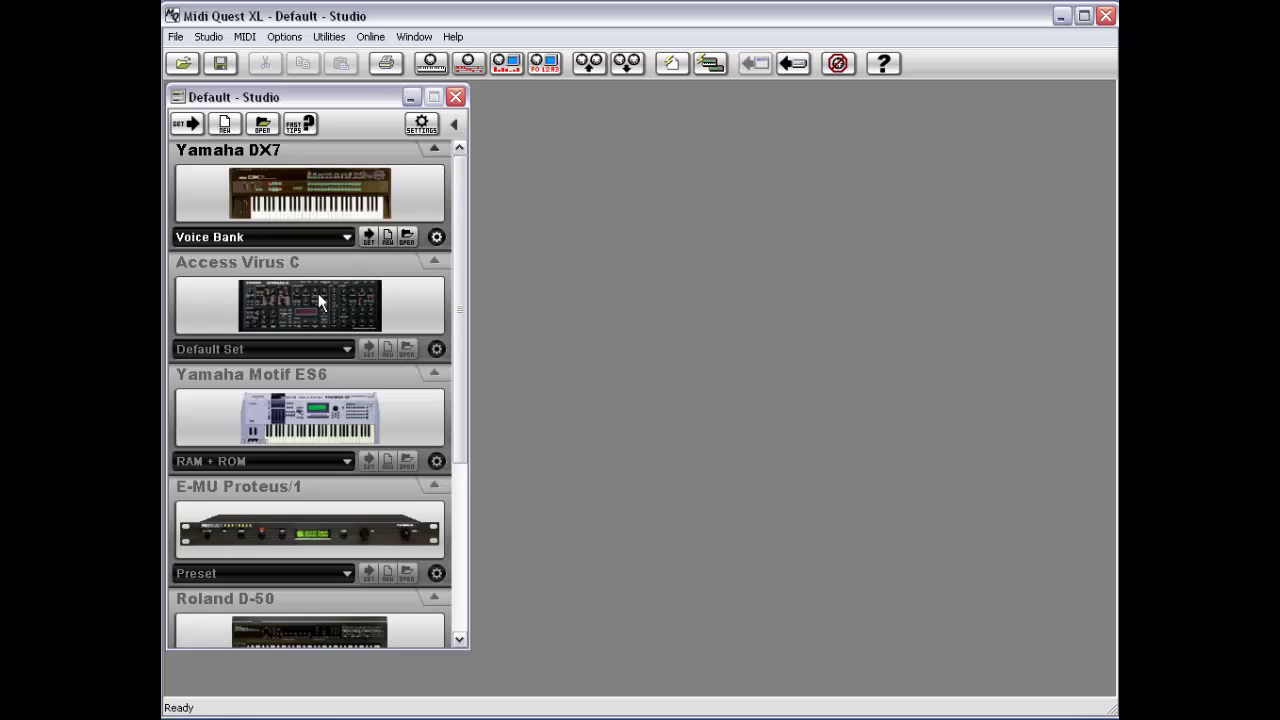
{"action": "left_click", "coordinate": [367, 235]}
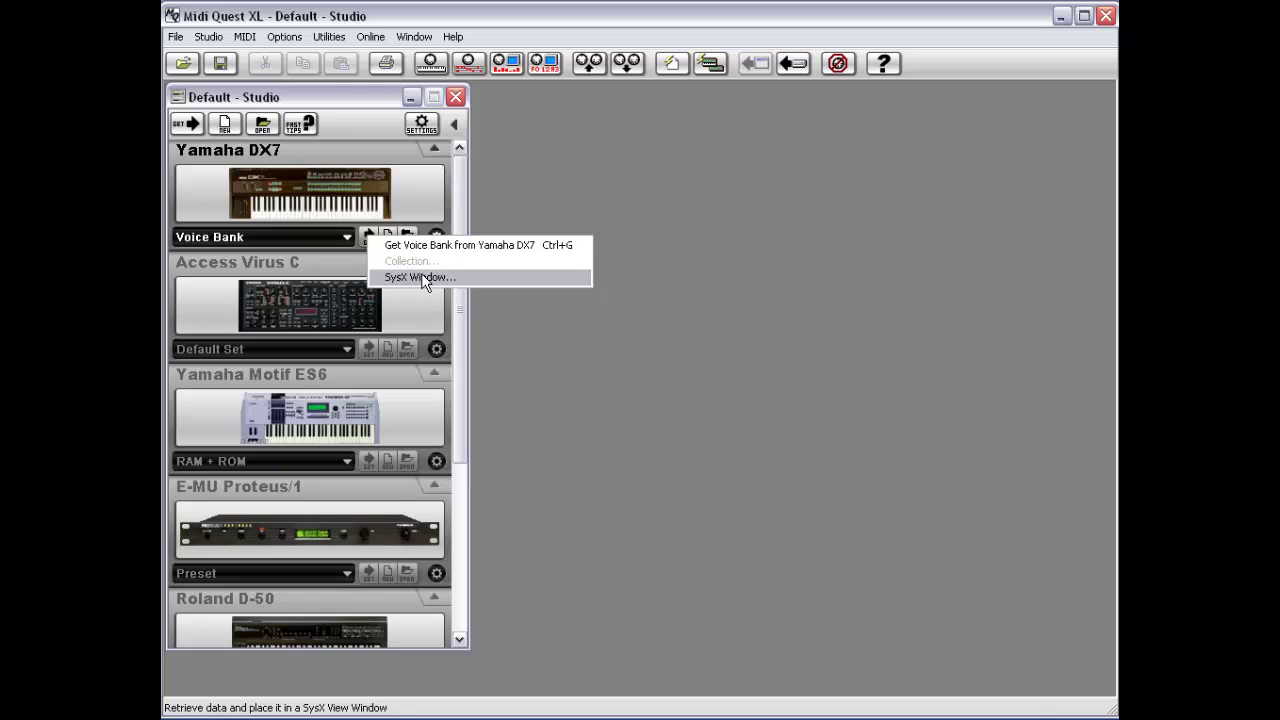
{"action": "left_click", "coordinate": [360, 216]}
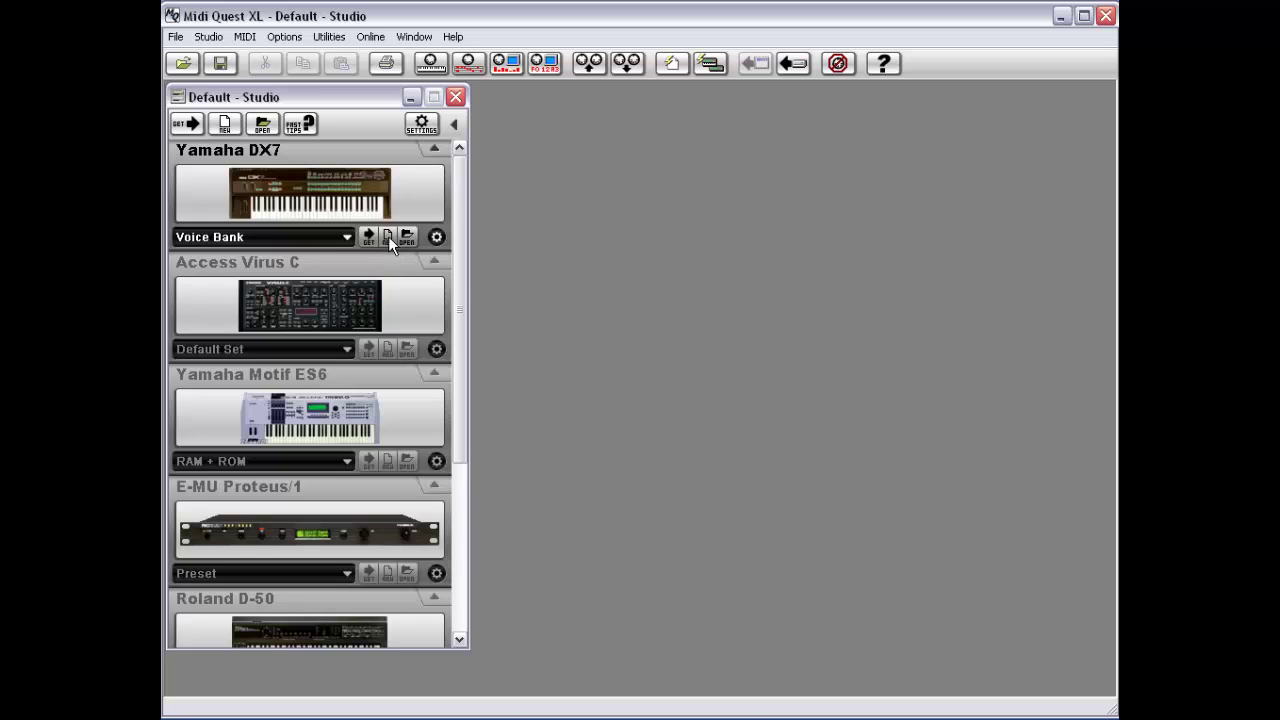
View the New options for the Yamaha DX7 Voice Bank and switch the instrument back to Default Set.
{"action": "left_click", "coordinate": [389, 238]}
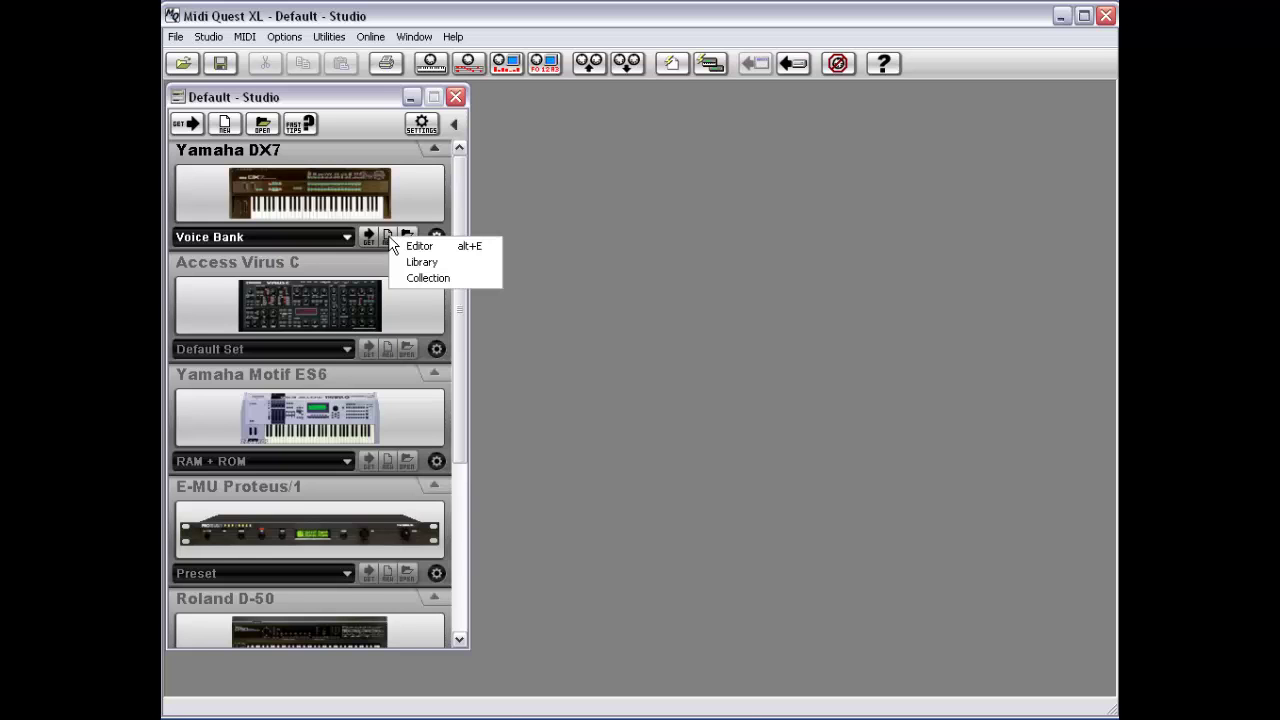
{"action": "left_click", "coordinate": [318, 198]}
{"action": "left_click", "coordinate": [287, 233]}
{"action": "left_click", "coordinate": [324, 240]}
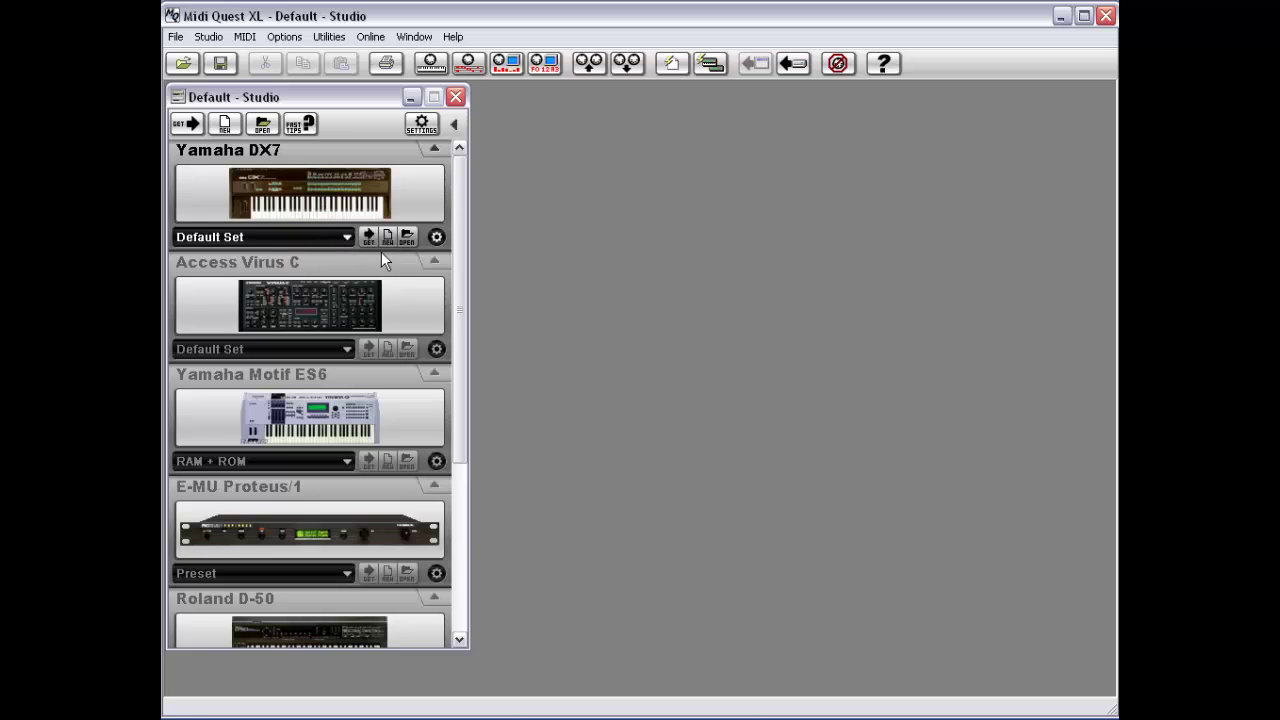
Create a new Yamaha DX7 Default Set twice, declining to define the Voice Bank, and close each set window.
{"action": "left_click", "coordinate": [389, 238]}
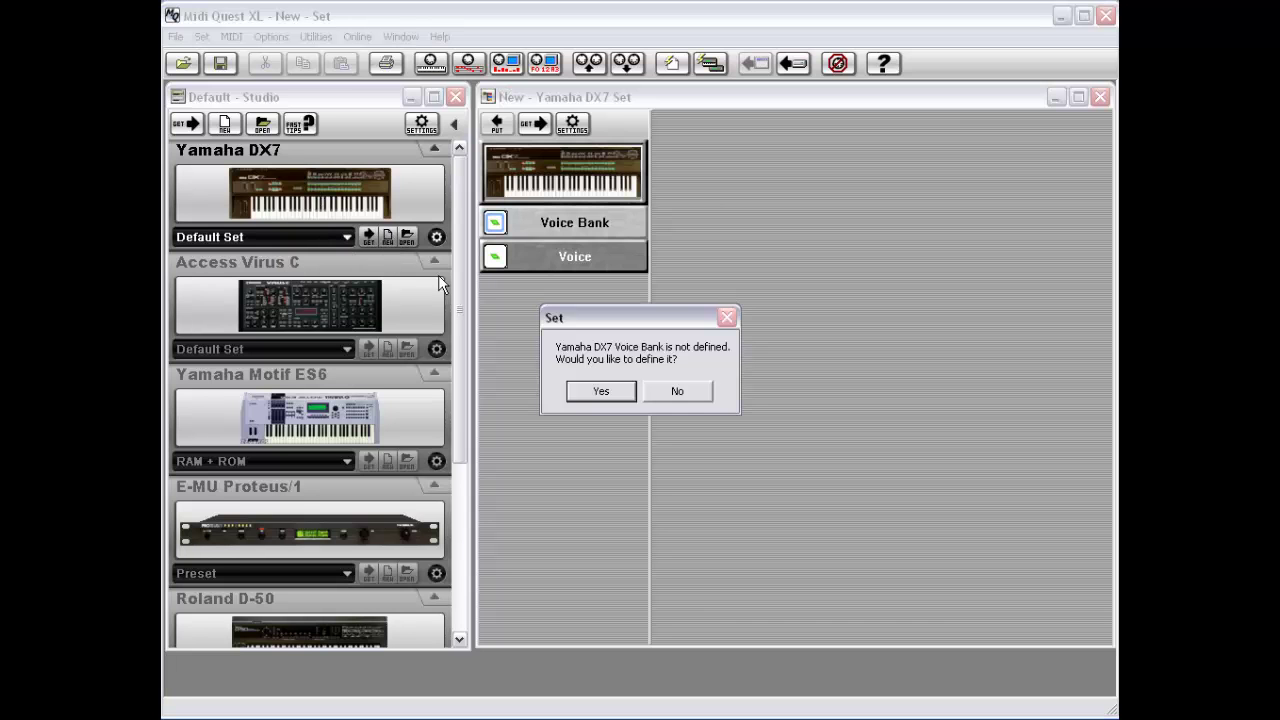
{"action": "left_click", "coordinate": [692, 397]}
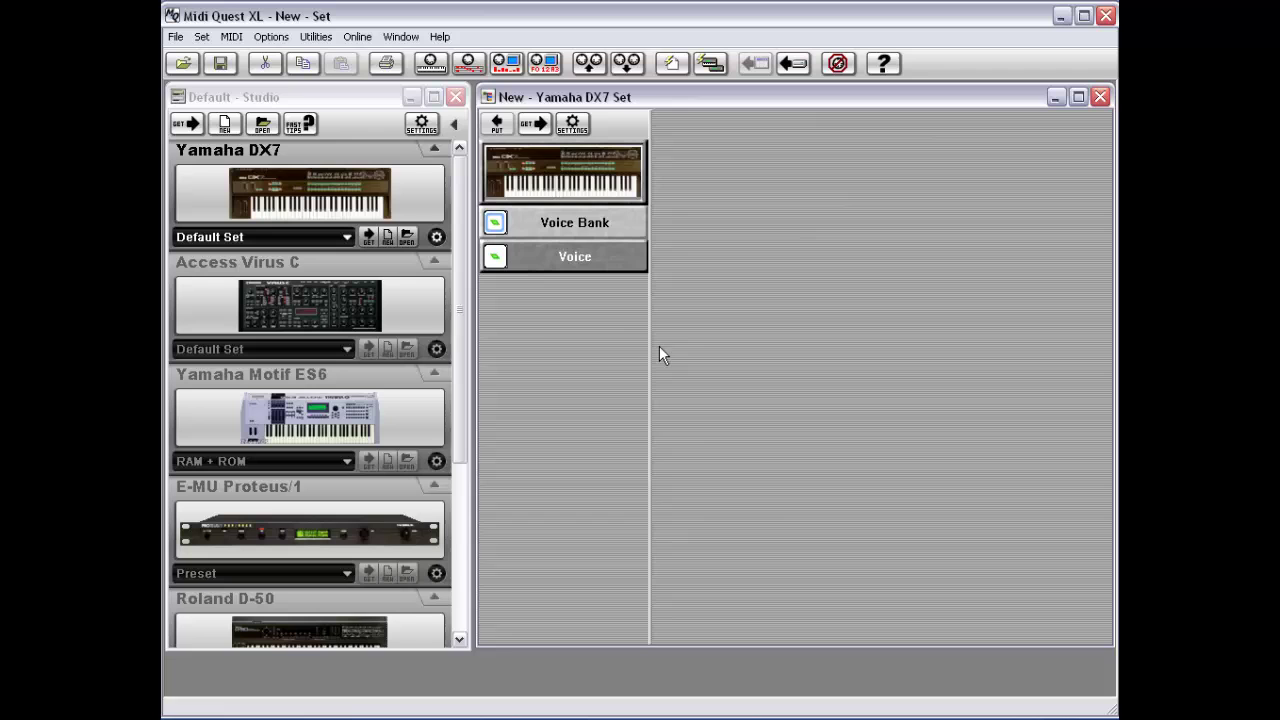
{"action": "double_click", "coordinate": [488, 96]}
{"action": "left_click", "coordinate": [388, 236]}
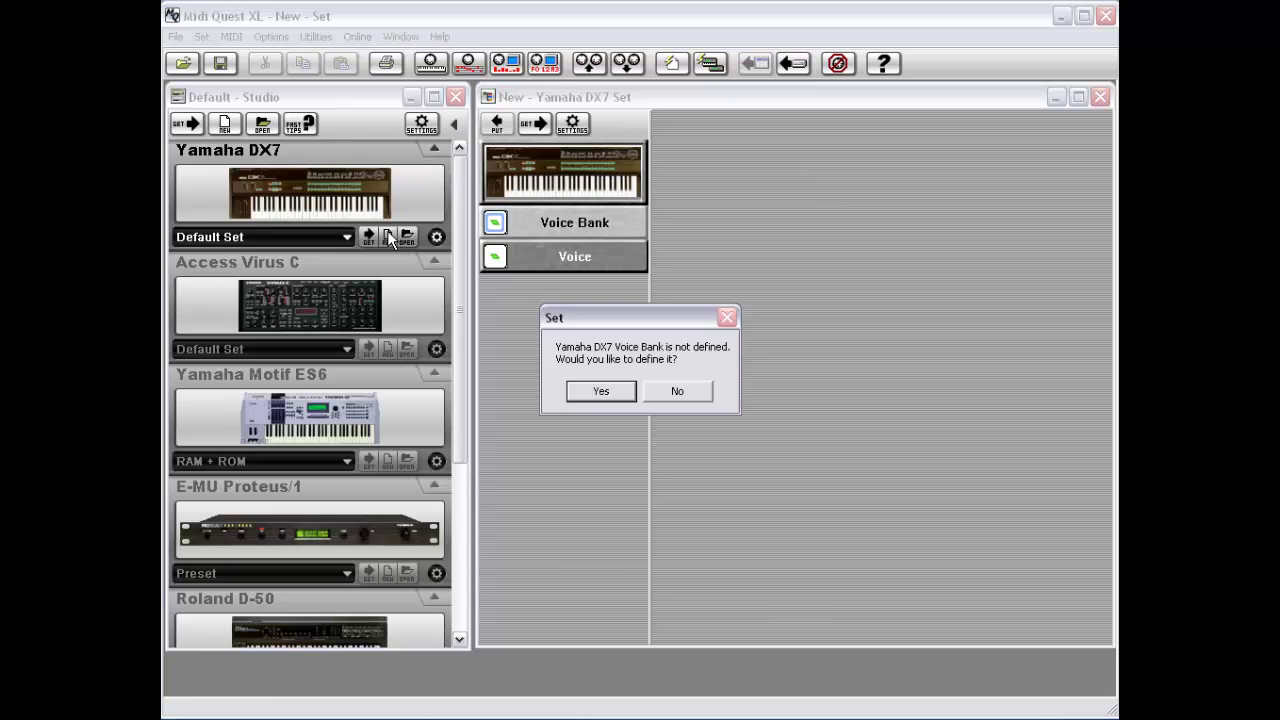
{"action": "left_click", "coordinate": [665, 396]}
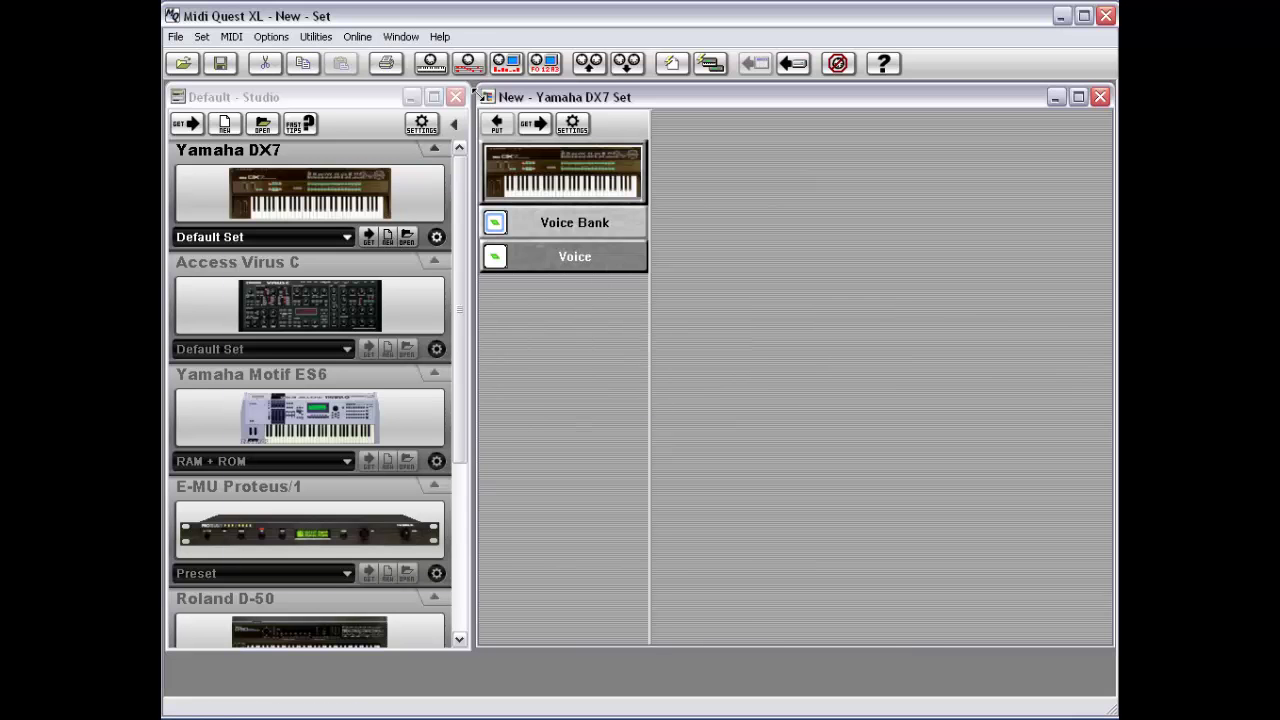
{"action": "double_click", "coordinate": [488, 96]}
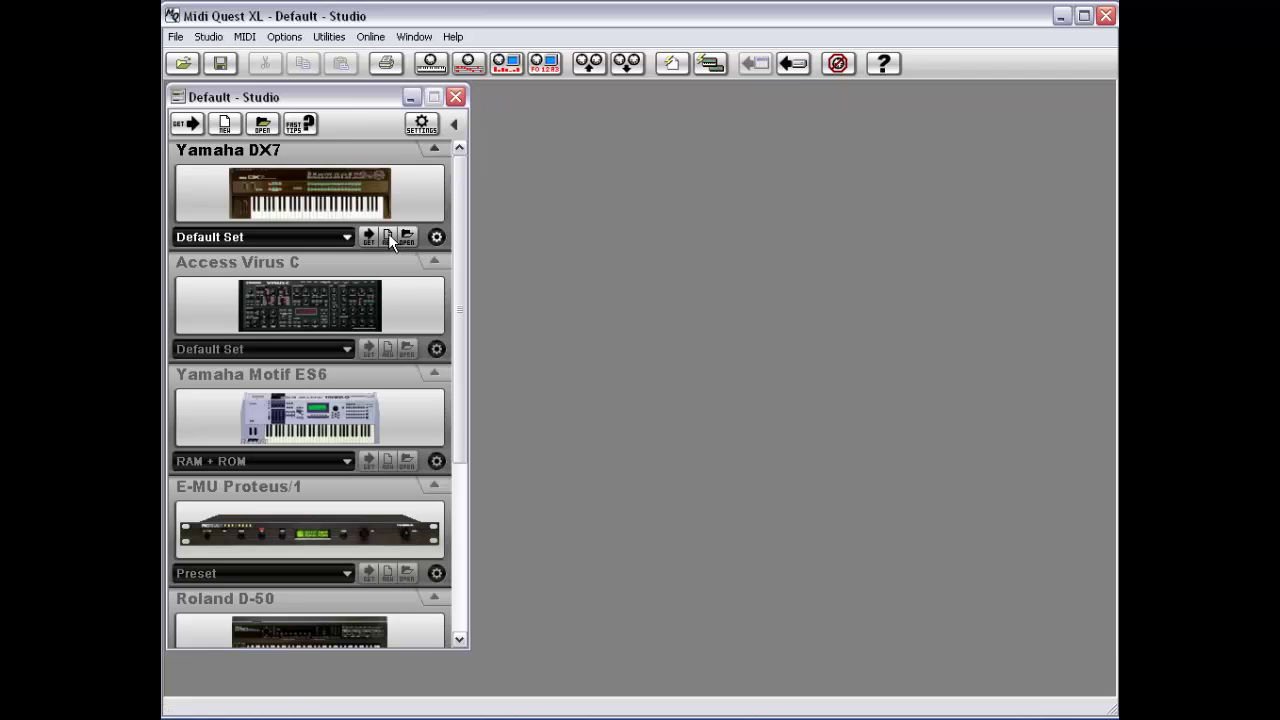
Switch the Yamaha DX7 to Voice Bank and review its New options: Editor, Library and Collection.
{"action": "left_click", "coordinate": [289, 236]}
{"action": "left_click", "coordinate": [327, 296]}
{"action": "left_click", "coordinate": [387, 237]}
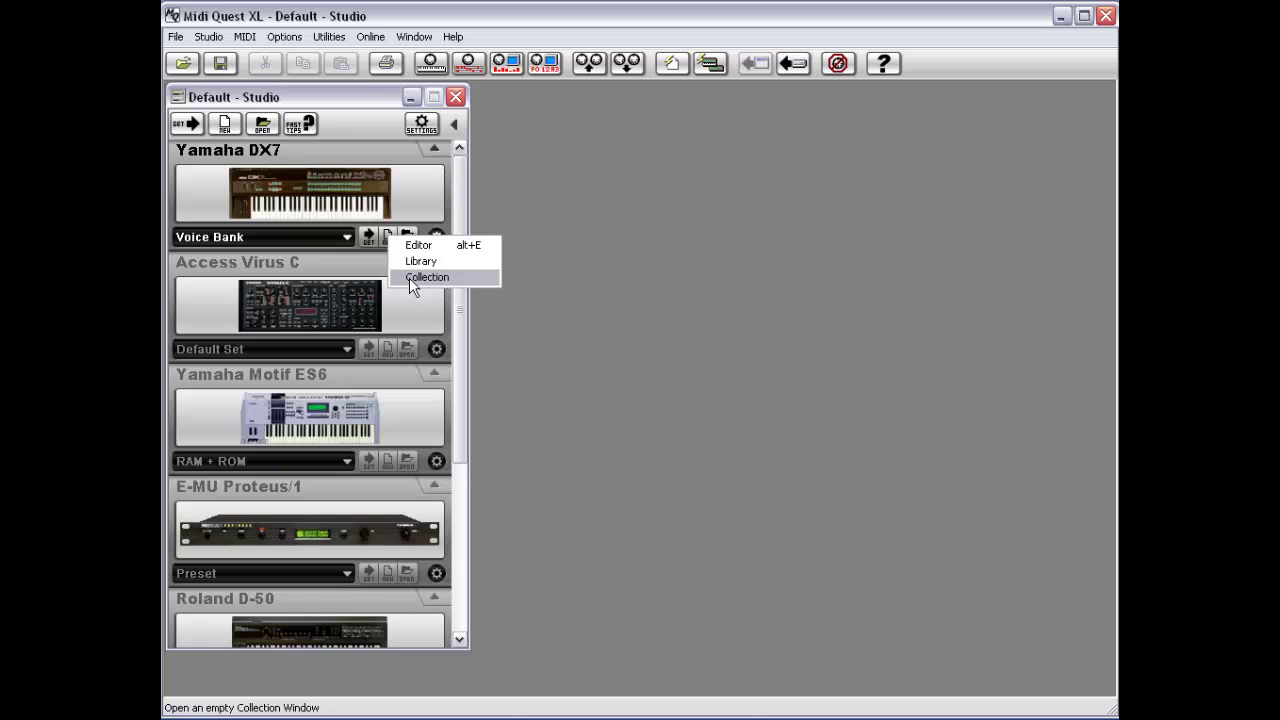
{"action": "left_click", "coordinate": [405, 199]}
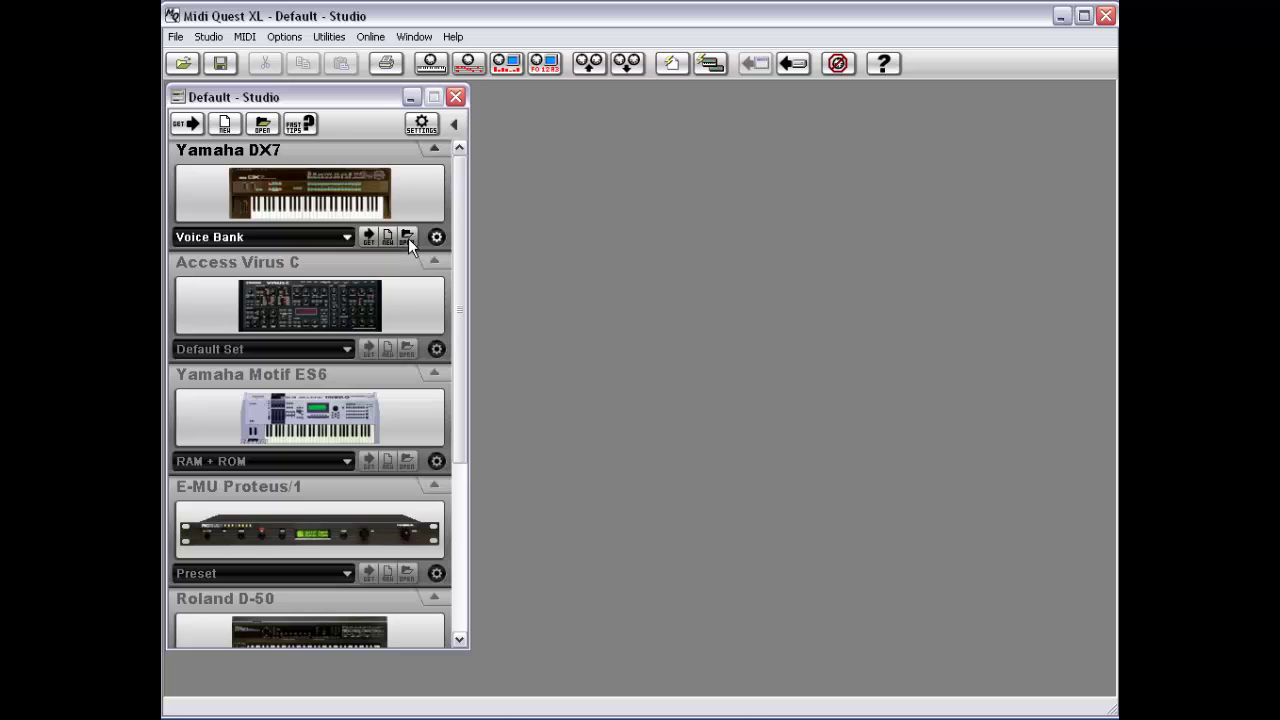
Set the Yamaha DX7 to Default Set and review the options for opening a set.
{"action": "left_click", "coordinate": [301, 234]}
{"action": "left_click", "coordinate": [343, 246]}
{"action": "left_click", "coordinate": [408, 234]}
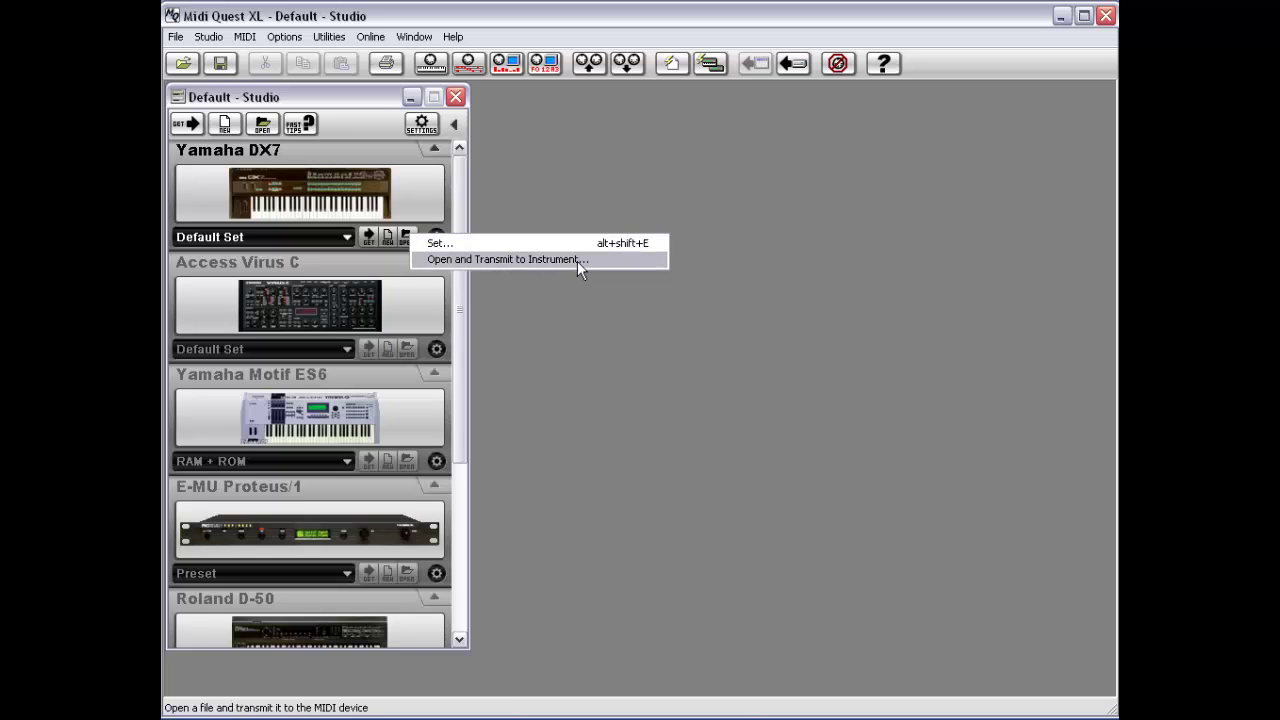
{"action": "left_click", "coordinate": [350, 203]}
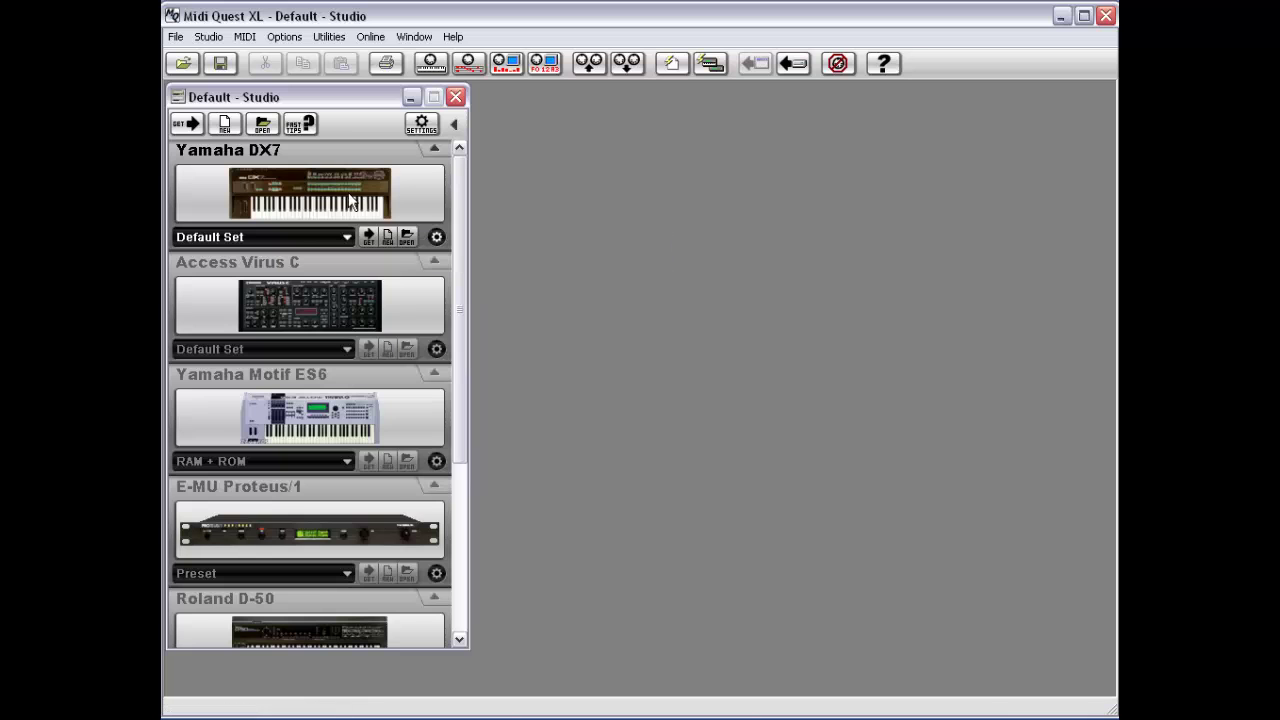
Set the Yamaha DX7 to Voice Bank and review its Open options, including the SysX and MIDI file imports.
{"action": "left_click", "coordinate": [294, 236]}
{"action": "left_click", "coordinate": [338, 285]}
{"action": "left_click", "coordinate": [409, 237]}
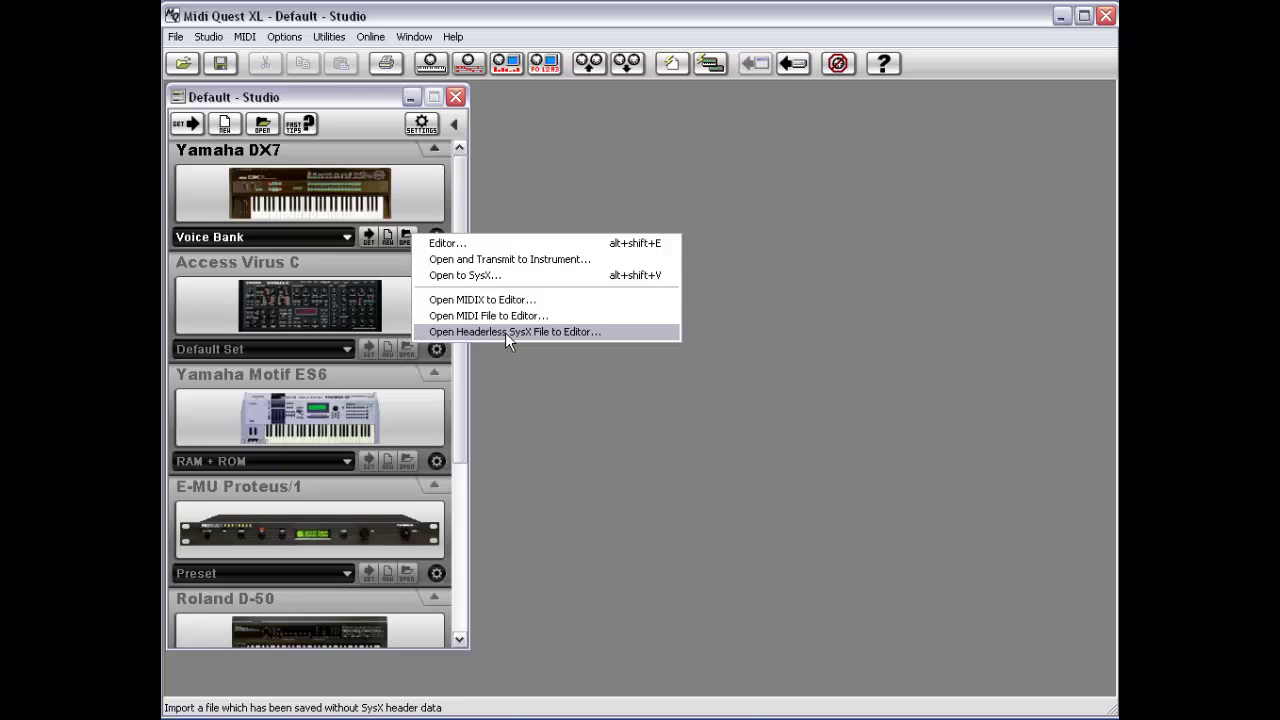
{"action": "left_click", "coordinate": [575, 167]}
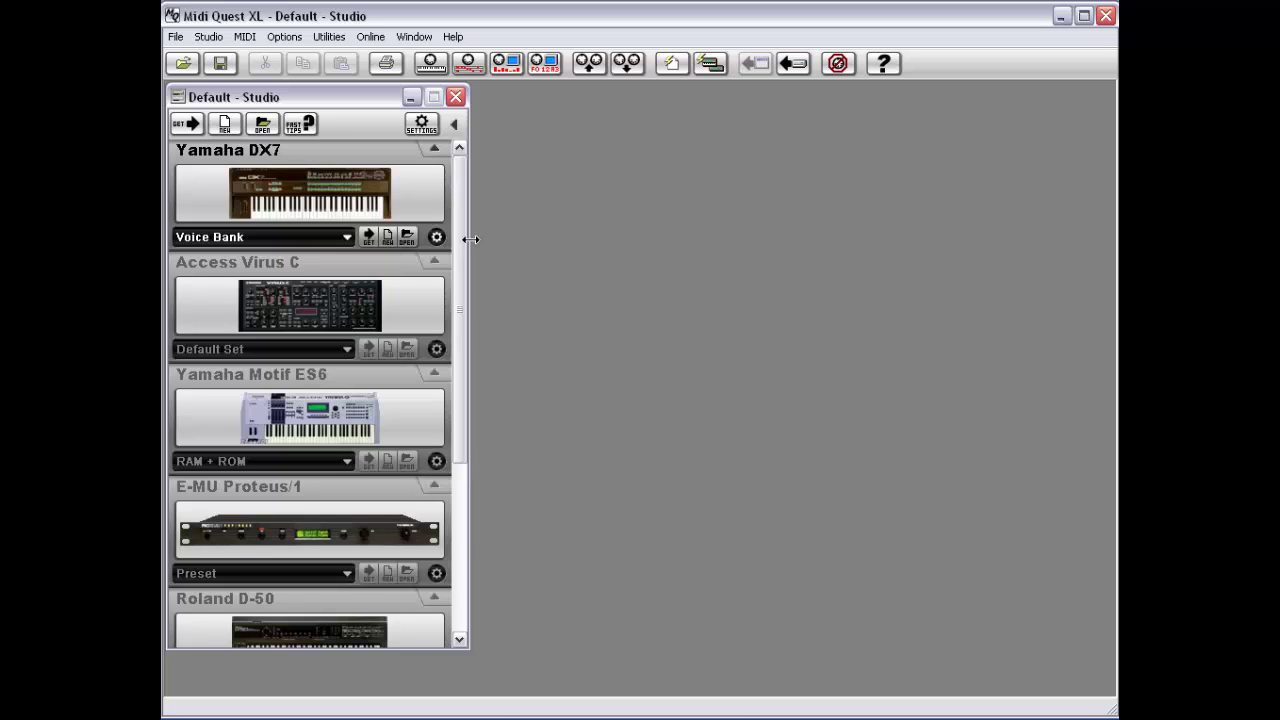
Narrow the Studio window to its tree list, select the Yamaha DX7's Voice Bank and view its Select options.
{"action": "left_click_drag", "start_coordinate": [470, 239], "coordinate": [323, 239]}
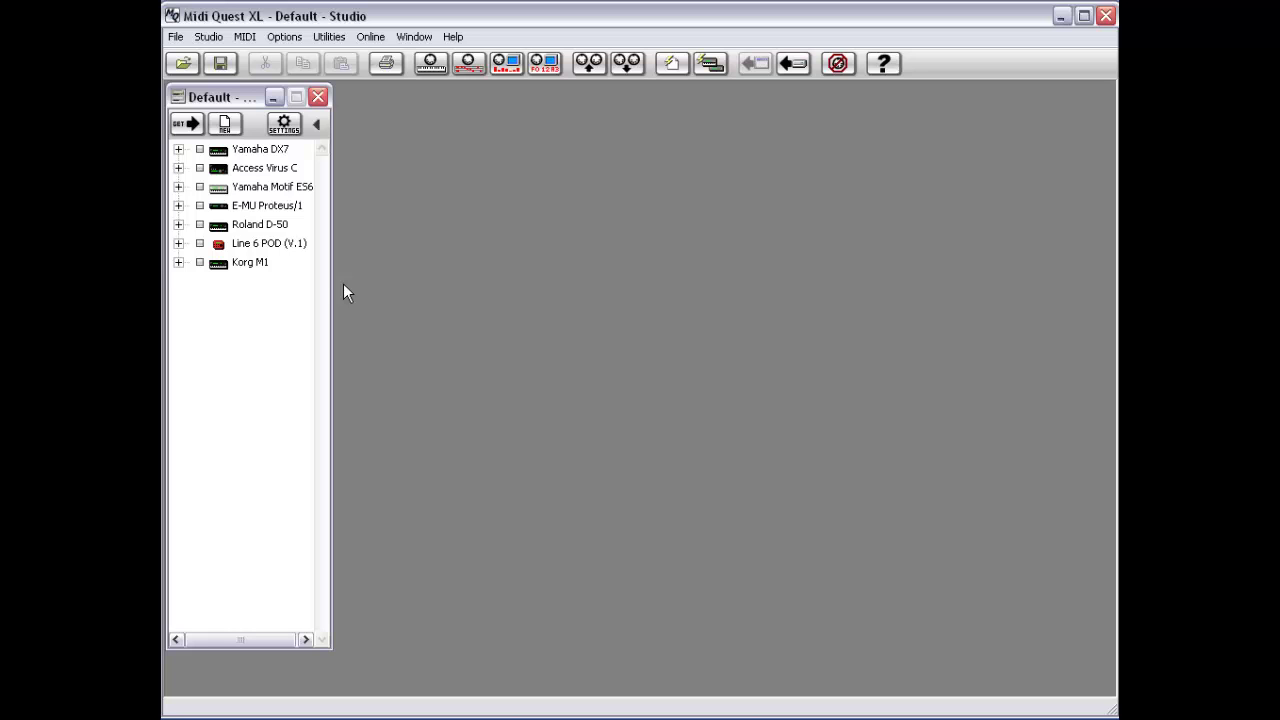
{"action": "left_click", "coordinate": [178, 149]}
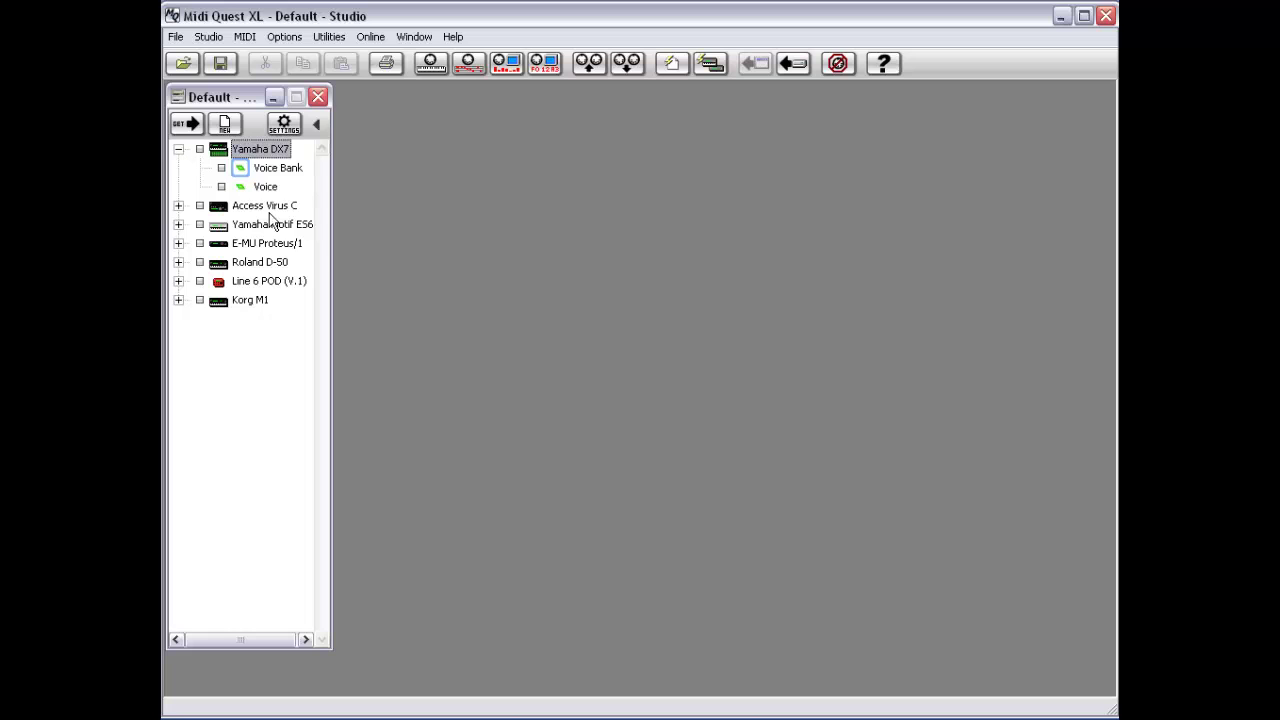
{"action": "right_click", "coordinate": [276, 174]}
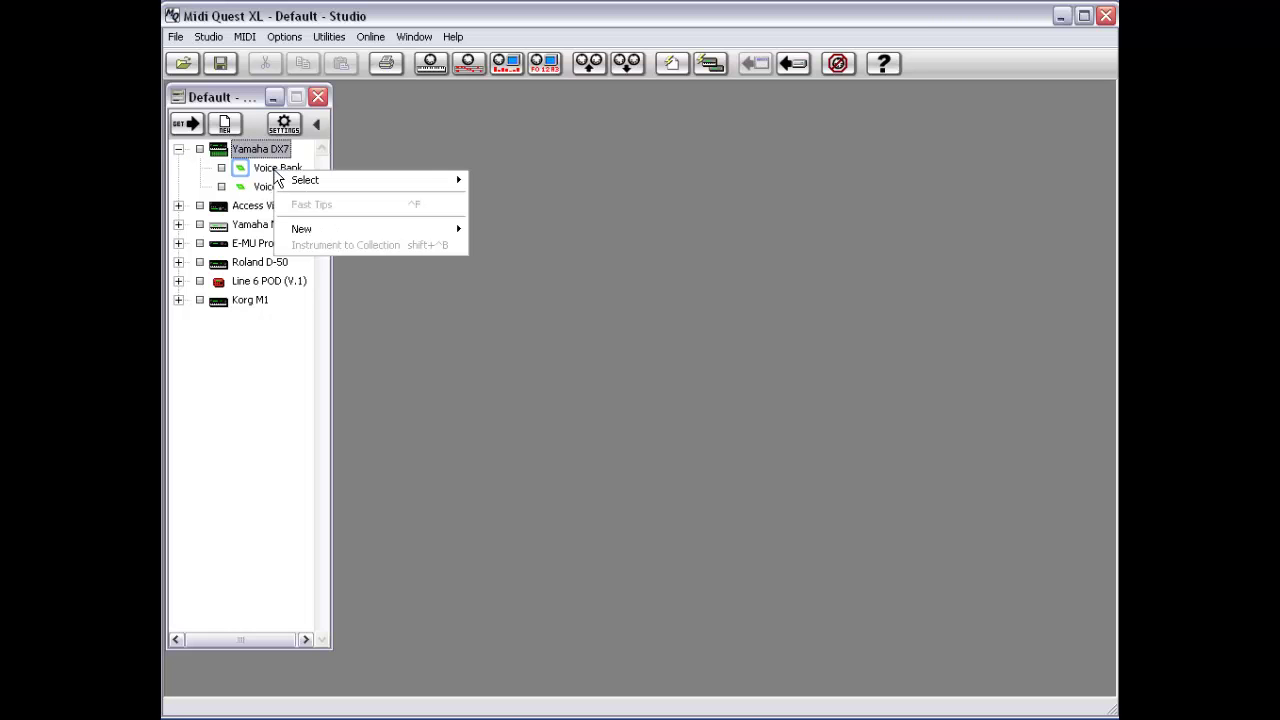
{"action": "left_click", "coordinate": [276, 174]}
{"action": "right_click", "coordinate": [276, 174]}
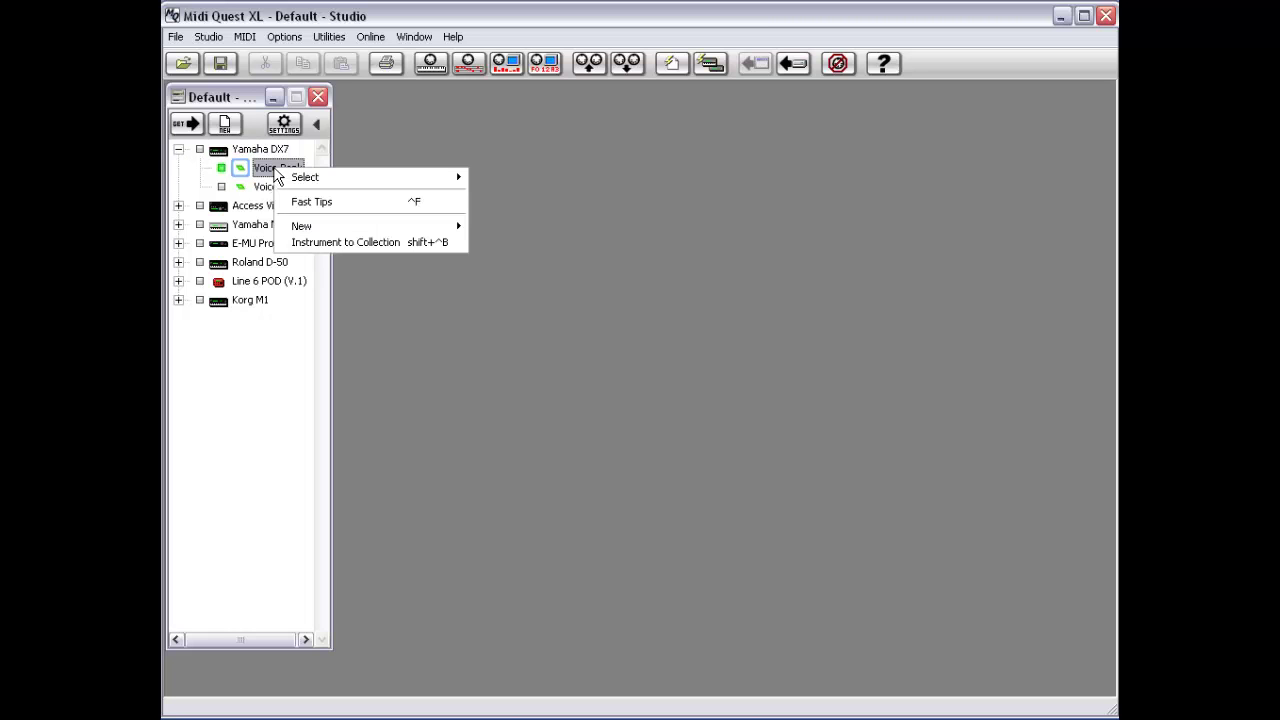
{"action": "mouse_move", "coordinate": [314, 180]}
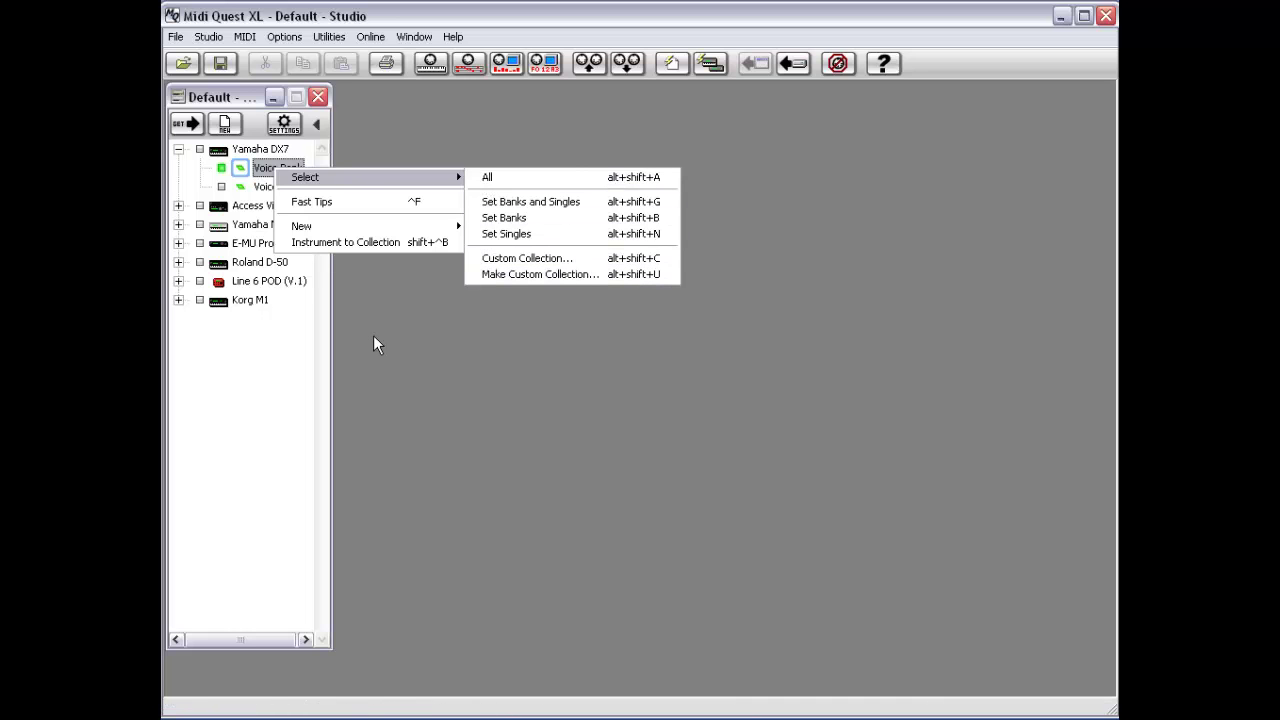
Expand Access Virus C and Yamaha Motif ES6 in the tree to examine their data types.
{"action": "left_click", "coordinate": [178, 213]}
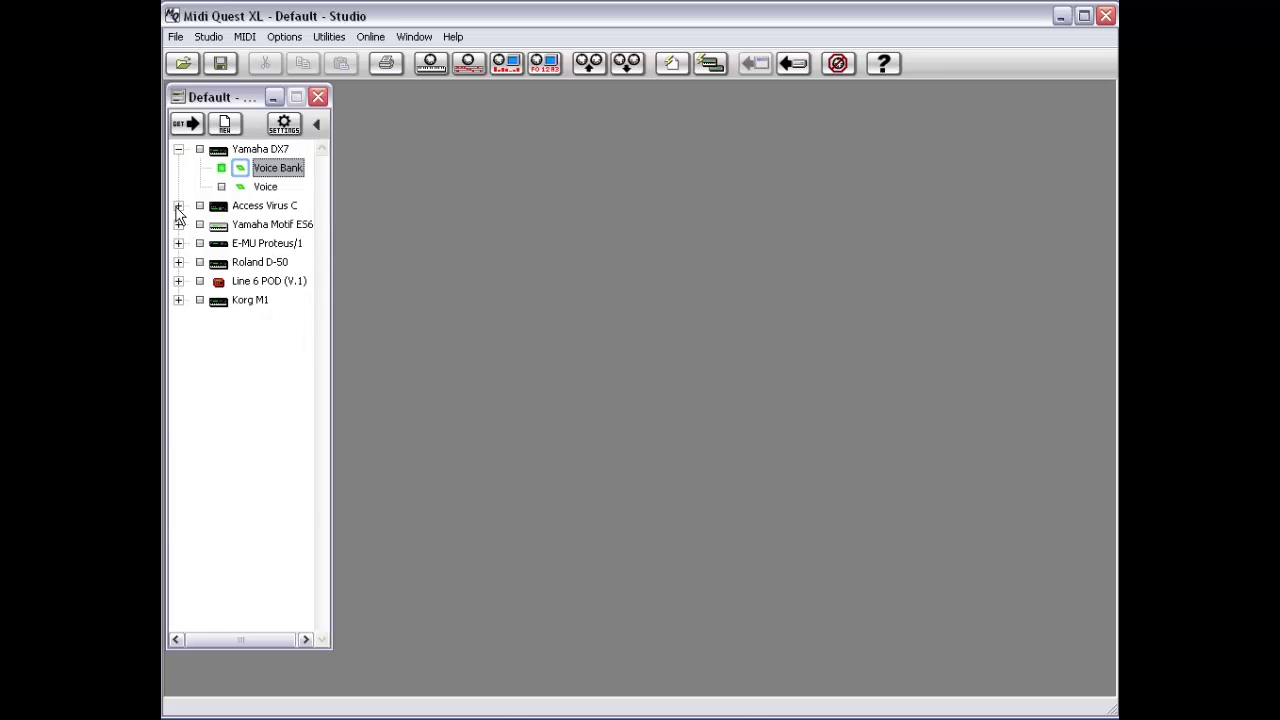
{"action": "left_click", "coordinate": [178, 207]}
{"action": "left_click", "coordinate": [178, 456]}
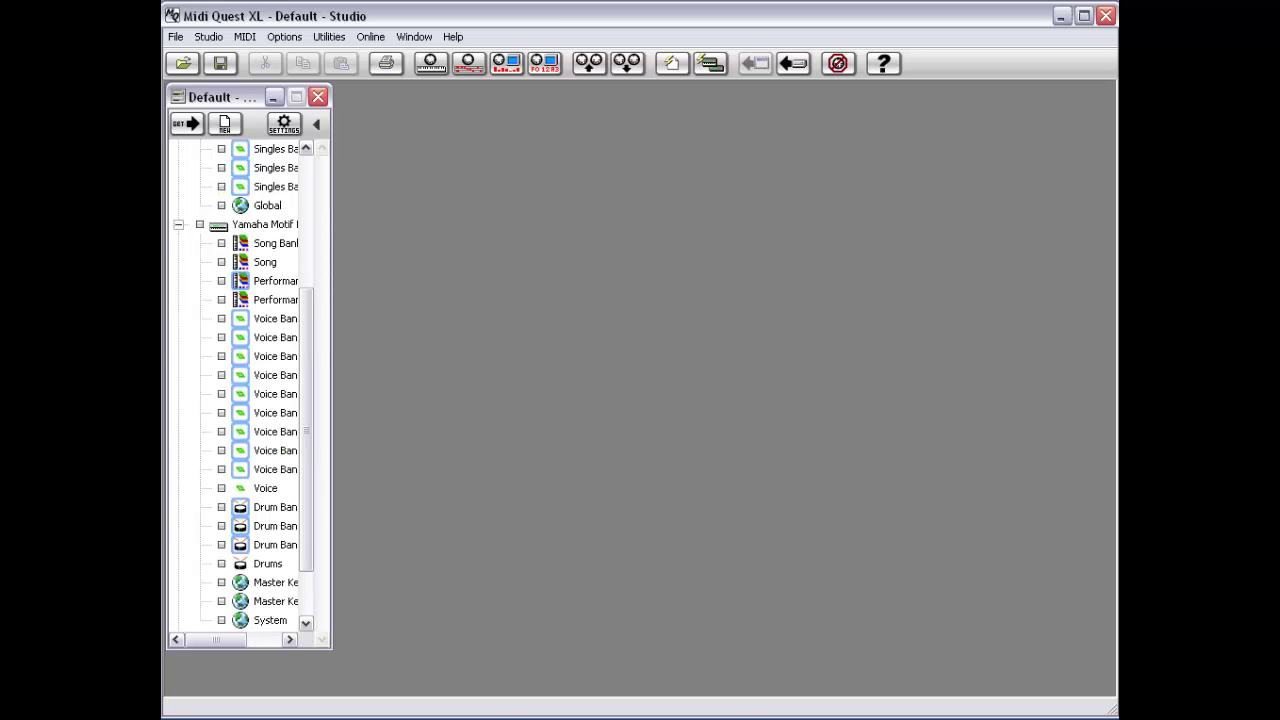
{"action": "scroll", "coordinate": [300, 206], "scroll_direction": "up", "scroll_amount": 4}
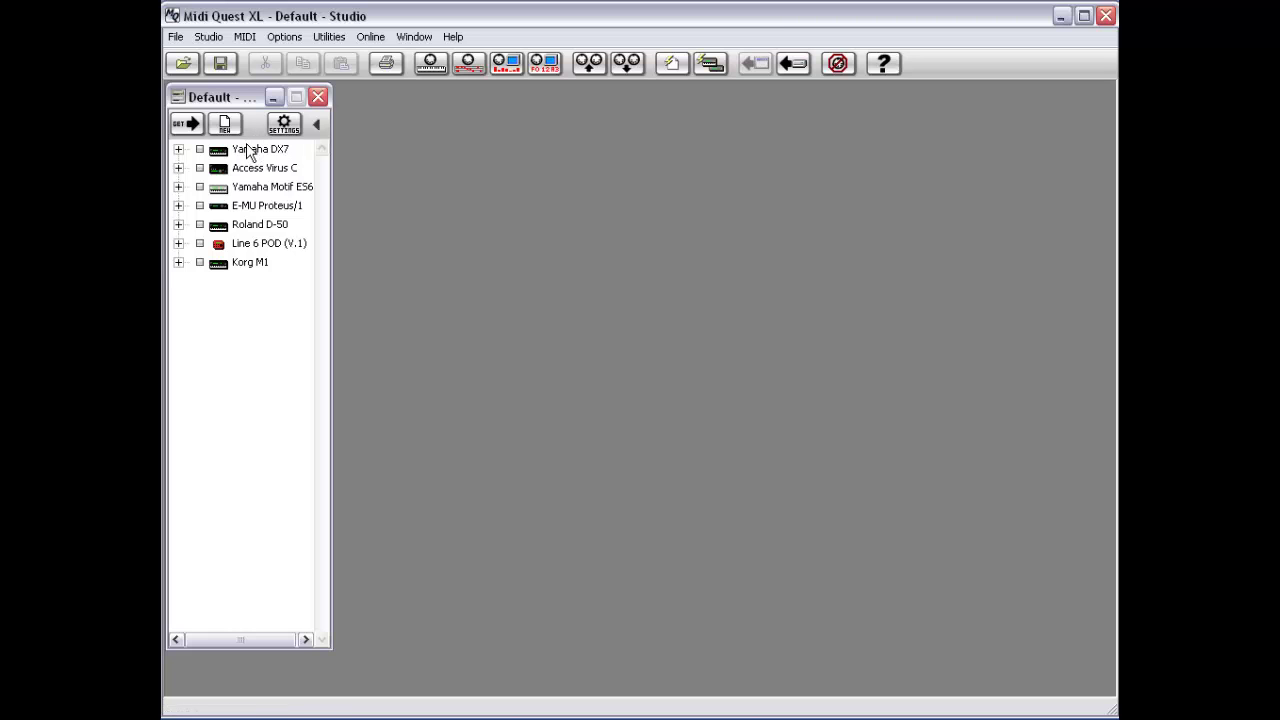
Expand Yamaha DX7 and Access Virus C in the tree and select the Virus C's Single Bank A.
{"action": "left_click", "coordinate": [178, 151]}
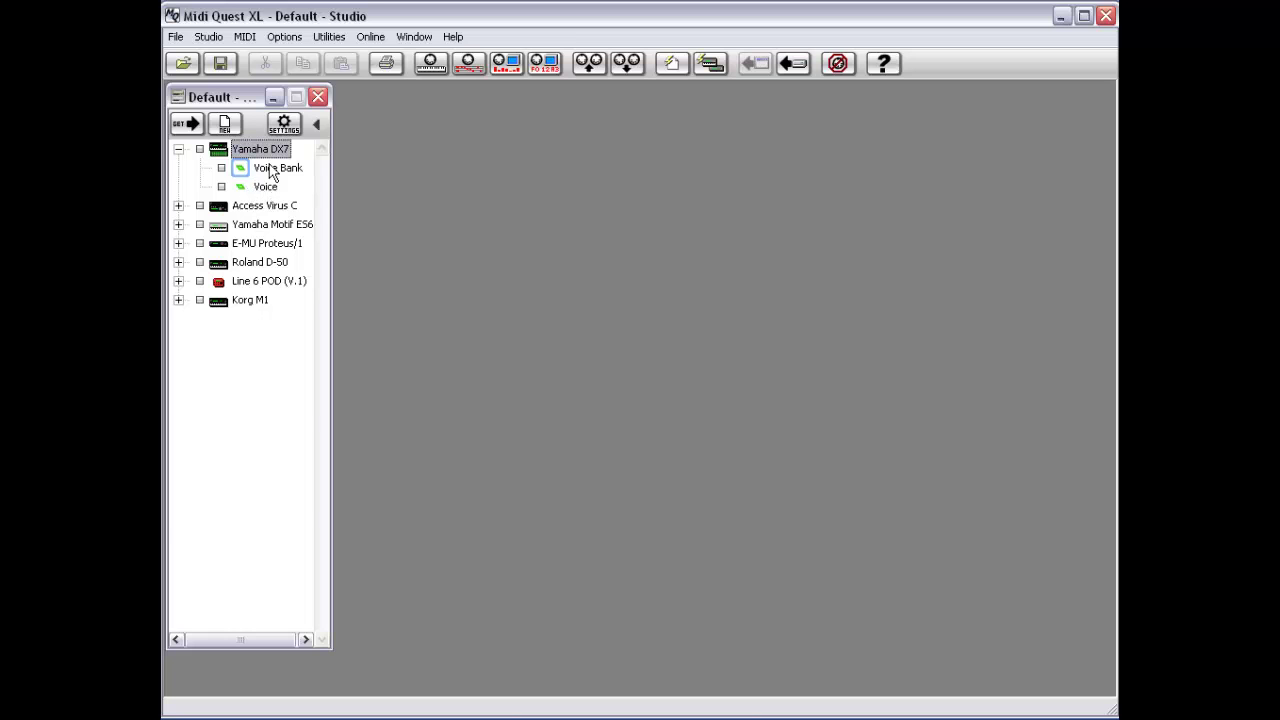
{"action": "left_click", "coordinate": [178, 206]}
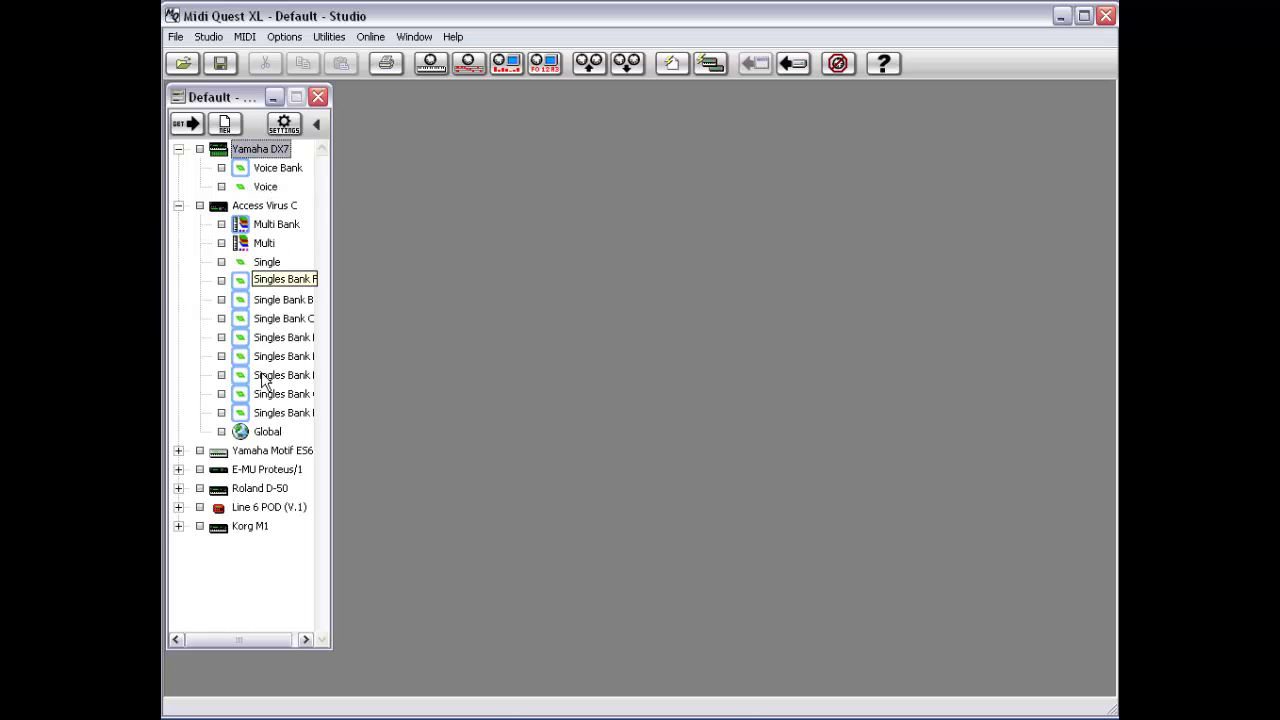
{"action": "left_click", "coordinate": [282, 290]}
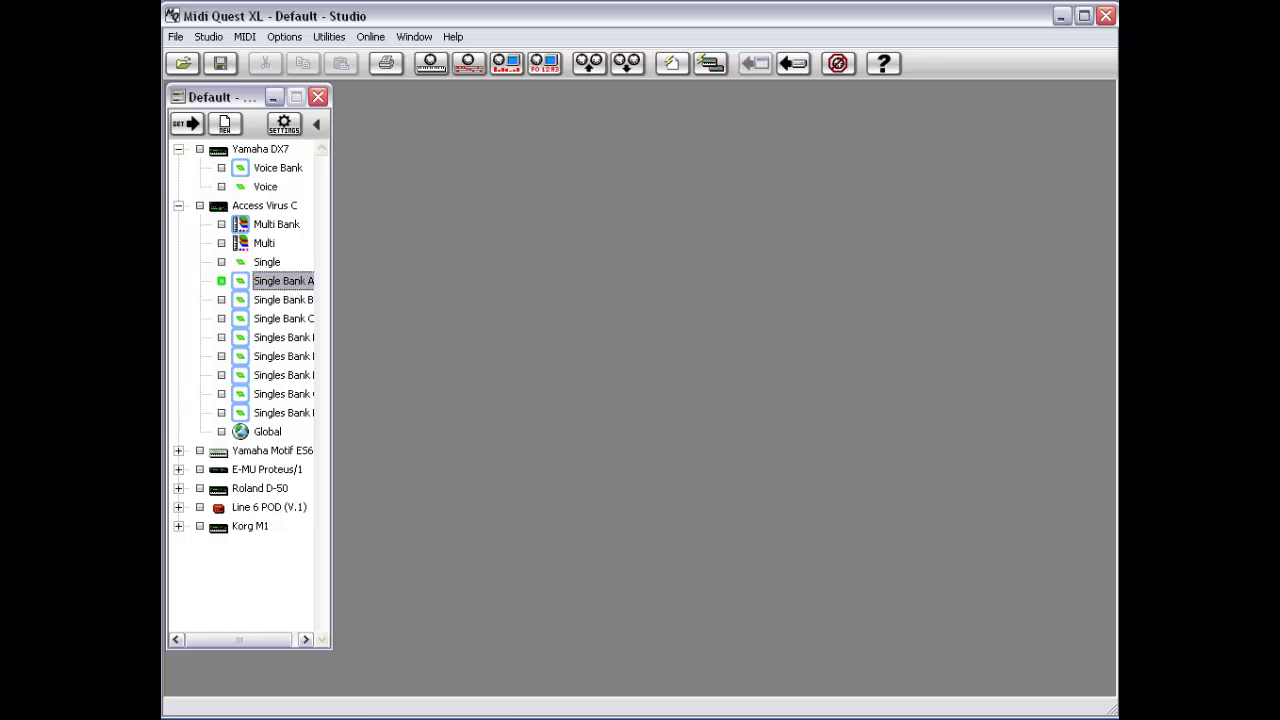
View the Instrument To options for retrieving the selected data, including Collection and SysX View.
{"action": "left_click", "coordinate": [202, 36]}
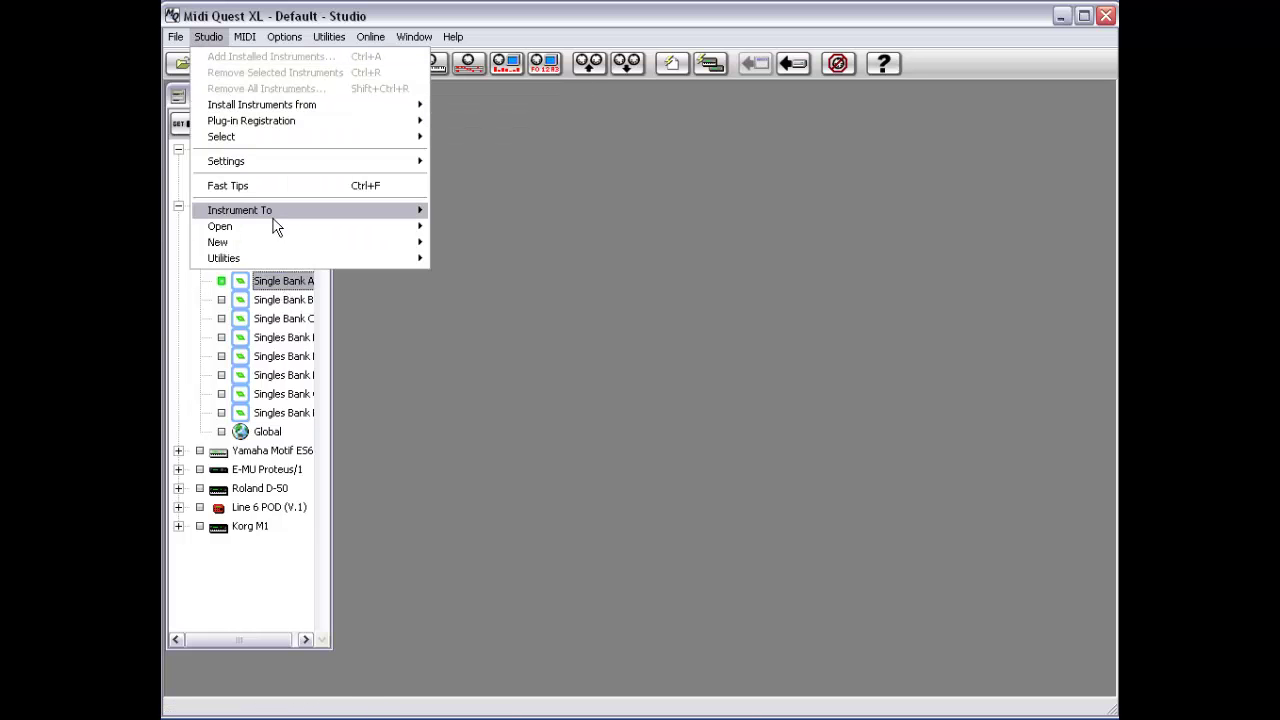
{"action": "mouse_move", "coordinate": [274, 218]}
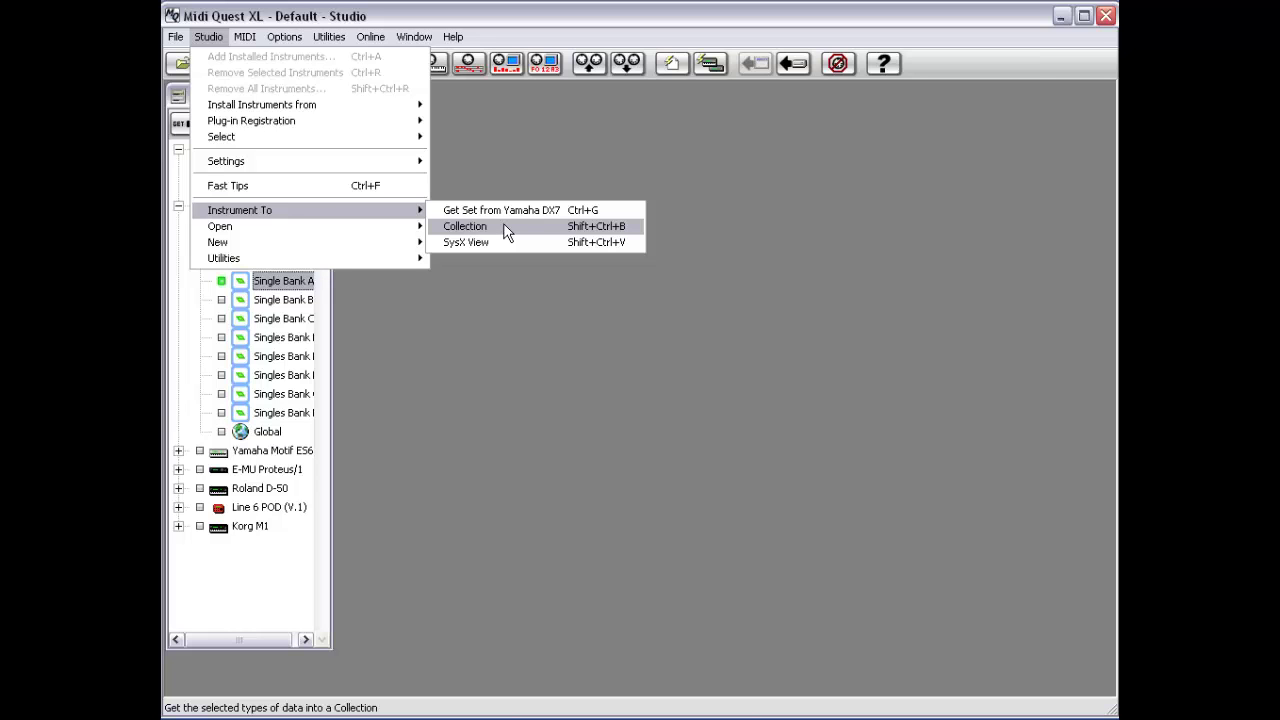
{"action": "left_click", "coordinate": [466, 362]}
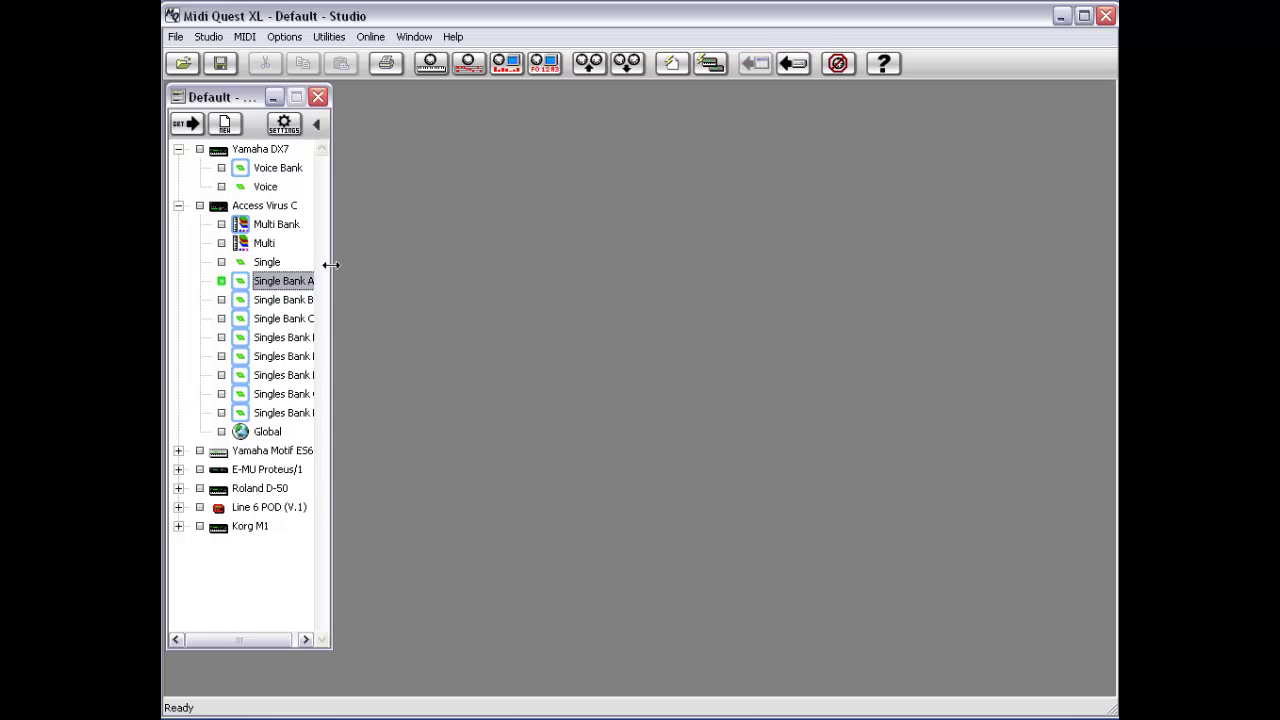
Widen the Studio window to its graphic view and choose the Default Set for the Yamaha DX7.
{"action": "left_click_drag", "start_coordinate": [331, 265], "coordinate": [469, 280]}
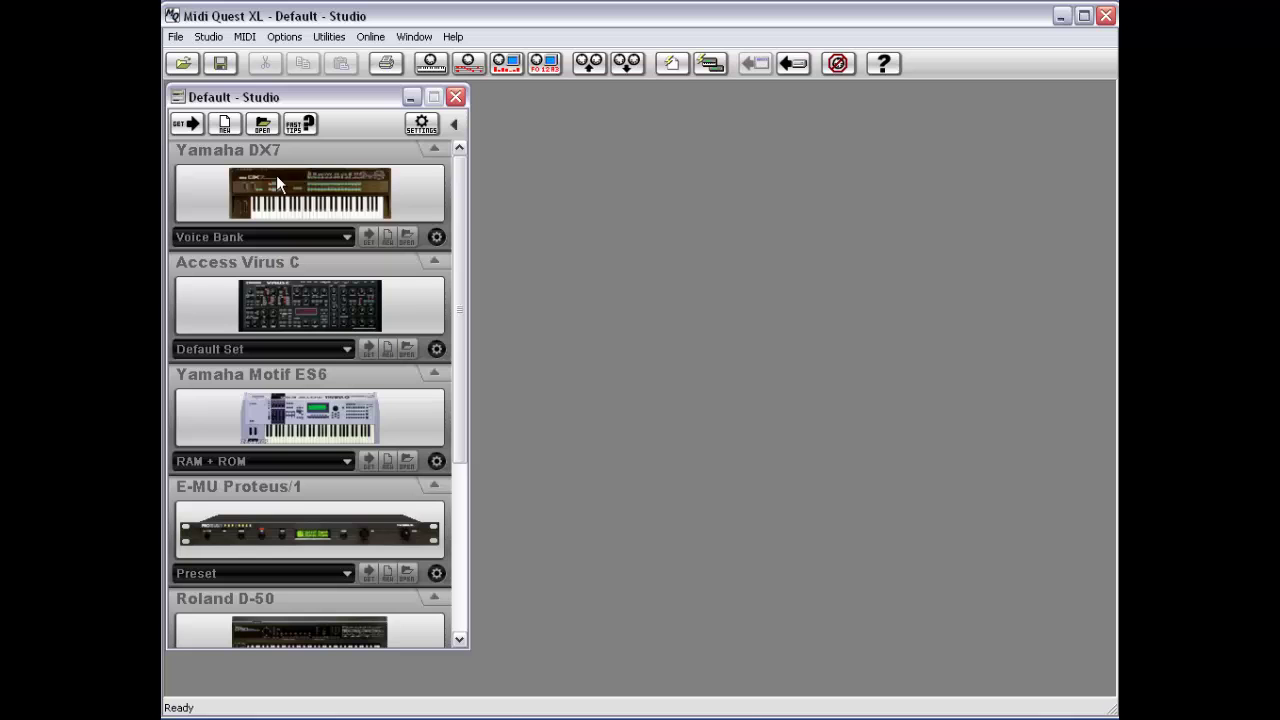
{"action": "left_click", "coordinate": [276, 206]}
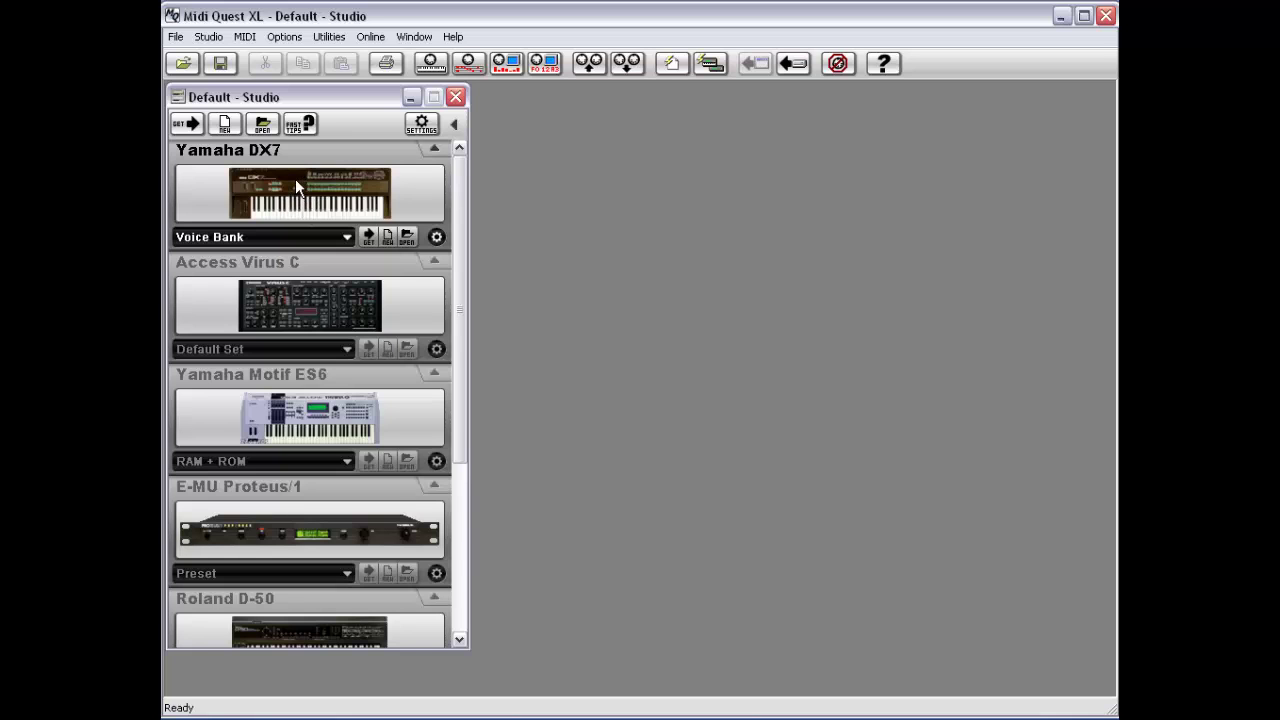
{"action": "left_click", "coordinate": [293, 296]}
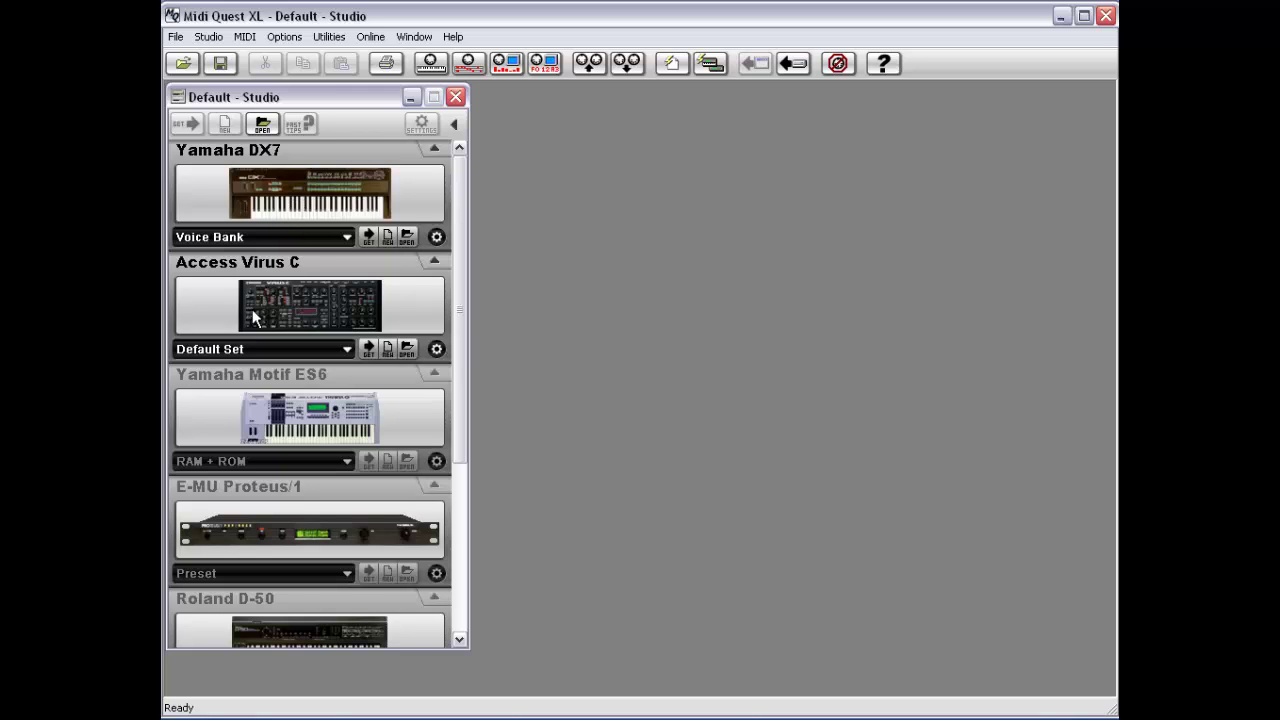
{"action": "left_click", "coordinate": [254, 239]}
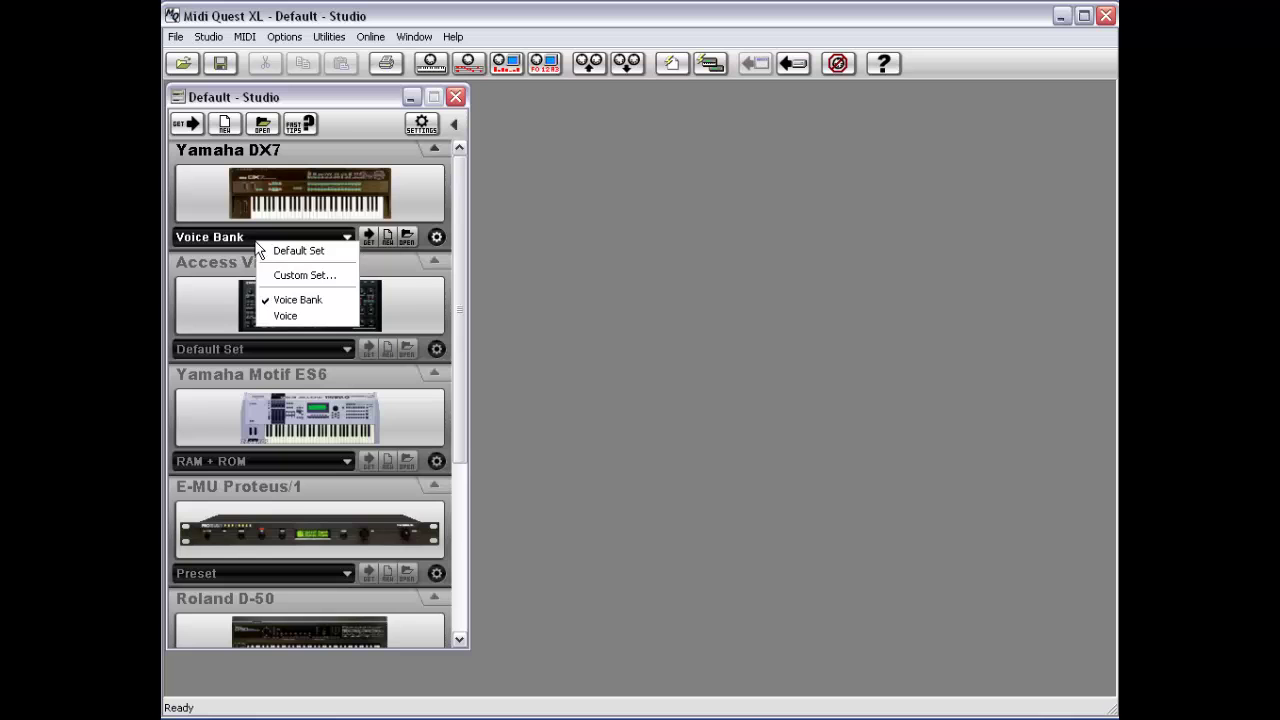
{"action": "left_click", "coordinate": [291, 249]}
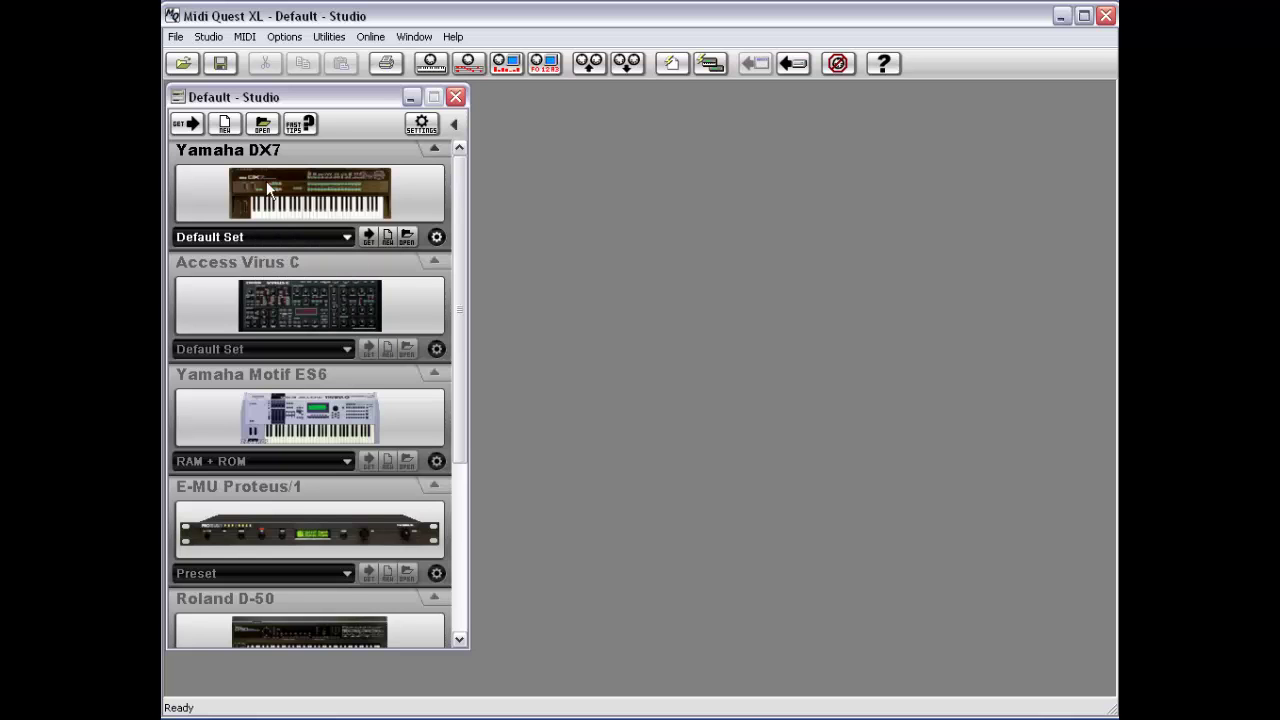
Add the Access Virus C to the Yamaha DX7 selection and create a new set containing both instruments.
{"action": "left_click", "coordinate": [262, 308]}
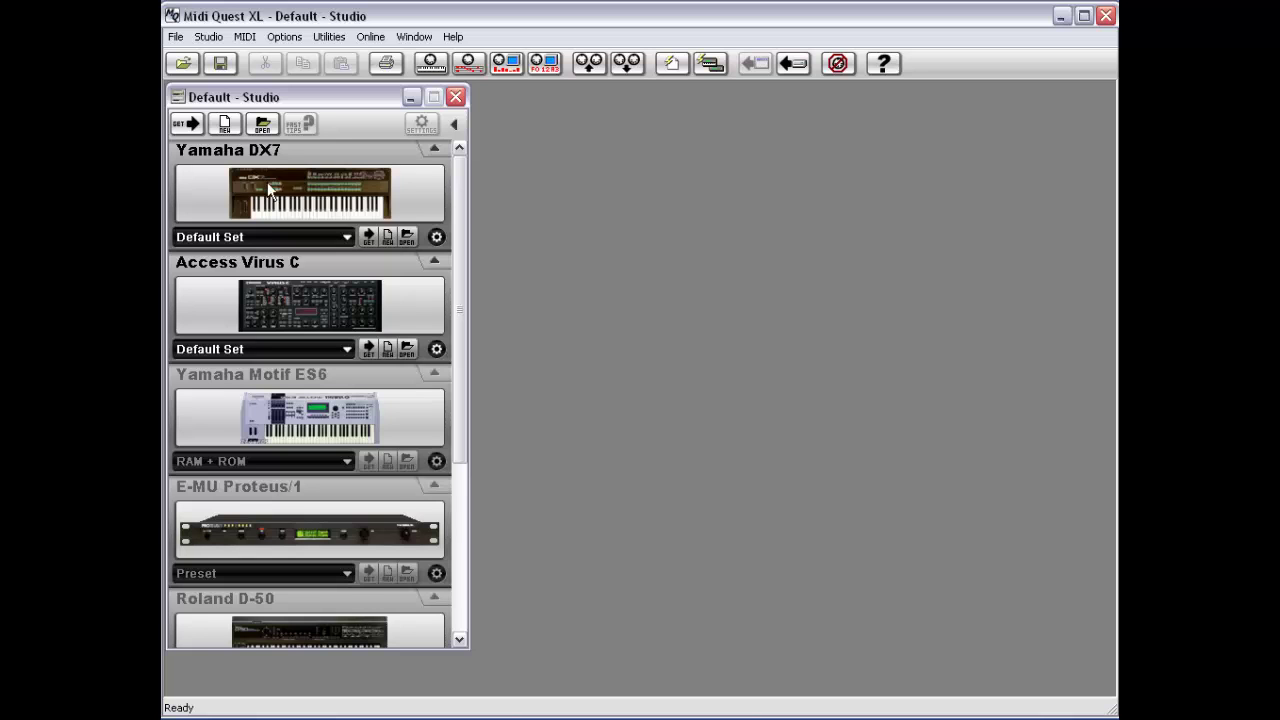
{"action": "left_click", "coordinate": [175, 38]}
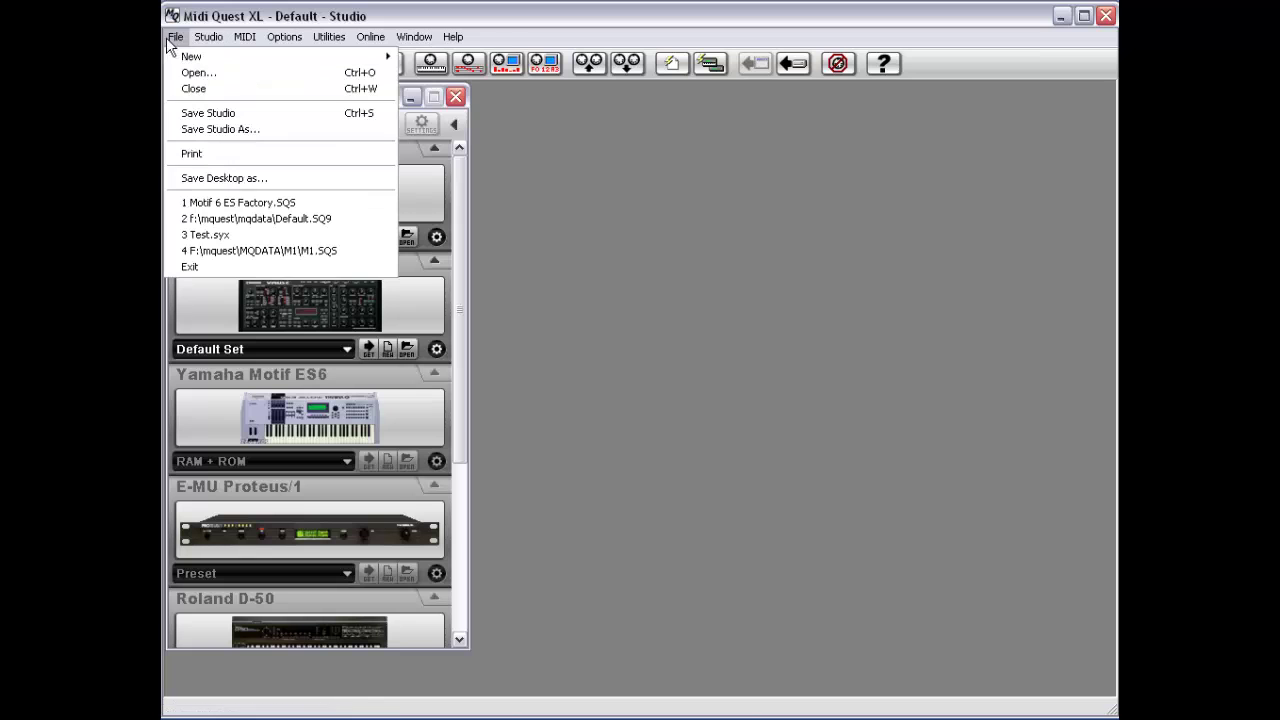
{"action": "mouse_move", "coordinate": [230, 57]}
{"action": "left_click", "coordinate": [418, 57]}
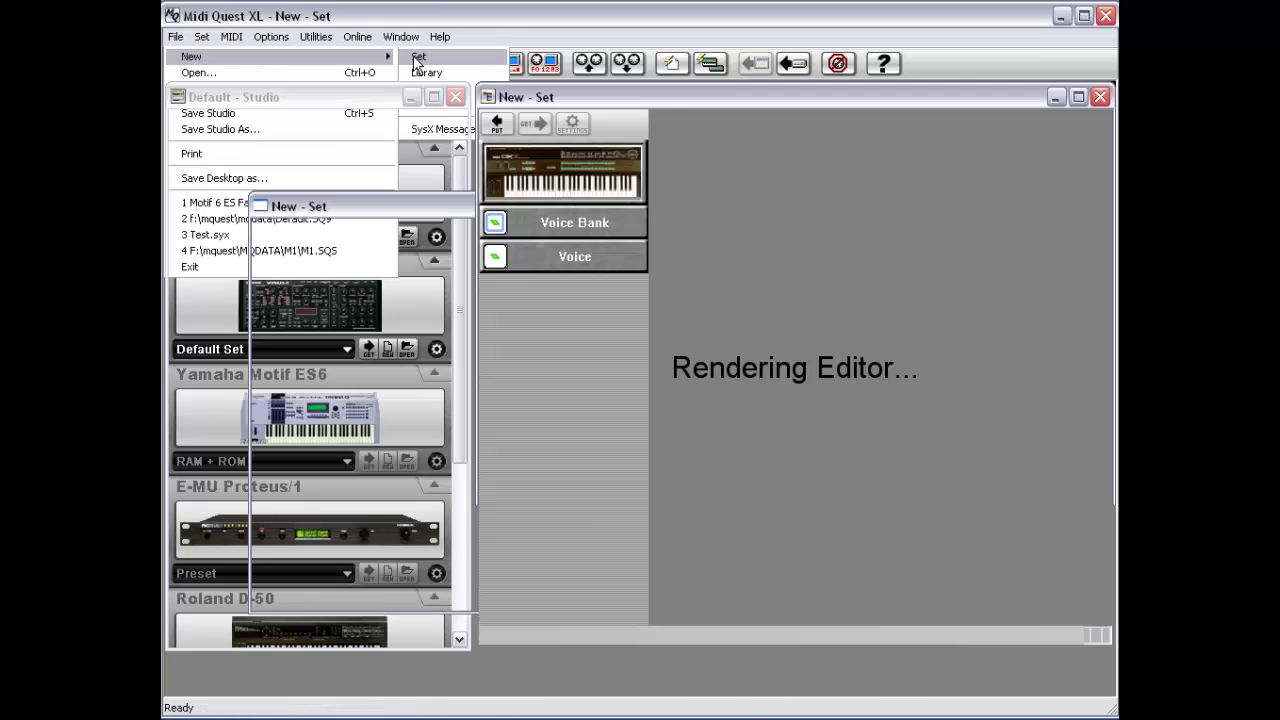
{"action": "left_click", "coordinate": [672, 392]}
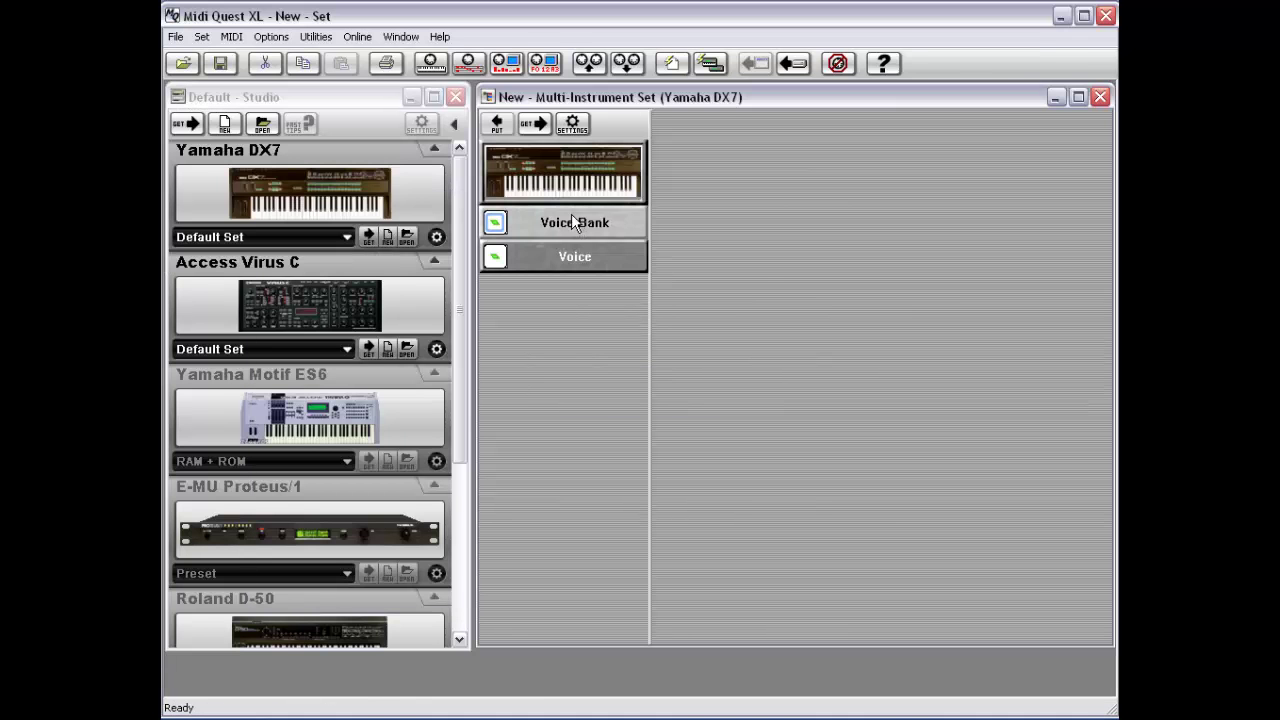
Switch the multi-instrument set between the Yamaha DX7 and Access Virus C to examine their data types, and close the set.
{"action": "left_click", "coordinate": [562, 175]}
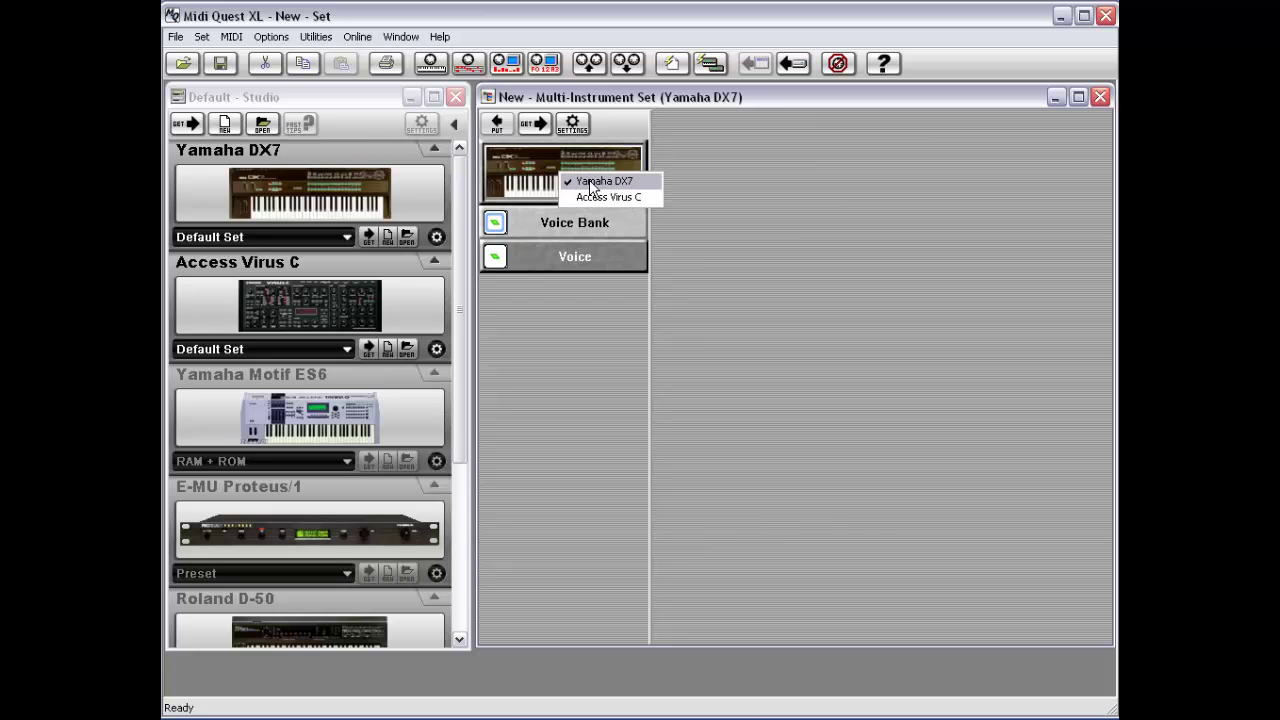
{"action": "left_click", "coordinate": [587, 196]}
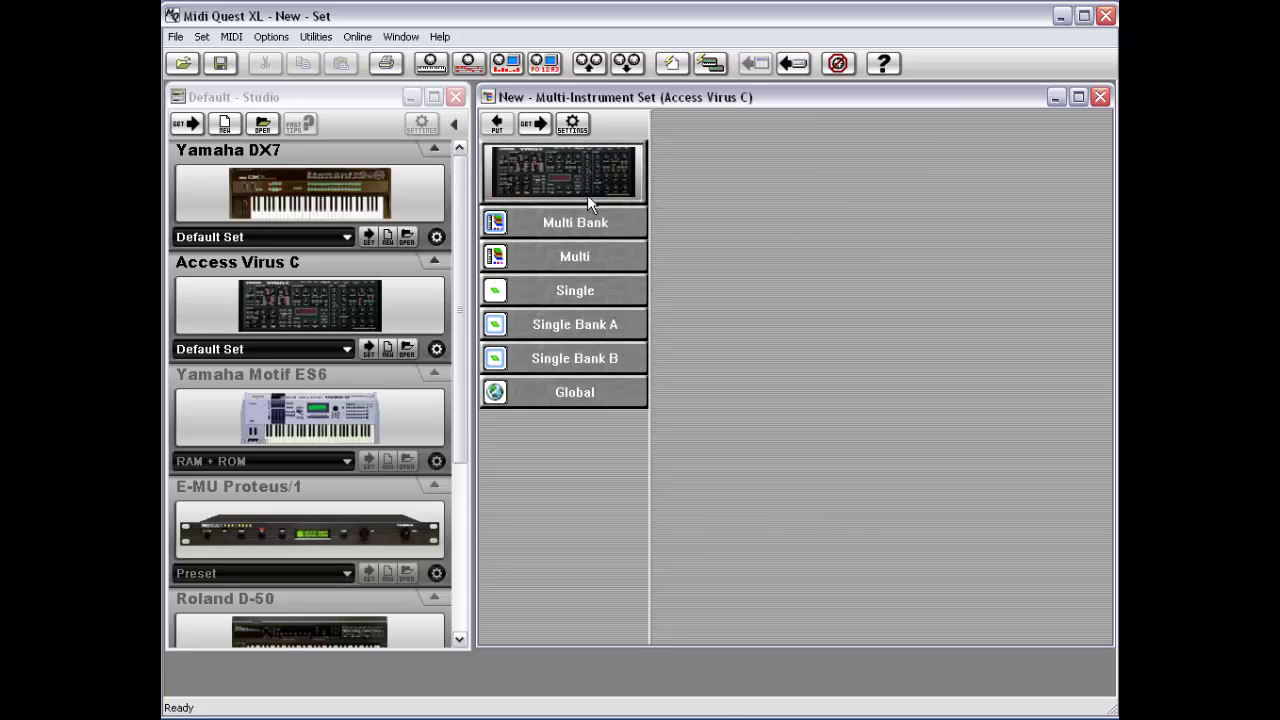
{"action": "left_click", "coordinate": [586, 183]}
{"action": "left_click", "coordinate": [586, 182]}
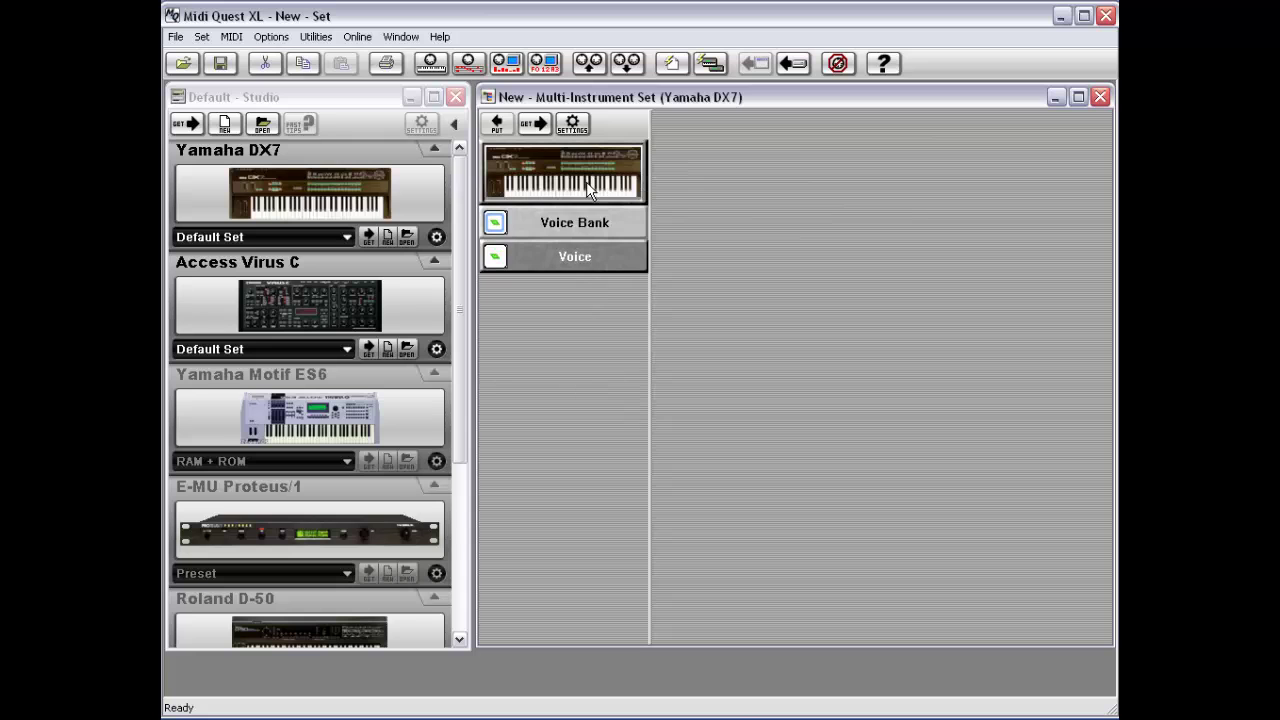
{"action": "left_click", "coordinate": [585, 183]}
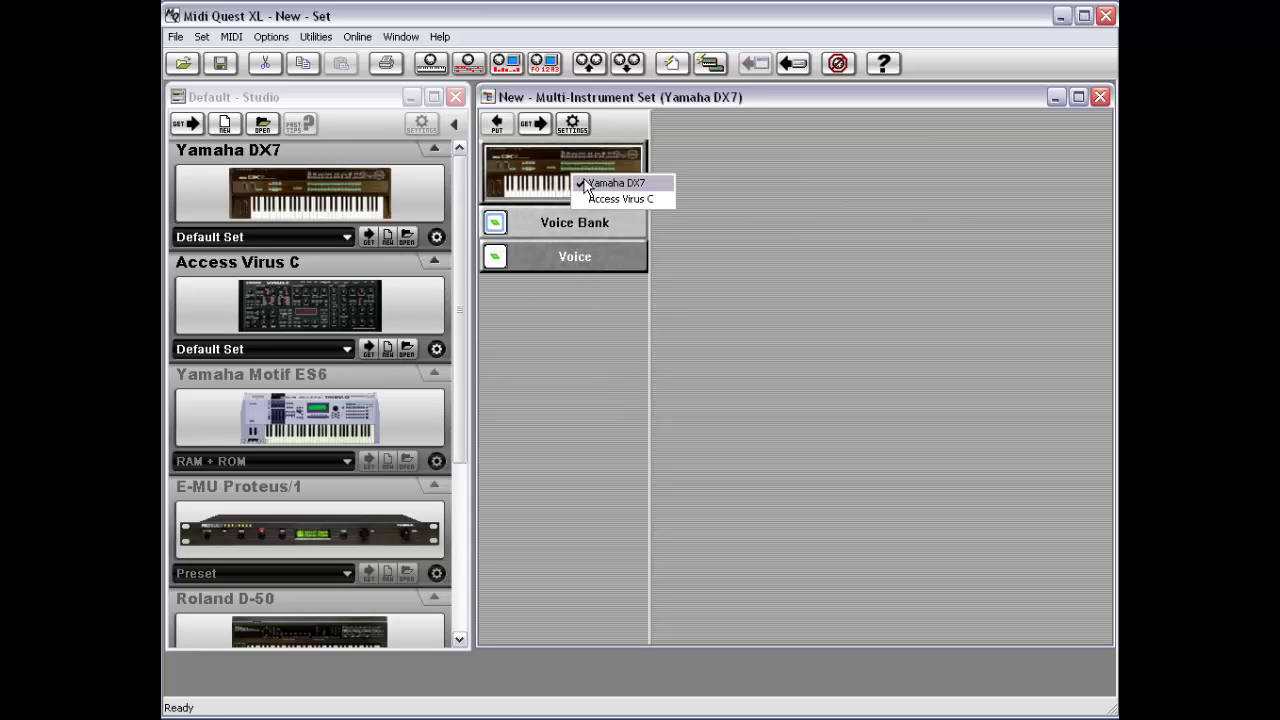
{"action": "left_click", "coordinate": [590, 200]}
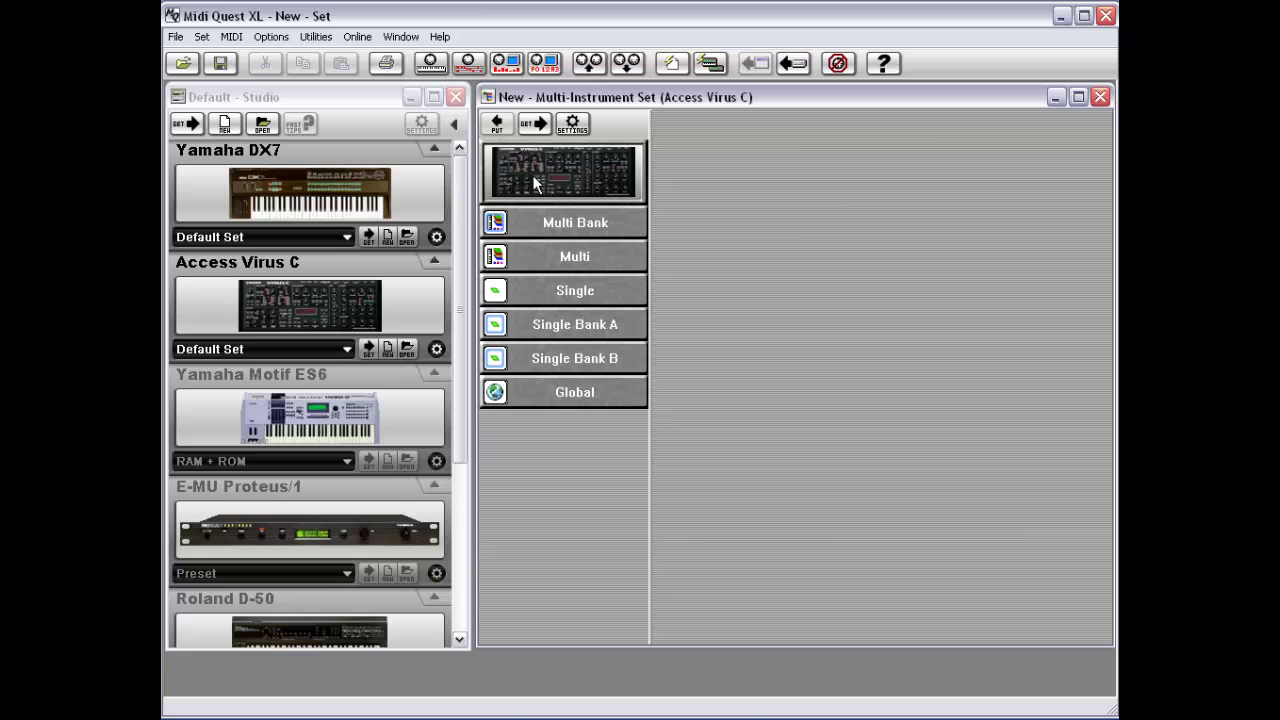
{"action": "double_click", "coordinate": [489, 97]}
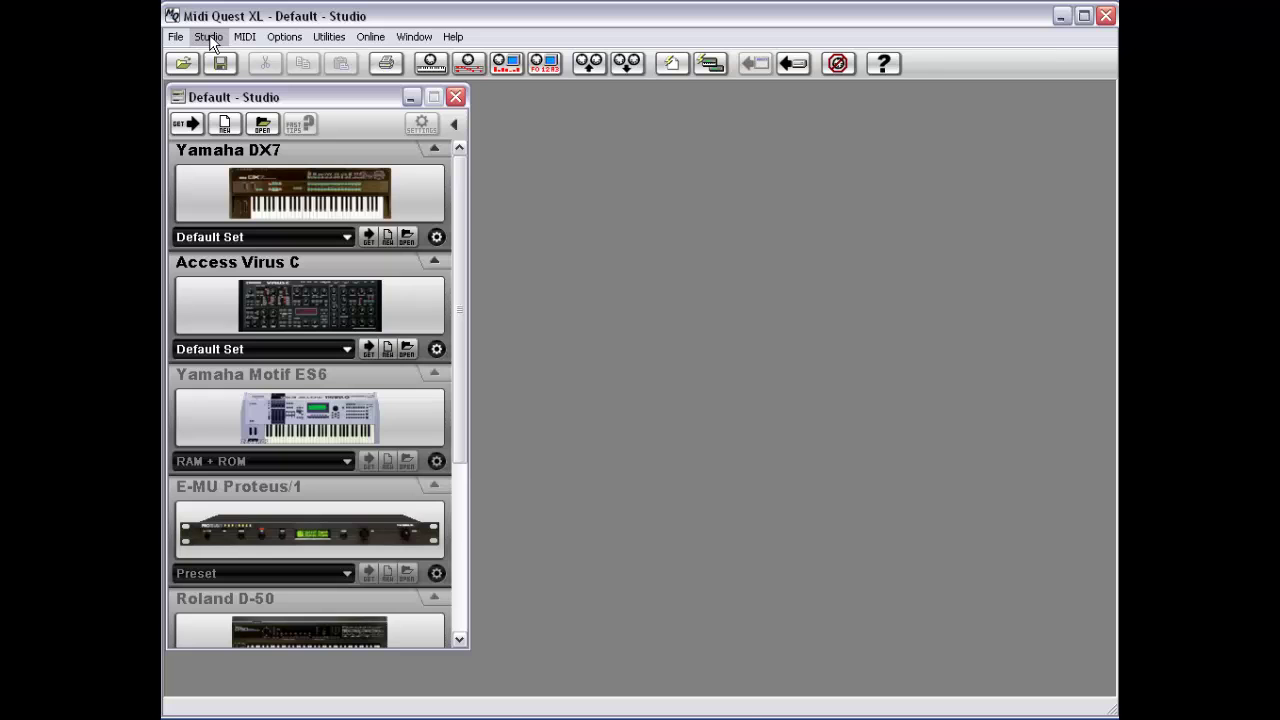
Select only the Yamaha DX7 and look through the installed instruments available for adding to the Studio.
{"action": "left_click", "coordinate": [251, 228]}
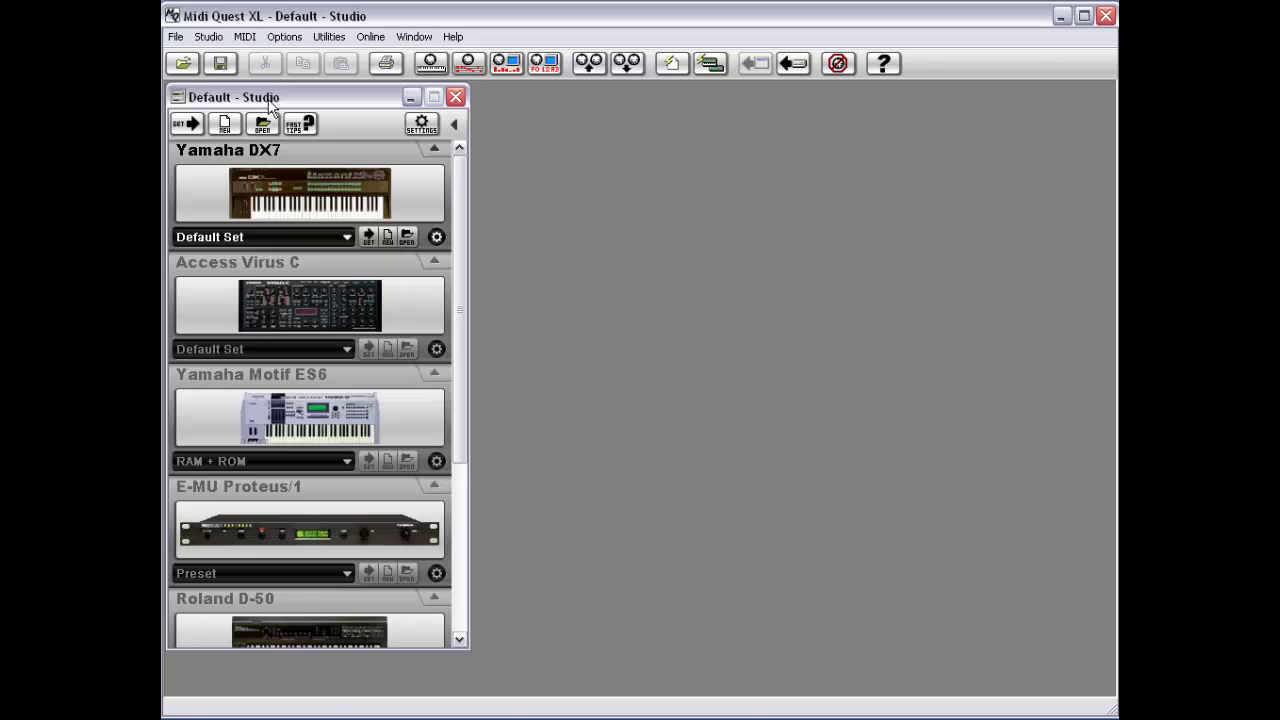
{"action": "left_click", "coordinate": [212, 38]}
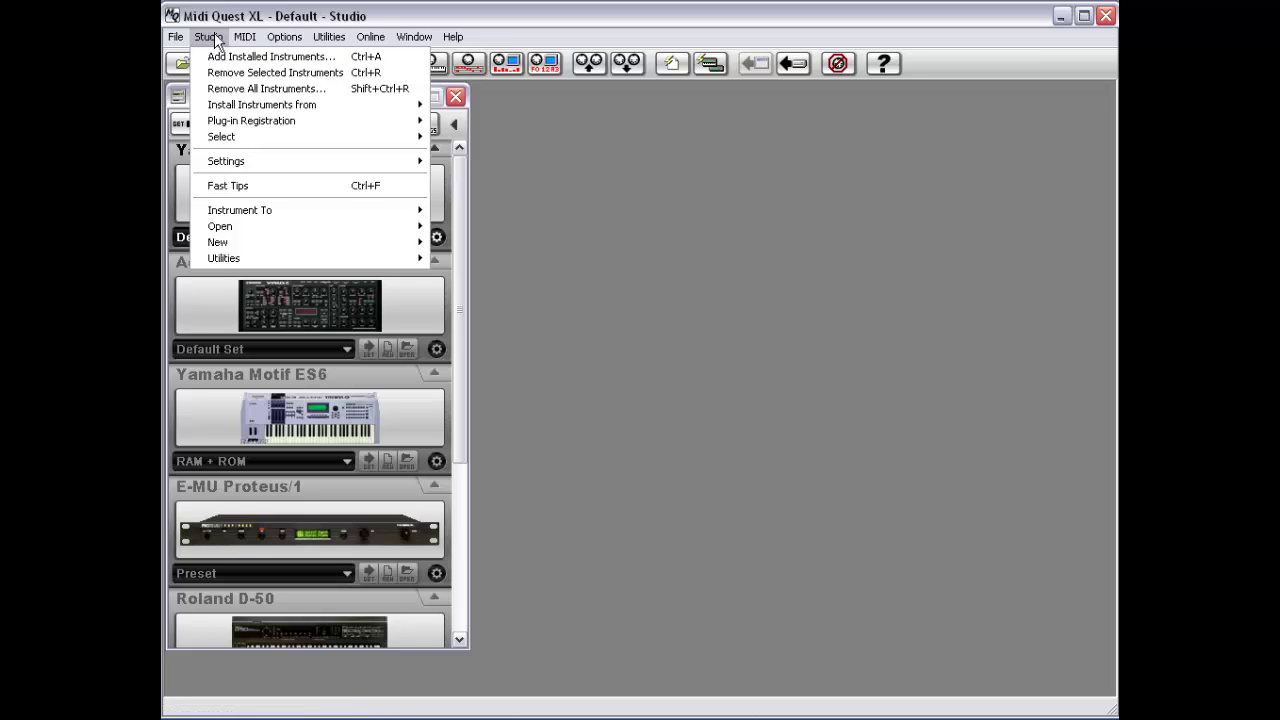
{"action": "left_click", "coordinate": [268, 60]}
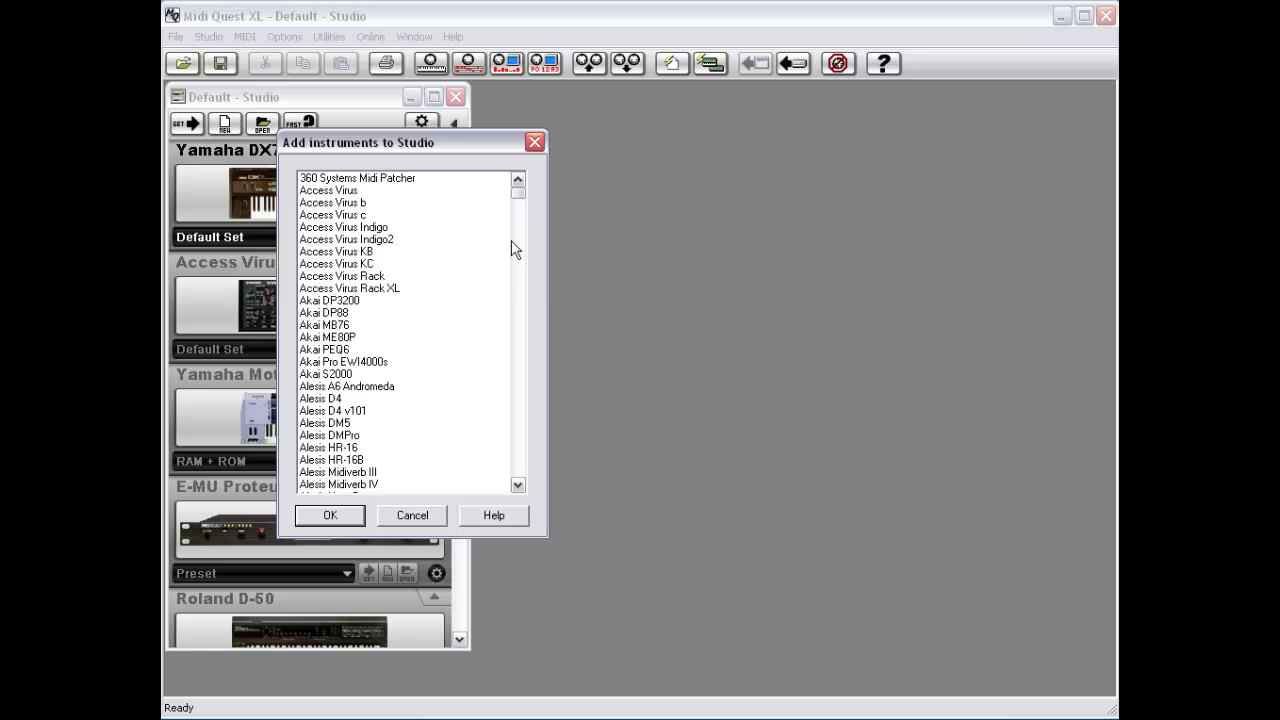
{"action": "mouse_move", "coordinate": [519, 191]}
{"action": "left_mouse_down"}
{"action": "mouse_move", "coordinate": [516, 272]}
{"action": "mouse_move", "coordinate": [514, 192]}
{"action": "left_mouse_up"}
{"action": "mouse_move", "coordinate": [520, 197]}
{"action": "left_mouse_down"}
{"action": "mouse_move", "coordinate": [519, 255]}
{"action": "mouse_move", "coordinate": [521, 182]}
{"action": "left_mouse_up"}
Mark Access Virus Indigo2 through Akai DP88, Akai Pro EWI4000s, Alesis D4 v101 and Alesis HR-16 for adding, and cancel the addition.
{"action": "left_click", "coordinate": [378, 240]}
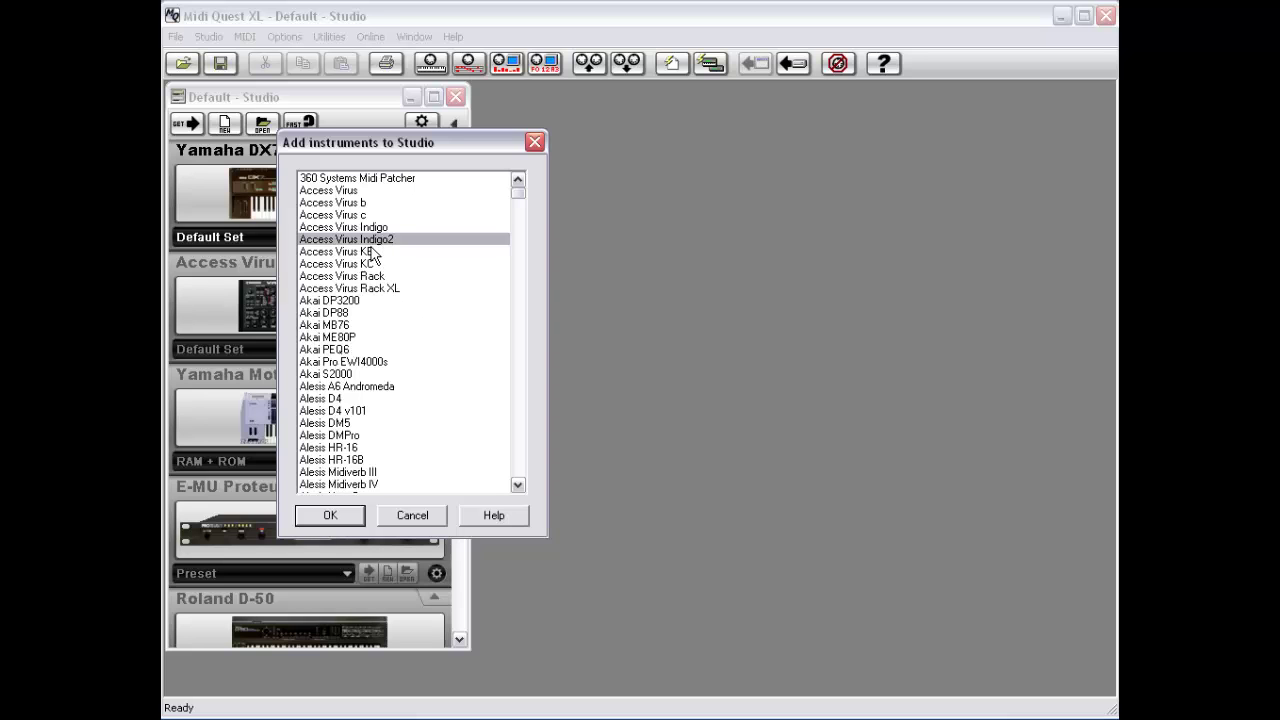
{"action": "left_click_drag", "start_coordinate": [372, 239], "coordinate": [368, 314]}
{"action": "left_click", "coordinate": [357, 362], "text": "ctrl"}
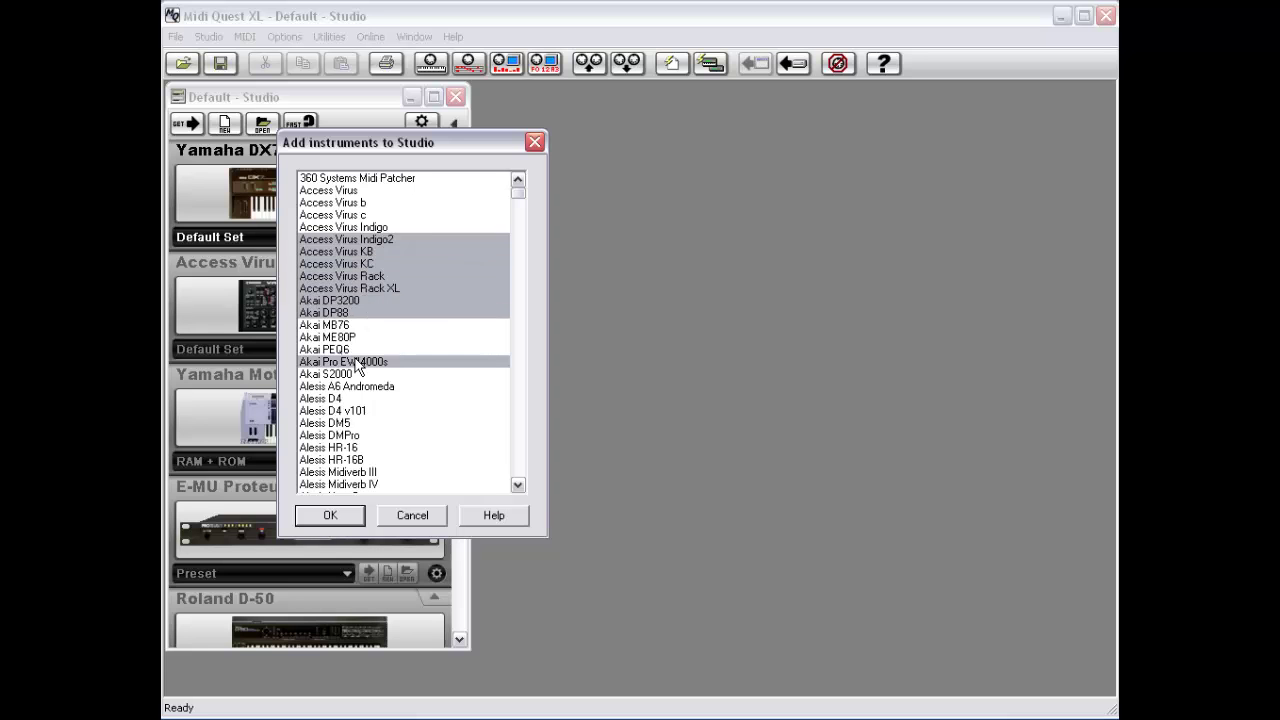
{"action": "left_click", "coordinate": [360, 411], "text": "ctrl"}
{"action": "left_click", "coordinate": [360, 447], "text": "ctrl"}
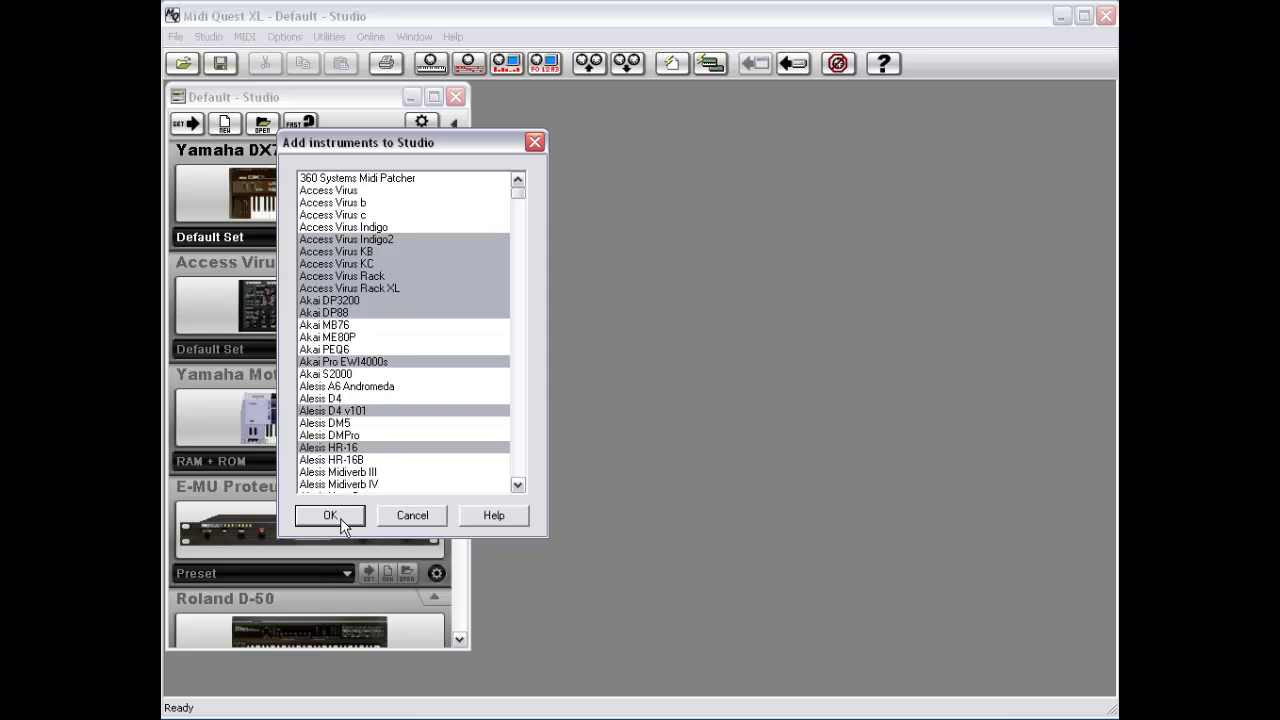
{"action": "left_click", "coordinate": [422, 519]}
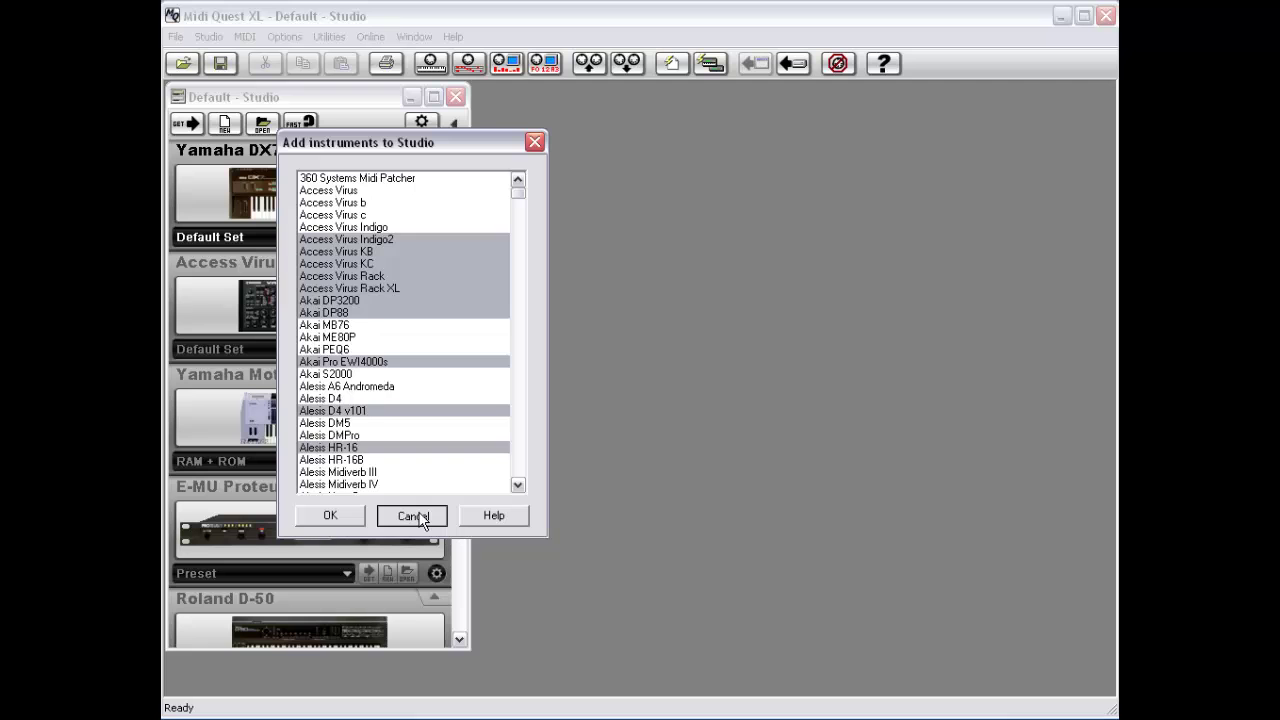
Select the E-MU Proteus/1 and Korg M1 together and remove them from the Studio.
{"action": "left_click", "coordinate": [201, 36]}
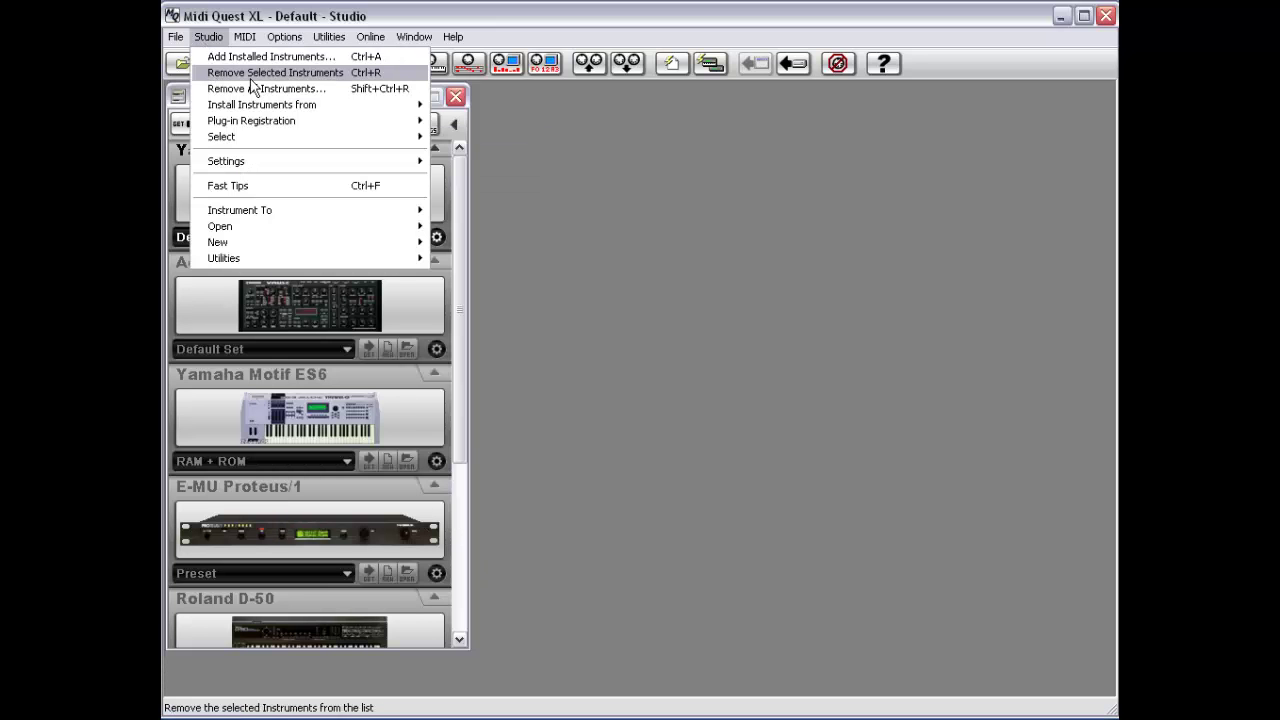
{"action": "left_click", "coordinate": [391, 424]}
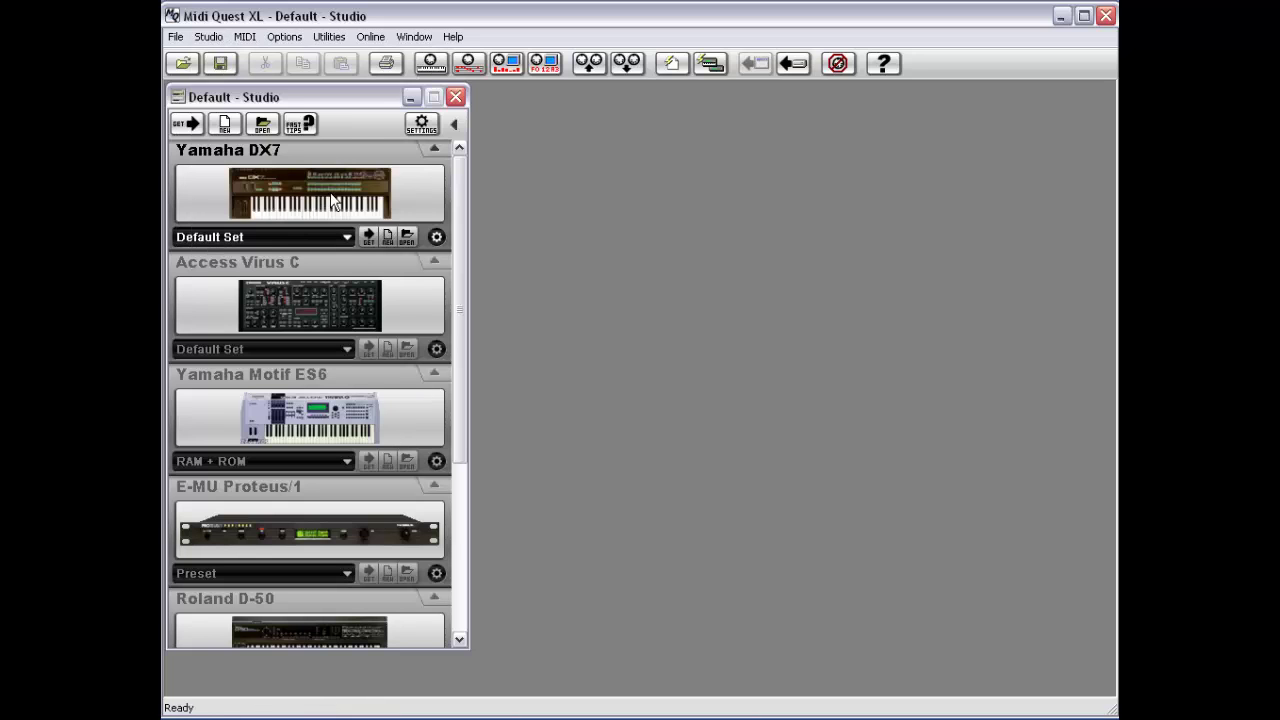
{"action": "left_click", "coordinate": [309, 405]}
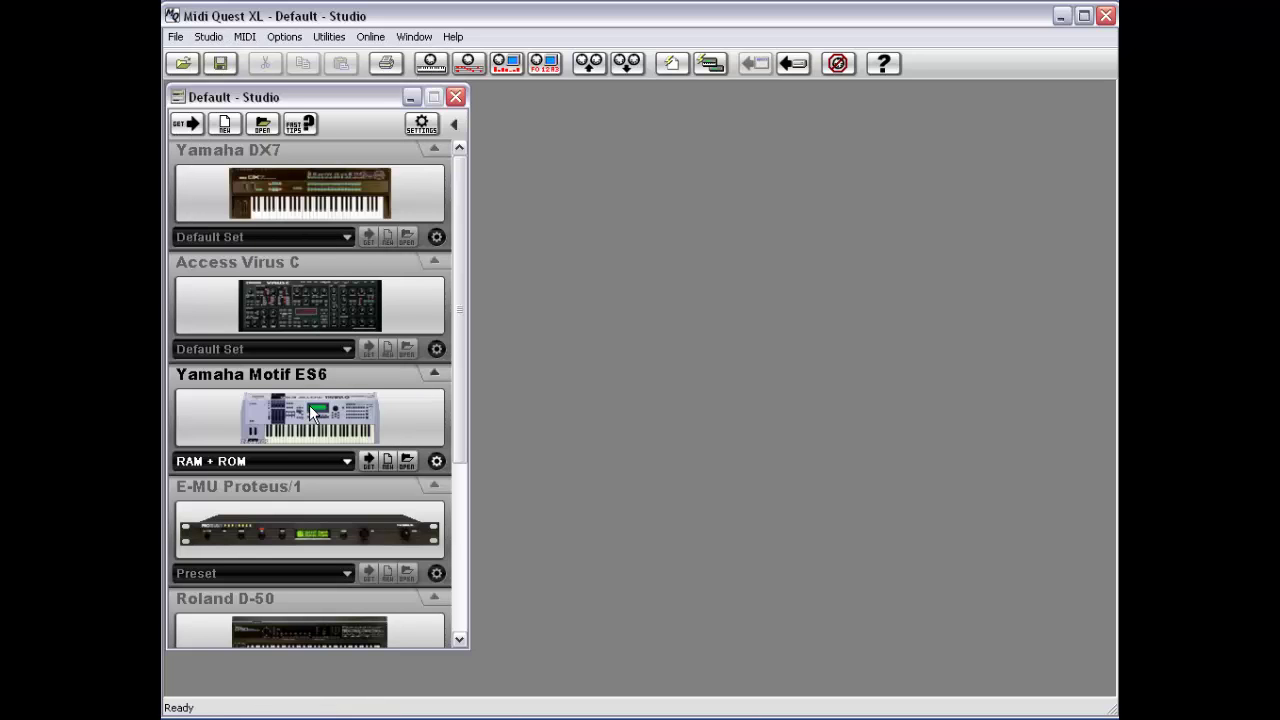
{"action": "left_click_drag", "start_coordinate": [455, 336], "coordinate": [453, 507]}
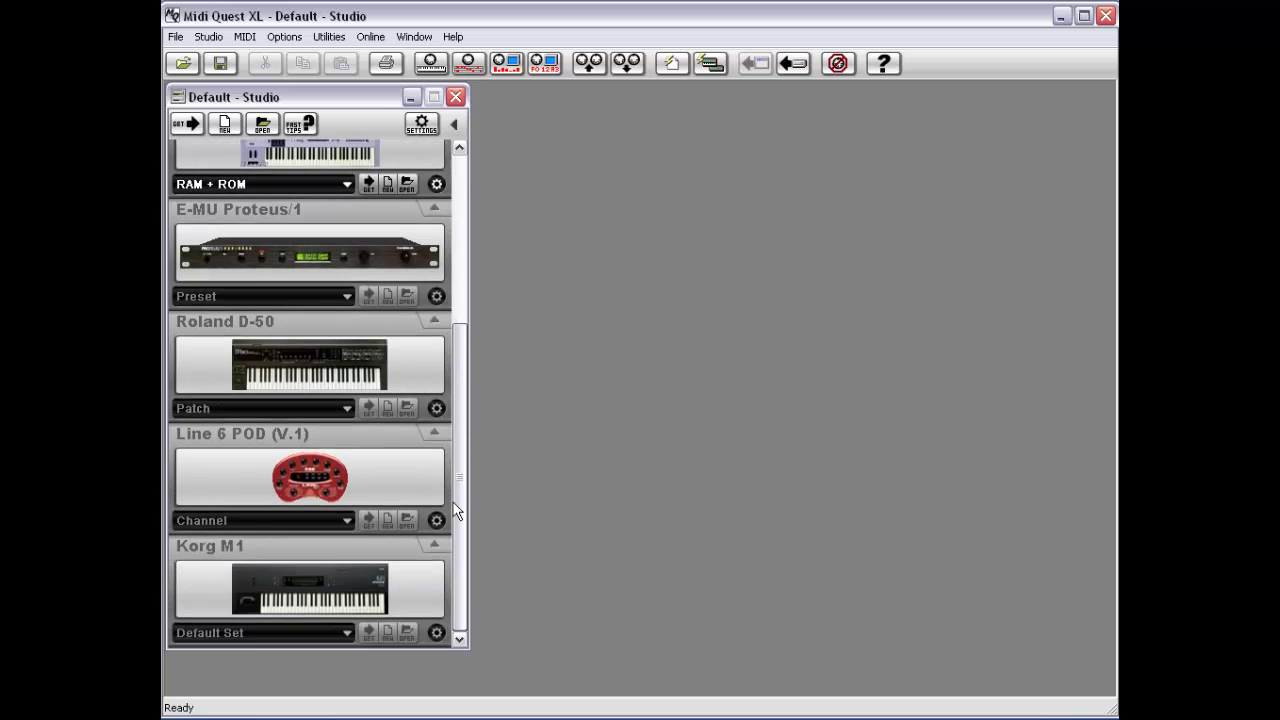
{"action": "left_click", "coordinate": [305, 255]}
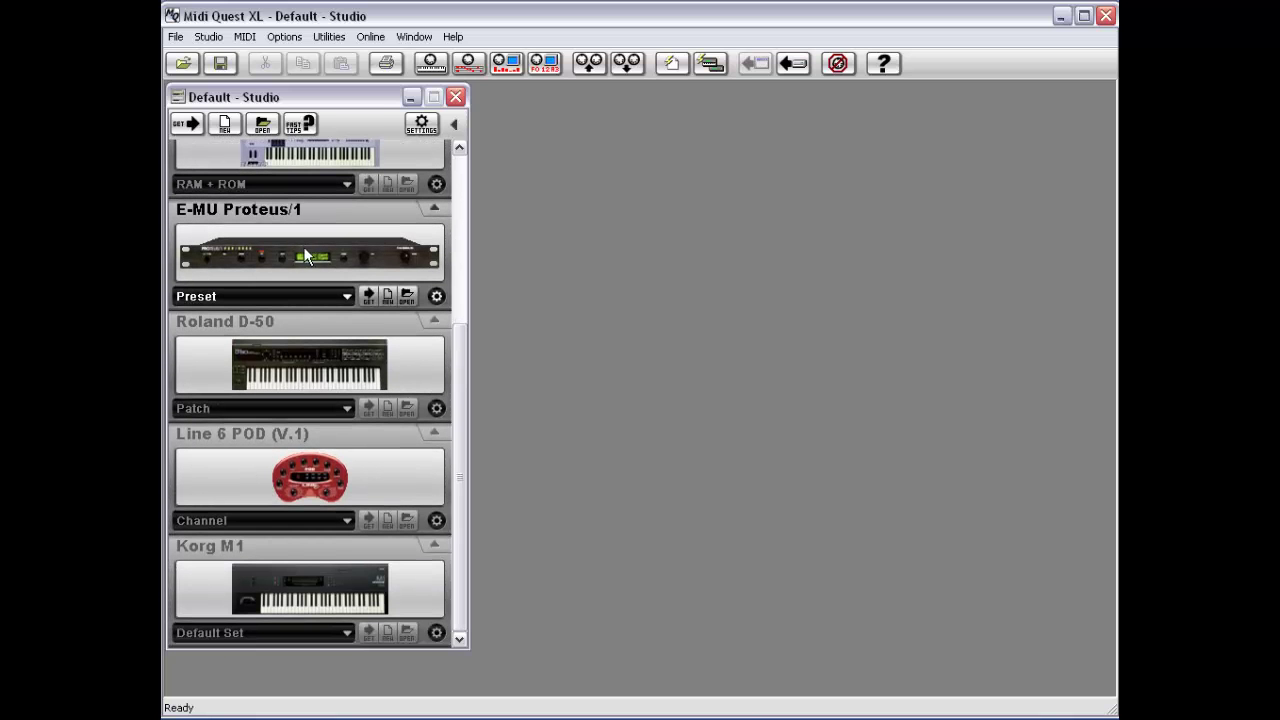
{"action": "left_click", "coordinate": [269, 584]}
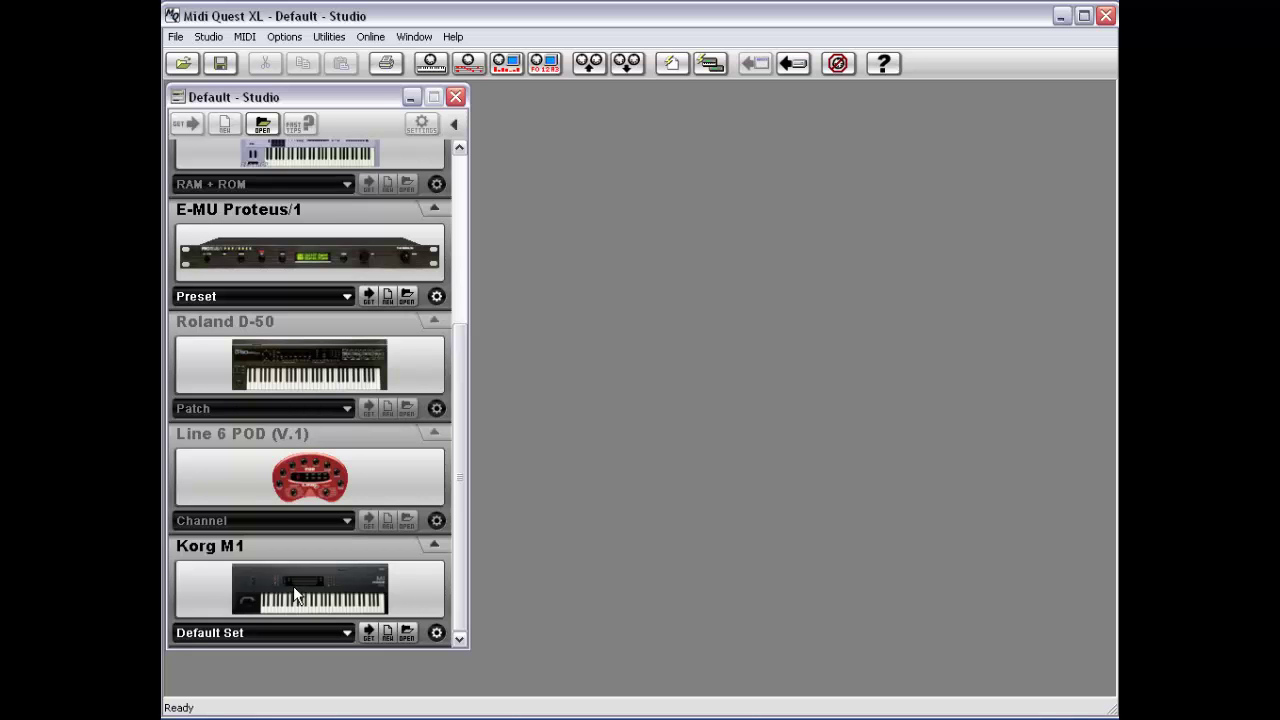
{"action": "left_click", "coordinate": [208, 36]}
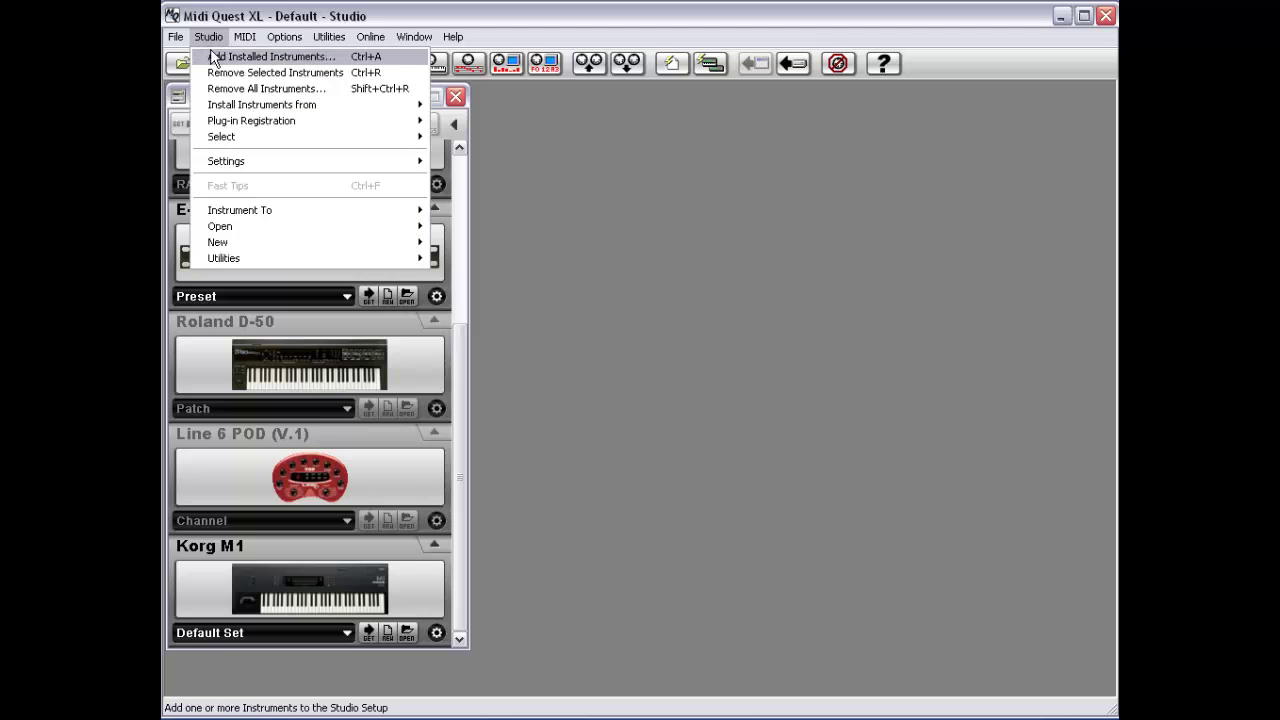
{"action": "left_click", "coordinate": [296, 70]}
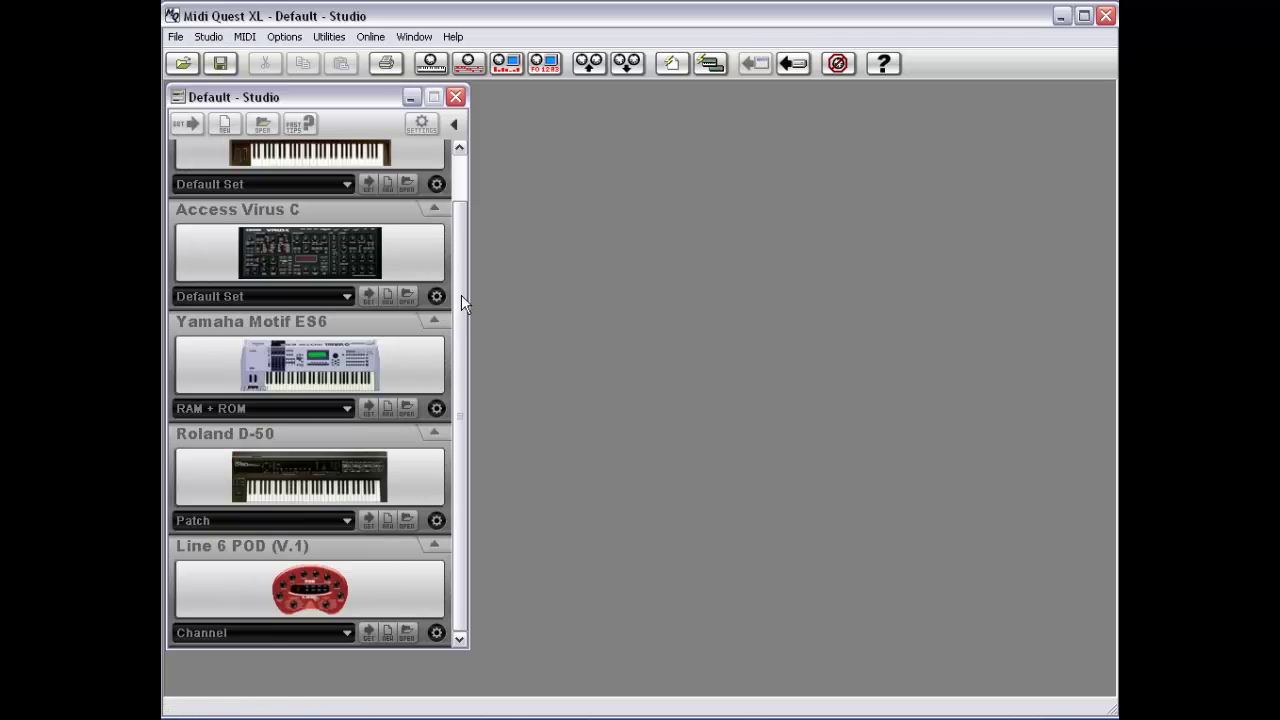
Request removal of all instruments from the Studio and decline the confirmation.
{"action": "left_click_drag", "start_coordinate": [461, 295], "coordinate": [462, 178]}
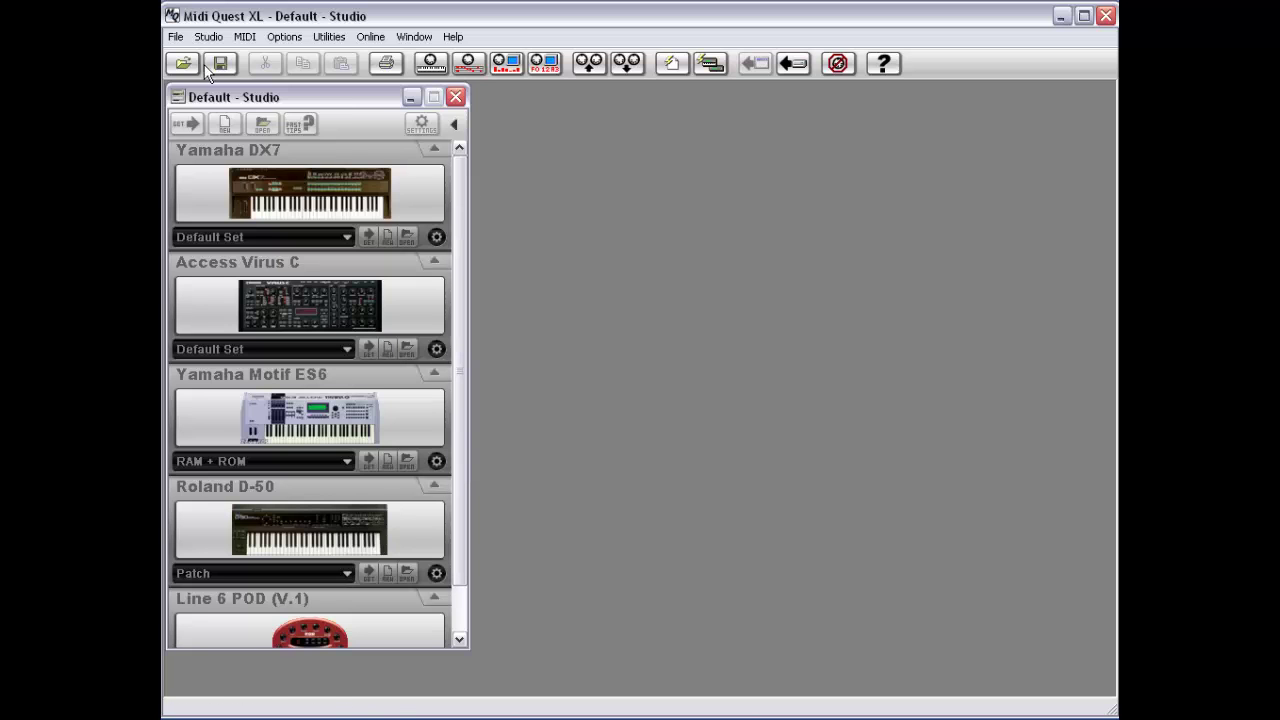
{"action": "left_click", "coordinate": [205, 36]}
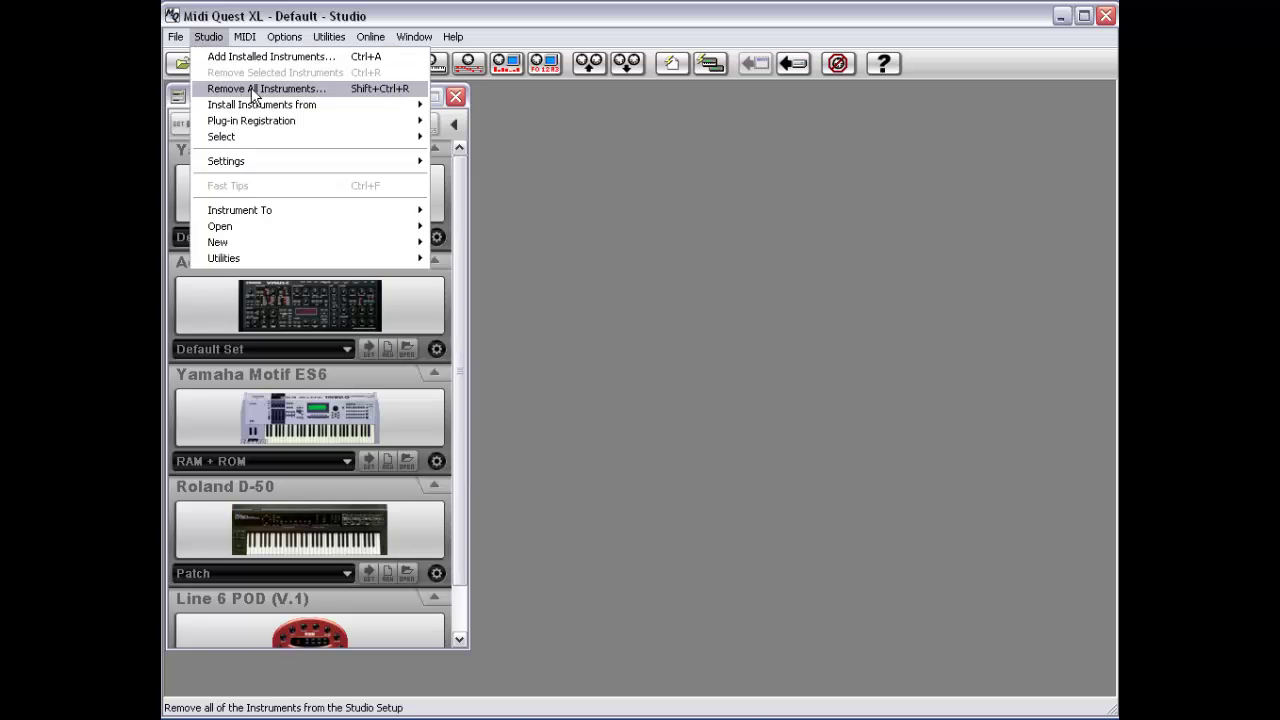
{"action": "left_click", "coordinate": [254, 90]}
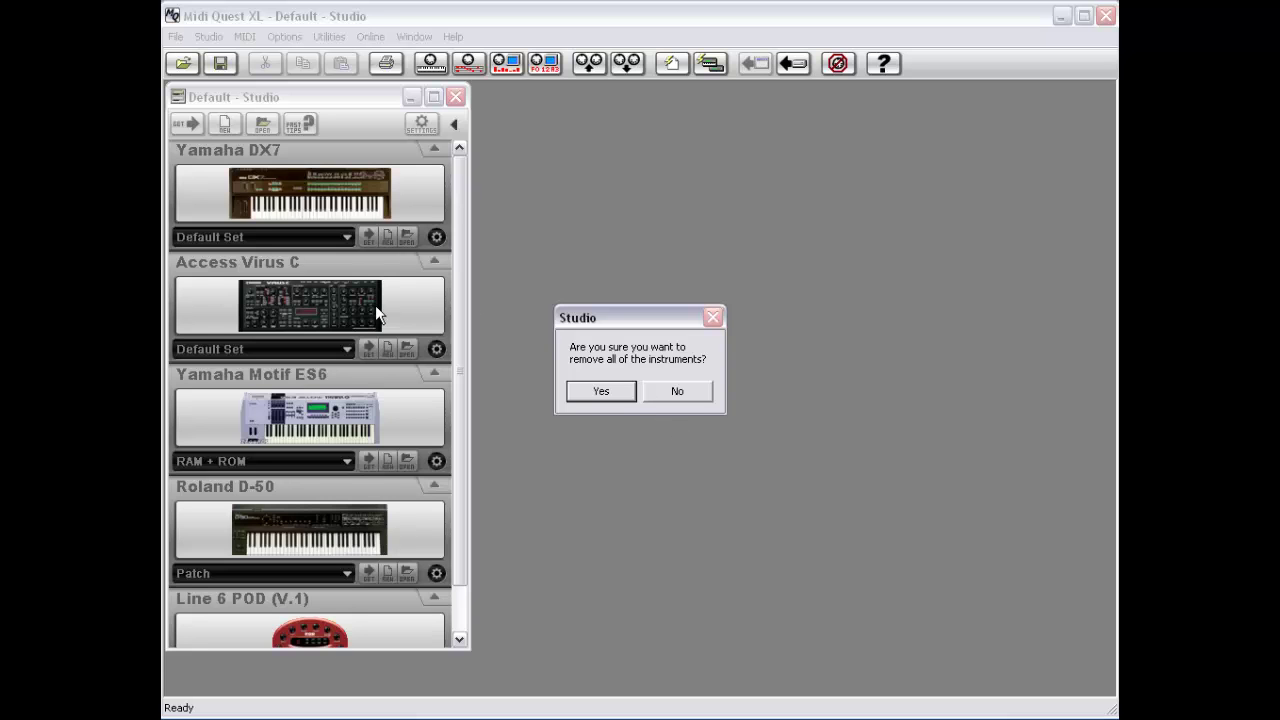
{"action": "left_click", "coordinate": [688, 393]}
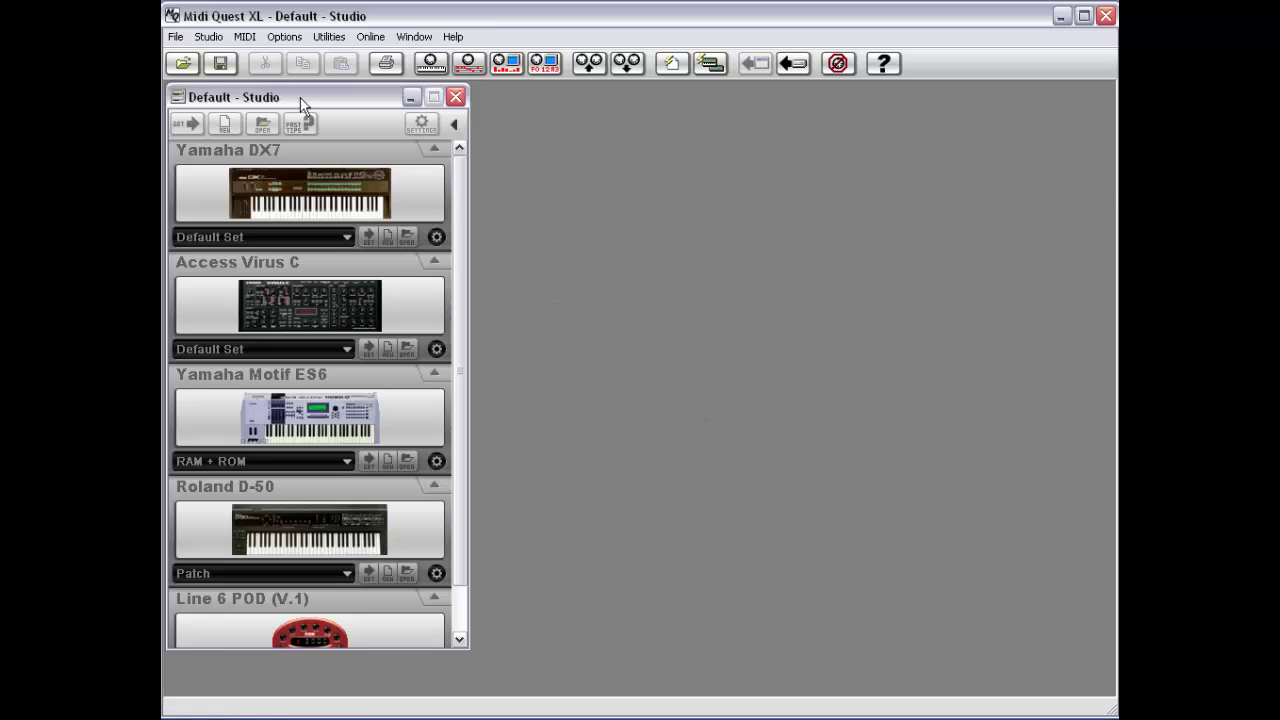
Open the instrument installation from CD, view the Install/Update Instruments options, and cancel the installation.
{"action": "left_click", "coordinate": [208, 37]}
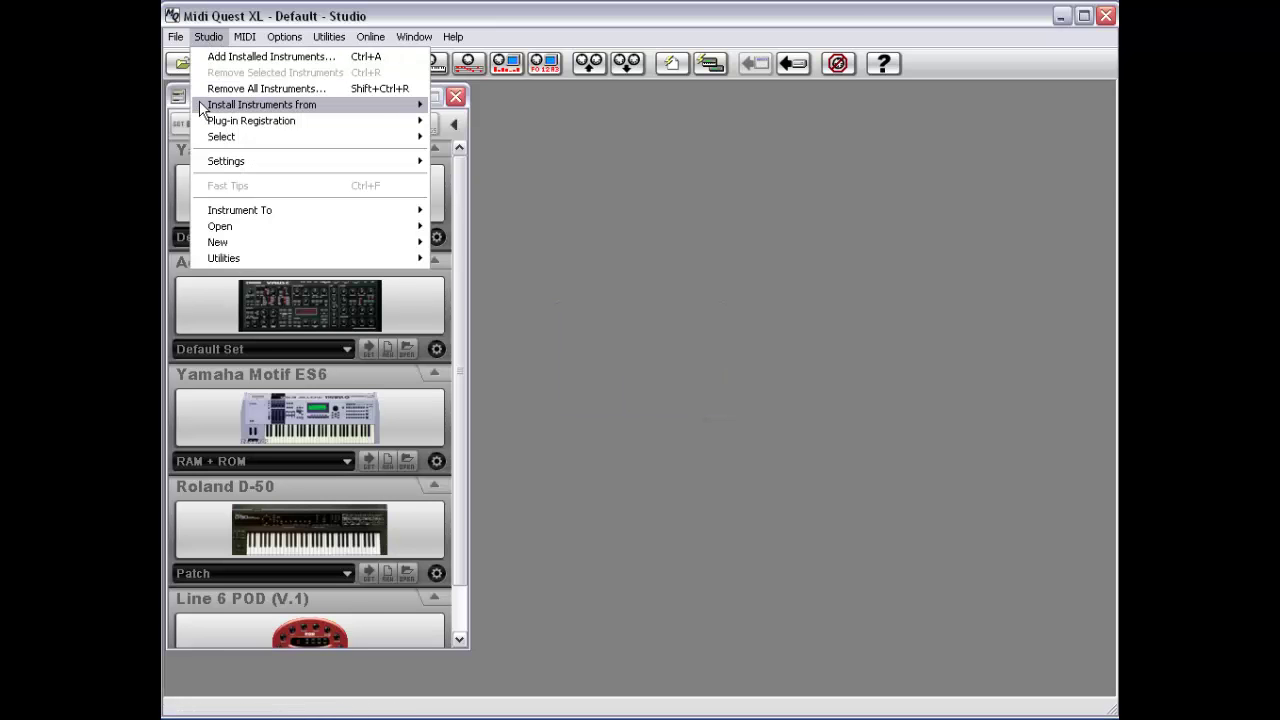
{"action": "mouse_move", "coordinate": [203, 107]}
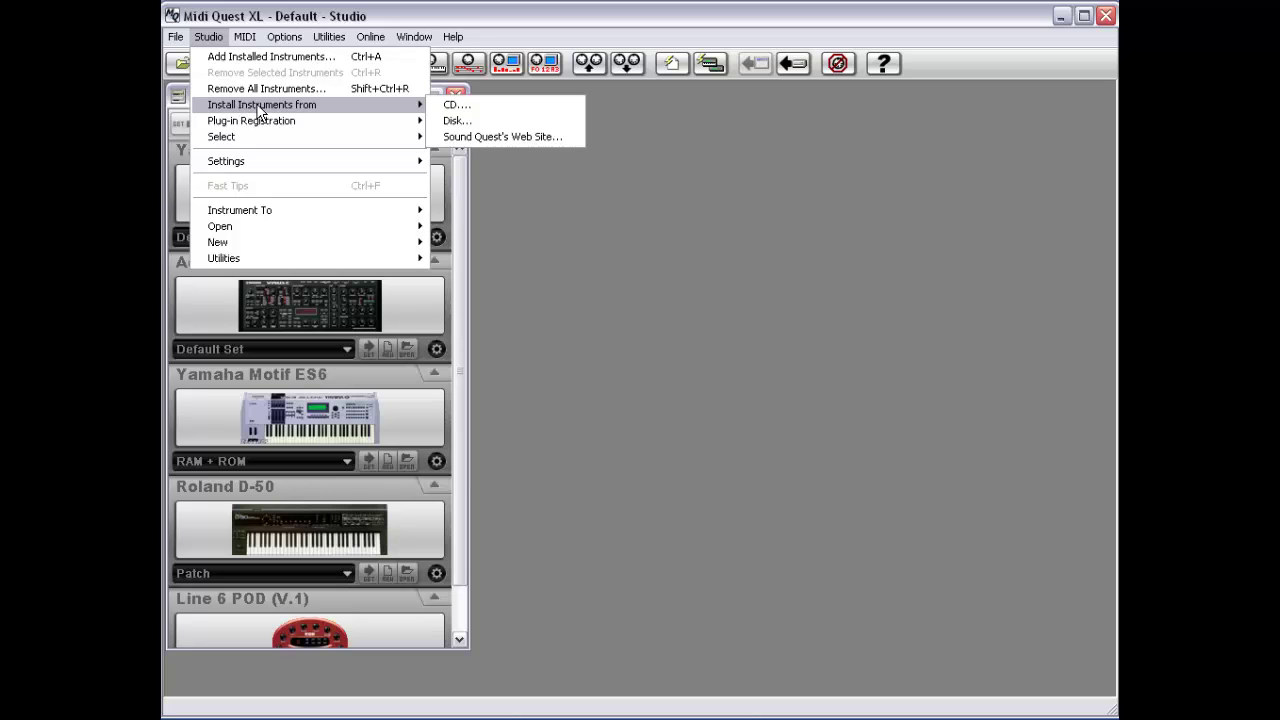
{"action": "left_click", "coordinate": [520, 110]}
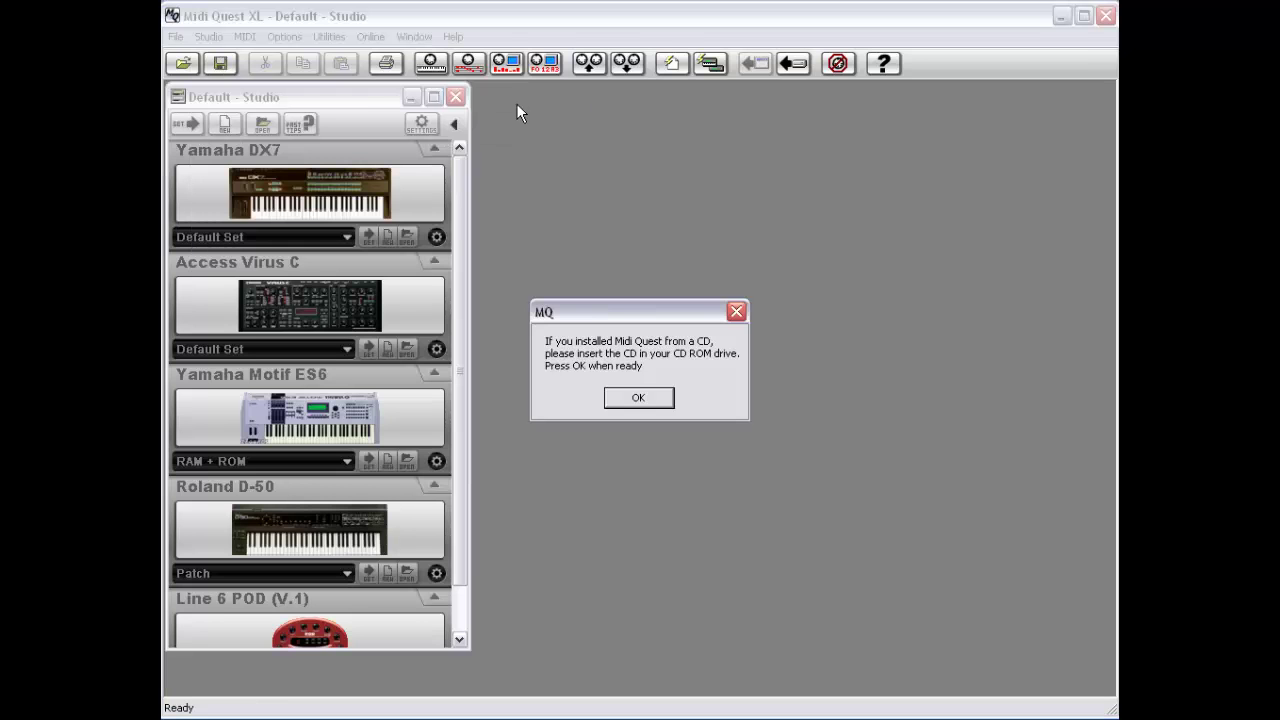
{"action": "left_click", "coordinate": [655, 397]}
{"action": "left_click", "coordinate": [643, 389]}
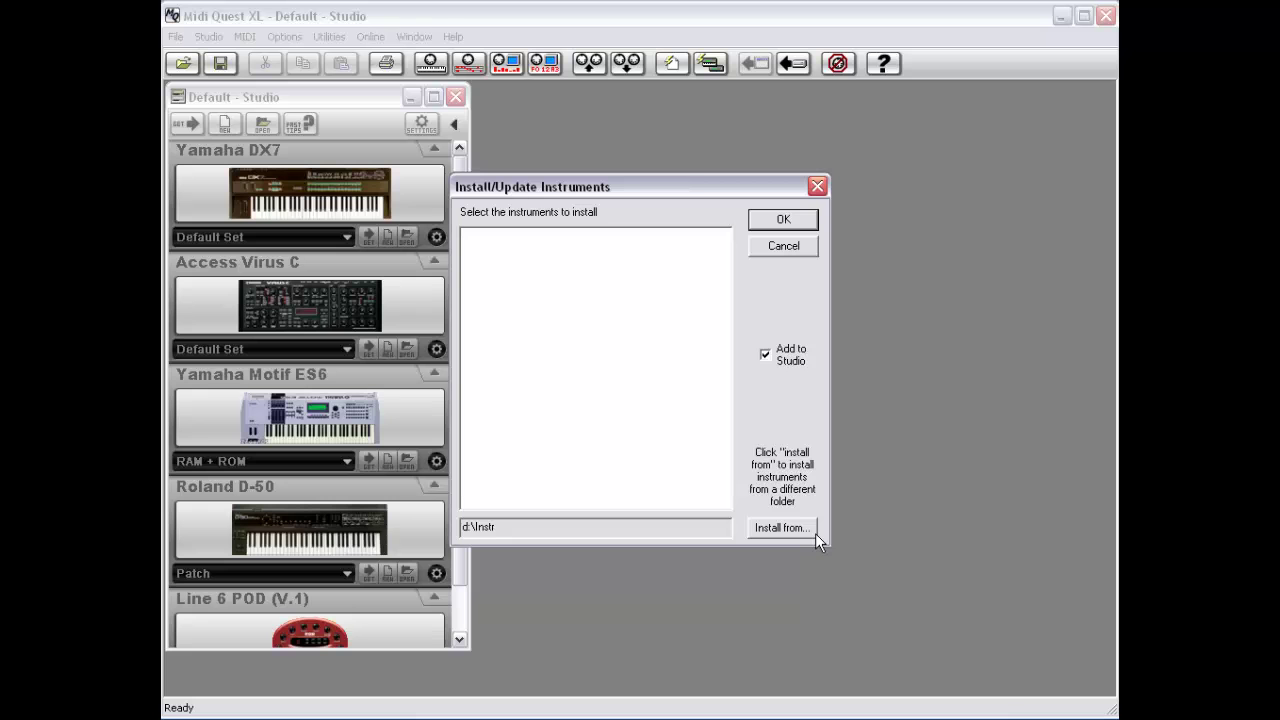
{"action": "left_click", "coordinate": [794, 250]}
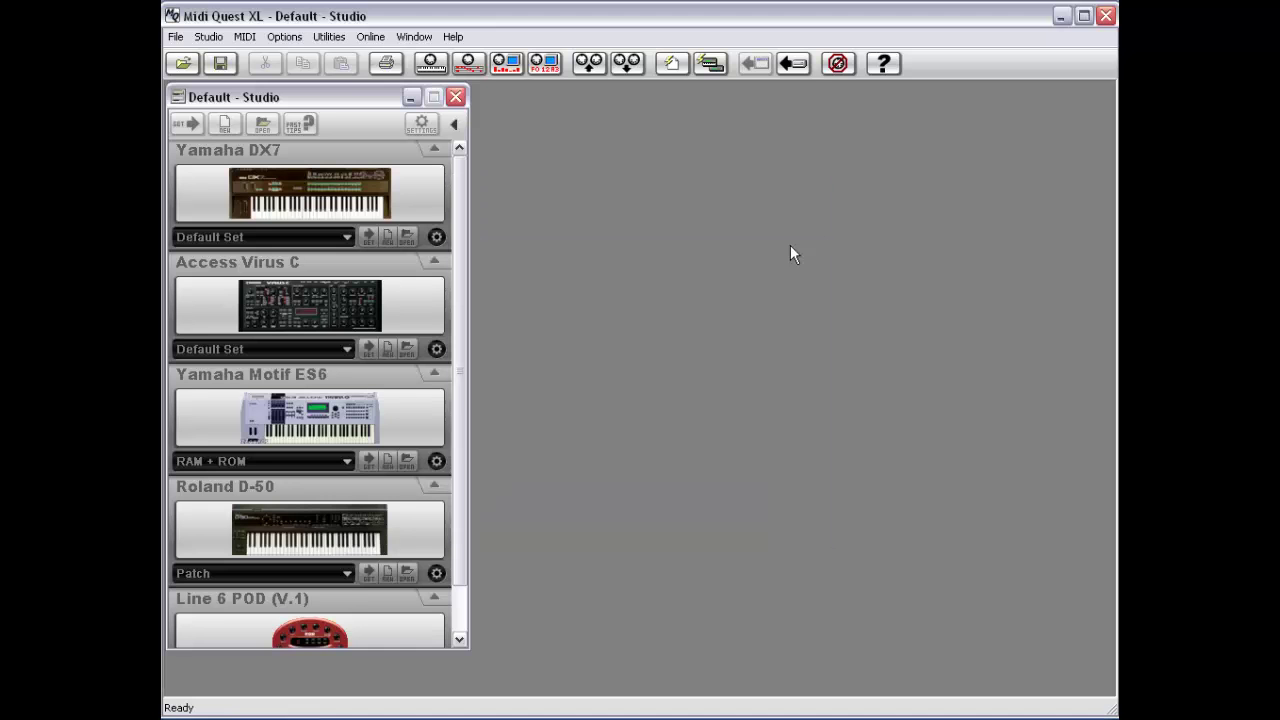
Start installing instruments from disk and select Access Virus as the instrument to install.
{"action": "left_click", "coordinate": [208, 36]}
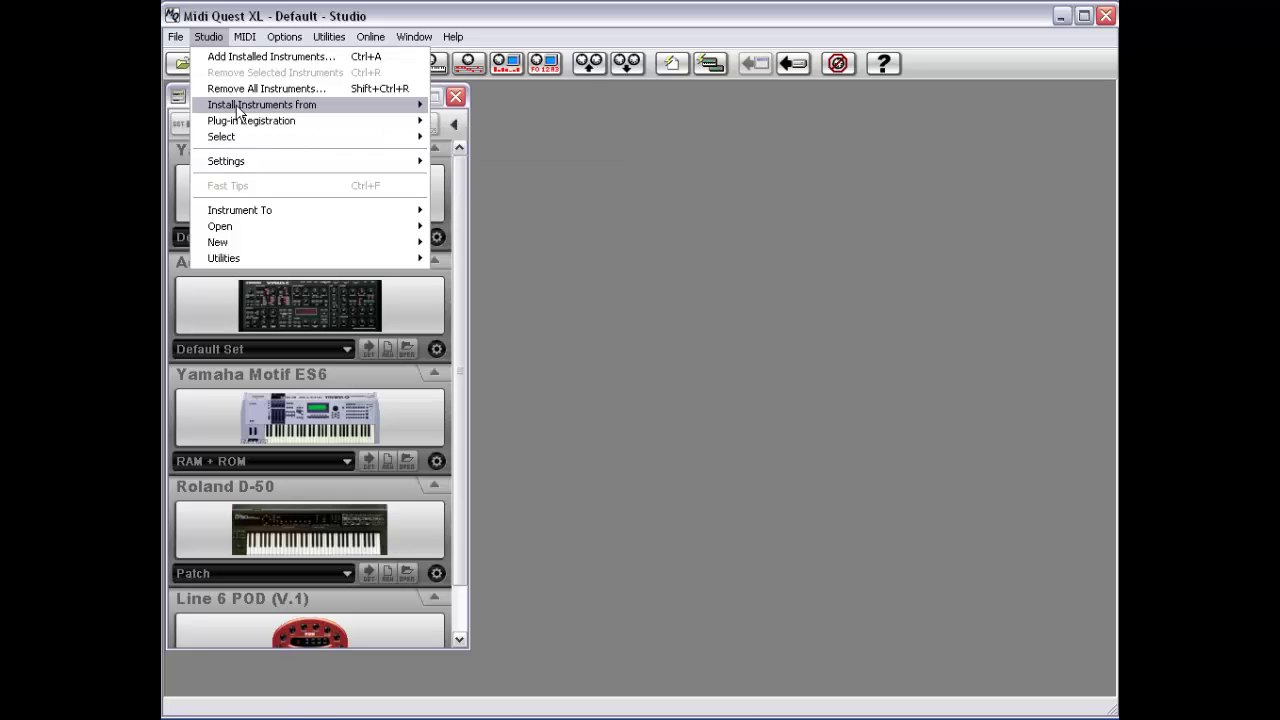
{"action": "mouse_move", "coordinate": [250, 104]}
{"action": "left_click", "coordinate": [476, 120]}
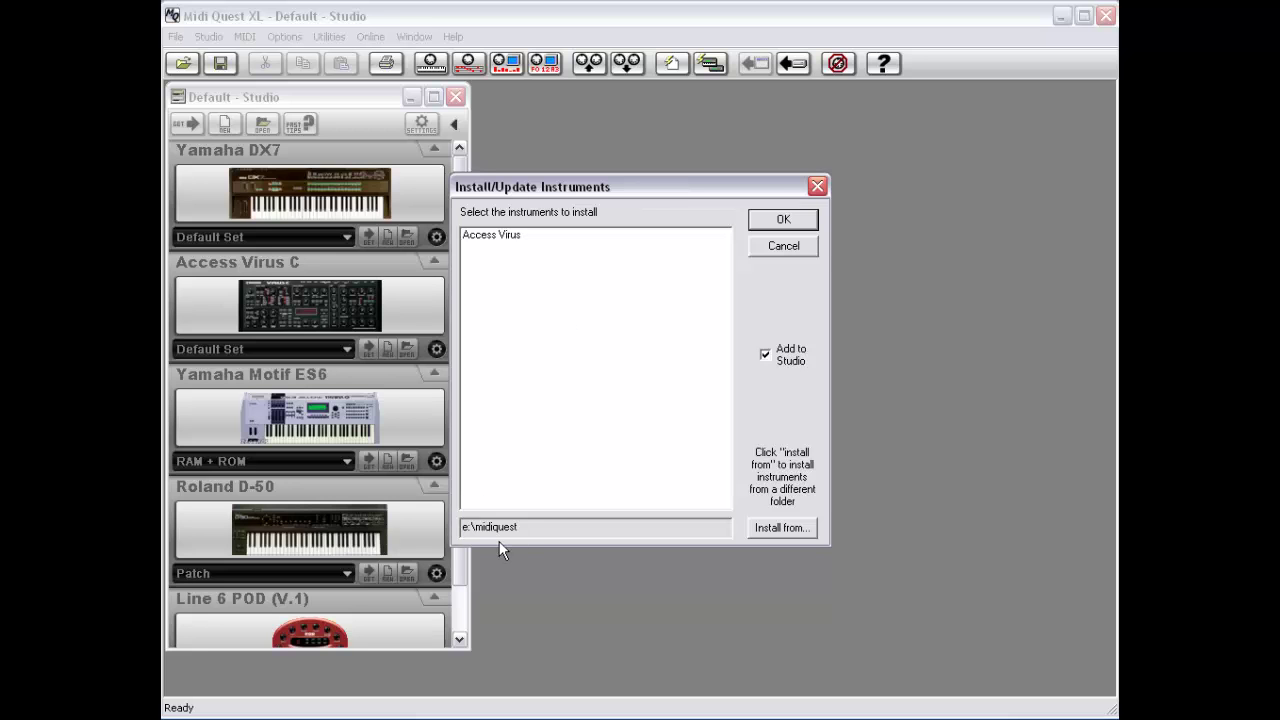
{"action": "left_click", "coordinate": [506, 235]}
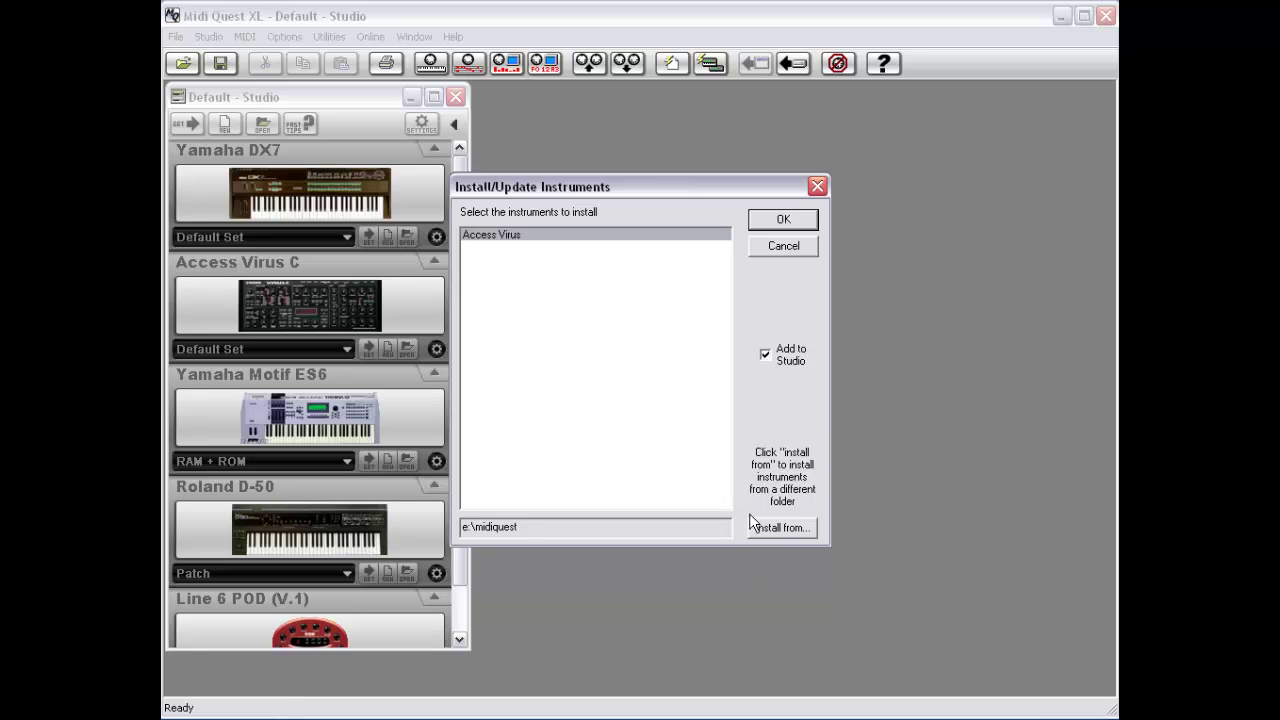
View the drives available as a different source folder for the installation, and cancel the installation from disk.
{"action": "left_click", "coordinate": [792, 530]}
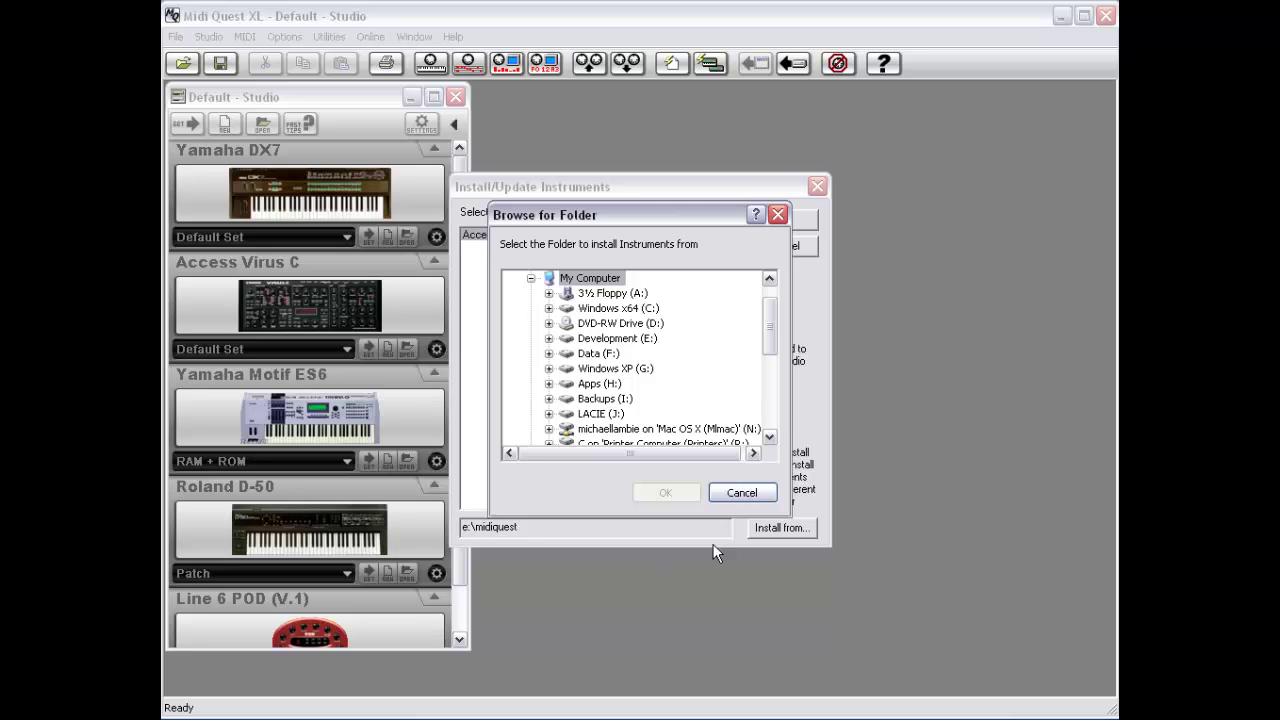
{"action": "left_click", "coordinate": [735, 494]}
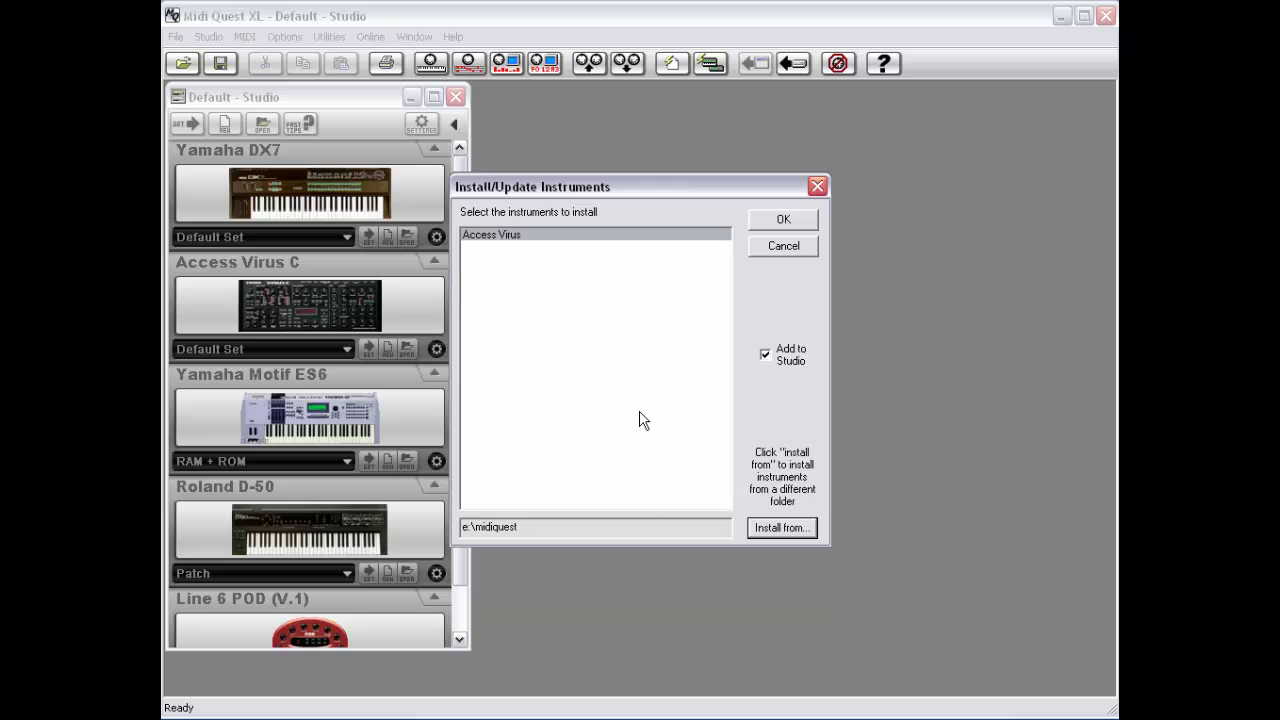
{"action": "left_click", "coordinate": [788, 528]}
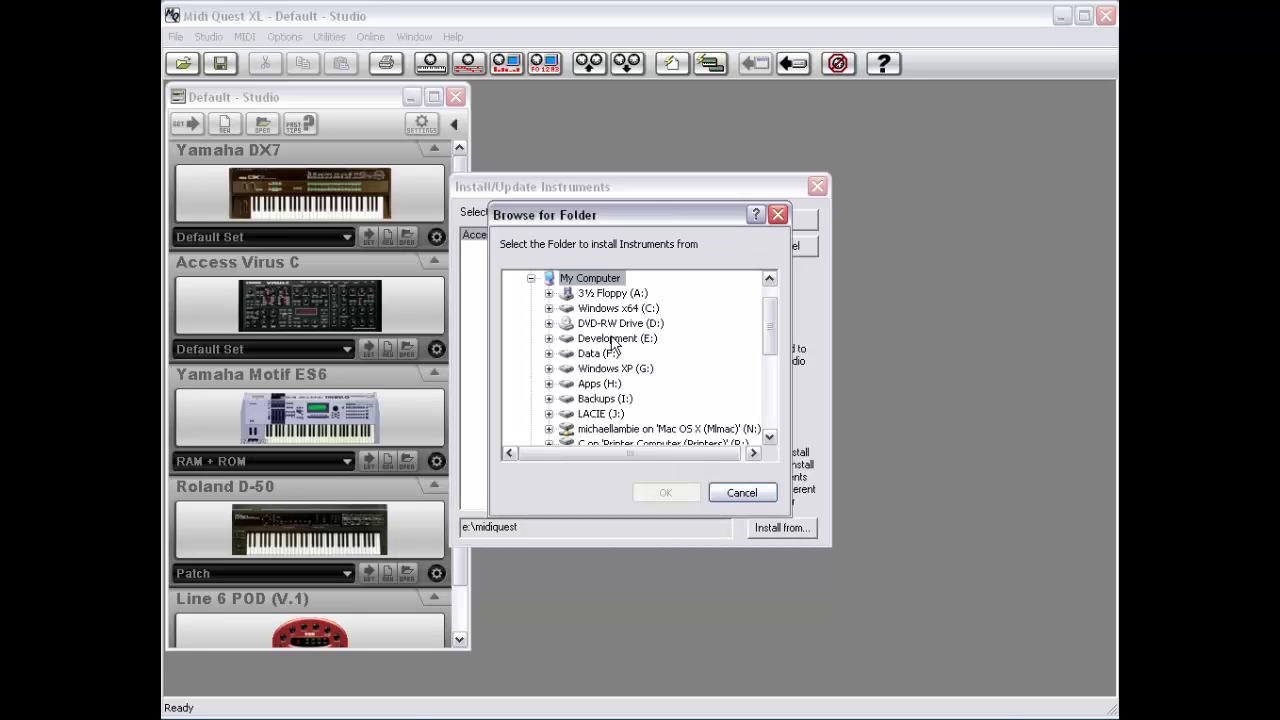
{"action": "left_click", "coordinate": [741, 494]}
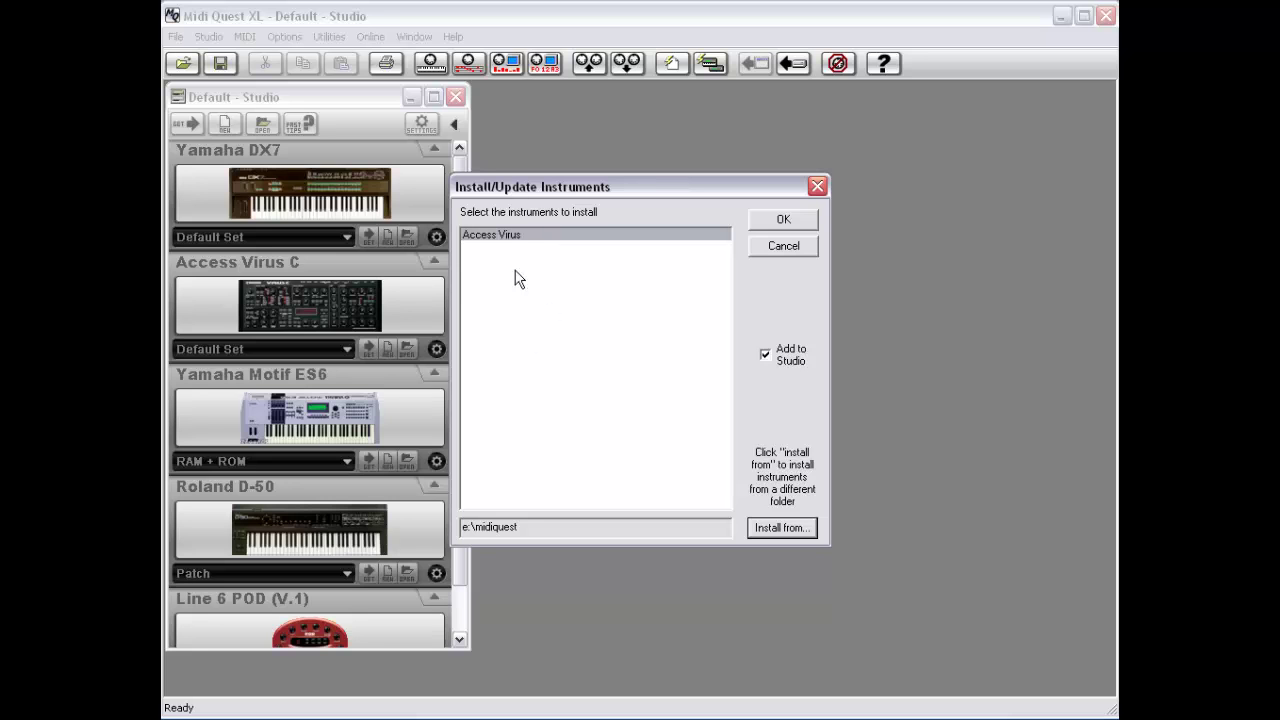
{"action": "left_click", "coordinate": [784, 250]}
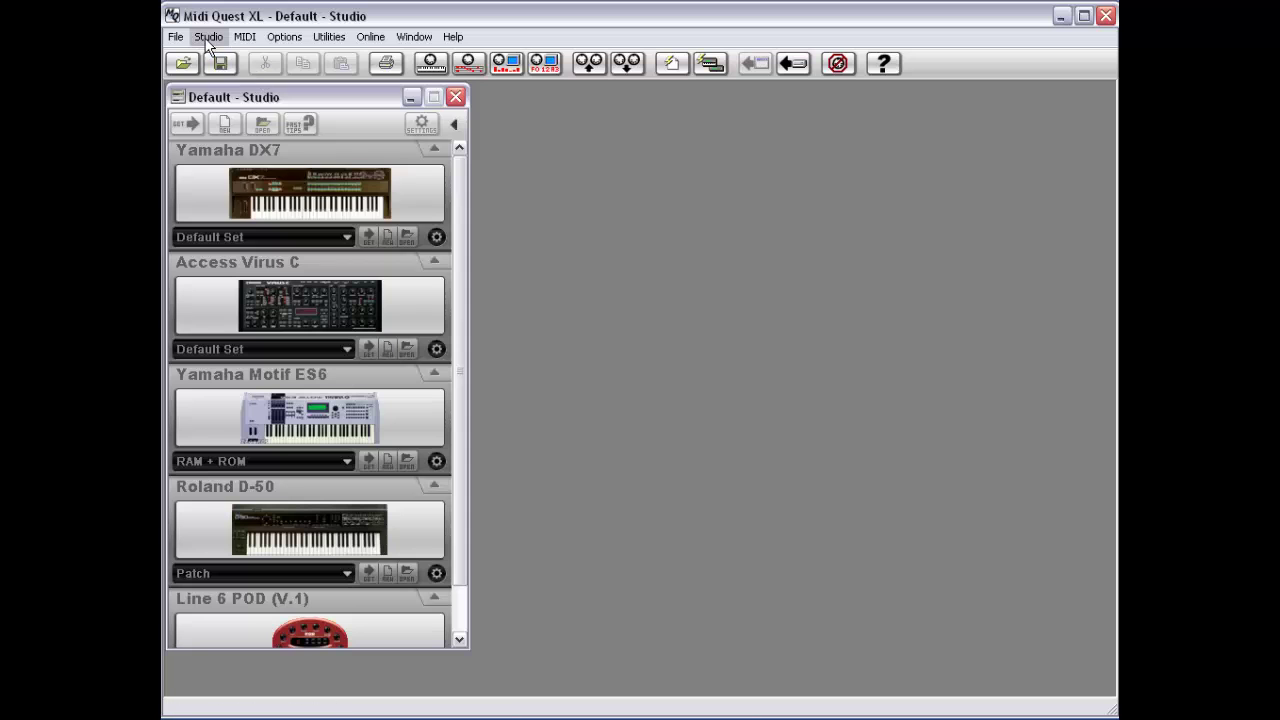
Look through the instruments installable from Sound Quest's web site and connect to the Midi Quest All Instruments FTP.
{"action": "left_click", "coordinate": [207, 38]}
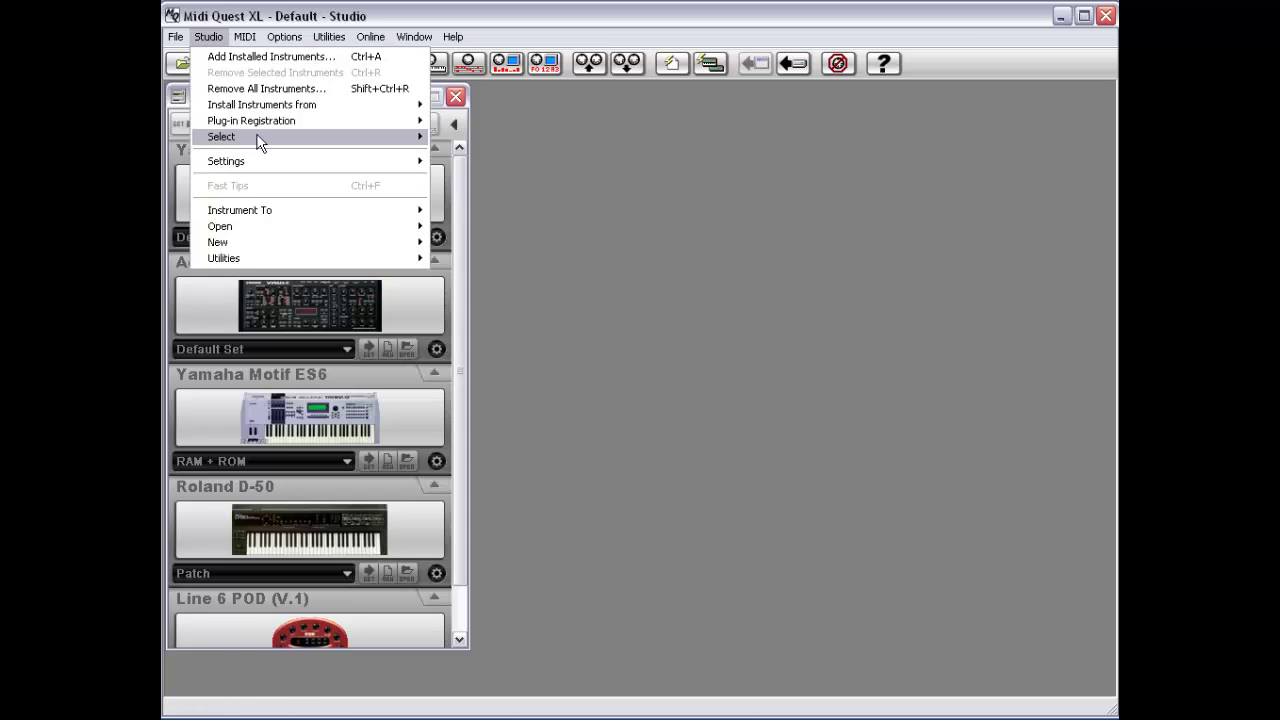
{"action": "mouse_move", "coordinate": [389, 105]}
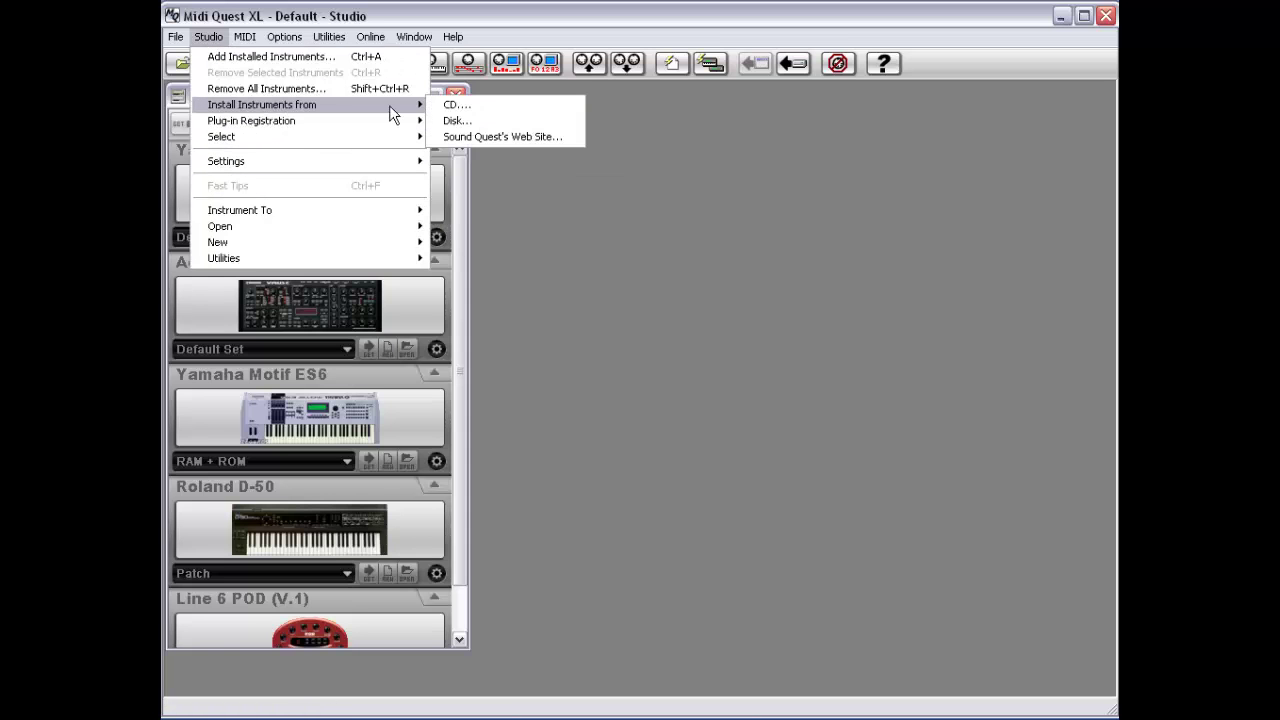
{"action": "left_click", "coordinate": [478, 138]}
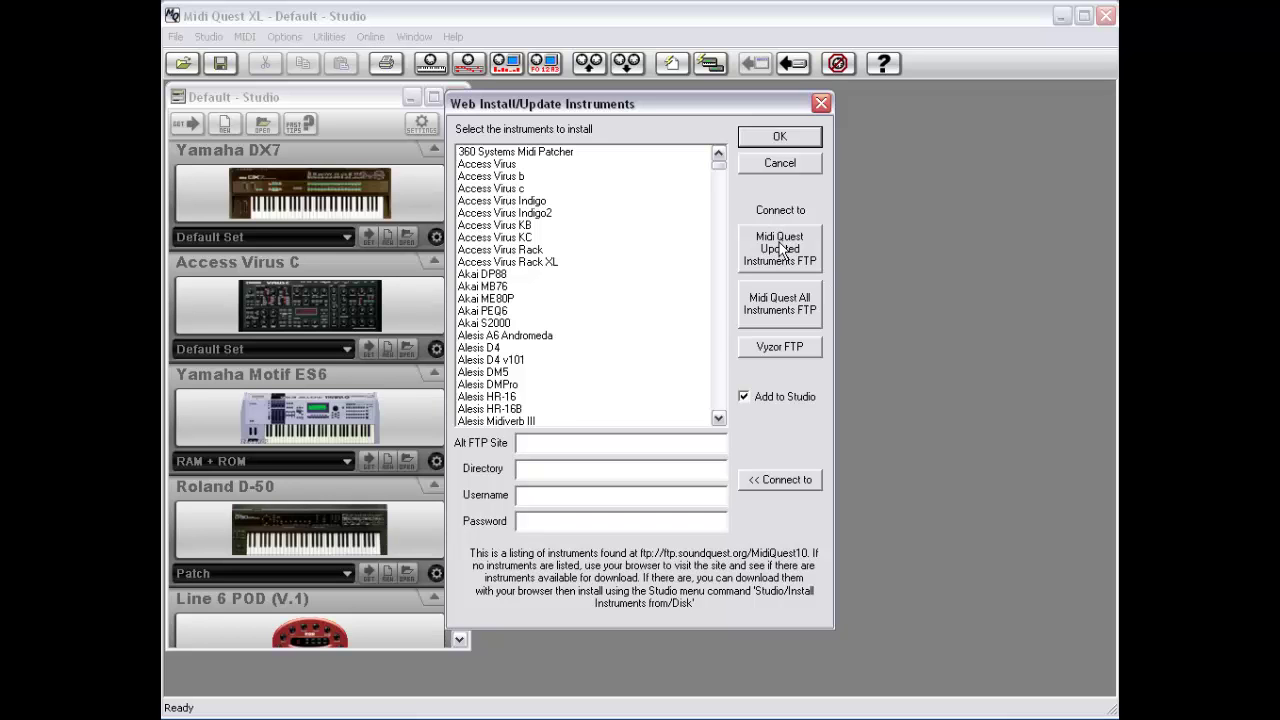
{"action": "left_click", "coordinate": [719, 177]}
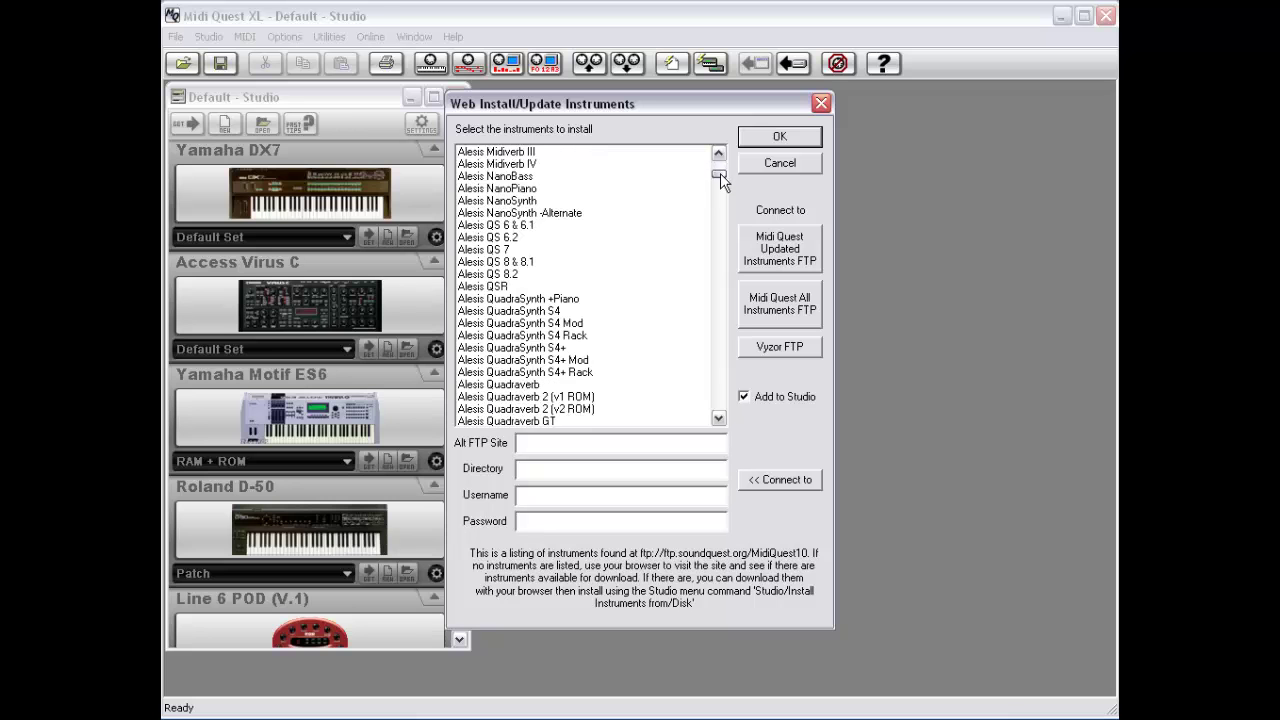
{"action": "left_click", "coordinate": [720, 166]}
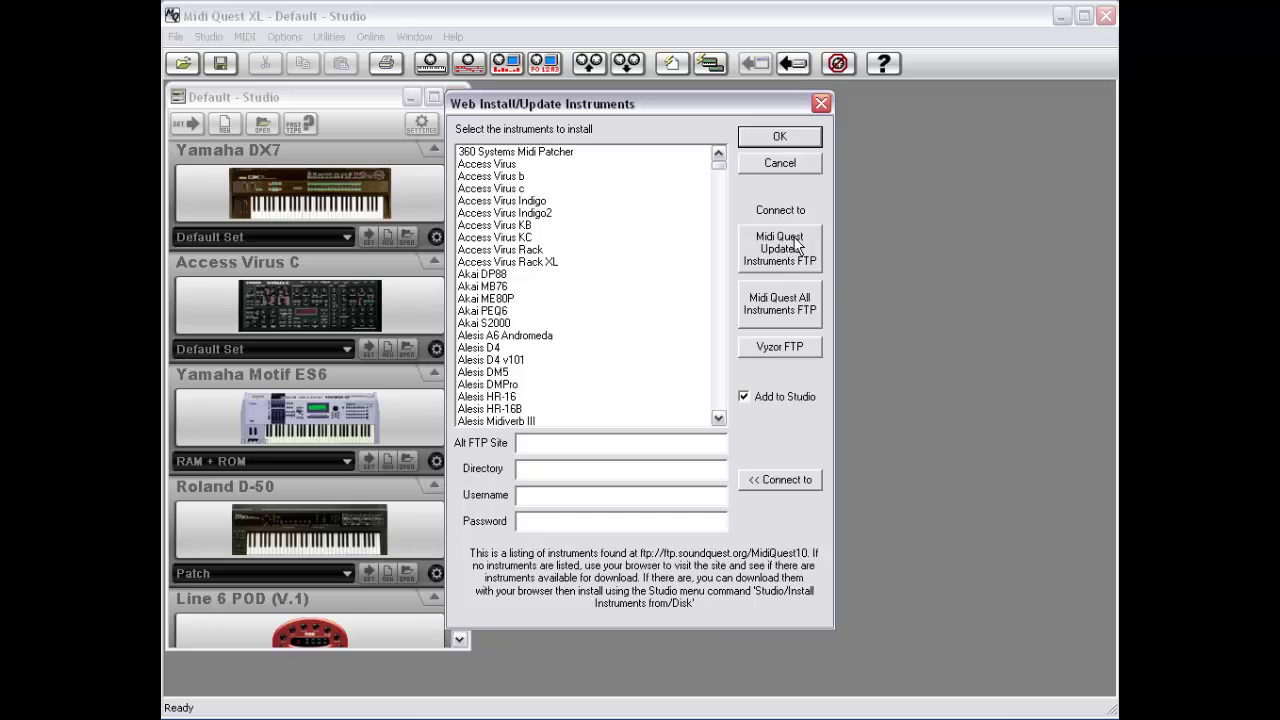
{"action": "left_click", "coordinate": [789, 313]}
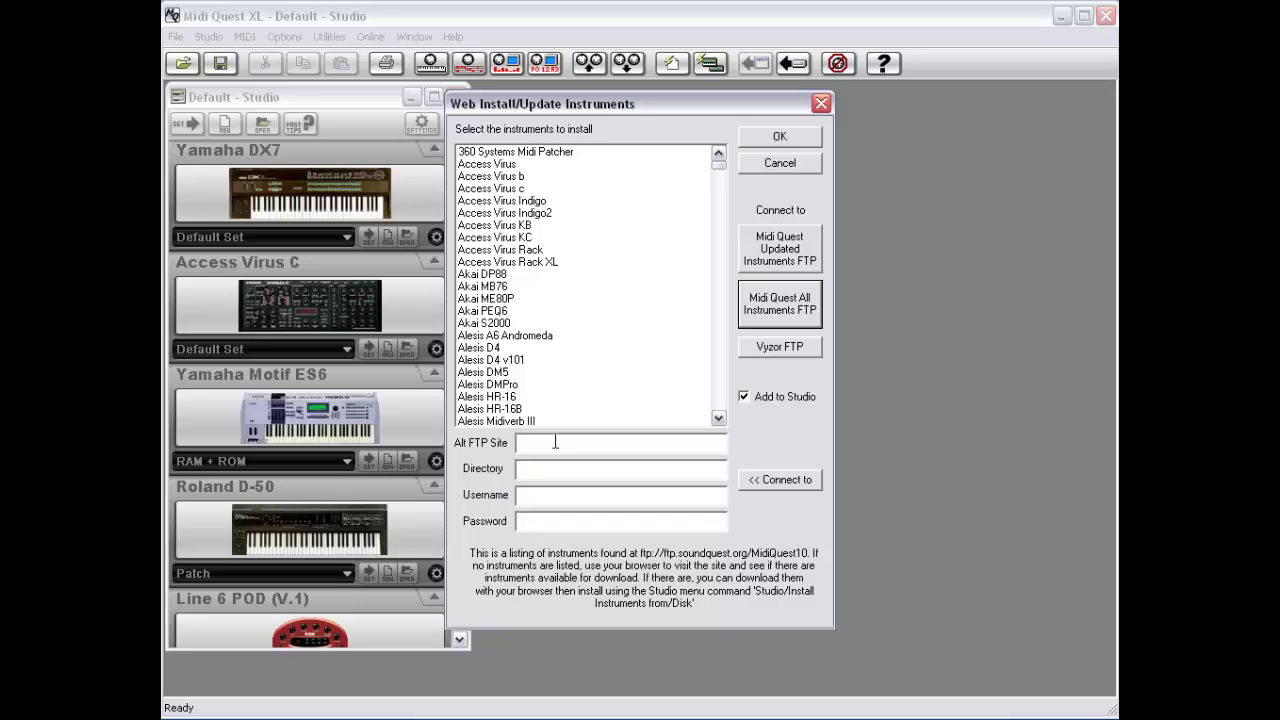
Go through the alternate FTP site, directory, username and password fields, leave them blank and request the connection.
{"action": "left_click", "coordinate": [551, 442]}
{"action": "left_click", "coordinate": [553, 470]}
{"action": "left_click", "coordinate": [544, 495]}
{"action": "left_click", "coordinate": [552, 521]}
{"action": "left_click", "coordinate": [774, 482]}
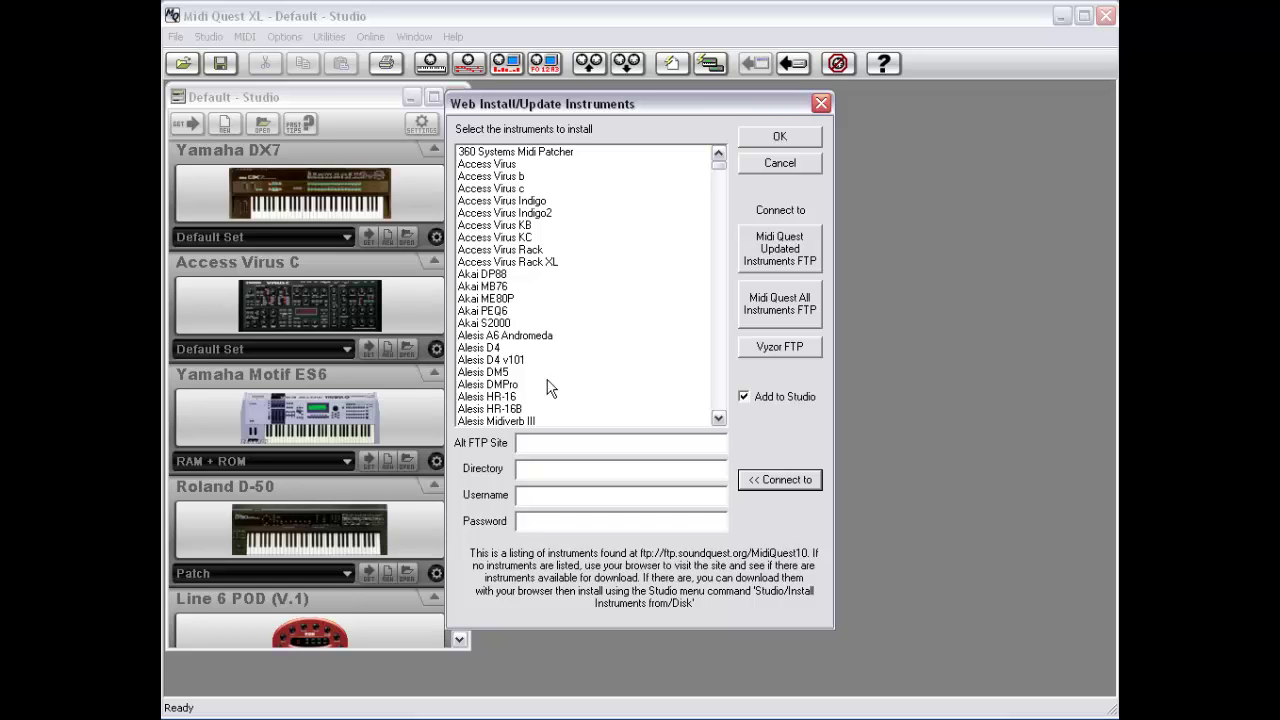
Mark Access Virus Indigo2 and Akai ME80P for web installation, and cancel the installation.
{"action": "left_click", "coordinate": [560, 213]}
{"action": "left_click", "coordinate": [563, 298]}
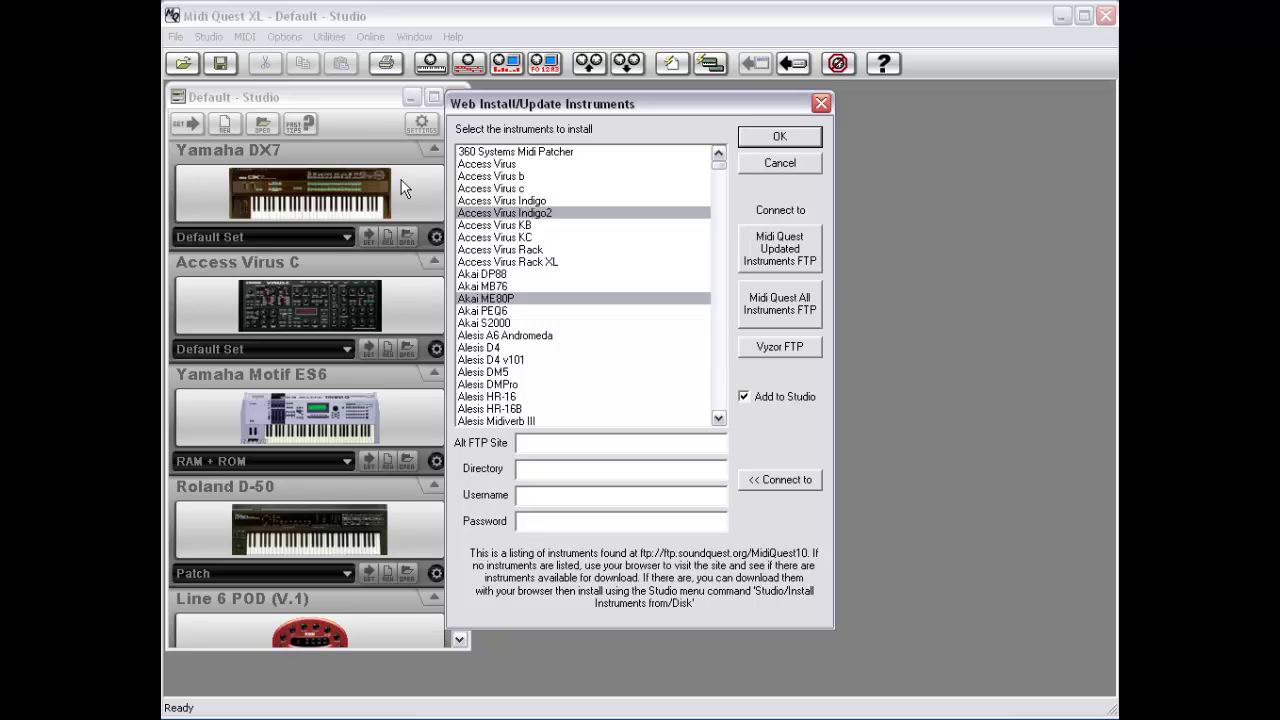
{"action": "left_click", "coordinate": [780, 163]}
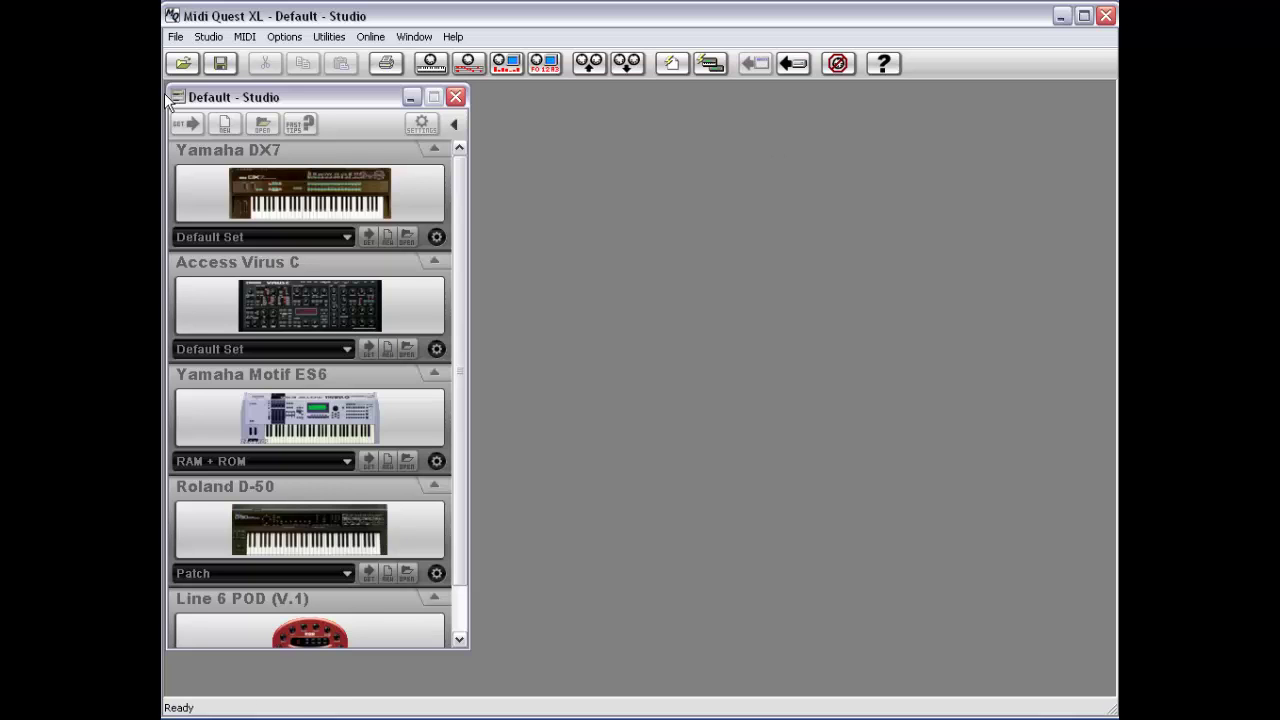
Review the plug-in registration formats offered for the Studio's instruments.
{"action": "left_click", "coordinate": [210, 37]}
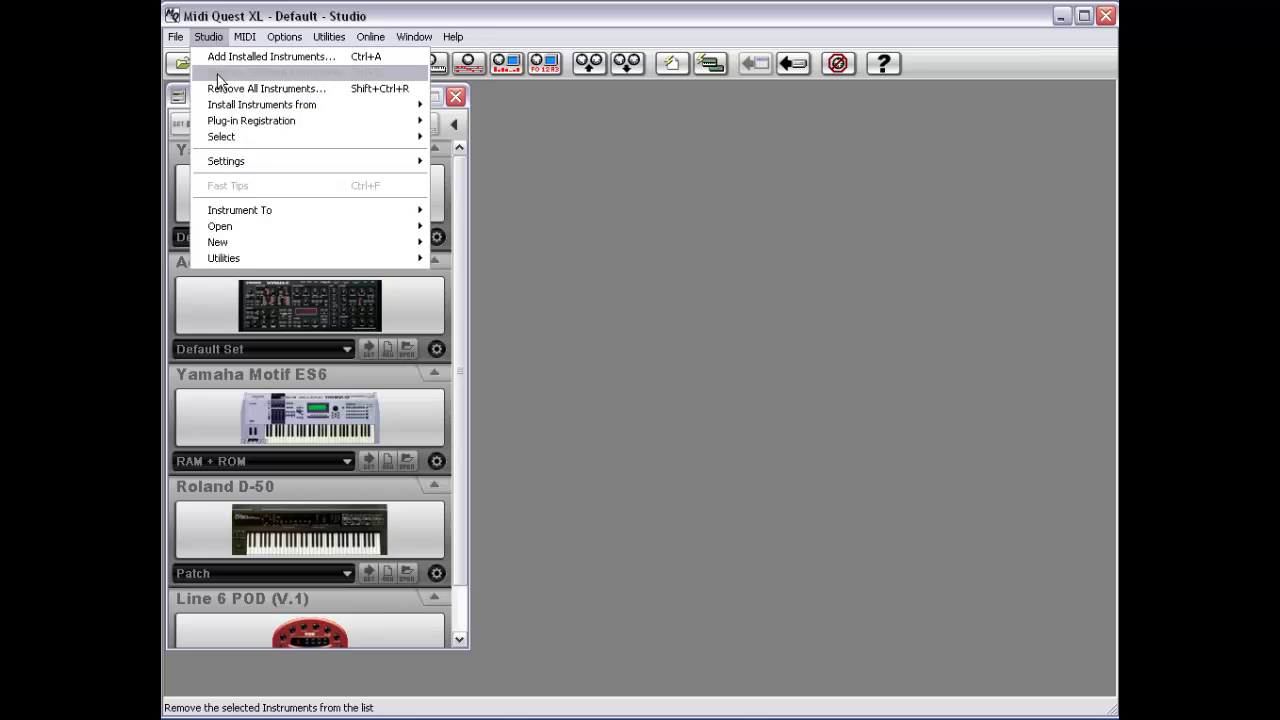
{"action": "mouse_move", "coordinate": [227, 127]}
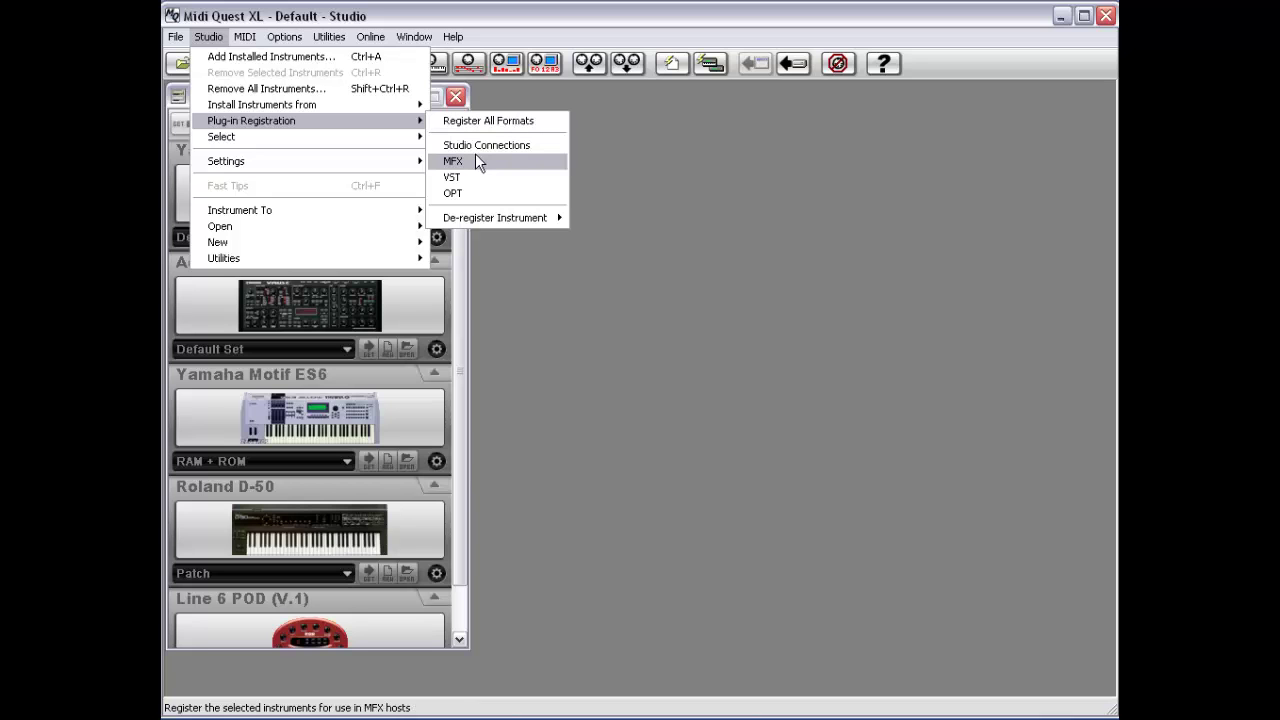
{"action": "left_click", "coordinate": [628, 167]}
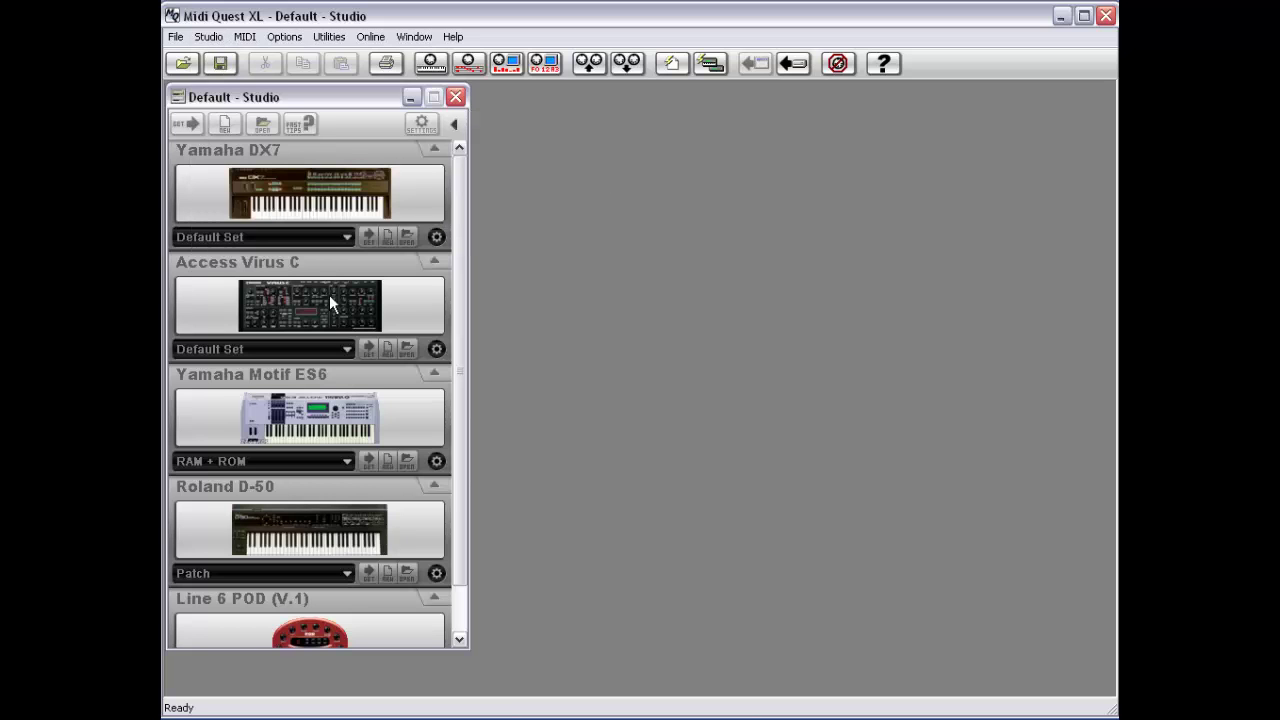
Select the Yamaha DX7 and examine the automatic plug-in registration and de-registration preferences without changing them.
{"action": "left_click", "coordinate": [230, 198]}
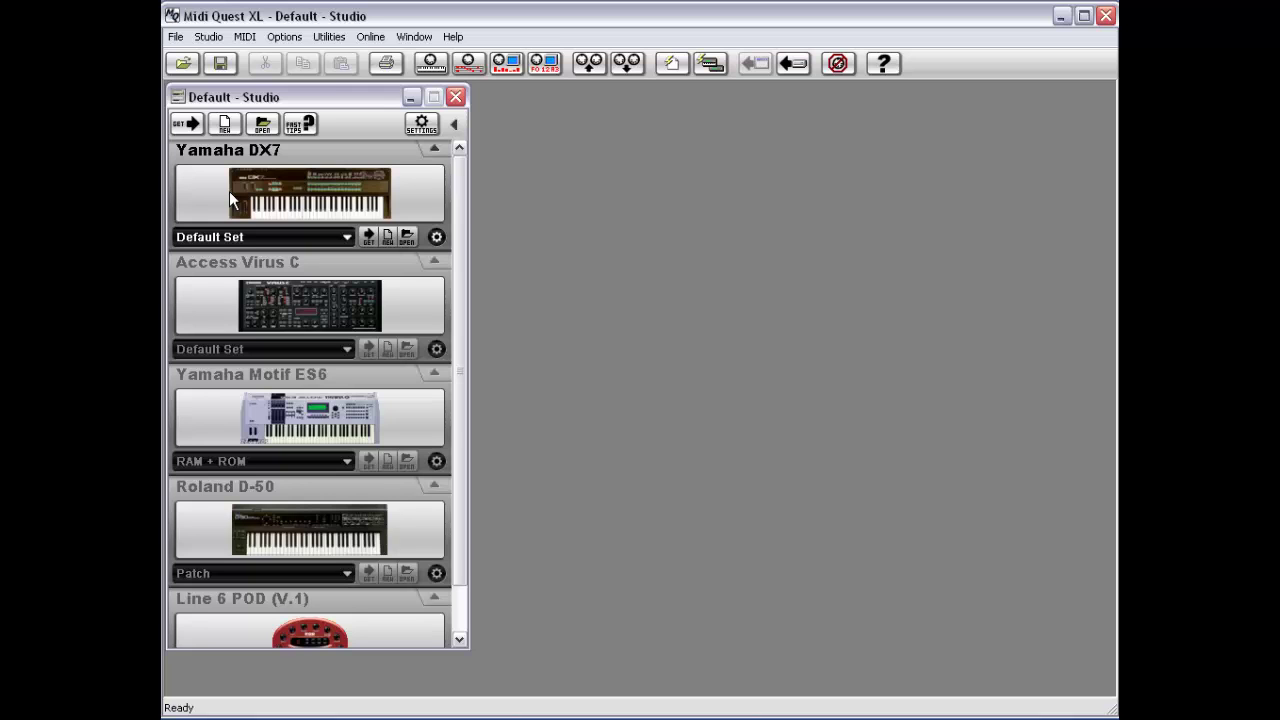
{"action": "left_click", "coordinate": [285, 36]}
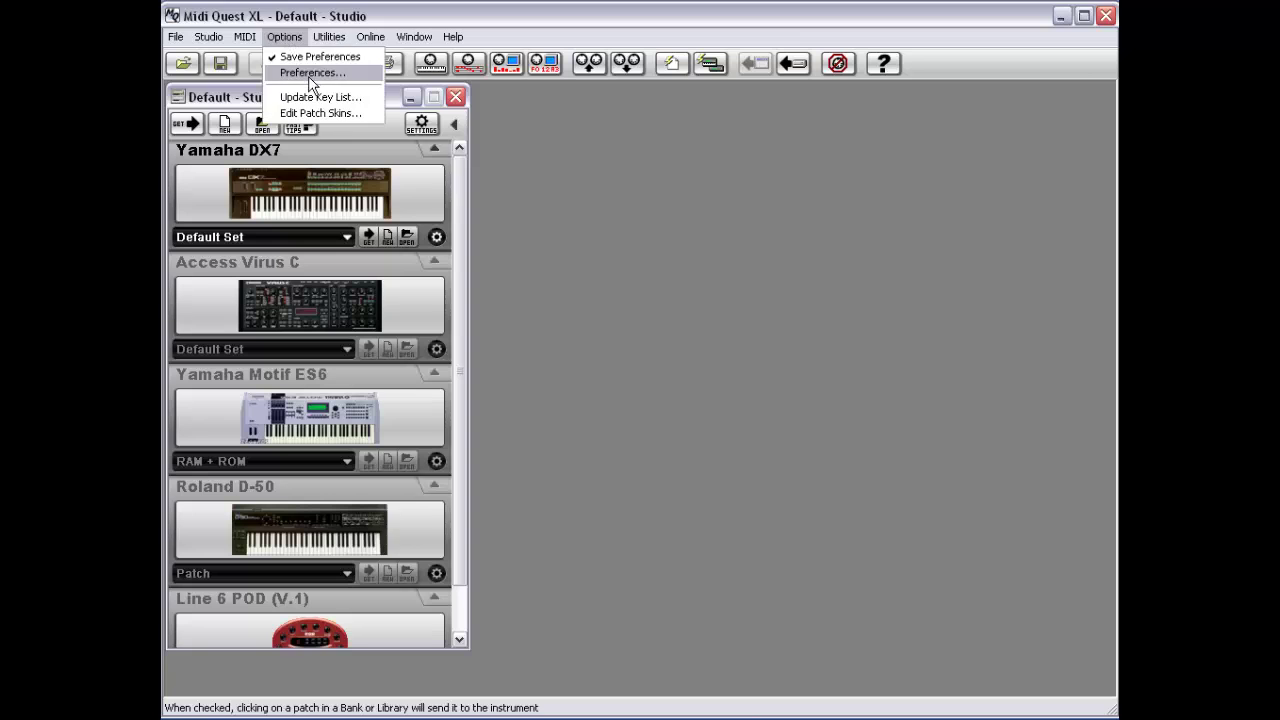
{"action": "left_click", "coordinate": [315, 69]}
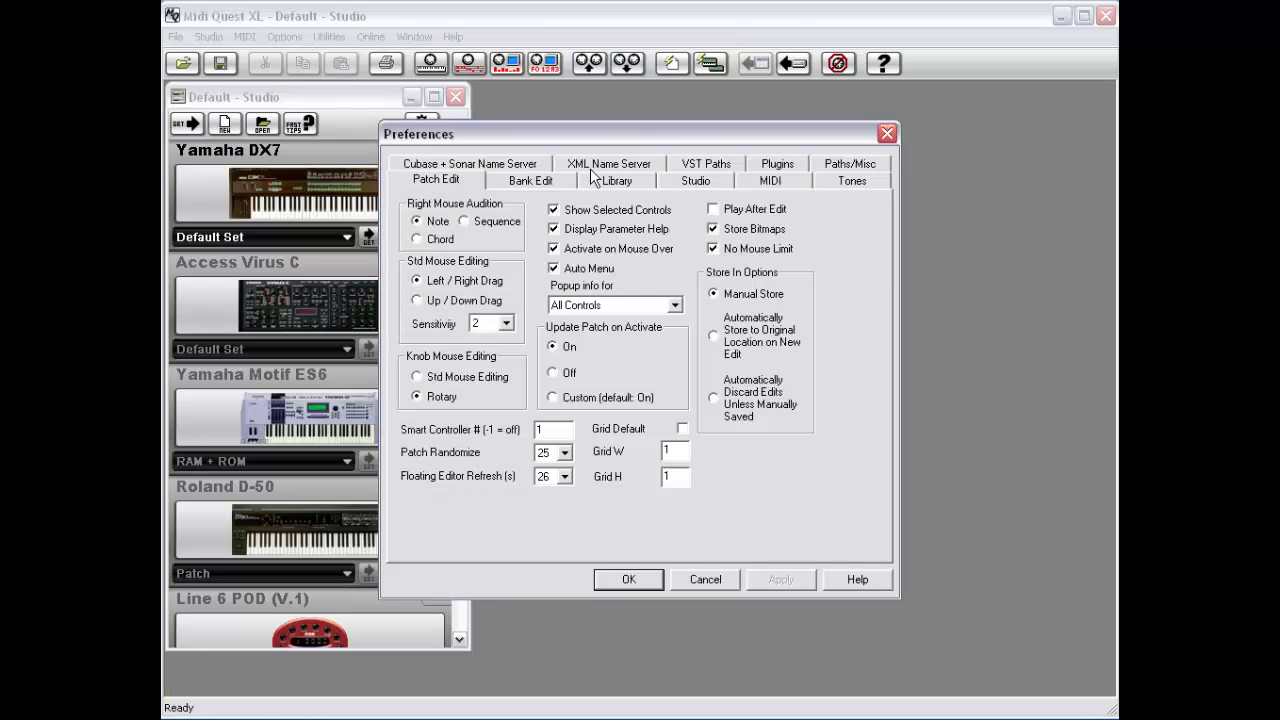
{"action": "left_click", "coordinate": [778, 166]}
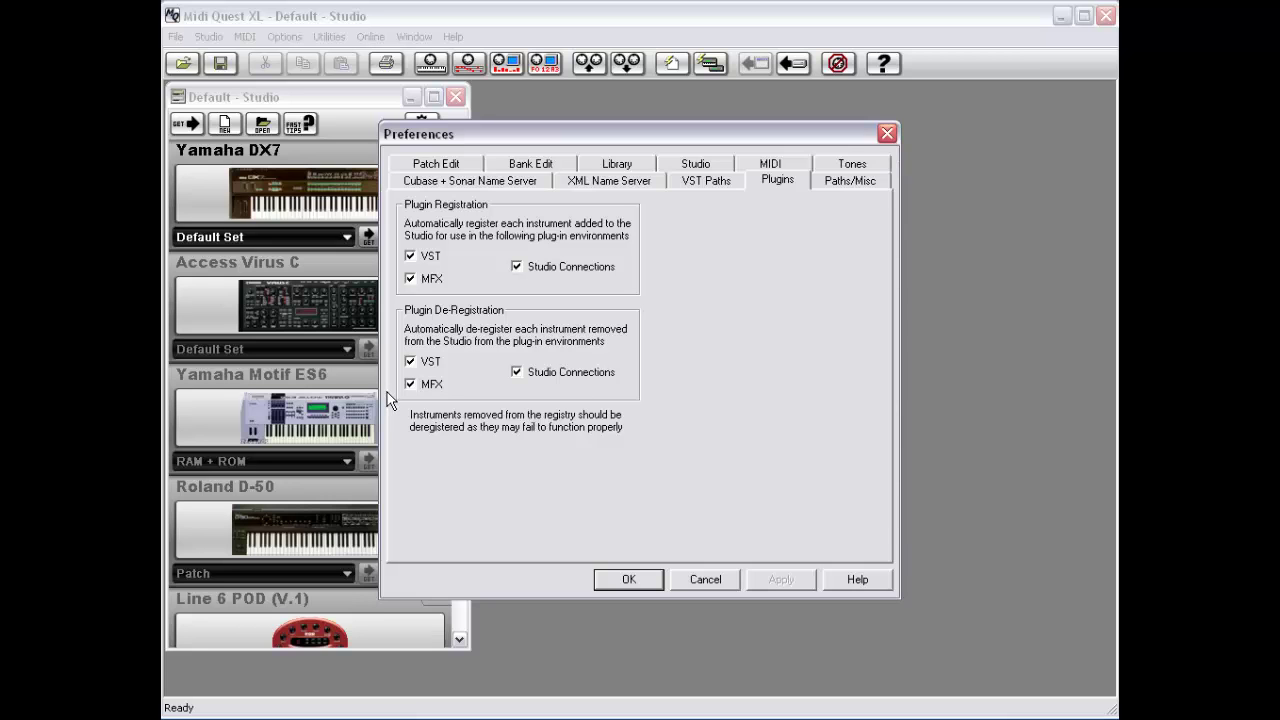
{"action": "left_click", "coordinate": [704, 579]}
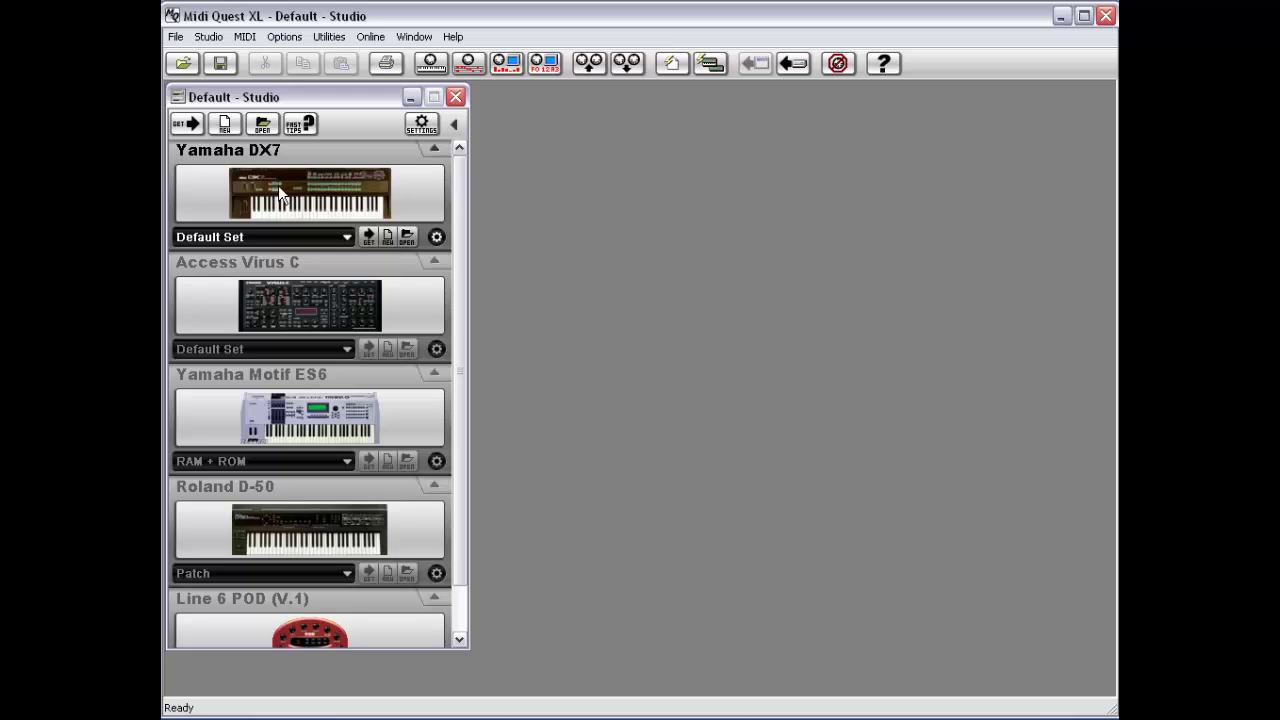
Add the Access Virus C to the instrument selection and examine its plug-in registration and de-registration options.
{"action": "left_click", "coordinate": [291, 297]}
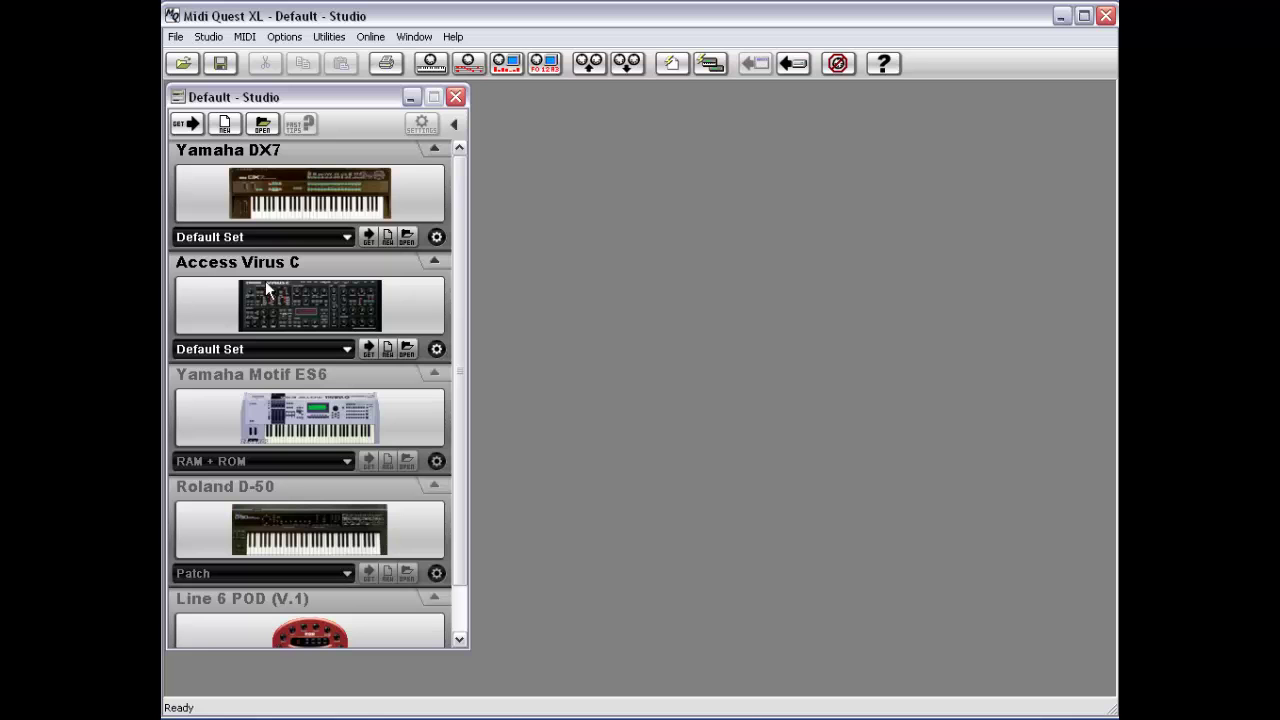
{"action": "left_click", "coordinate": [209, 38]}
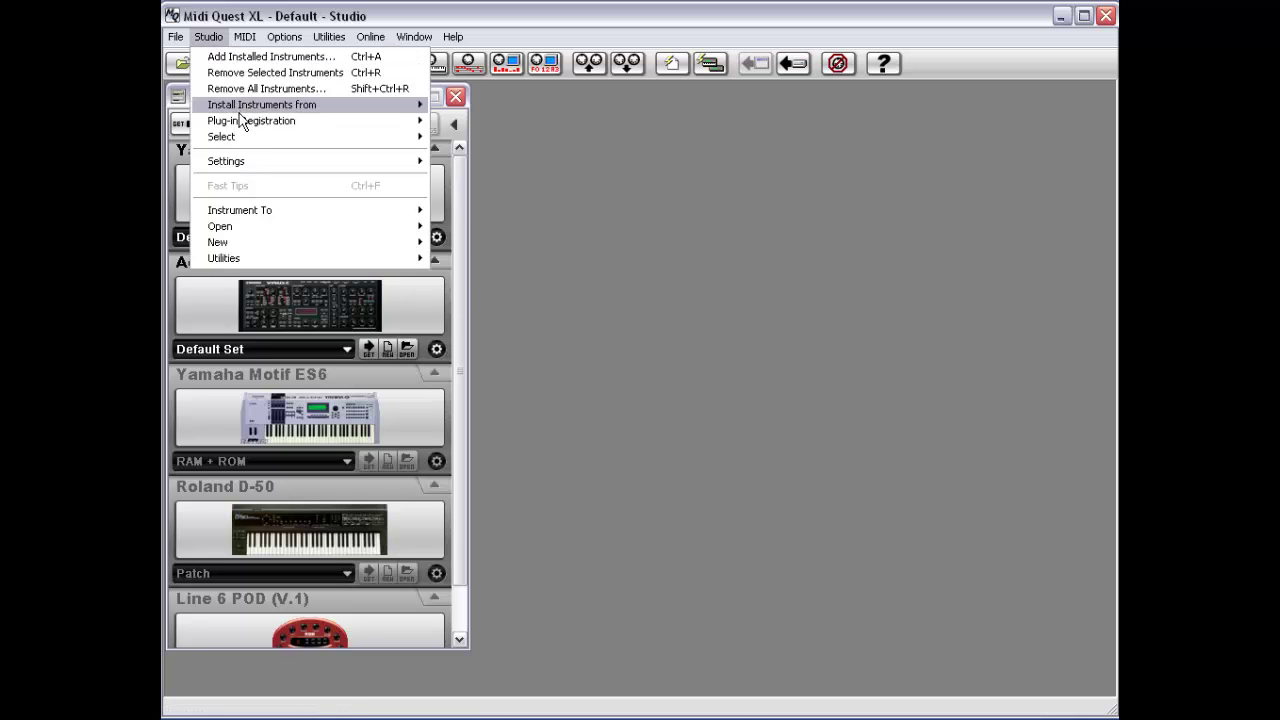
{"action": "mouse_move", "coordinate": [241, 128]}
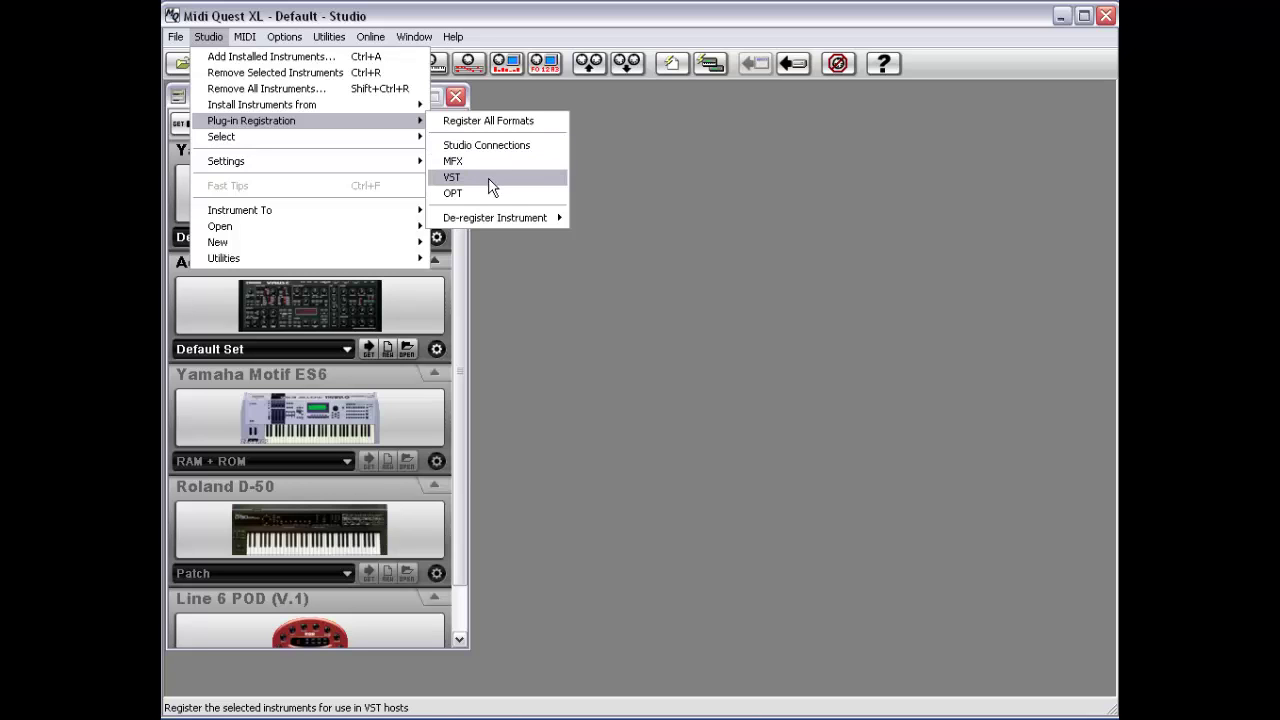
{"action": "mouse_move", "coordinate": [488, 215]}
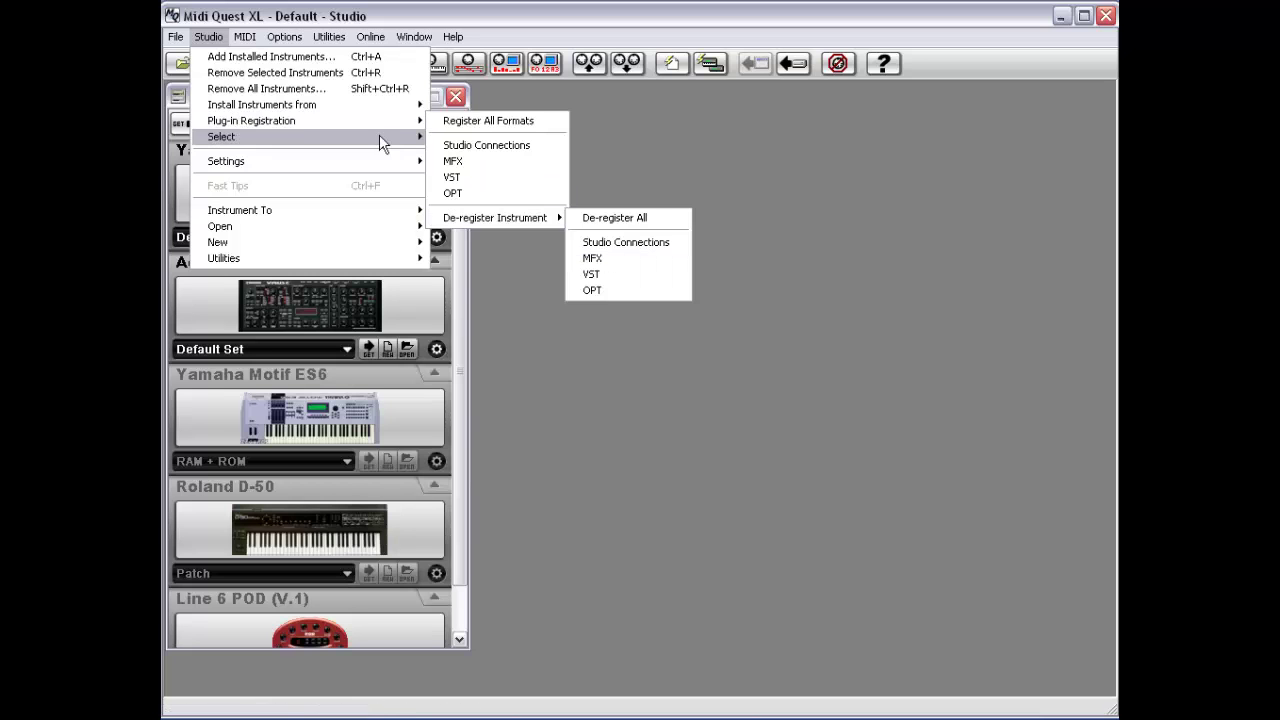
Review the selection options offered for the Studio's instruments, including the custom set commands.
{"action": "mouse_move", "coordinate": [325, 139]}
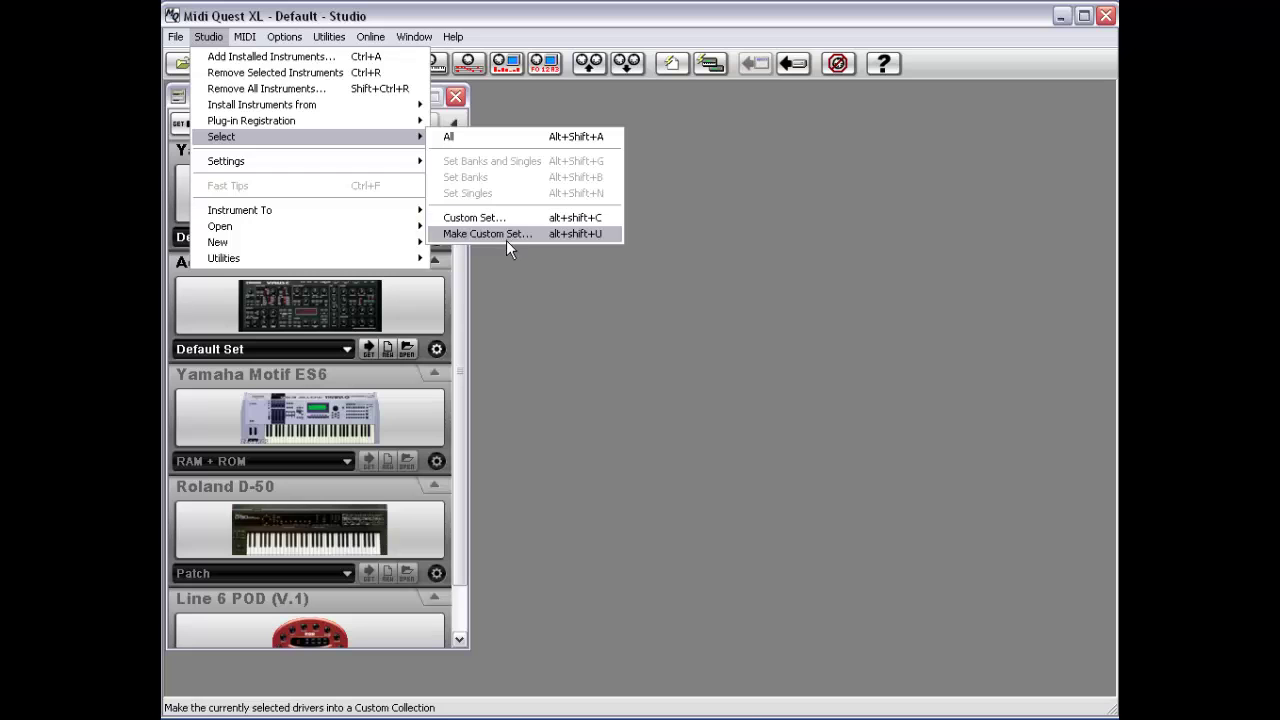
{"action": "left_click", "coordinate": [508, 284]}
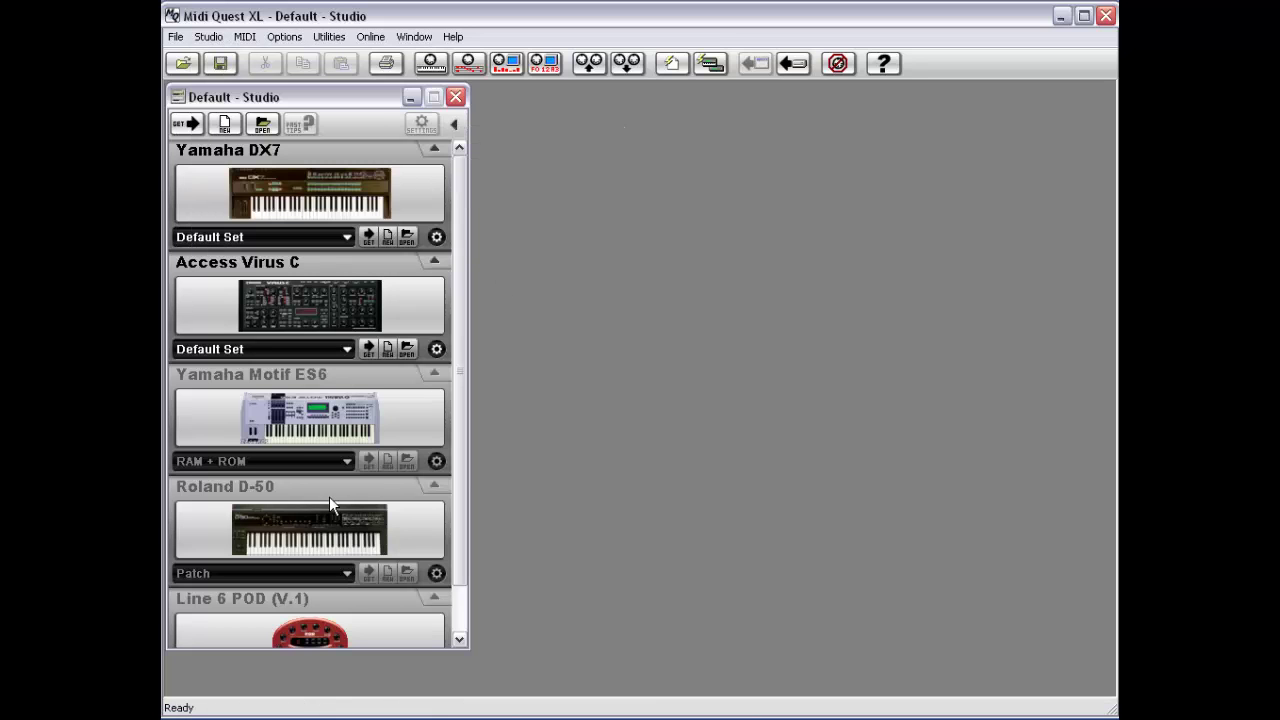
Select the Yamaha Motif ES6 and set it to Default Set.
{"action": "left_click", "coordinate": [297, 435]}
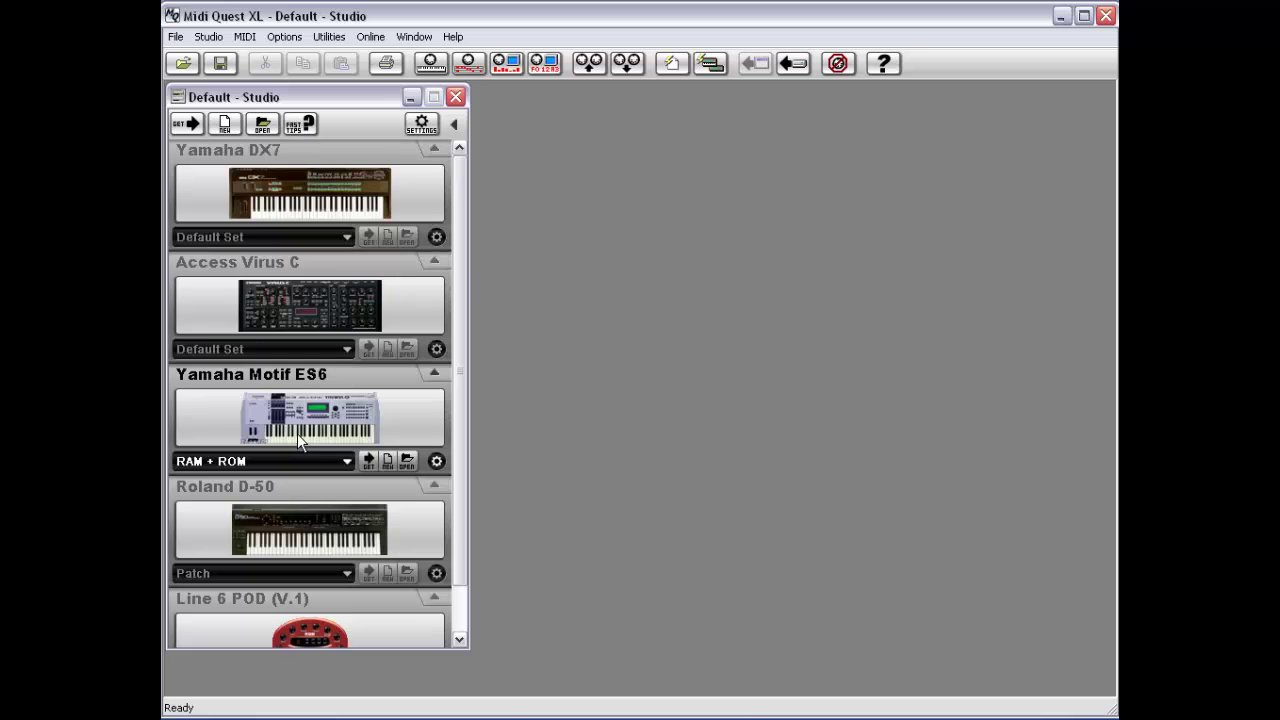
{"action": "left_click", "coordinate": [272, 342]}
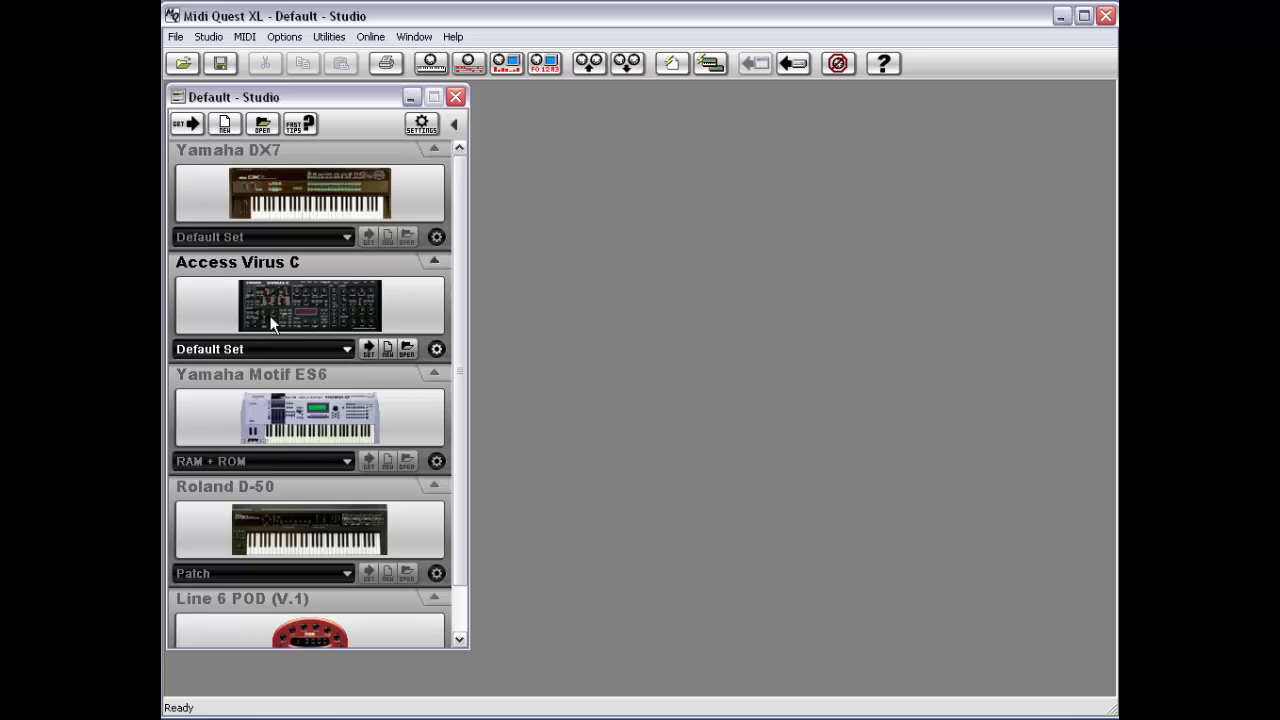
{"action": "left_click", "coordinate": [259, 465]}
{"action": "left_click", "coordinate": [322, 473]}
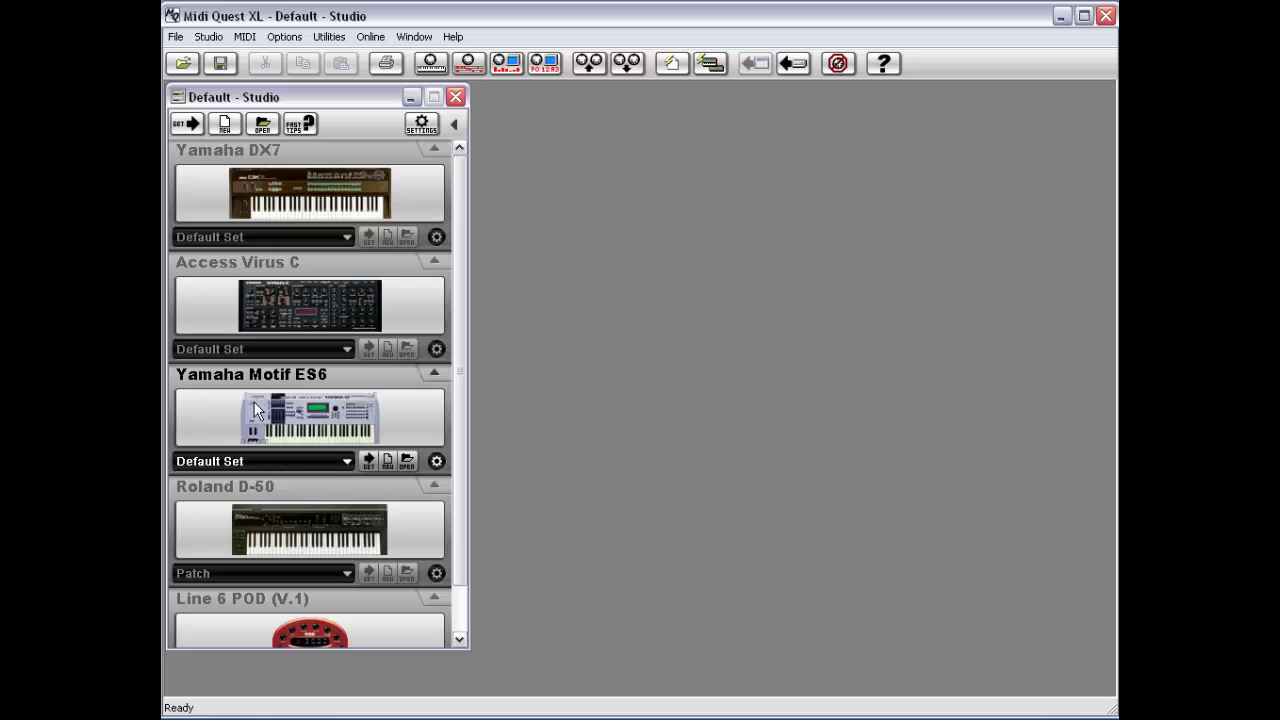
Add the Access Virus C and Yamaha DX7 to the selection and try to make a custom set.
{"action": "left_click", "coordinate": [275, 330], "text": "ctrl"}
{"action": "left_click", "coordinate": [286, 214], "text": "ctrl"}
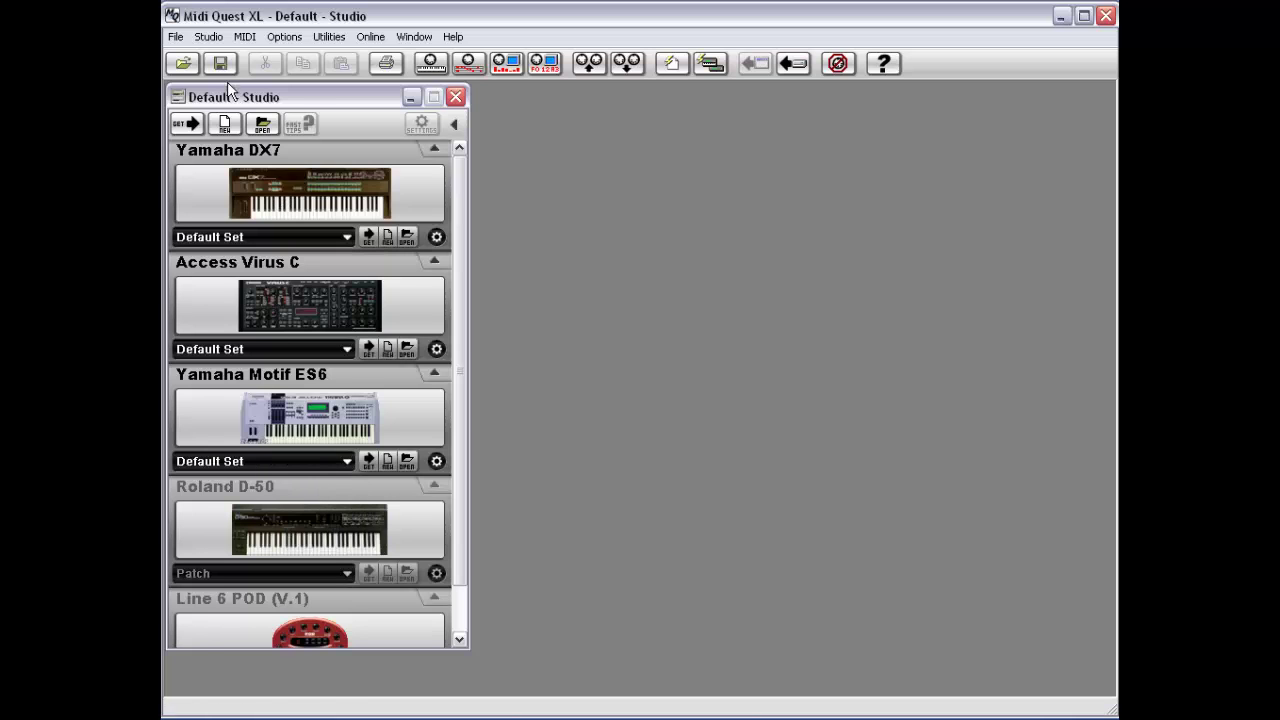
{"action": "left_click", "coordinate": [209, 37]}
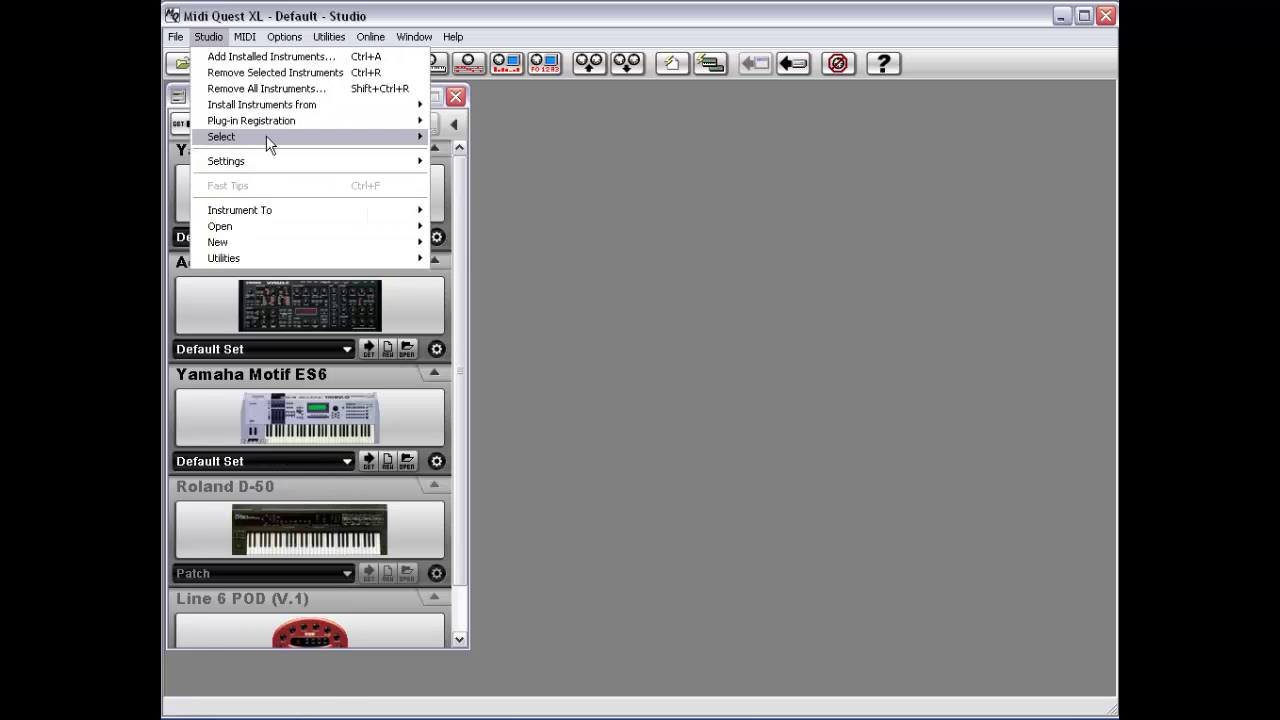
{"action": "mouse_move", "coordinate": [267, 137]}
{"action": "left_click", "coordinate": [503, 235]}
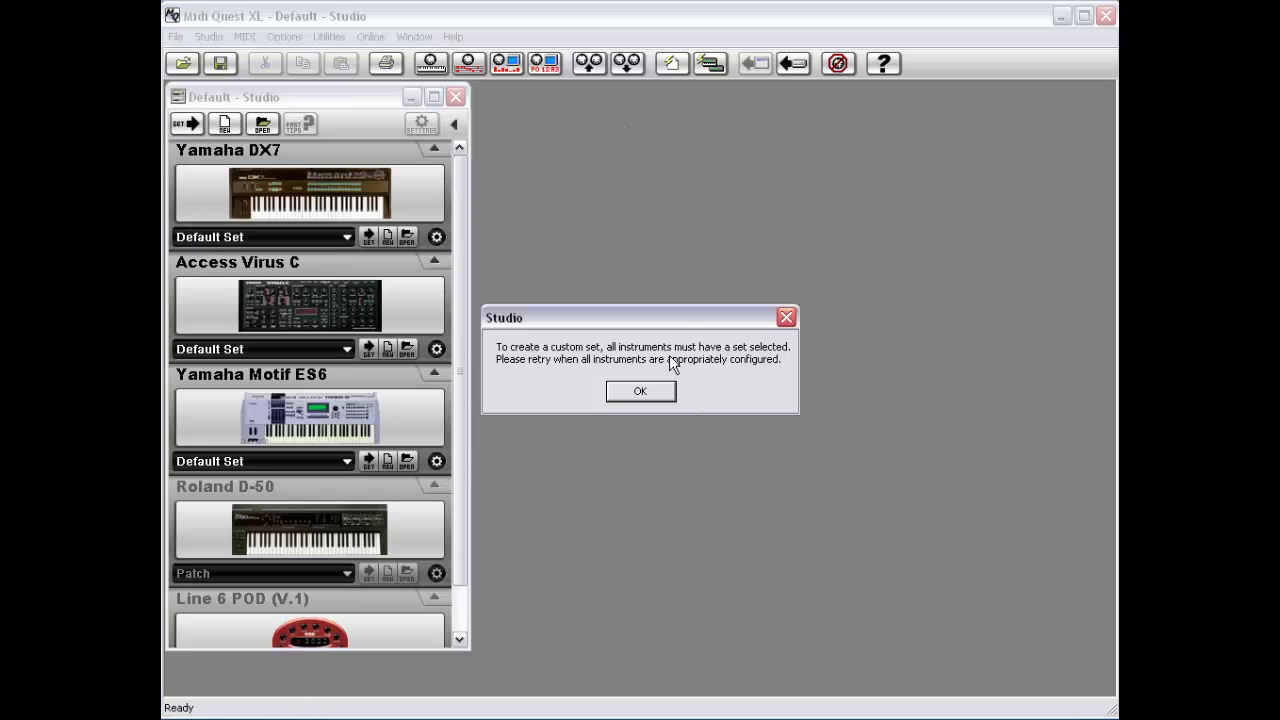
{"action": "left_click", "coordinate": [641, 395]}
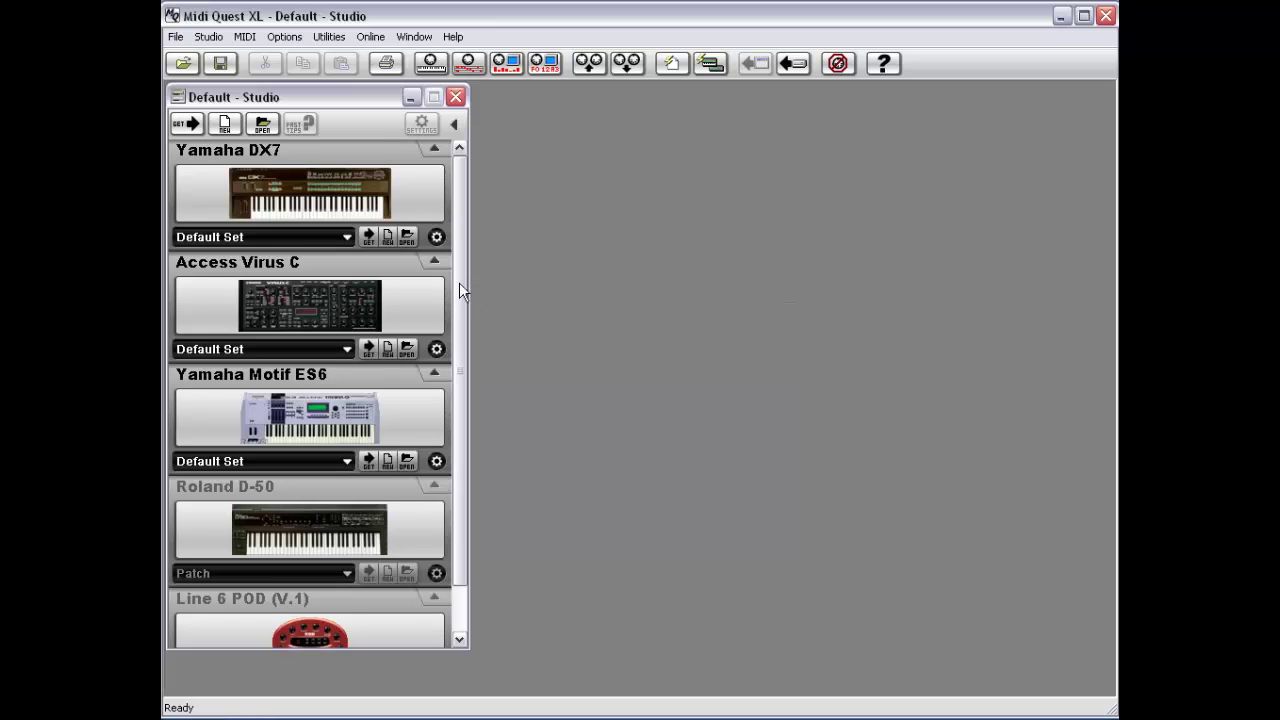
Set the Roland D-50 and the Line 6 POD (V.1) to Default Set.
{"action": "left_click_drag", "start_coordinate": [459, 282], "coordinate": [458, 445]}
{"action": "left_click", "coordinate": [228, 520]}
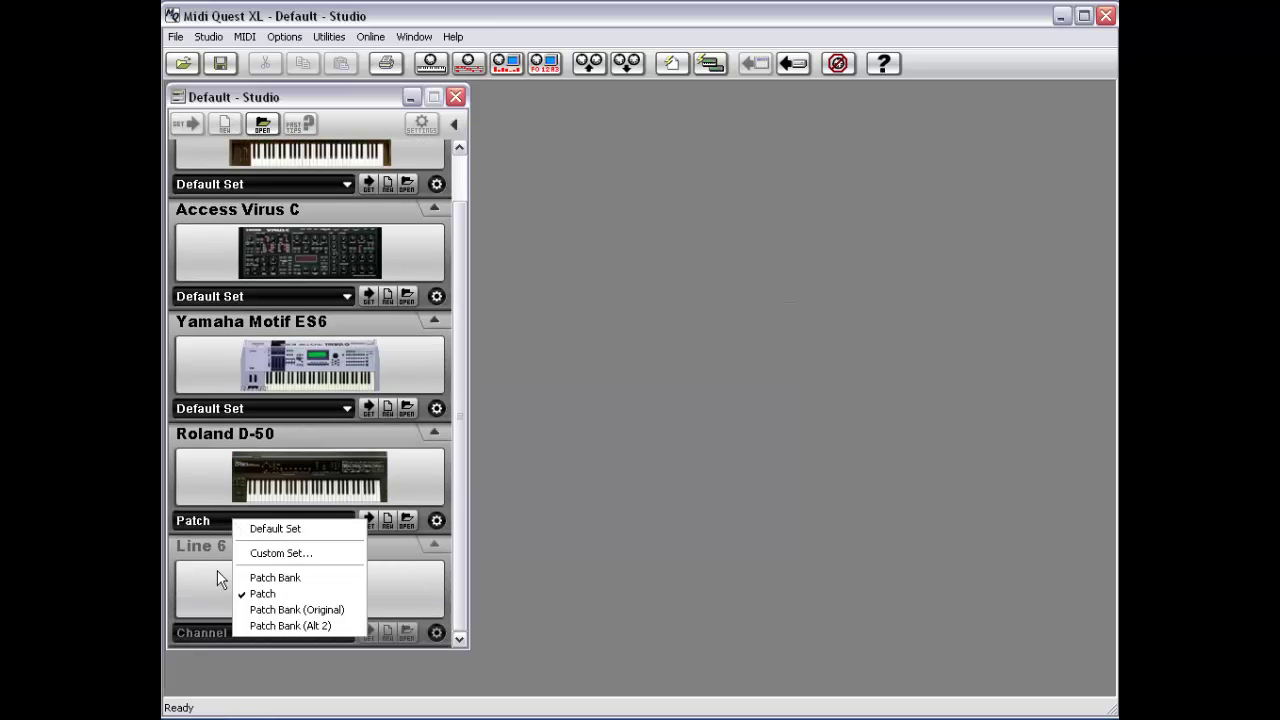
{"action": "left_click", "coordinate": [293, 540]}
{"action": "left_click", "coordinate": [224, 632]}
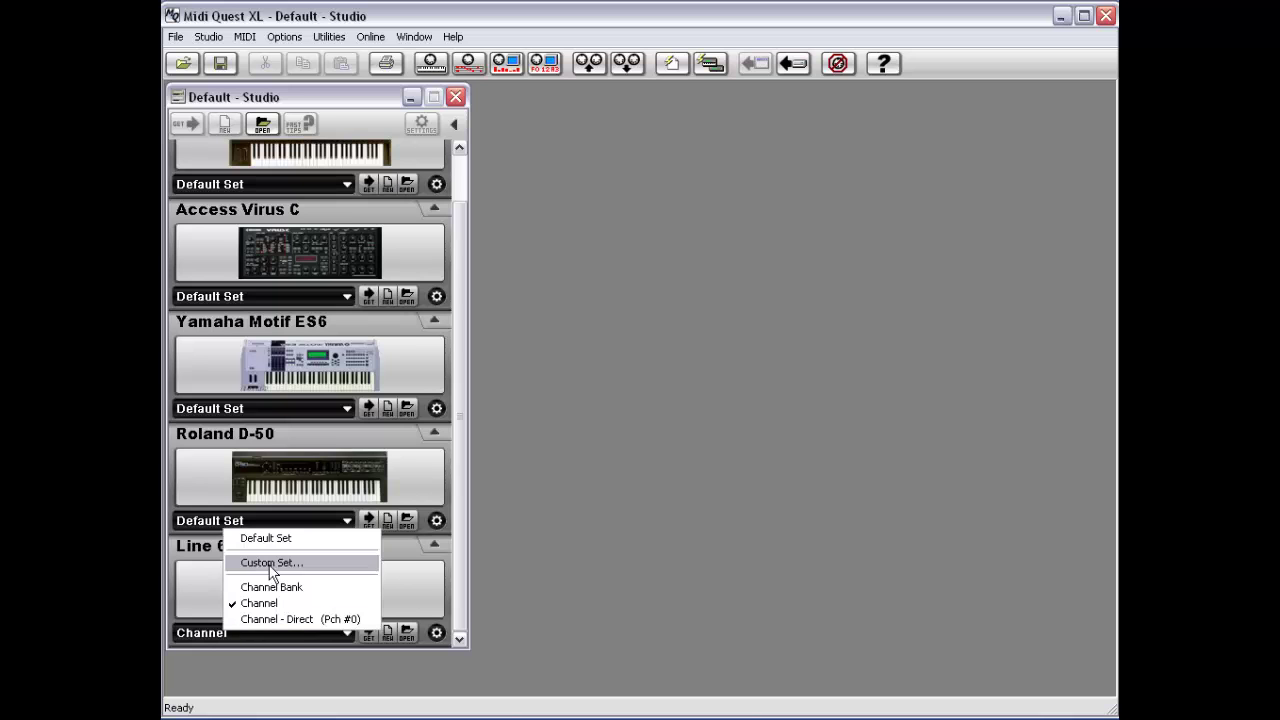
{"action": "left_click", "coordinate": [280, 541]}
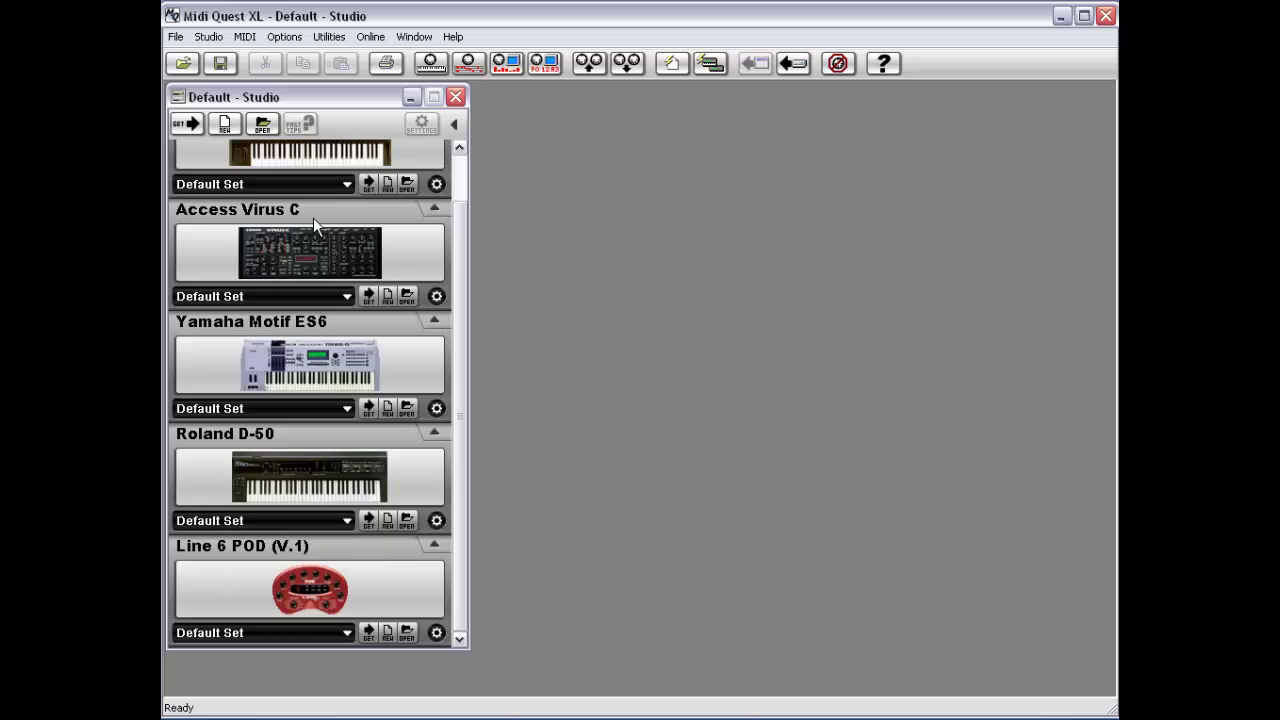
Set the Access Virus C to Patch Banks (A-H) and the Yamaha Motif ES6 to RAM + ROM.
{"action": "left_click_drag", "start_coordinate": [462, 328], "coordinate": [456, 201]}
{"action": "left_click", "coordinate": [245, 200]}
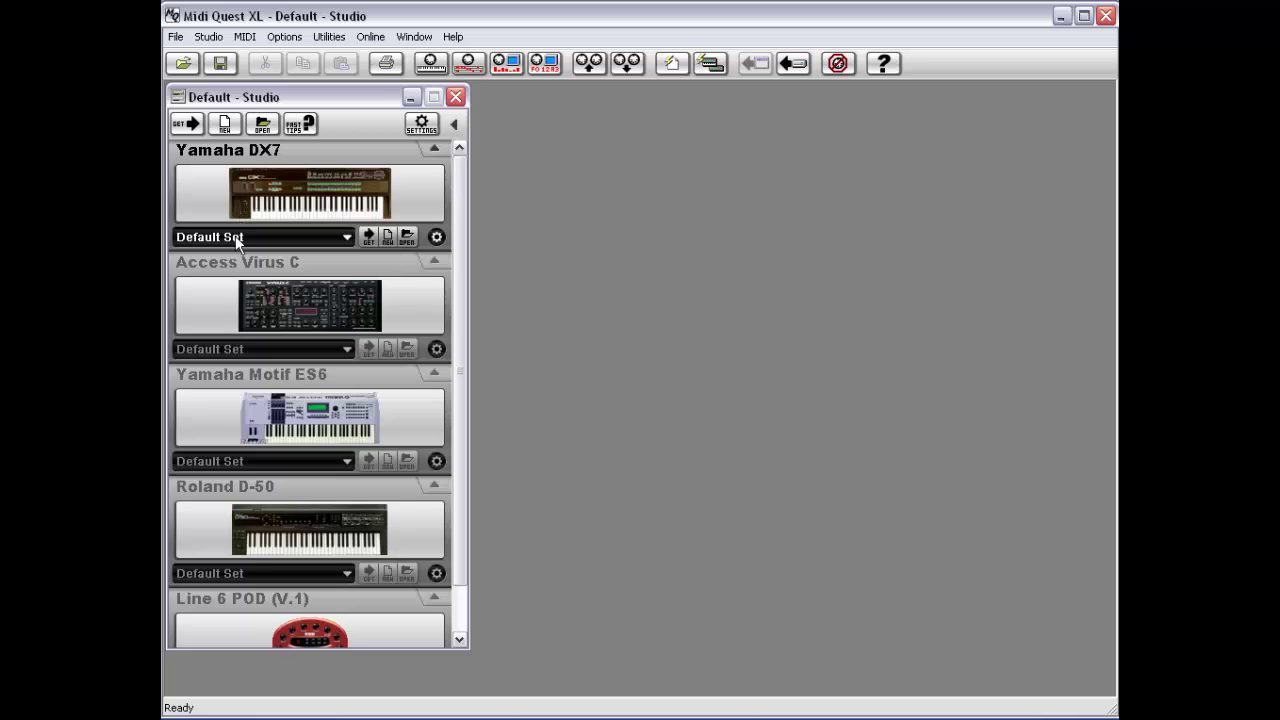
{"action": "left_click", "coordinate": [255, 352]}
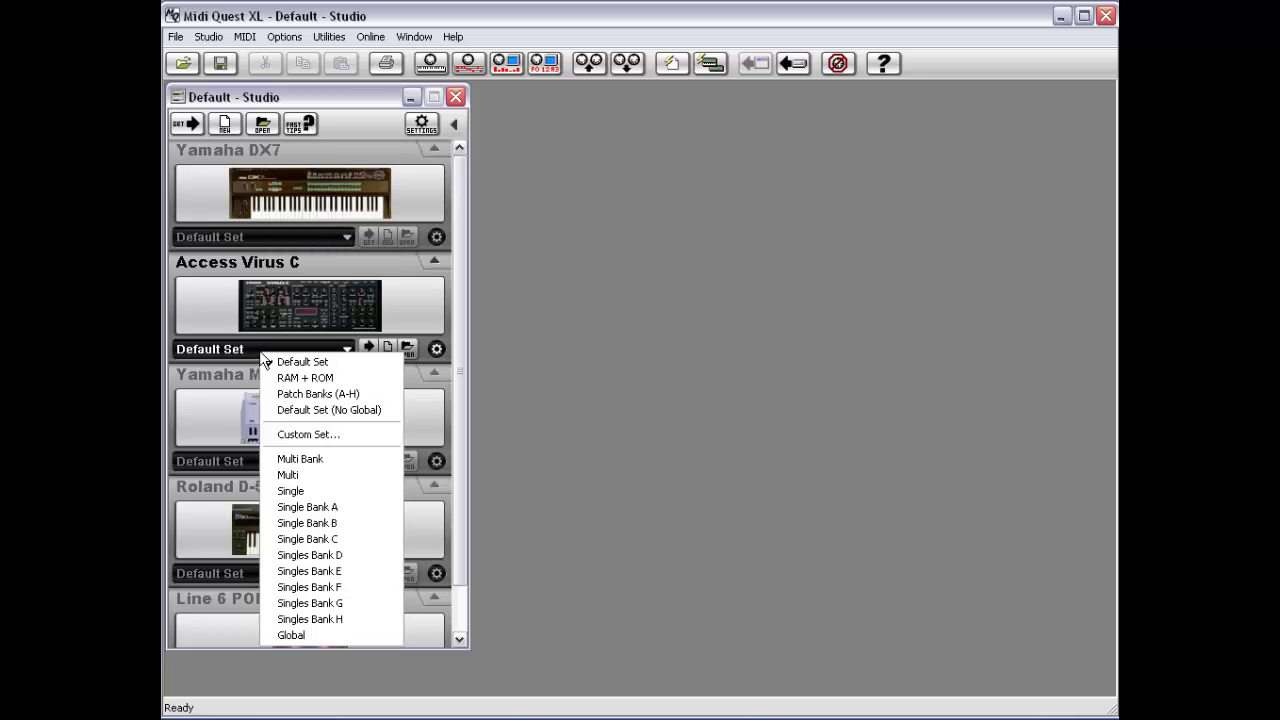
{"action": "left_click", "coordinate": [318, 394]}
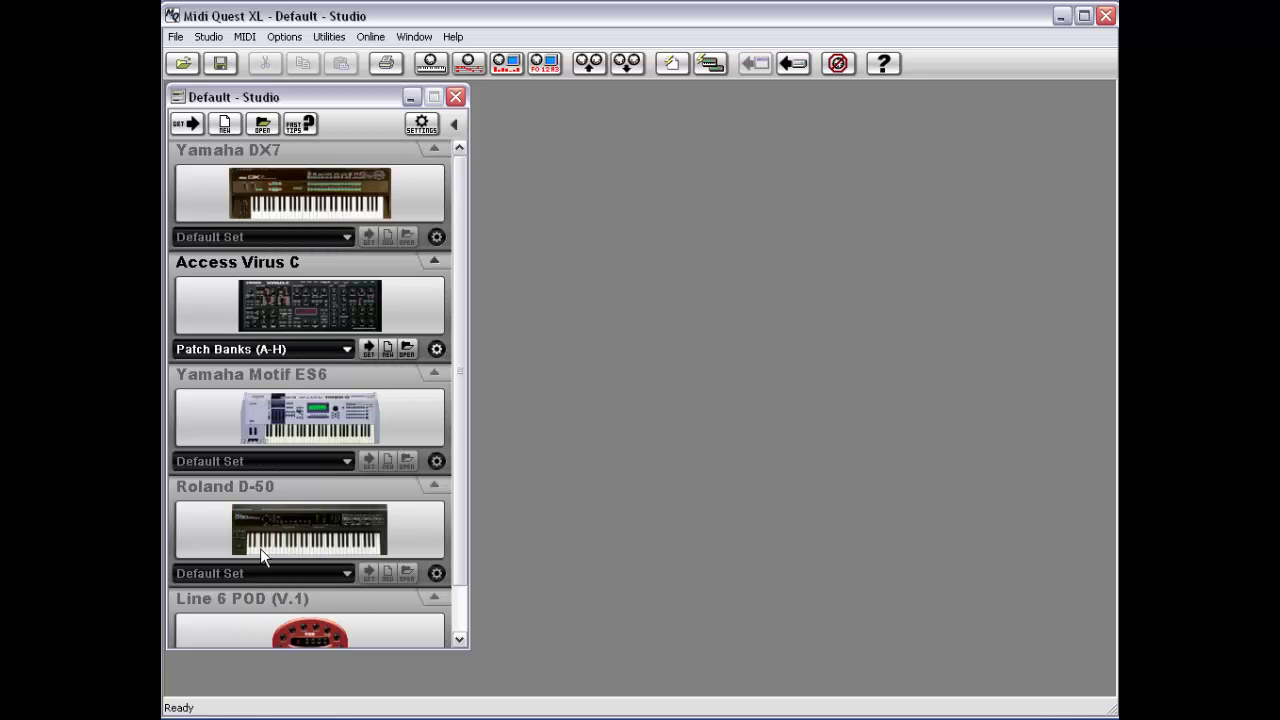
{"action": "left_click", "coordinate": [282, 462]}
{"action": "left_click", "coordinate": [305, 486]}
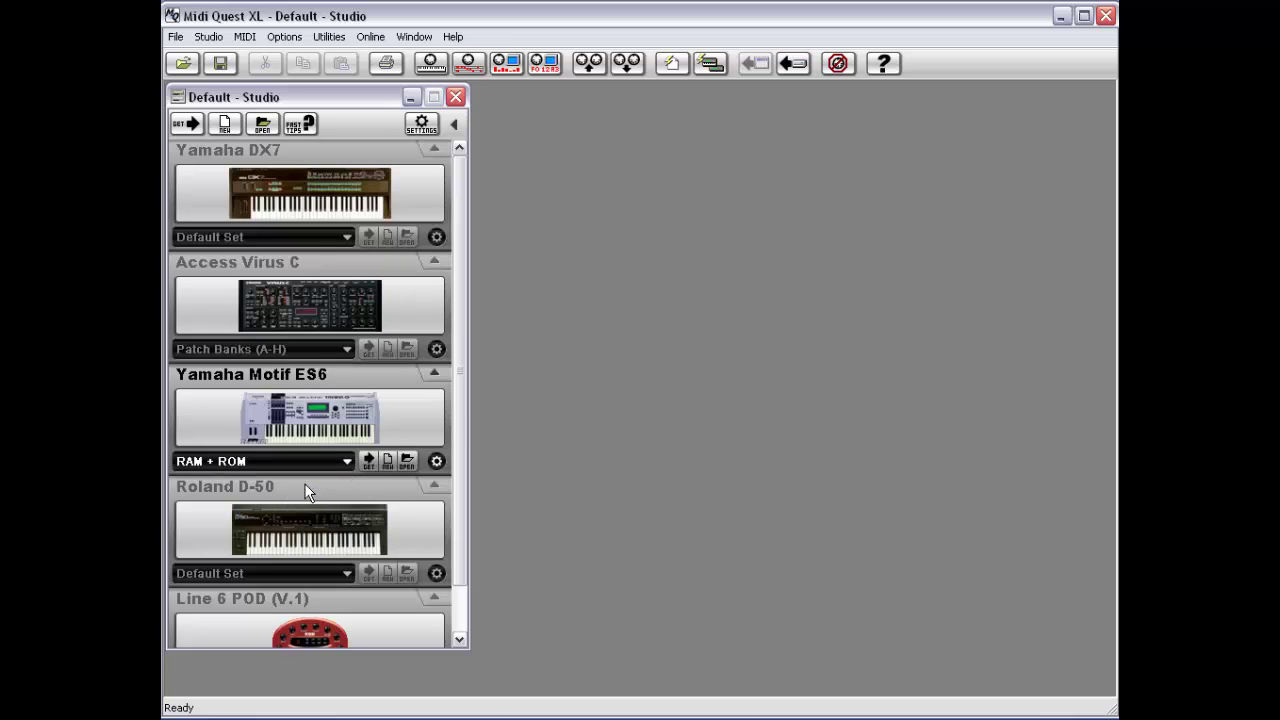
Check the Line 6 POD (V.1) set options and keep it on Default Set.
{"action": "scroll", "coordinate": [445, 470], "scroll_direction": "down", "scroll_amount": 1}
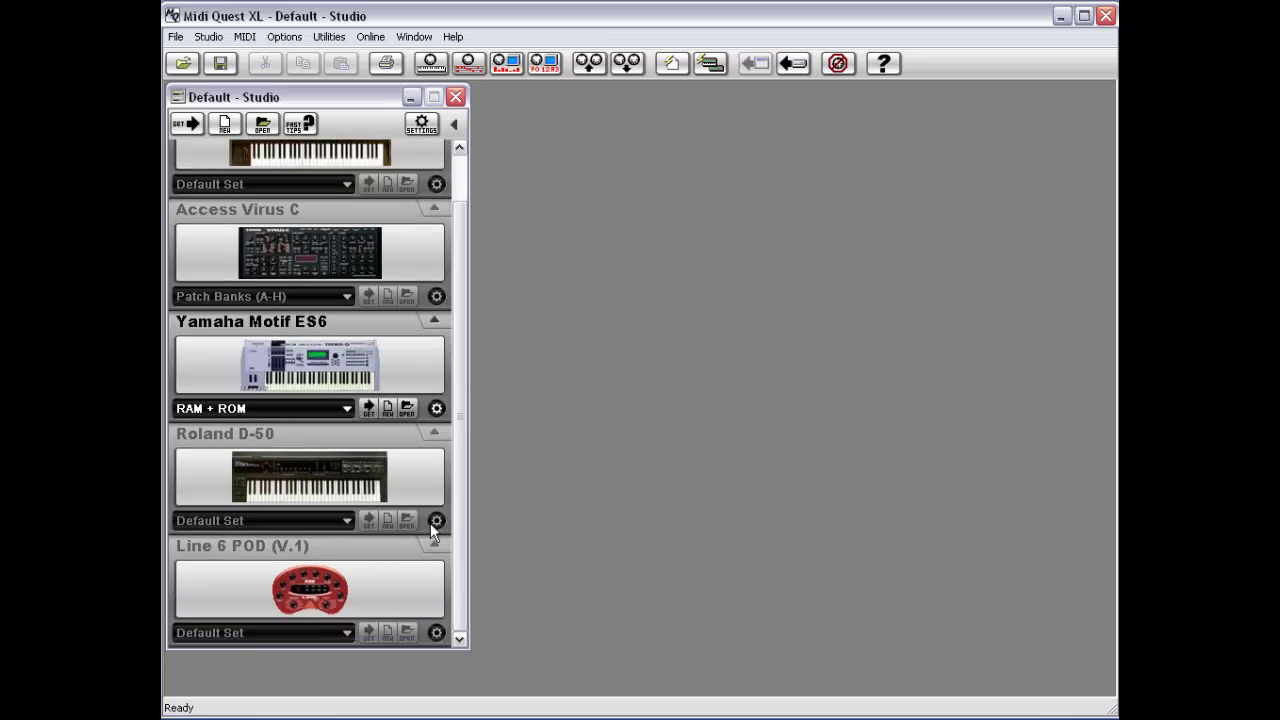
{"action": "left_click", "coordinate": [249, 631]}
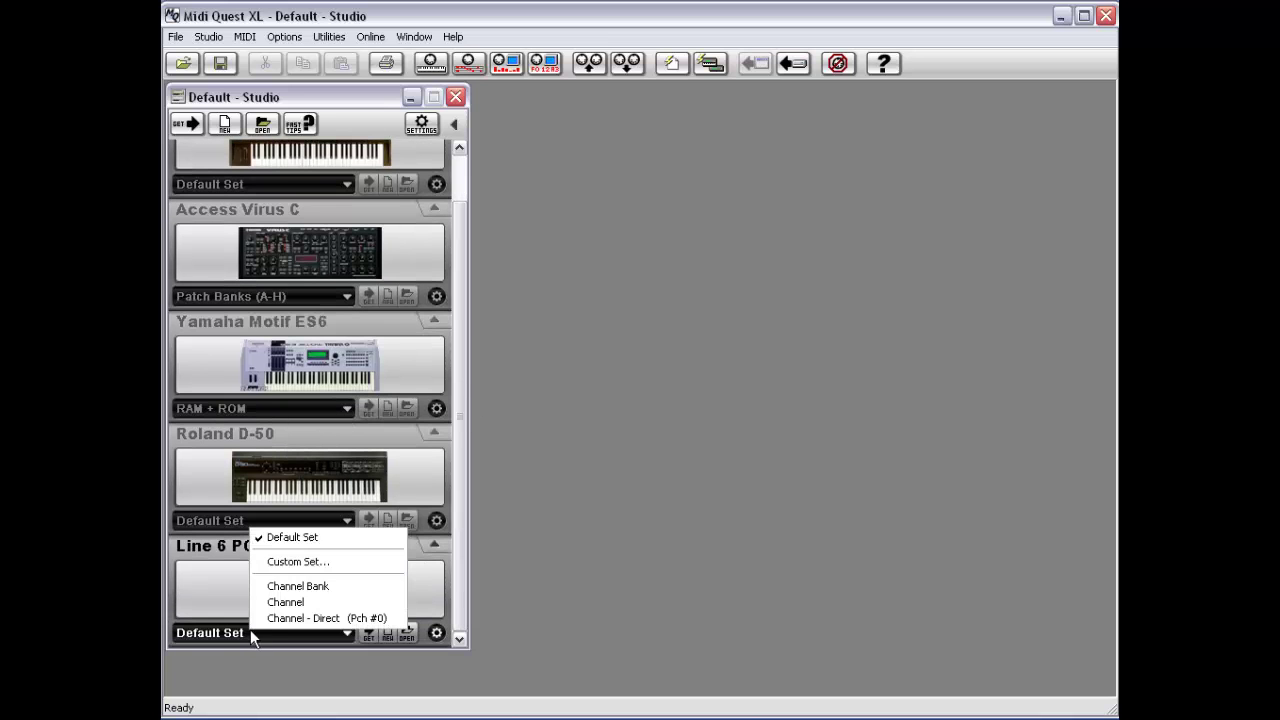
{"action": "left_click", "coordinate": [358, 541]}
{"action": "scroll", "coordinate": [456, 484], "scroll_direction": "up", "scroll_amount": 1}
{"action": "scroll", "coordinate": [456, 484], "scroll_direction": "up", "scroll_amount": 1}
Make a custom set from the instruments' current sets and name it "My First Custom Set".
{"action": "left_click", "coordinate": [208, 36]}
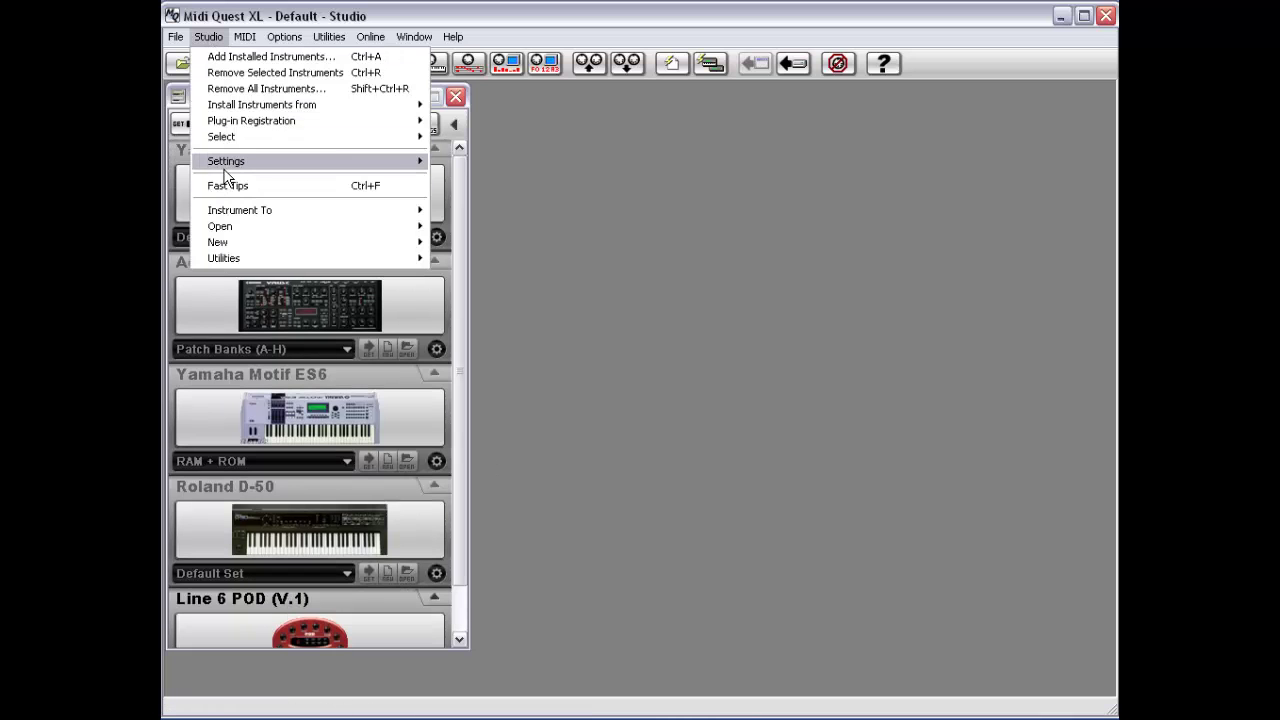
{"action": "mouse_move", "coordinate": [229, 164]}
{"action": "mouse_move", "coordinate": [241, 136]}
{"action": "left_click", "coordinate": [511, 234]}
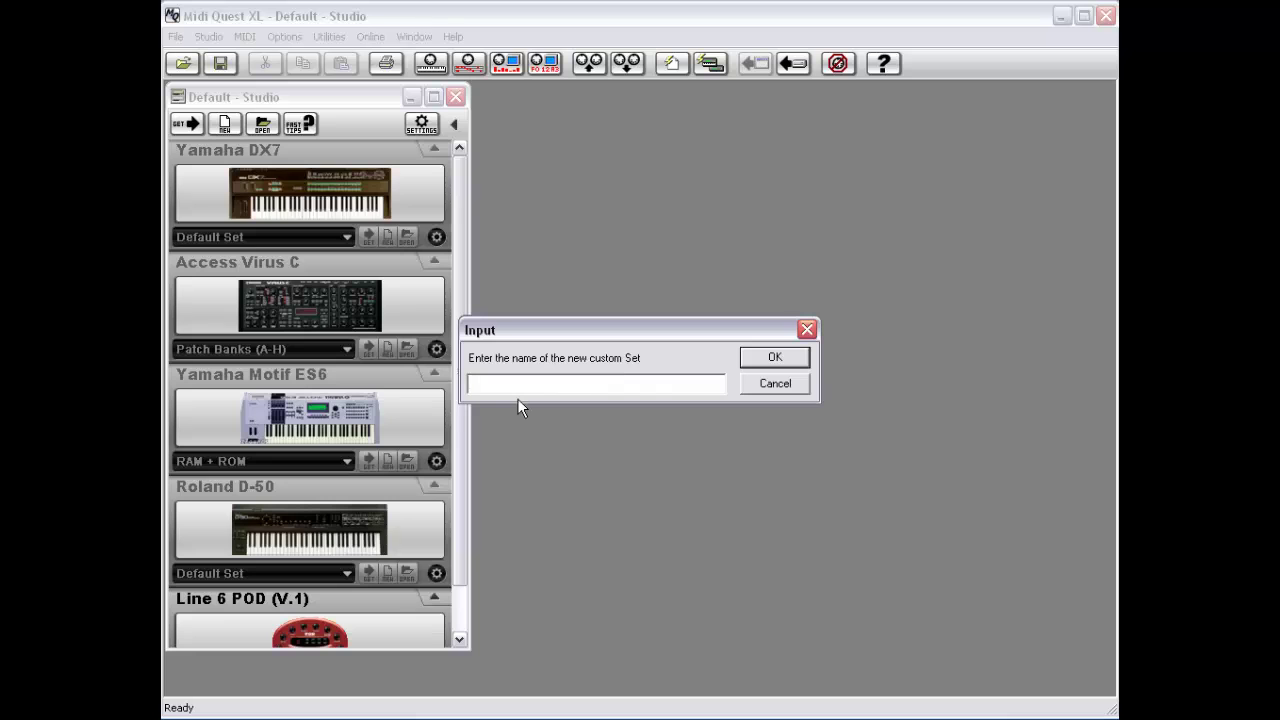
{"action": "type", "text": "My First Custom Set"}
{"action": "key", "text": "Return"}
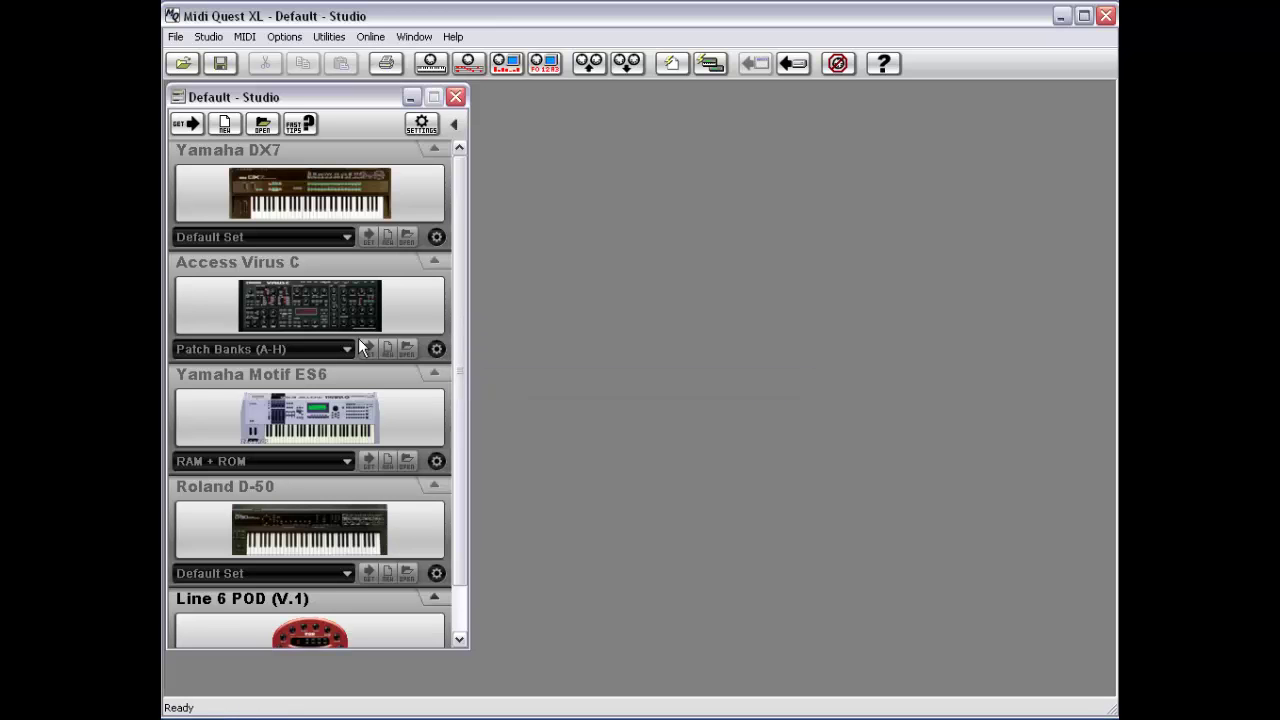
Apply the custom set "My First Custom Set" to the Studio without using the Comm Channel and MIDI OUT Port.
{"action": "left_click", "coordinate": [209, 40]}
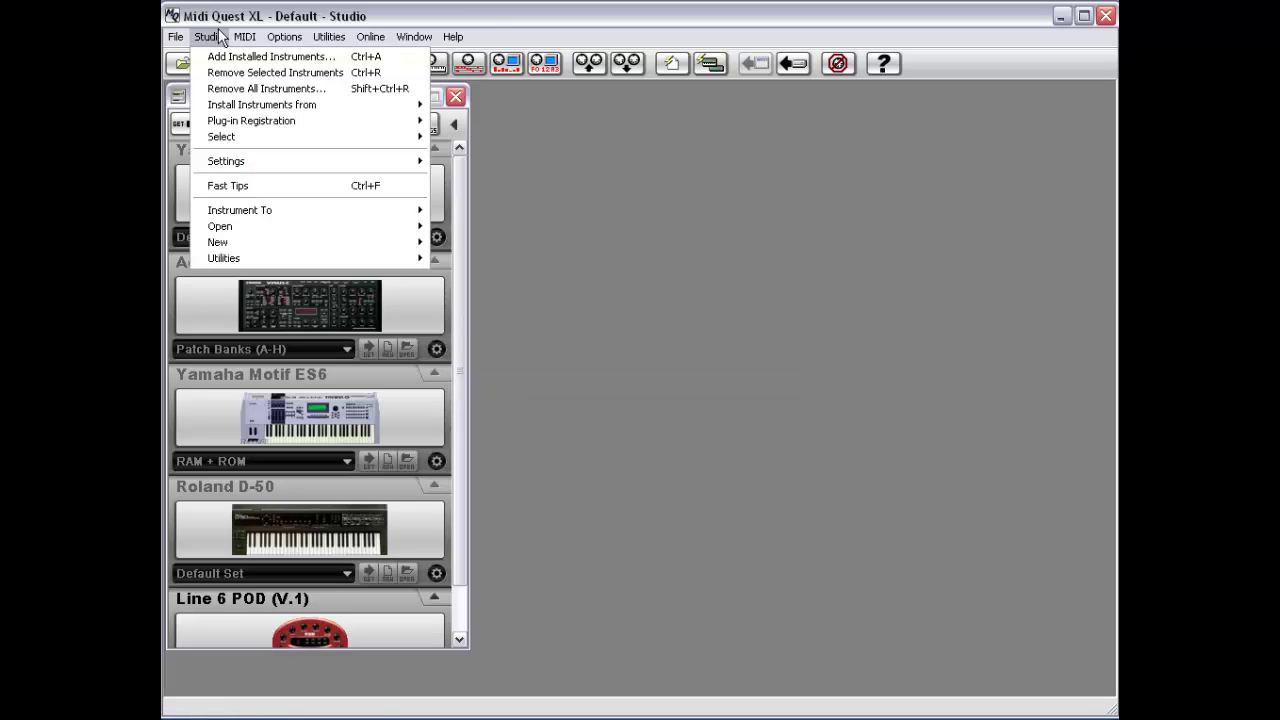
{"action": "mouse_move", "coordinate": [261, 138]}
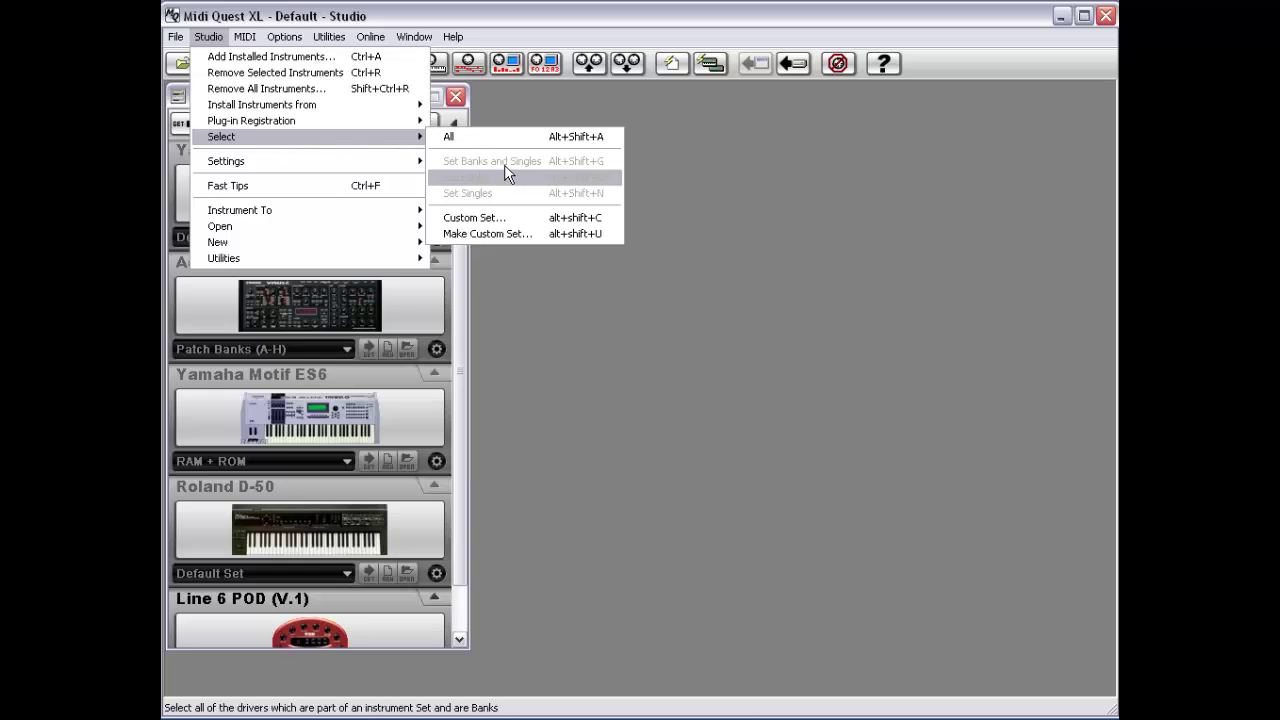
{"action": "left_click", "coordinate": [494, 219]}
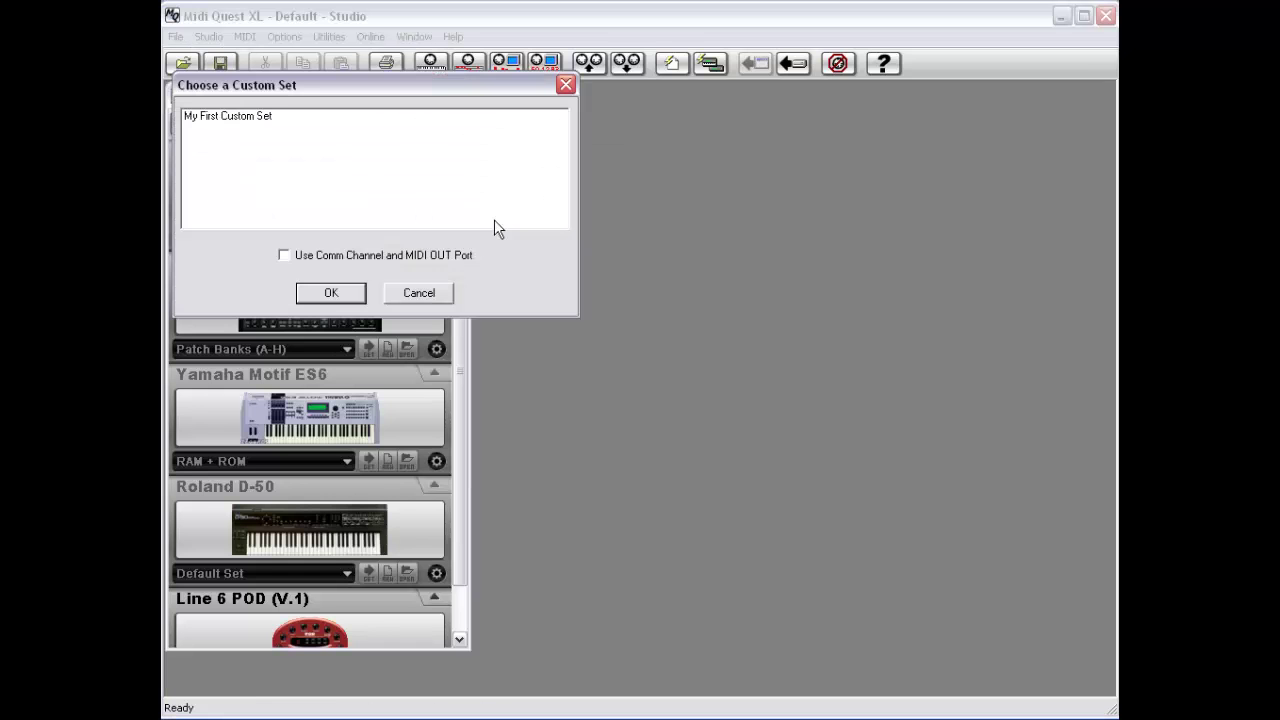
{"action": "left_click", "coordinate": [236, 122]}
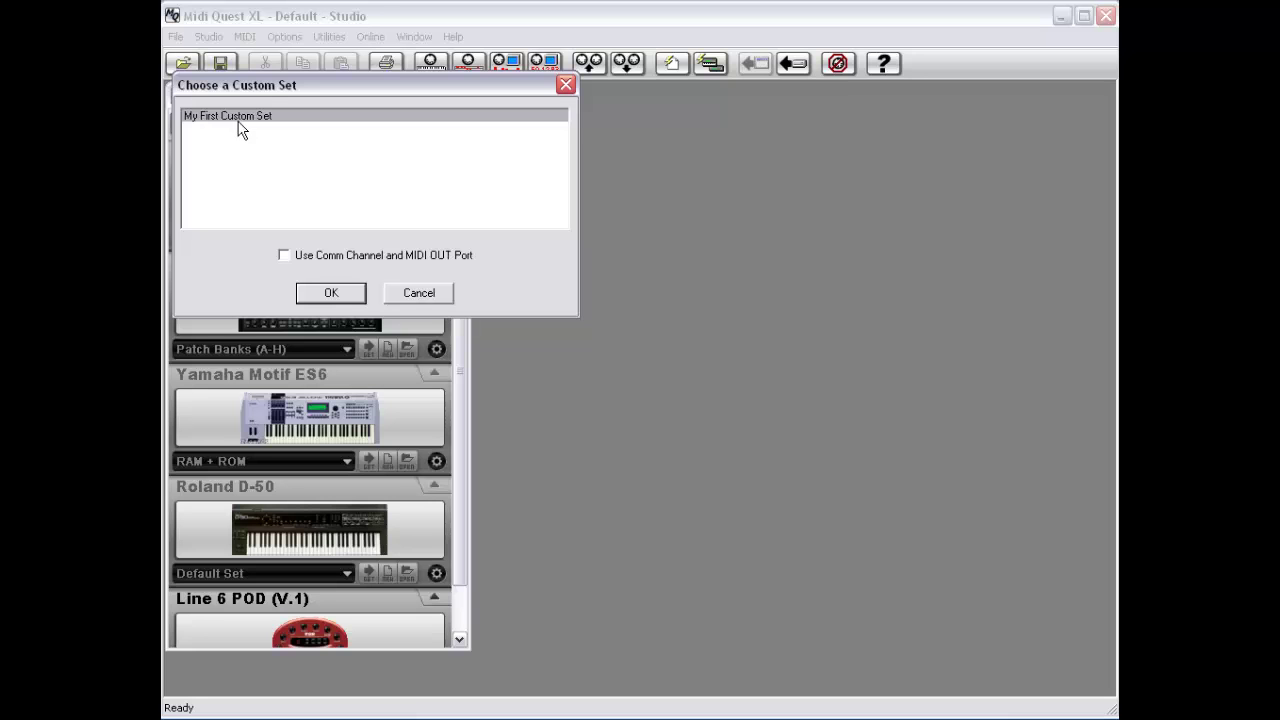
{"action": "left_click", "coordinate": [343, 296]}
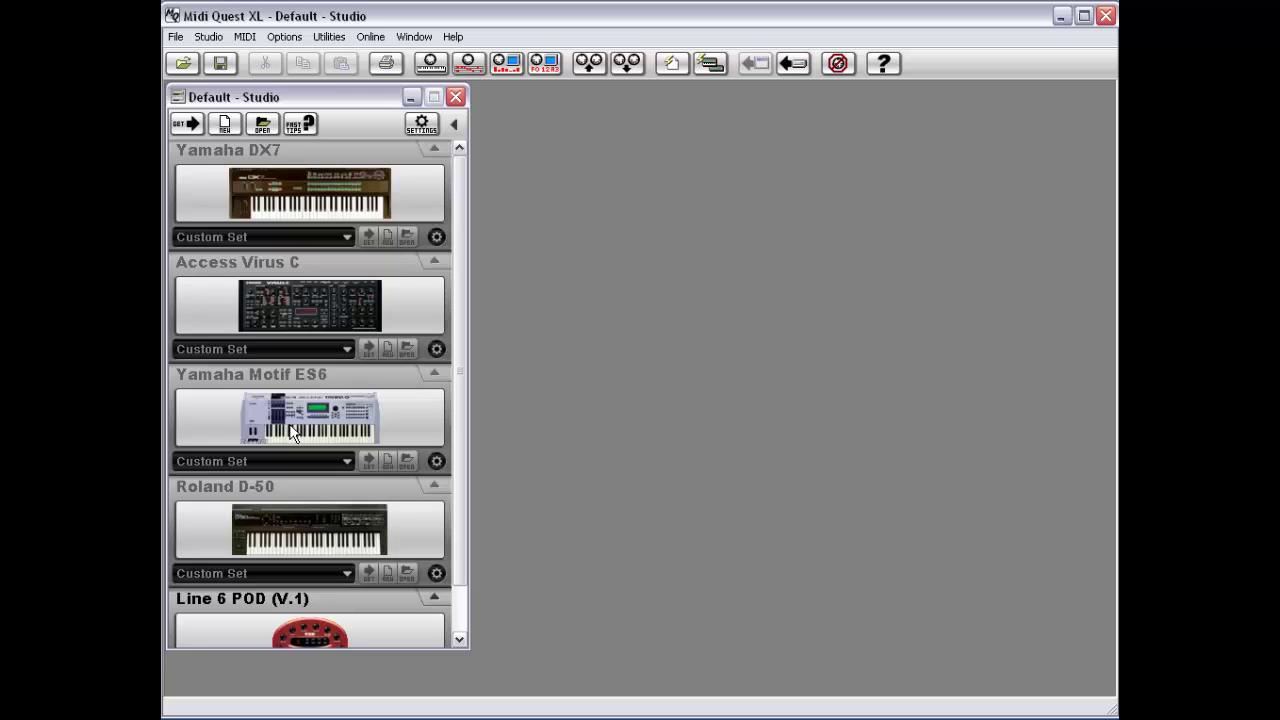
Check the set assignments of the Yamaha DX7, Access Virus C and Yamaha Motif ES6 one after another.
{"action": "left_click_drag", "start_coordinate": [457, 323], "coordinate": [462, 260]}
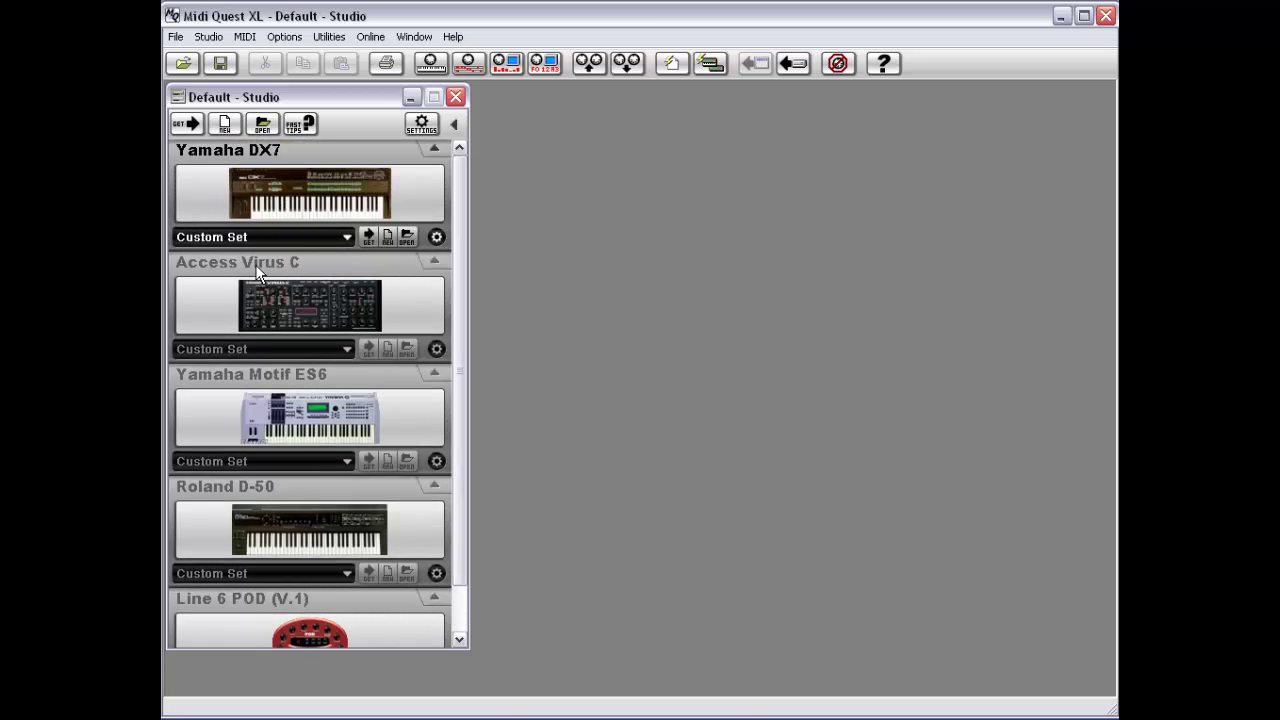
{"action": "left_click", "coordinate": [234, 304]}
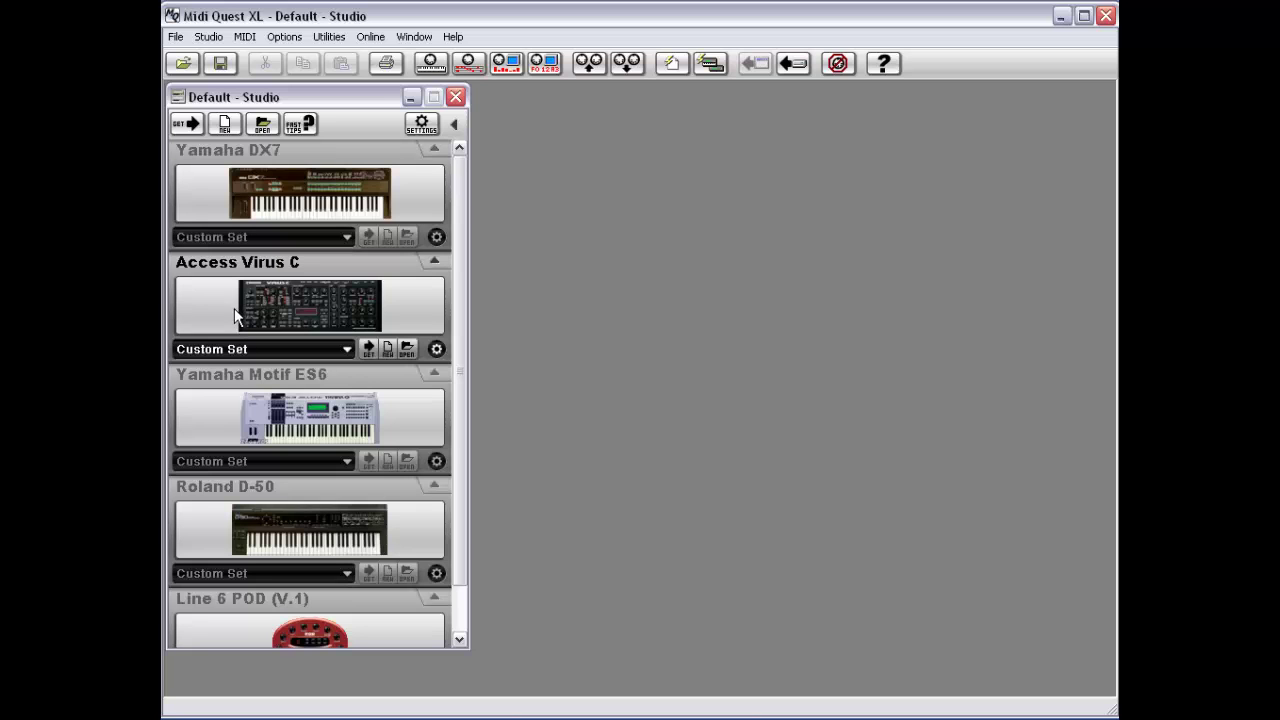
{"action": "left_click", "coordinate": [248, 435]}
{"action": "left_click", "coordinate": [208, 36]}
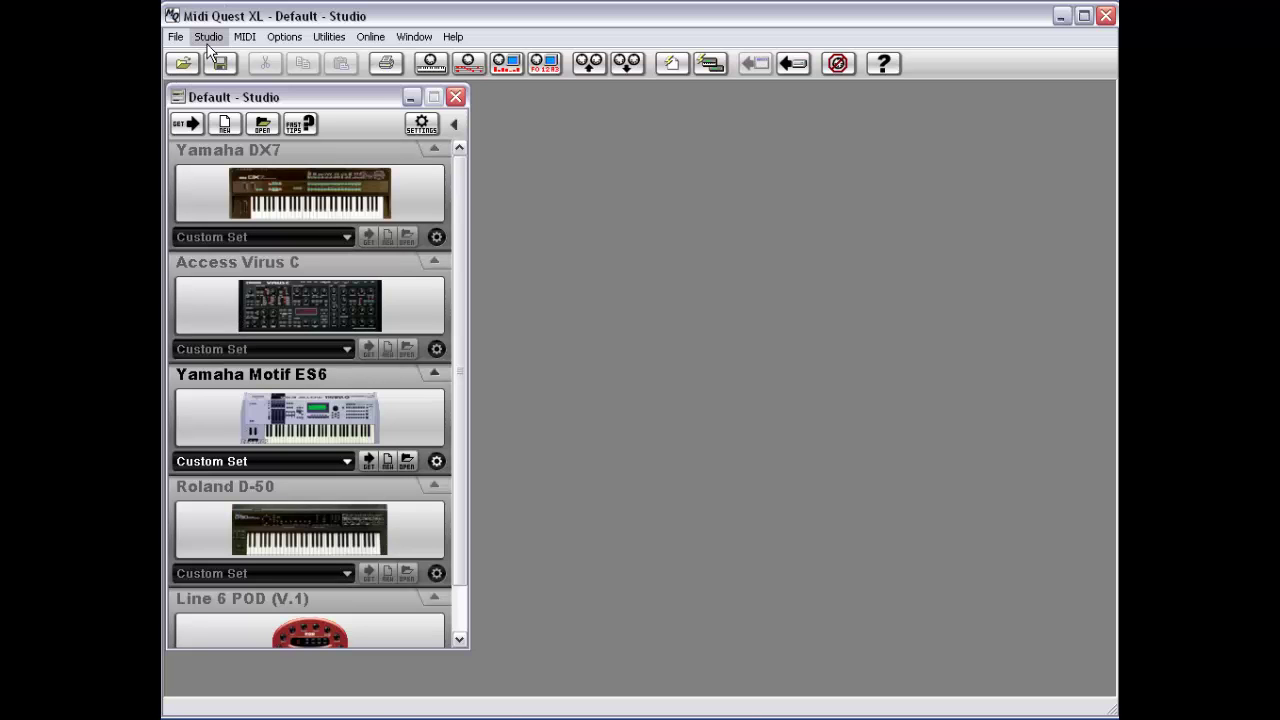
{"action": "mouse_move", "coordinate": [262, 140]}
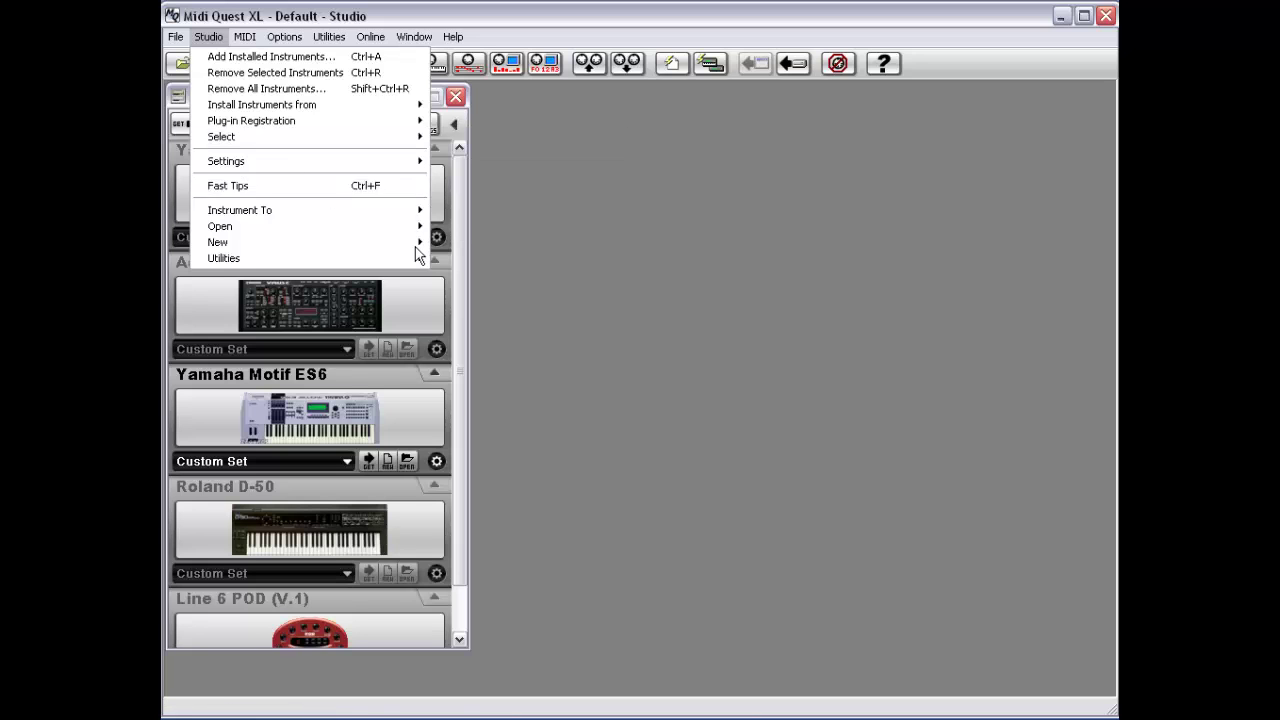
{"action": "key", "text": "Escape"}
{"action": "key", "text": "Escape"}
{"action": "right_click", "coordinate": [266, 174]}
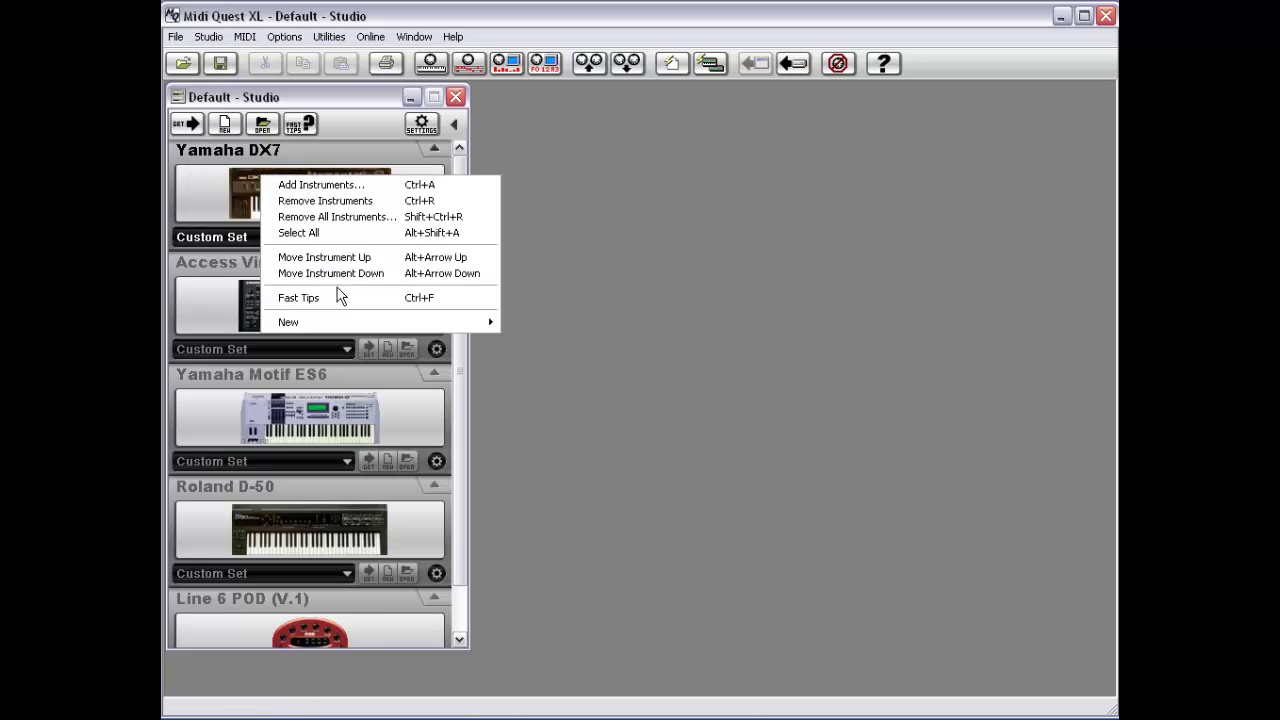
{"action": "left_click", "coordinate": [217, 203]}
Check which components belong to the Yamaha DX7's custom set, leaving the selection as it is.
{"action": "left_click", "coordinate": [232, 242]}
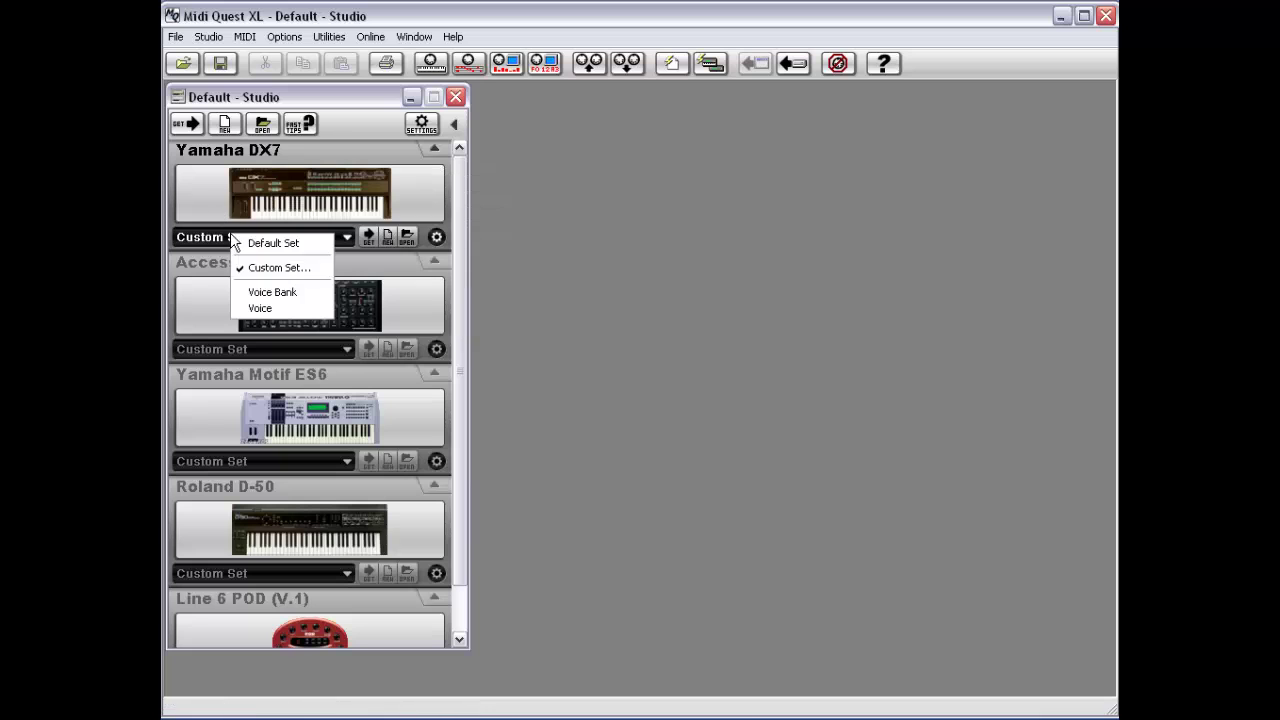
{"action": "left_click", "coordinate": [276, 268]}
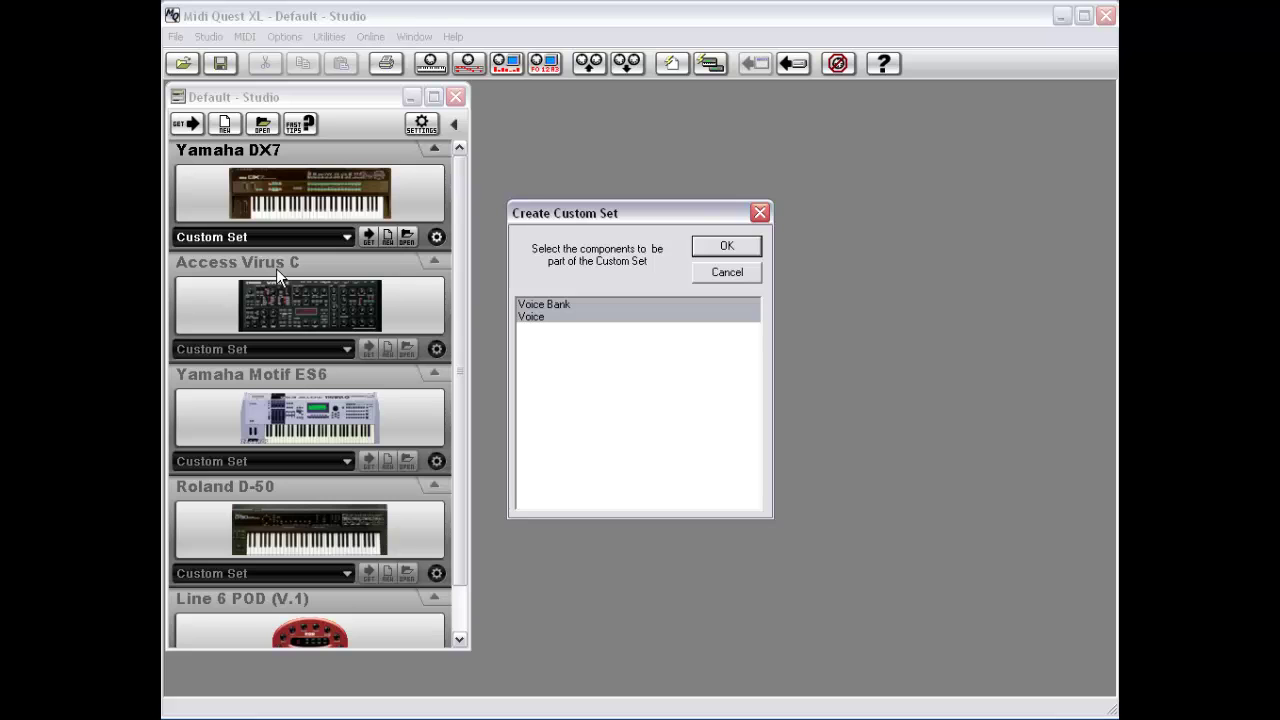
{"action": "left_click", "coordinate": [726, 276]}
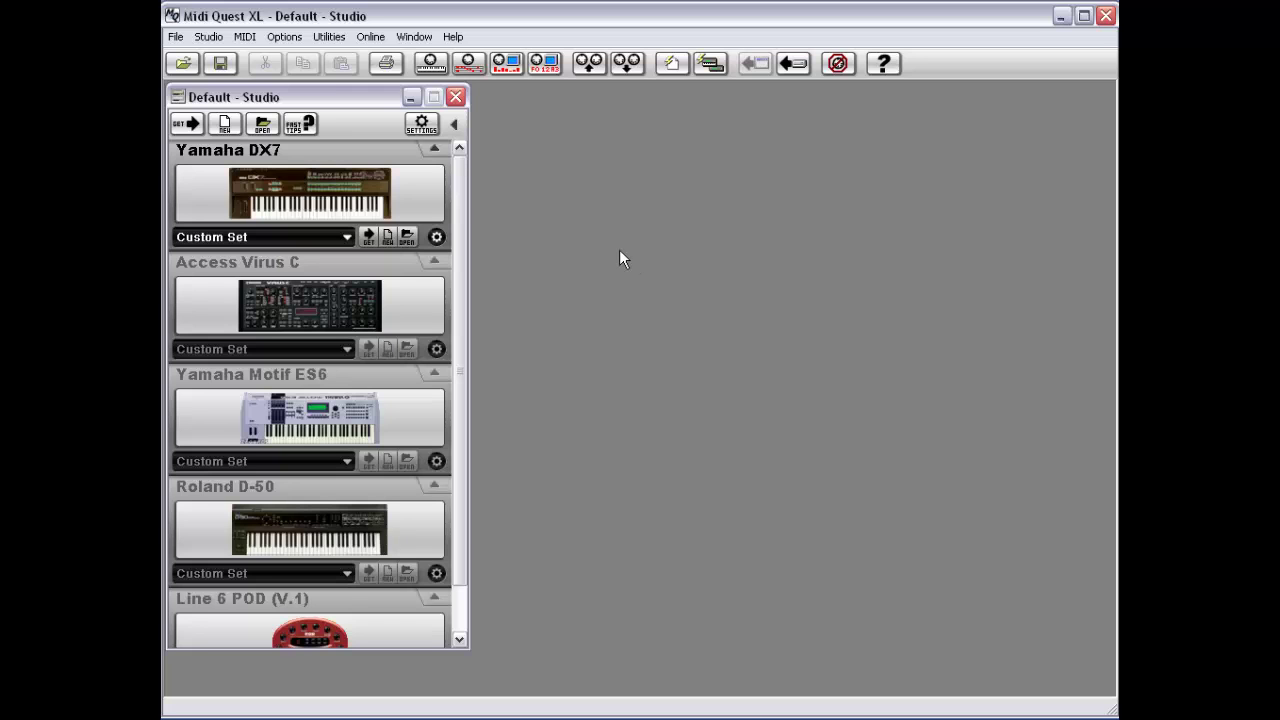
Check the Yamaha DX7's set options and the individual components offered for the Yamaha Motif ES6.
{"action": "left_click", "coordinate": [266, 231]}
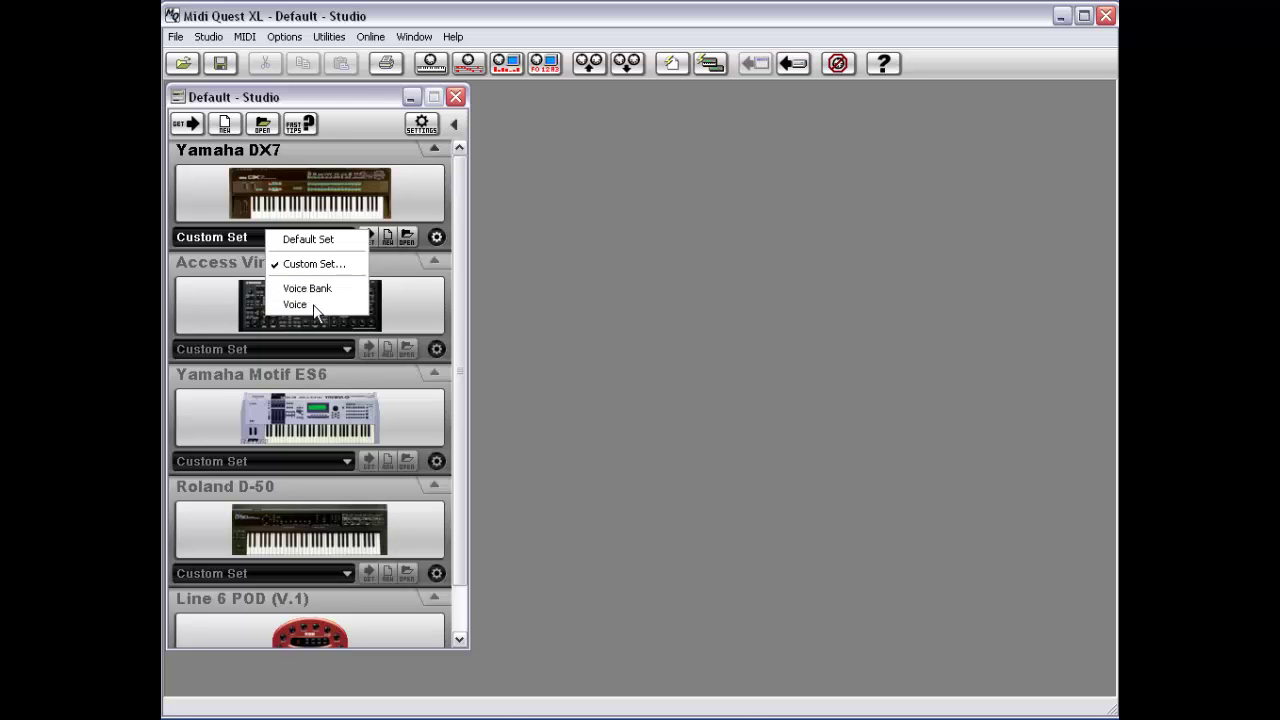
{"action": "left_click", "coordinate": [284, 459]}
{"action": "left_click", "coordinate": [284, 459]}
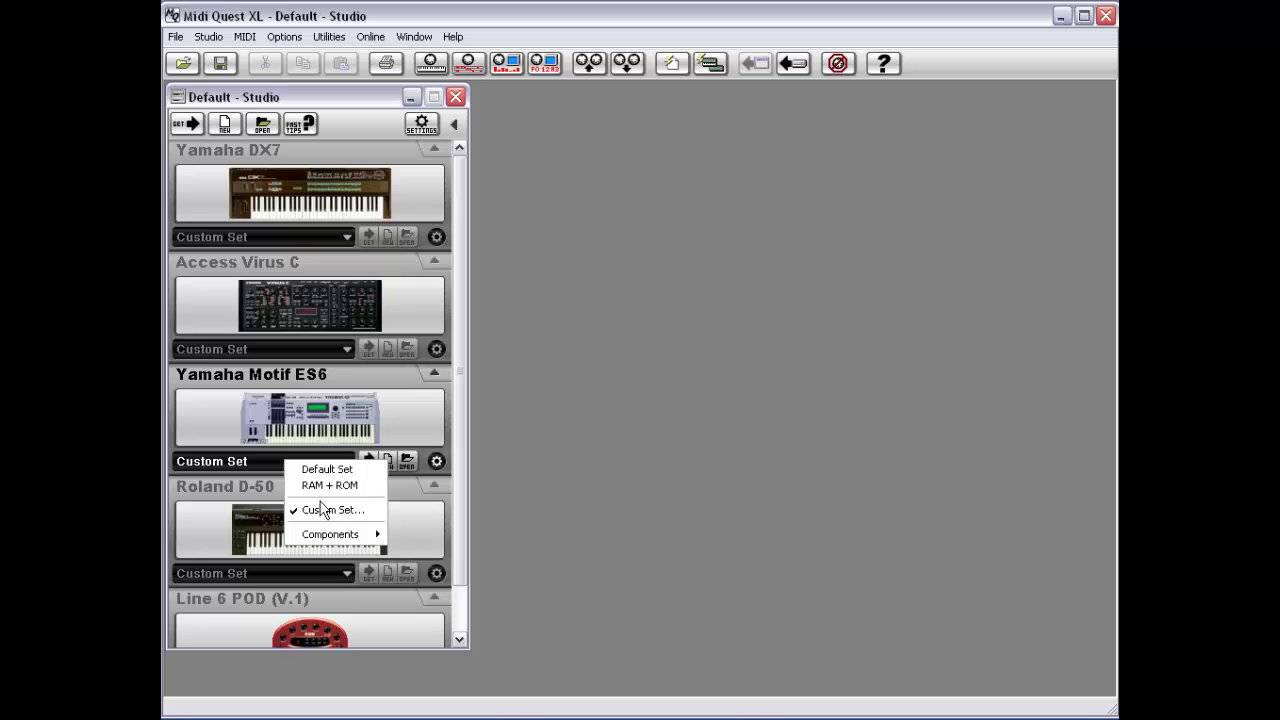
{"action": "mouse_move", "coordinate": [326, 540]}
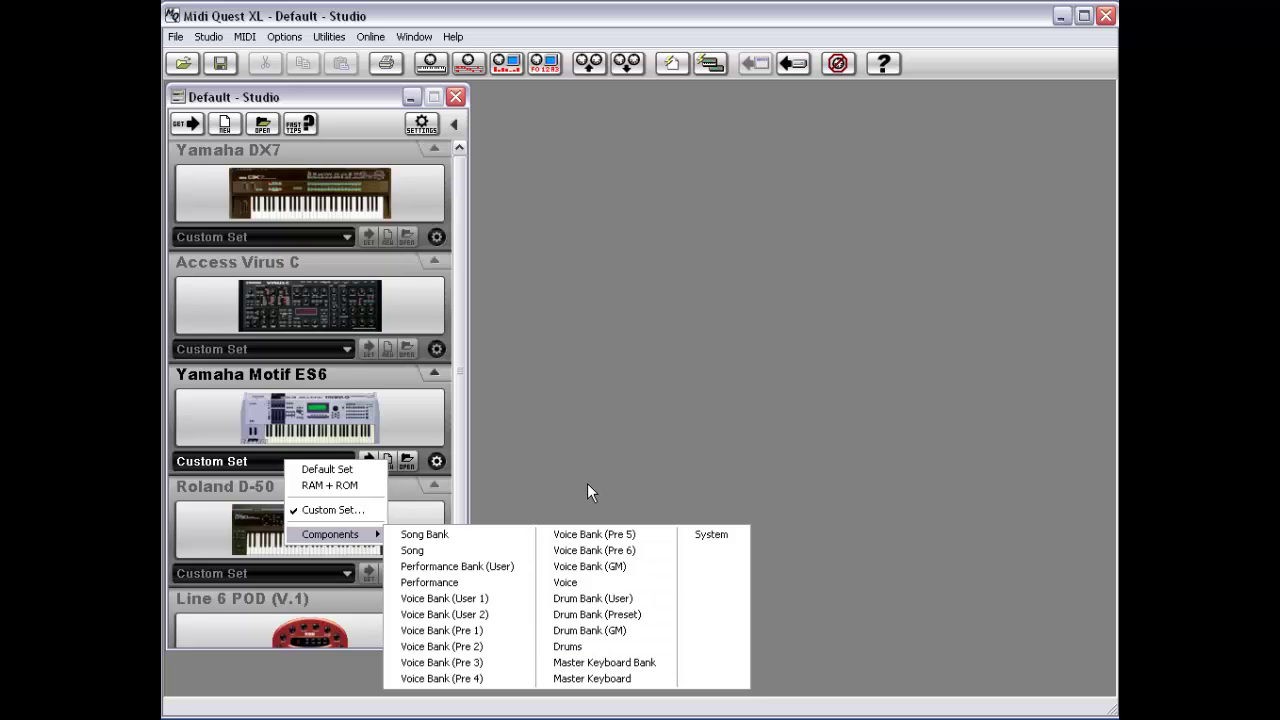
{"action": "left_click", "coordinate": [561, 474]}
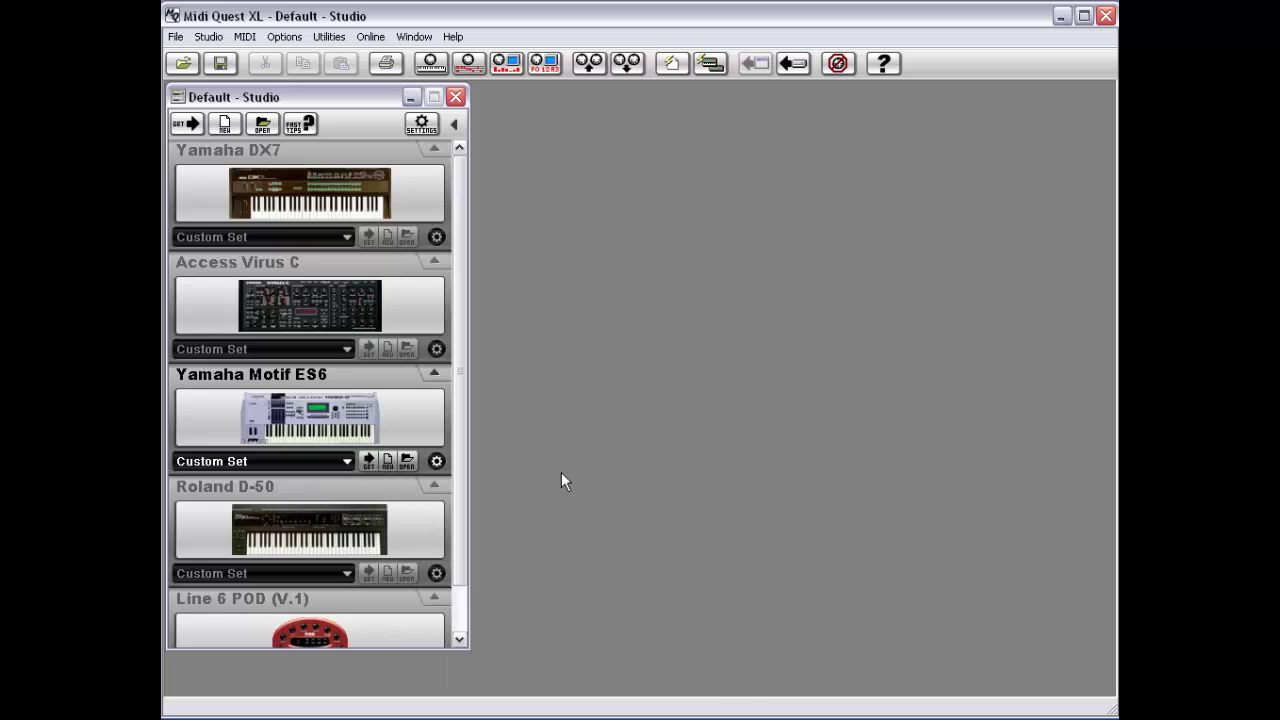
Open the Access Virus c definition in the Instrument Creator and widen the window to show all its settings.
{"action": "left_click", "coordinate": [708, 63]}
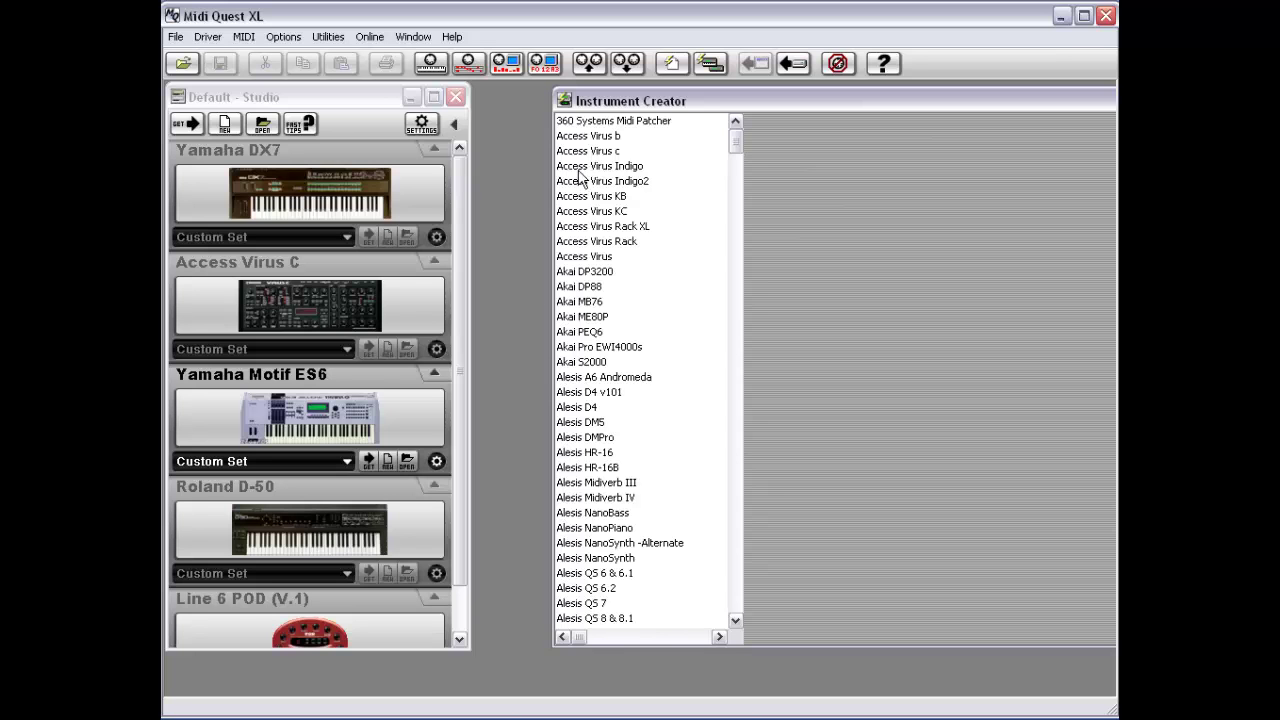
{"action": "left_click", "coordinate": [600, 151]}
{"action": "left_click_drag", "start_coordinate": [554, 246], "coordinate": [368, 246]}
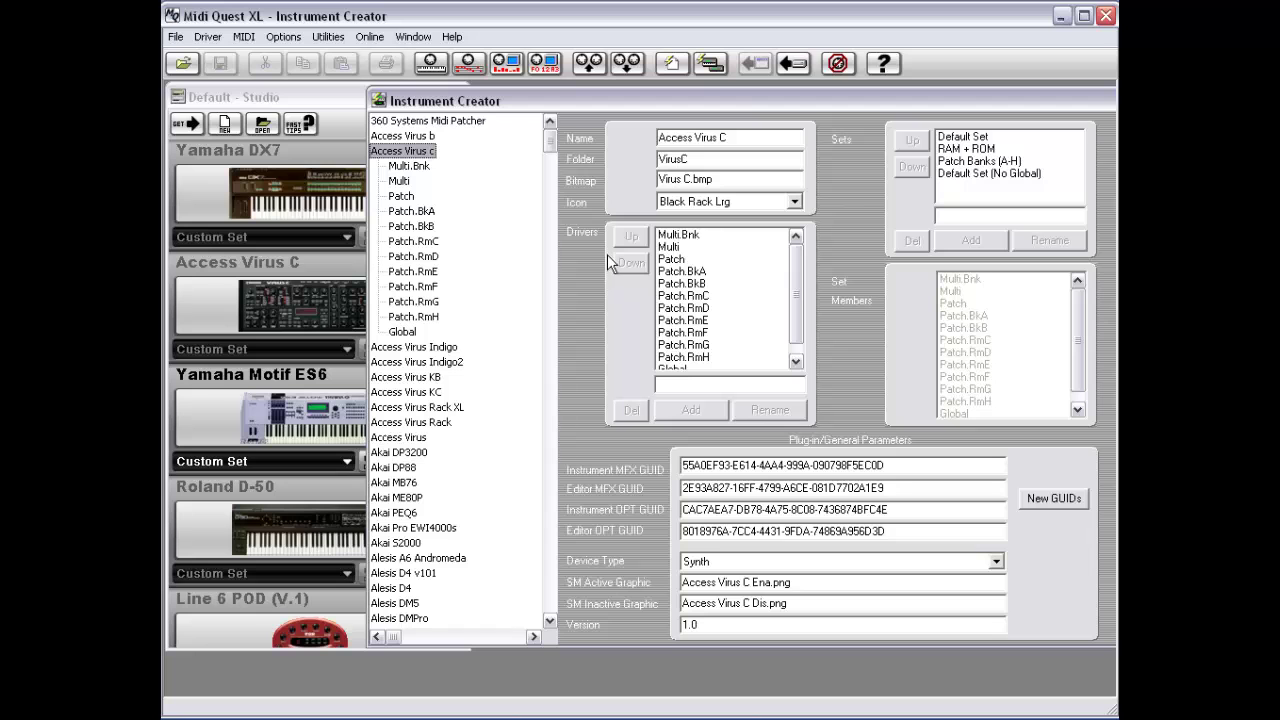
Examine the members of the Access Virus C sets Default Set, RAM + ROM, Patch Banks (A-H) and Default Set (No Global).
{"action": "left_click", "coordinate": [962, 137]}
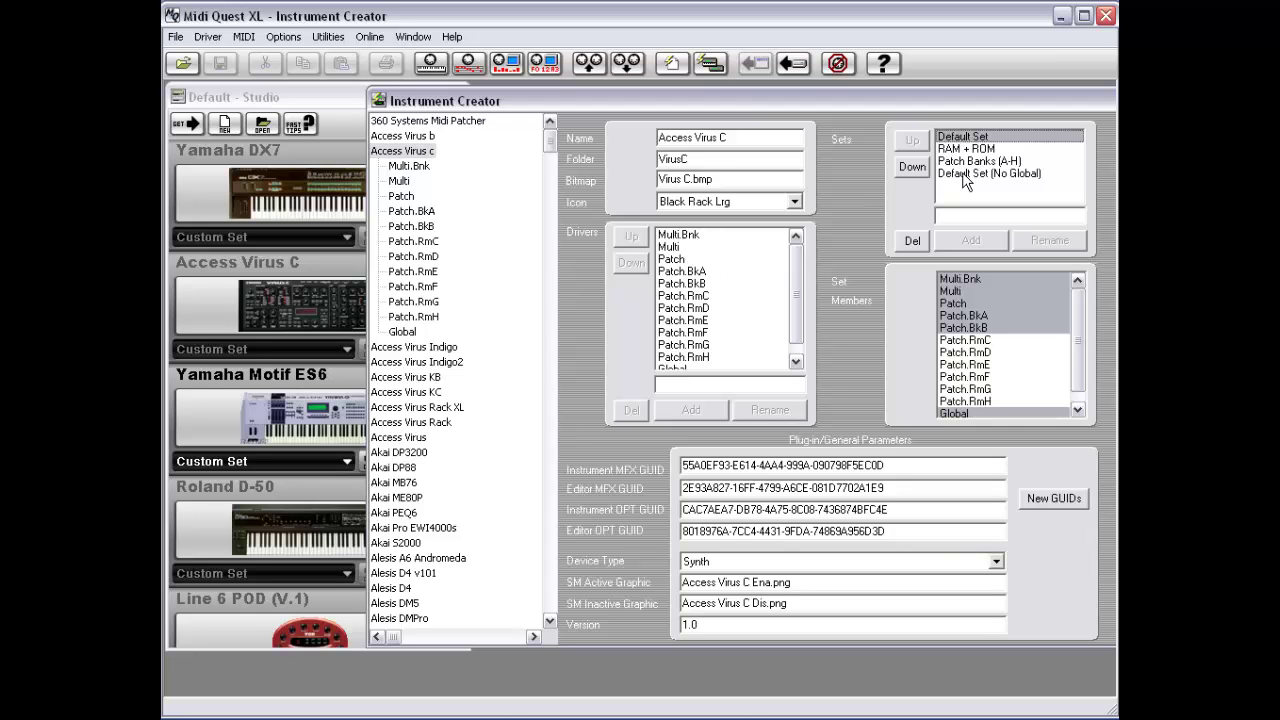
{"action": "left_click", "coordinate": [965, 174]}
{"action": "left_click", "coordinate": [965, 161]}
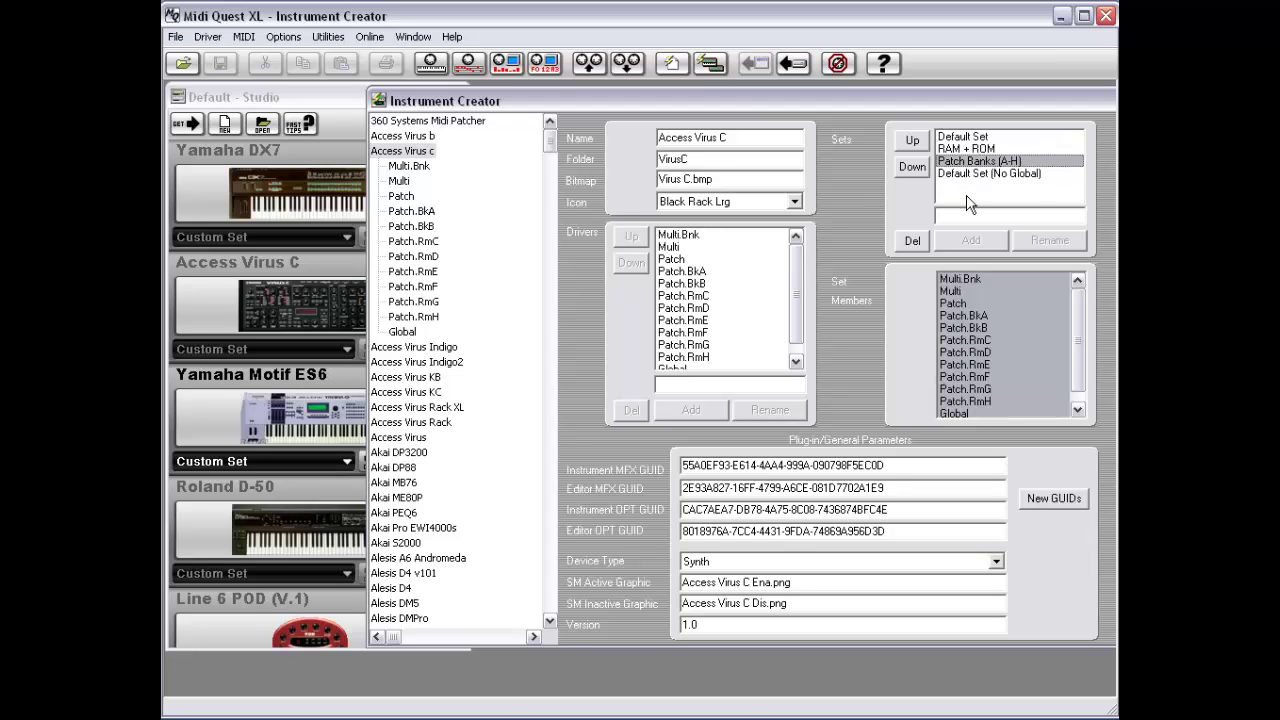
{"action": "left_click", "coordinate": [966, 149]}
{"action": "left_click", "coordinate": [965, 137]}
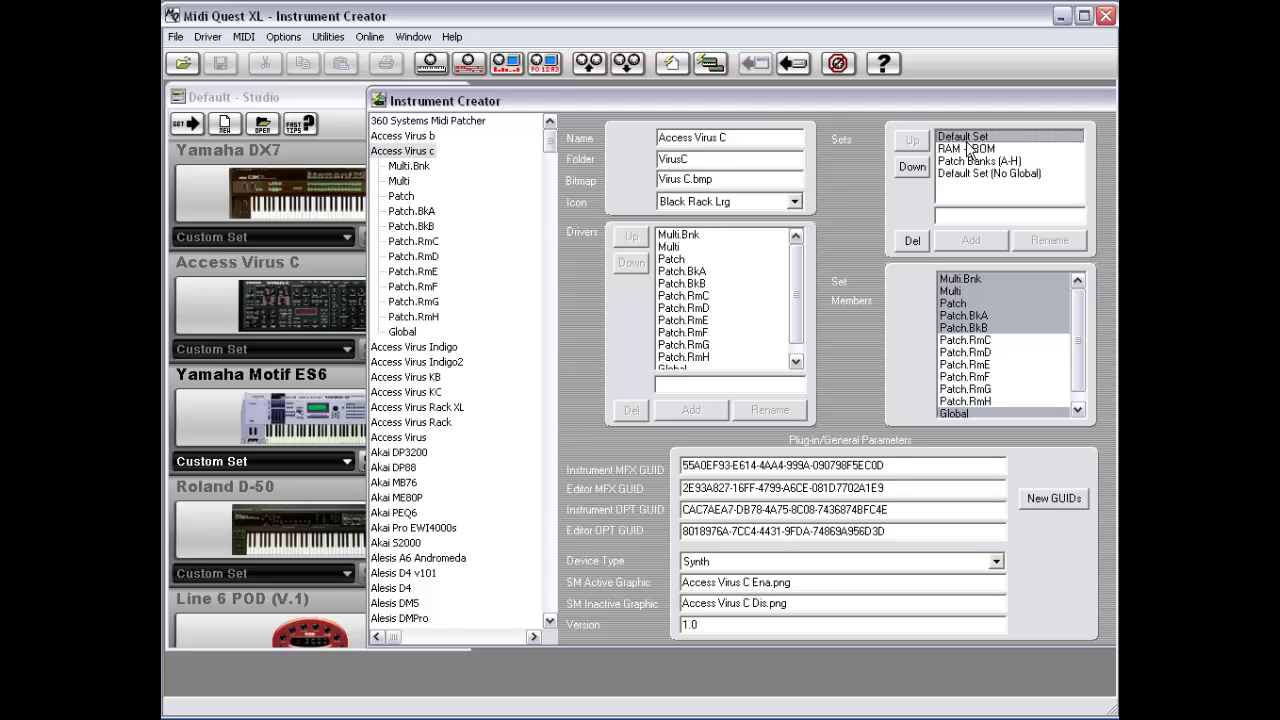
{"action": "left_click", "coordinate": [975, 149]}
{"action": "scroll", "coordinate": [983, 370], "scroll_direction": "down", "scroll_amount": 2}
{"action": "left_click_drag", "start_coordinate": [1081, 366], "coordinate": [1068, 294]}
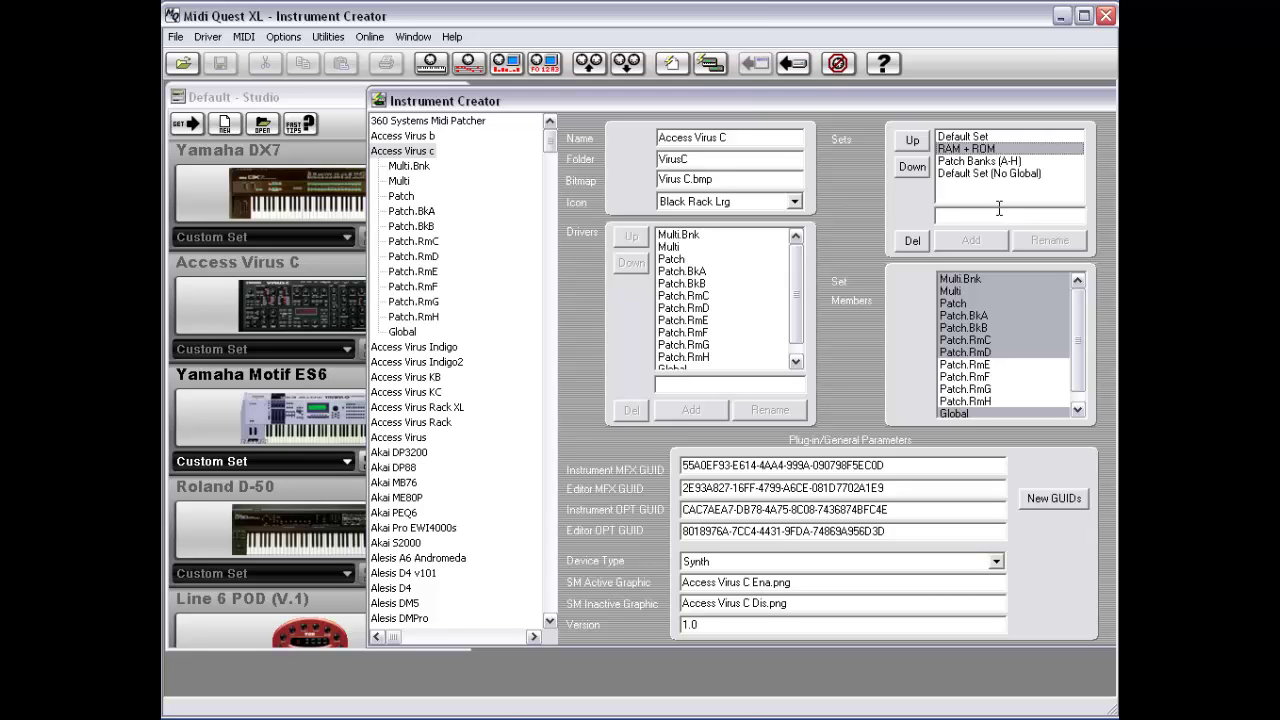
Add a set named "New Set" to the Access Virus C and select it for editing.
{"action": "left_click", "coordinate": [960, 216]}
{"action": "type", "text": "New Set"}
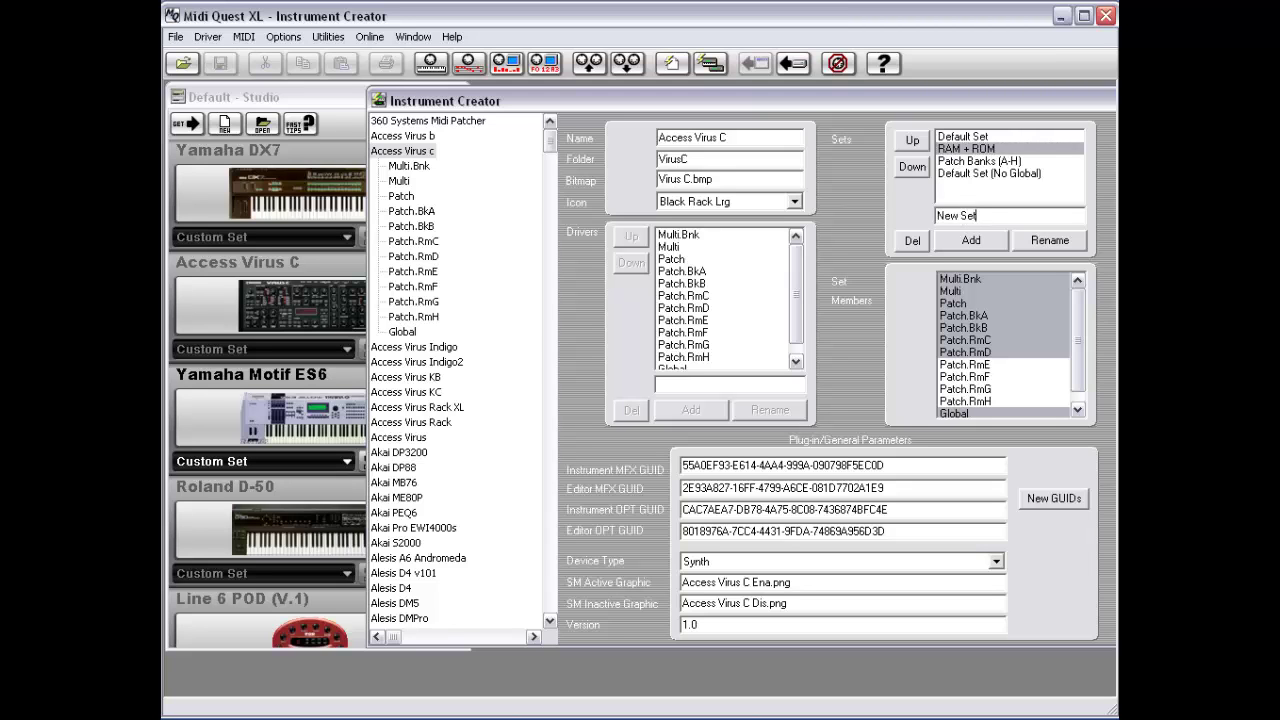
{"action": "left_click", "coordinate": [968, 242]}
{"action": "left_click", "coordinate": [965, 186]}
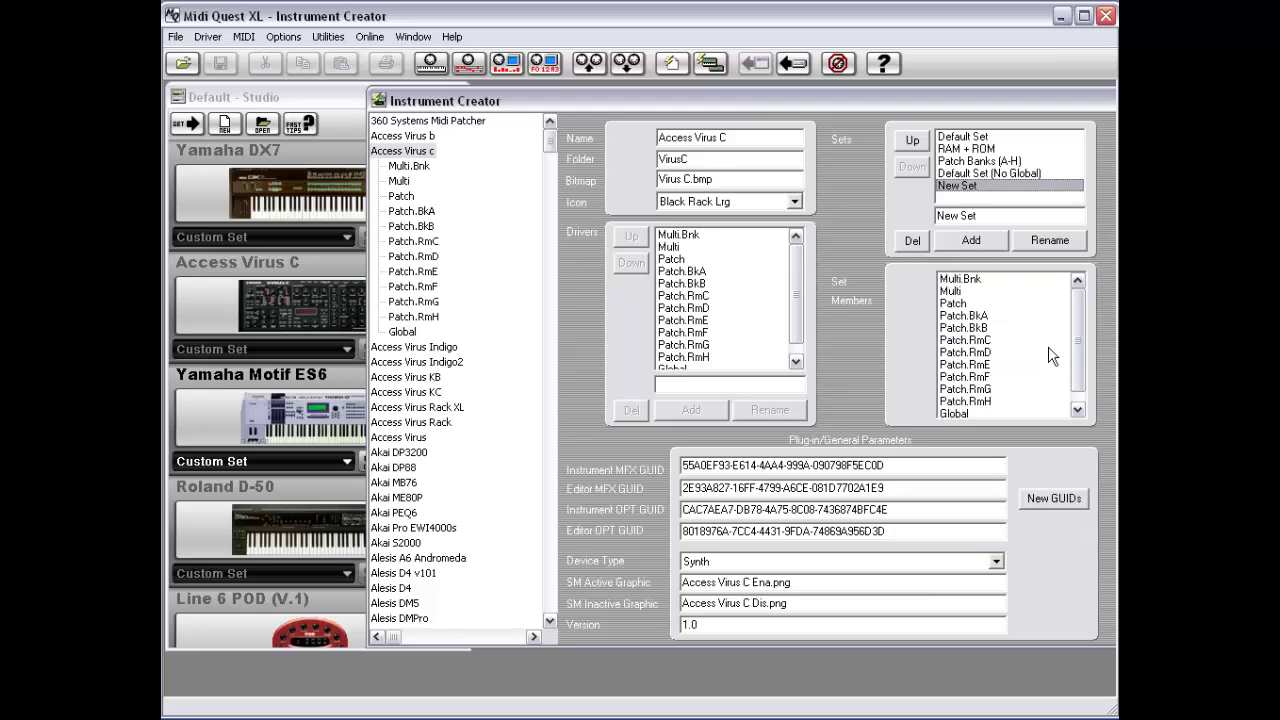
Make Multi.Bnk, Patch.BkA, Patch.RmC, Patch.RmE and Patch.RmG members of "New Set".
{"action": "left_click", "coordinate": [993, 316]}
{"action": "left_click", "coordinate": [993, 340]}
{"action": "left_click", "coordinate": [994, 364]}
{"action": "left_click", "coordinate": [995, 389]}
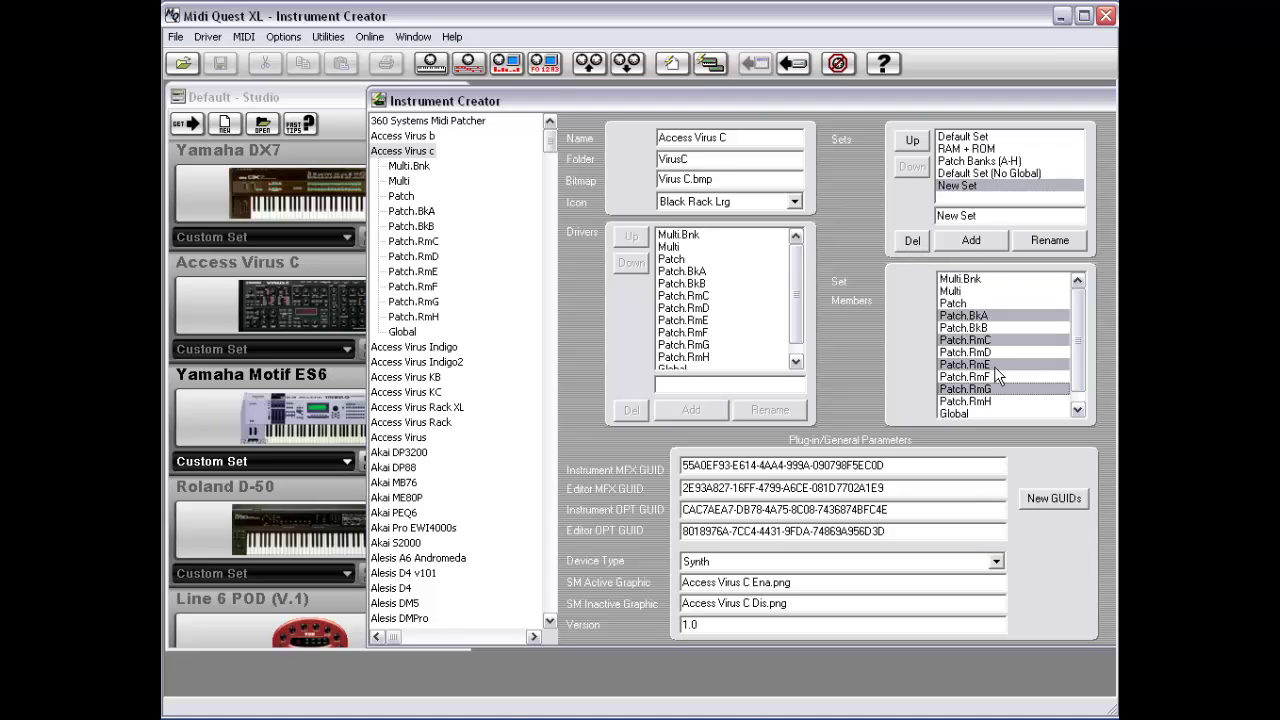
{"action": "left_click", "coordinate": [995, 280]}
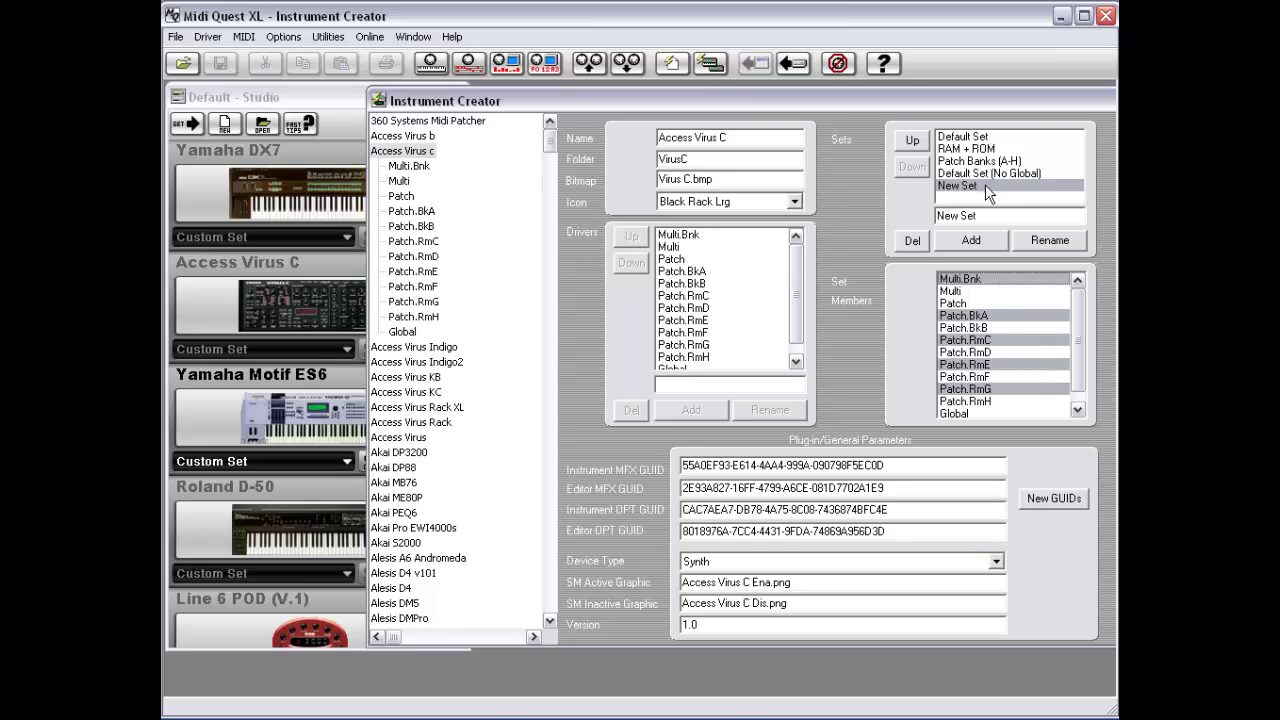
Delete "New Set" from the Access Virus C's sets and close the Instrument Creator.
{"action": "left_click", "coordinate": [913, 242]}
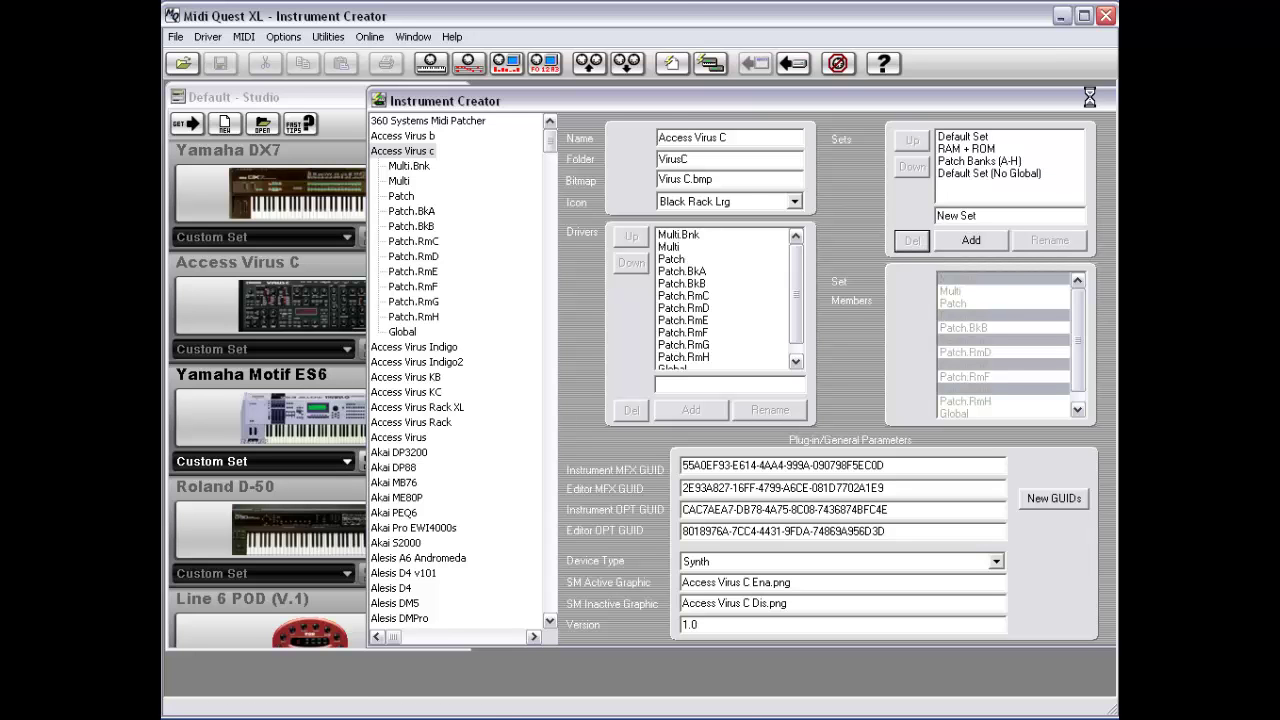
{"action": "left_click_drag", "start_coordinate": [366, 292], "coordinate": [492, 289]}
{"action": "left_click_drag", "start_coordinate": [750, 100], "coordinate": [646, 105]}
{"action": "double_click", "coordinate": [398, 108]}
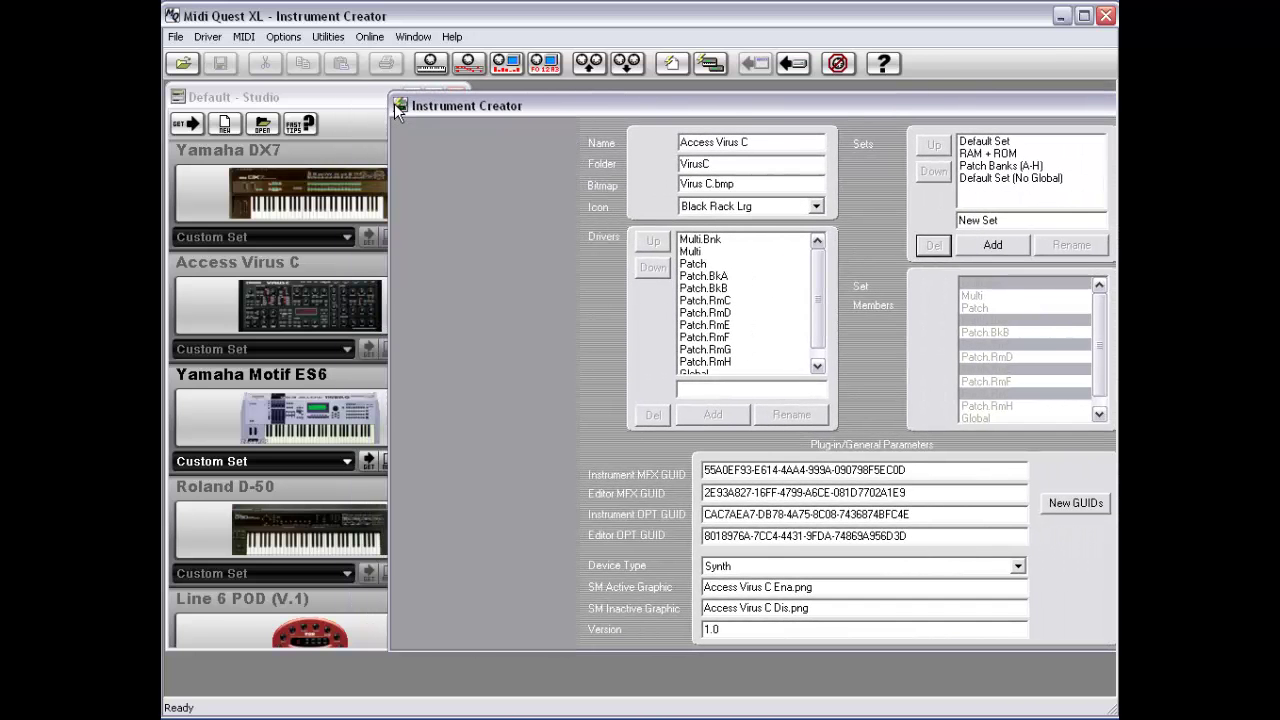
Try leaving Voice Bank out of the Yamaha DX7's custom set, and cancel the change.
{"action": "left_click", "coordinate": [265, 178]}
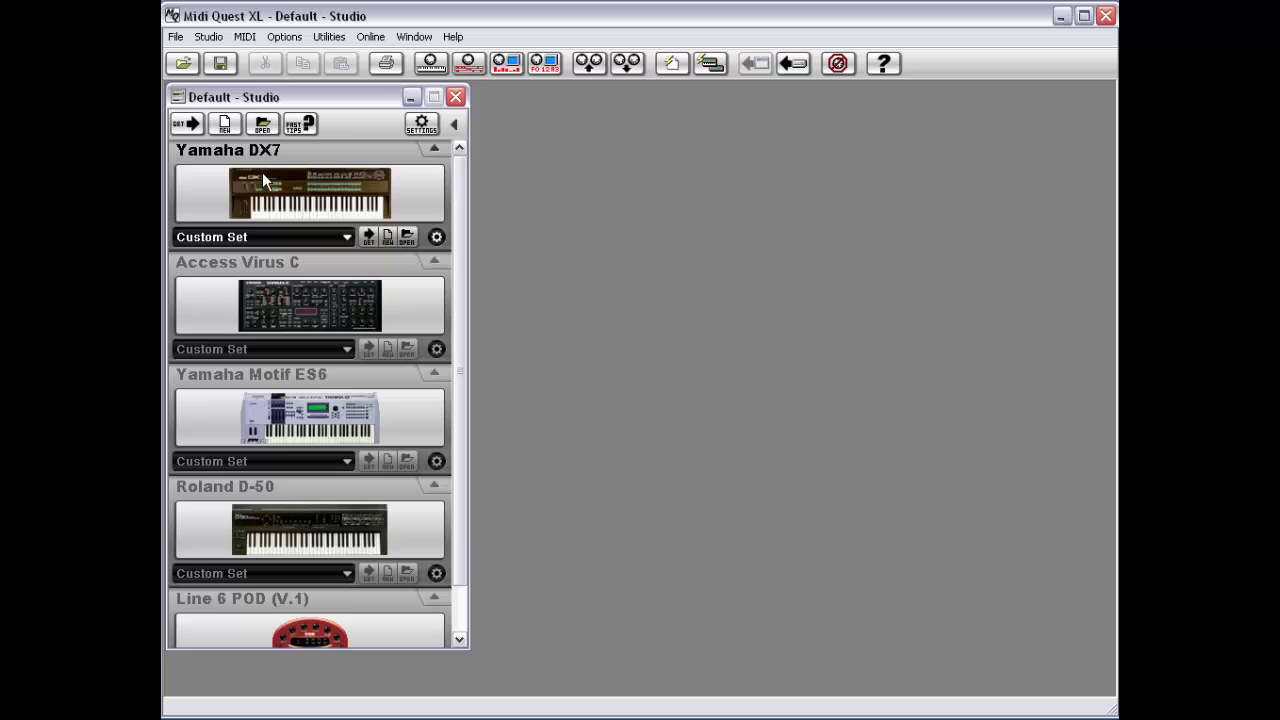
{"action": "left_click", "coordinate": [278, 316]}
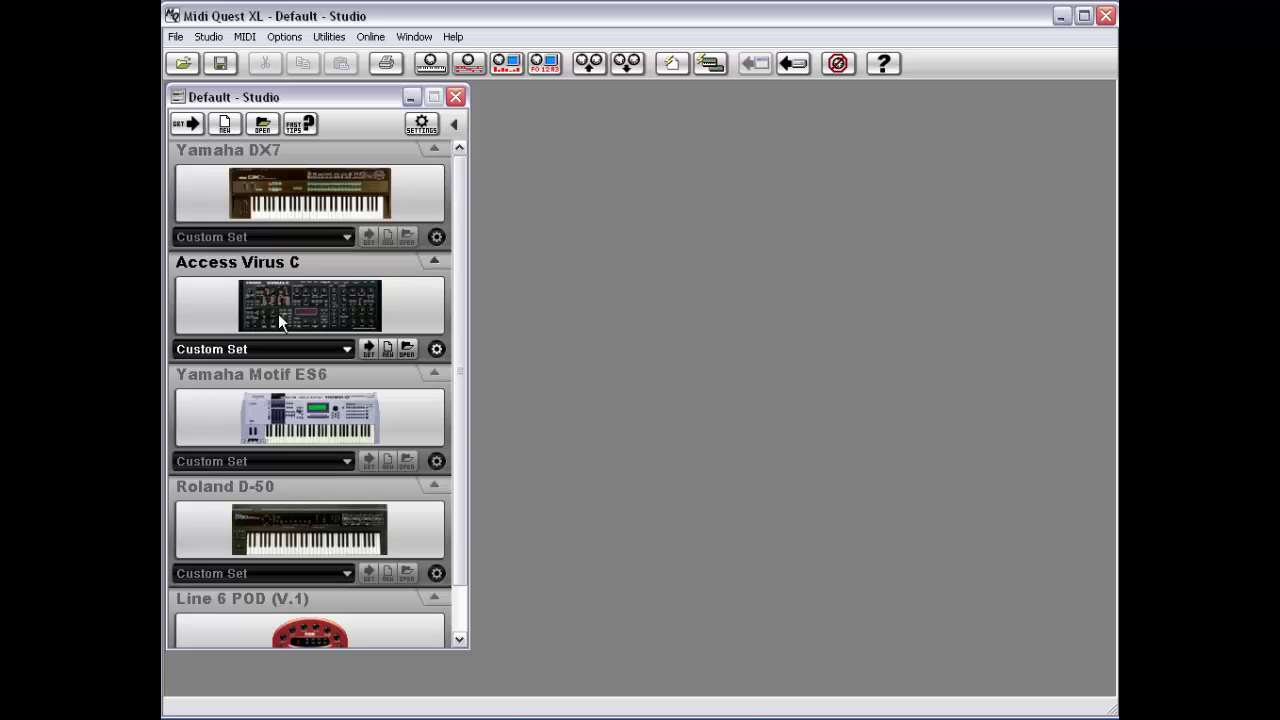
{"action": "left_click", "coordinate": [325, 206]}
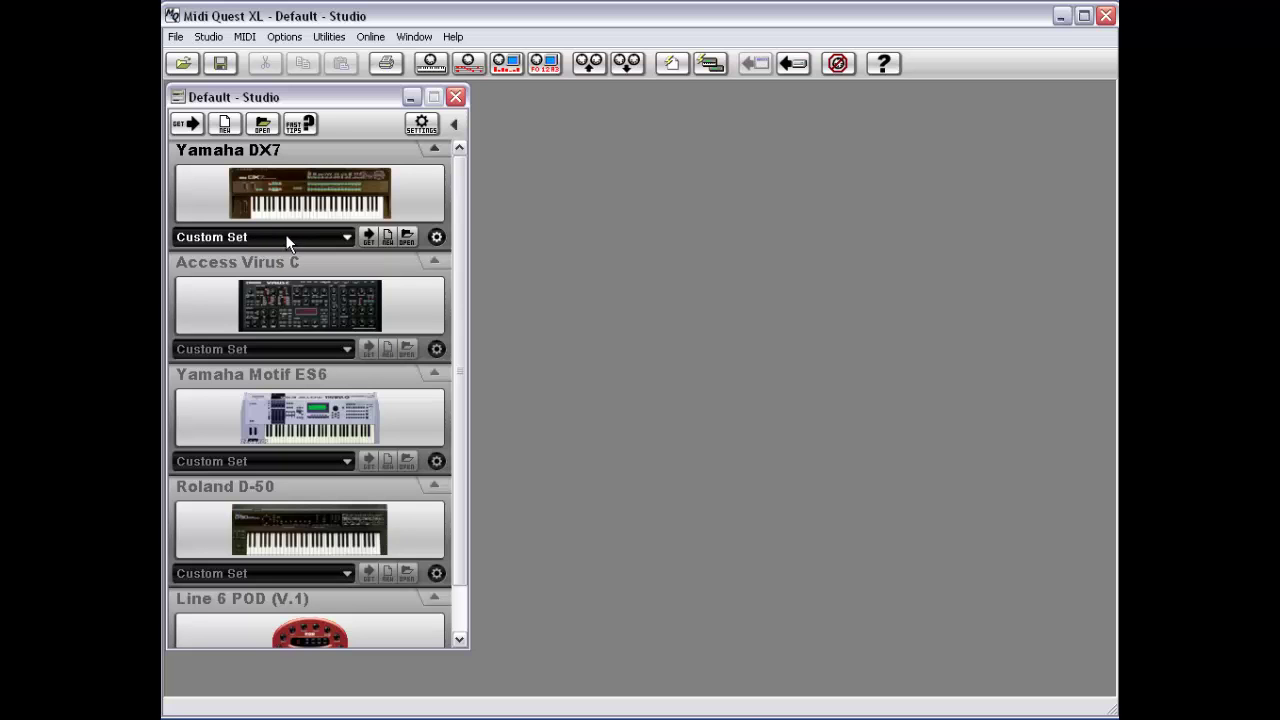
{"action": "left_click", "coordinate": [286, 235]}
{"action": "left_click", "coordinate": [316, 270]}
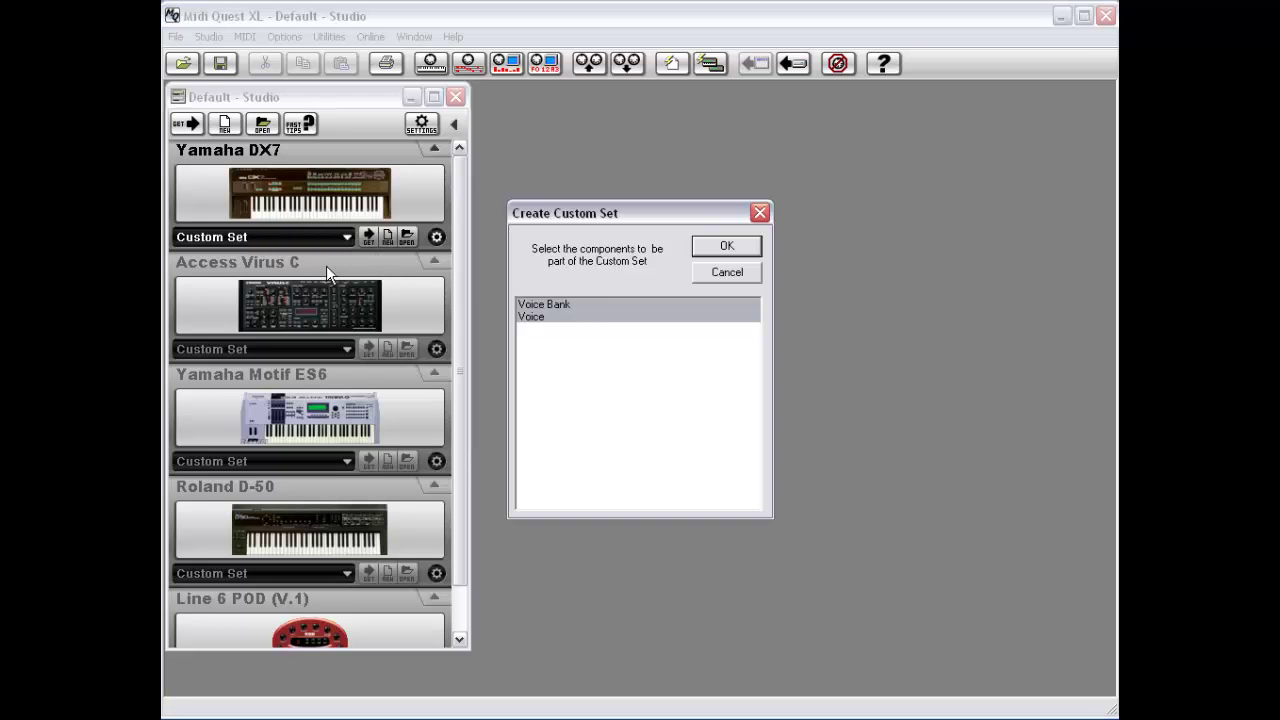
{"action": "left_click", "coordinate": [589, 302]}
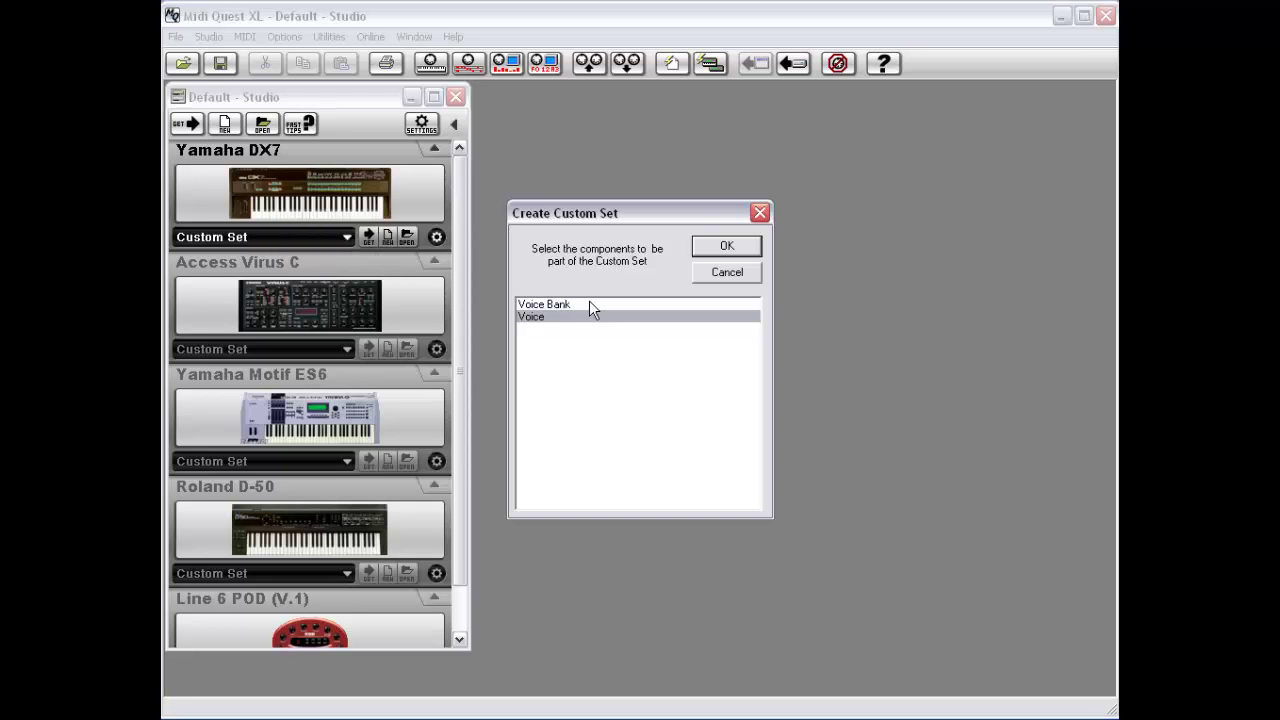
{"action": "left_click", "coordinate": [726, 272]}
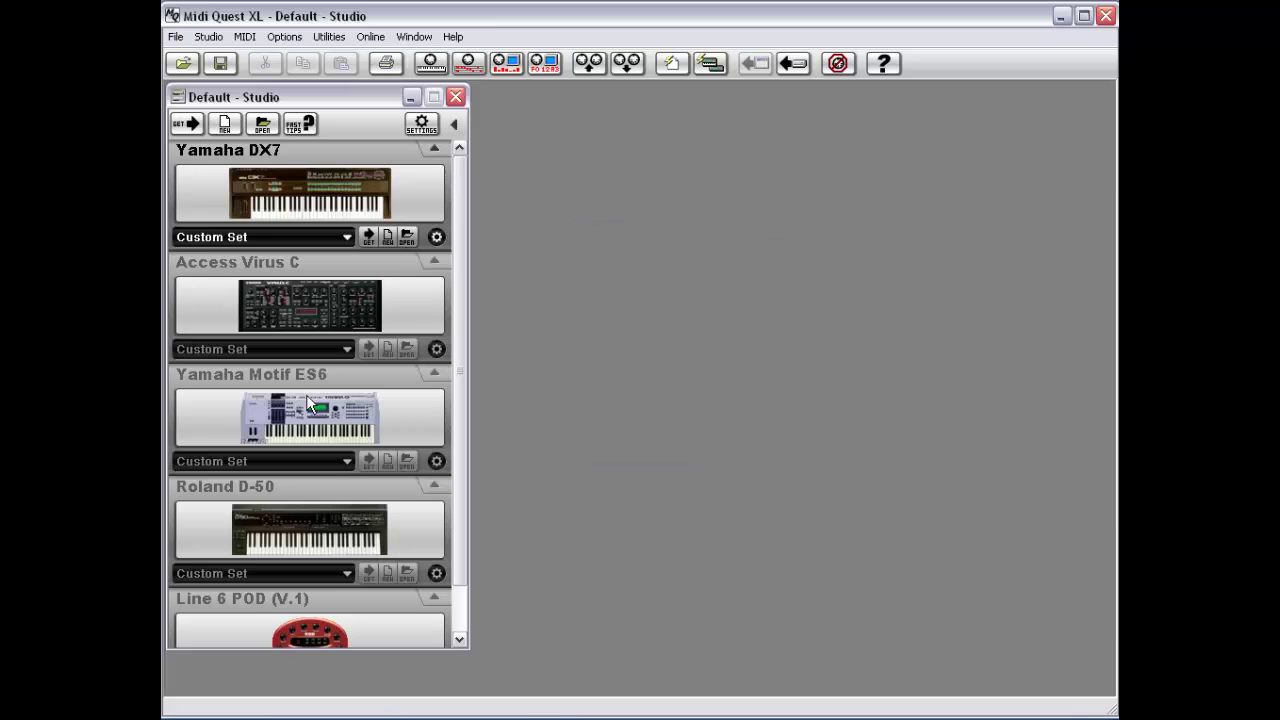
Exclude Voice Banks User 1, User 2, Pre 1, Pre 4 and Pre 6 from the Yamaha Motif ES6's custom set.
{"action": "left_click", "coordinate": [278, 460]}
{"action": "left_click", "coordinate": [344, 512]}
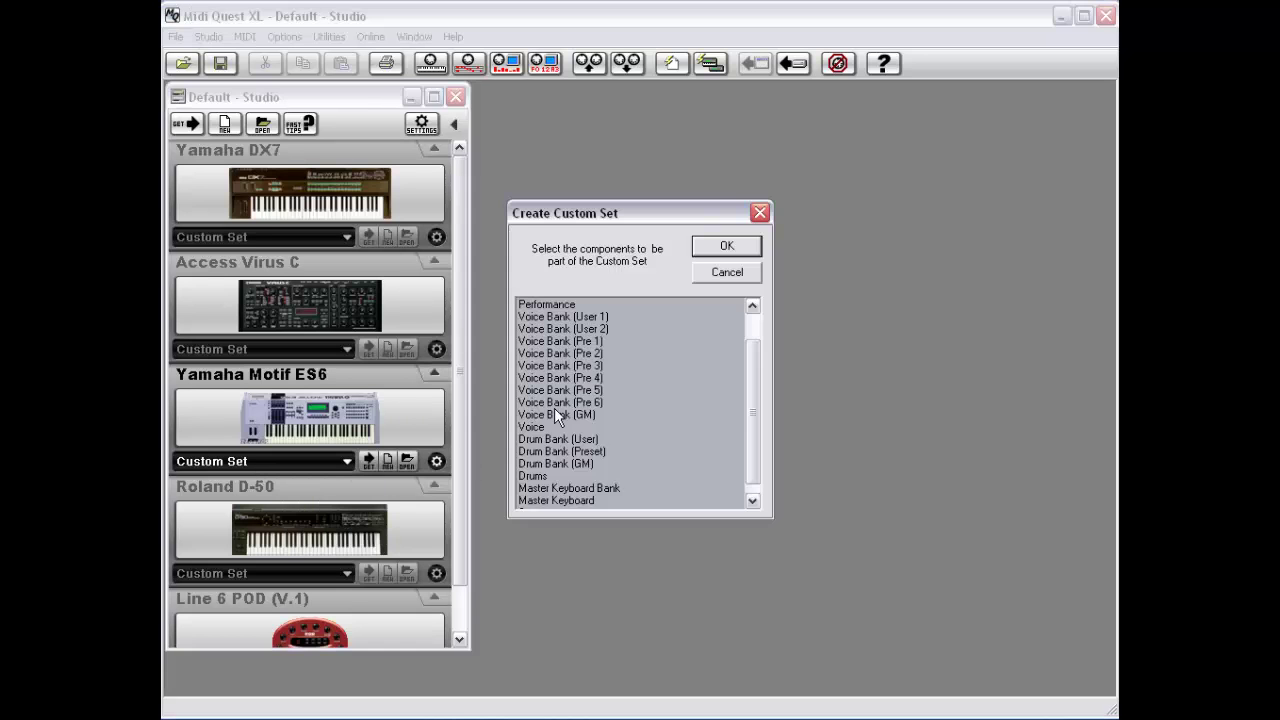
{"action": "left_click", "coordinate": [613, 318]}
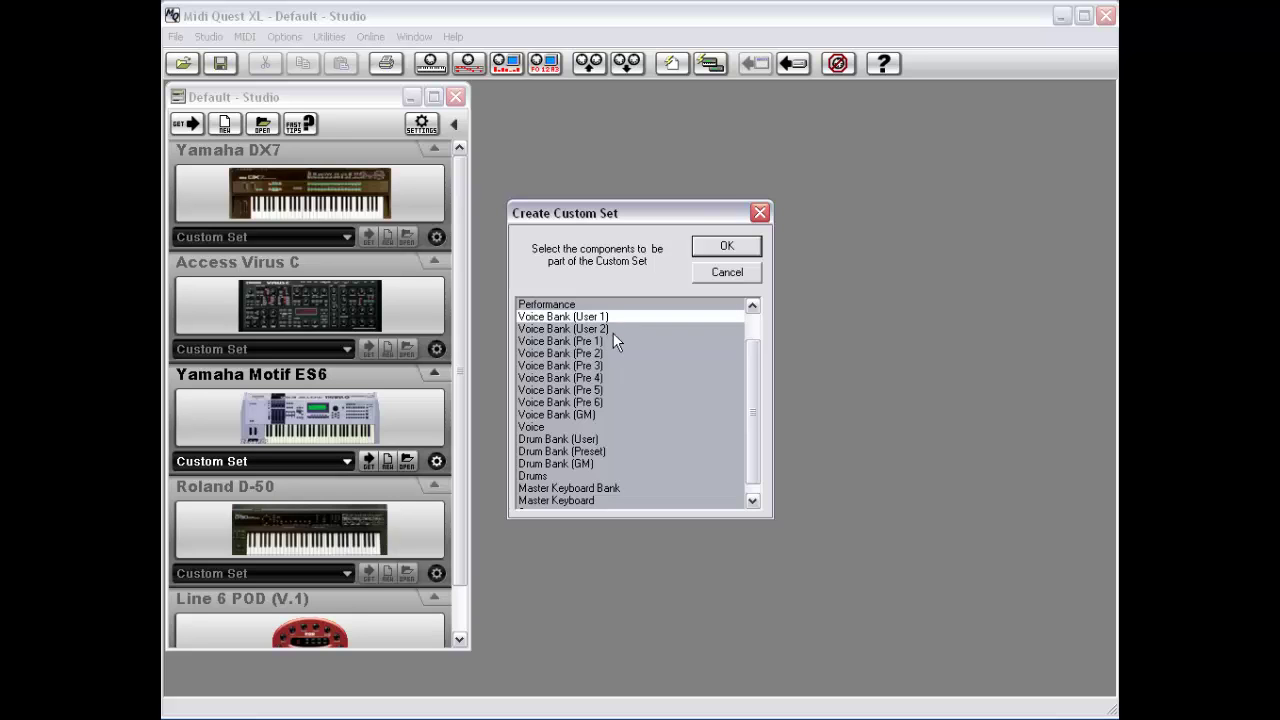
{"action": "left_click", "coordinate": [613, 329]}
{"action": "left_click", "coordinate": [613, 402]}
{"action": "left_click", "coordinate": [617, 378]}
{"action": "left_click", "coordinate": [615, 341]}
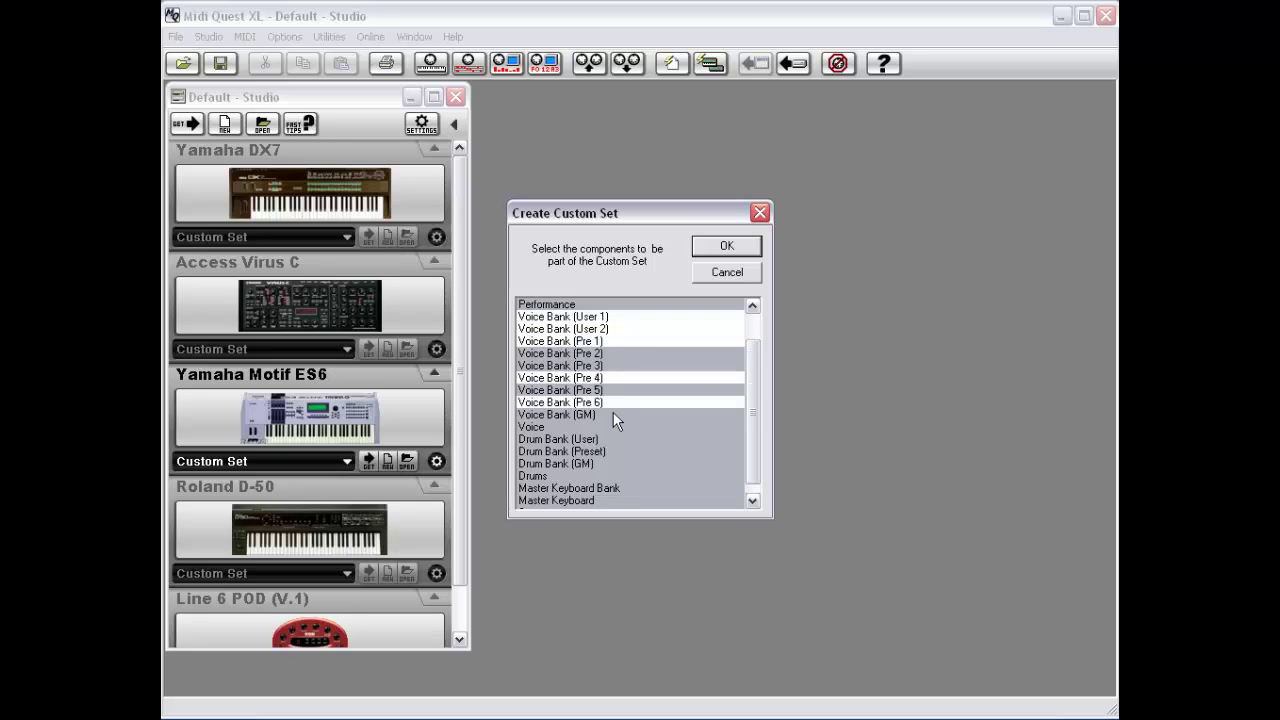
Exclude Drum Bank (User), Drum Bank (GM) and Master Keyboard Bank as well, and confirm the Motif ES6's custom set.
{"action": "left_click", "coordinate": [605, 465]}
{"action": "left_click", "coordinate": [607, 489]}
{"action": "left_click", "coordinate": [621, 439]}
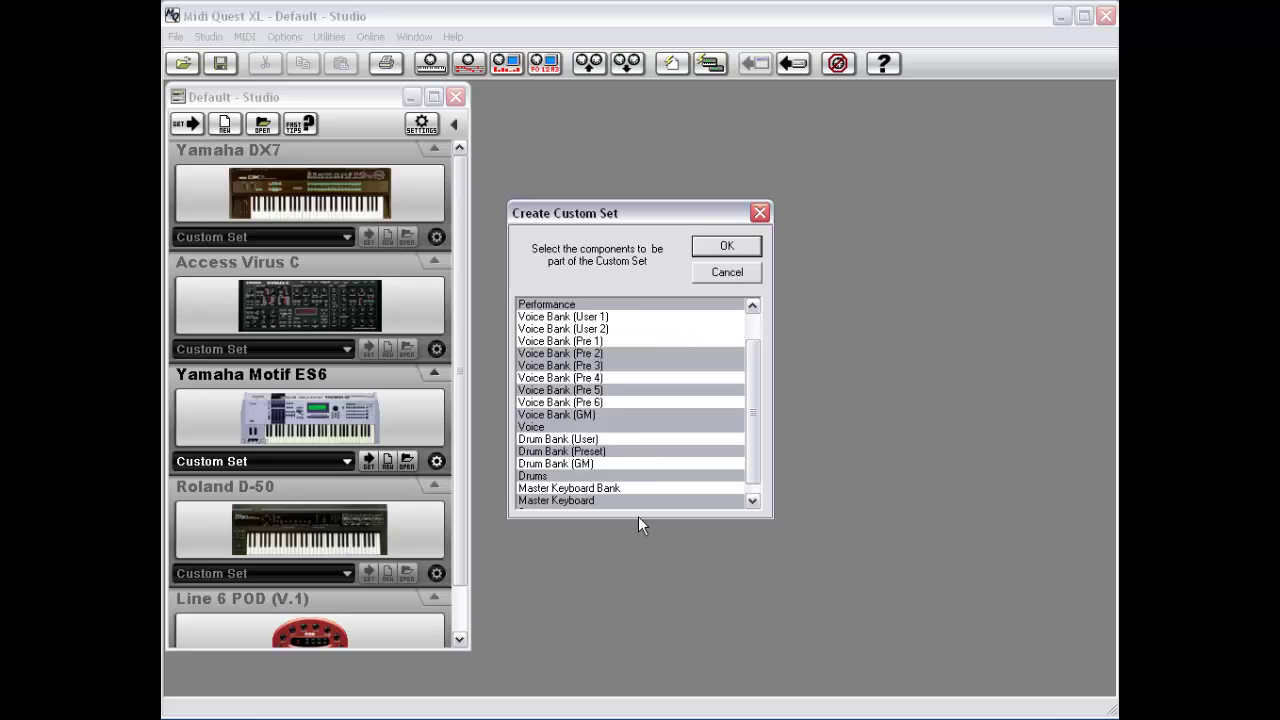
{"action": "left_click_drag", "start_coordinate": [752, 379], "coordinate": [753, 322]}
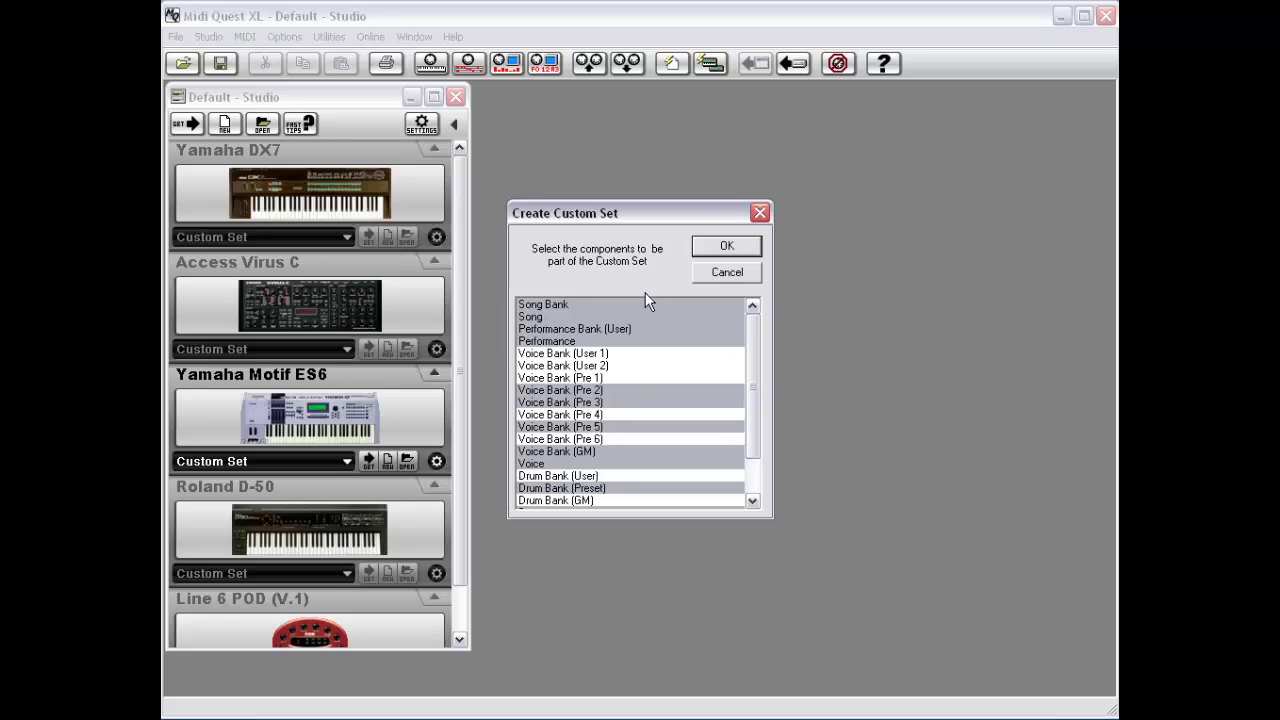
{"action": "left_click", "coordinate": [727, 252]}
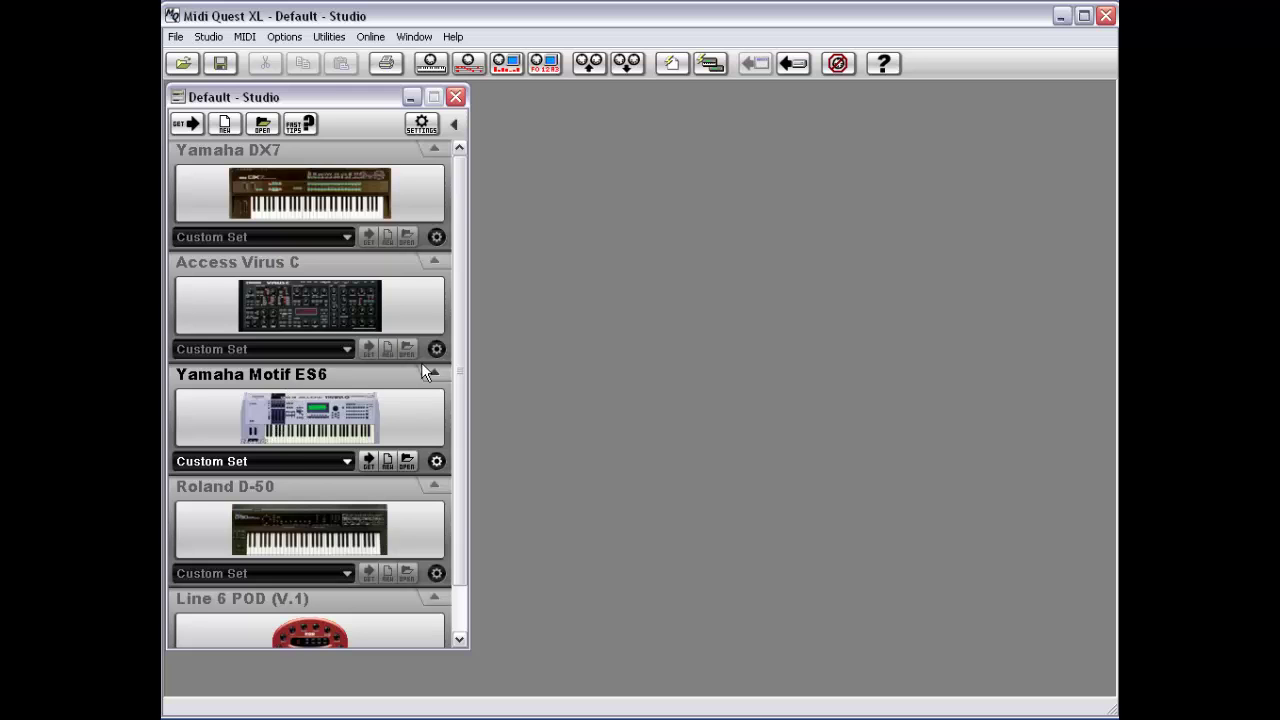
Review the components included in the Yamaha Motif ES6's edited custom set without changing them.
{"action": "left_click", "coordinate": [297, 459]}
{"action": "left_click", "coordinate": [332, 502]}
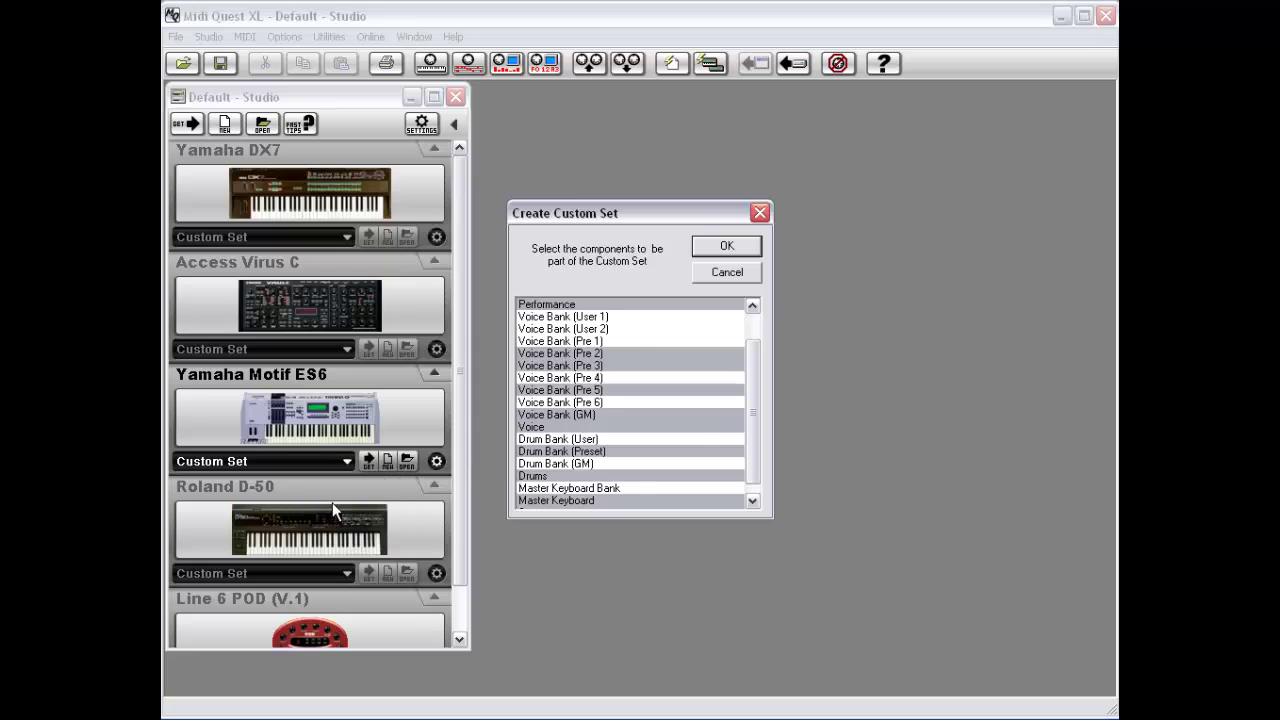
{"action": "mouse_move", "coordinate": [751, 383]}
{"action": "left_mouse_down"}
{"action": "mouse_move", "coordinate": [752, 404]}
{"action": "mouse_move", "coordinate": [771, 332]}
{"action": "mouse_move", "coordinate": [757, 434]}
{"action": "mouse_move", "coordinate": [747, 378]}
{"action": "left_mouse_up"}
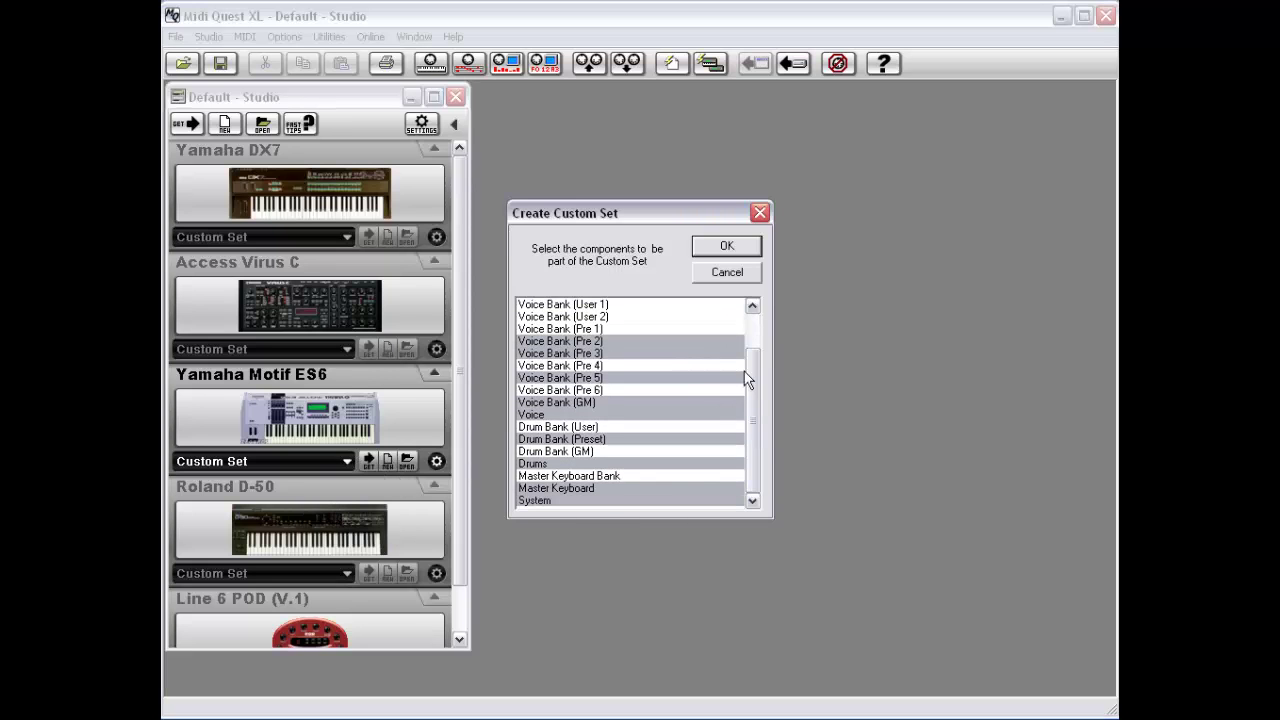
{"action": "left_click", "coordinate": [739, 277]}
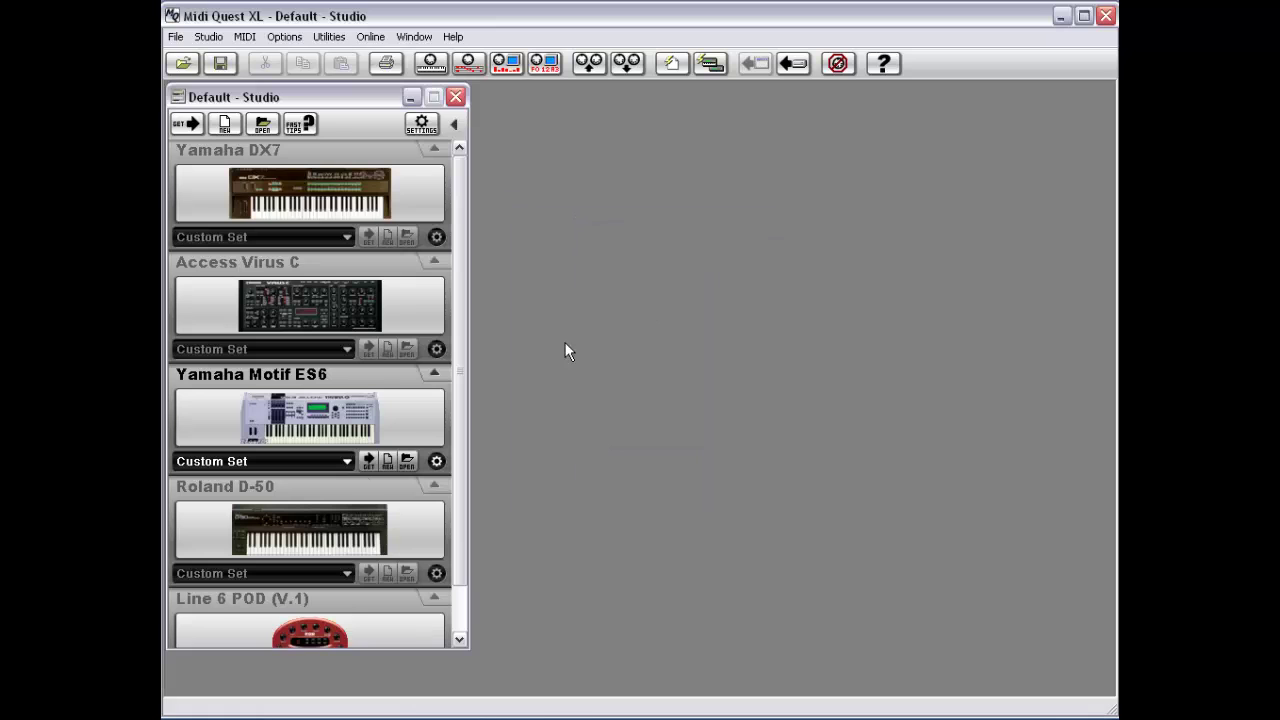
{"action": "left_click", "coordinate": [208, 37]}
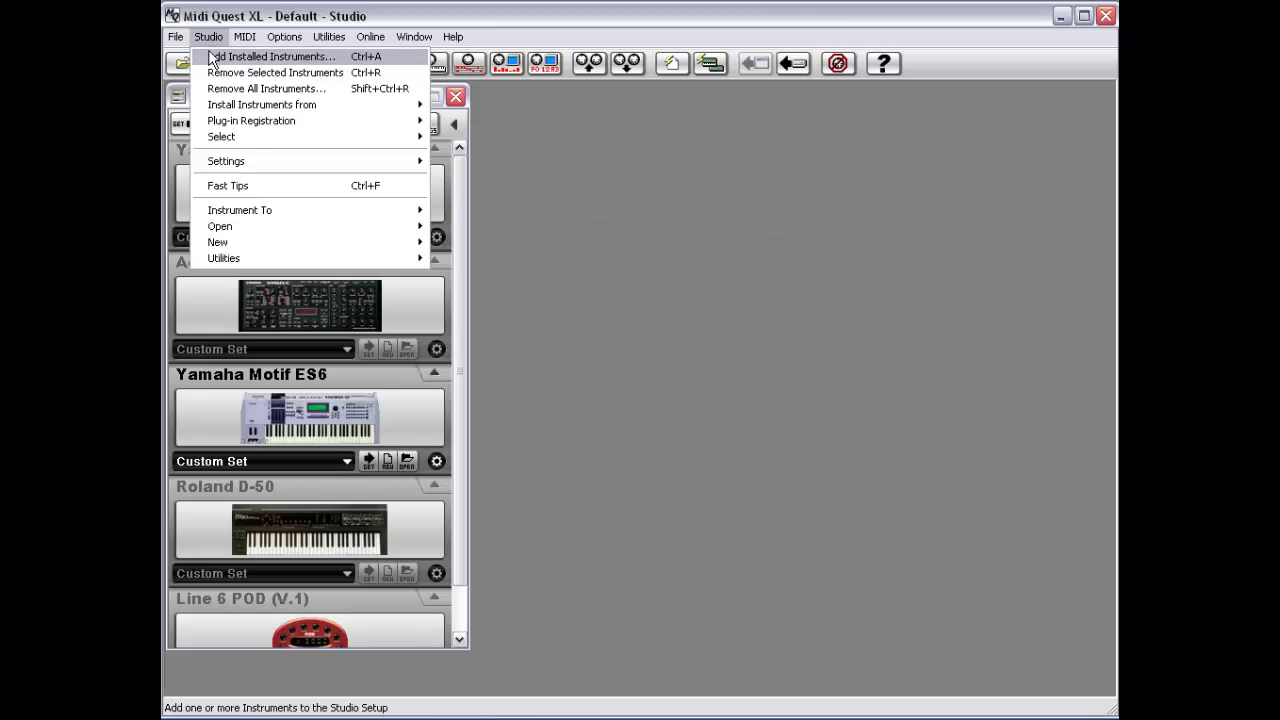
{"action": "mouse_move", "coordinate": [245, 133]}
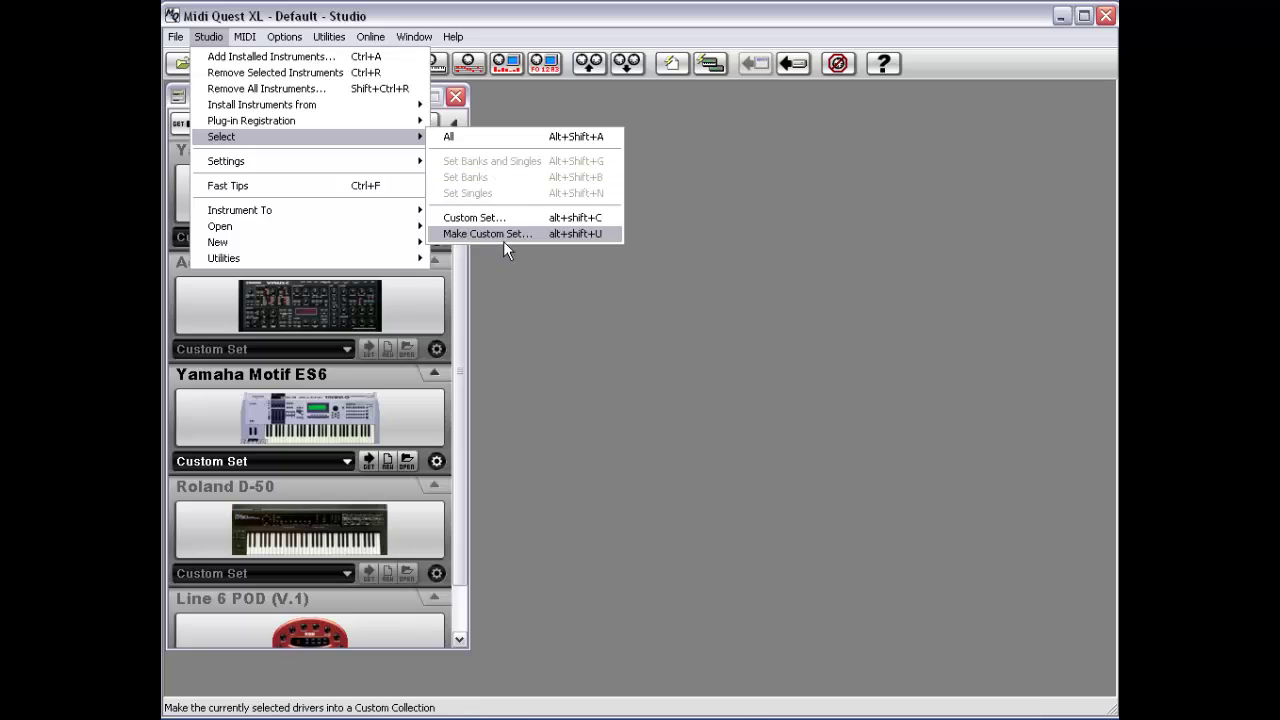
{"action": "mouse_move", "coordinate": [314, 161]}
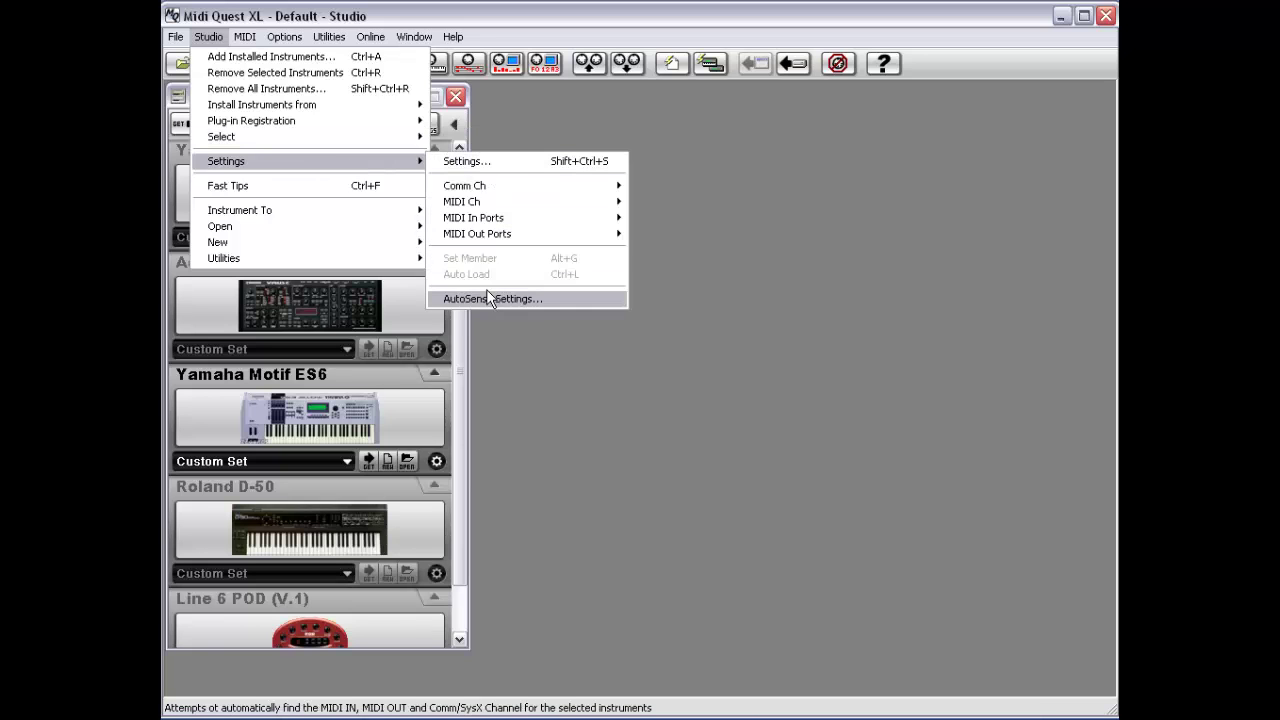
{"action": "left_click", "coordinate": [507, 130]}
Select the Yamaha DX7 in the studio and examine the channel, MIDI port and AutoSense settings options offered for it.
{"action": "left_click", "coordinate": [258, 185]}
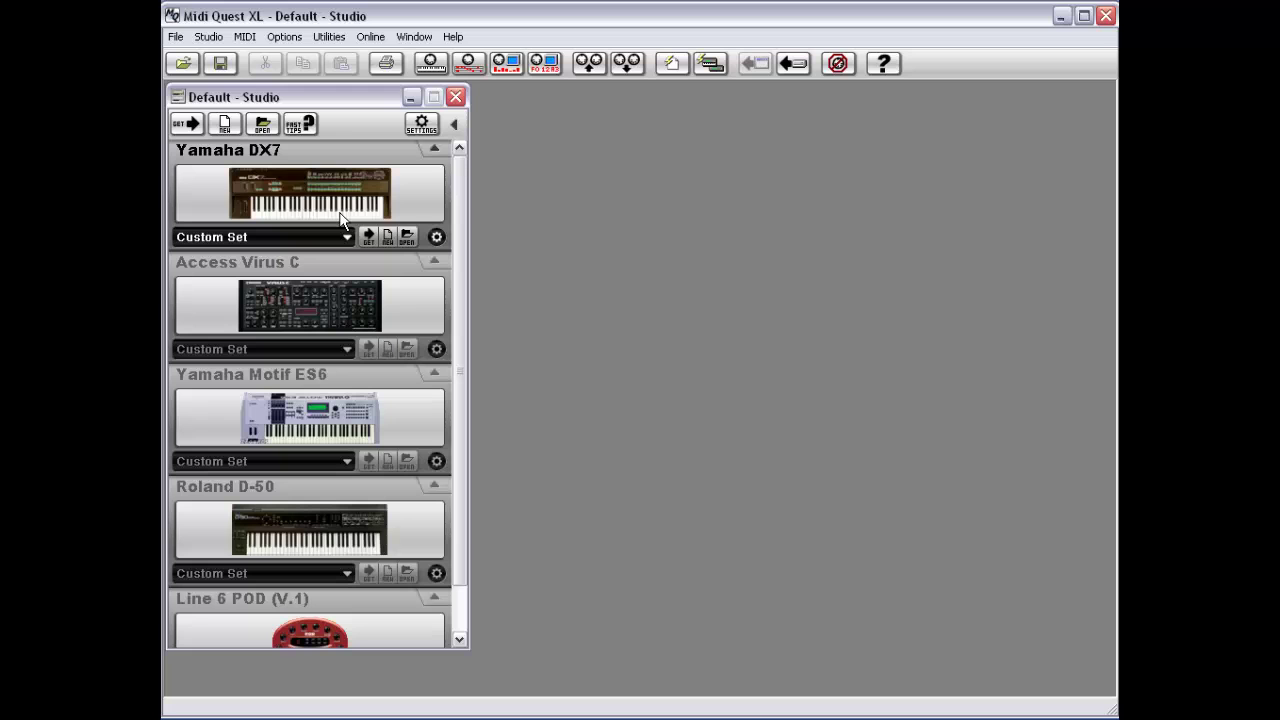
{"action": "right_click", "coordinate": [291, 193]}
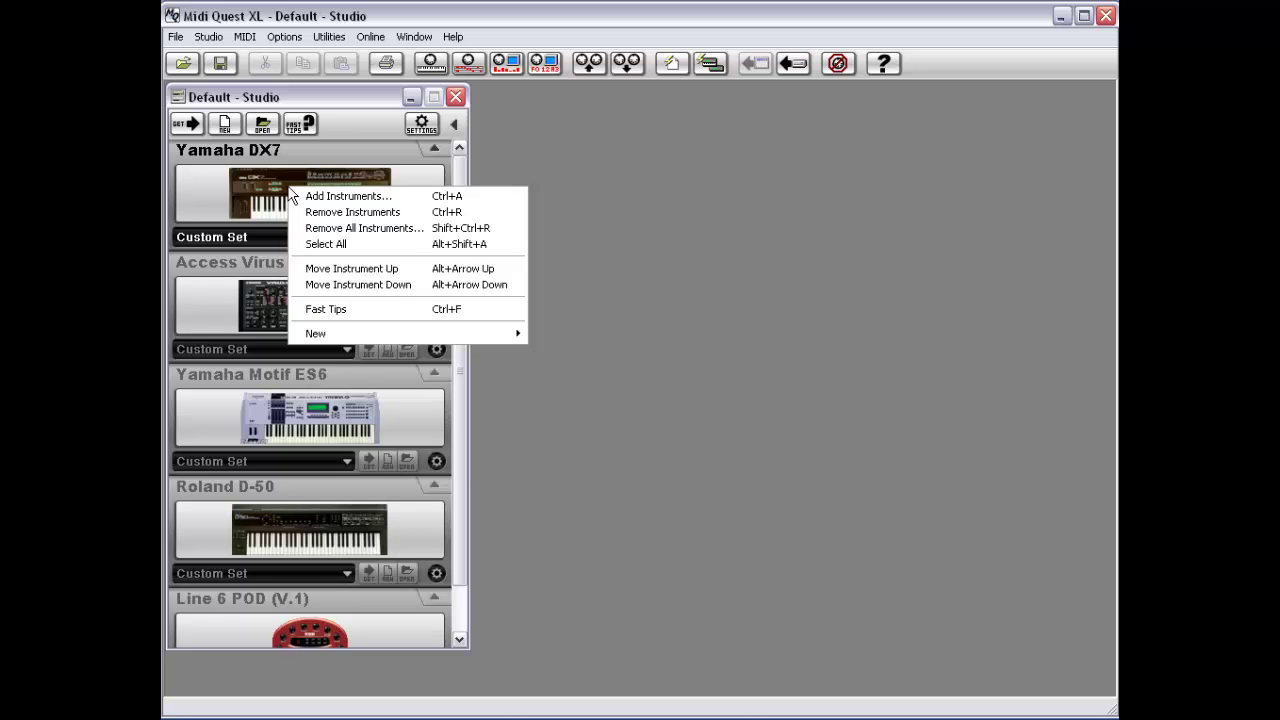
{"action": "left_click", "coordinate": [268, 168]}
{"action": "left_click", "coordinate": [209, 36]}
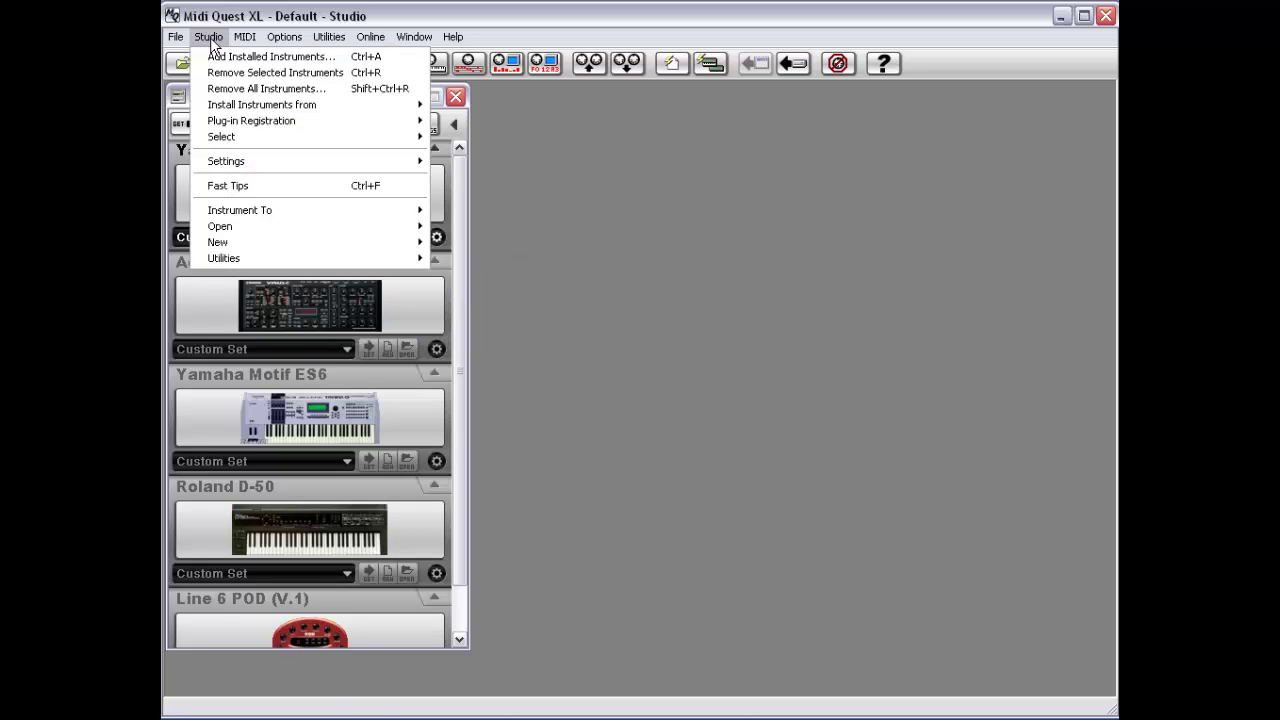
{"action": "mouse_move", "coordinate": [244, 163]}
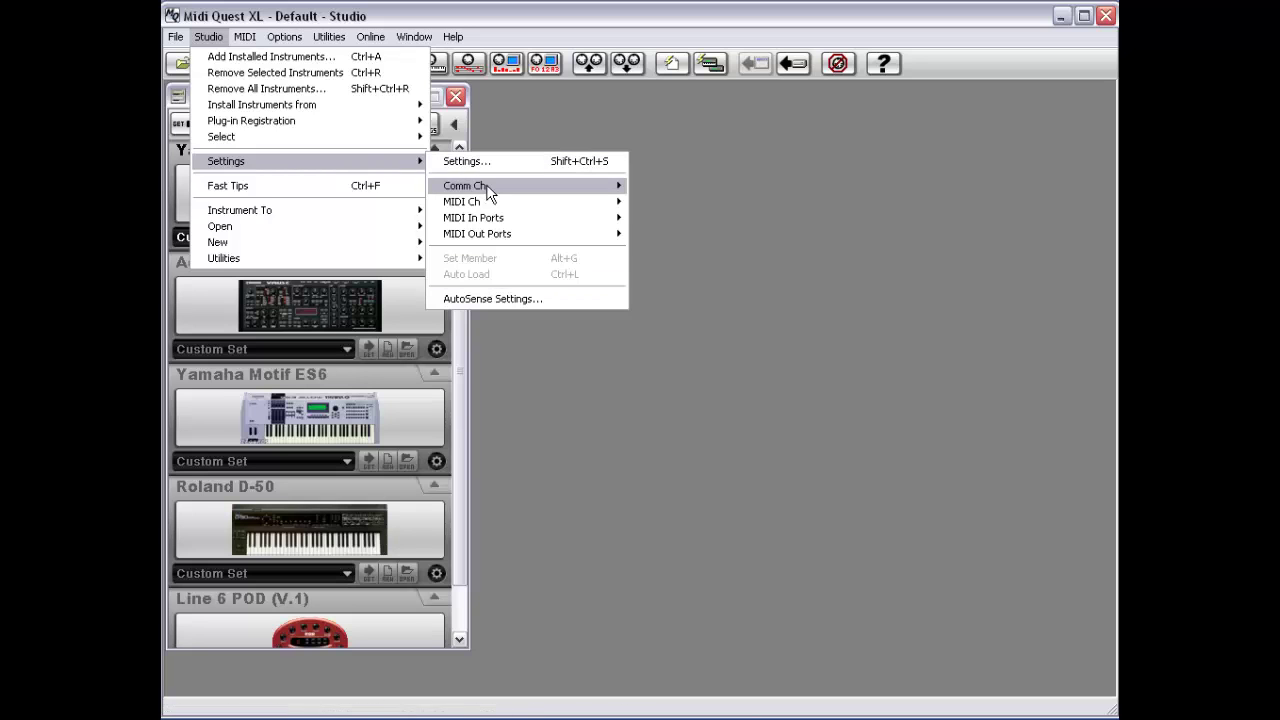
{"action": "left_click", "coordinate": [512, 315]}
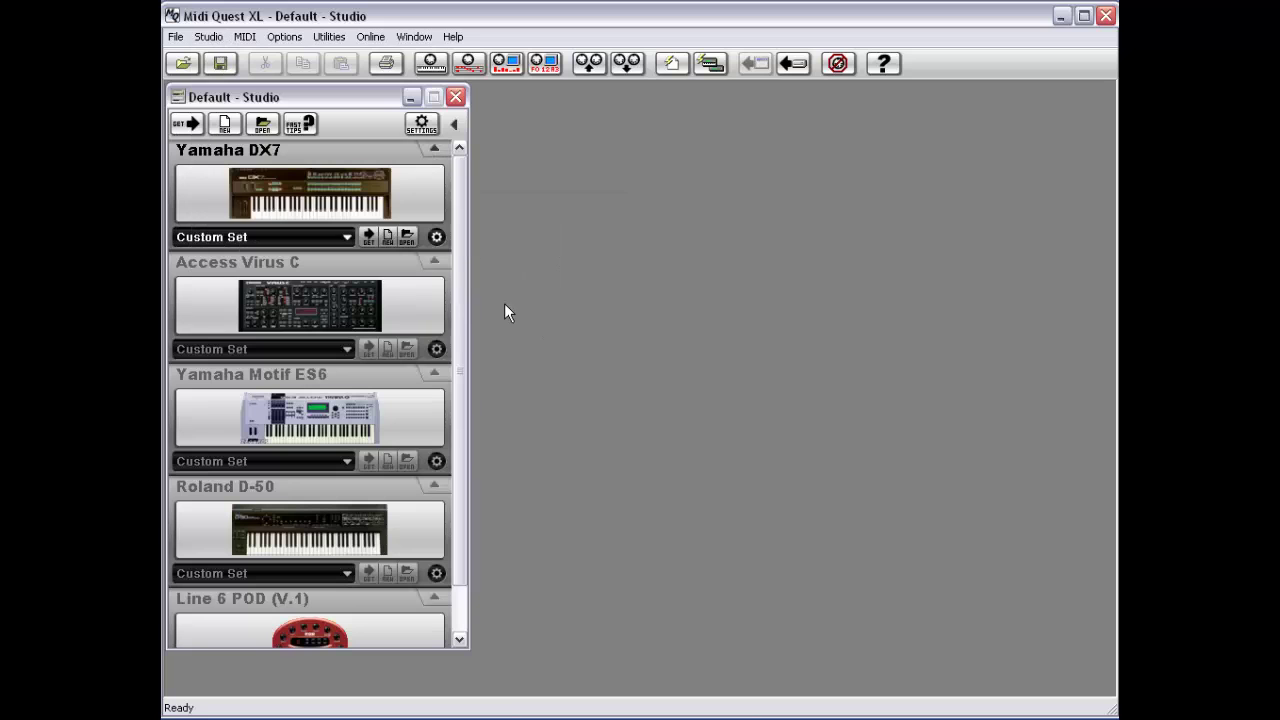
{"action": "left_click", "coordinate": [437, 241]}
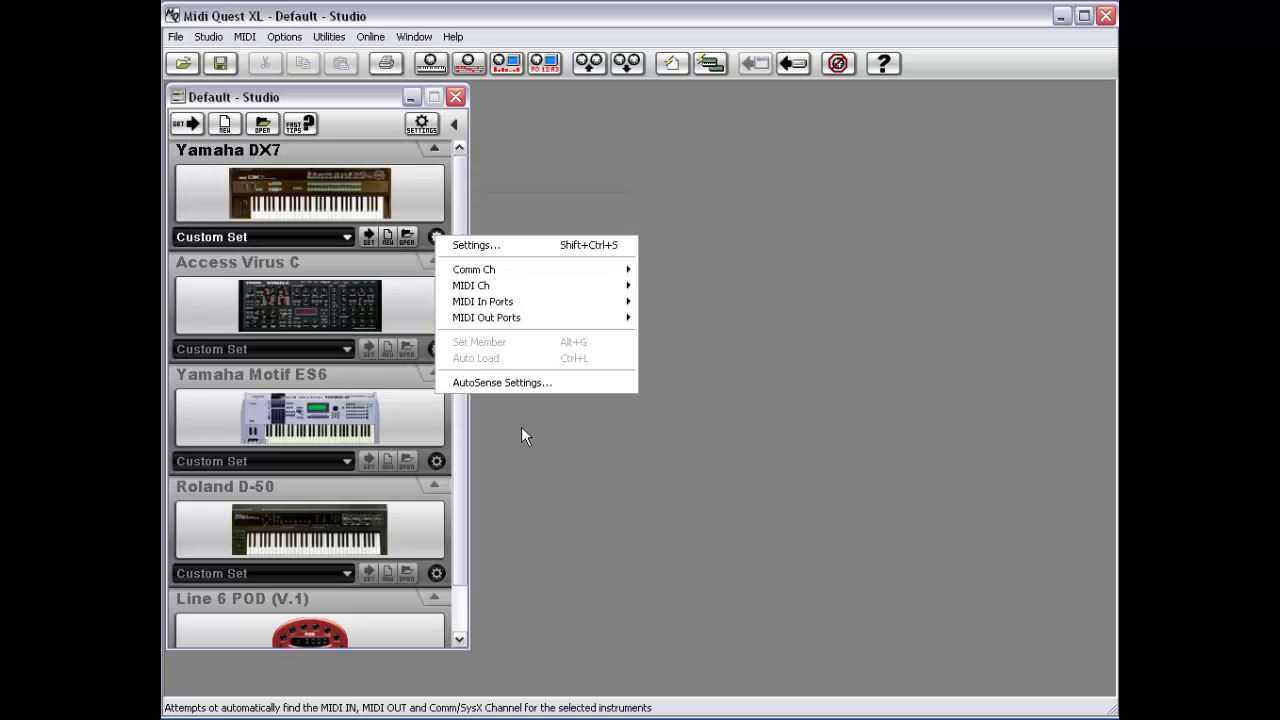
Open the Yamaha DX7 settings and review the available Port In and Port Out choices.
{"action": "left_click", "coordinate": [508, 247]}
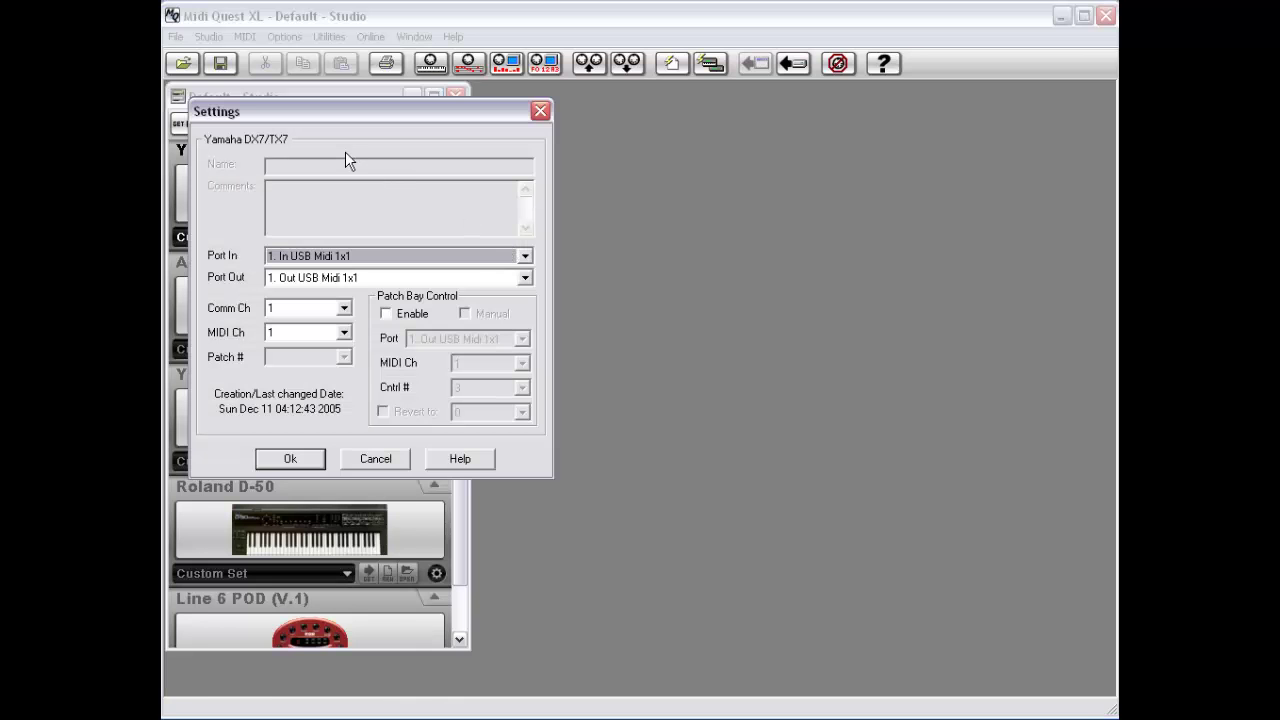
{"action": "left_click", "coordinate": [335, 258]}
{"action": "left_click", "coordinate": [335, 258]}
{"action": "left_click", "coordinate": [370, 257]}
{"action": "left_click", "coordinate": [372, 257]}
{"action": "left_click", "coordinate": [360, 277]}
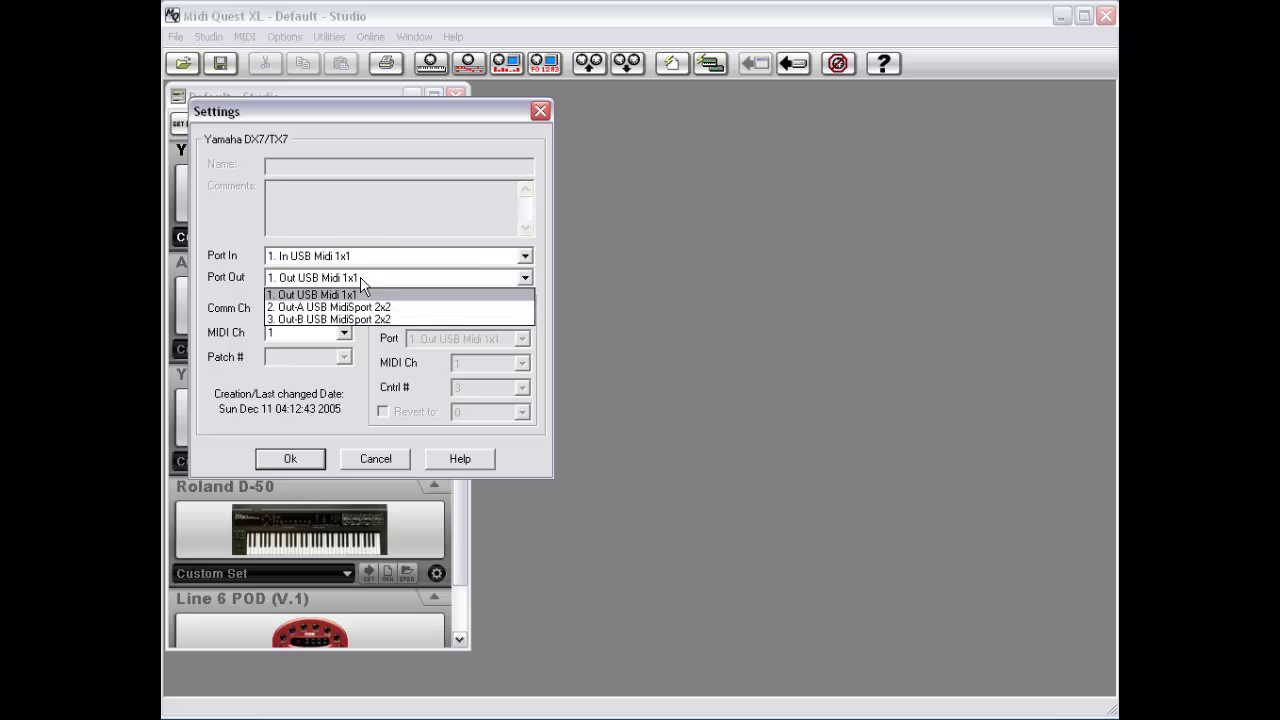
{"action": "left_click", "coordinate": [340, 228]}
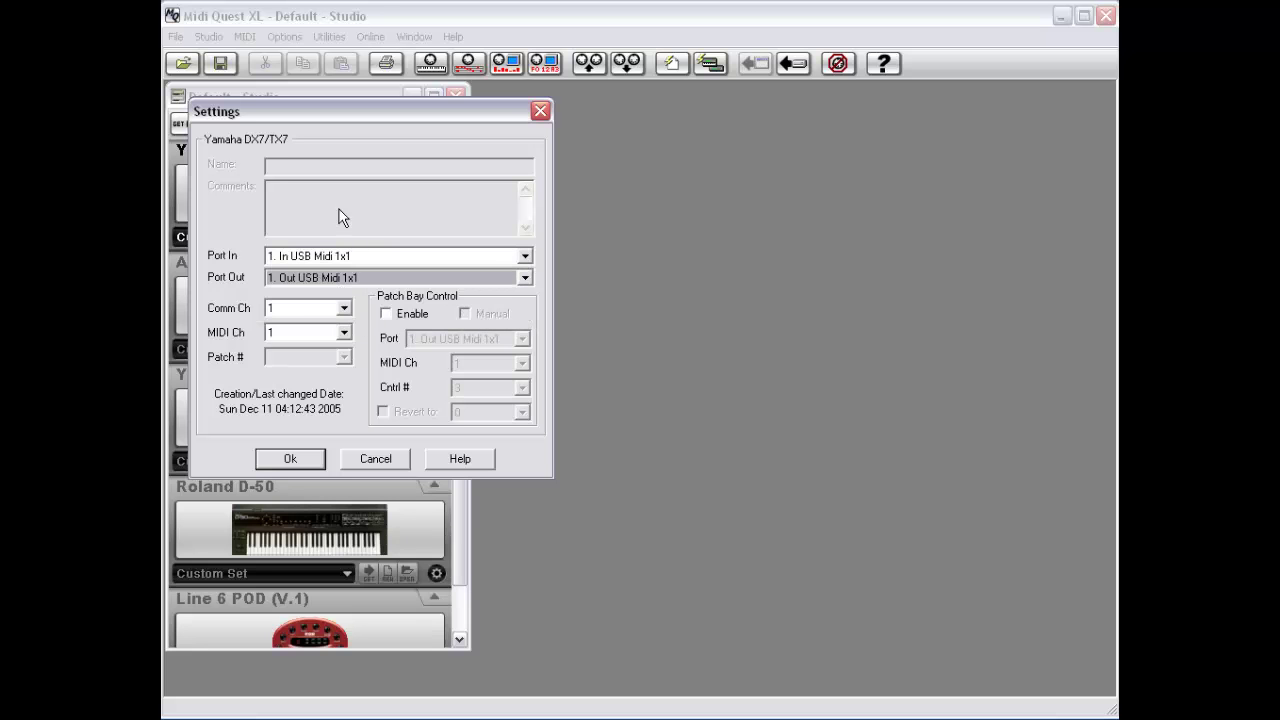
Review the Comm Ch and MIDI Ch choices for the Yamaha DX7, and close its settings without saving.
{"action": "left_click", "coordinate": [306, 312]}
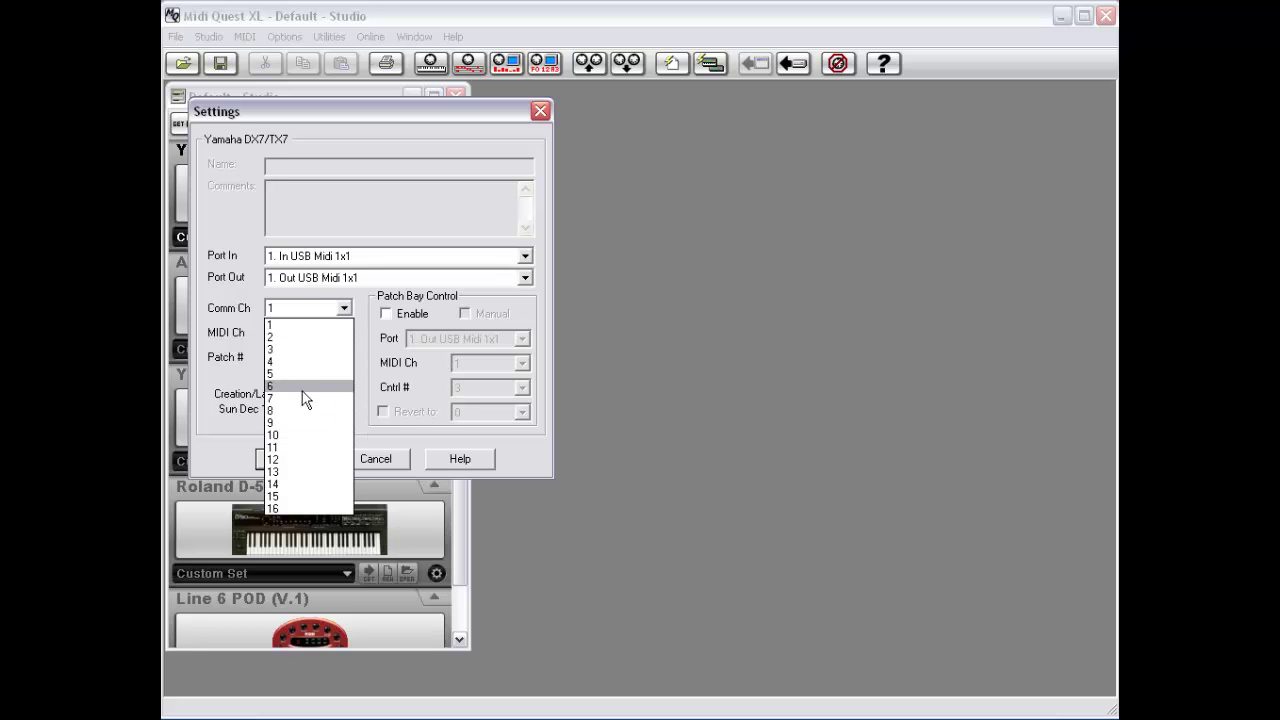
{"action": "left_click", "coordinate": [233, 276]}
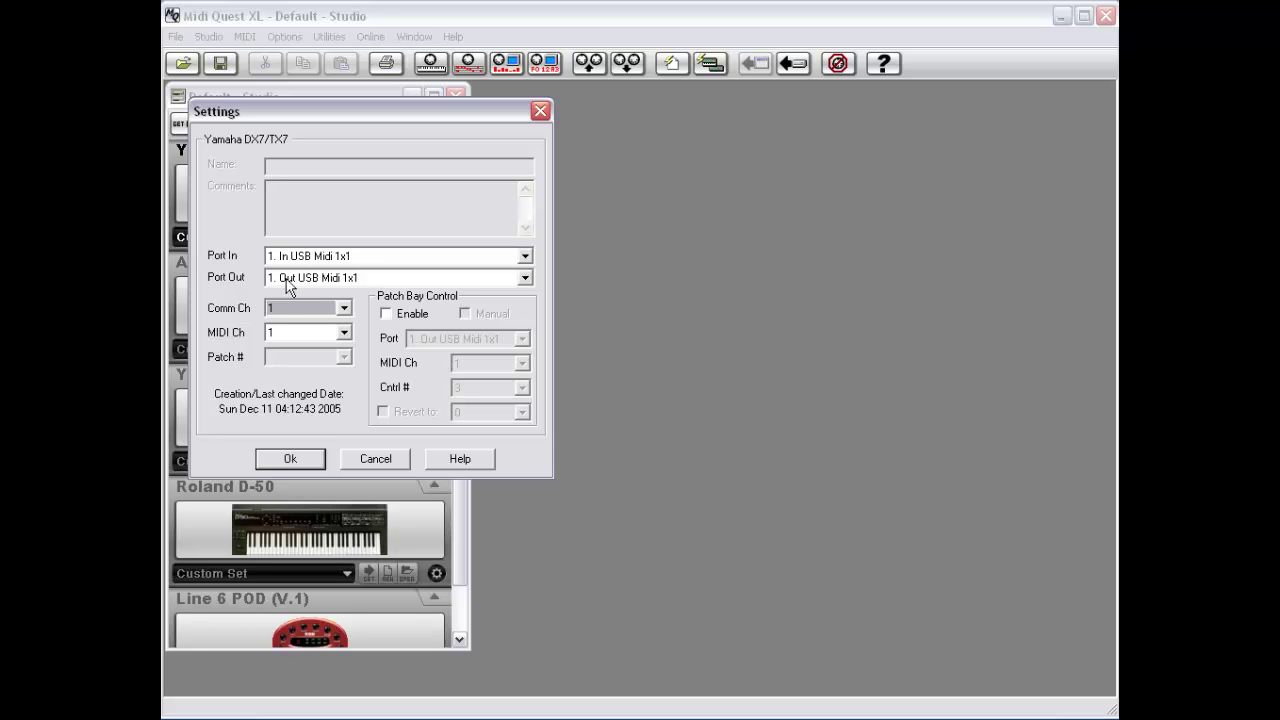
{"action": "left_click", "coordinate": [284, 313]}
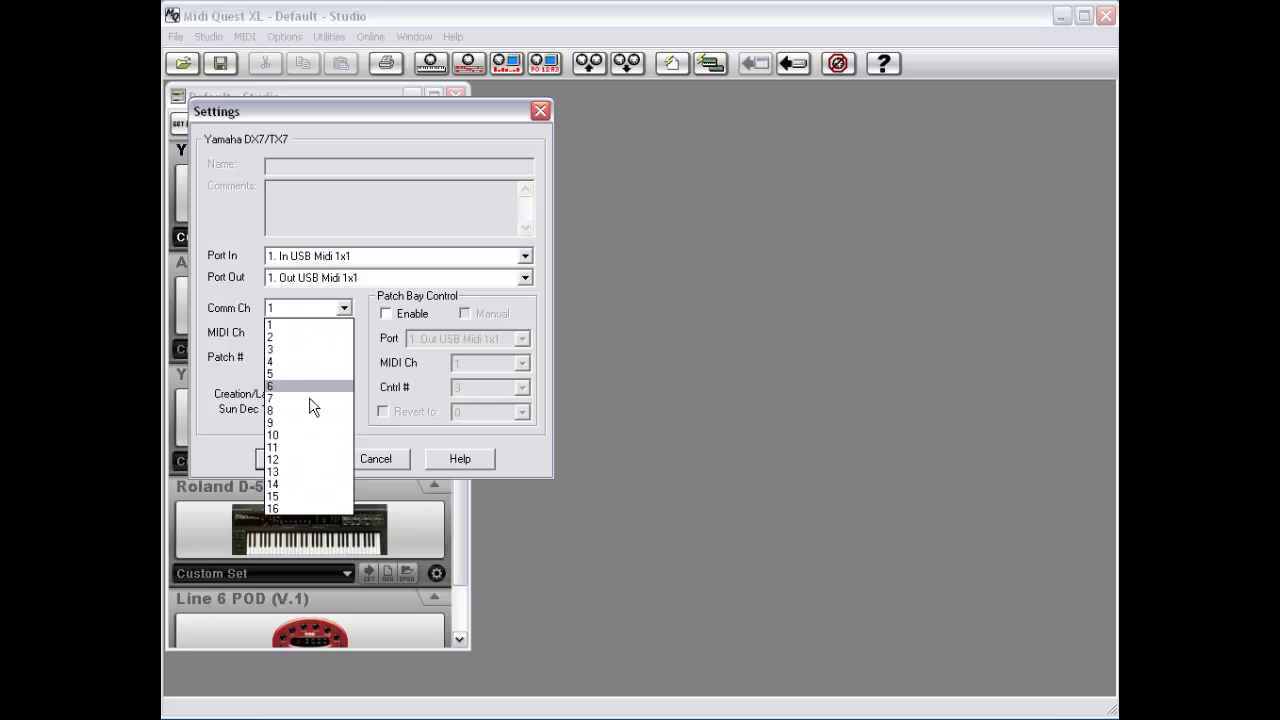
{"action": "left_click", "coordinate": [277, 325]}
{"action": "left_click", "coordinate": [307, 336]}
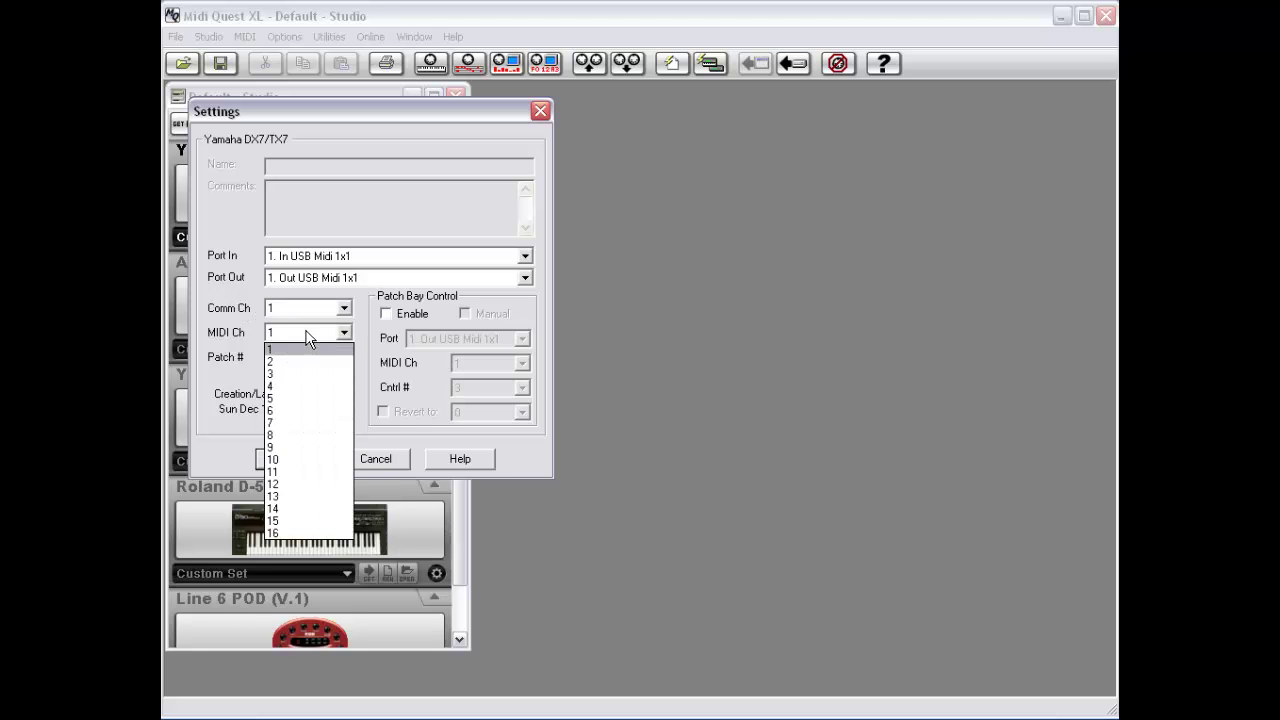
{"action": "left_click", "coordinate": [244, 337]}
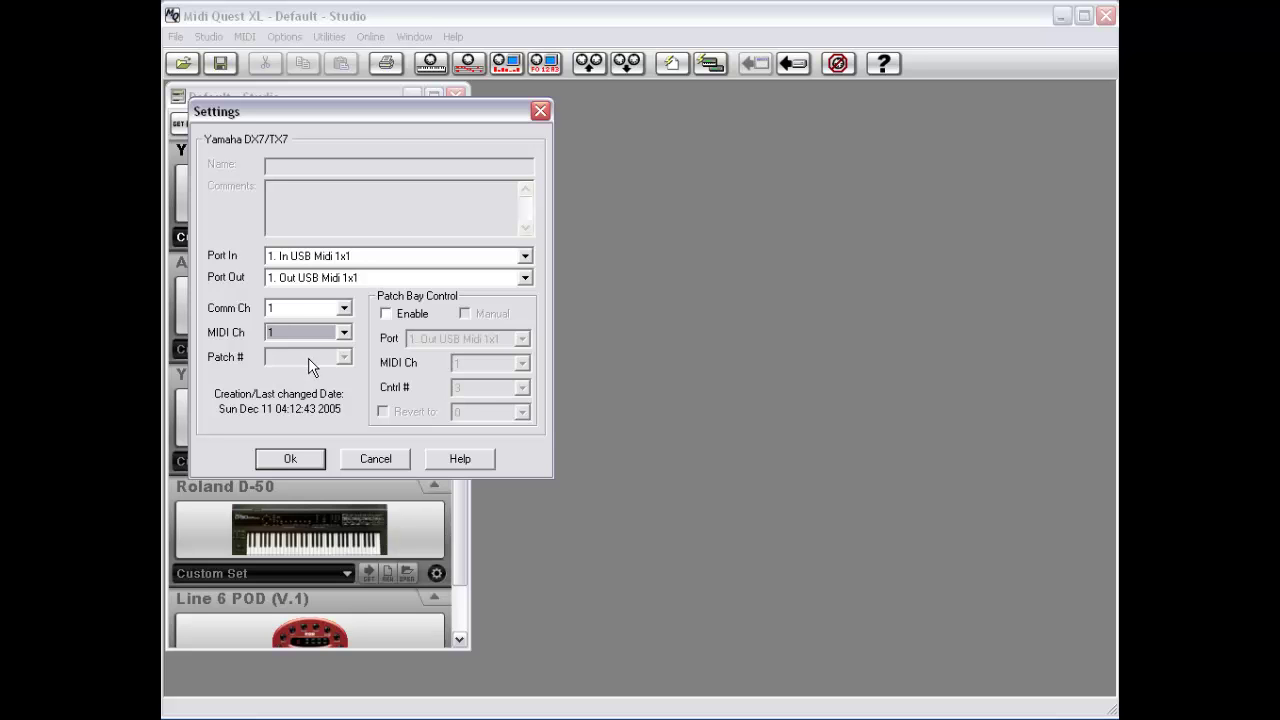
{"action": "left_click", "coordinate": [381, 461]}
Set the data type of the Line 6 POD (V.1) to Channel - Direct.
{"action": "scroll", "coordinate": [458, 583], "scroll_direction": "down", "scroll_amount": 1}
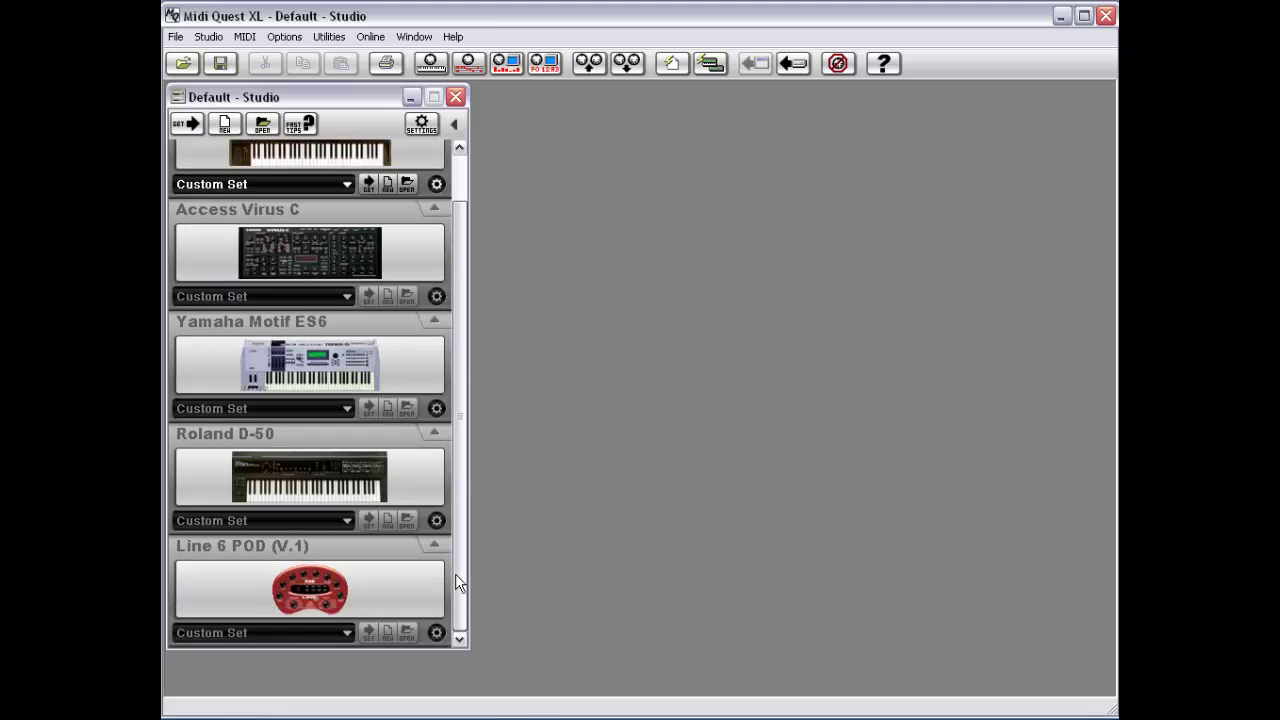
{"action": "left_click", "coordinate": [285, 633]}
{"action": "left_click", "coordinate": [310, 627]}
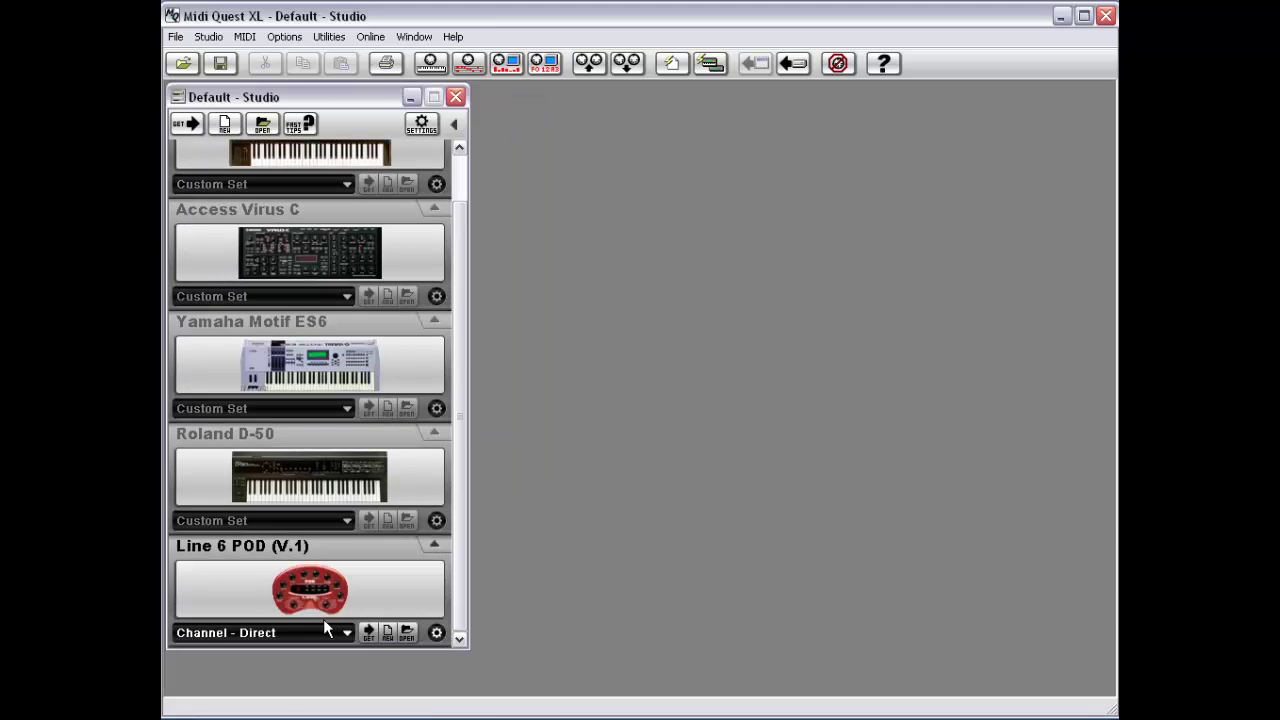
Set the patch number of the Line 6 POD's Channel - Direct to 3 and check it in the data type list.
{"action": "left_click", "coordinate": [436, 633]}
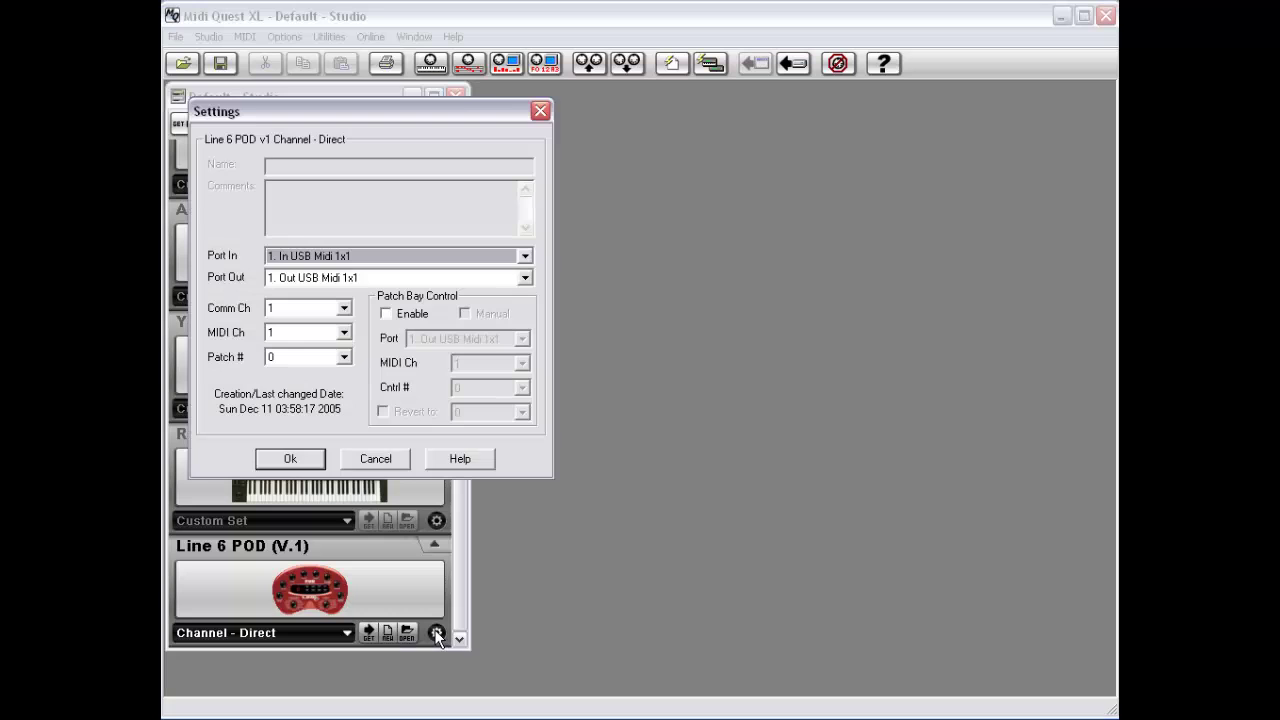
{"action": "left_click", "coordinate": [308, 356]}
{"action": "mouse_move", "coordinate": [347, 395]}
{"action": "left_mouse_down"}
{"action": "mouse_move", "coordinate": [347, 505]}
{"action": "mouse_move", "coordinate": [347, 390]}
{"action": "left_mouse_up"}
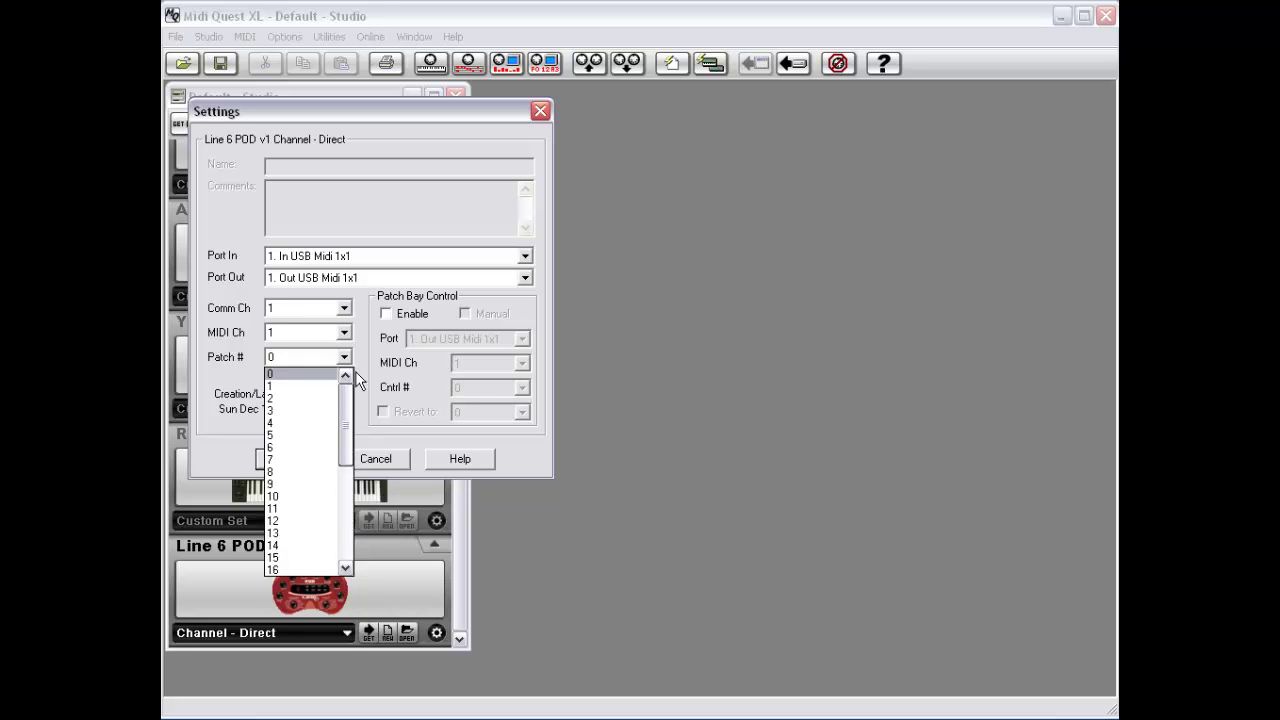
{"action": "left_click", "coordinate": [300, 413]}
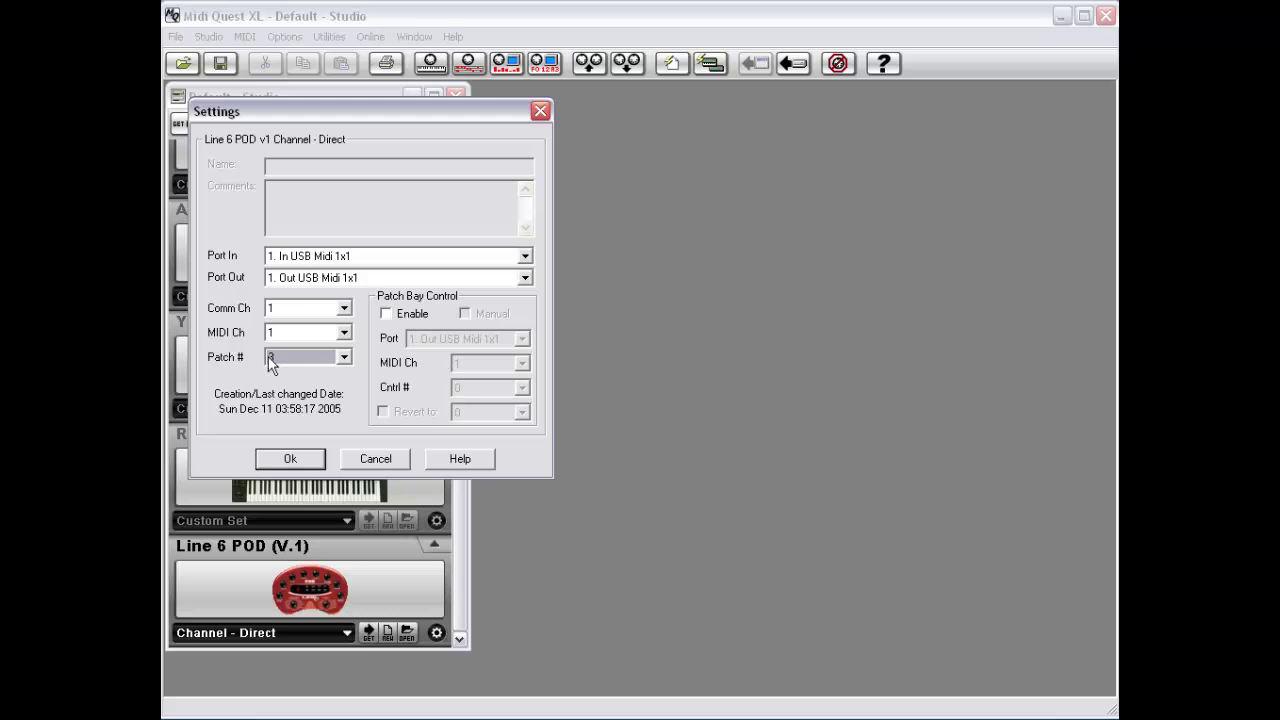
{"action": "left_click", "coordinate": [298, 462]}
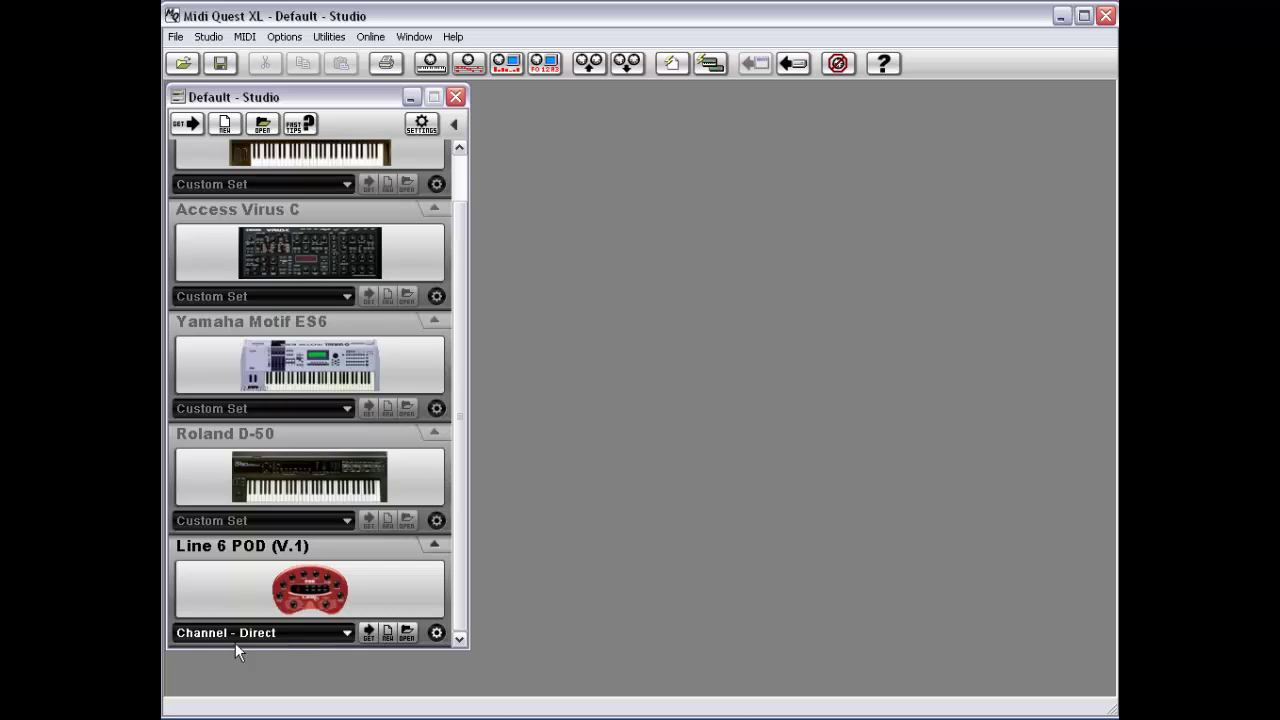
{"action": "left_click", "coordinate": [288, 632]}
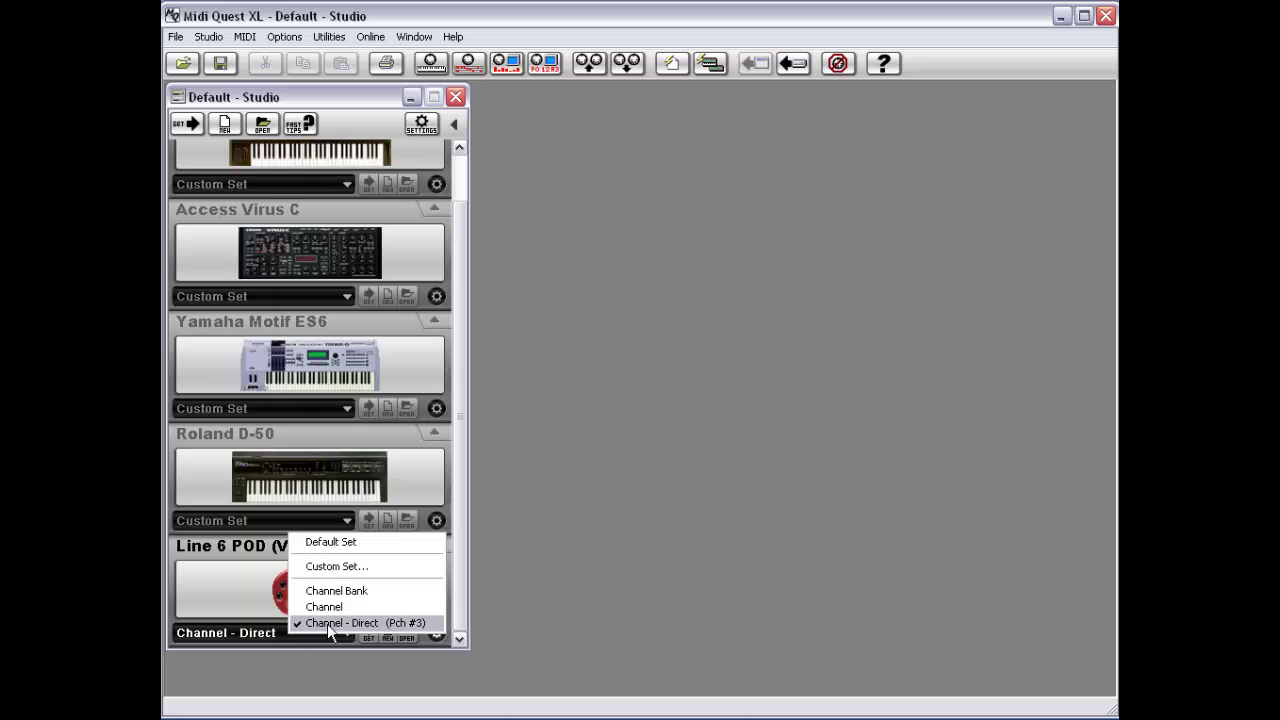
{"action": "left_click", "coordinate": [423, 620]}
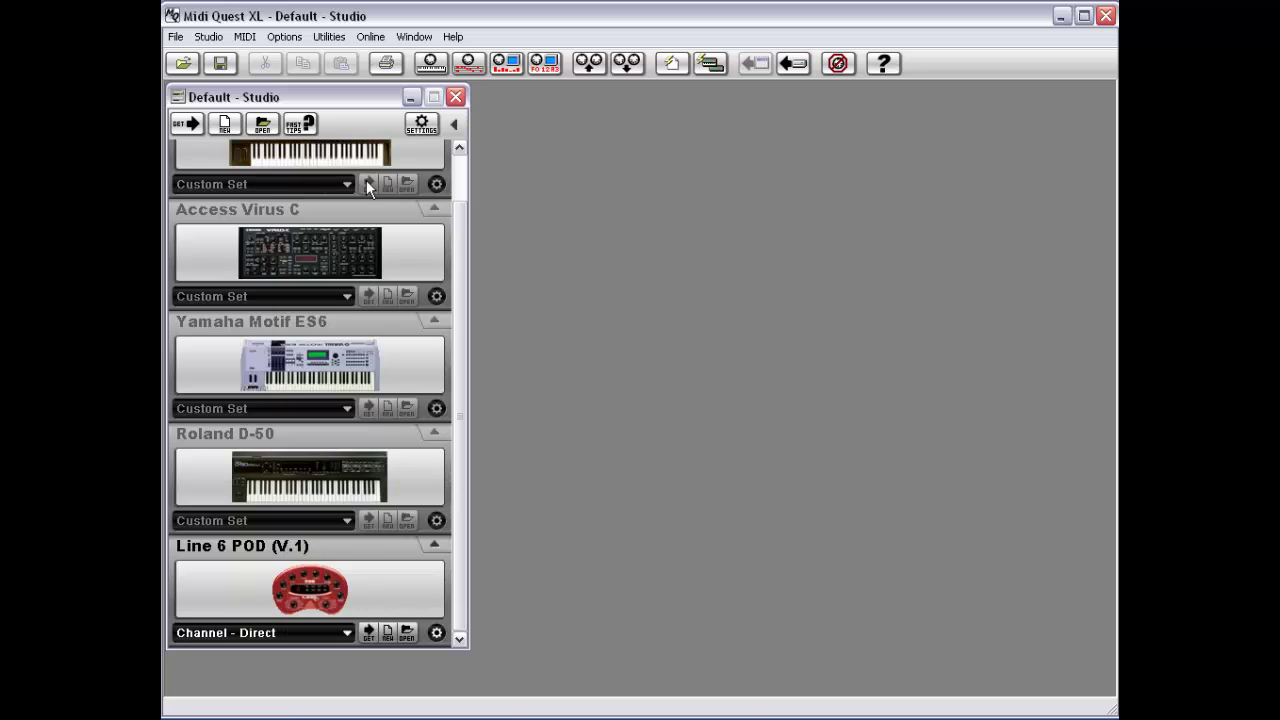
Try enabling Patch Bay Control in the Yamaha DX7 settings and discard the change.
{"action": "left_click_drag", "start_coordinate": [455, 207], "coordinate": [459, 176]}
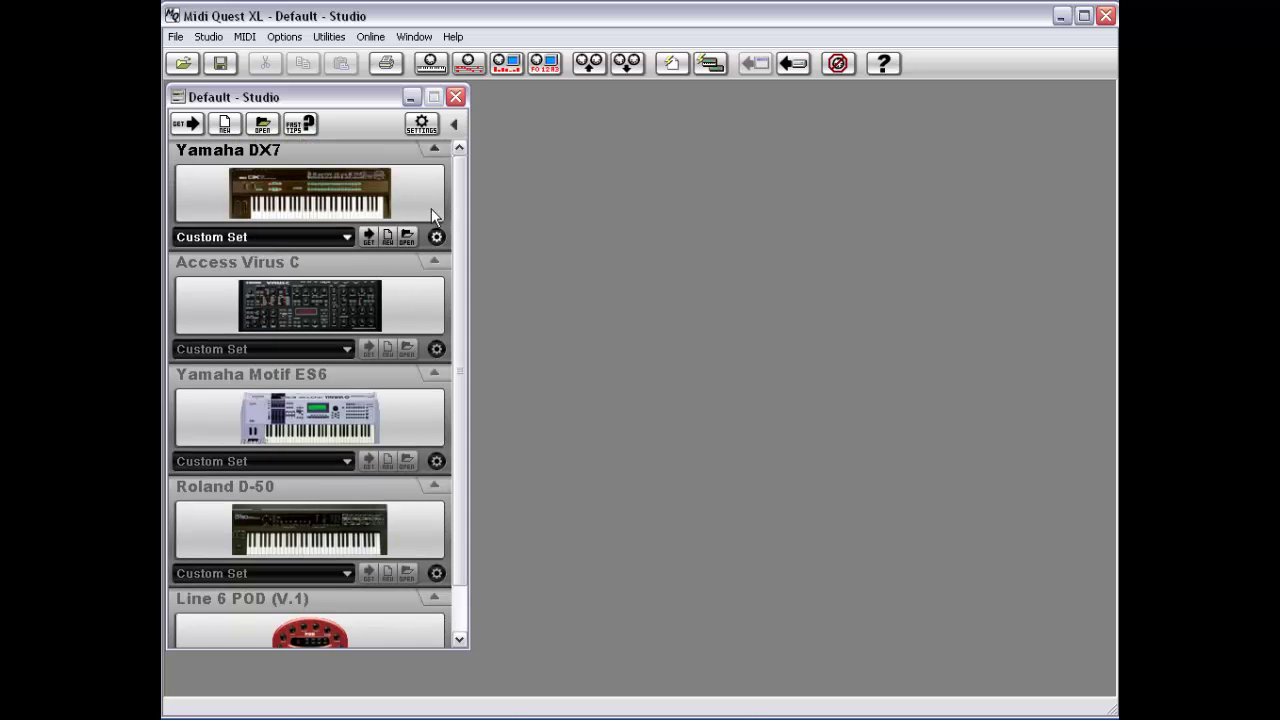
{"action": "left_click", "coordinate": [437, 237]}
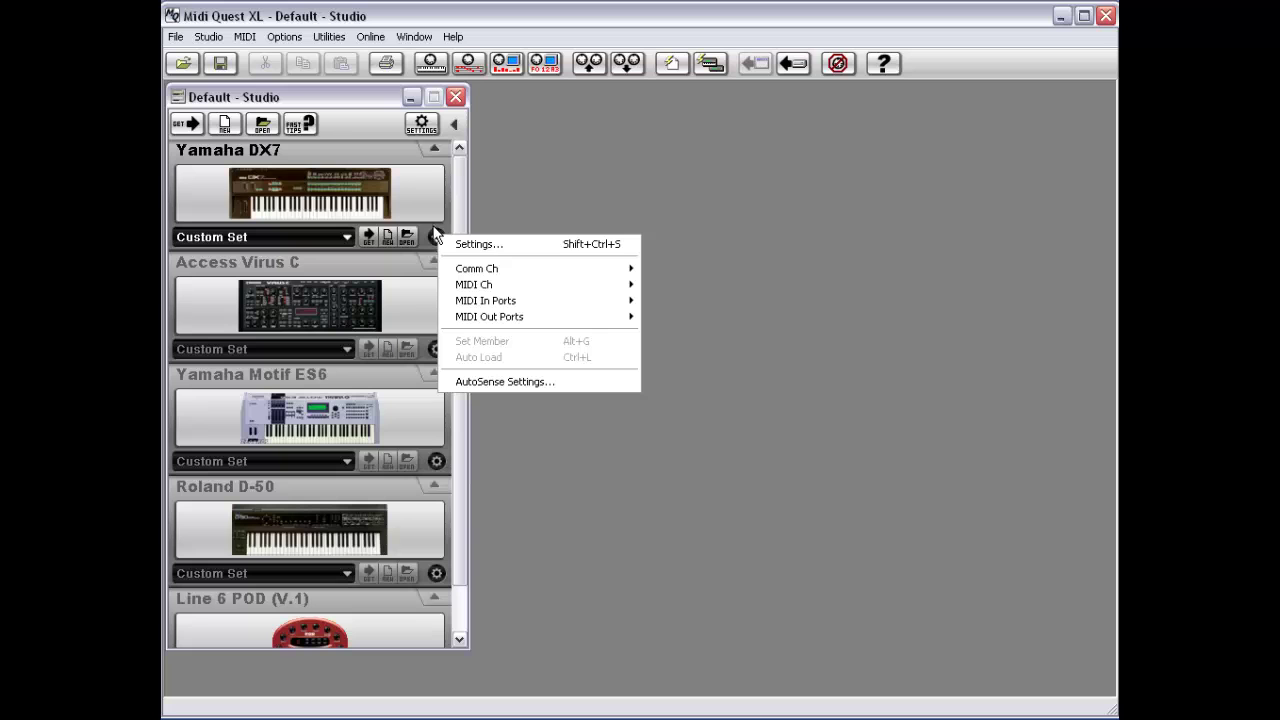
{"action": "left_click", "coordinate": [436, 216]}
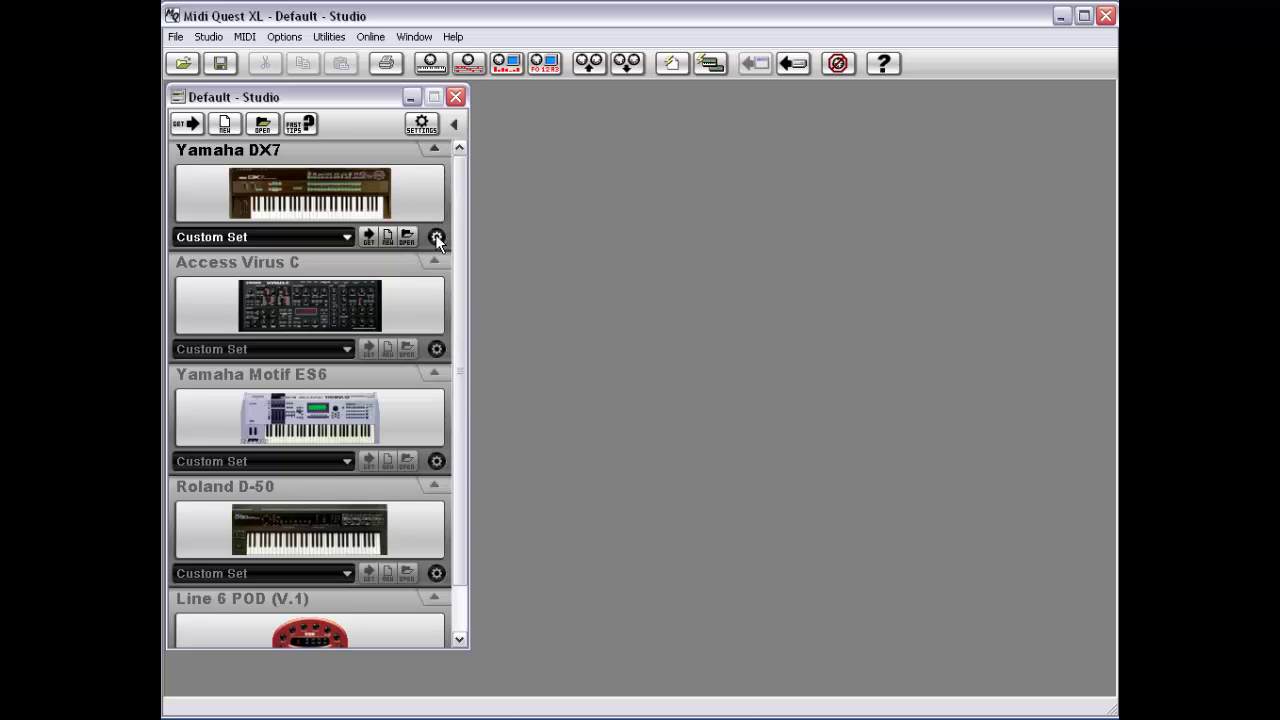
{"action": "left_click", "coordinate": [437, 237]}
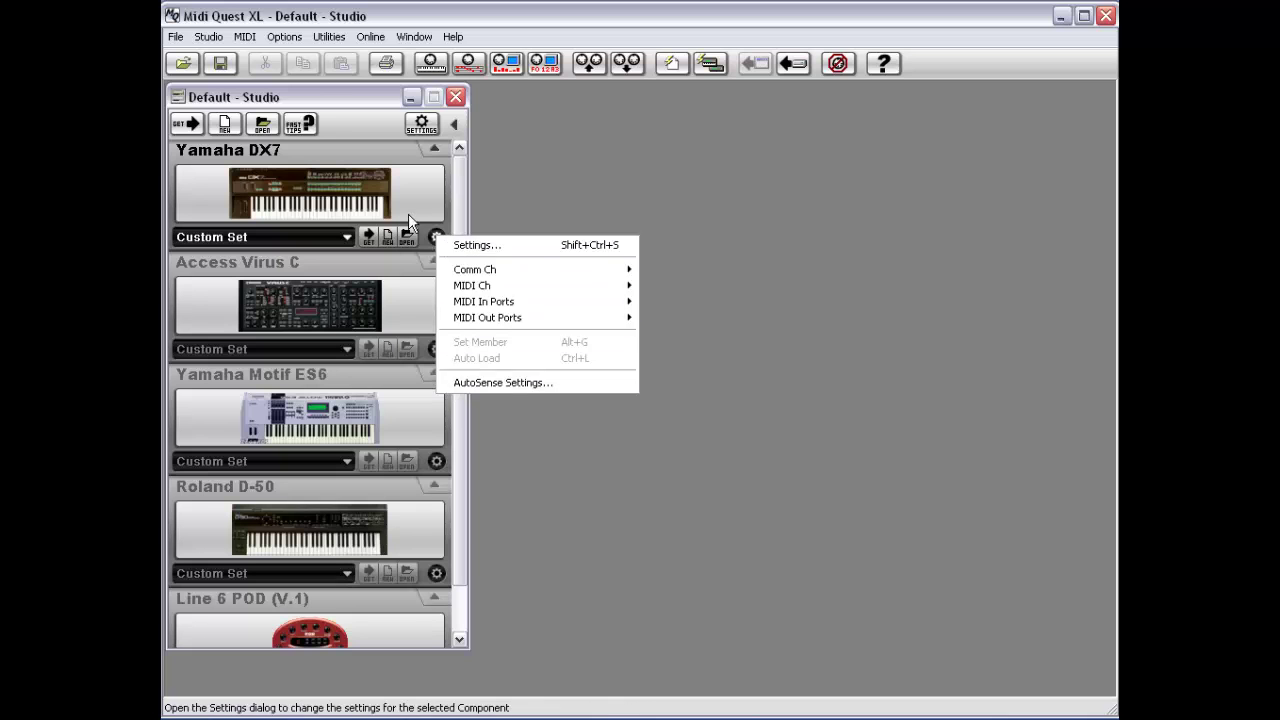
{"action": "left_click", "coordinate": [437, 238]}
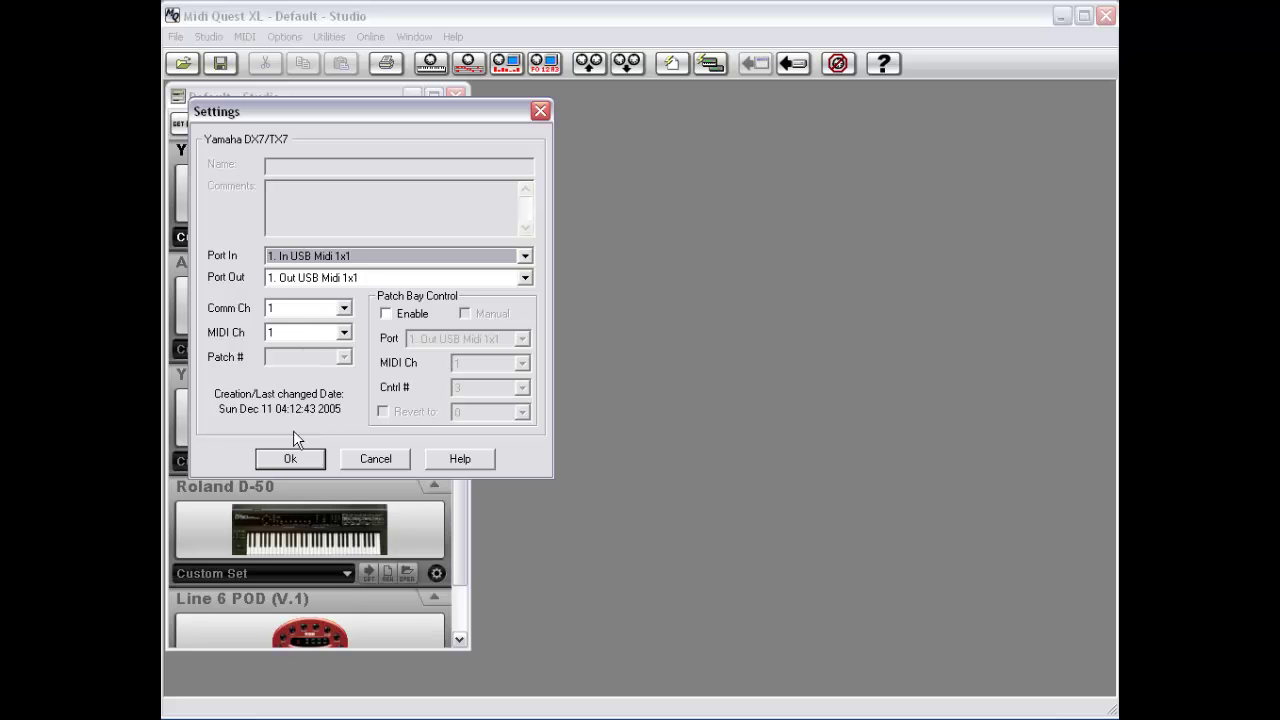
{"action": "left_click", "coordinate": [387, 314]}
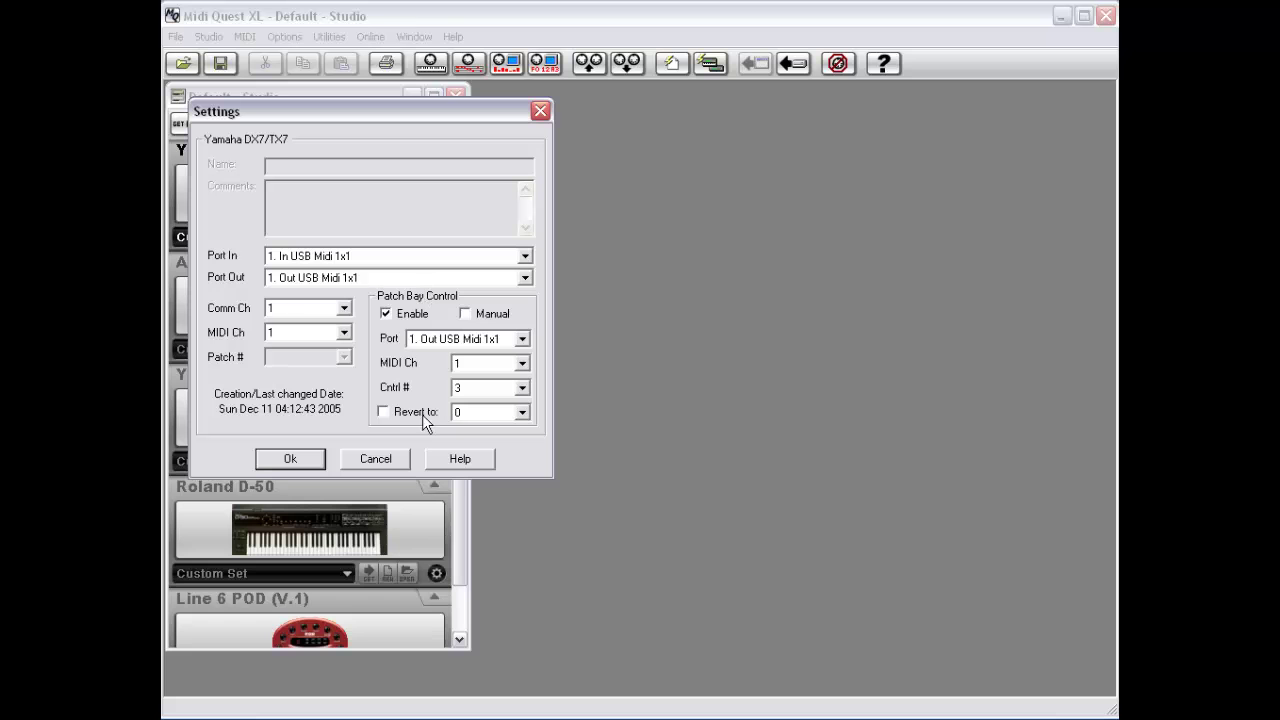
{"action": "left_click", "coordinate": [376, 460]}
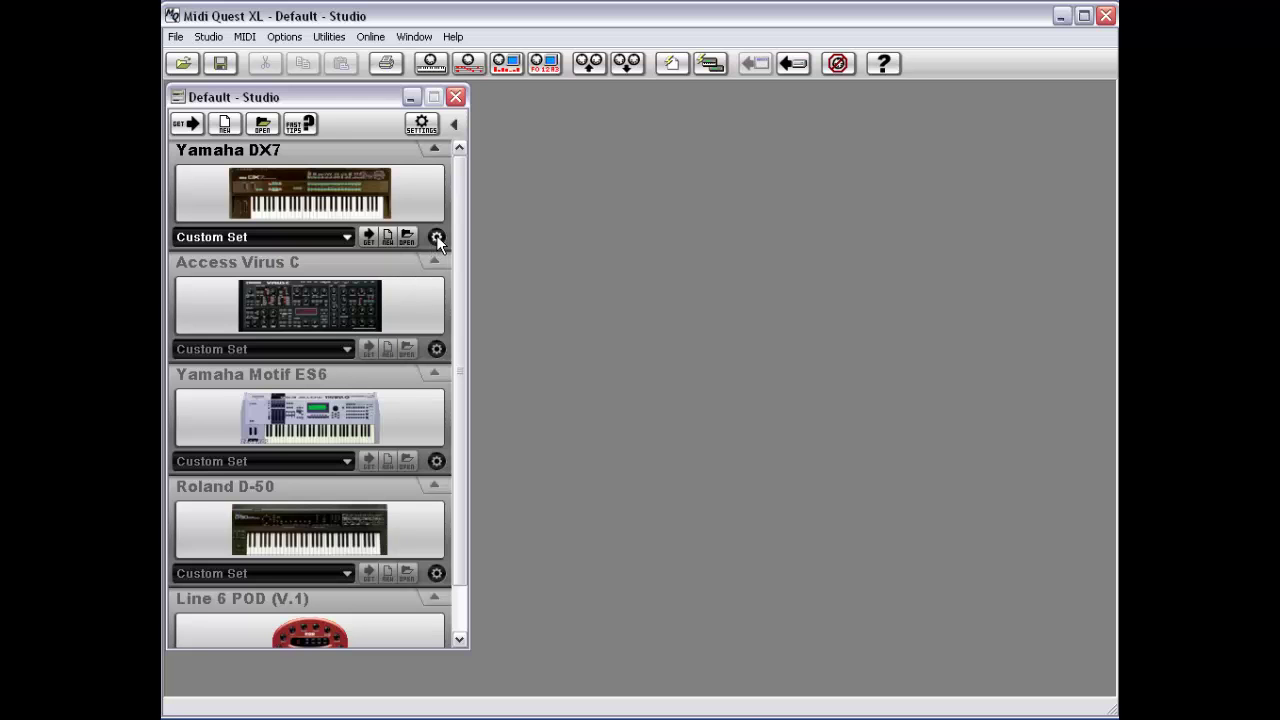
Examine the Yamaha DX7 quick settings for MIDI channel, MIDI In ports and MIDI Out ports.
{"action": "left_click", "coordinate": [437, 238]}
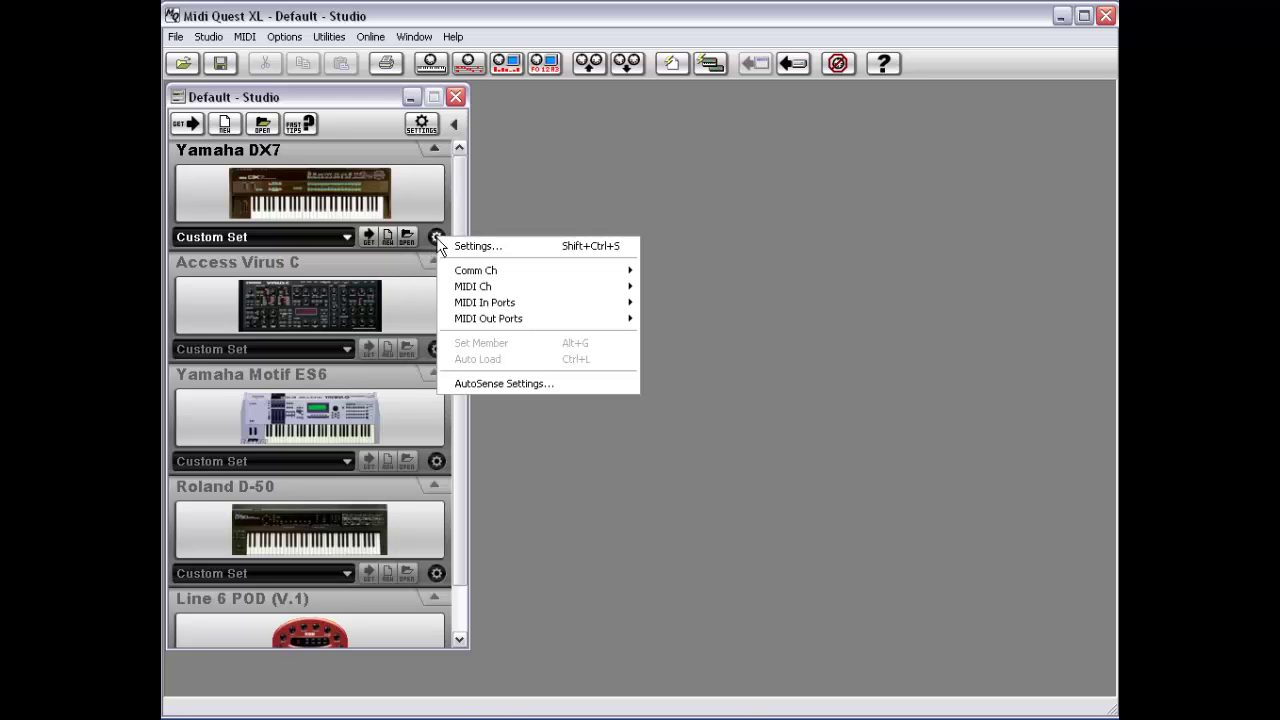
{"action": "mouse_move", "coordinate": [463, 276]}
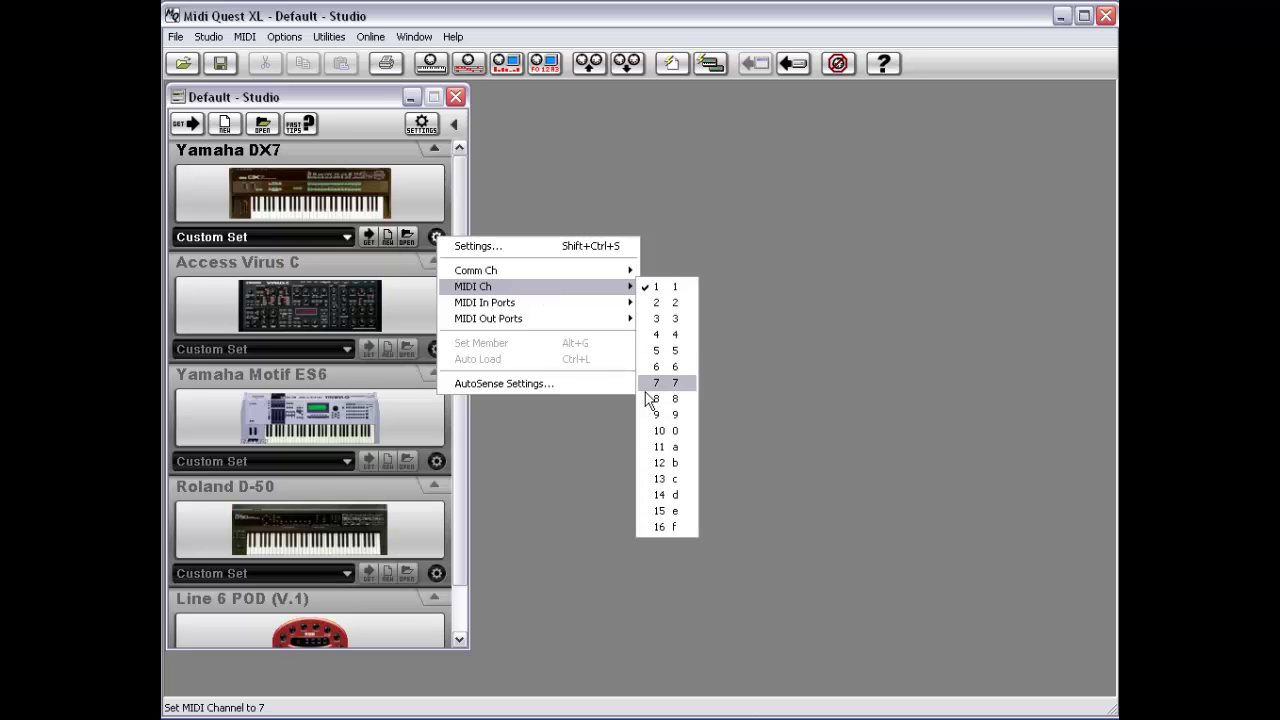
{"action": "mouse_move", "coordinate": [560, 302]}
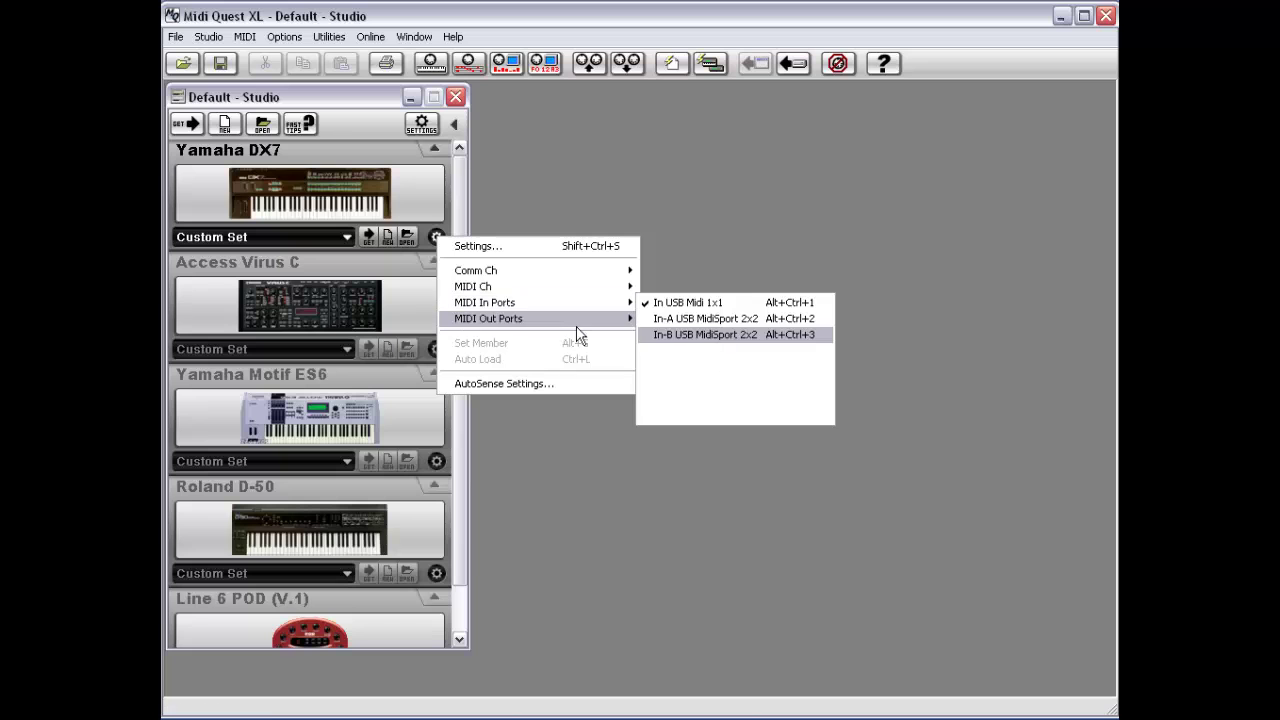
{"action": "mouse_move", "coordinate": [545, 335]}
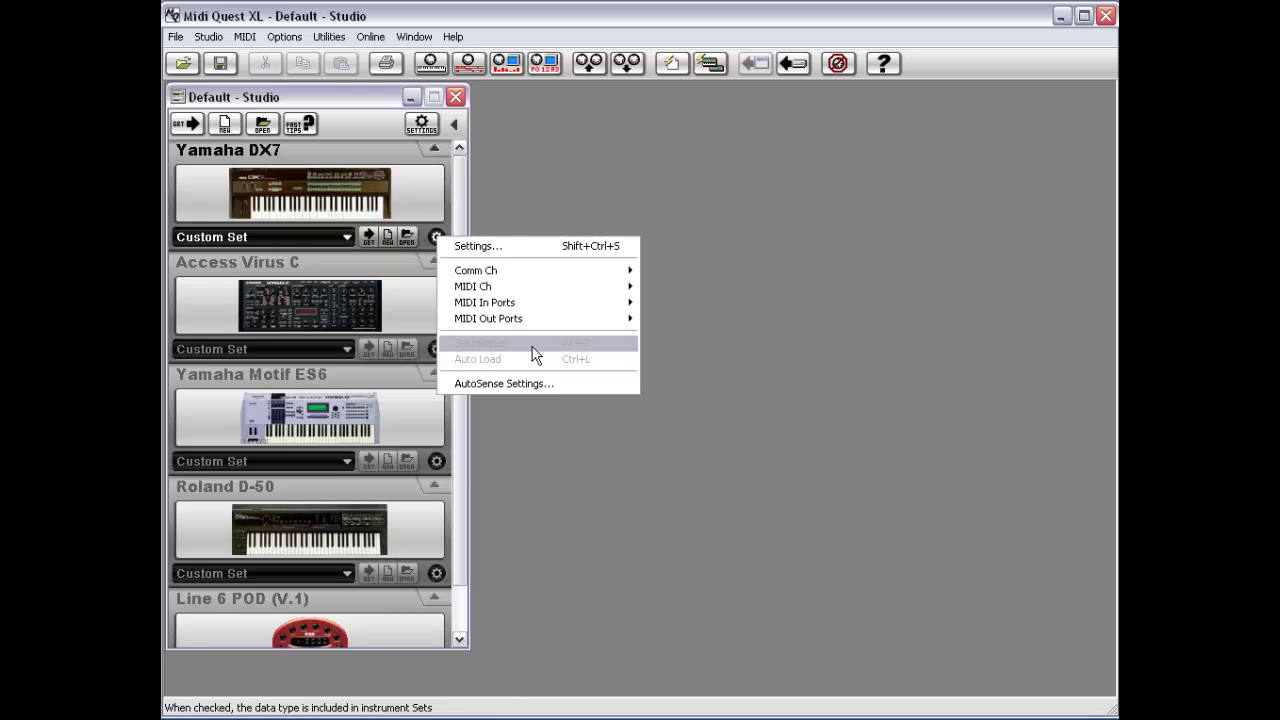
Set the Yamaha DX7 data type to Voice and examine its Set Member and Auto Load options.
{"action": "left_click", "coordinate": [286, 232]}
{"action": "left_click", "coordinate": [286, 232]}
{"action": "left_click", "coordinate": [348, 297]}
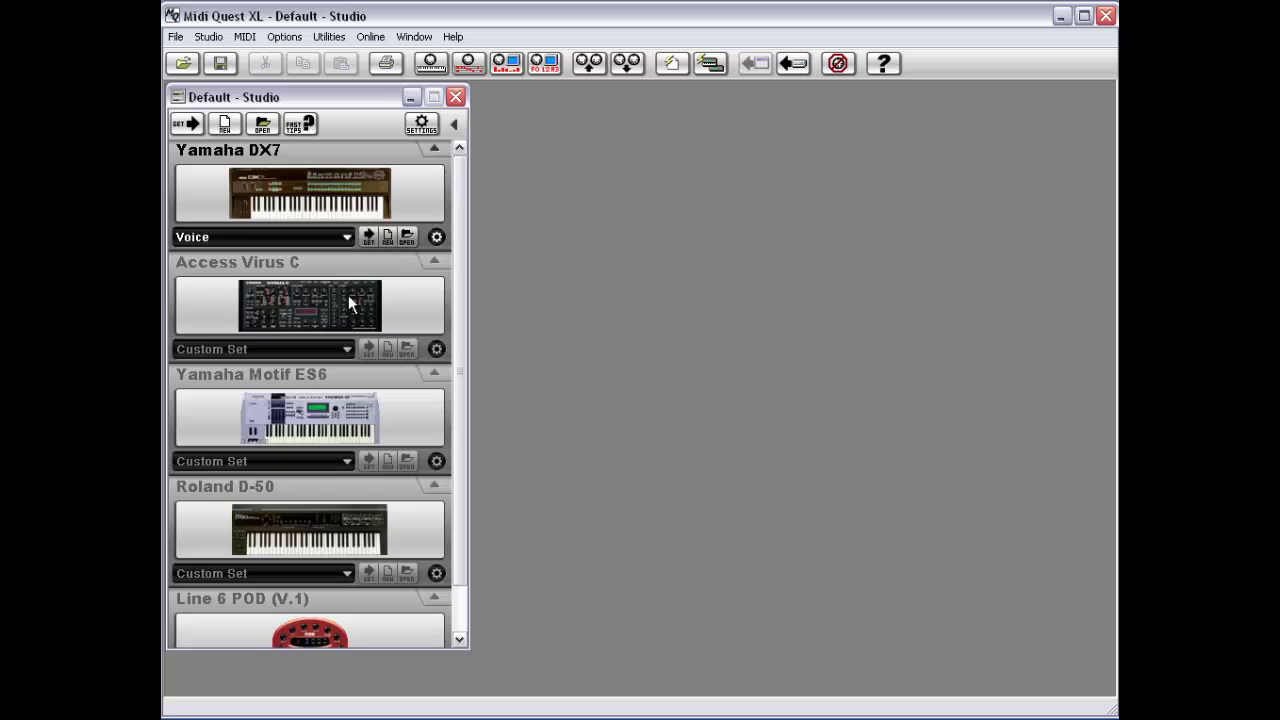
{"action": "left_click", "coordinate": [435, 237]}
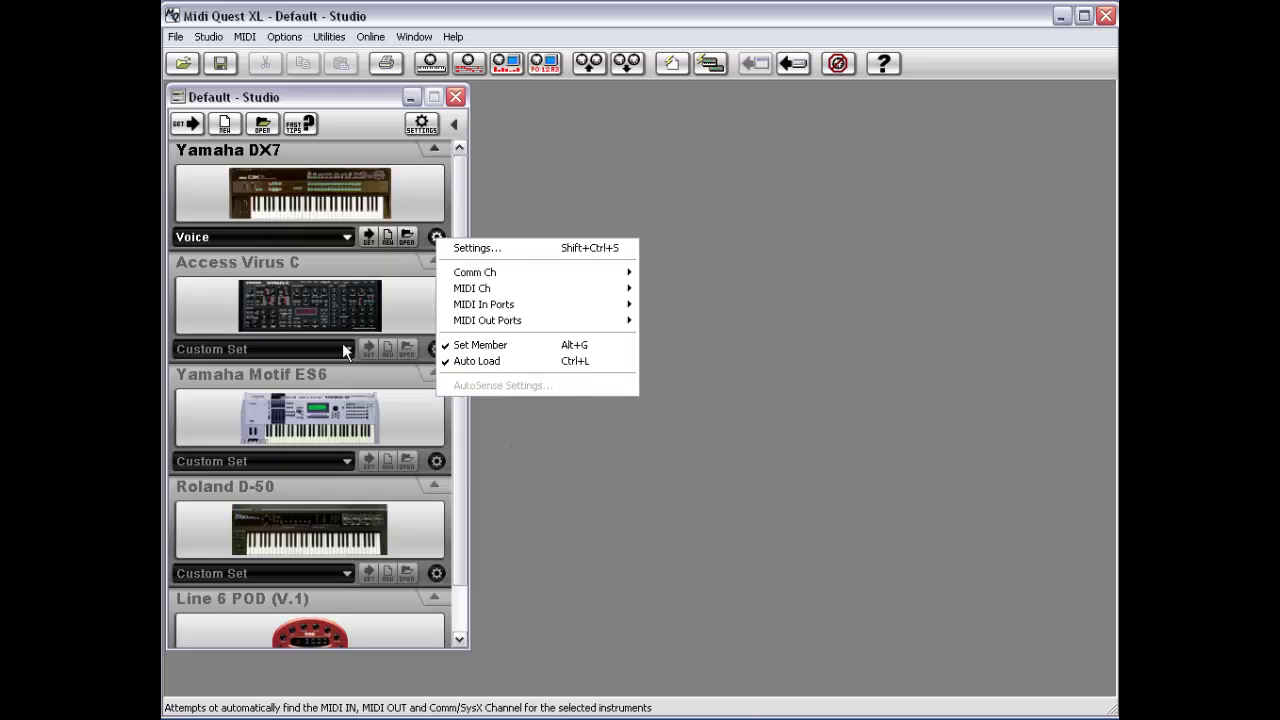
Set the Yamaha DX7 to Default Set and run AutoSense to configure its MIDI settings.
{"action": "left_click", "coordinate": [282, 236]}
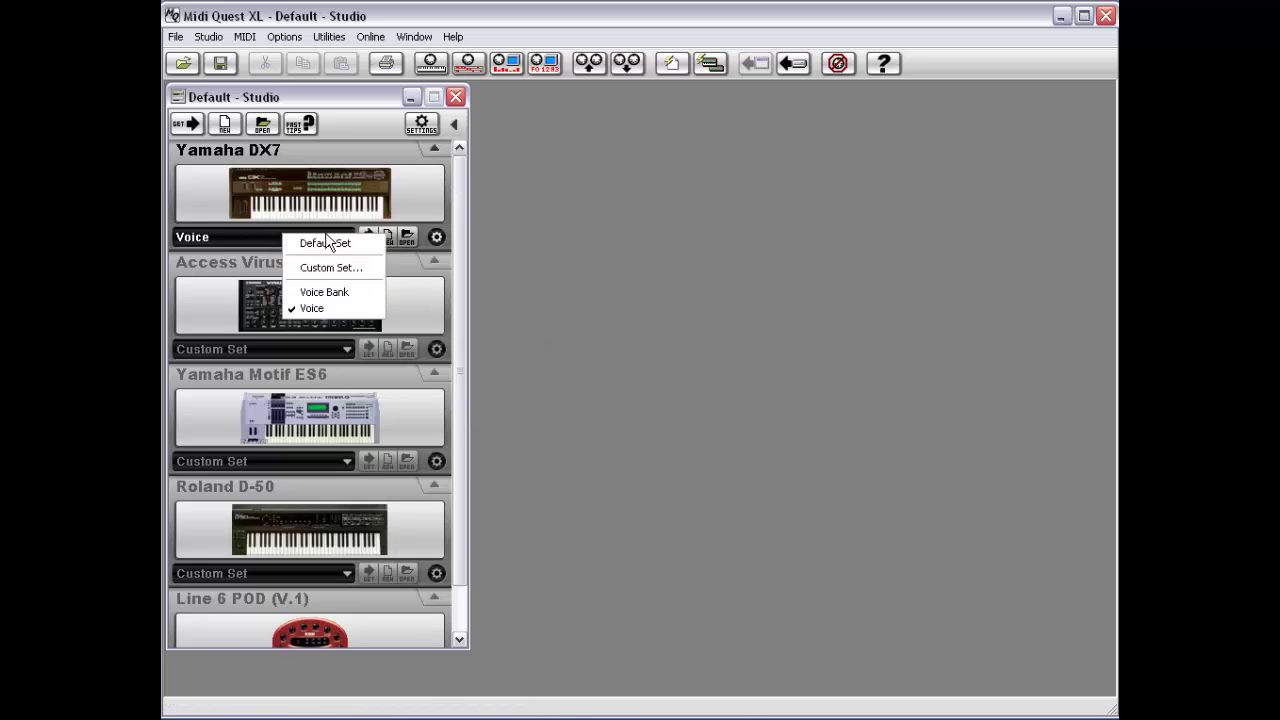
{"action": "left_click", "coordinate": [330, 245]}
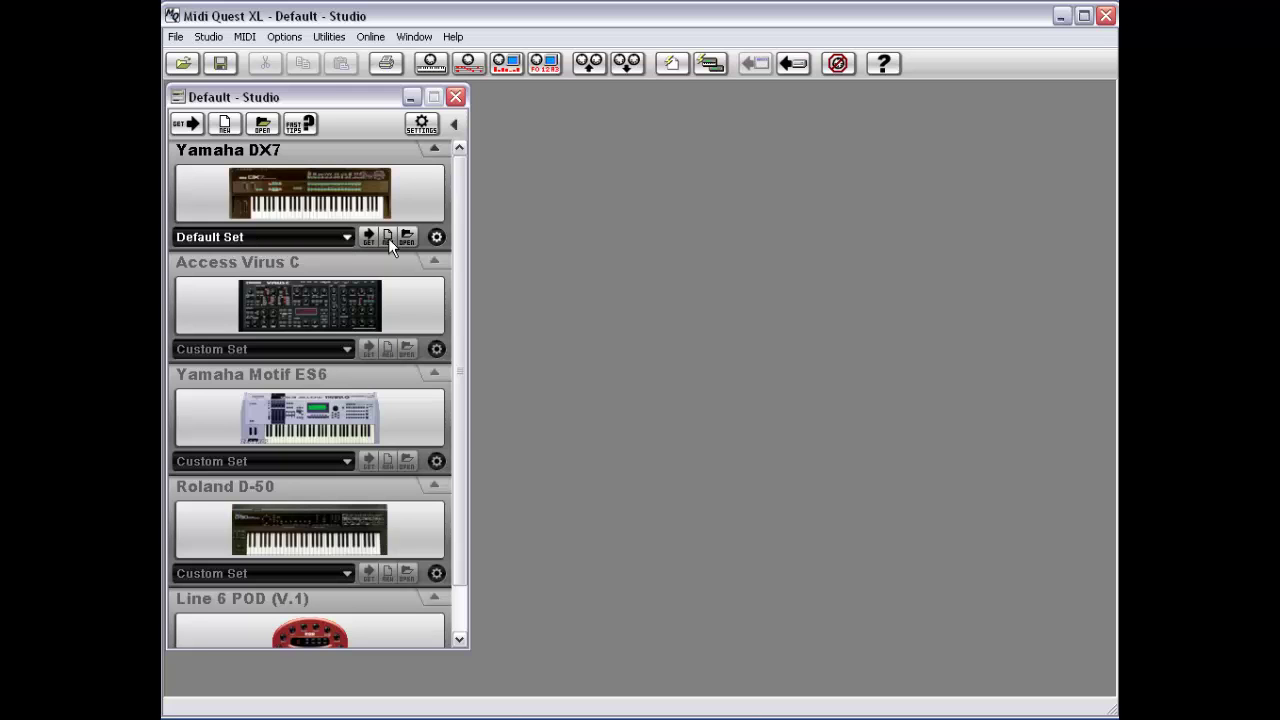
{"action": "left_click", "coordinate": [437, 237]}
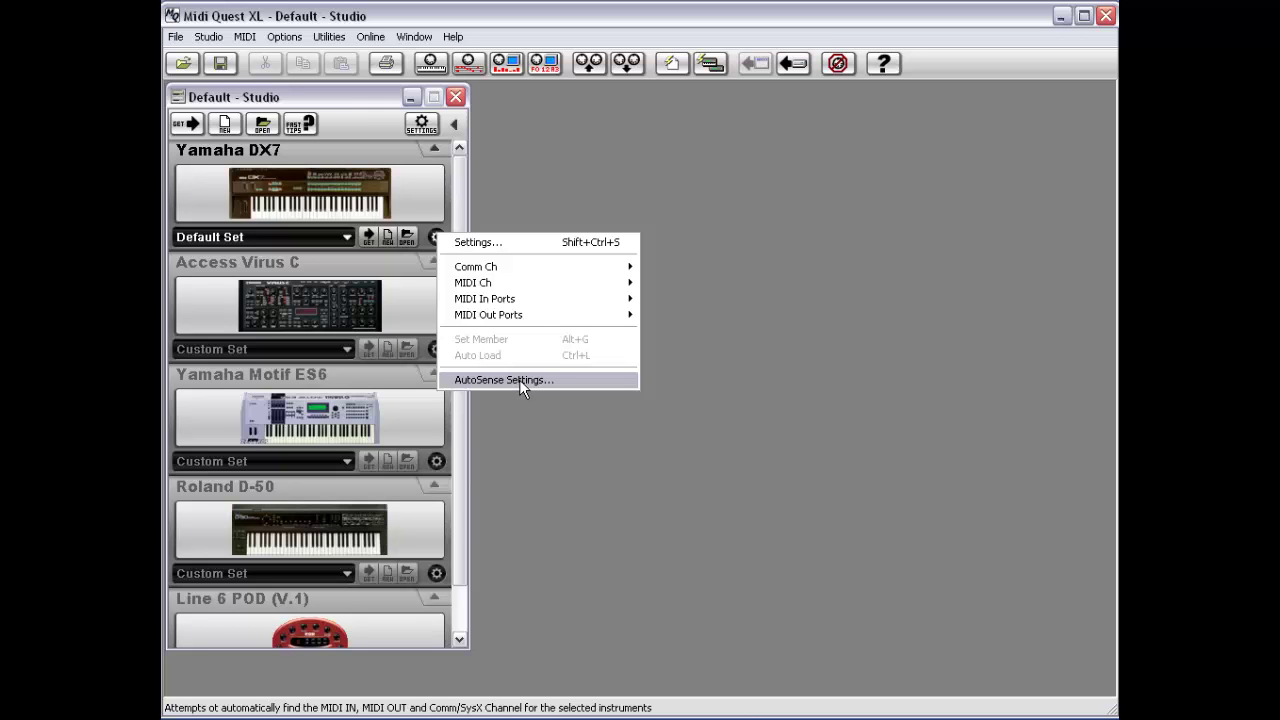
{"action": "left_click", "coordinate": [519, 381]}
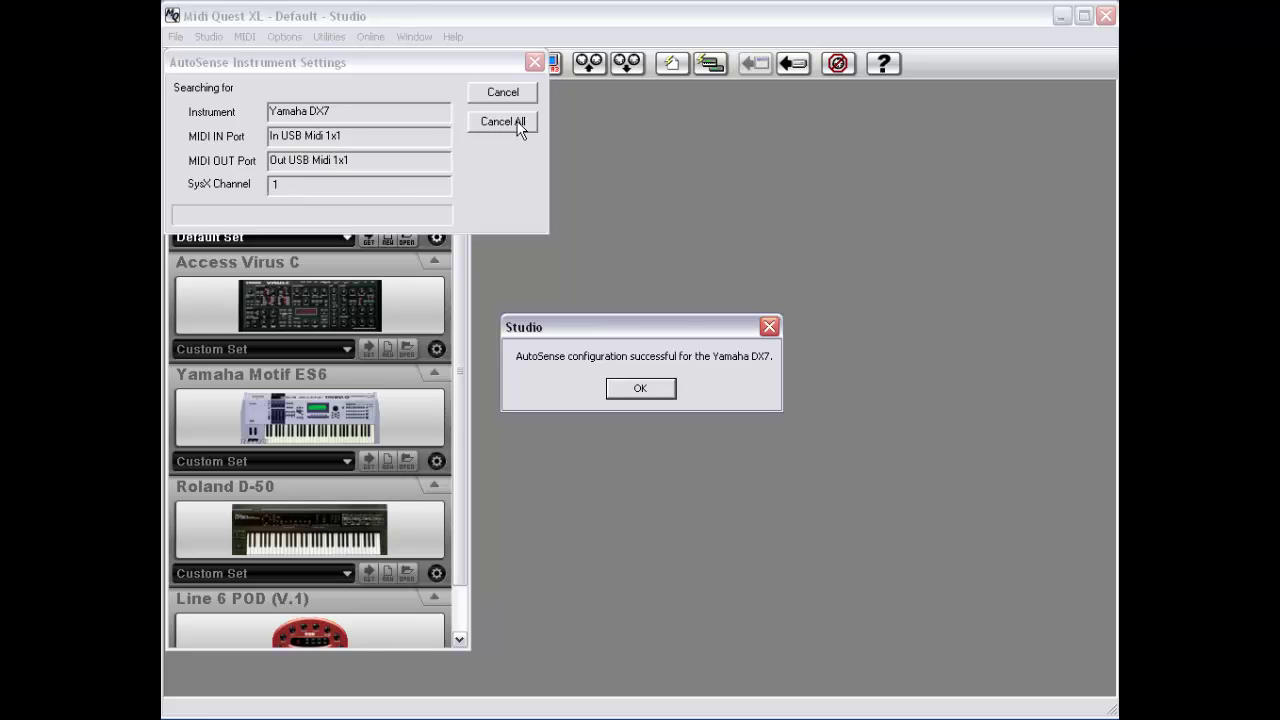
{"action": "left_click", "coordinate": [652, 390]}
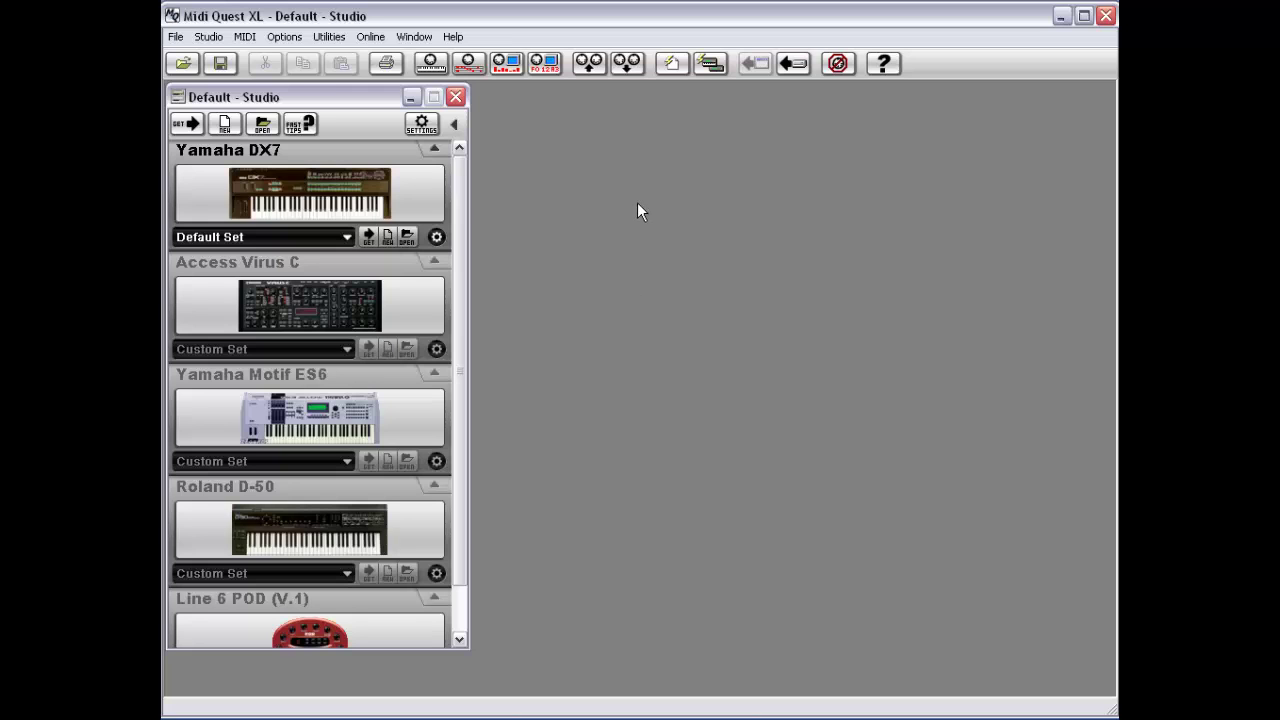
Open the Yamaha DX7 settings and check its Port In, Port Out and Comm Ch assignments.
{"action": "left_click", "coordinate": [436, 236]}
{"action": "left_click", "coordinate": [305, 258]}
{"action": "left_click", "coordinate": [305, 258]}
{"action": "left_click", "coordinate": [304, 279]}
{"action": "left_click", "coordinate": [305, 294]}
{"action": "left_click", "coordinate": [300, 309]}
{"action": "left_click", "coordinate": [294, 309]}
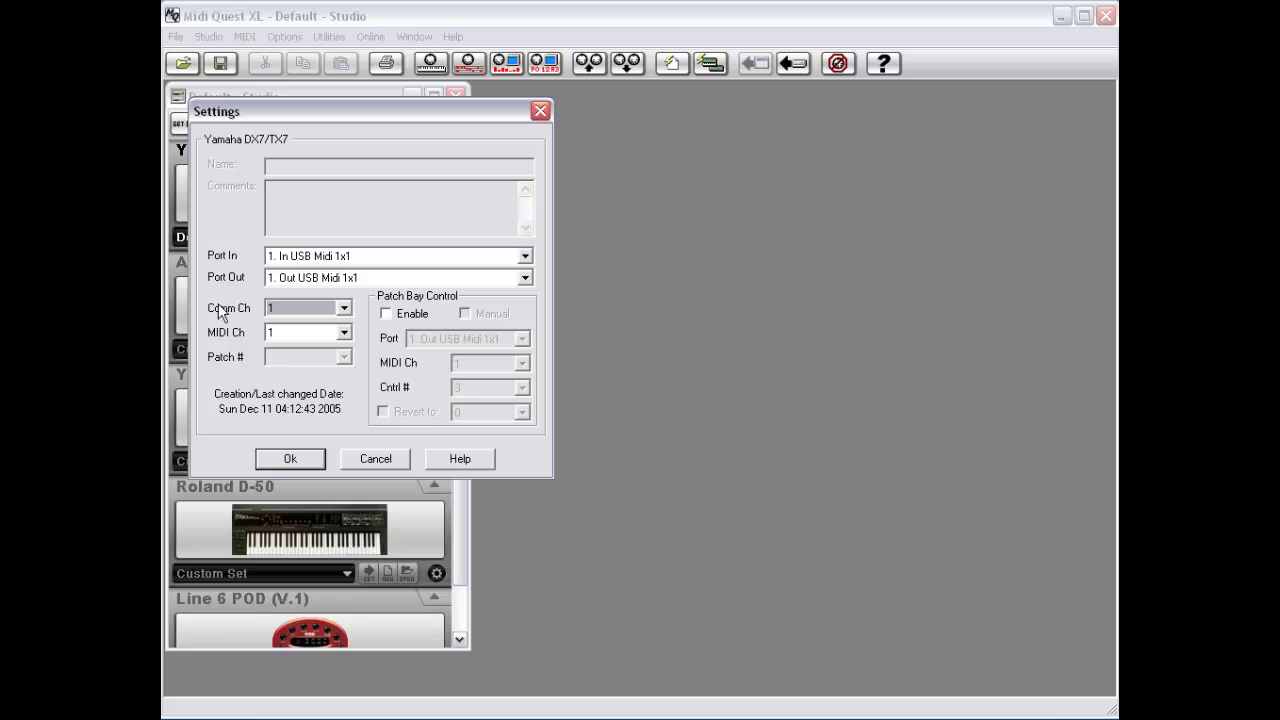
Close the instrument settings unchanged, open the Yamaha DX7 Fast Tips, and enlarge the tips window to read all the instructions.
{"action": "left_click", "coordinate": [389, 461]}
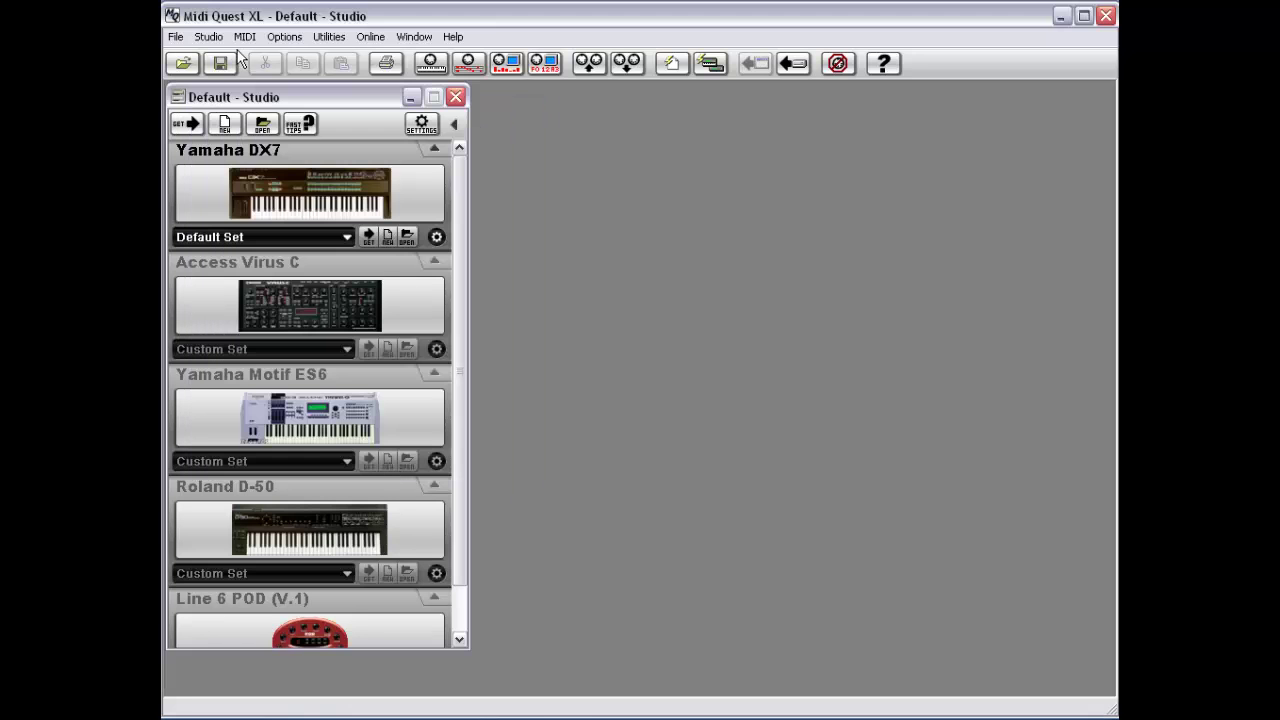
{"action": "left_click", "coordinate": [209, 37]}
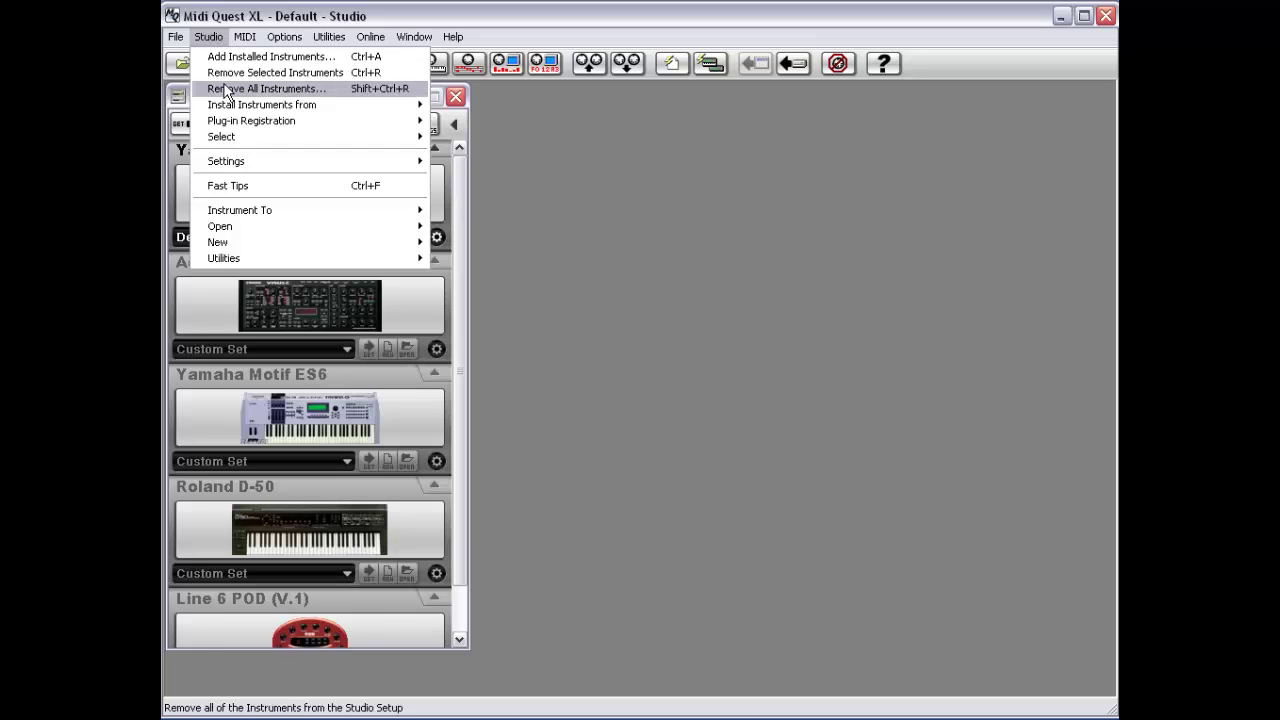
{"action": "left_click", "coordinate": [244, 186]}
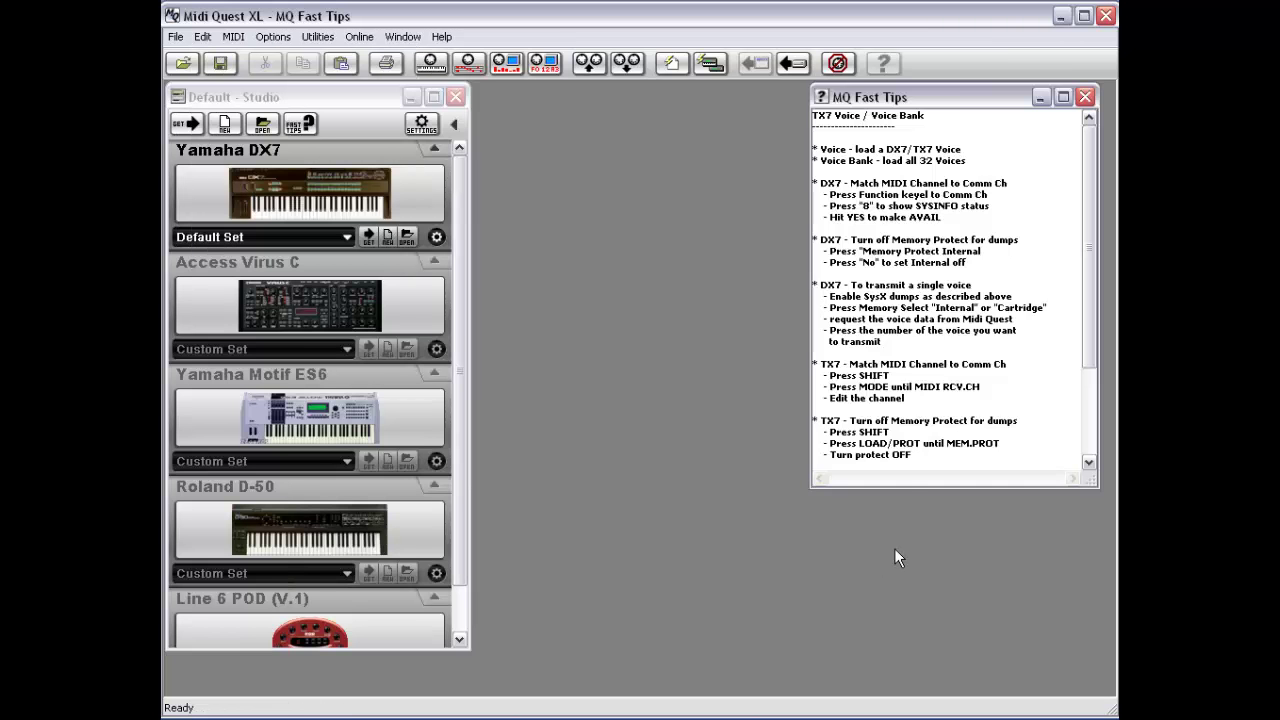
{"action": "left_click_drag", "start_coordinate": [906, 487], "coordinate": [894, 592]}
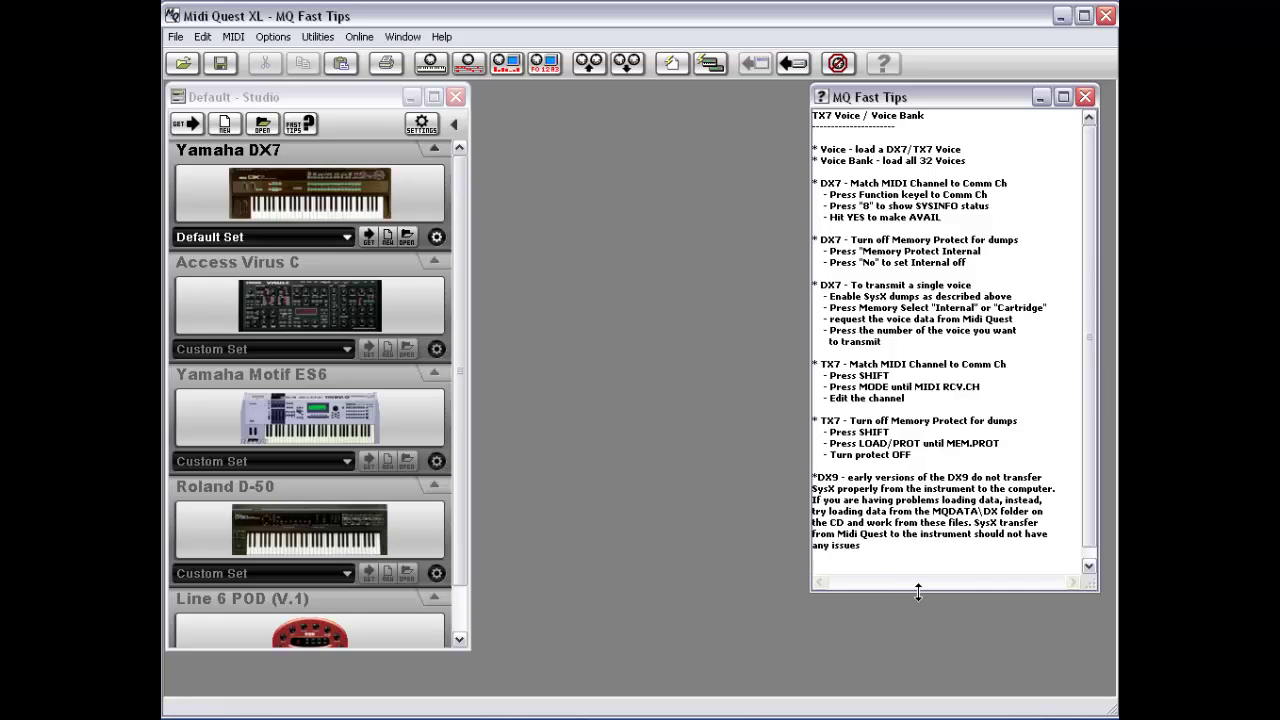
{"action": "left_click_drag", "start_coordinate": [916, 591], "coordinate": [917, 606]}
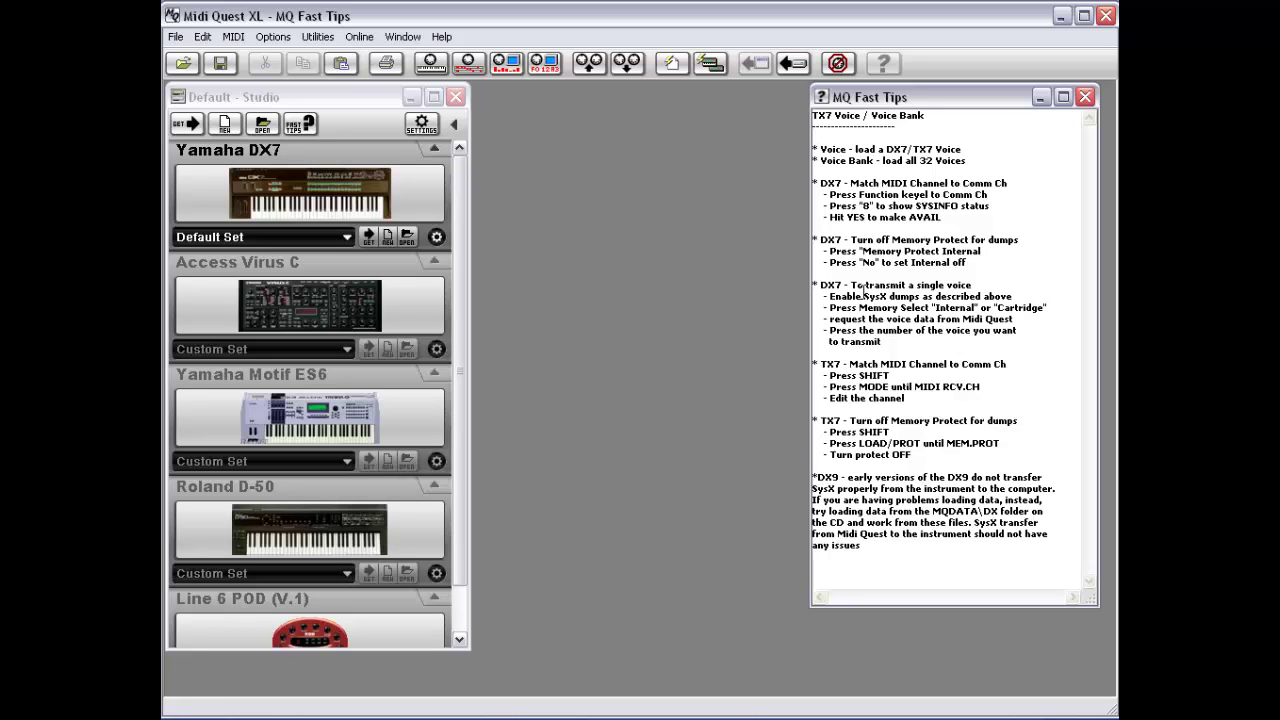
{"action": "left_click", "coordinate": [289, 238]}
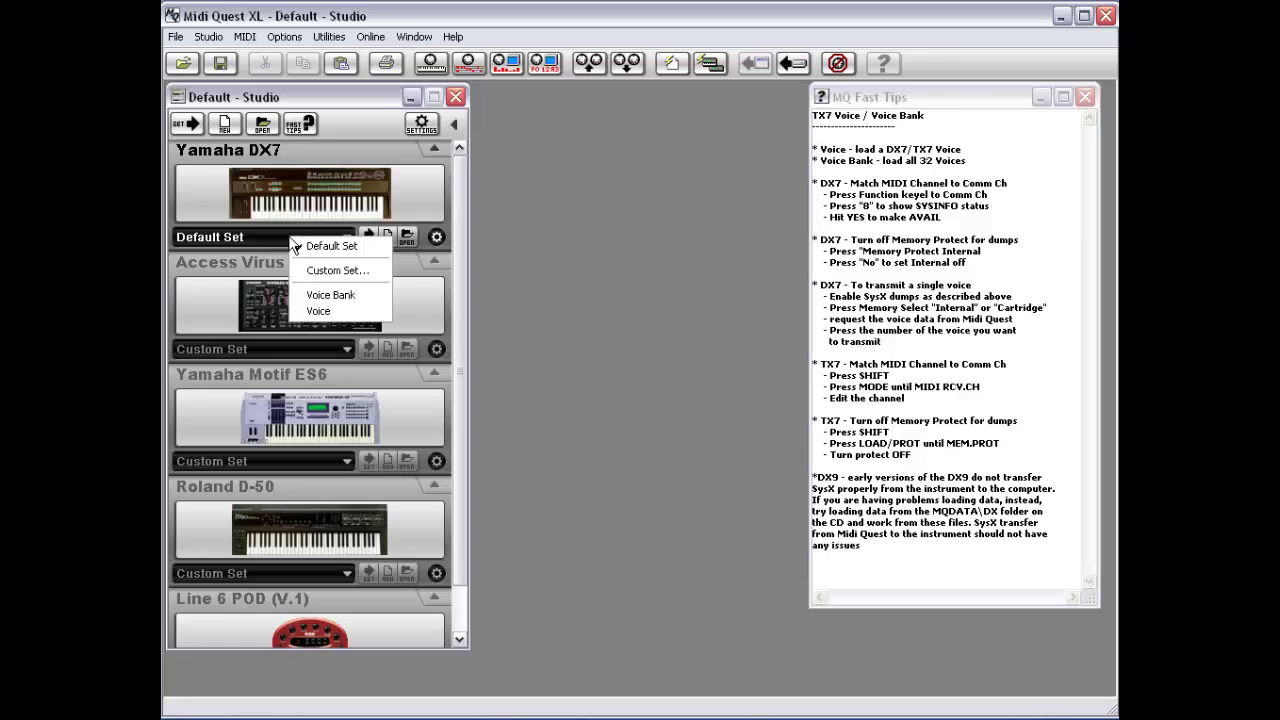
{"action": "left_click", "coordinate": [850, 135]}
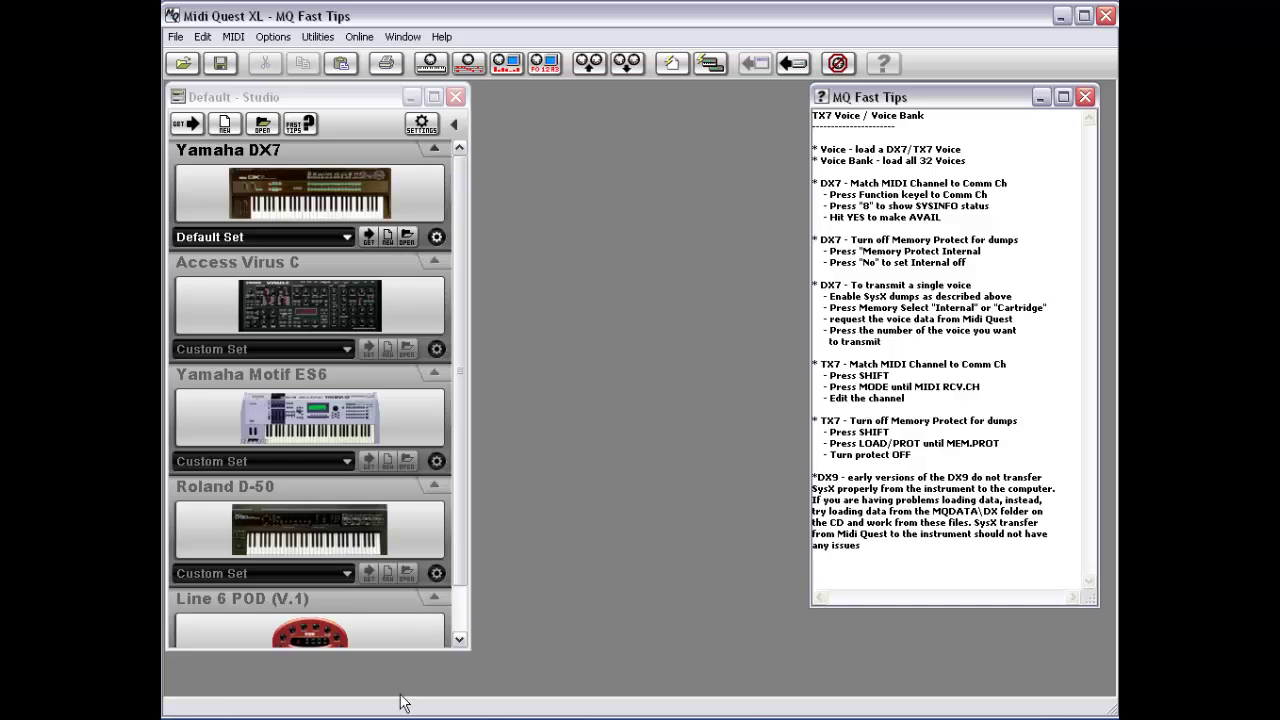
Set the Yamaha Motif ES6 data type to Performance Bank (User) and open its Fast Tips.
{"action": "left_click", "coordinate": [255, 445]}
{"action": "left_click", "coordinate": [278, 461]}
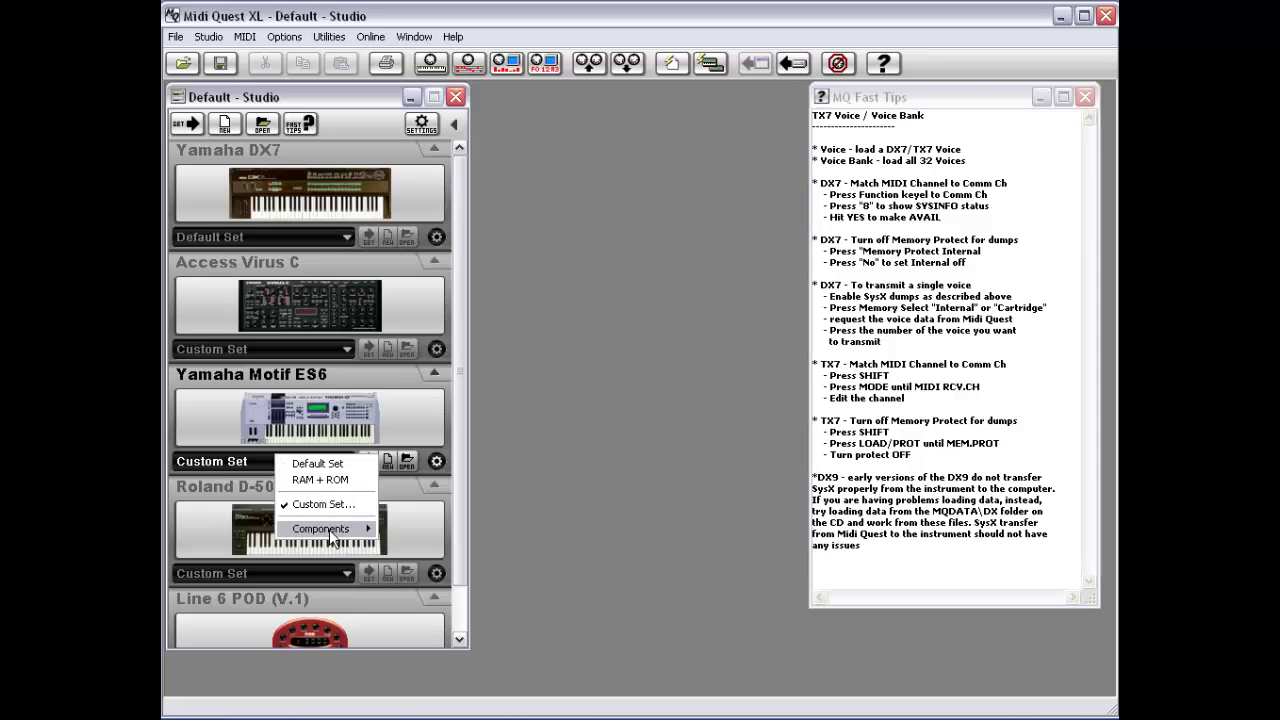
{"action": "mouse_move", "coordinate": [333, 538]}
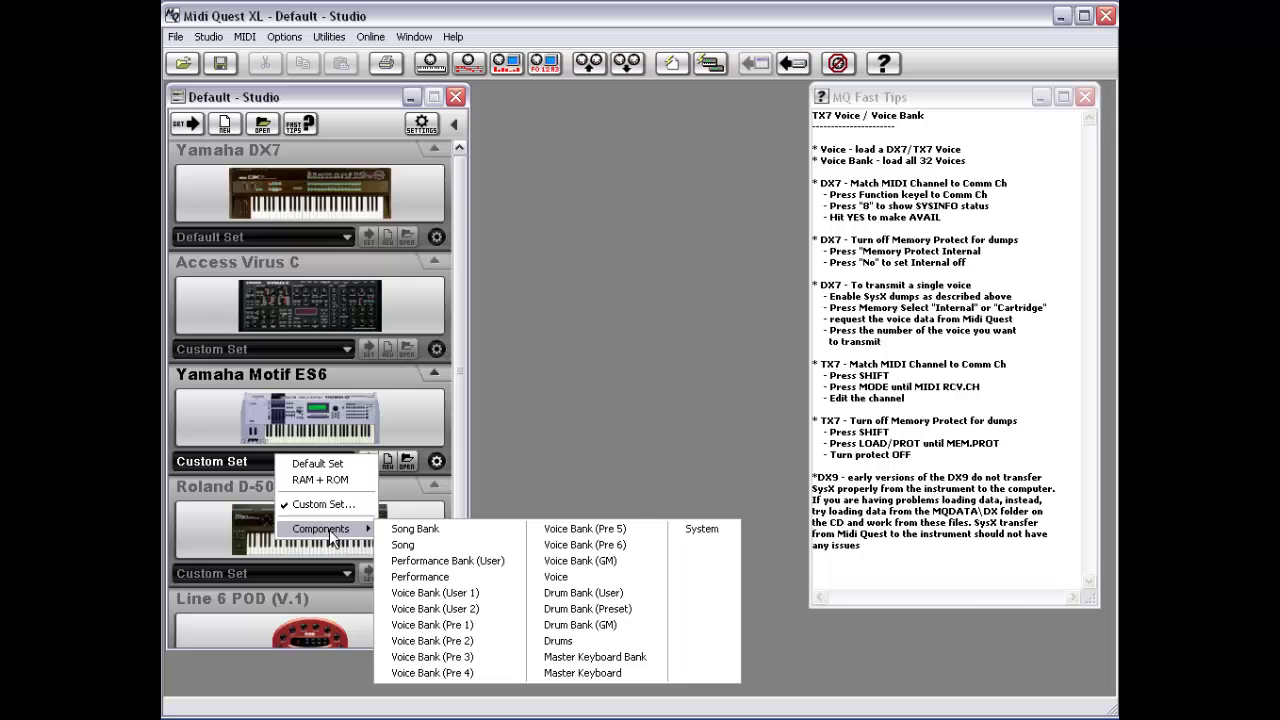
{"action": "left_click", "coordinate": [462, 562]}
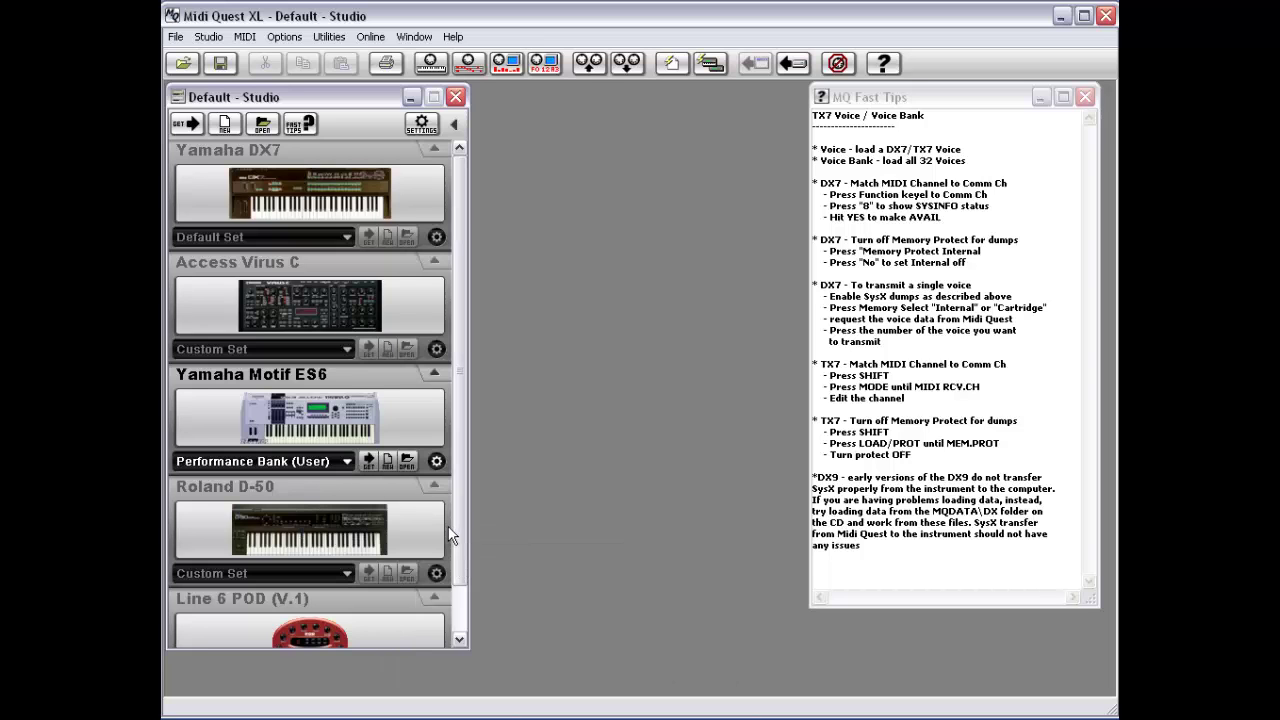
{"action": "left_click", "coordinate": [293, 123]}
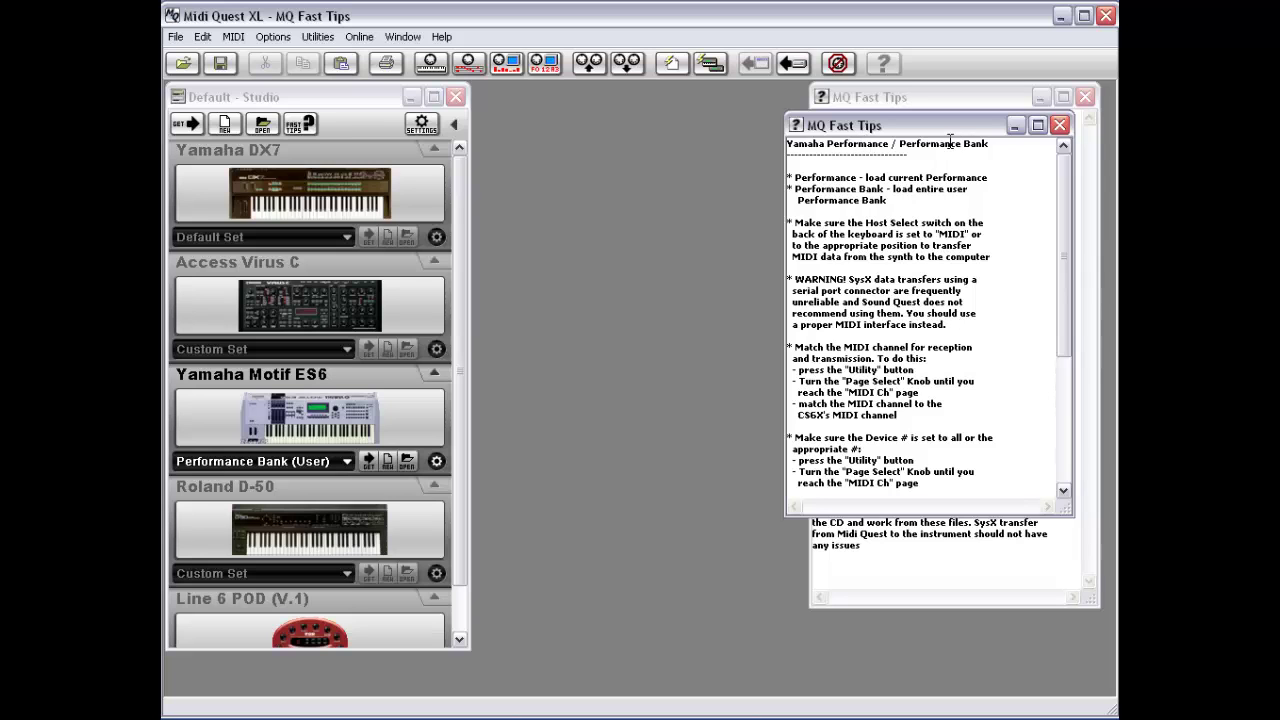
Set the Yamaha Motif ES6 data type to Voice Bank (User 1) and open its Fast Tips, enlarging them to show all text.
{"action": "left_click", "coordinate": [305, 462]}
{"action": "mouse_move", "coordinate": [330, 486]}
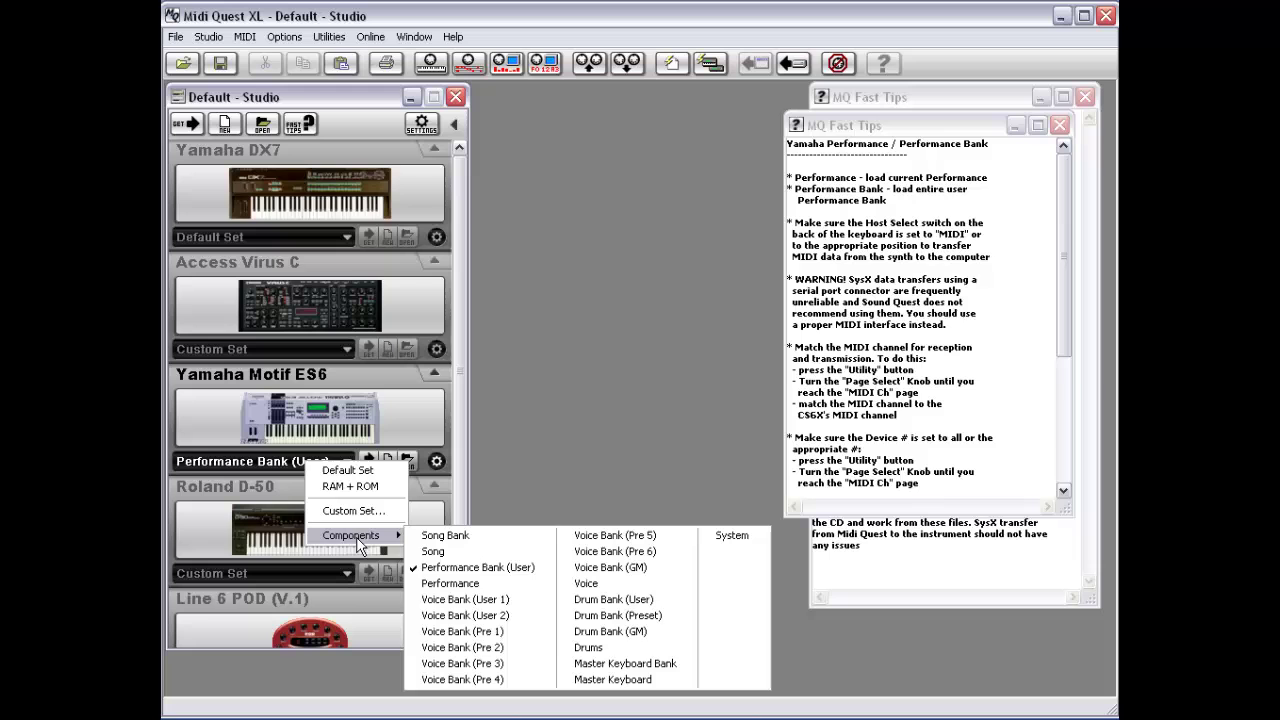
{"action": "left_click", "coordinate": [492, 600]}
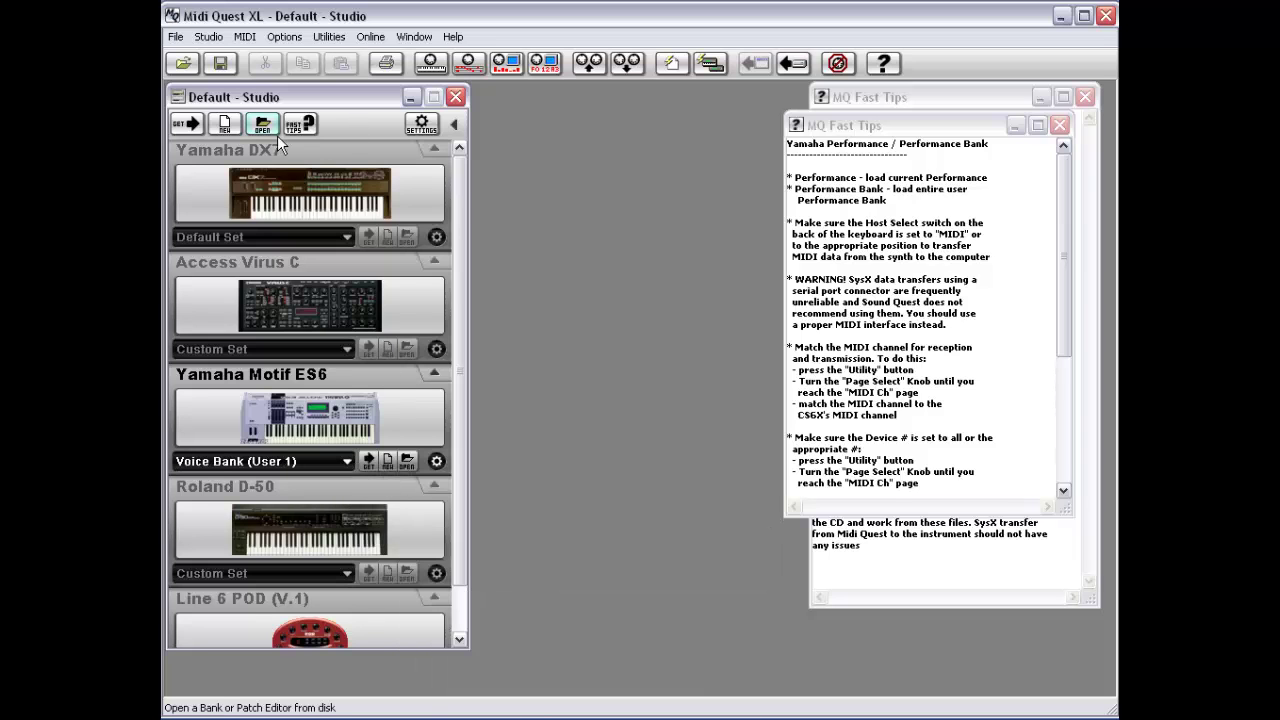
{"action": "left_click", "coordinate": [303, 127]}
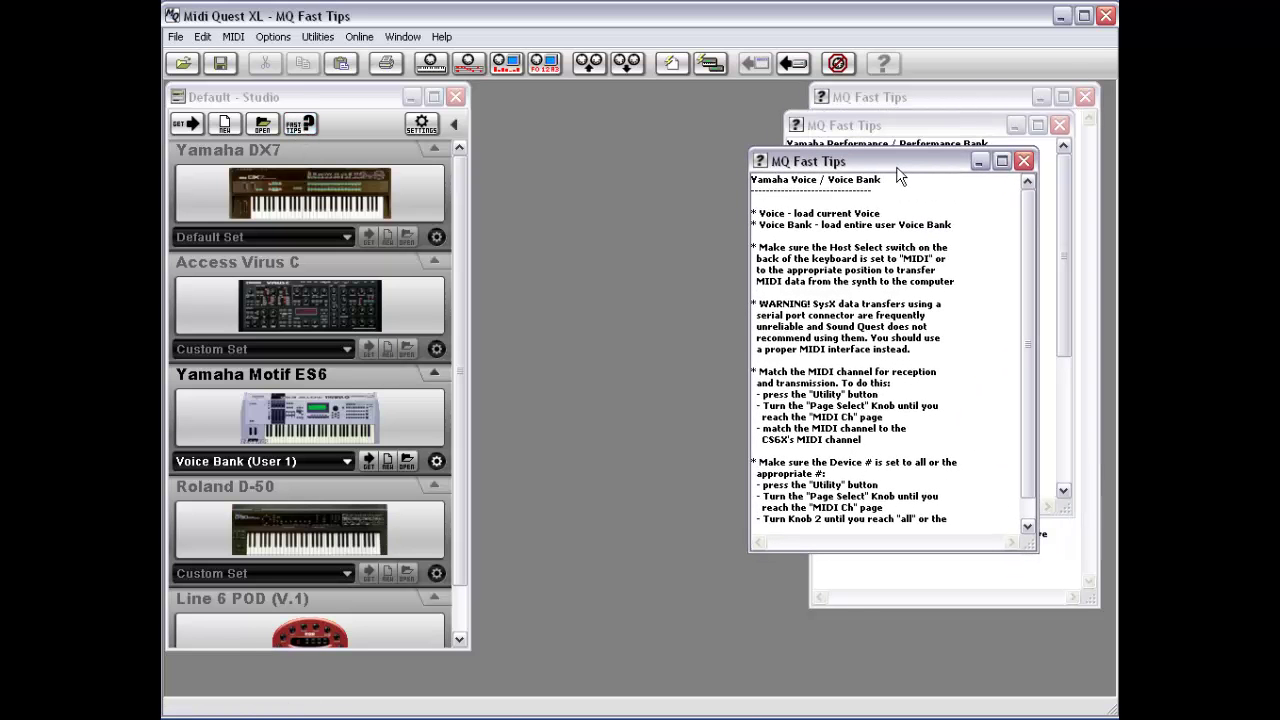
{"action": "left_click_drag", "start_coordinate": [864, 550], "coordinate": [846, 587]}
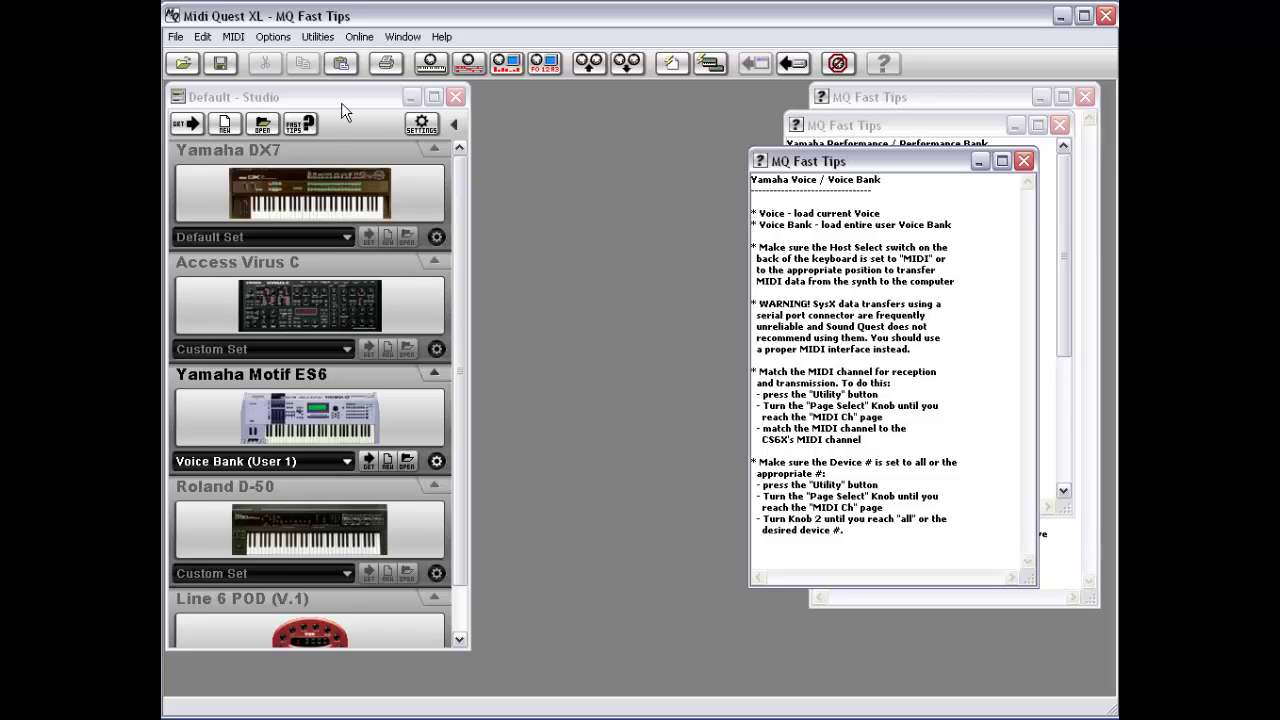
Select the Yamaha DX7 in the studio and close all three open Fast Tips windows.
{"action": "left_click", "coordinate": [296, 198]}
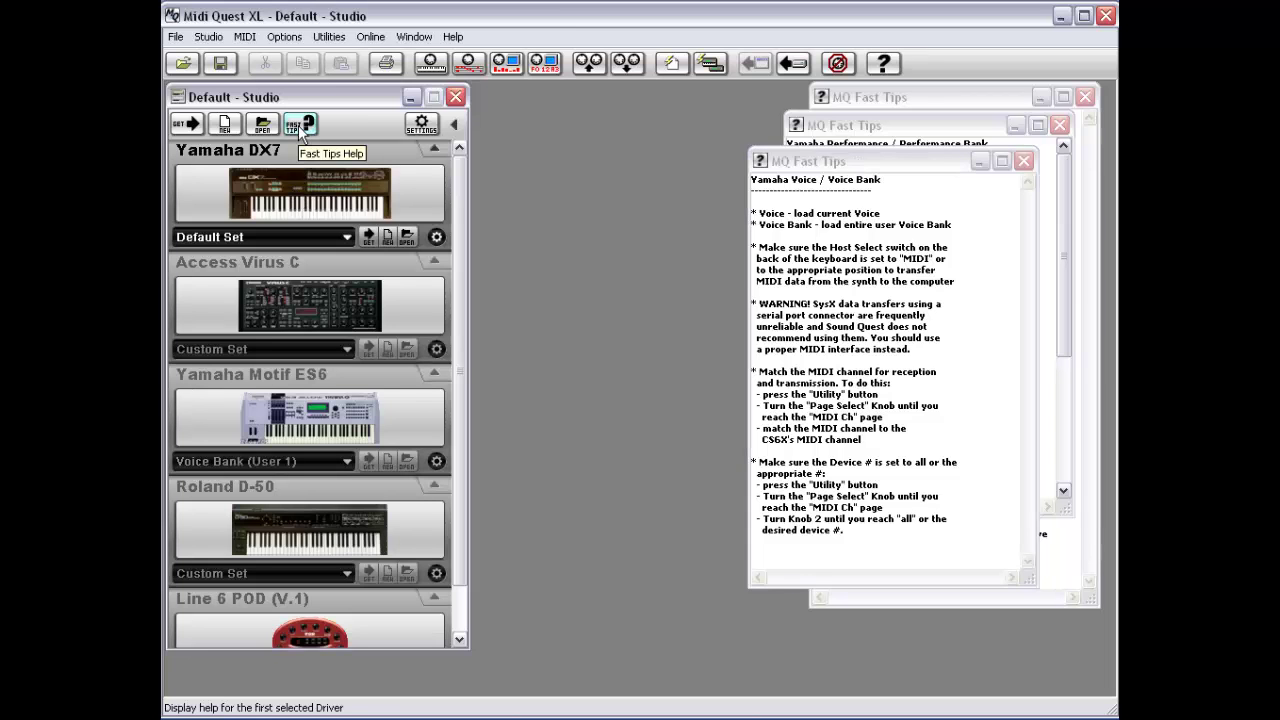
{"action": "left_click", "coordinate": [208, 36]}
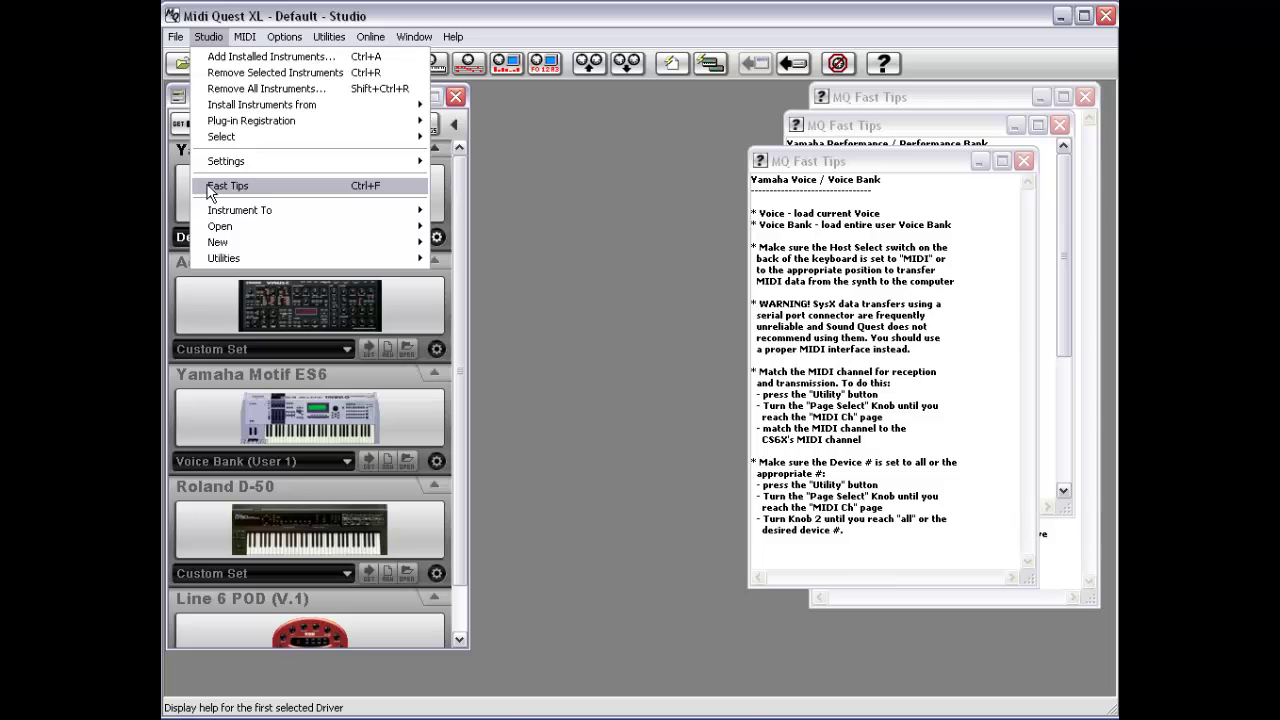
{"action": "left_click", "coordinate": [659, 256]}
{"action": "double_click", "coordinate": [761, 158]}
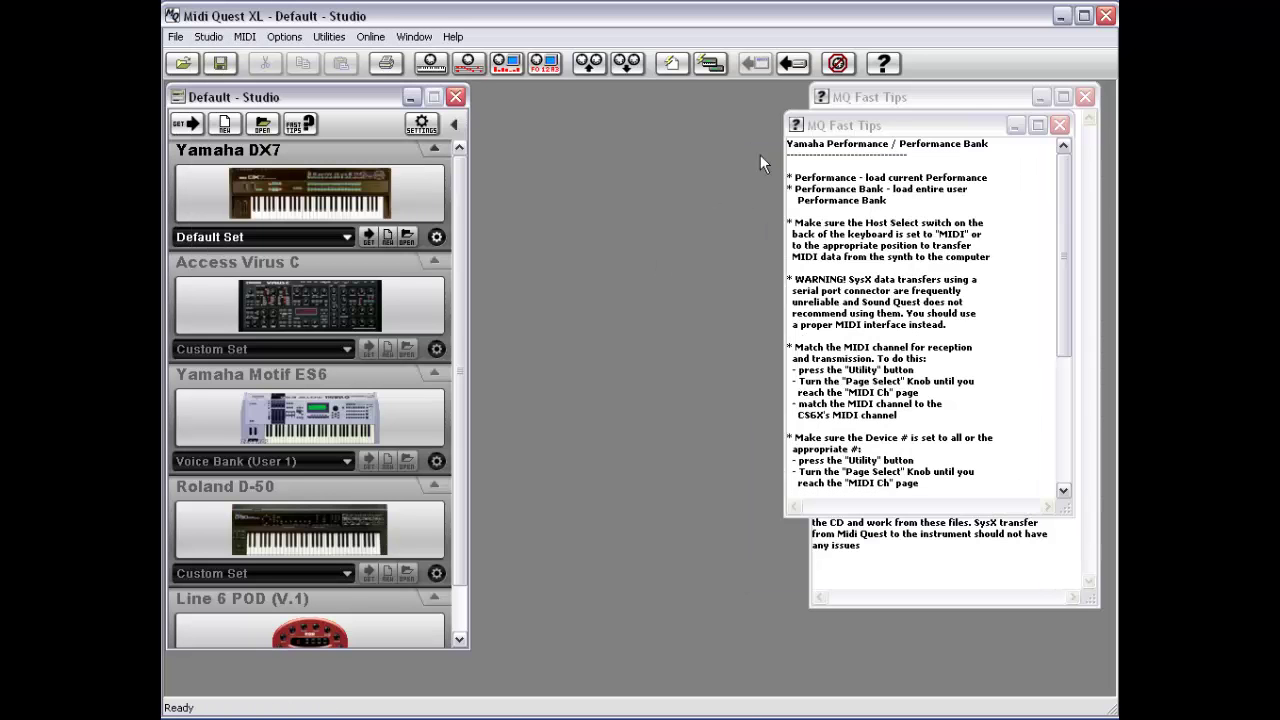
{"action": "double_click", "coordinate": [797, 126]}
{"action": "left_click", "coordinate": [820, 97]}
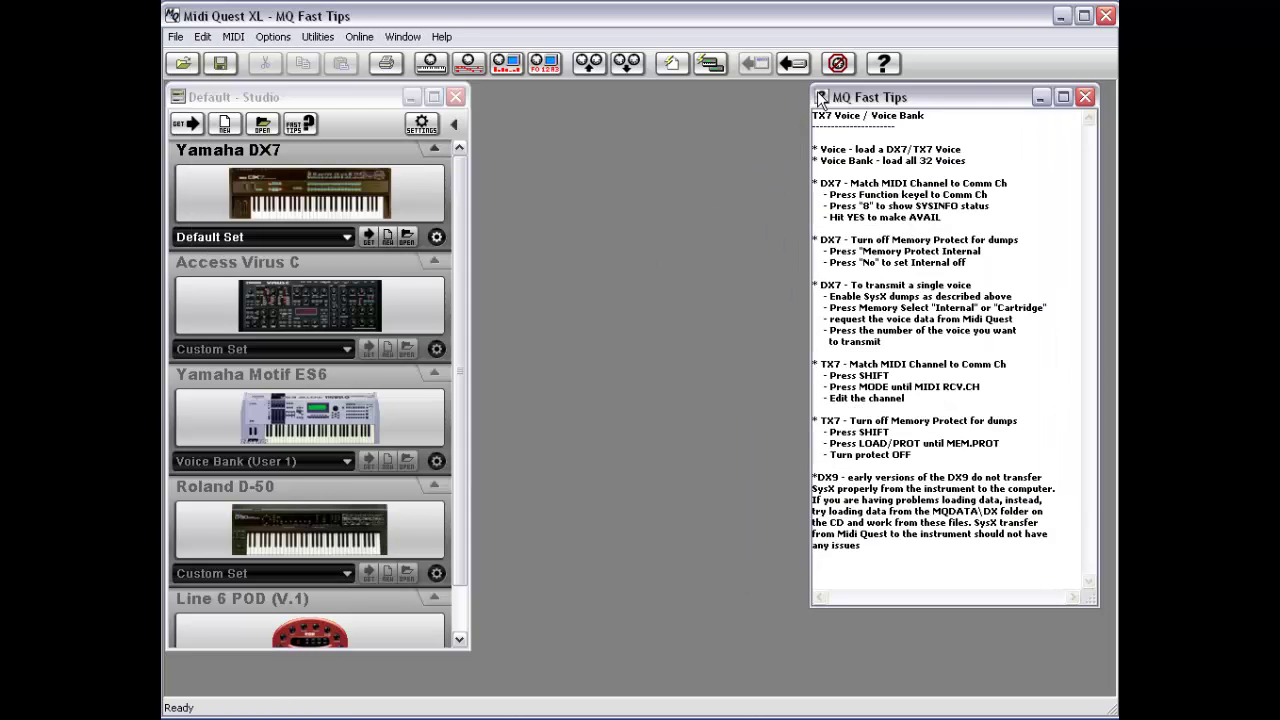
{"action": "double_click", "coordinate": [820, 97]}
Try to retrieve the default set, with its Voice Bank and Voice, from the Yamaha DX7.
{"action": "left_click", "coordinate": [208, 36]}
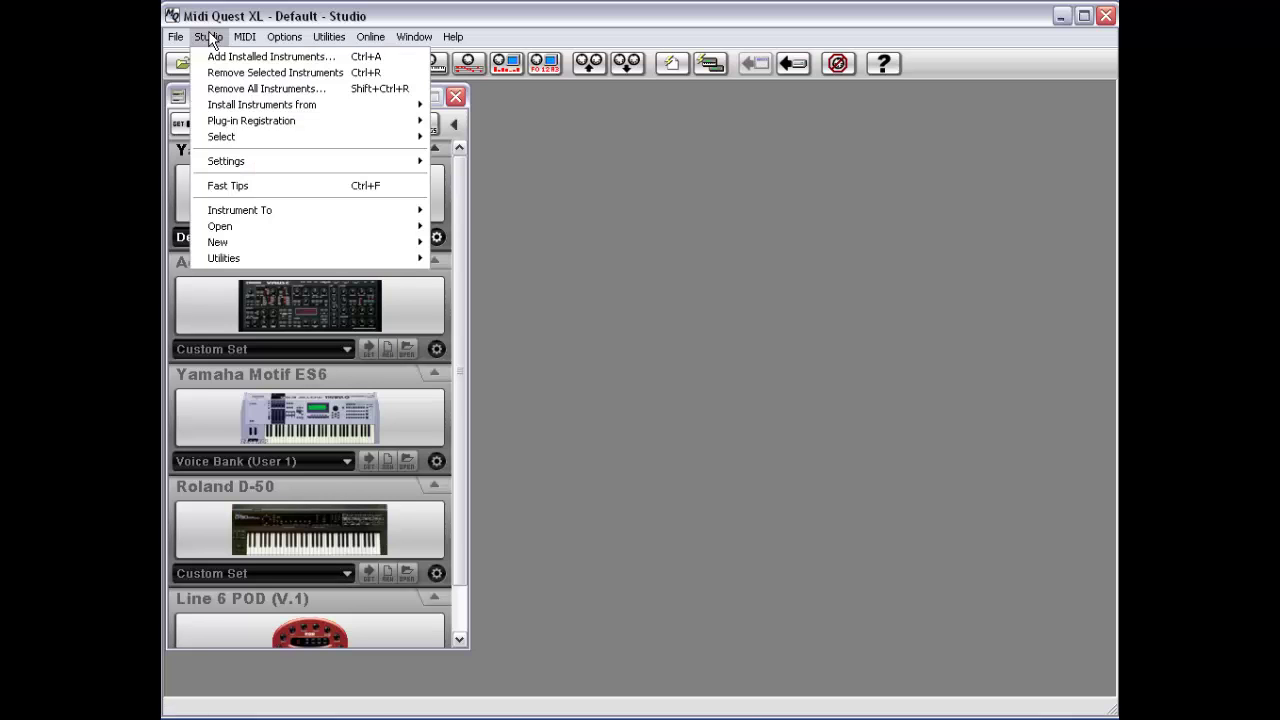
{"action": "mouse_move", "coordinate": [252, 217]}
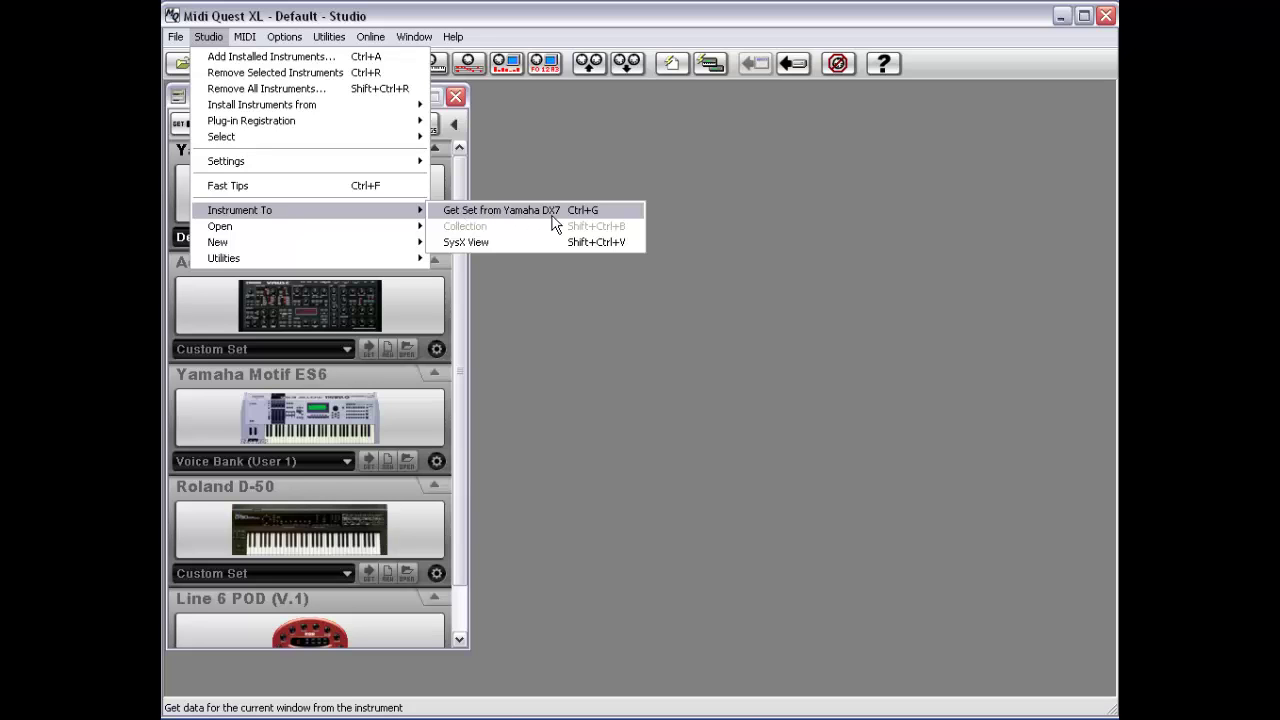
{"action": "left_click", "coordinate": [548, 170]}
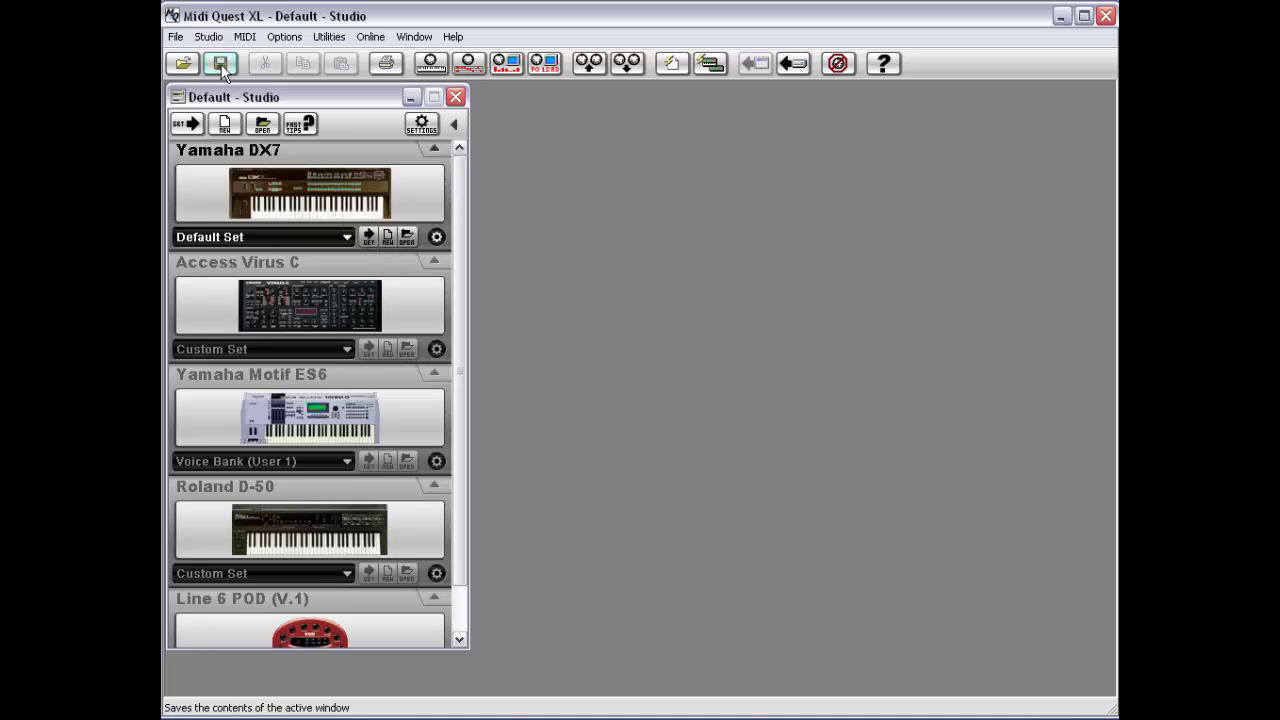
{"action": "left_click", "coordinate": [208, 36]}
{"action": "mouse_move", "coordinate": [331, 217]}
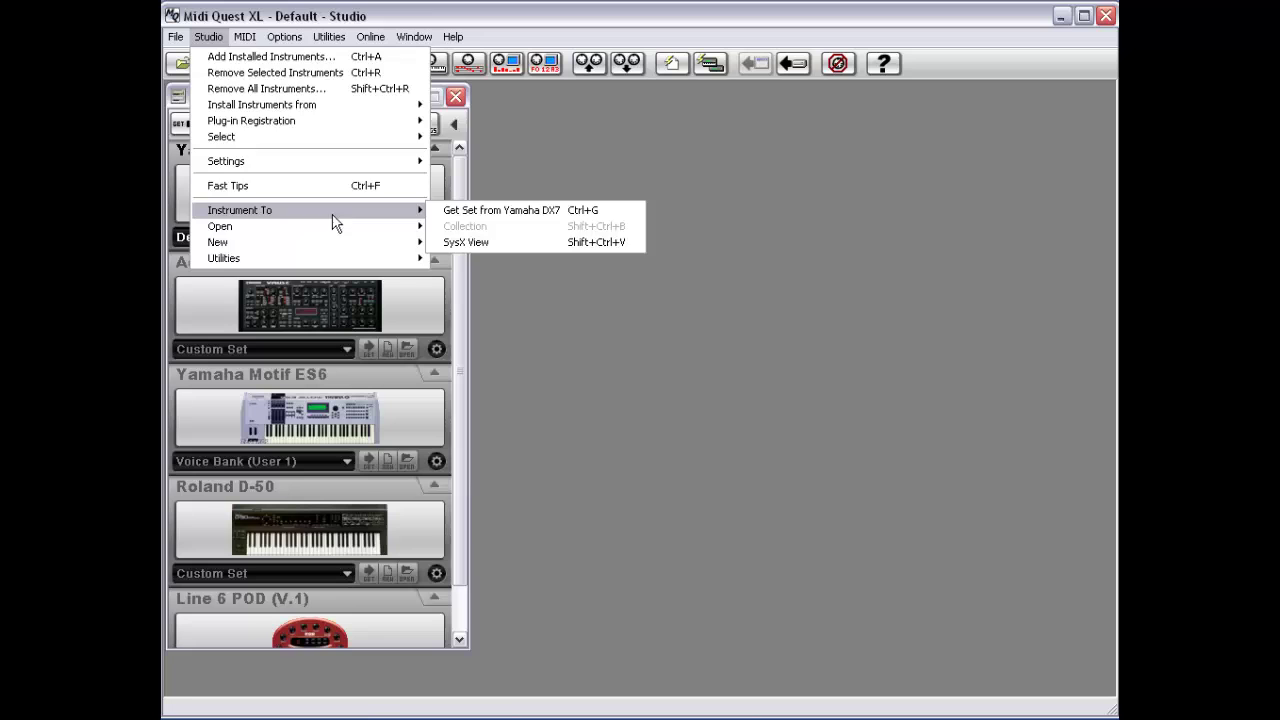
{"action": "left_click", "coordinate": [478, 208]}
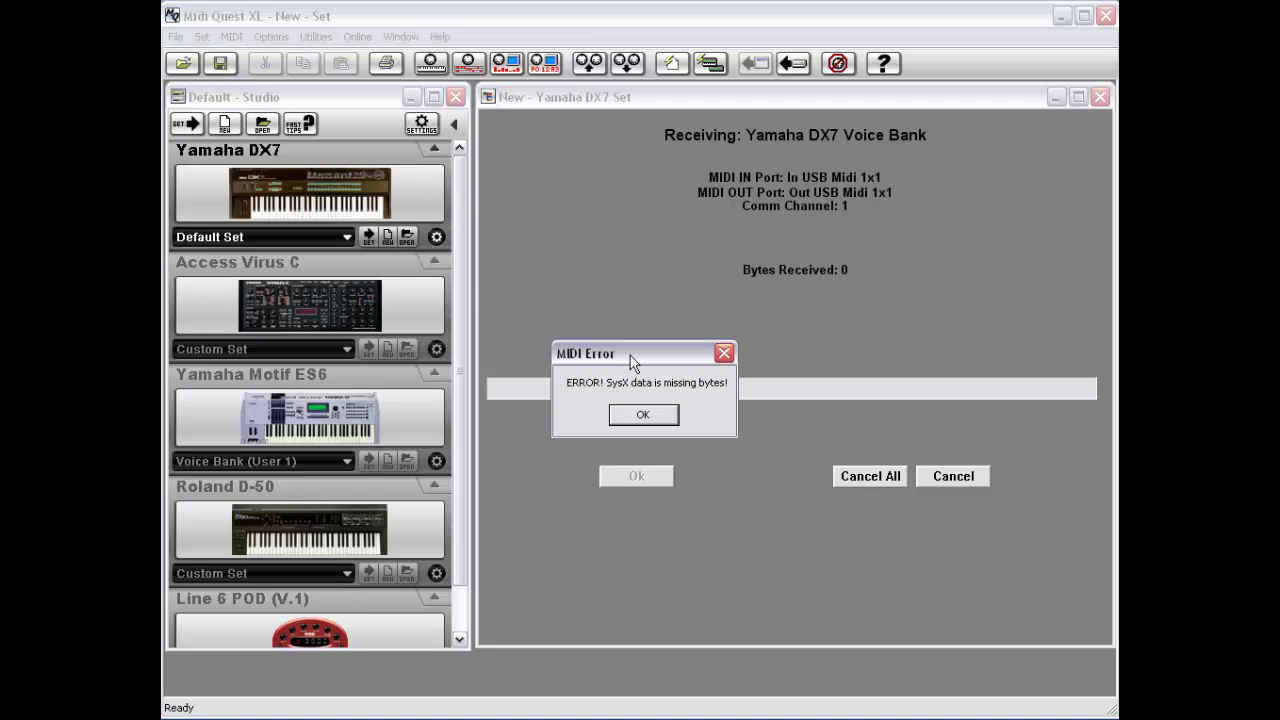
{"action": "left_click", "coordinate": [644, 416]}
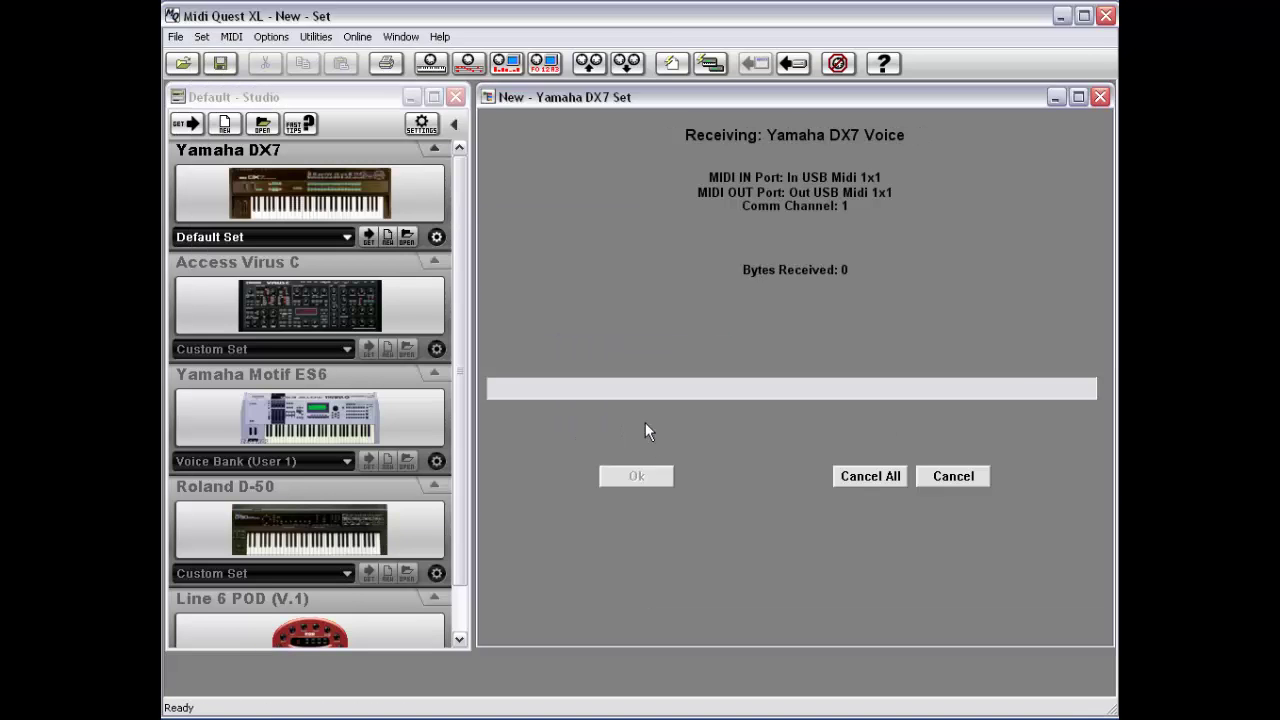
{"action": "left_click", "coordinate": [670, 392]}
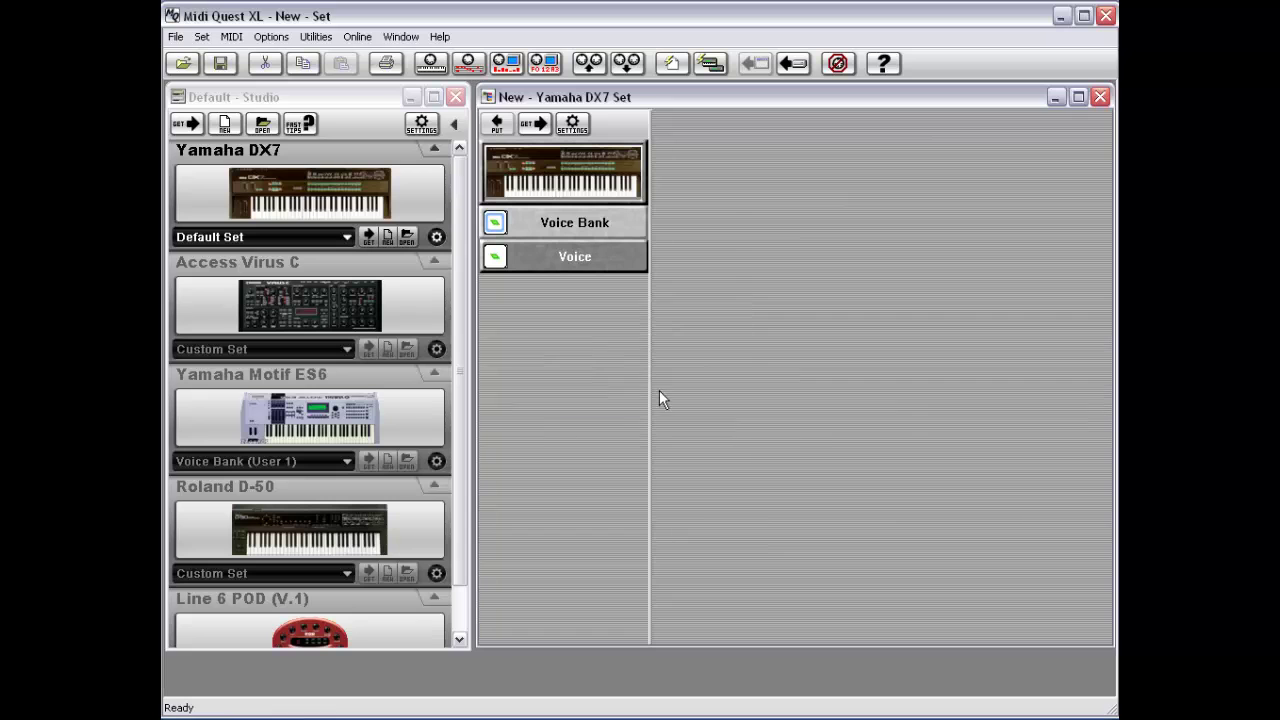
Check the Voice Bank options in the new Yamaha DX7 set, and close the set without saving.
{"action": "right_click", "coordinate": [580, 226]}
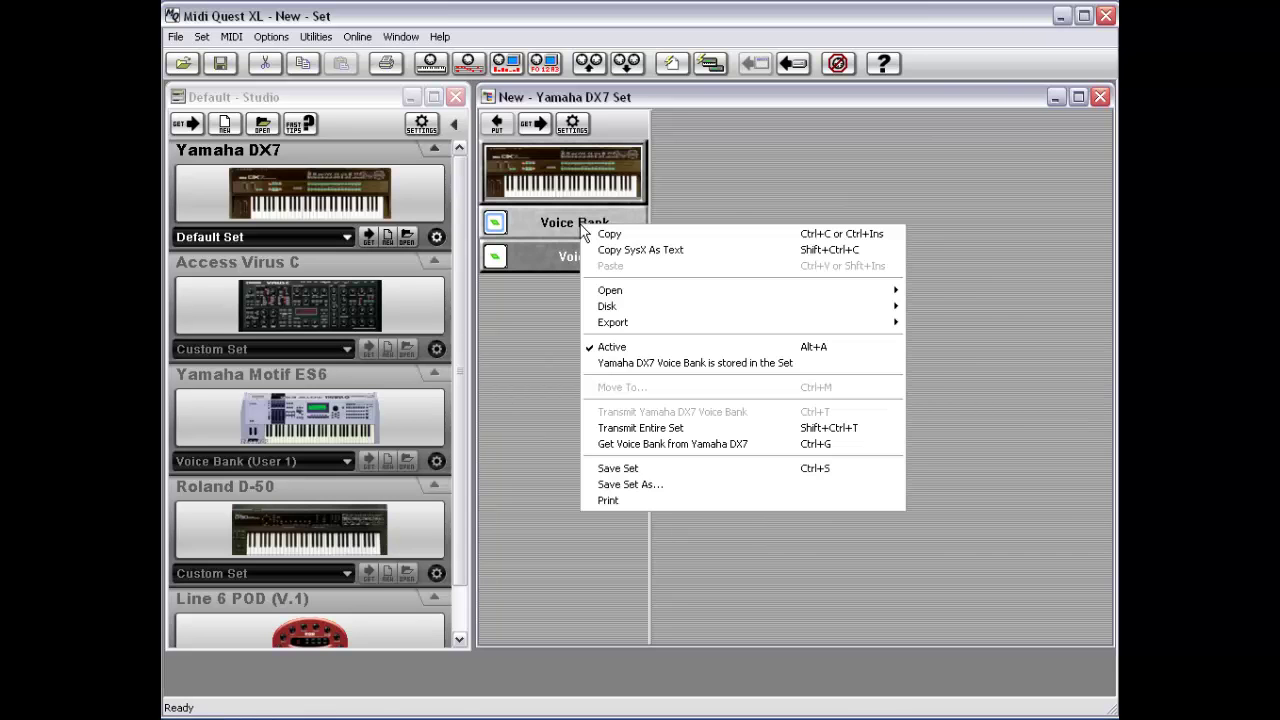
{"action": "left_click", "coordinate": [632, 366]}
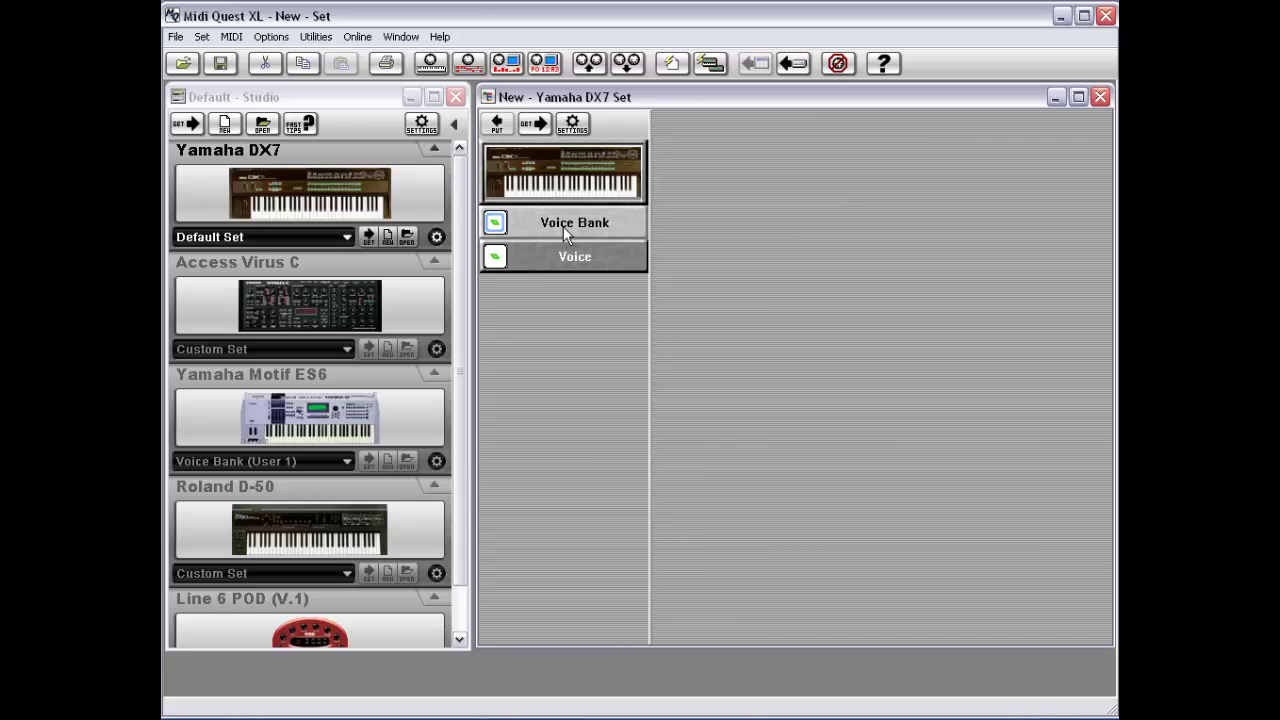
{"action": "double_click", "coordinate": [489, 98]}
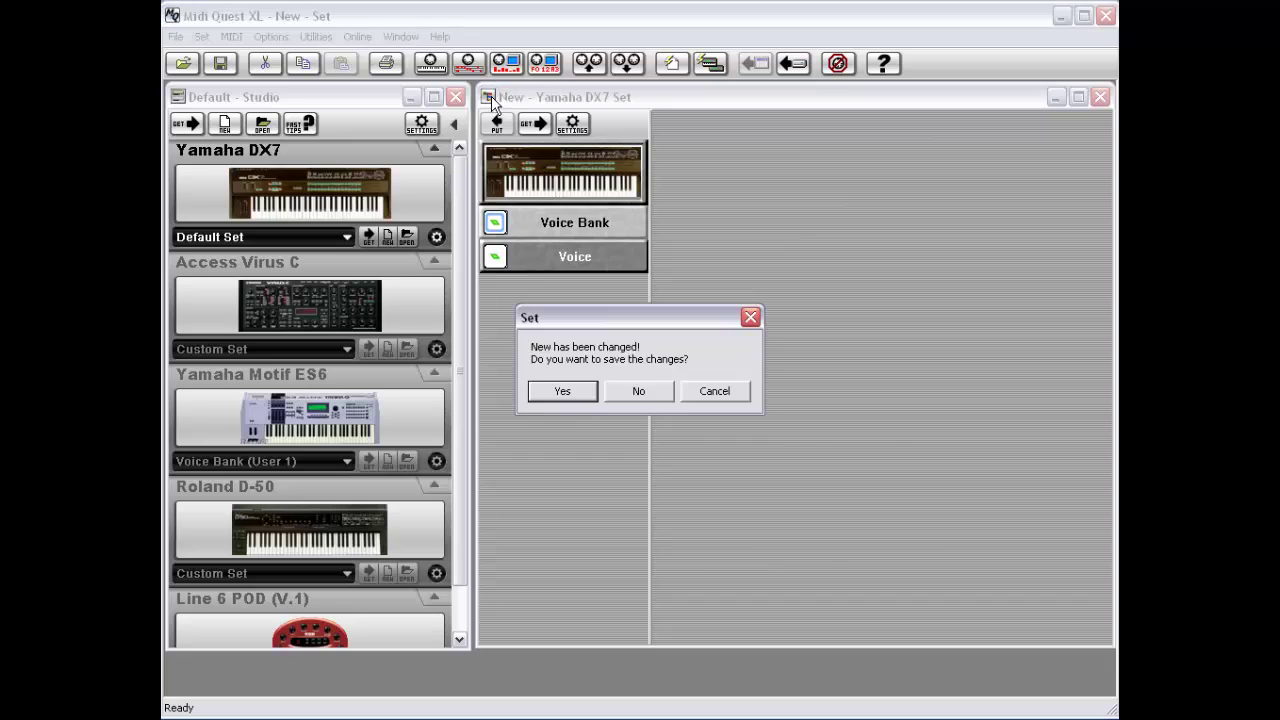
{"action": "left_click", "coordinate": [655, 392]}
Try to retrieve the Yamaha DX7 data into a SysX View window.
{"action": "left_click", "coordinate": [207, 37]}
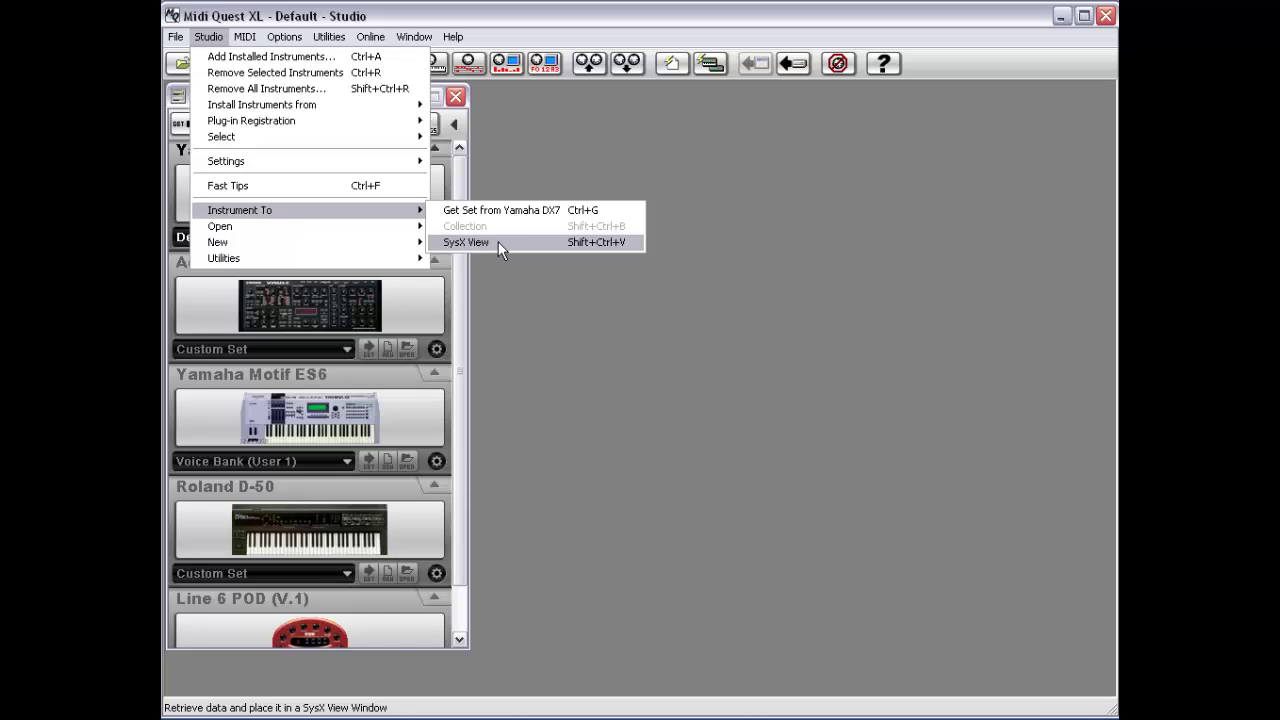
{"action": "left_click", "coordinate": [500, 250]}
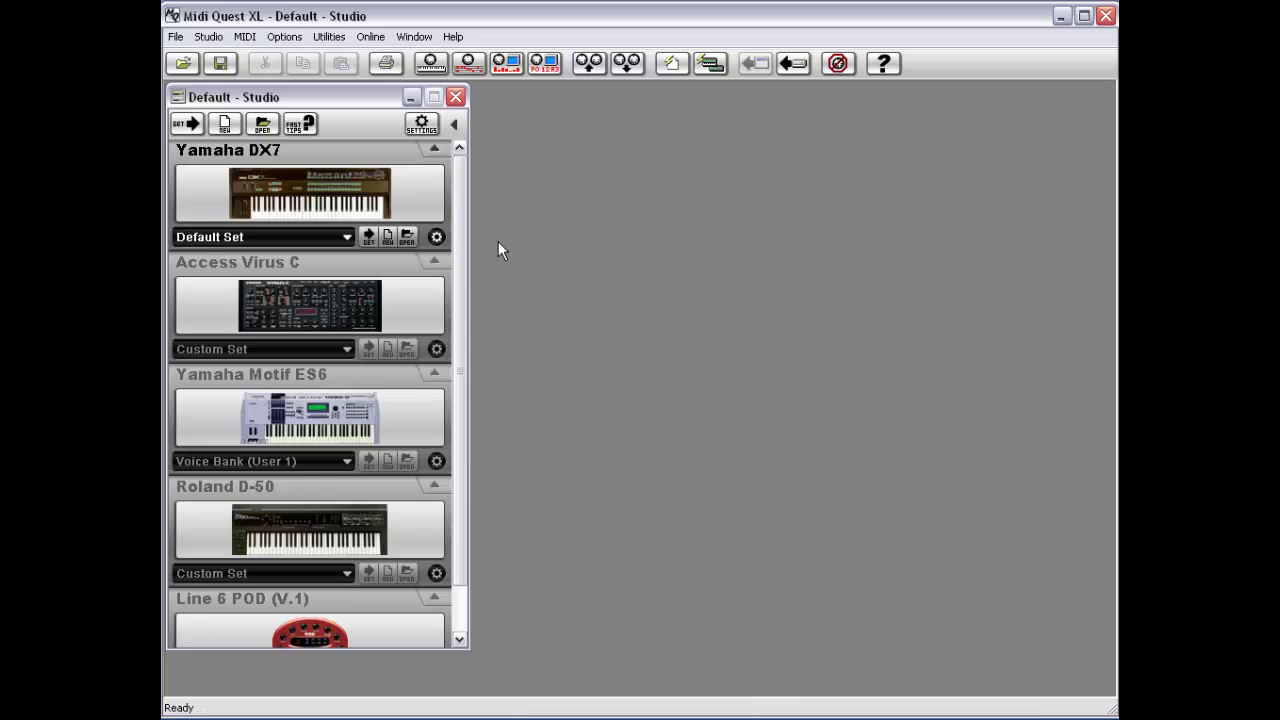
Retrieve the Voice Bank from the Yamaha DX7 into a SysX View, and close the view after inspecting its data.
{"action": "left_click", "coordinate": [292, 237]}
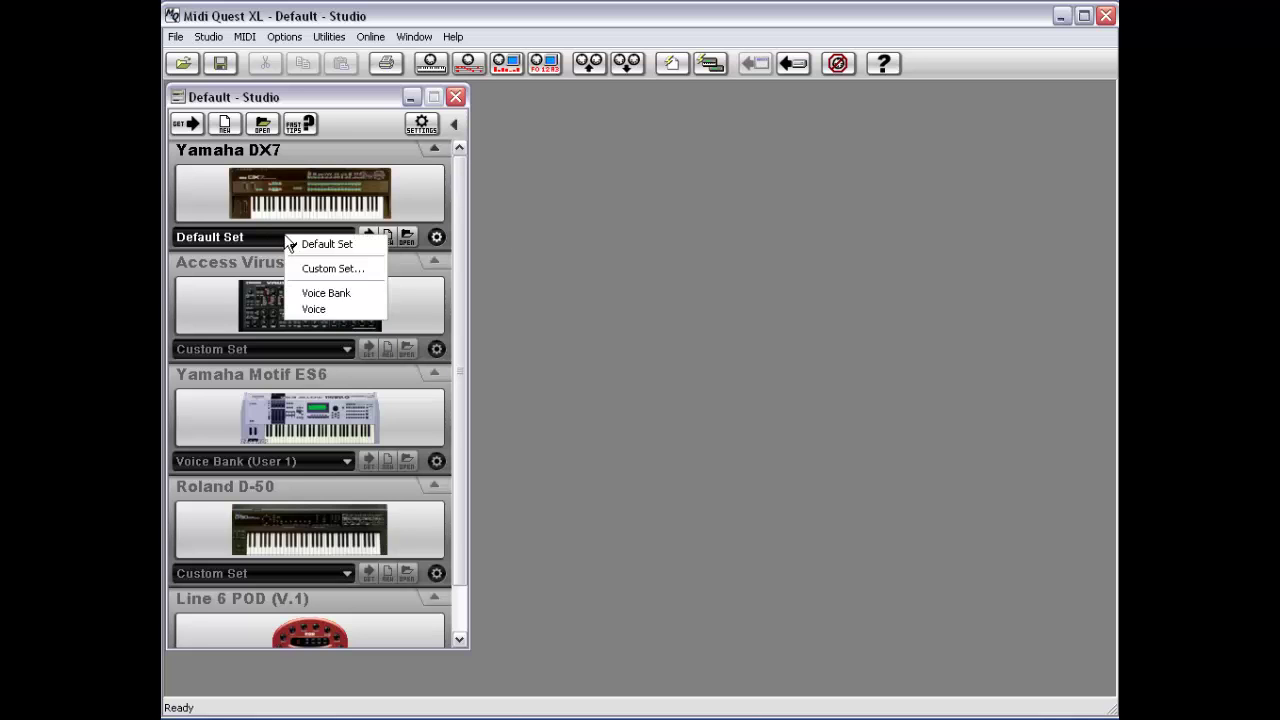
{"action": "left_click", "coordinate": [349, 295]}
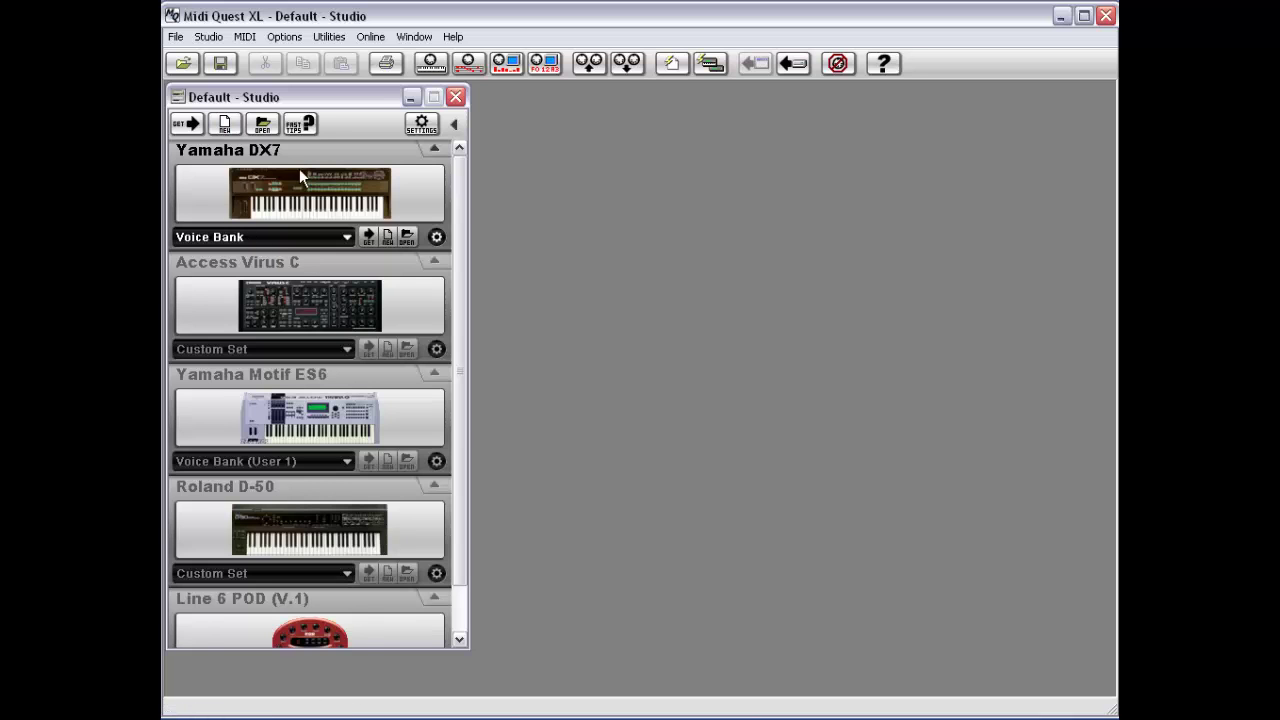
{"action": "left_click", "coordinate": [222, 41]}
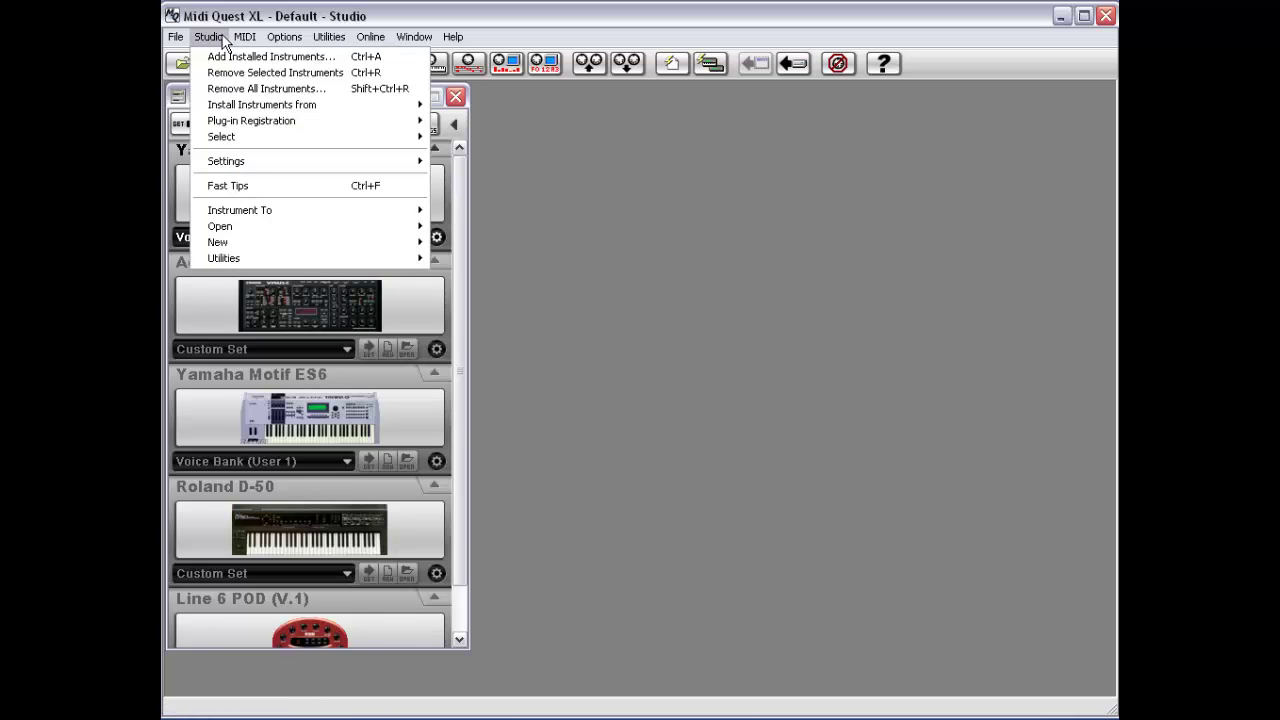
{"action": "mouse_move", "coordinate": [232, 142]}
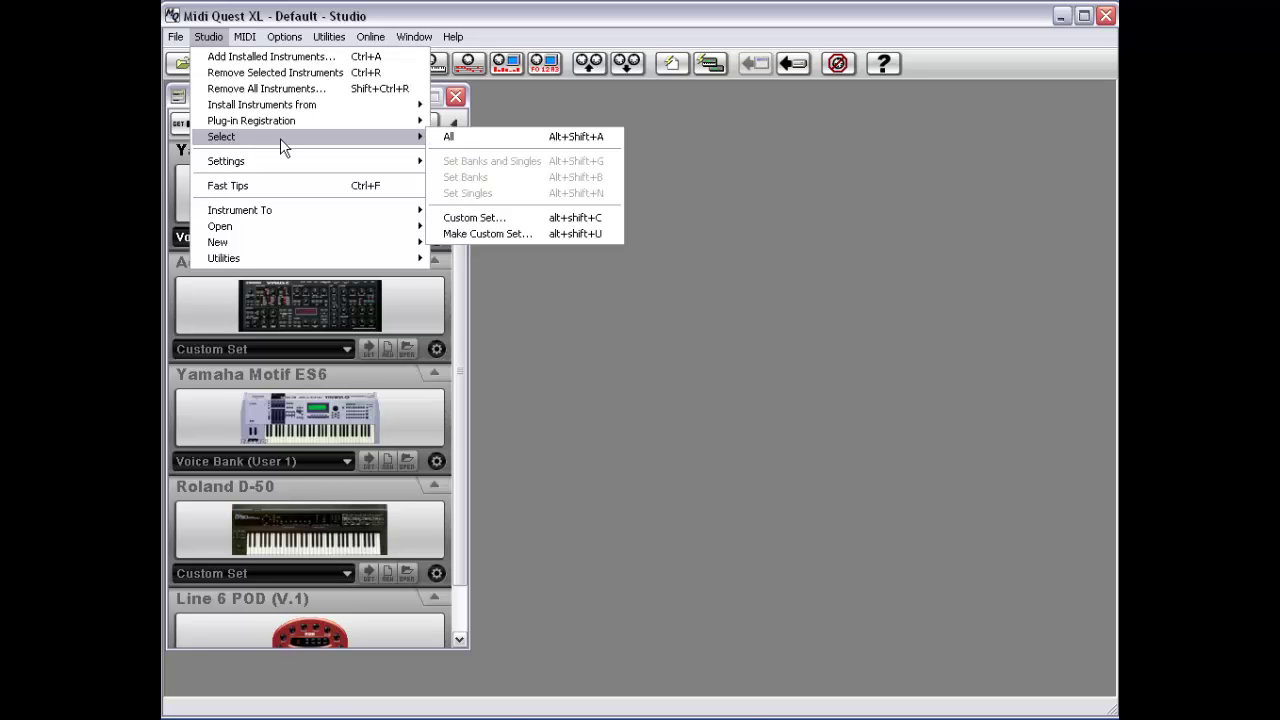
{"action": "mouse_move", "coordinate": [328, 211]}
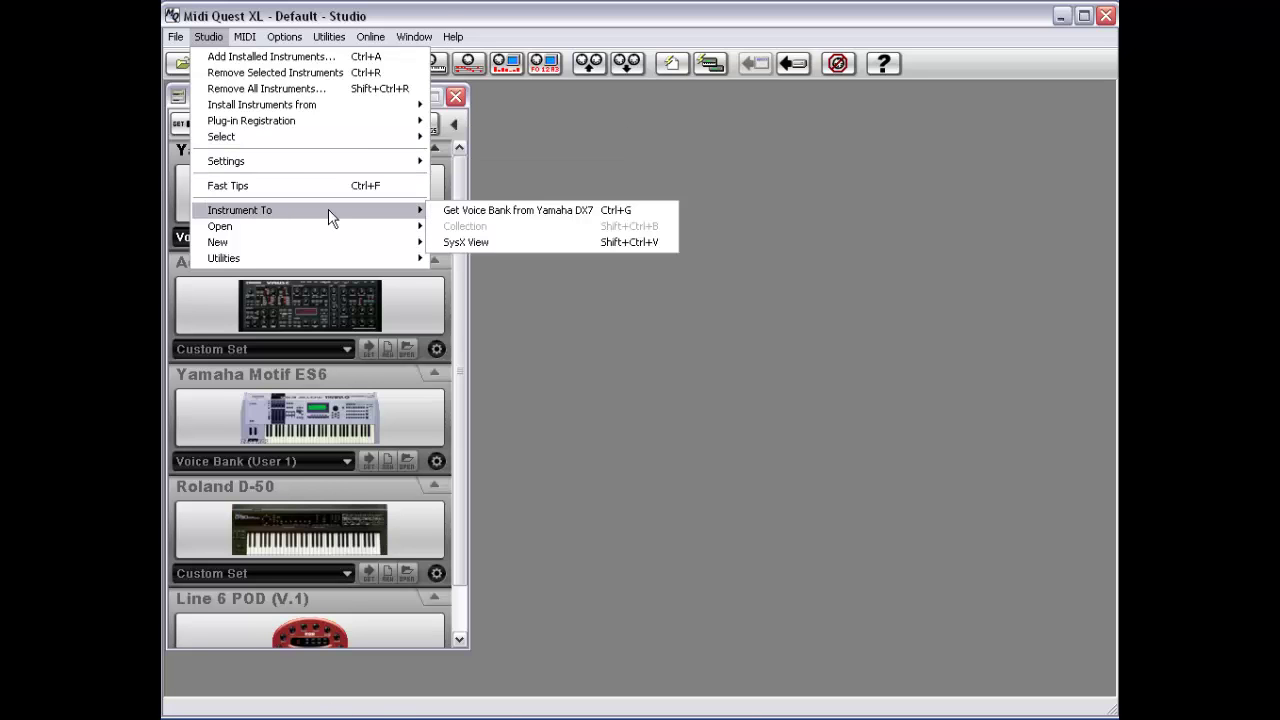
{"action": "left_click", "coordinate": [495, 242]}
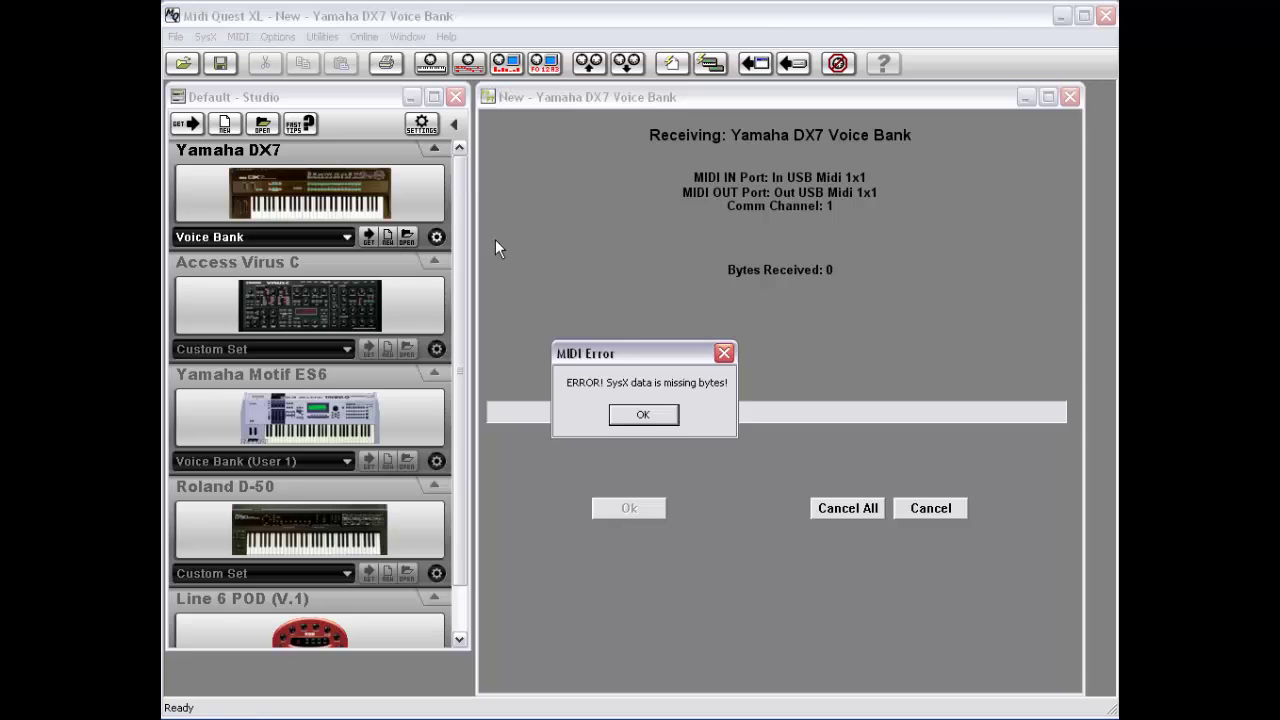
{"action": "left_click", "coordinate": [641, 420]}
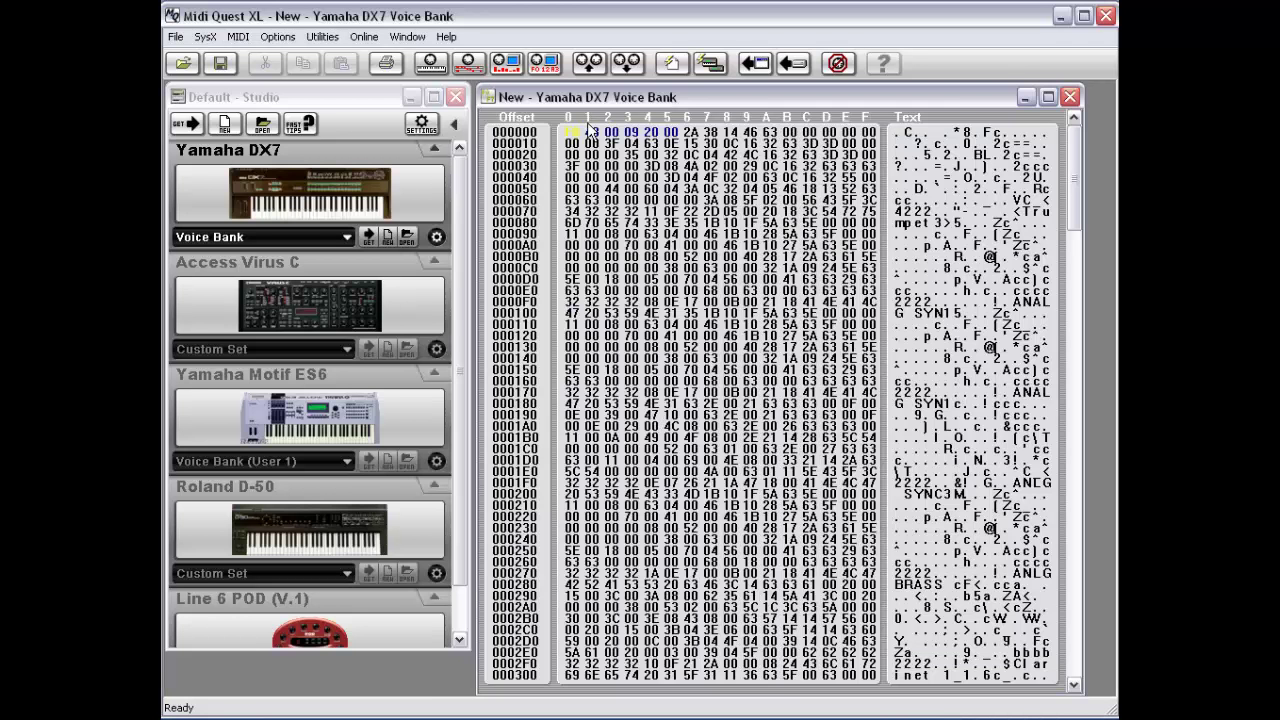
{"action": "left_click_drag", "start_coordinate": [1072, 180], "coordinate": [1079, 147]}
{"action": "double_click", "coordinate": [488, 100]}
Open the saved voice bank DX1.VBk in the Yamaha DX7 bank editor, and close it after viewing its patches.
{"action": "left_click", "coordinate": [209, 37]}
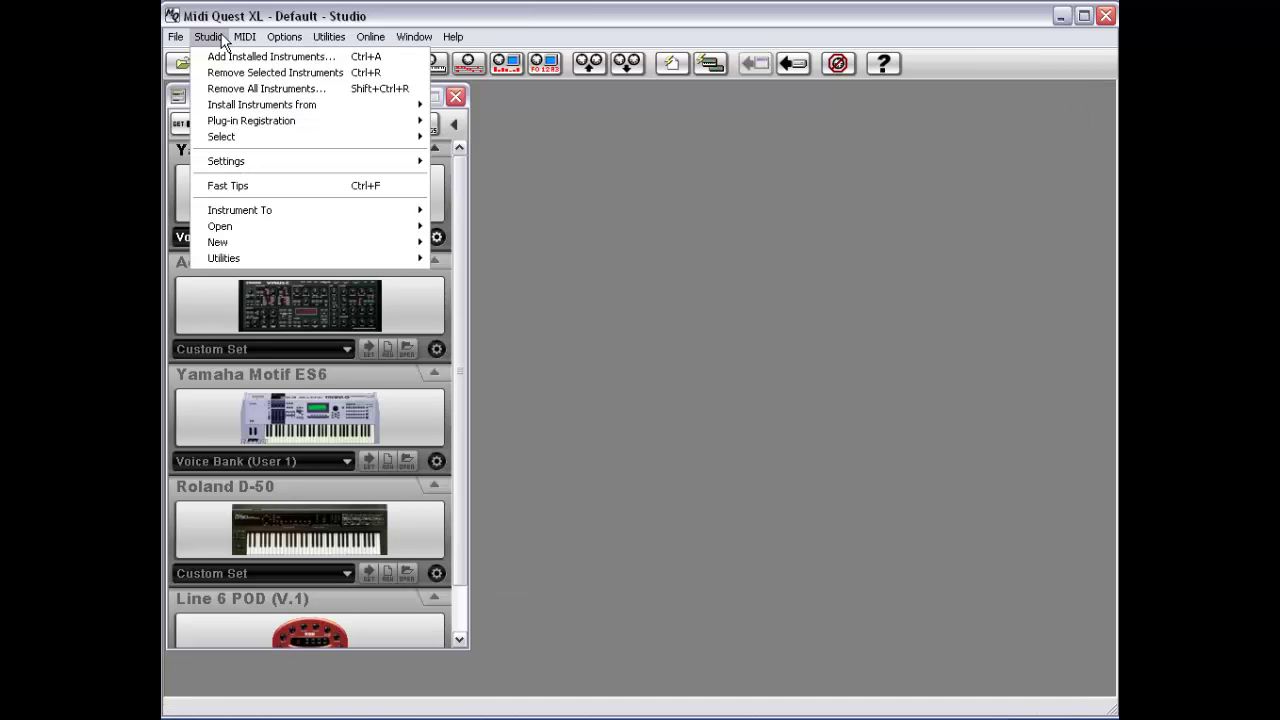
{"action": "mouse_move", "coordinate": [234, 210]}
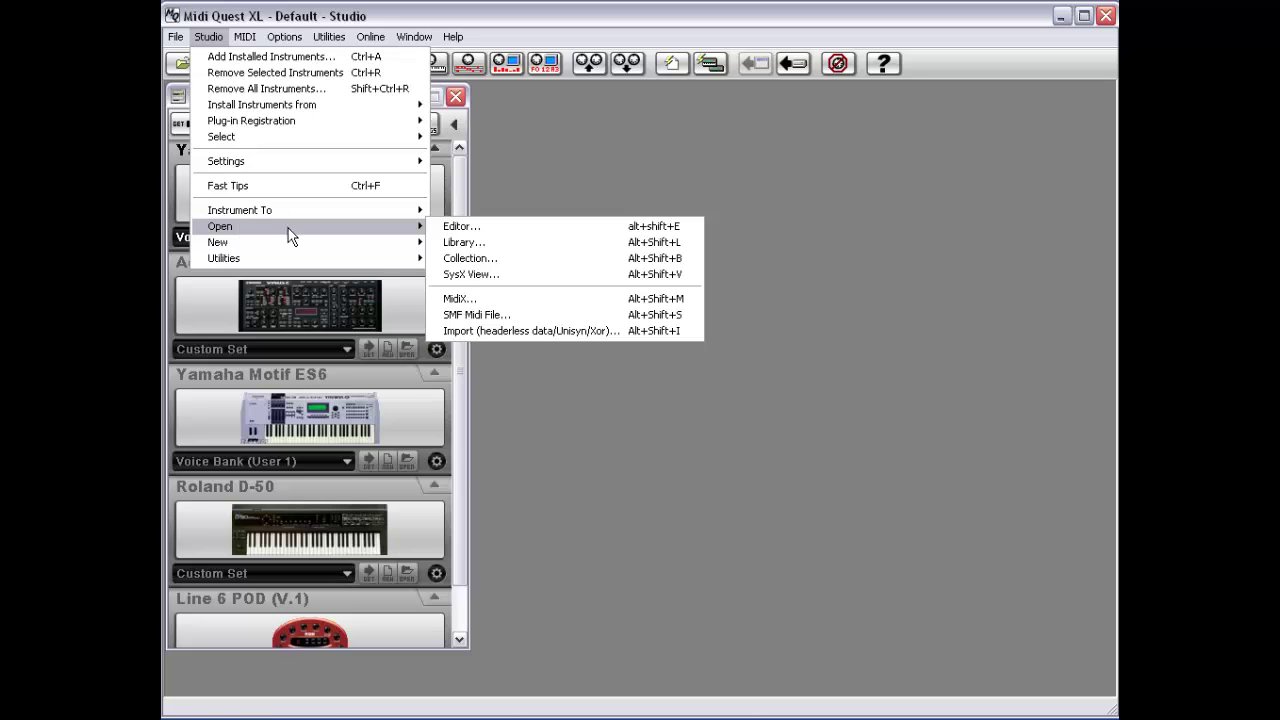
{"action": "left_click", "coordinate": [500, 232]}
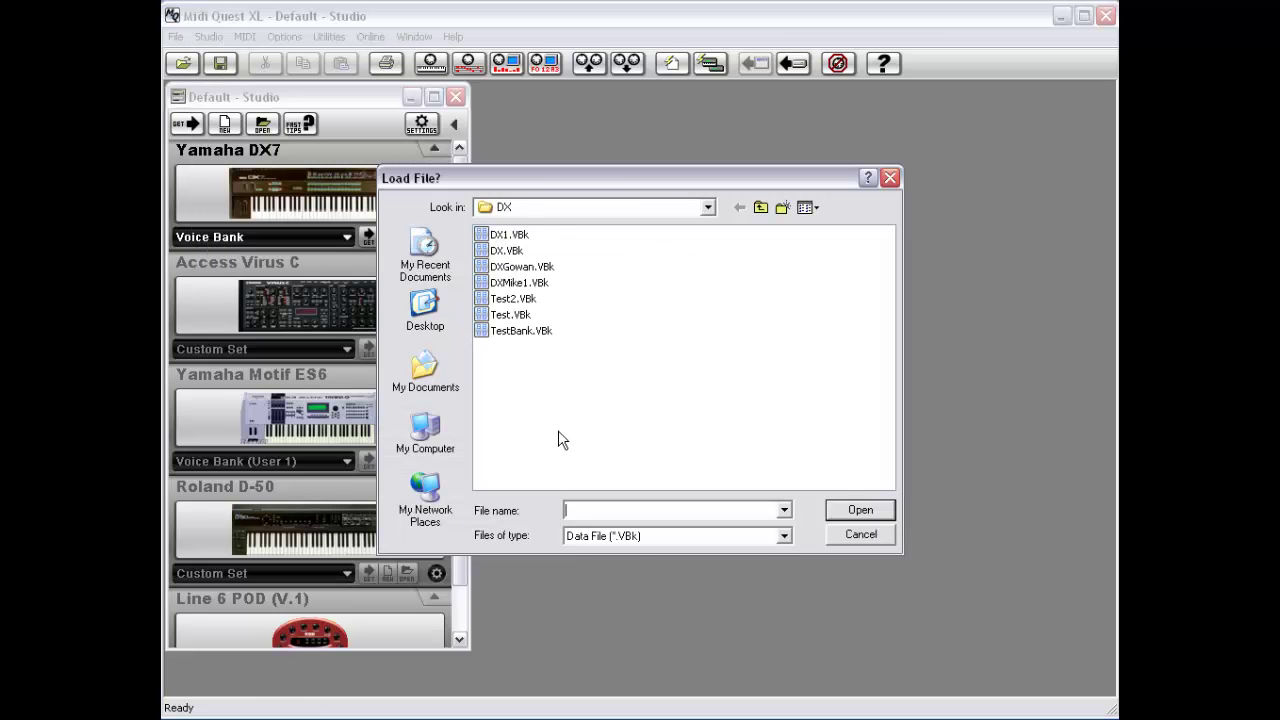
{"action": "left_click_drag", "start_coordinate": [534, 186], "coordinate": [588, 194]}
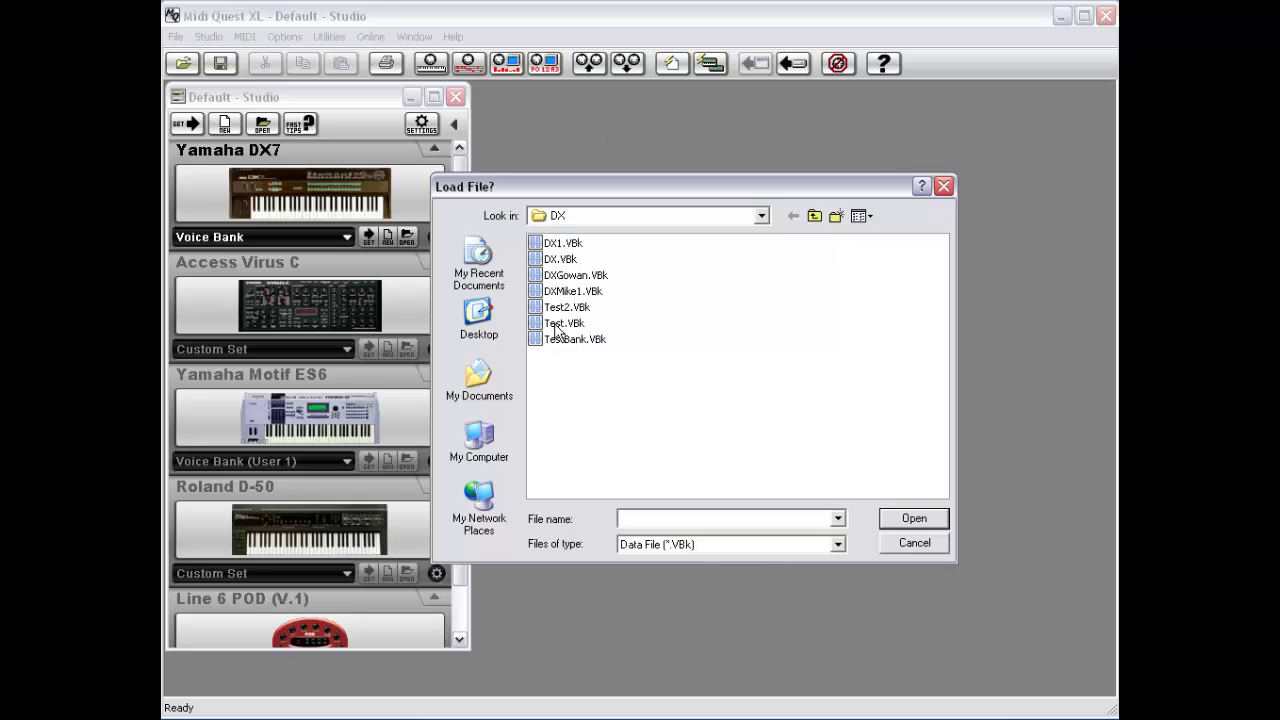
{"action": "double_click", "coordinate": [564, 245]}
{"action": "left_click_drag", "start_coordinate": [392, 232], "coordinate": [691, 135]}
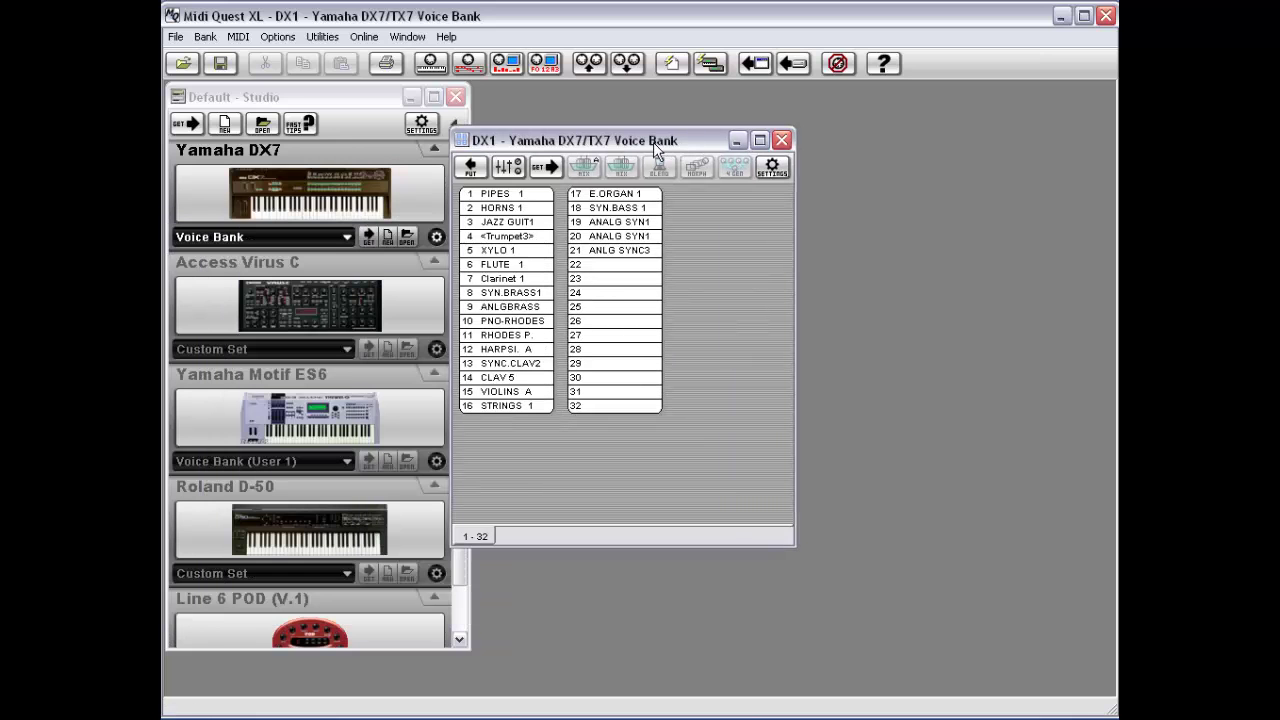
{"action": "double_click", "coordinate": [460, 140]}
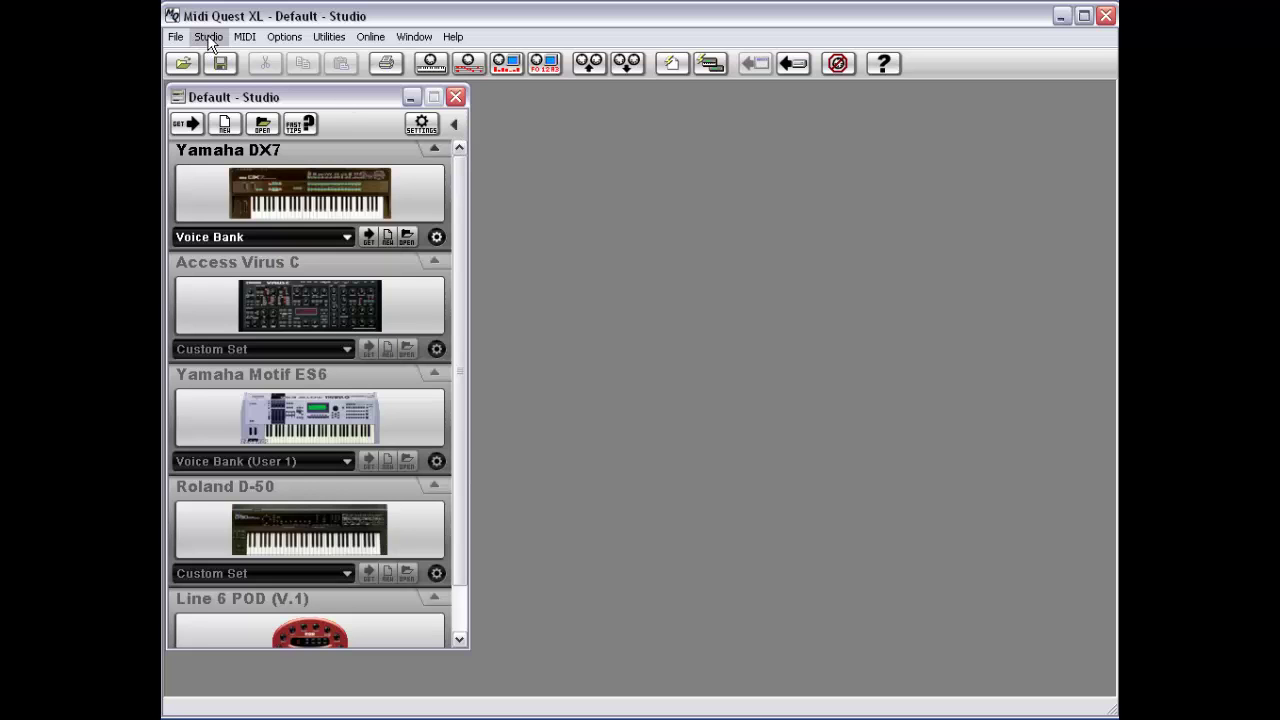
Set the Yamaha DX7 to Voice and check which voice files the editor can load, without opening one.
{"action": "left_click", "coordinate": [299, 238]}
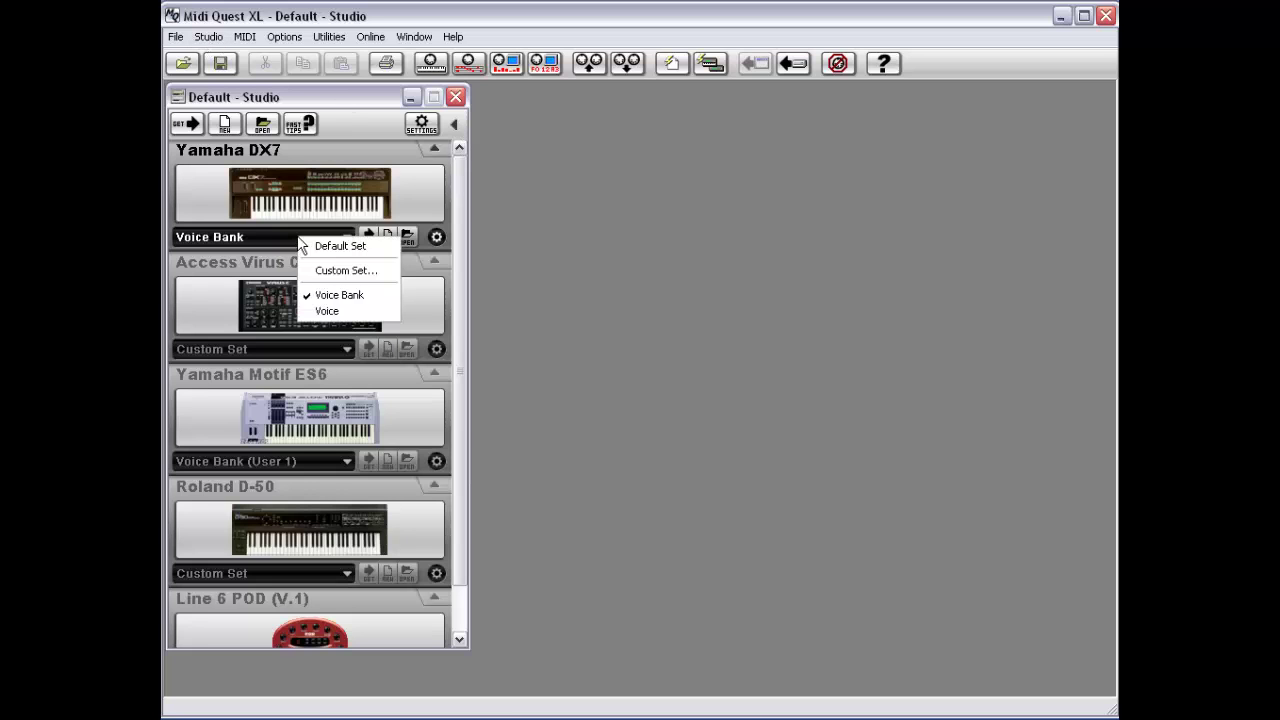
{"action": "left_click", "coordinate": [337, 313]}
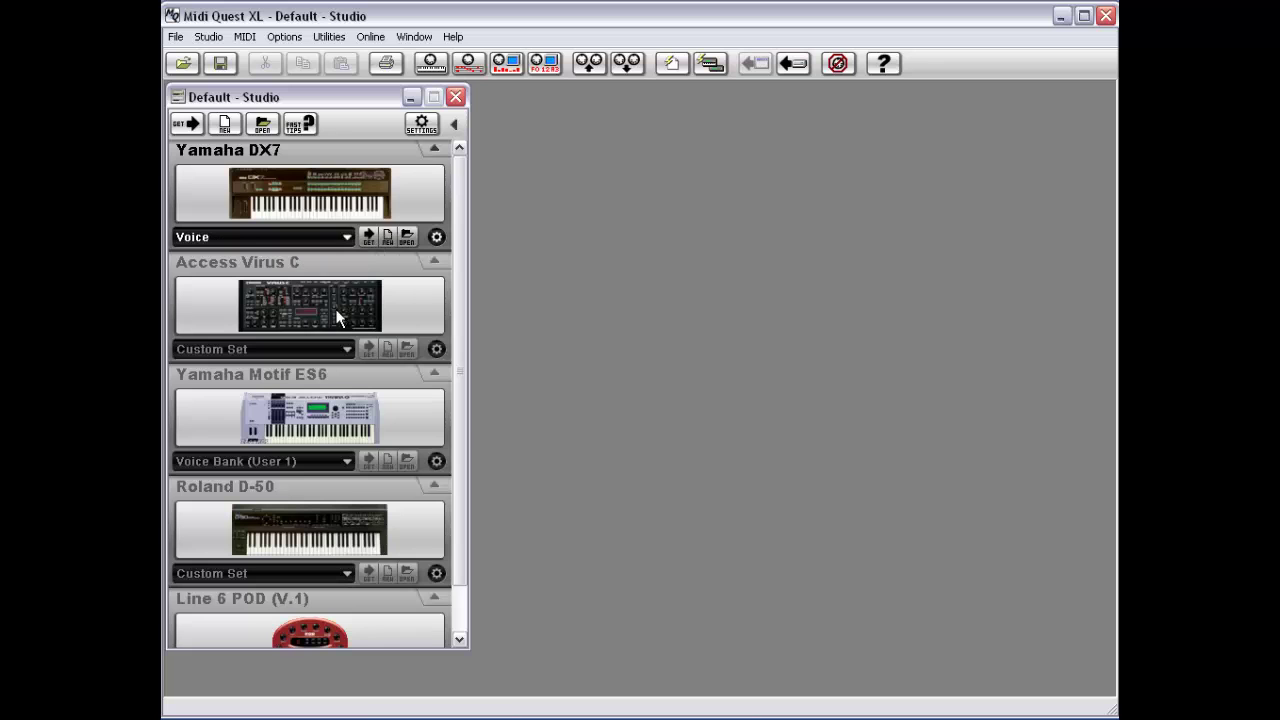
{"action": "left_click", "coordinate": [210, 37]}
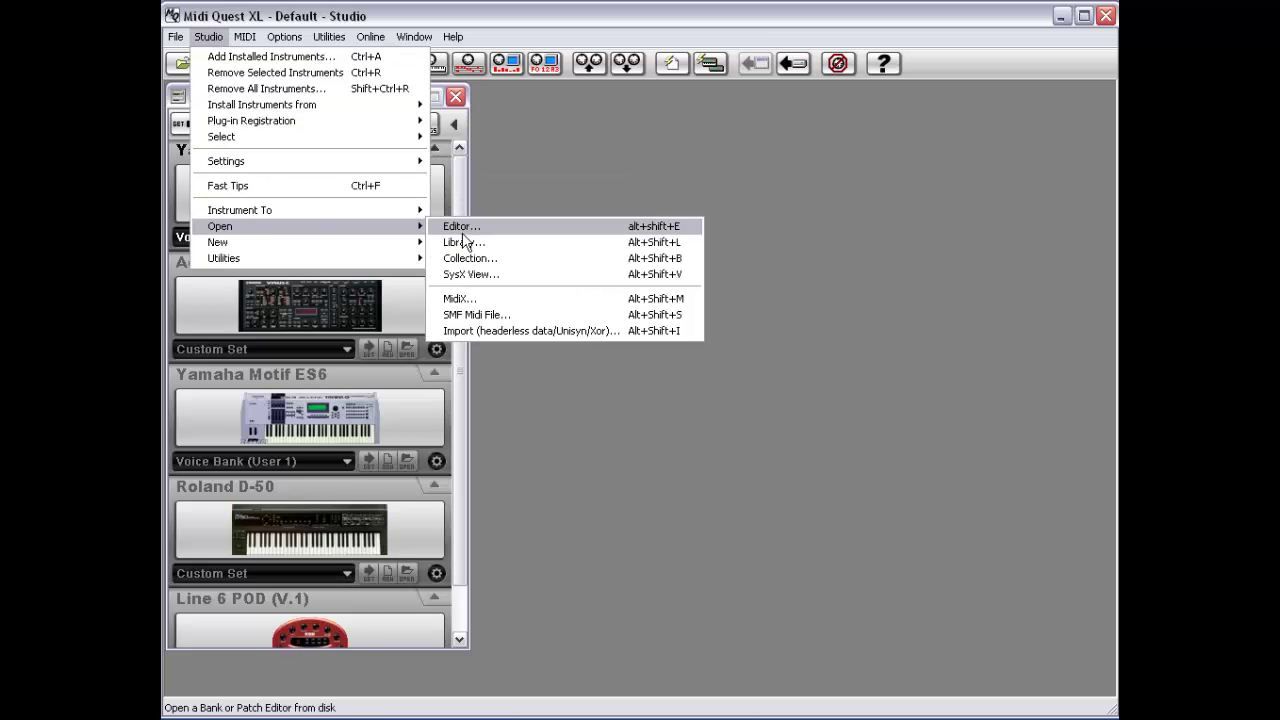
{"action": "left_click", "coordinate": [470, 228]}
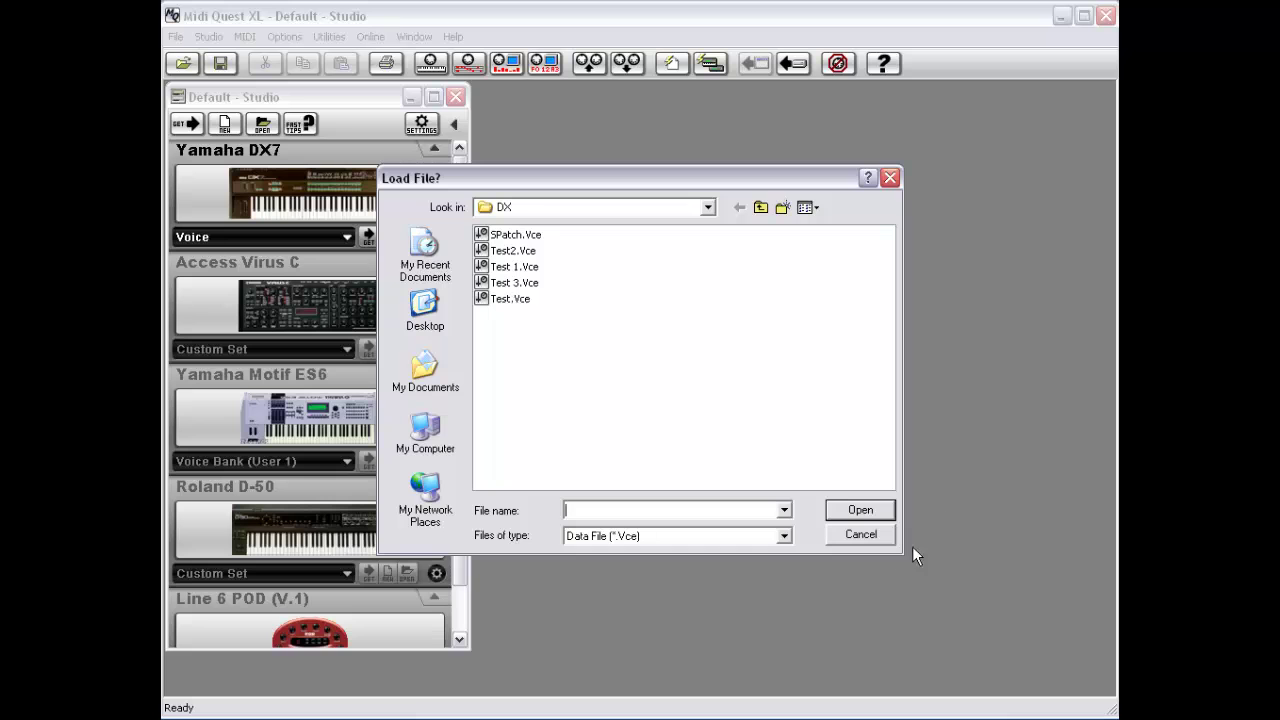
{"action": "left_click", "coordinate": [862, 534]}
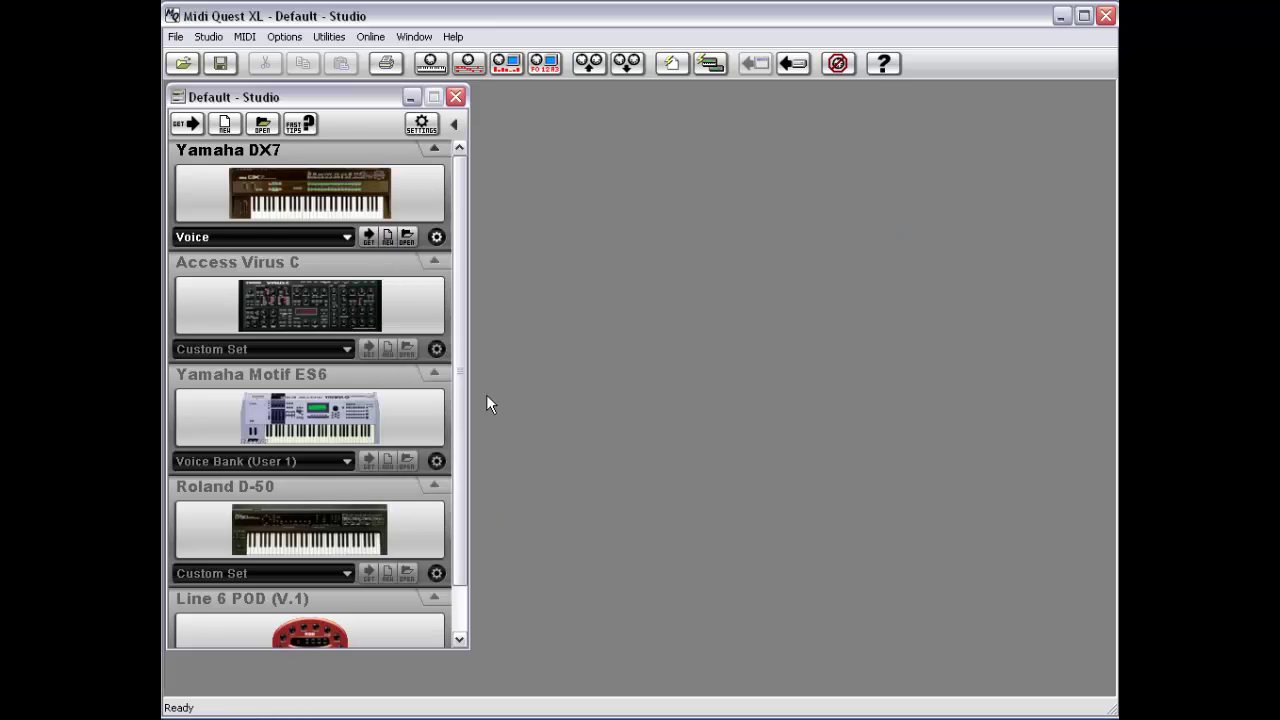
Set the Yamaha DX7 to Default Set and check which set files can be loaded, without opening one.
{"action": "left_click", "coordinate": [266, 238]}
{"action": "left_click", "coordinate": [305, 250]}
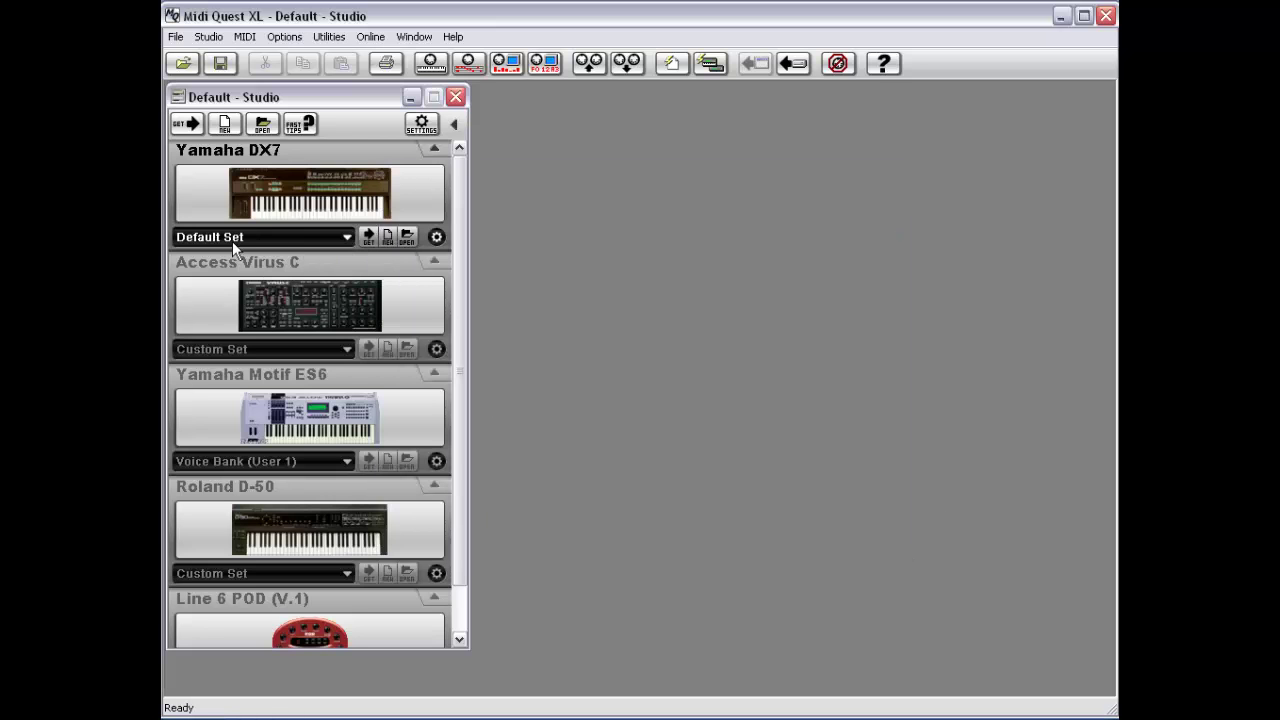
{"action": "left_click", "coordinate": [208, 36]}
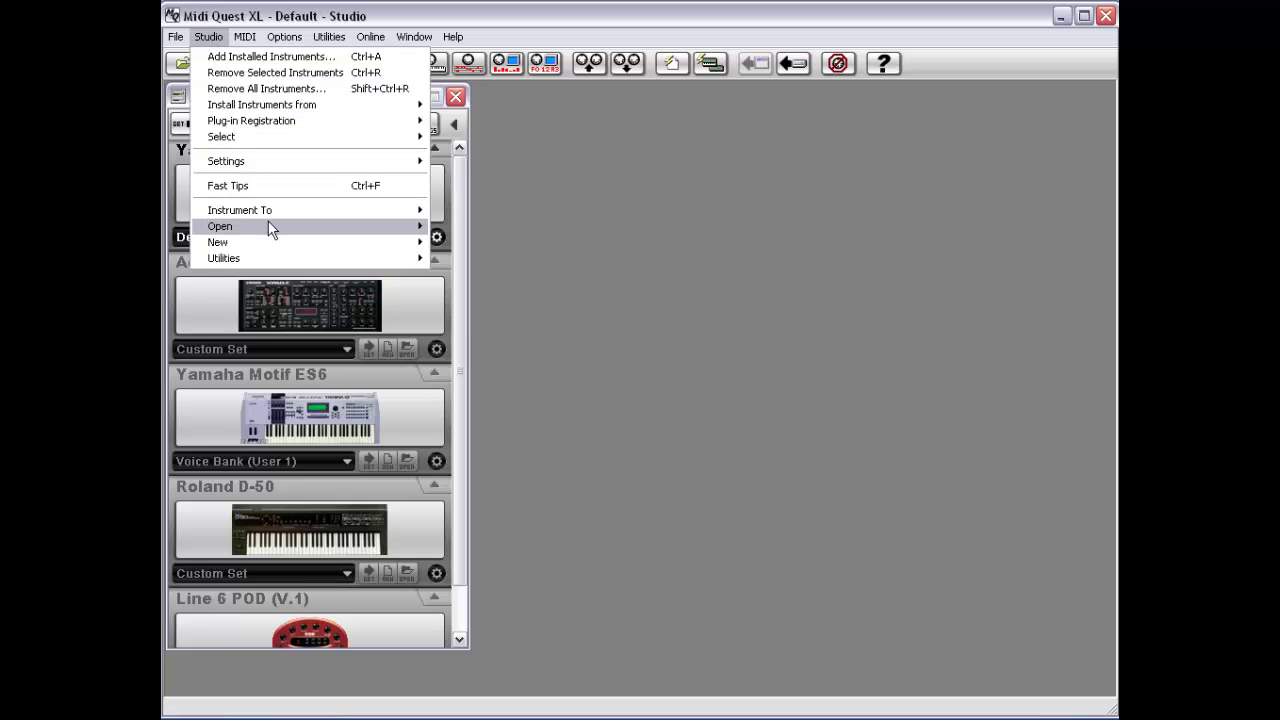
{"action": "mouse_move", "coordinate": [270, 228]}
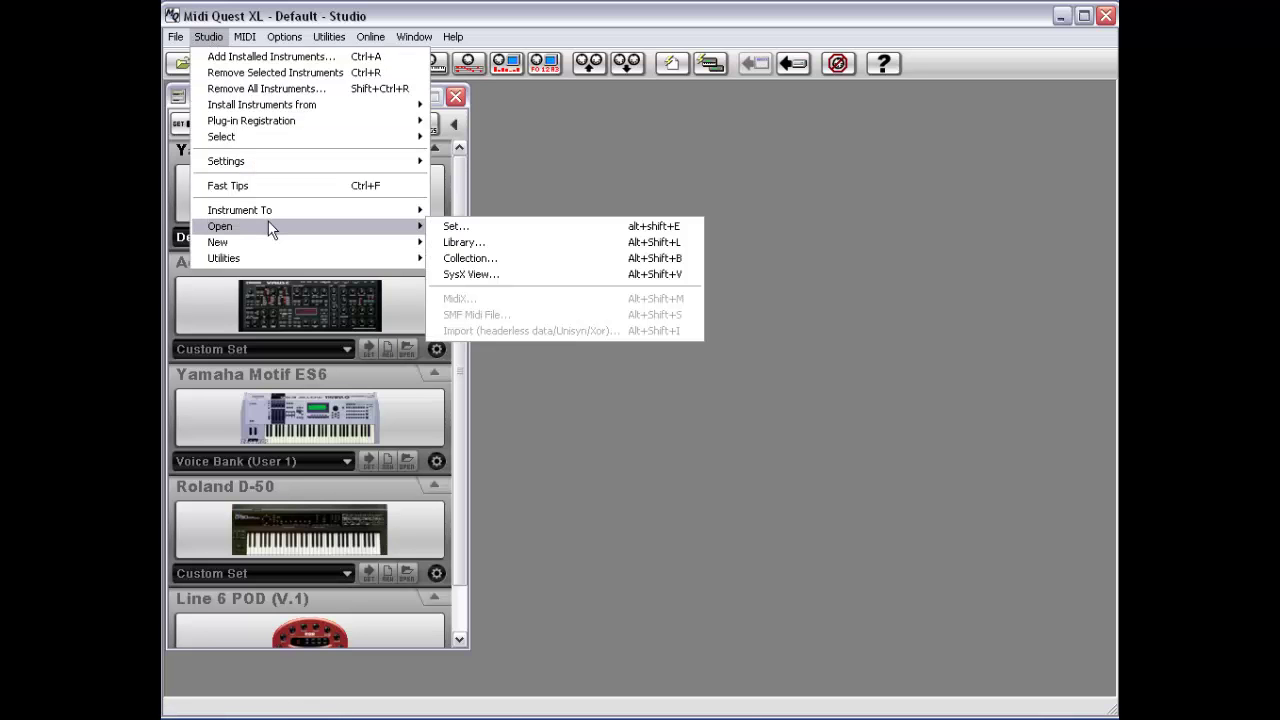
{"action": "left_click", "coordinate": [492, 232]}
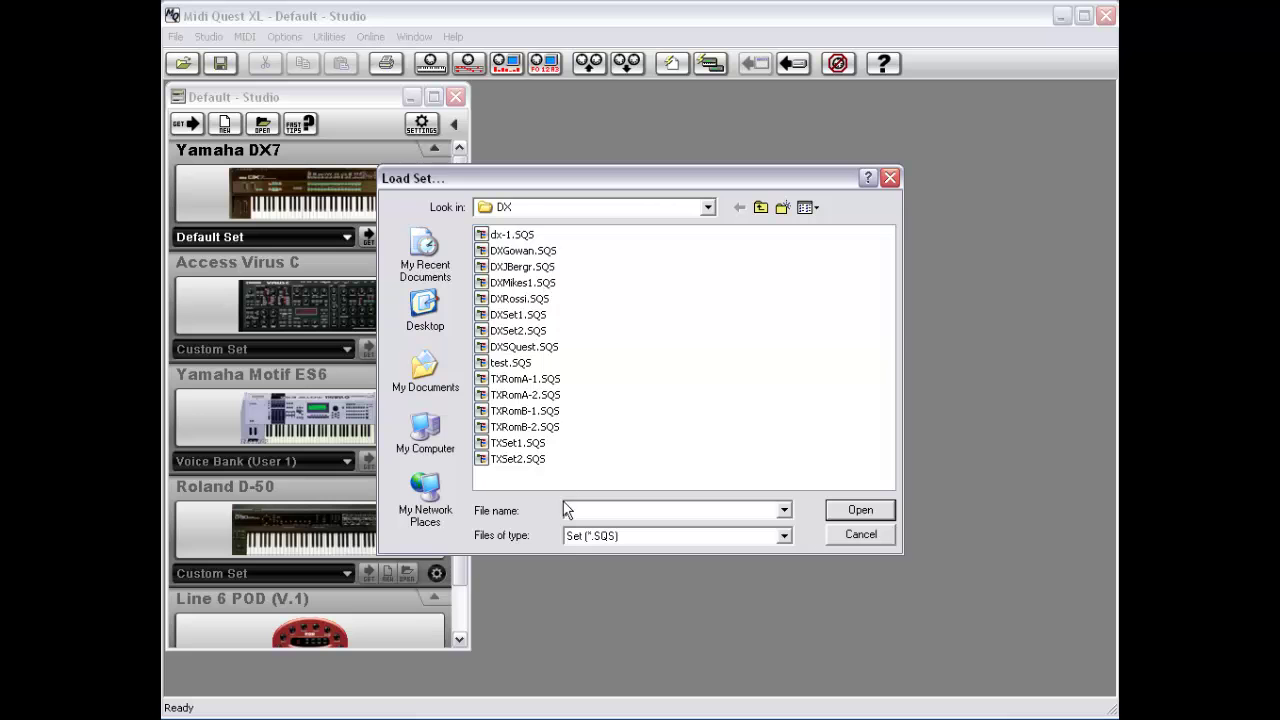
{"action": "left_click", "coordinate": [855, 531]}
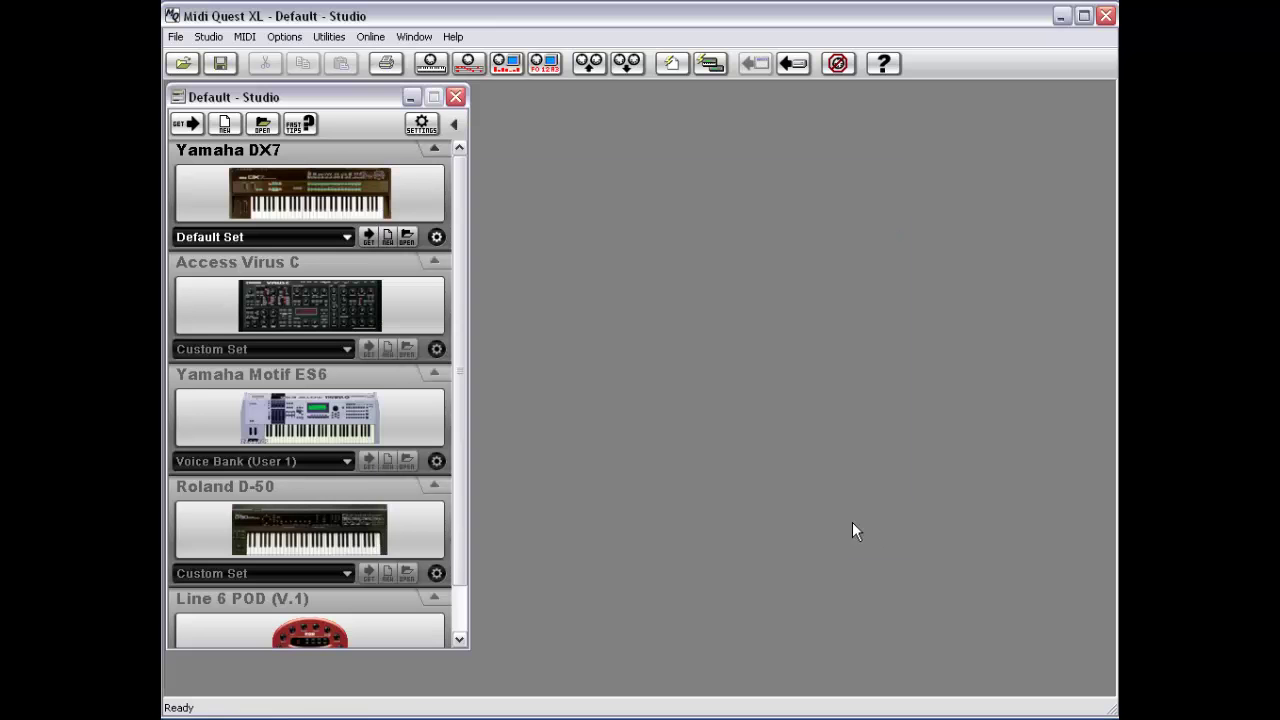
Browse for library files with the Yamaha DX7 on Default Set, without opening one.
{"action": "left_click", "coordinate": [208, 36]}
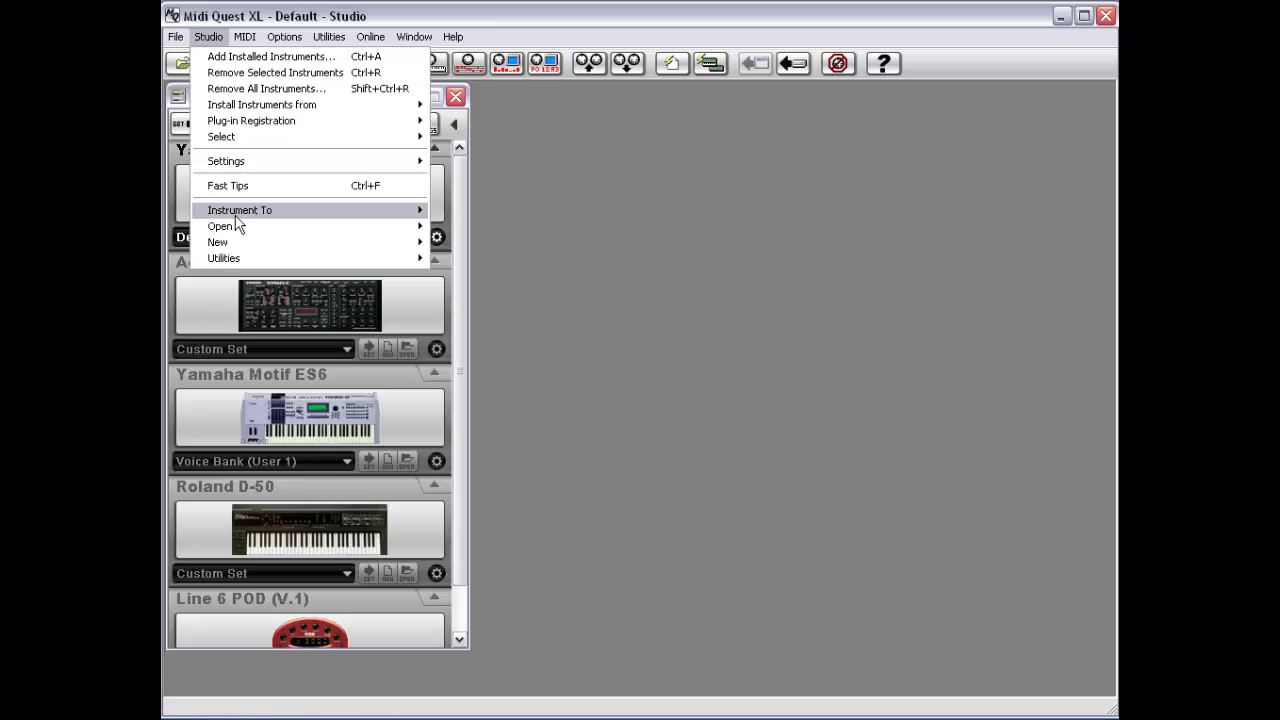
{"action": "mouse_move", "coordinate": [235, 226]}
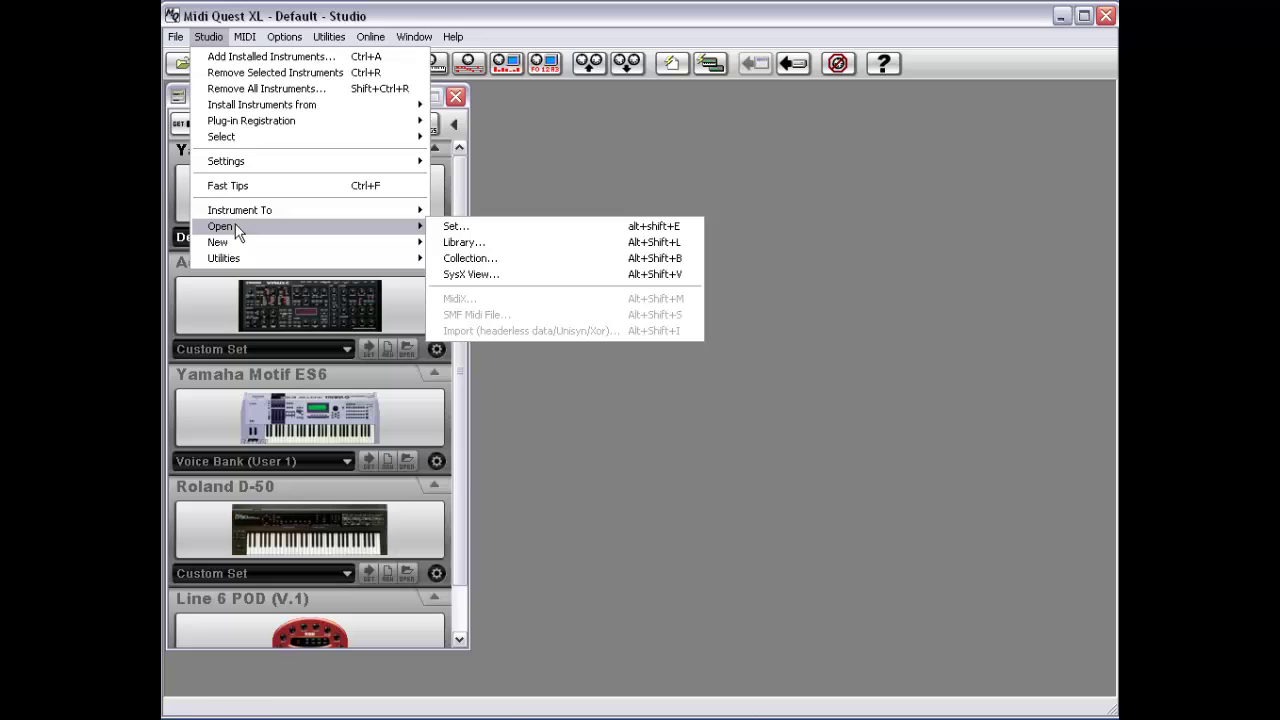
{"action": "left_click", "coordinate": [518, 244]}
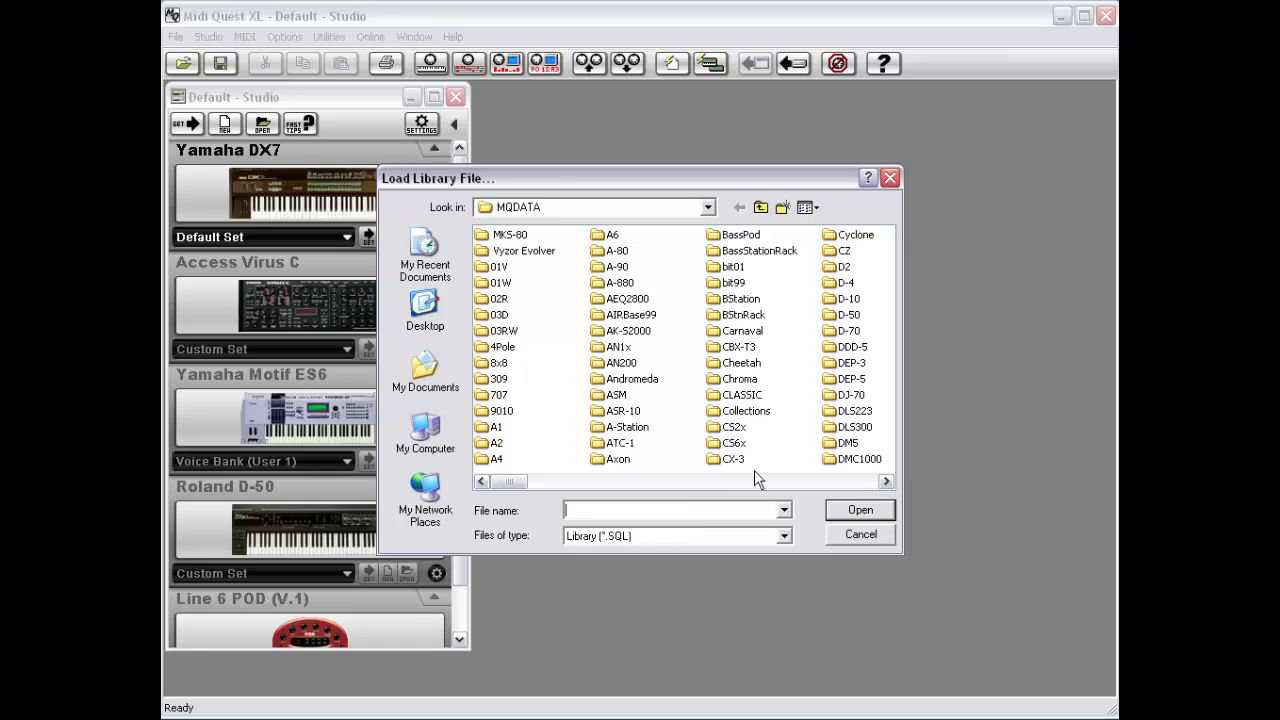
{"action": "left_click", "coordinate": [861, 535]}
Set the Yamaha DX7 to Voice and check the library files in its DX folder, without opening one.
{"action": "left_click", "coordinate": [285, 236]}
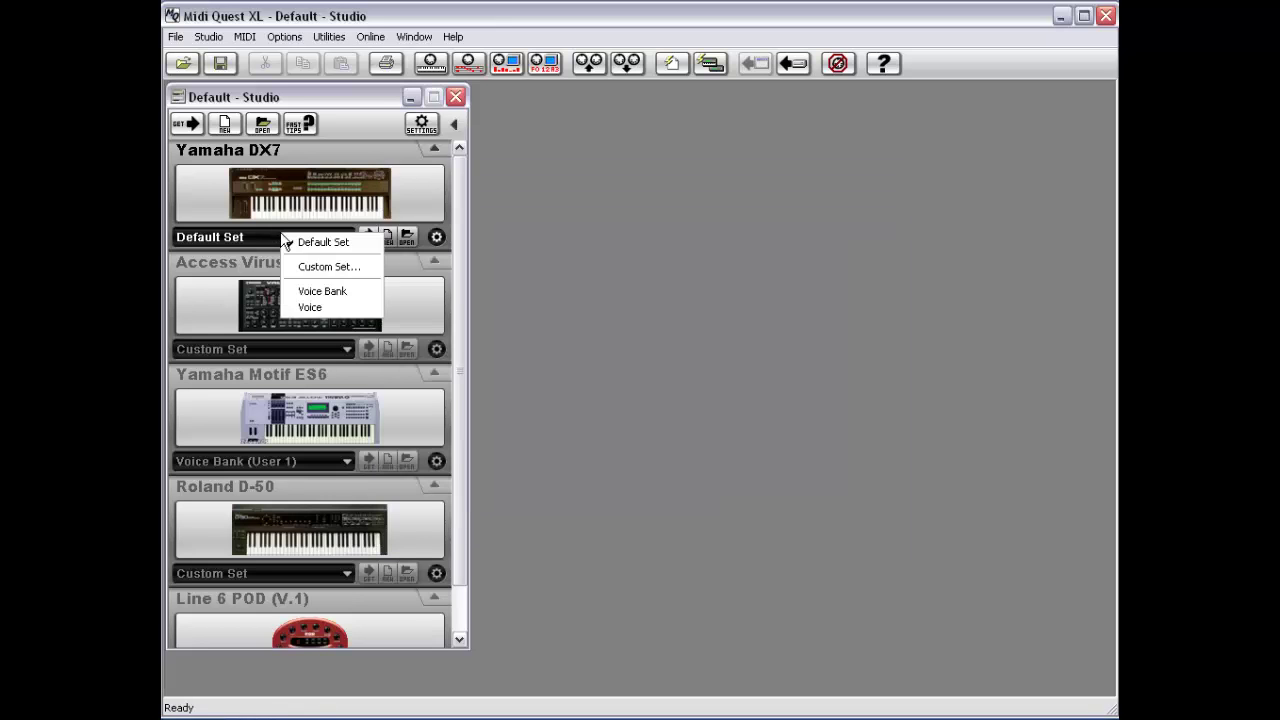
{"action": "left_click", "coordinate": [318, 308]}
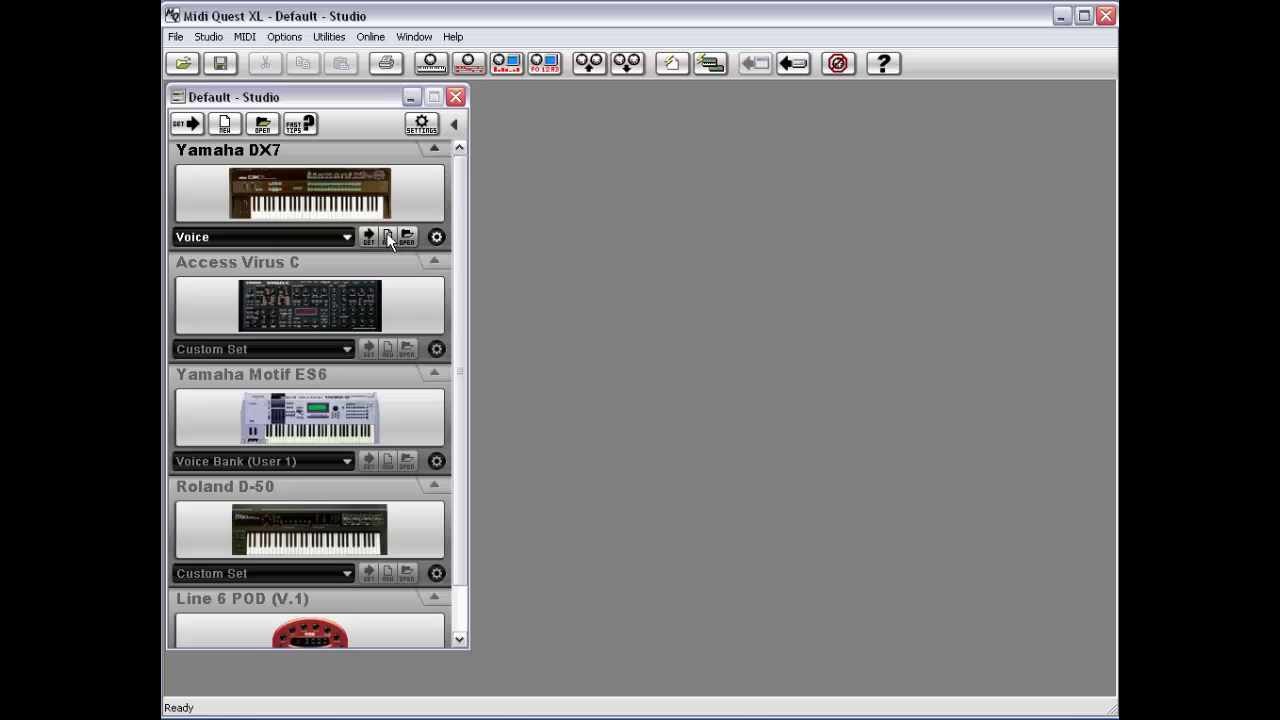
{"action": "left_click", "coordinate": [210, 38]}
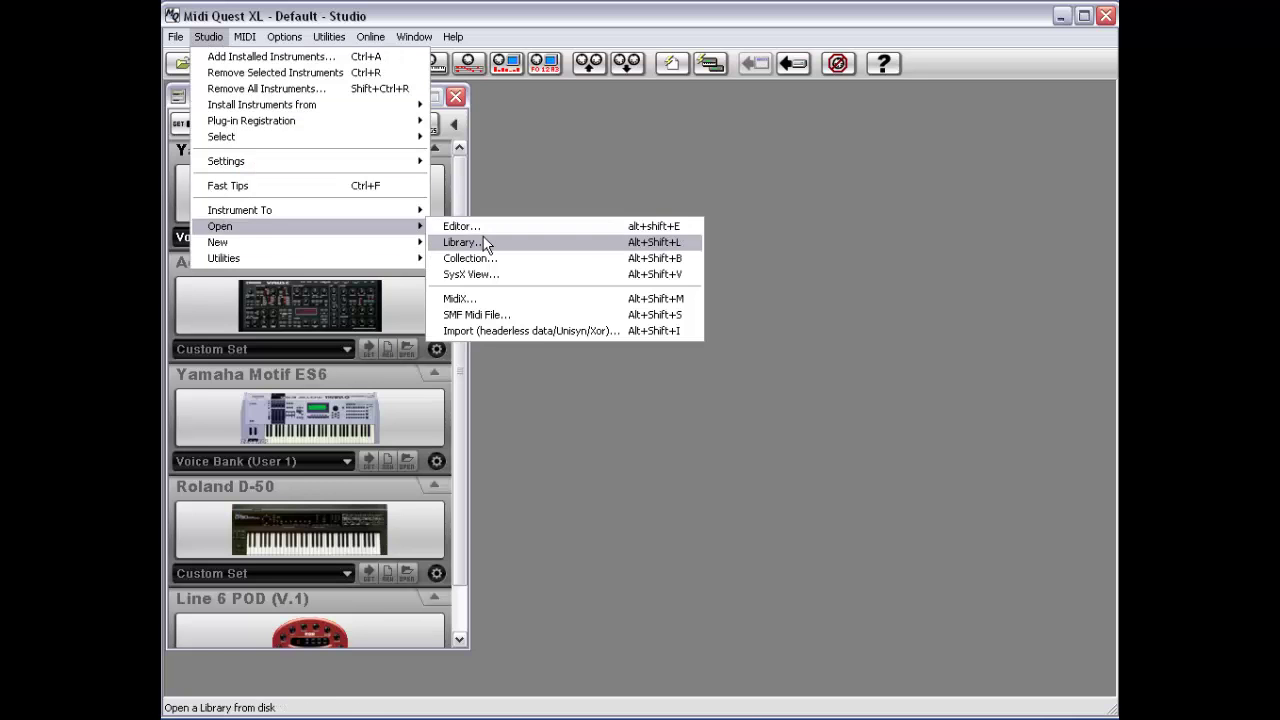
{"action": "left_click", "coordinate": [634, 181]}
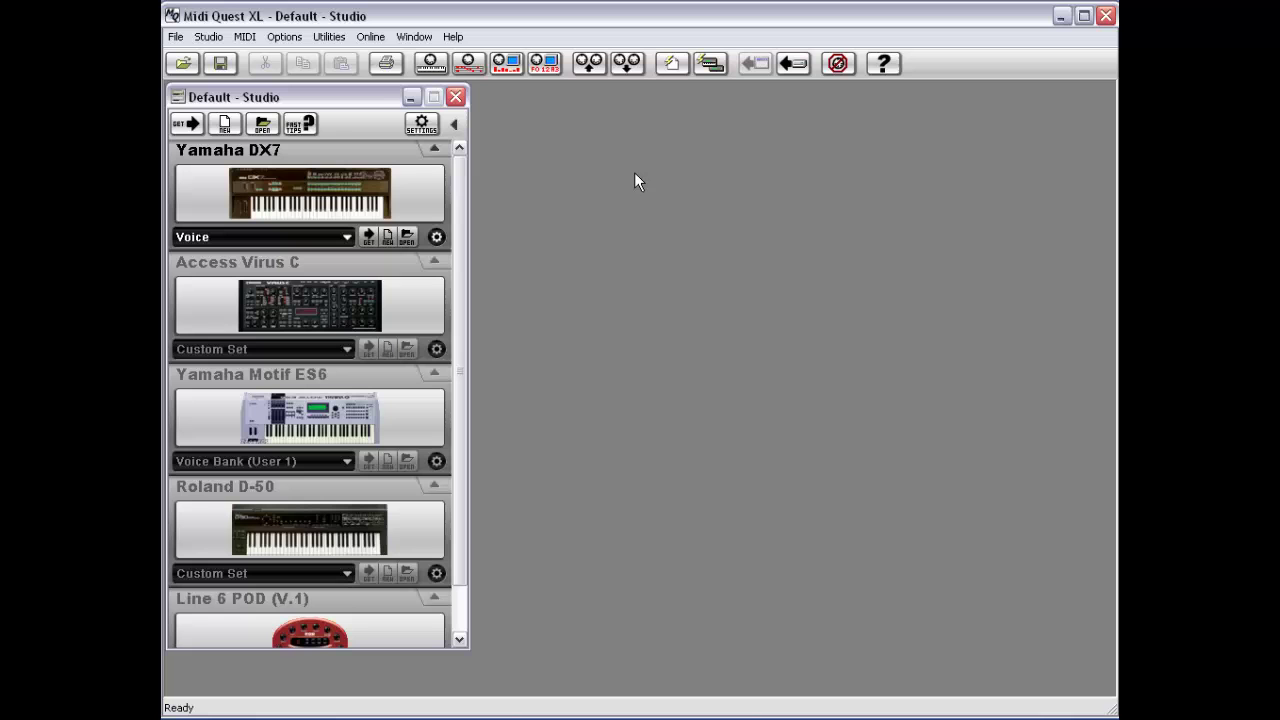
{"action": "left_click", "coordinate": [408, 236]}
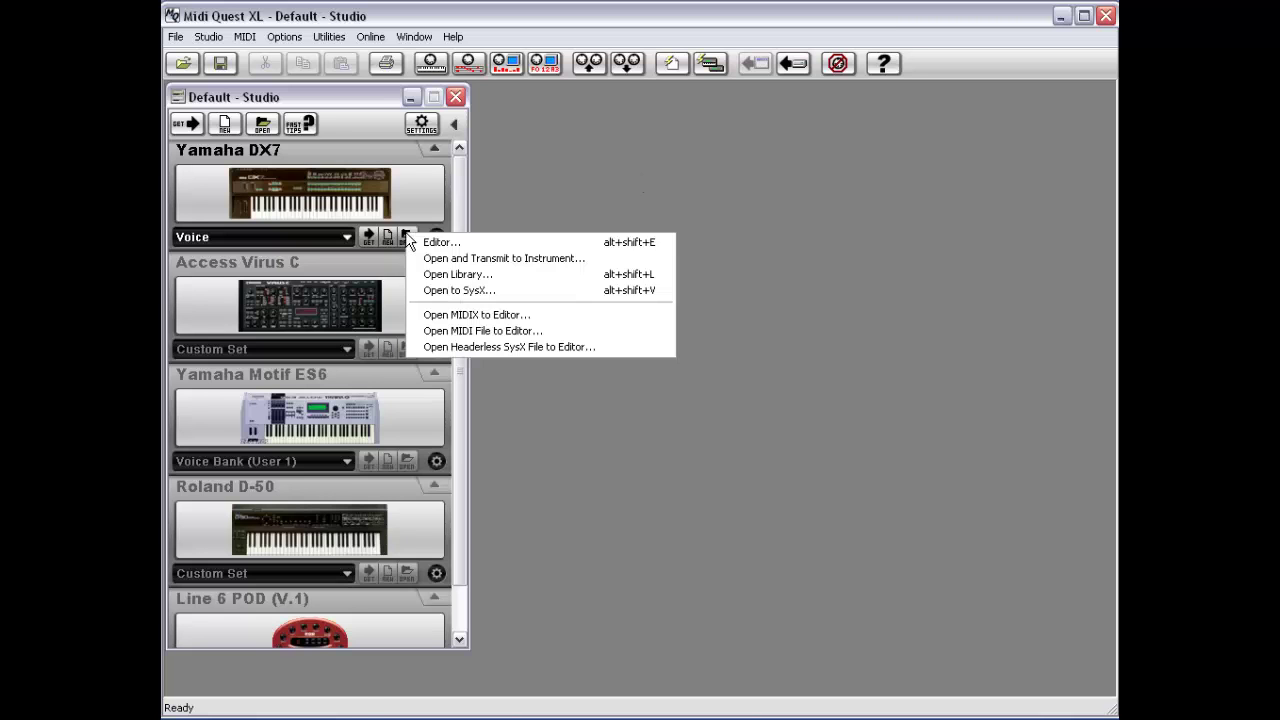
{"action": "left_click", "coordinate": [478, 274]}
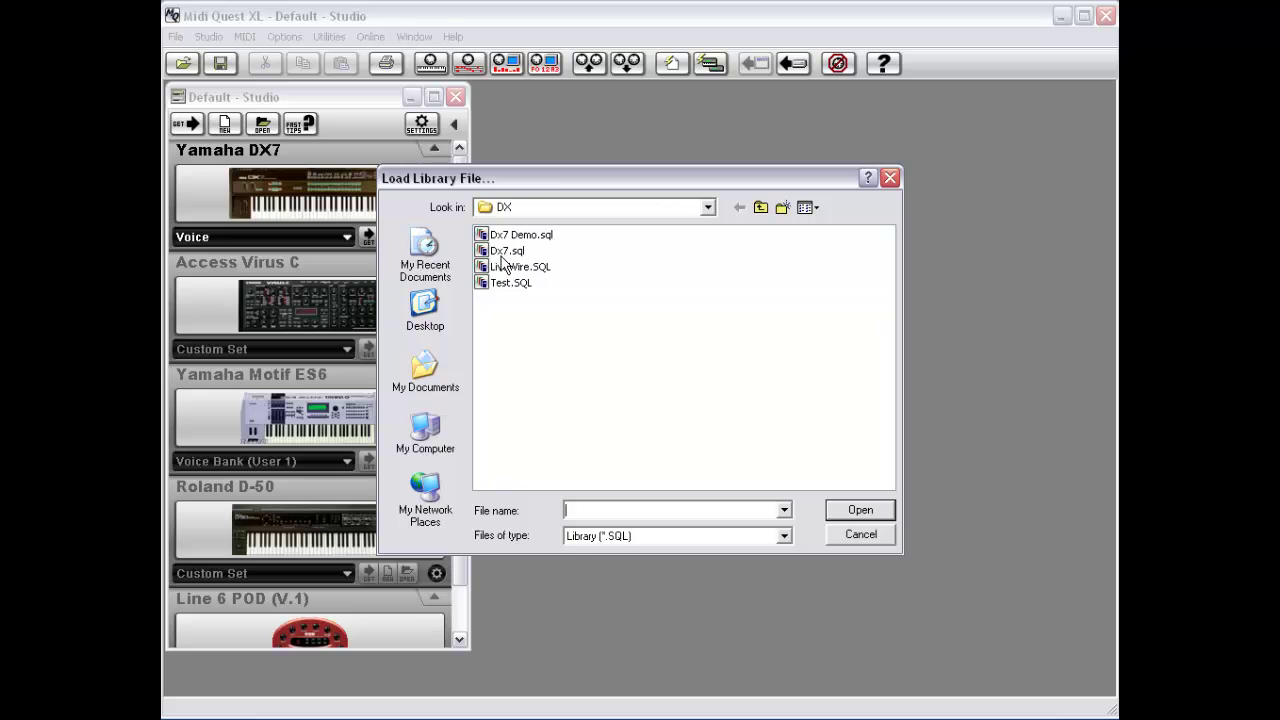
{"action": "left_click", "coordinate": [858, 534]}
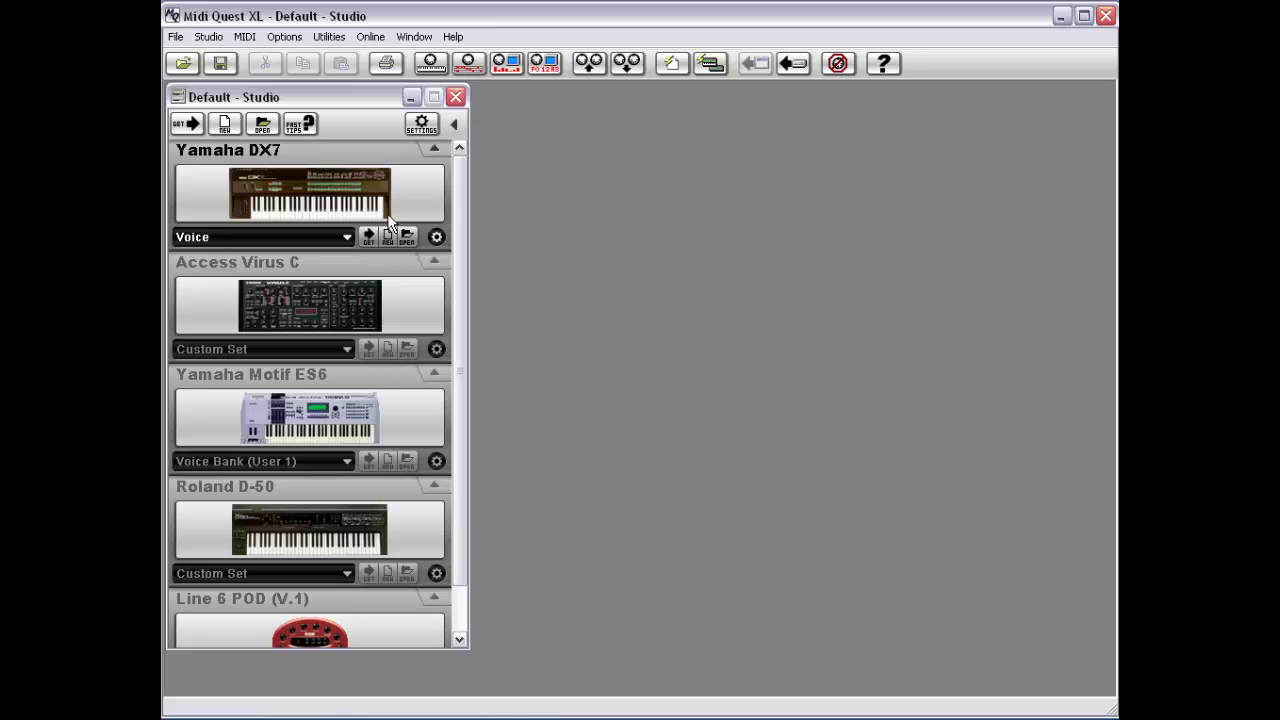
Open the collection file DB8.SQD to view its contents and close it again.
{"action": "left_click", "coordinate": [208, 36]}
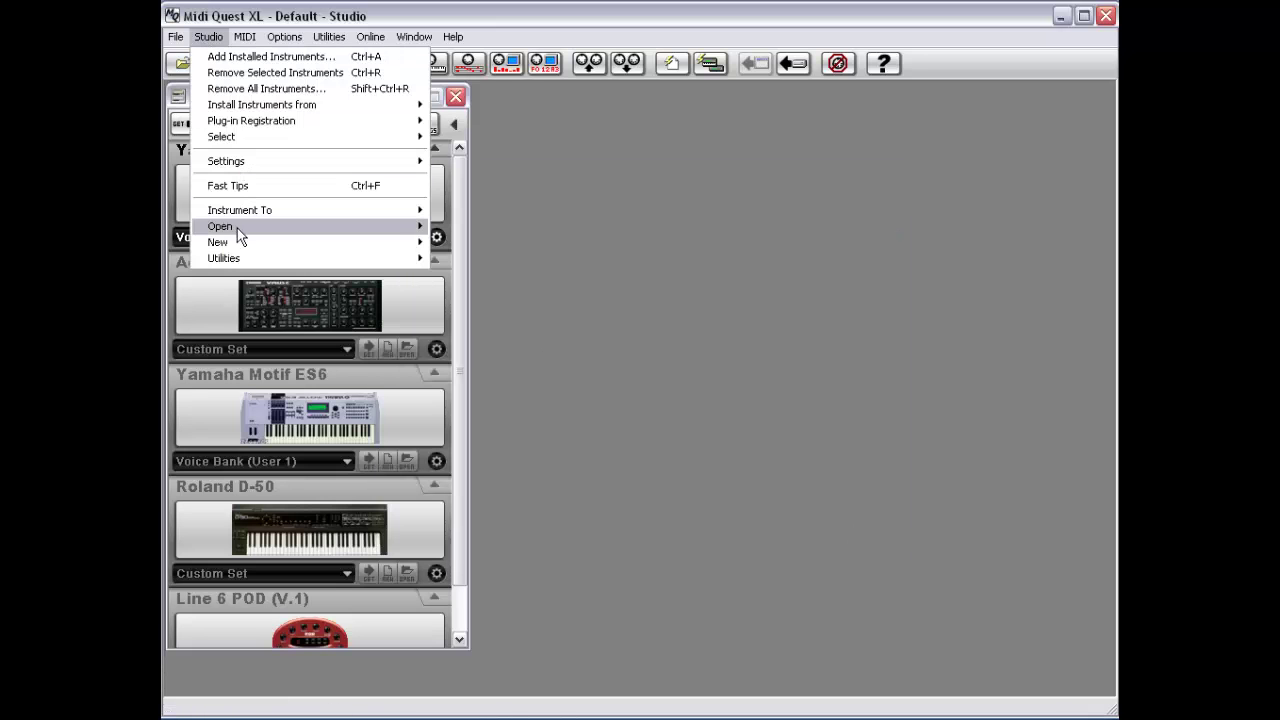
{"action": "mouse_move", "coordinate": [237, 228]}
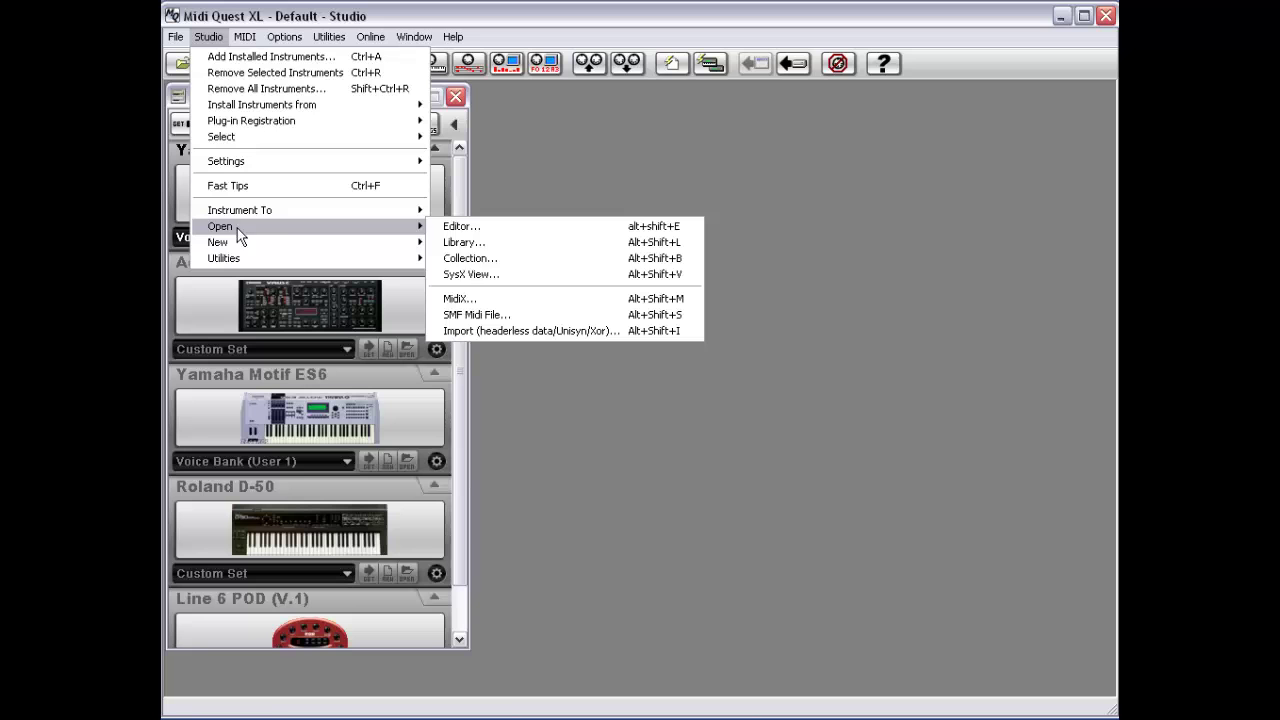
{"action": "left_click", "coordinate": [488, 262]}
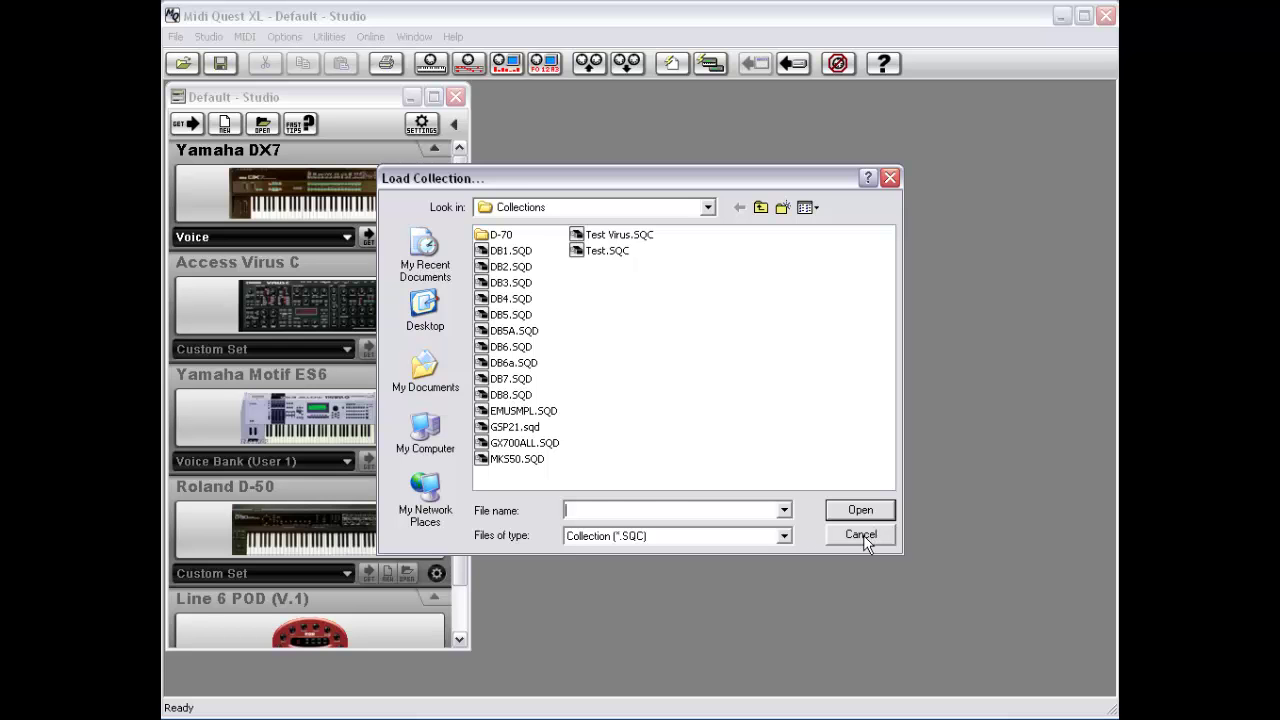
{"action": "double_click", "coordinate": [515, 394]}
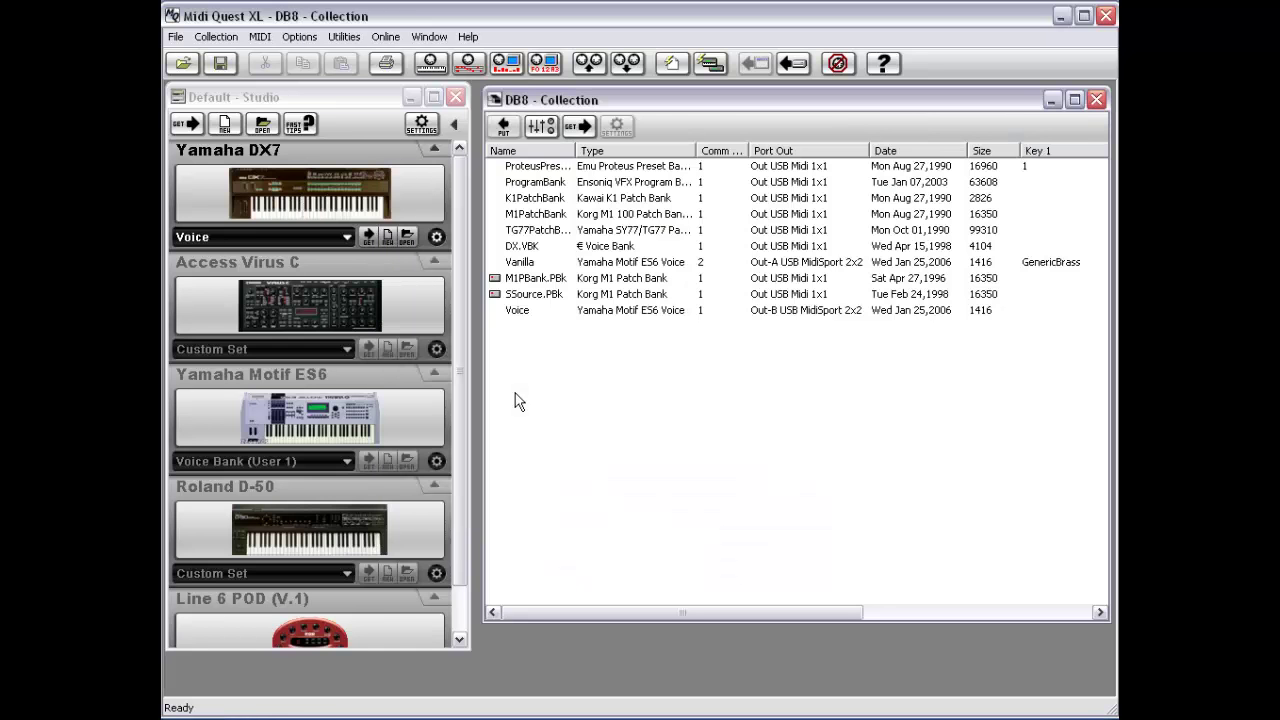
{"action": "double_click", "coordinate": [497, 104]}
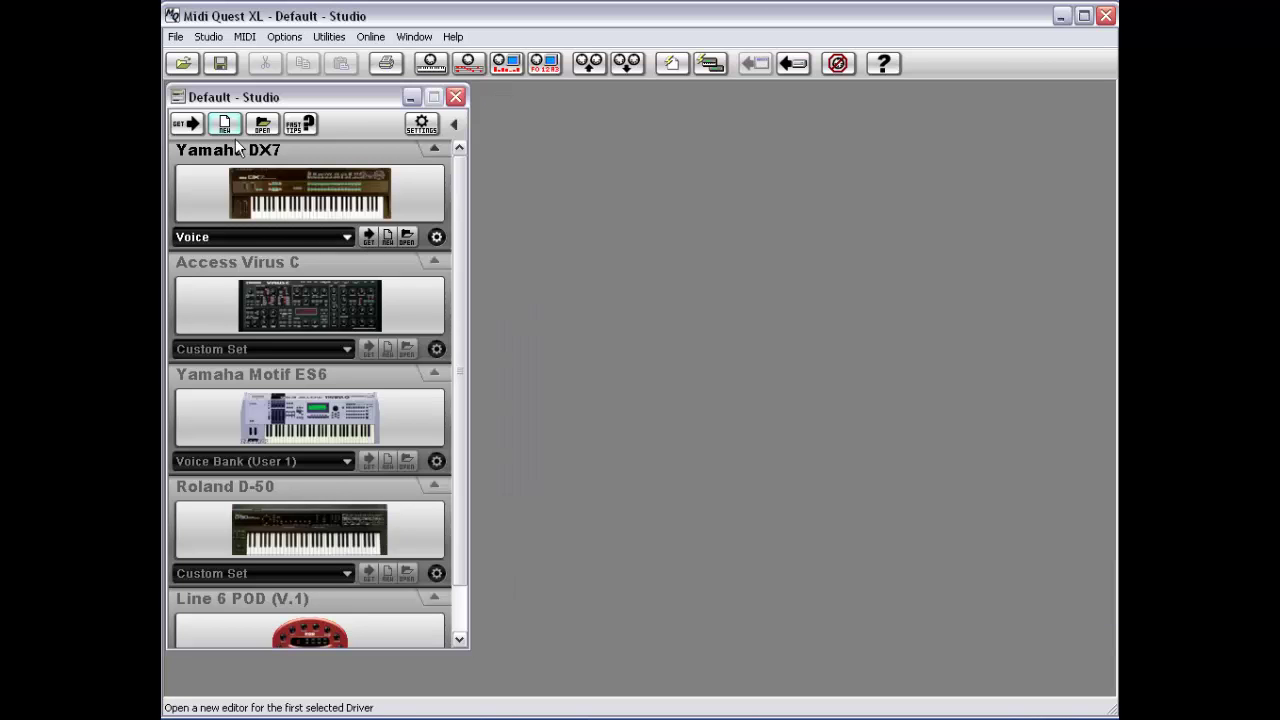
Try to open the Yamaha DX7 voice file SPatch.Vce in a SysX view.
{"action": "left_click", "coordinate": [208, 36]}
{"action": "mouse_move", "coordinate": [267, 236]}
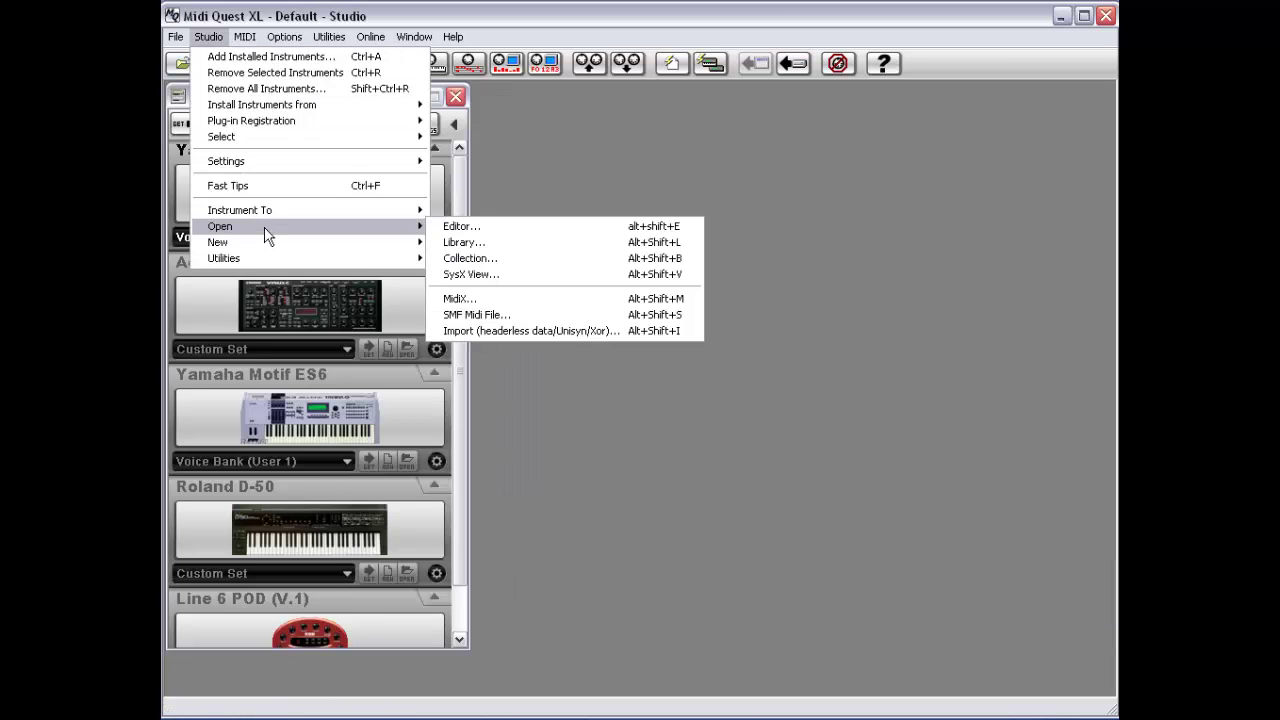
{"action": "left_click", "coordinate": [492, 280]}
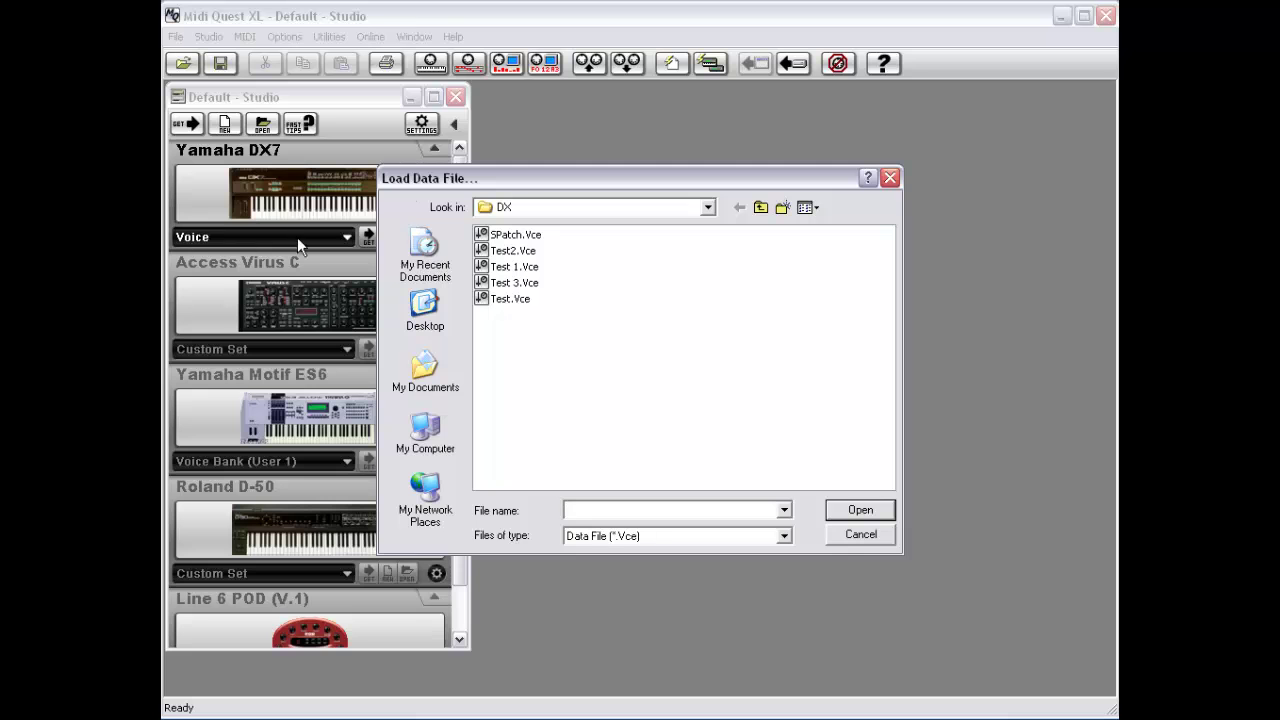
{"action": "left_click_drag", "start_coordinate": [441, 183], "coordinate": [487, 183]}
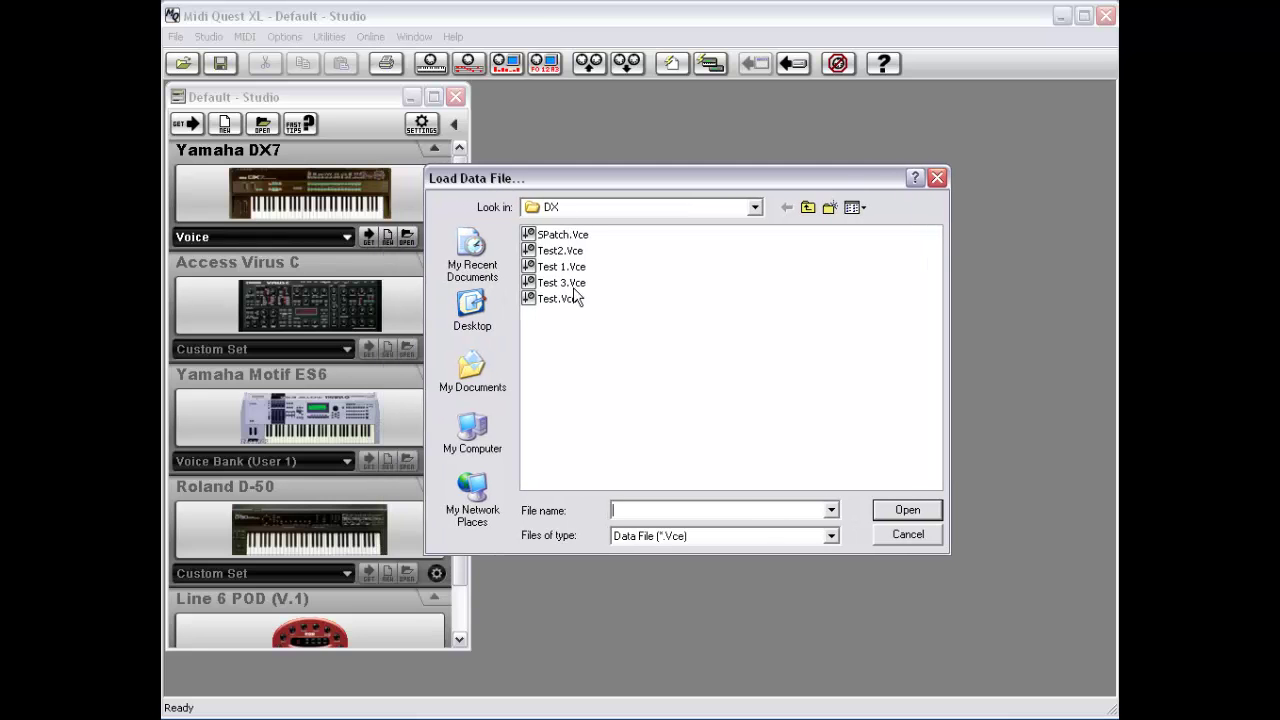
{"action": "double_click", "coordinate": [569, 233]}
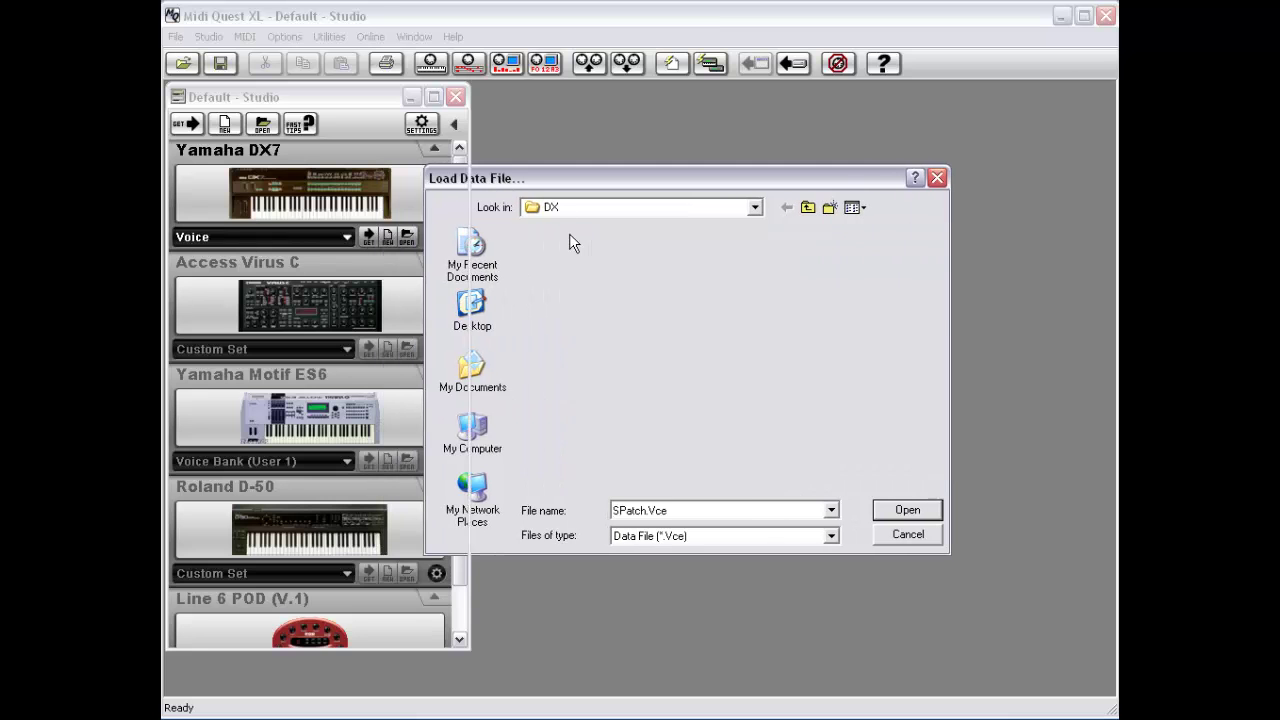
{"action": "left_click", "coordinate": [627, 407]}
{"action": "left_click", "coordinate": [629, 407]}
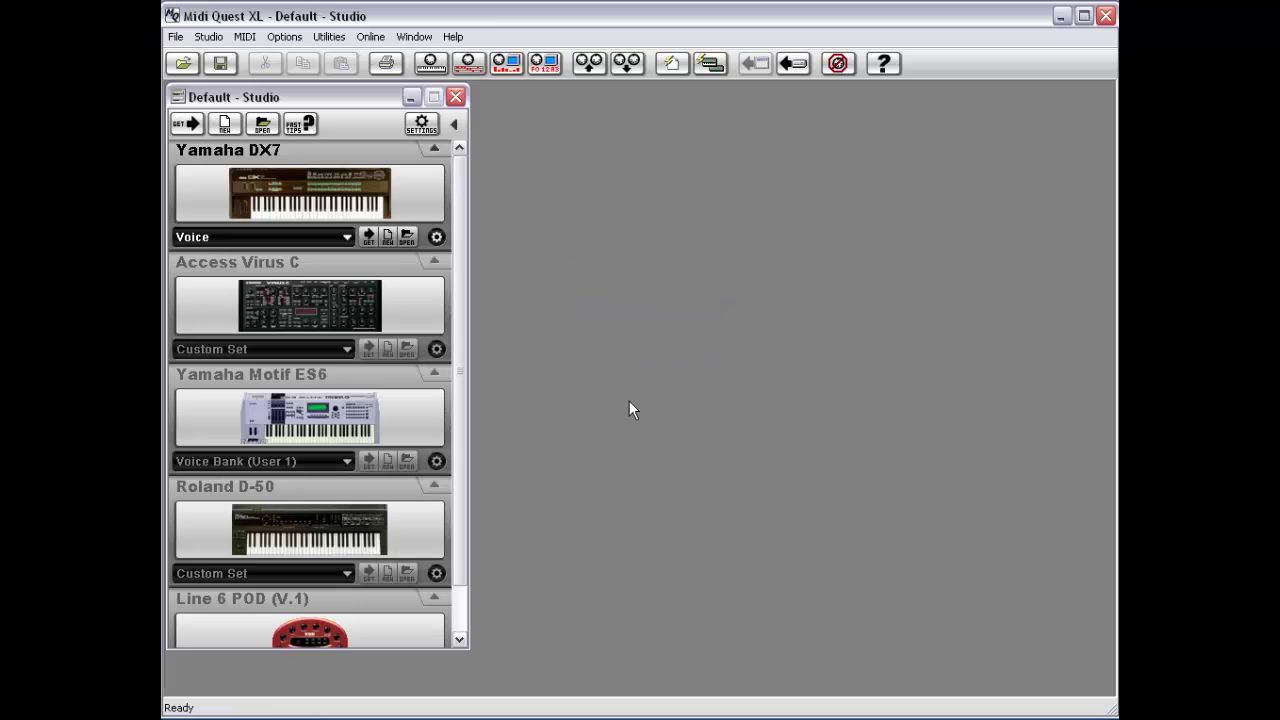
Open the Yamaha DX7 voice file Test.Vce as SysX data to view its bytes, and close it again.
{"action": "left_click", "coordinate": [266, 242]}
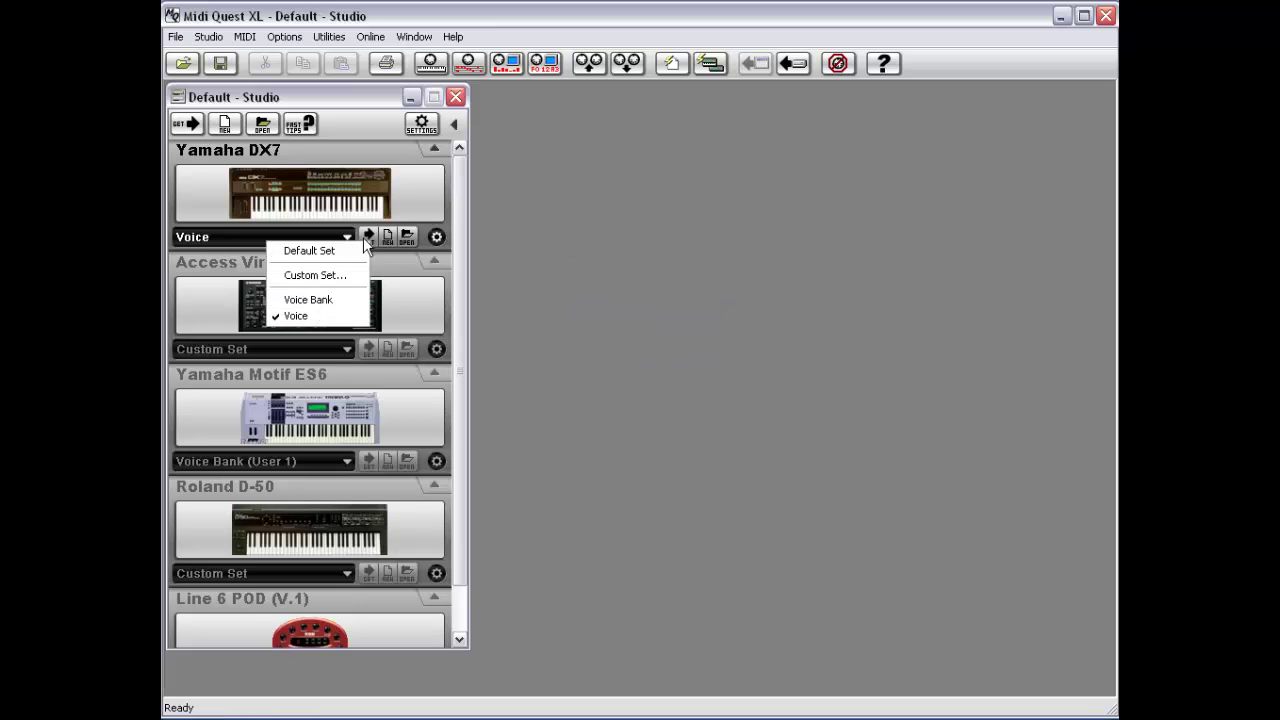
{"action": "left_click", "coordinate": [406, 238]}
{"action": "left_click", "coordinate": [406, 238]}
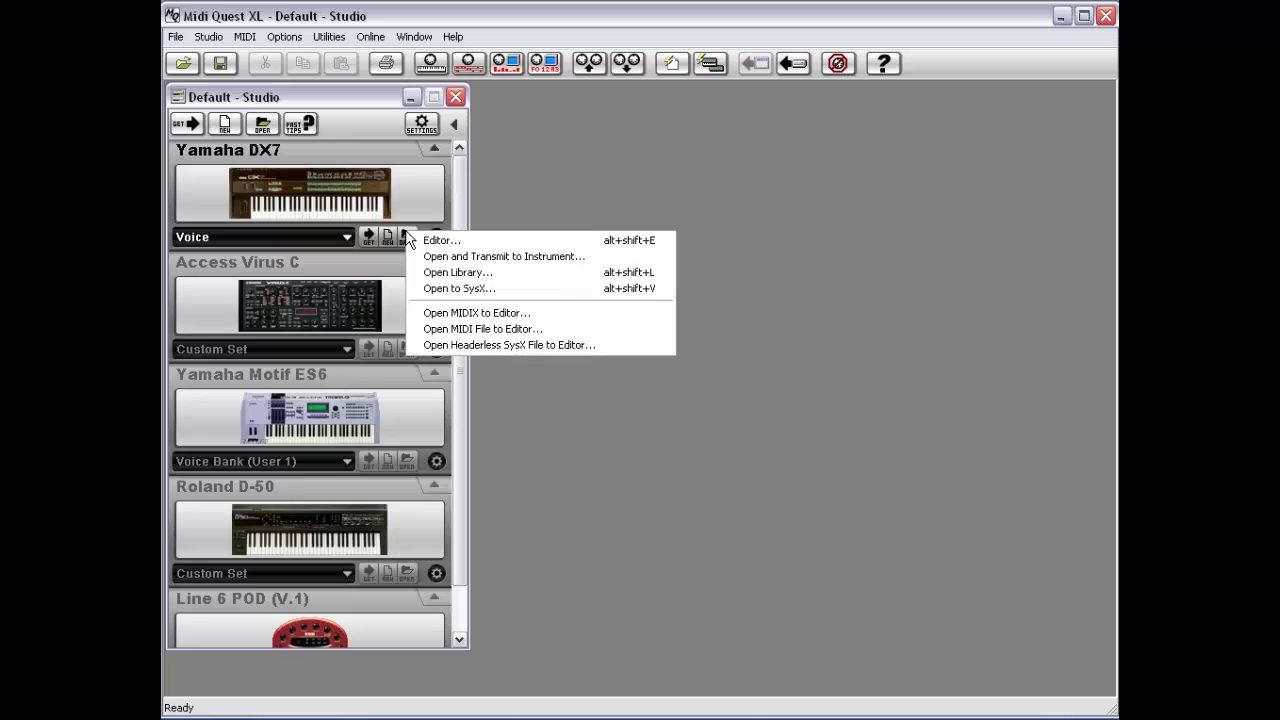
{"action": "left_click", "coordinate": [446, 288]}
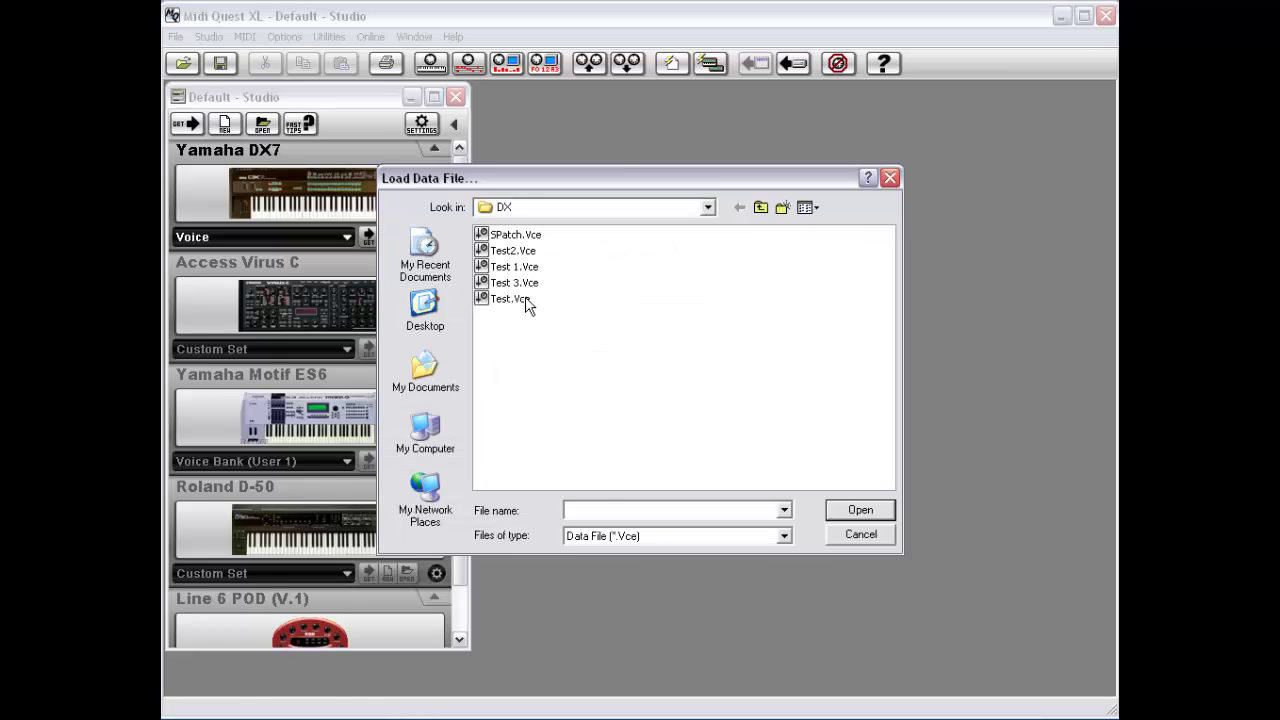
{"action": "double_click", "coordinate": [524, 297]}
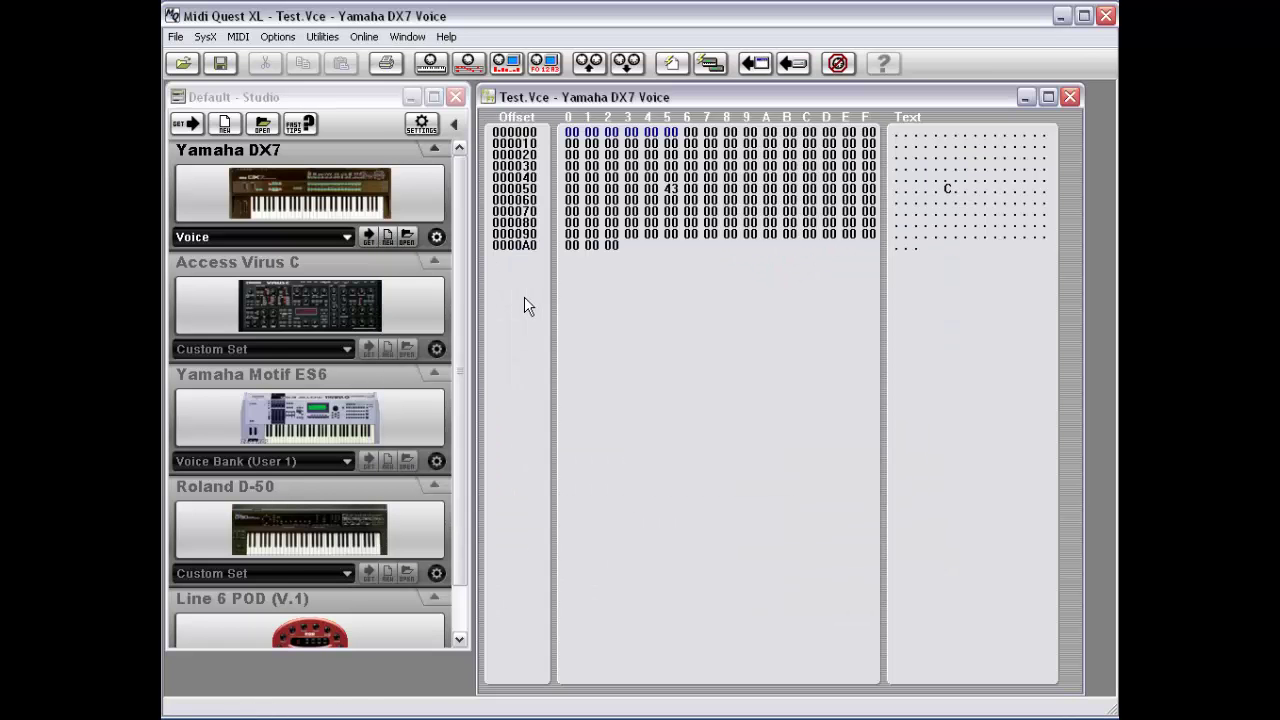
{"action": "double_click", "coordinate": [488, 97]}
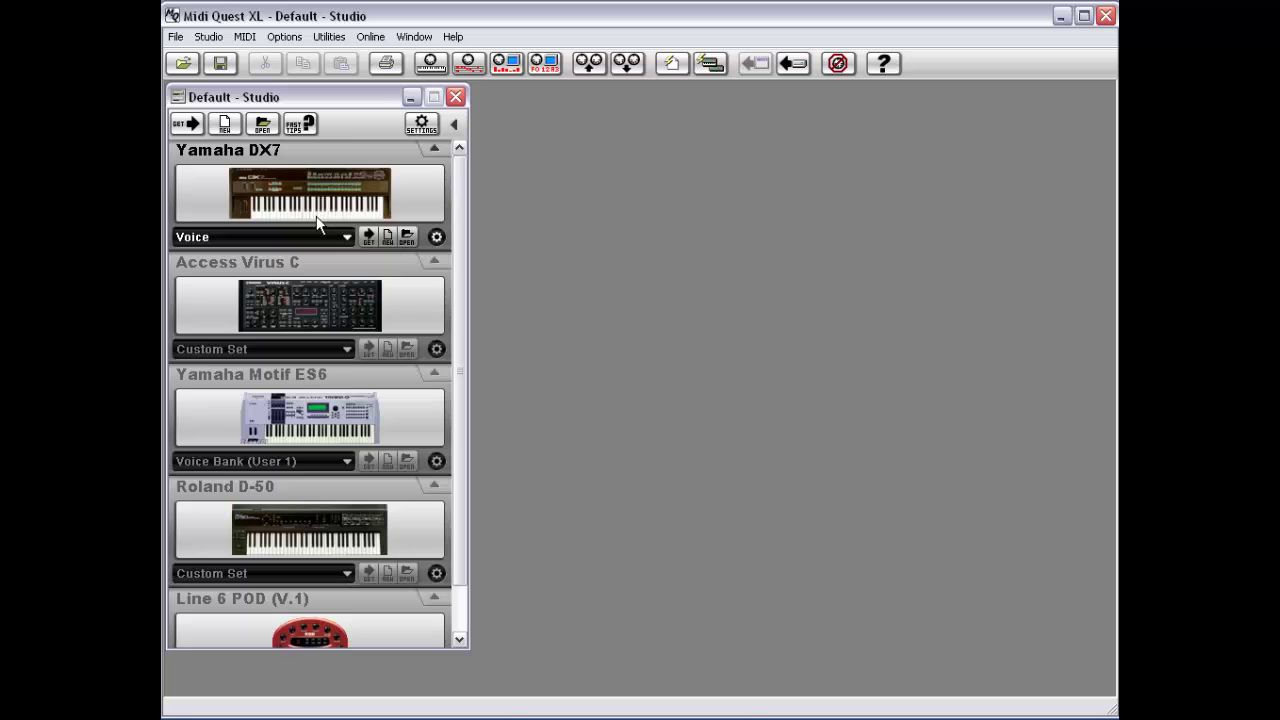
{"action": "left_click", "coordinate": [212, 38]}
{"action": "mouse_move", "coordinate": [257, 228]}
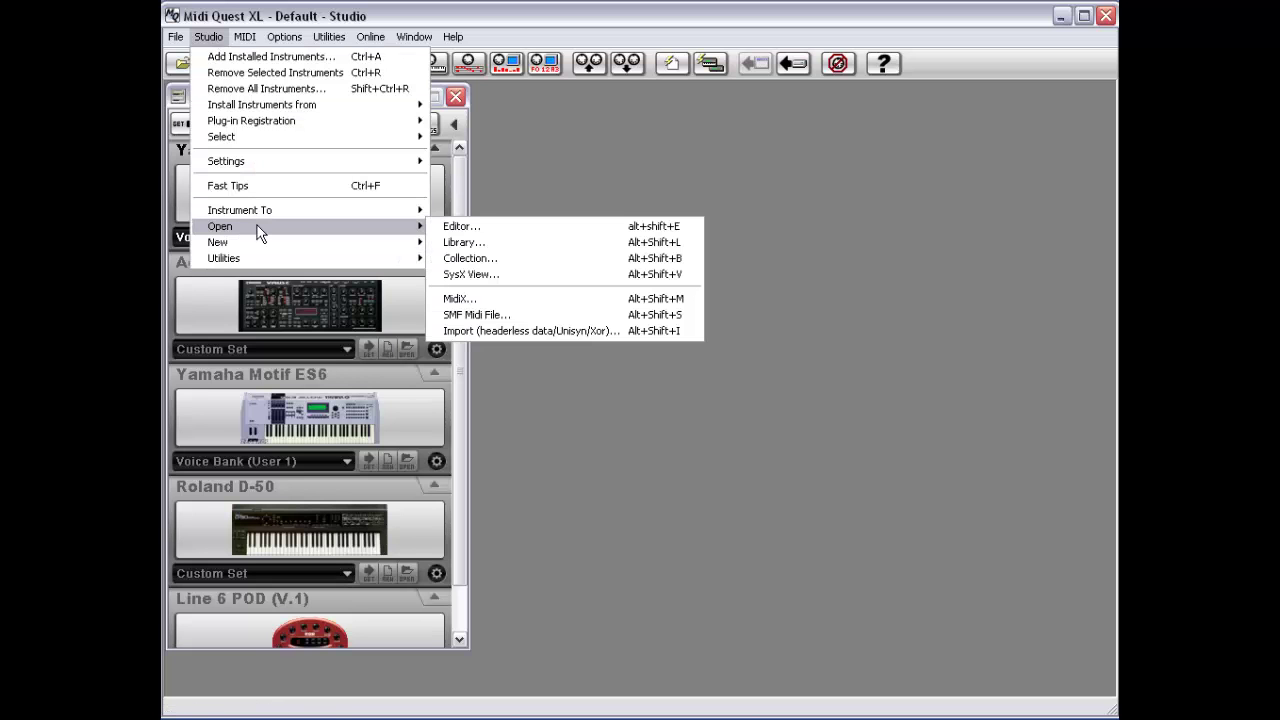
{"action": "left_click", "coordinate": [524, 294]}
Set the Yamaha DX7 to Voice Bank, open the bank file DXGowan.VBk and move its window closer to the studio.
{"action": "left_click", "coordinate": [306, 237]}
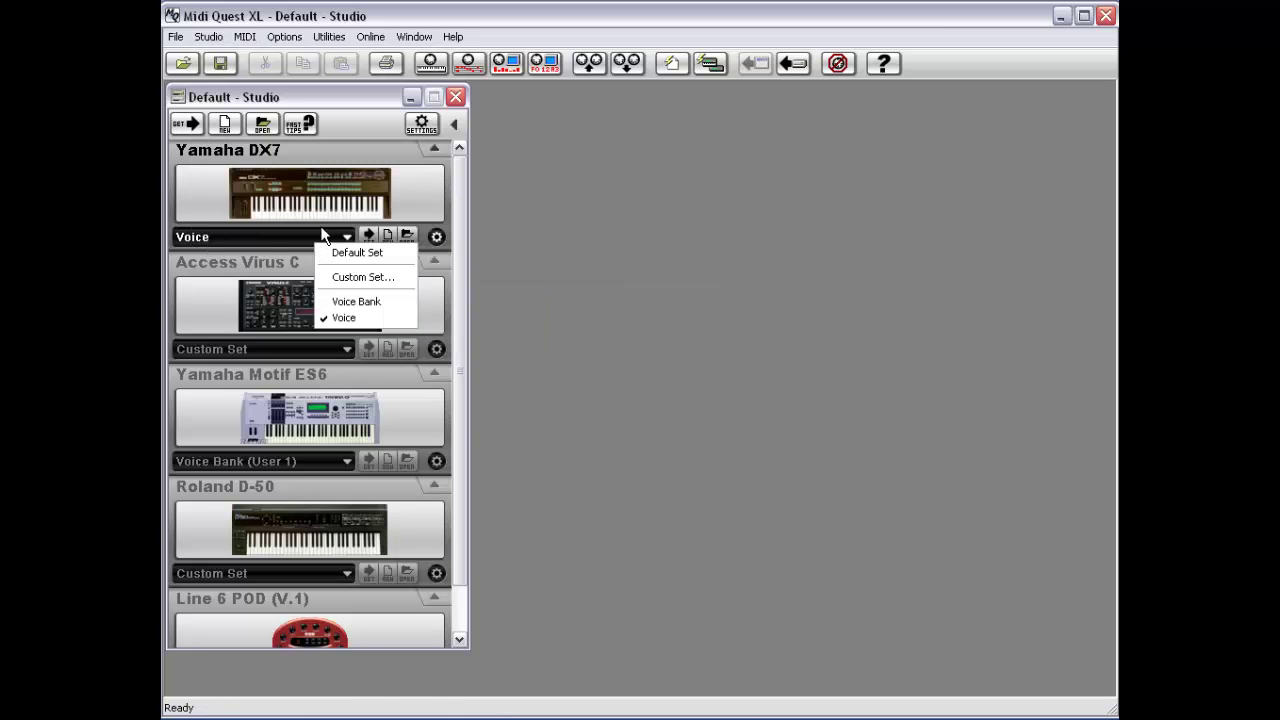
{"action": "left_click", "coordinate": [366, 299]}
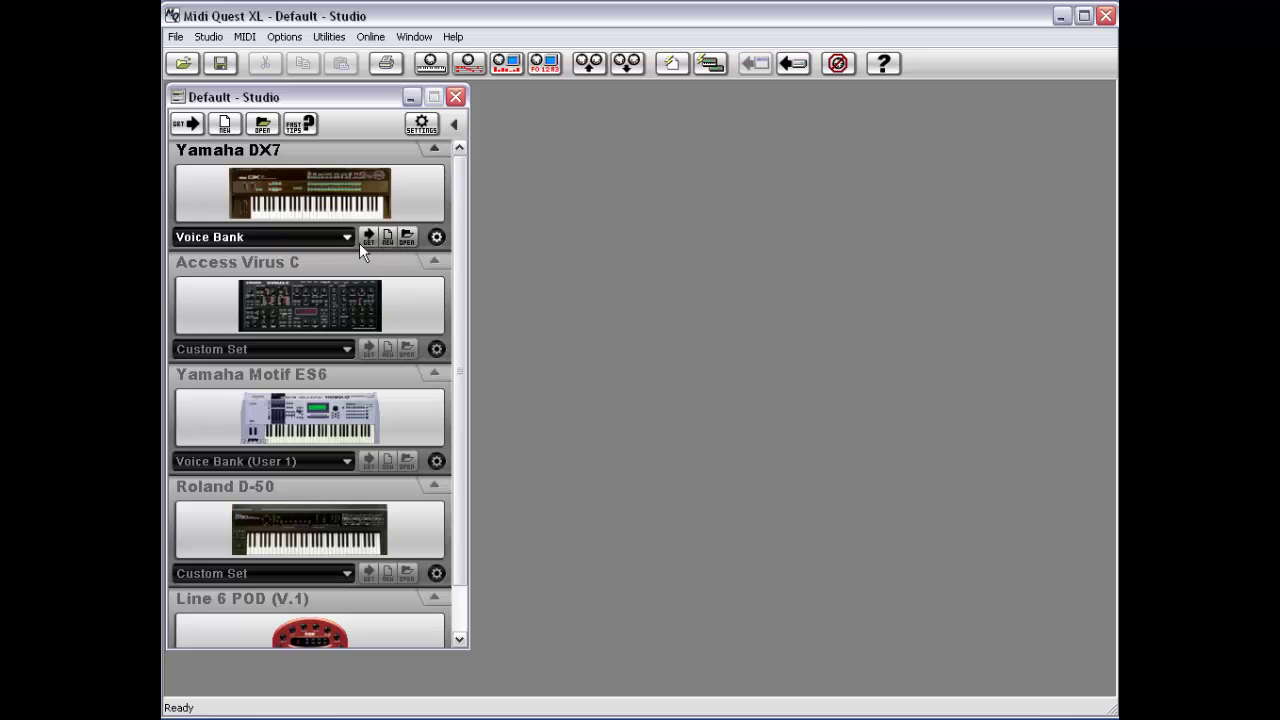
{"action": "left_click", "coordinate": [407, 237]}
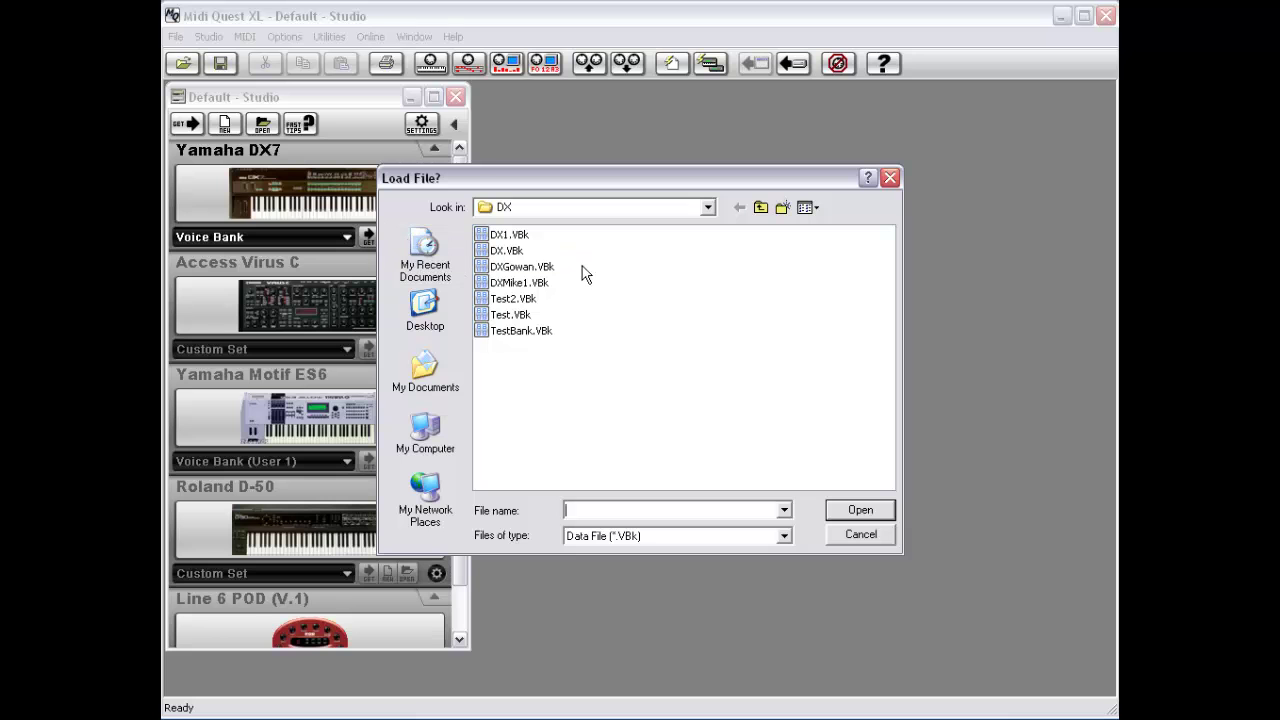
{"action": "double_click", "coordinate": [523, 266]}
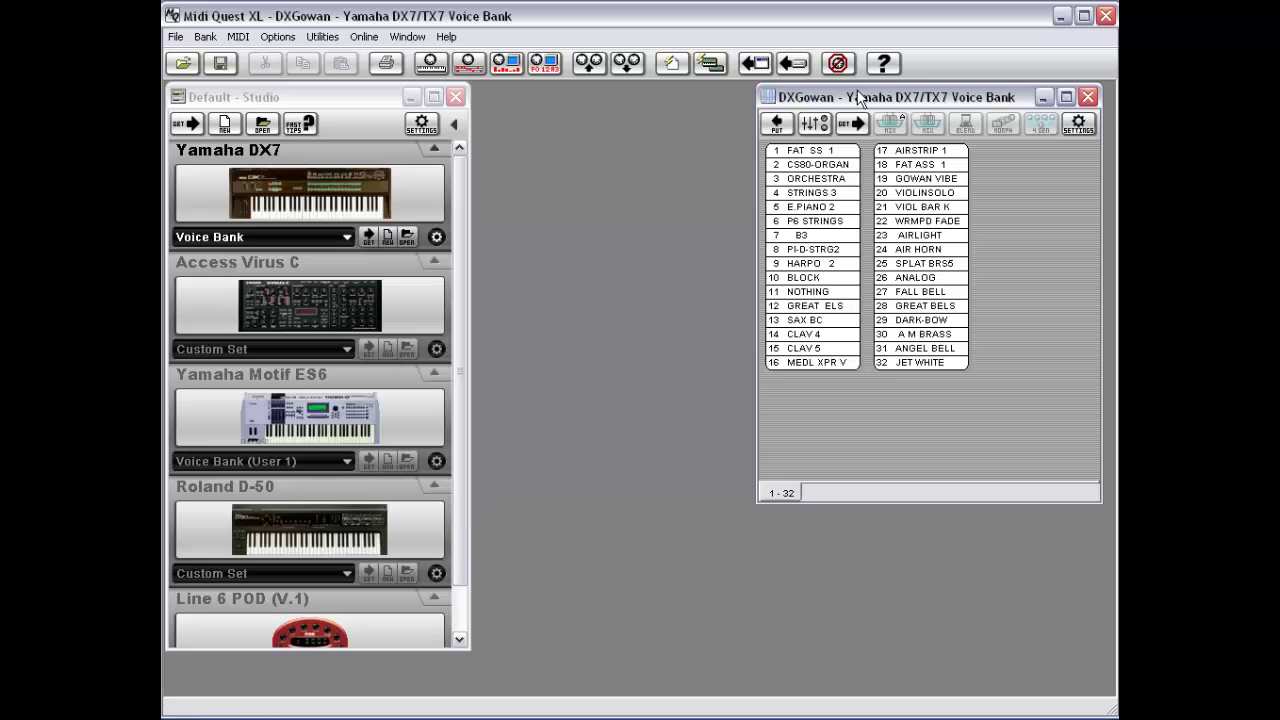
{"action": "left_click_drag", "start_coordinate": [849, 120], "coordinate": [765, 119]}
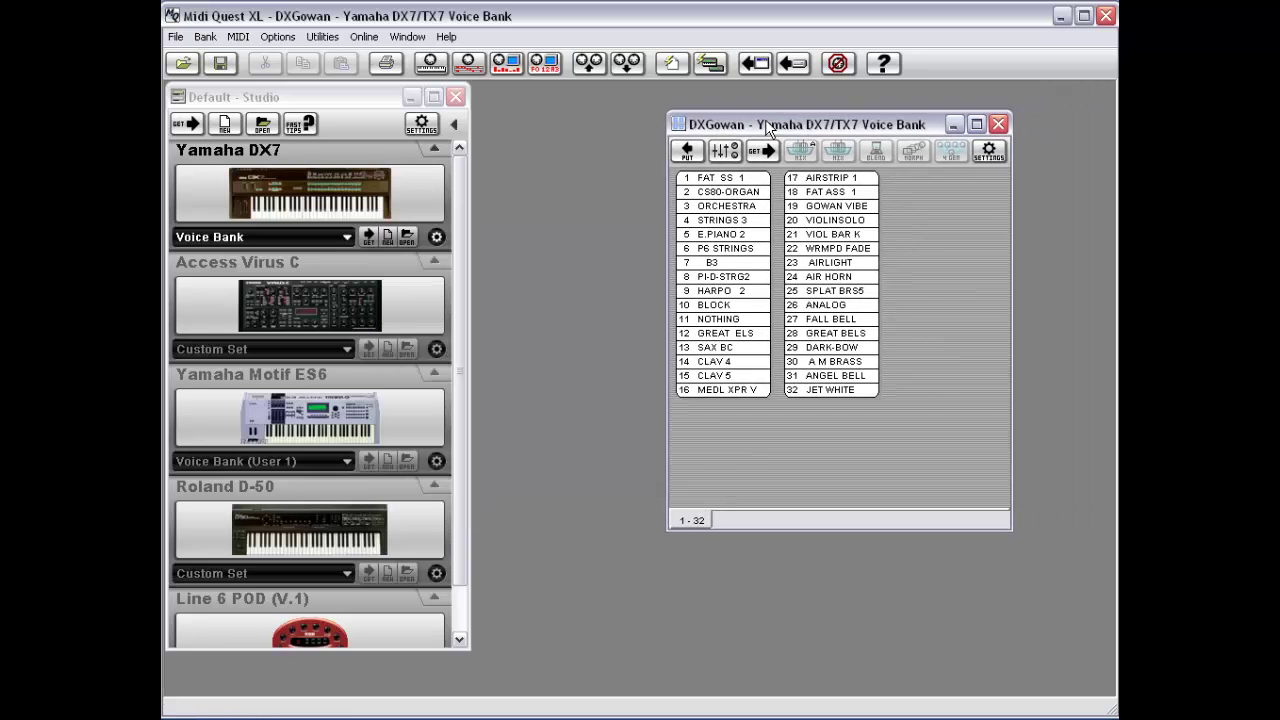
Export the DXGowan bank's SysX as a MIDIX file named DXGowan on the Desktop, and close the bank.
{"action": "left_click", "coordinate": [175, 39]}
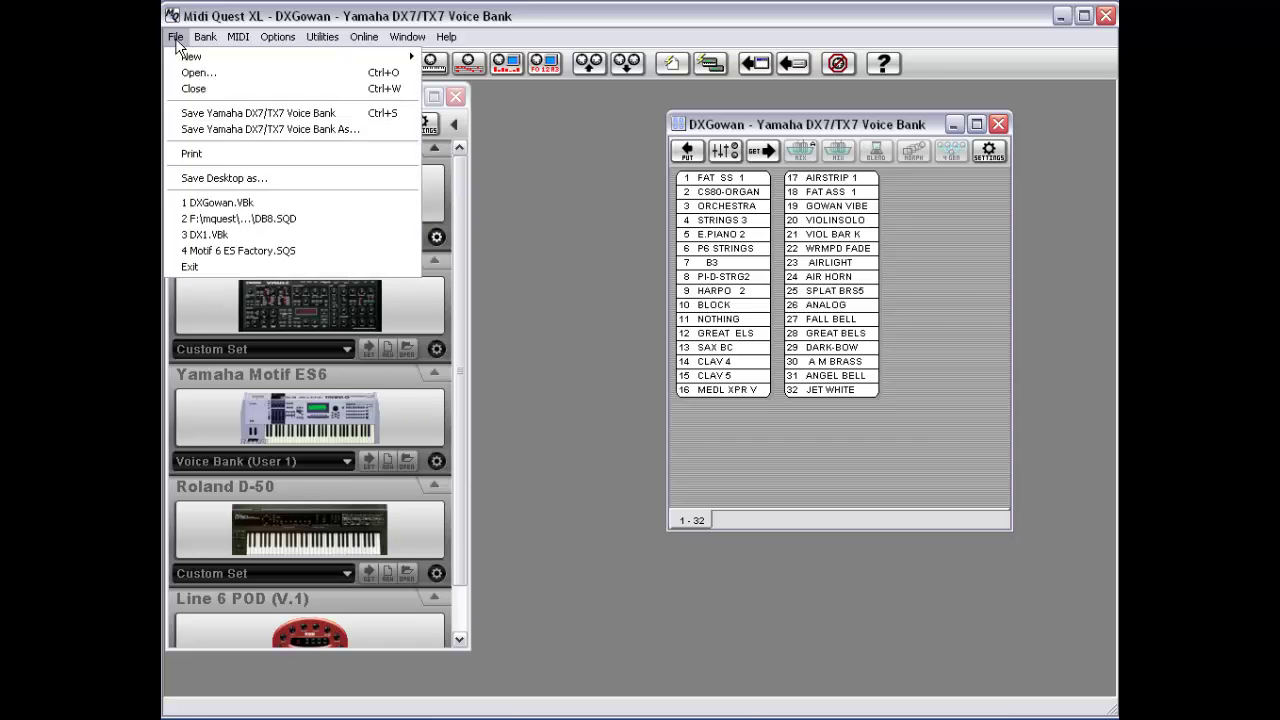
{"action": "left_click", "coordinate": [938, 273]}
{"action": "right_click", "coordinate": [938, 273]}
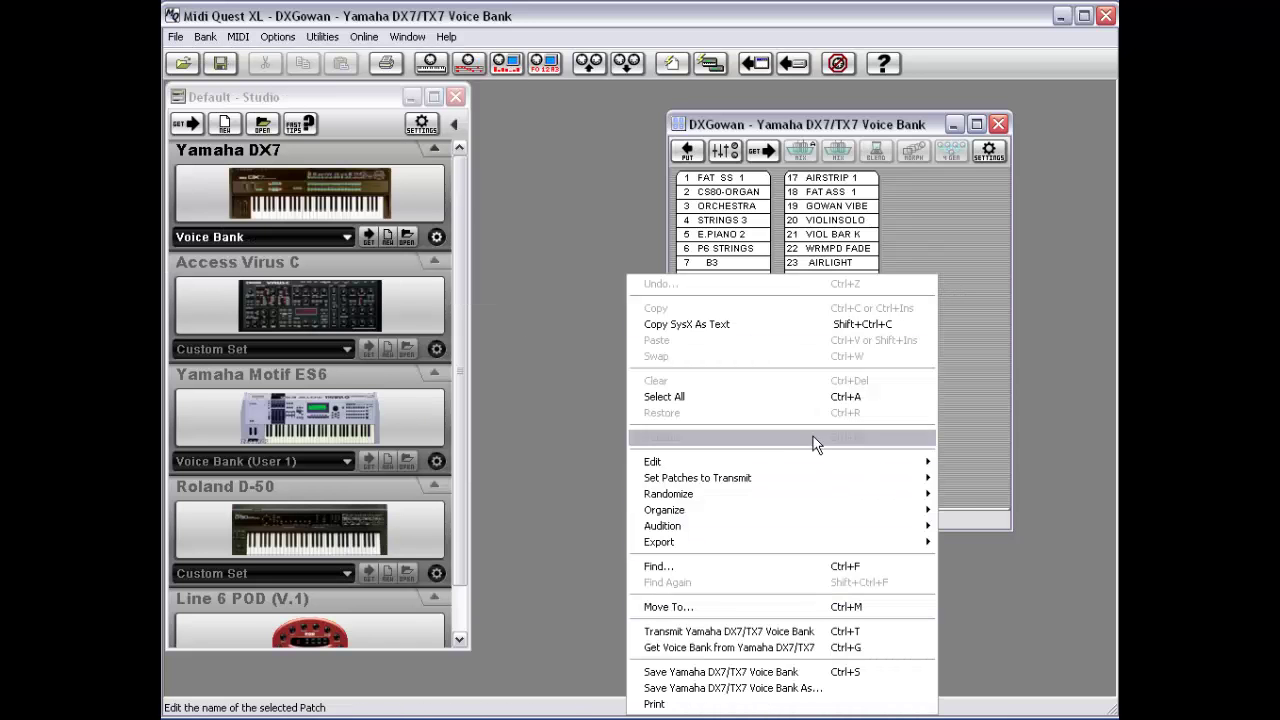
{"action": "mouse_move", "coordinate": [819, 540]}
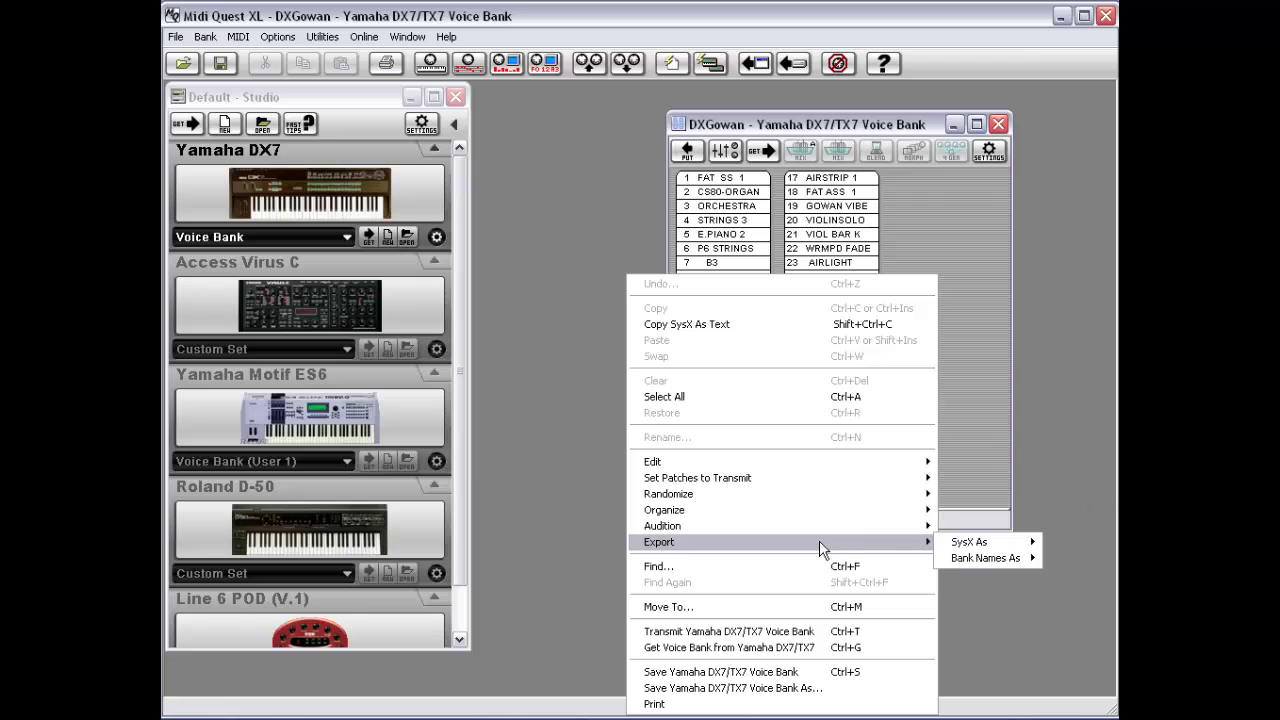
{"action": "mouse_move", "coordinate": [979, 550]}
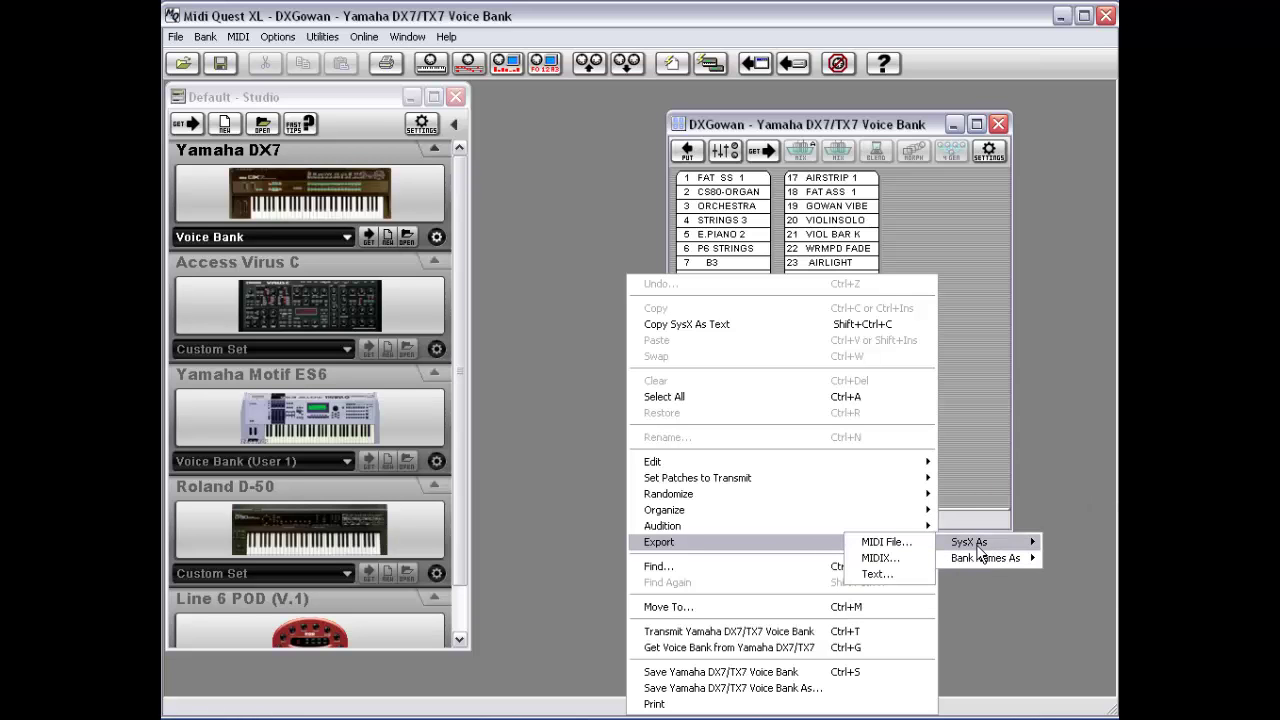
{"action": "left_click", "coordinate": [900, 559]}
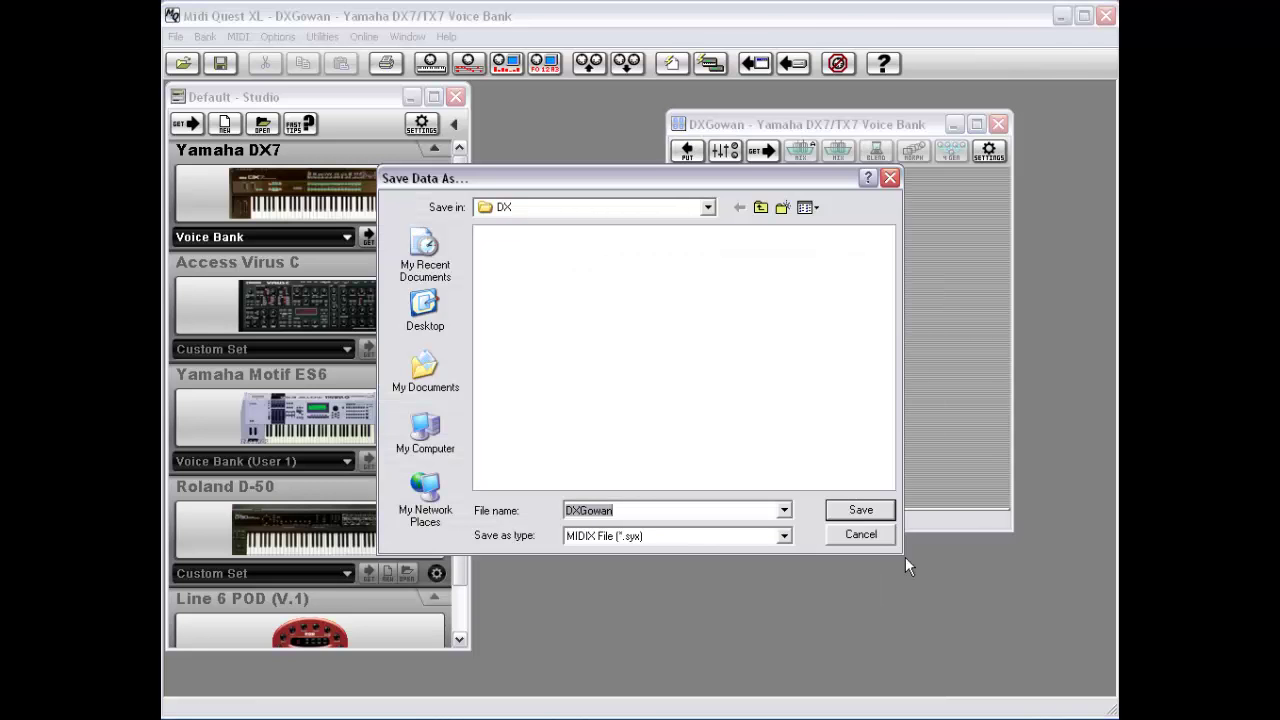
{"action": "left_click", "coordinate": [862, 511]}
{"action": "left_click", "coordinate": [707, 207]}
{"action": "left_click_drag", "start_coordinate": [714, 318], "coordinate": [706, 278]}
{"action": "left_click", "coordinate": [525, 240]}
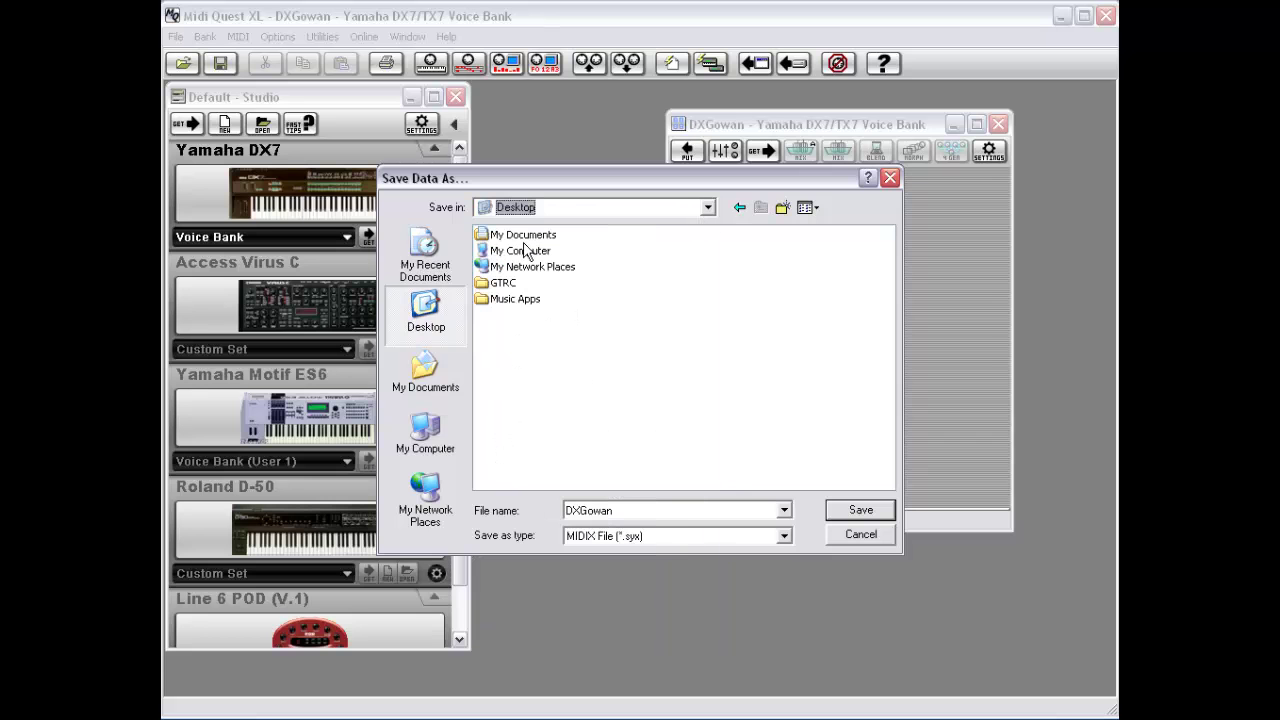
{"action": "left_click", "coordinate": [870, 511]}
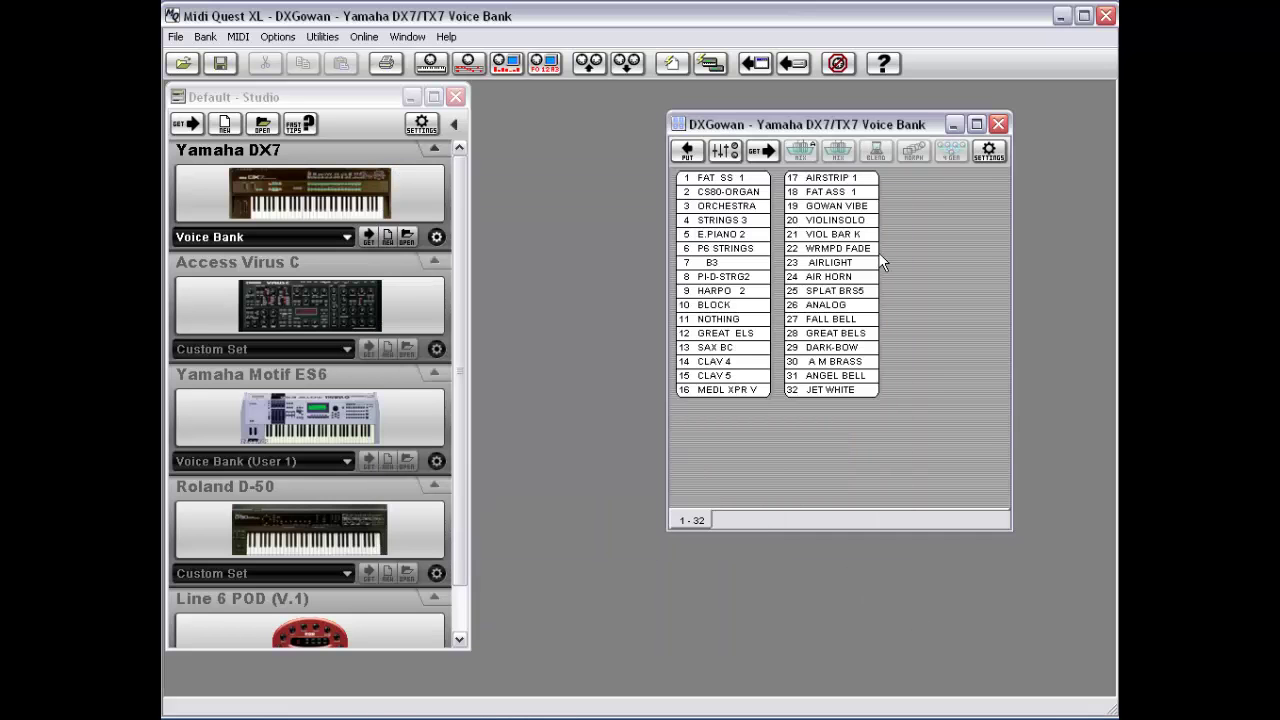
{"action": "double_click", "coordinate": [679, 126]}
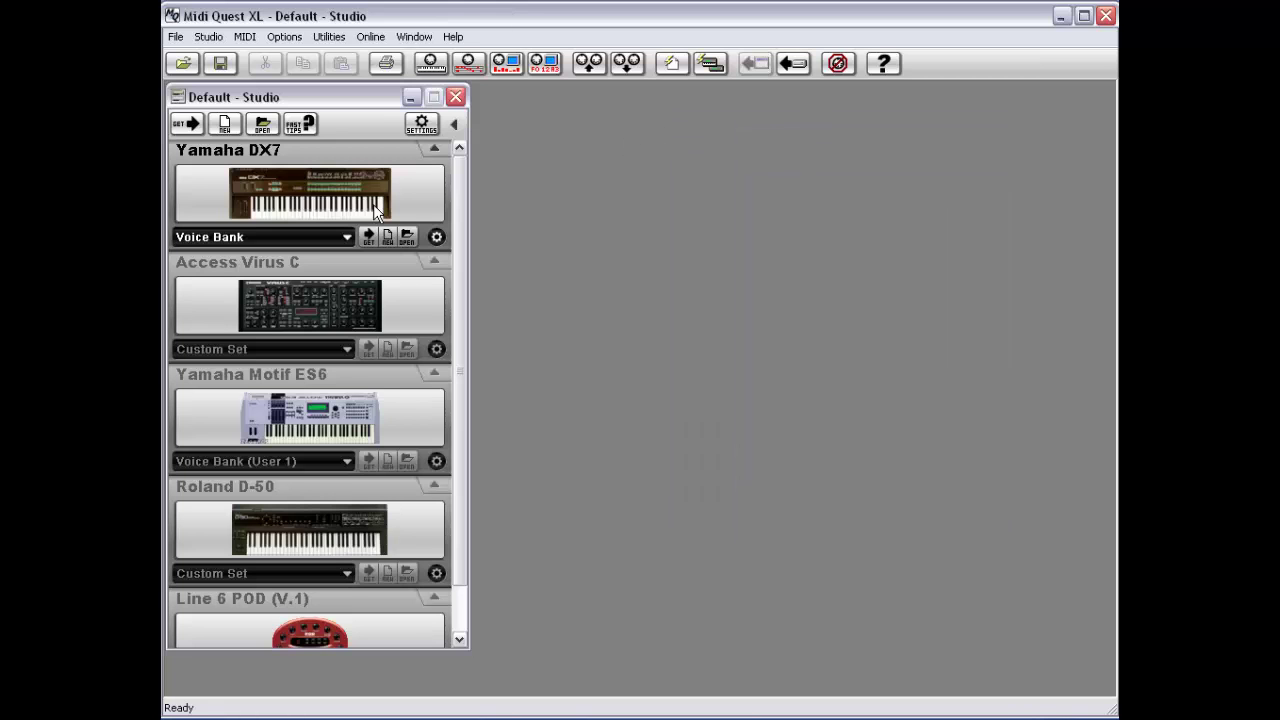
Open the MidiX file DXGowan.syx from the Desktop as a Yamaha DX7 voice bank.
{"action": "left_click", "coordinate": [220, 38]}
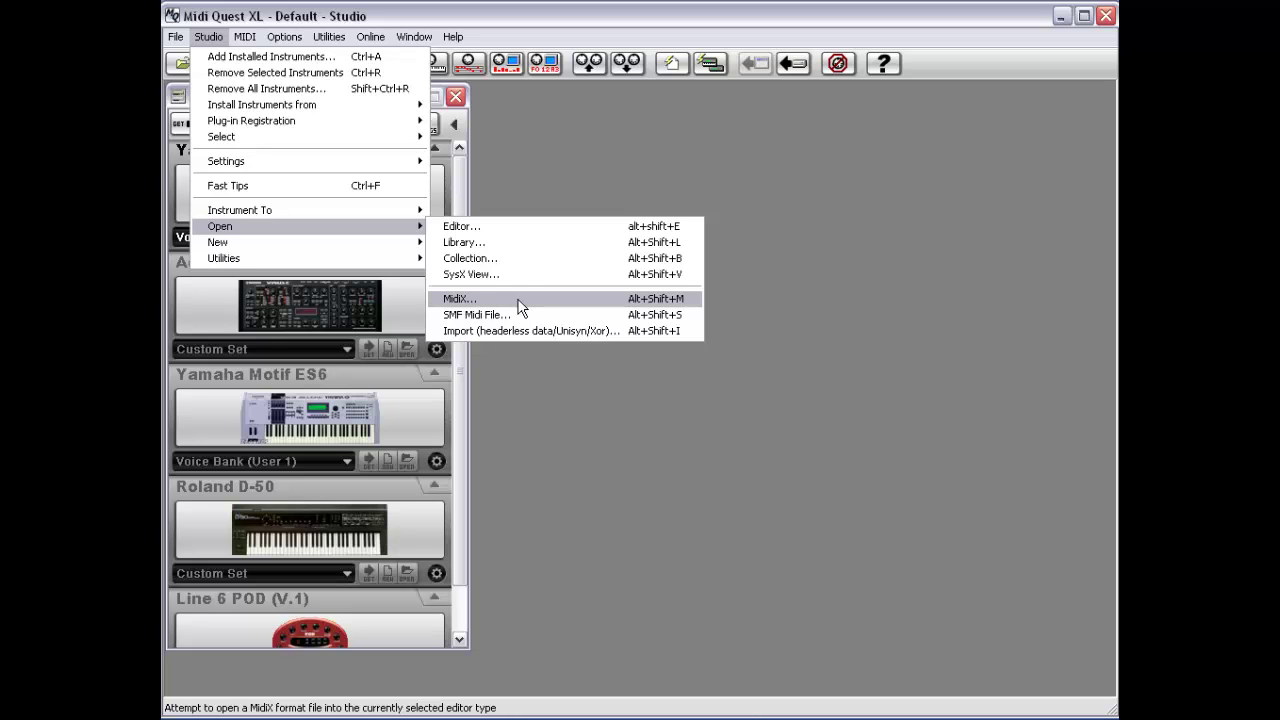
{"action": "left_click", "coordinate": [523, 157]}
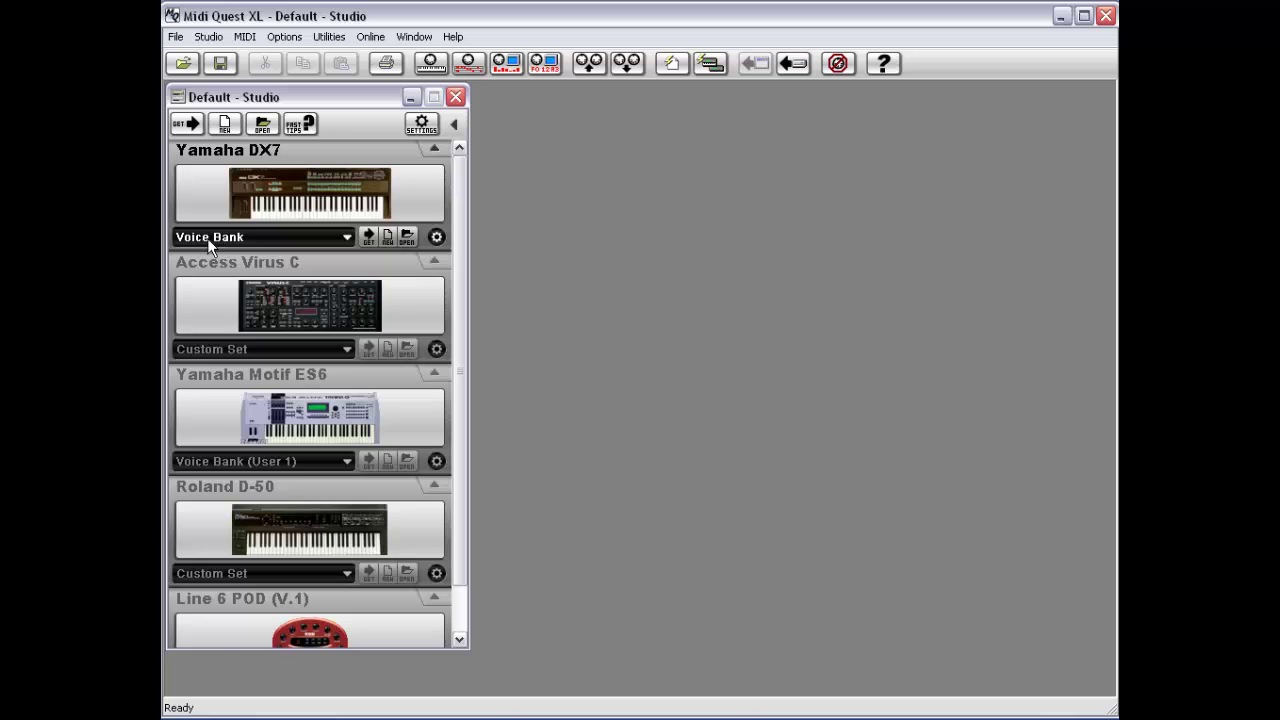
{"action": "left_click", "coordinate": [209, 37]}
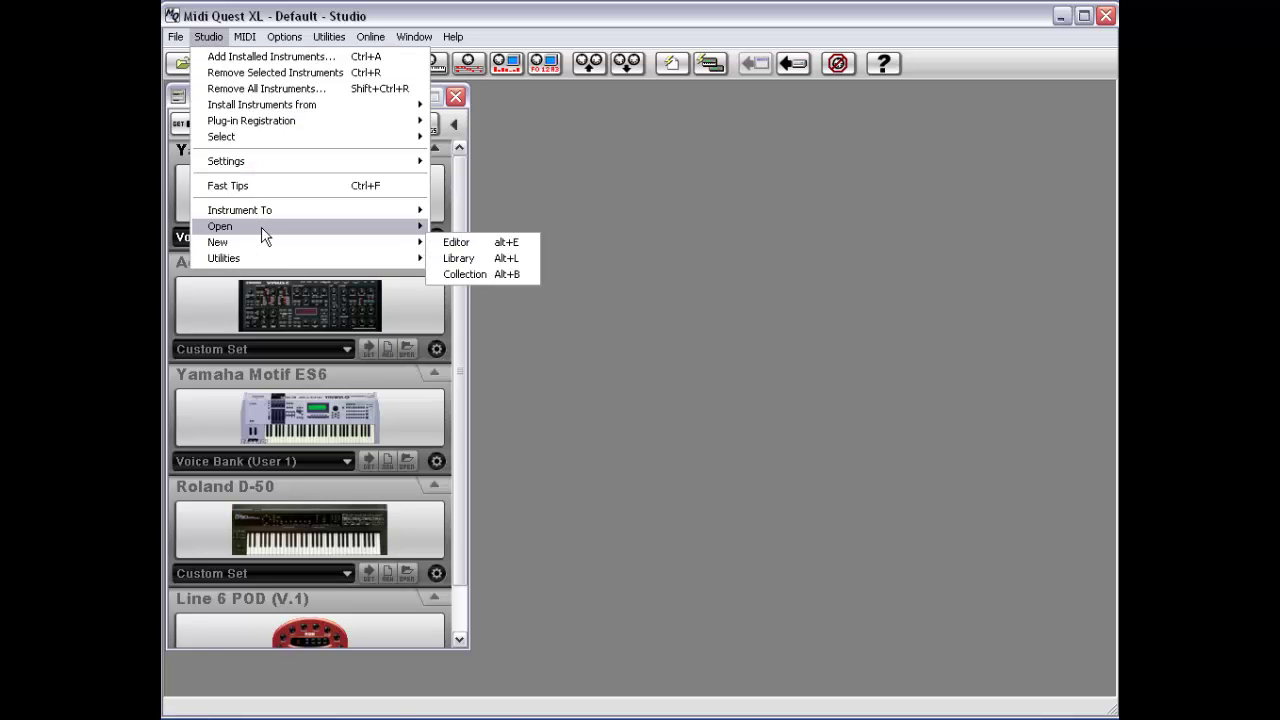
{"action": "left_click", "coordinate": [509, 302]}
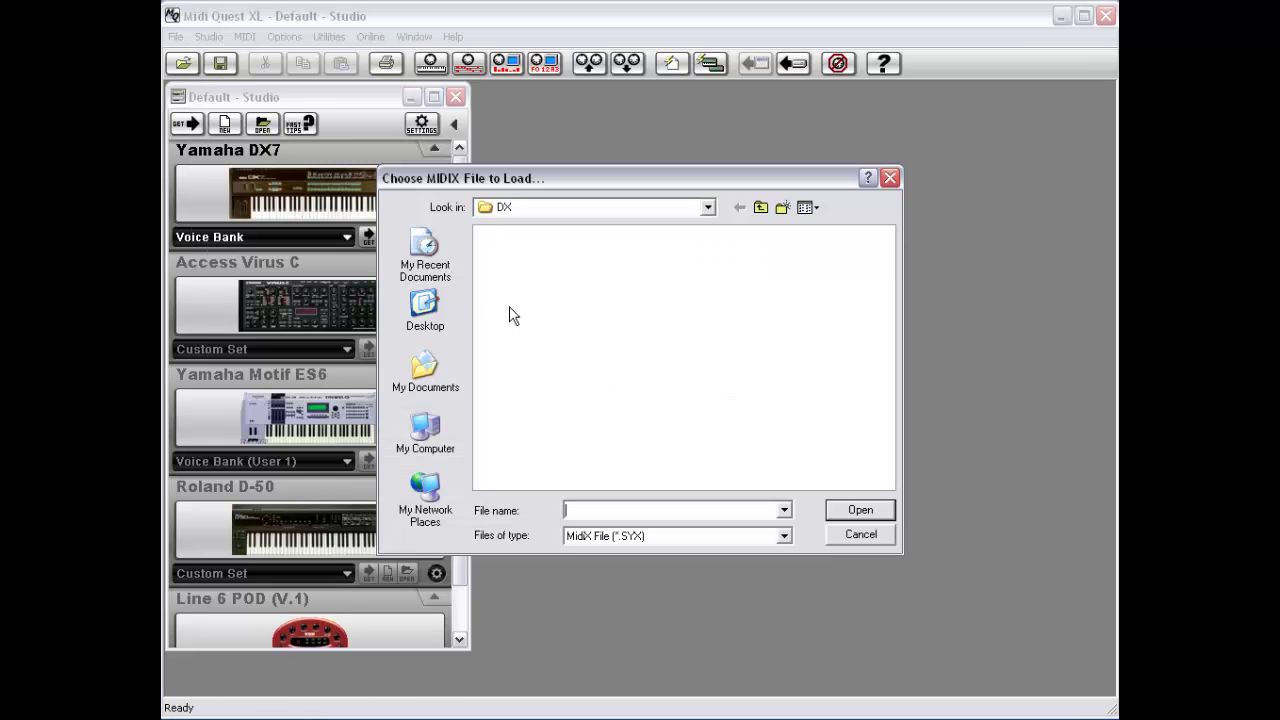
{"action": "left_click", "coordinate": [708, 207]}
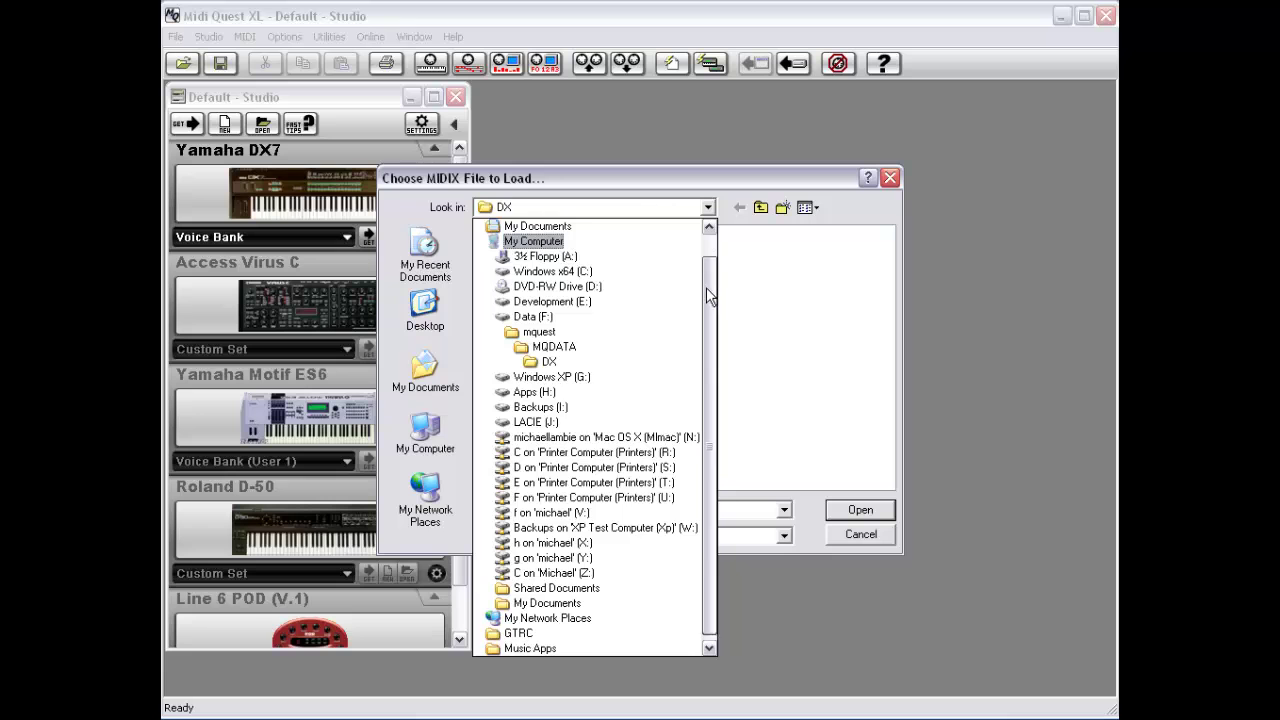
{"action": "scroll", "coordinate": [706, 287], "scroll_direction": "up", "scroll_amount": 1}
{"action": "left_click", "coordinate": [520, 242]}
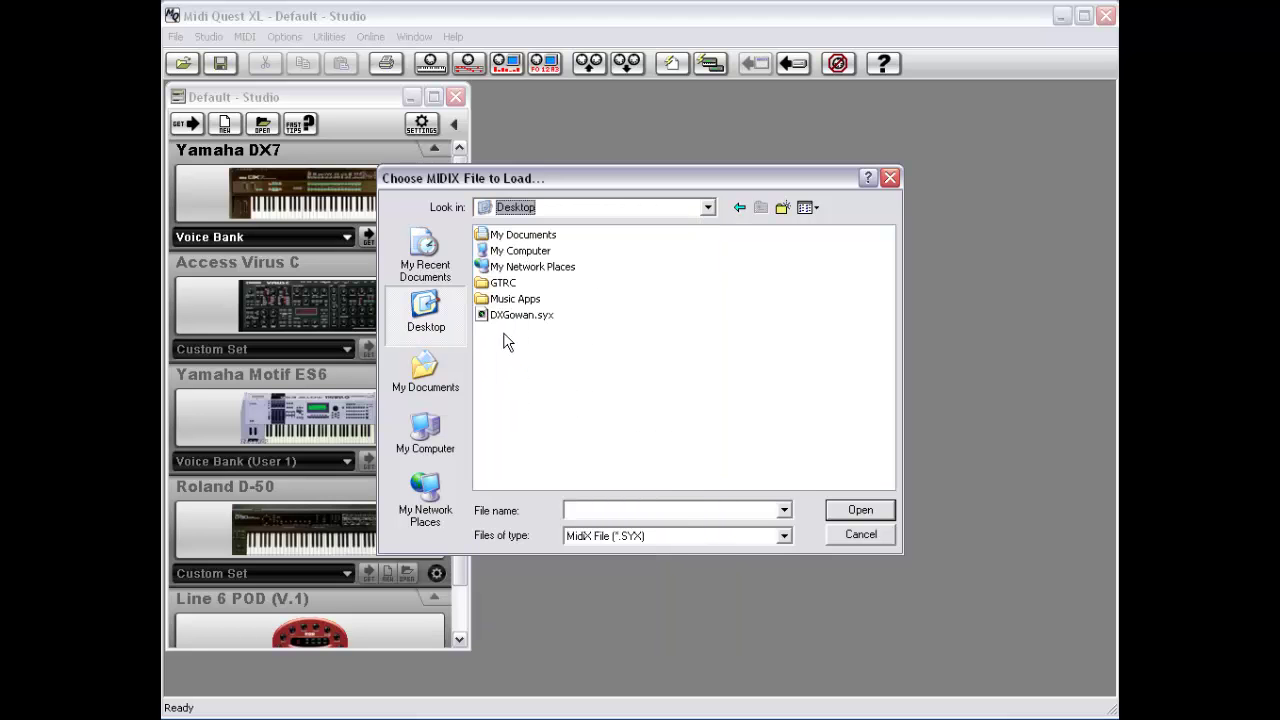
{"action": "left_click", "coordinate": [525, 316]}
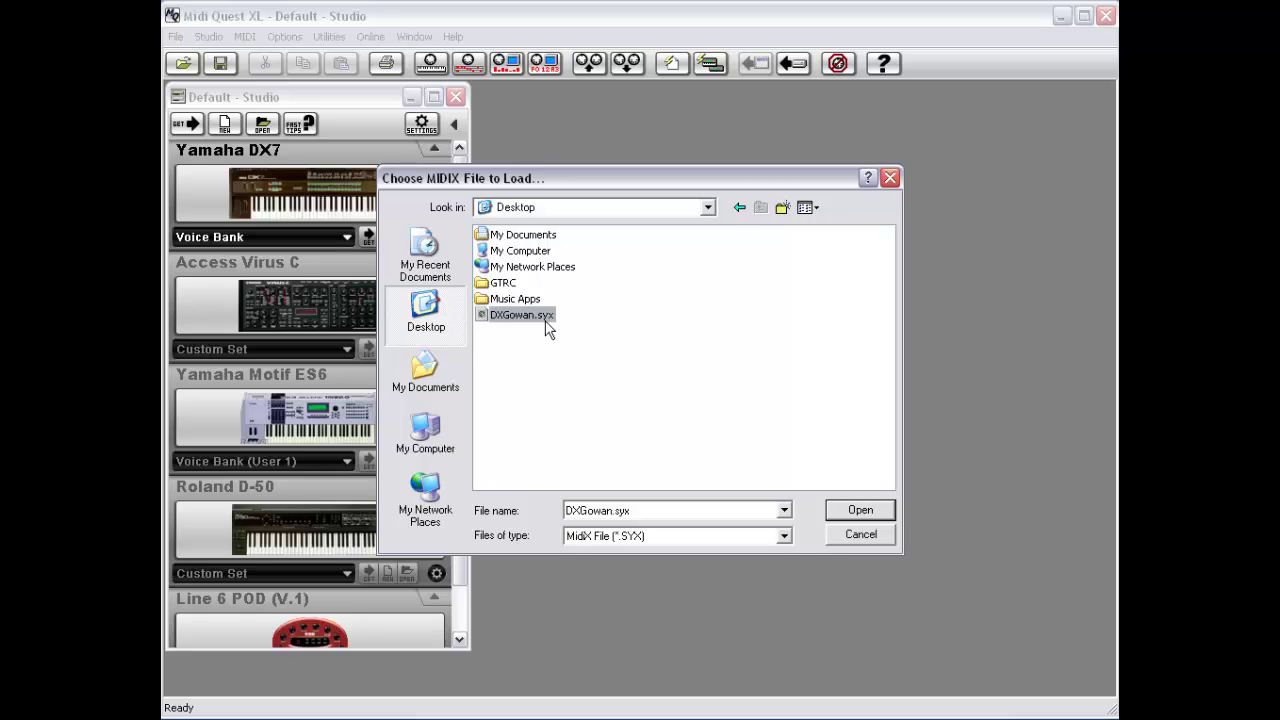
{"action": "double_click", "coordinate": [486, 317]}
Widen the window of the new Yamaha DX7 voice bank and close it again.
{"action": "left_click_drag", "start_coordinate": [628, 243], "coordinate": [844, 243]}
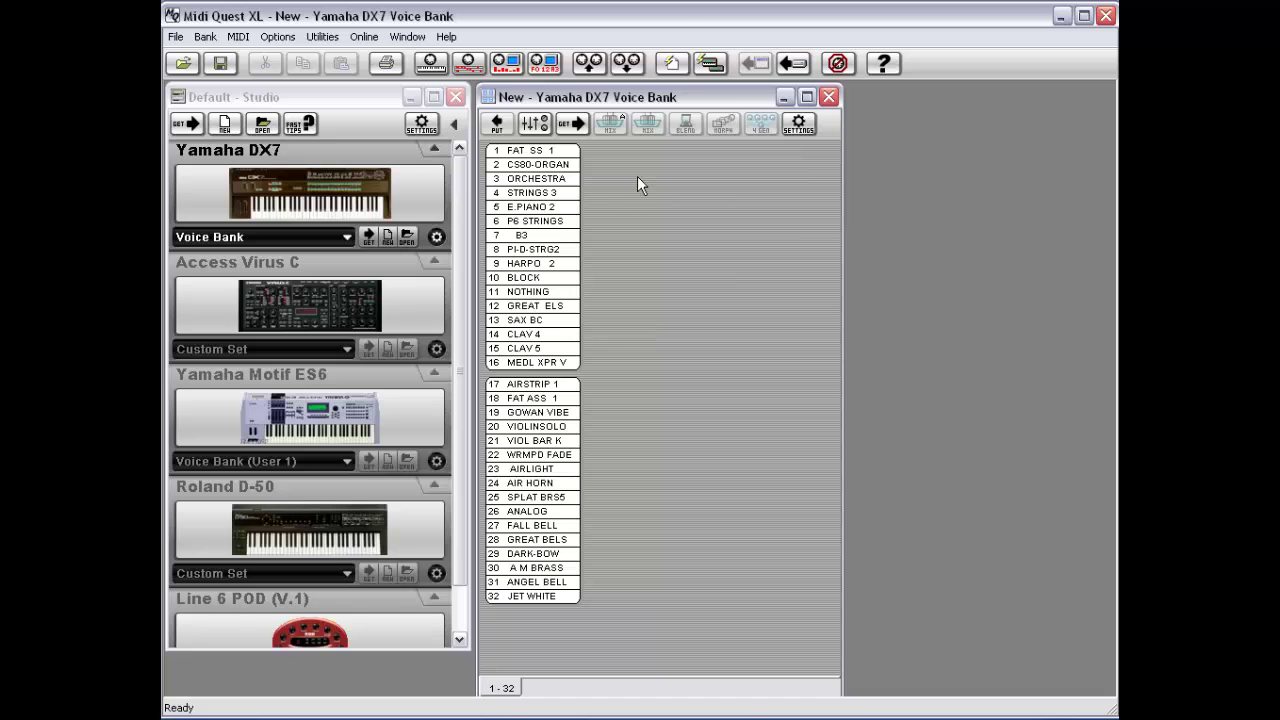
{"action": "double_click", "coordinate": [488, 97]}
{"action": "left_click", "coordinate": [246, 37]}
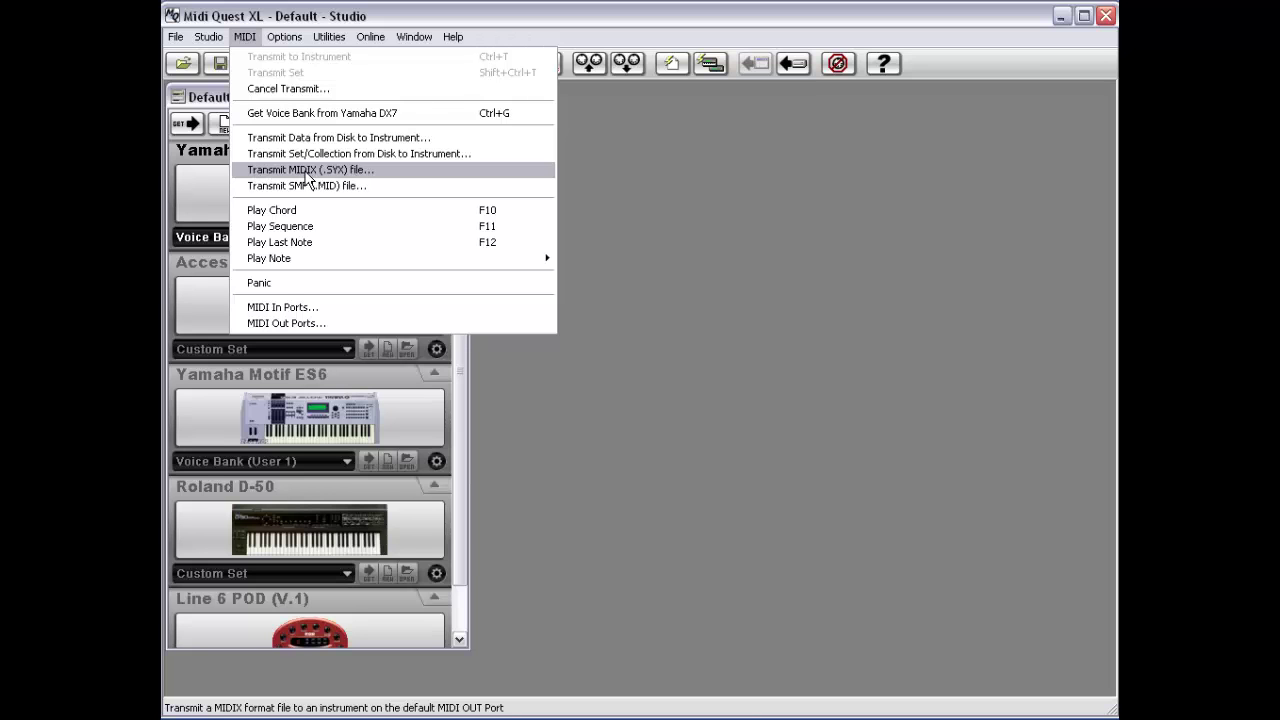
{"action": "left_click", "coordinate": [389, 176]}
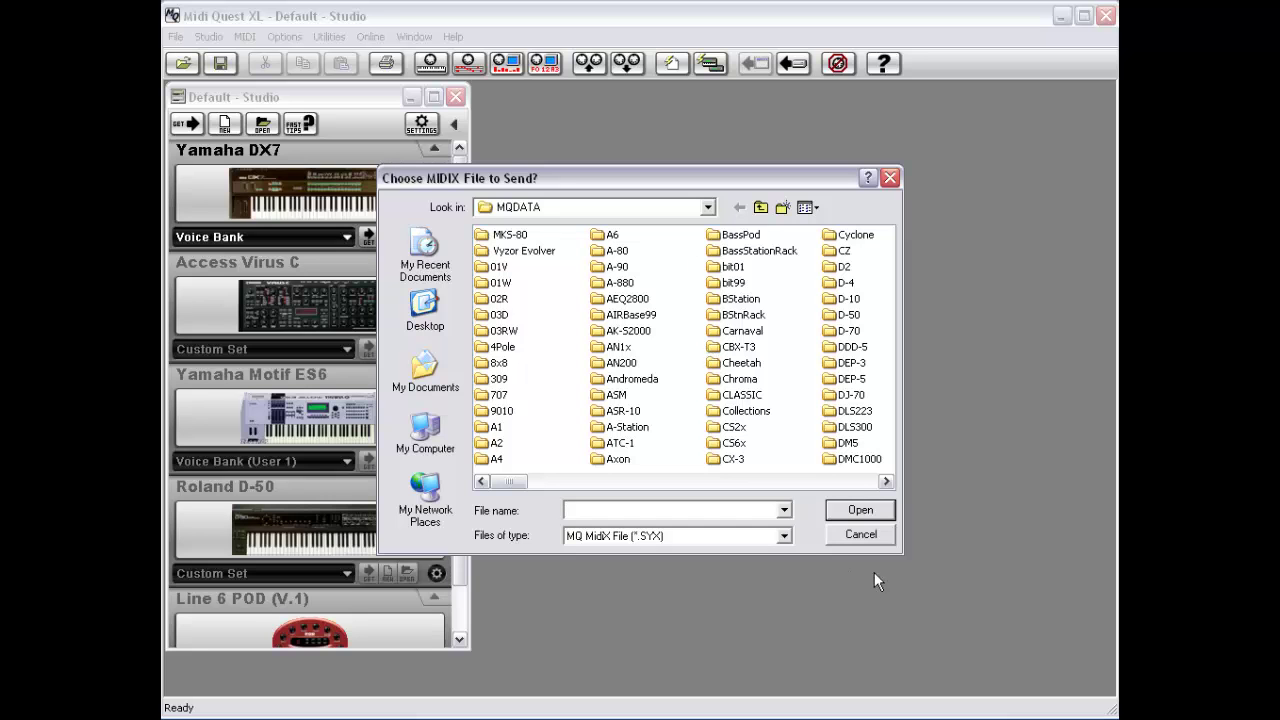
{"action": "left_click", "coordinate": [862, 534]}
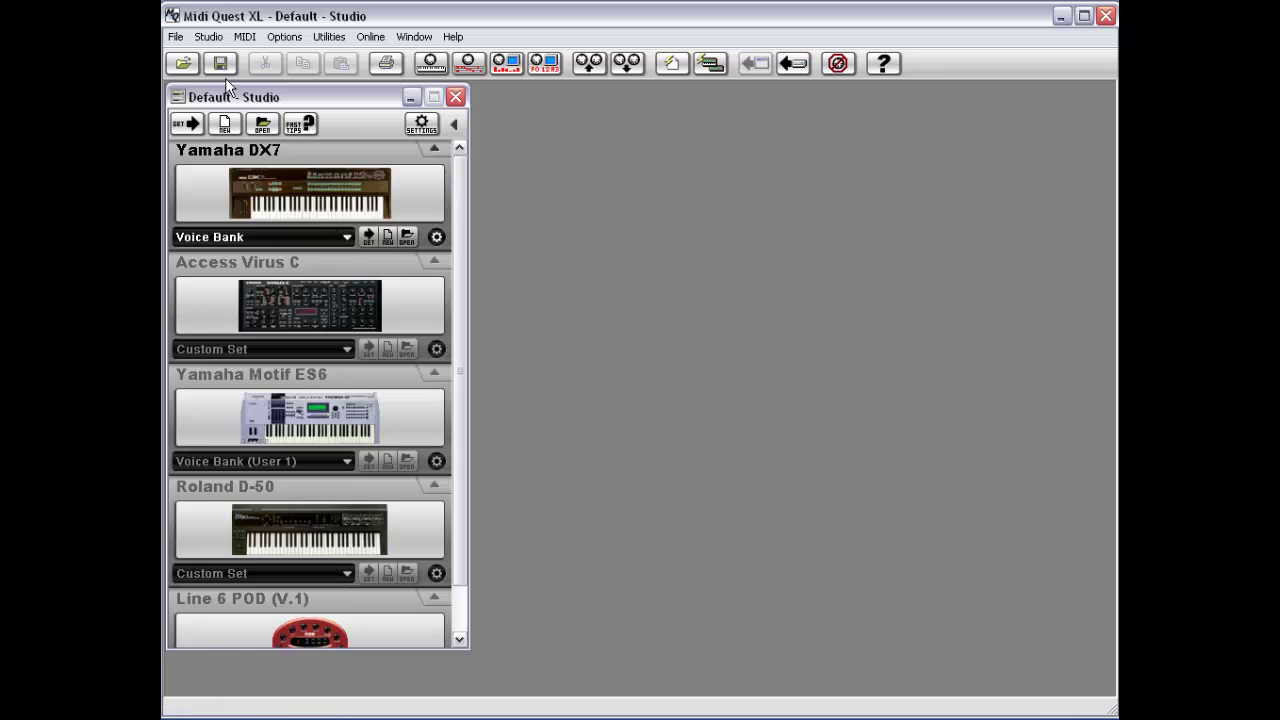
{"action": "left_click", "coordinate": [206, 36]}
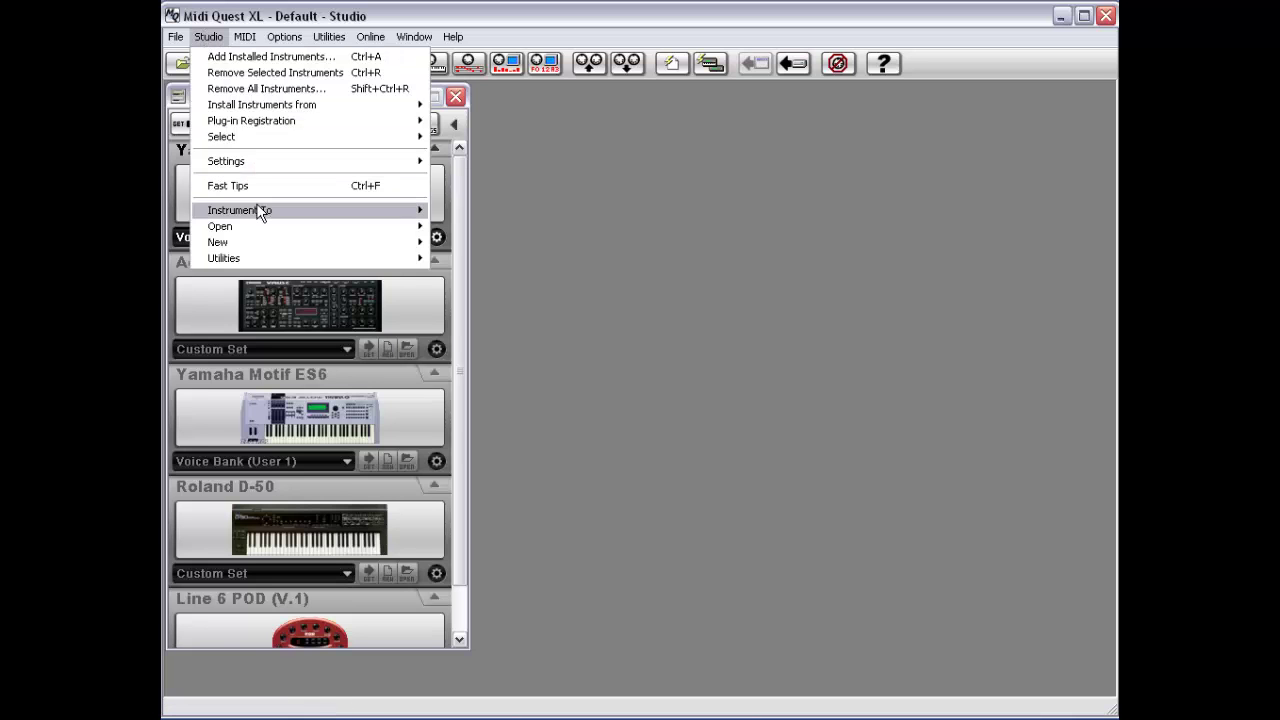
{"action": "mouse_move", "coordinate": [260, 236]}
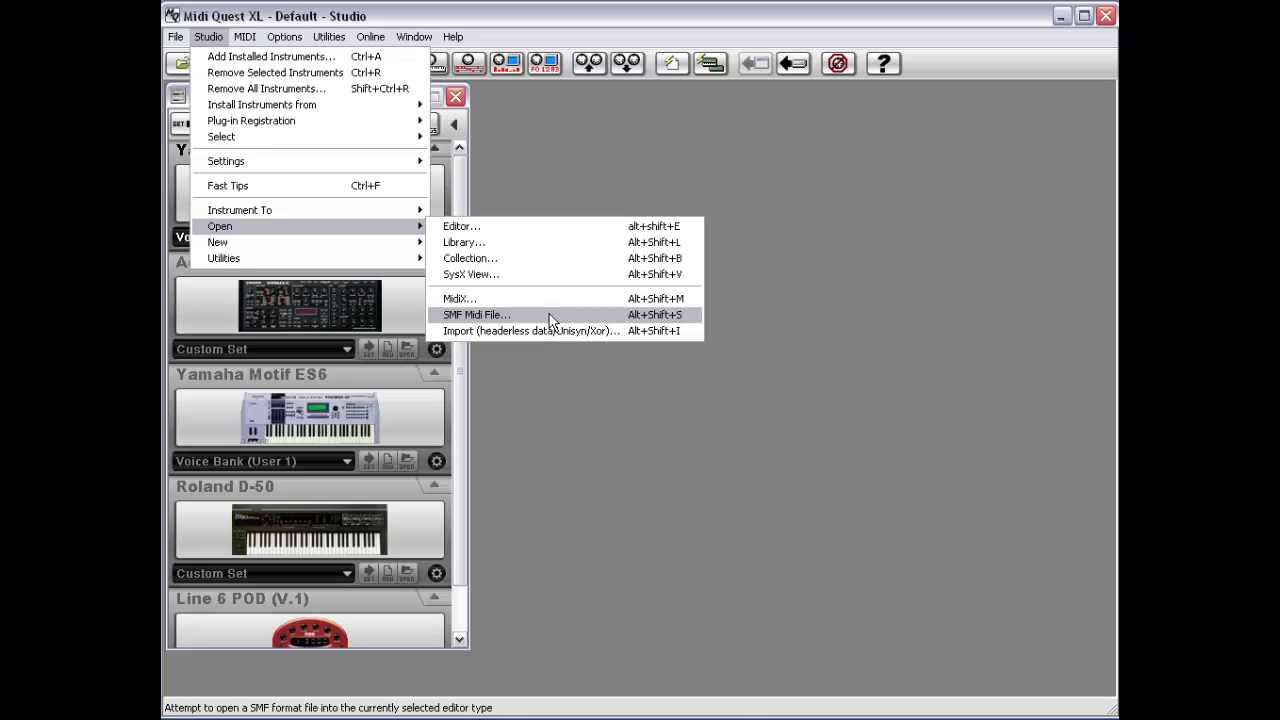
{"action": "left_click", "coordinate": [548, 395]}
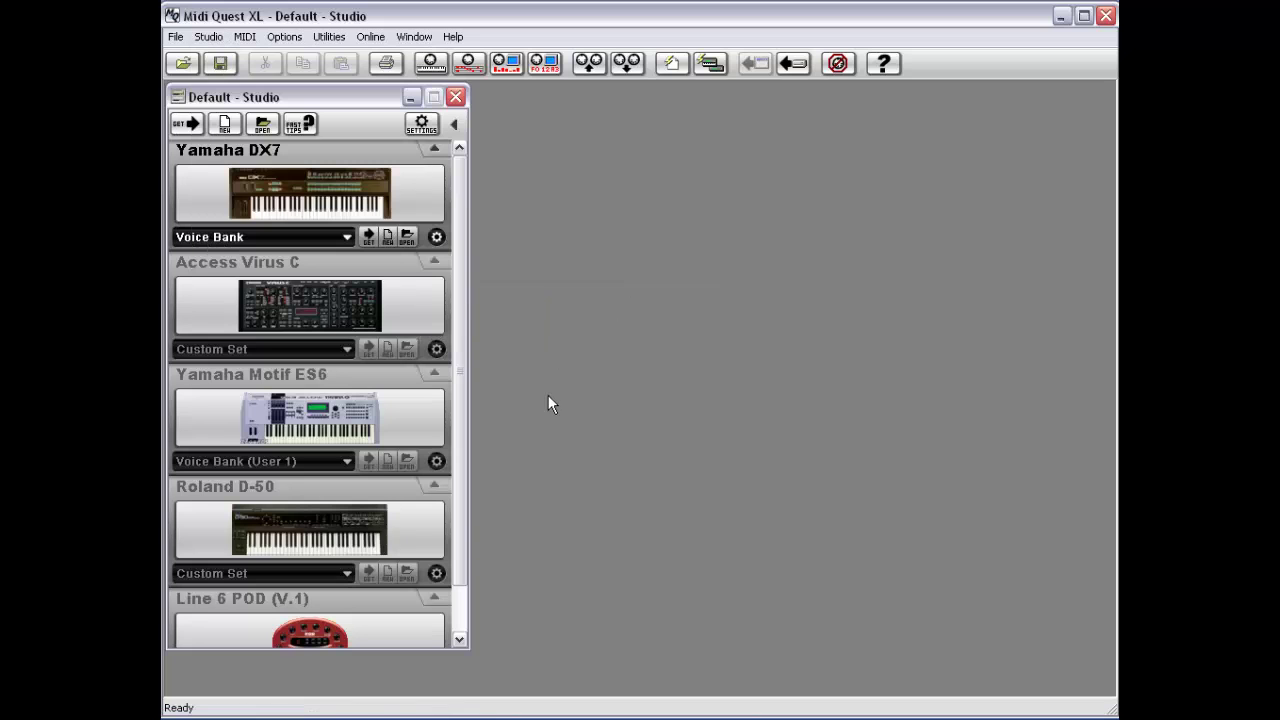
Open the saved Yamaha DX7 voice bank file DXGowan.
{"action": "left_click", "coordinate": [272, 238]}
{"action": "left_click", "coordinate": [408, 237]}
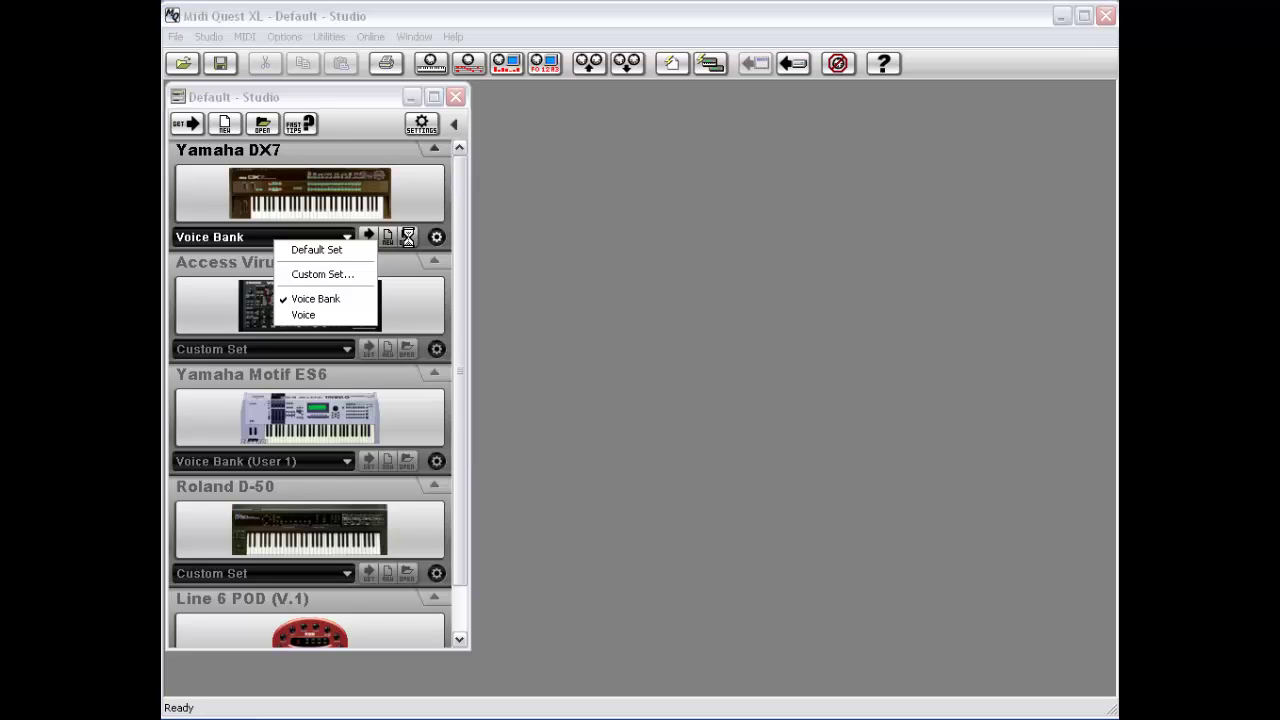
{"action": "double_click", "coordinate": [517, 266]}
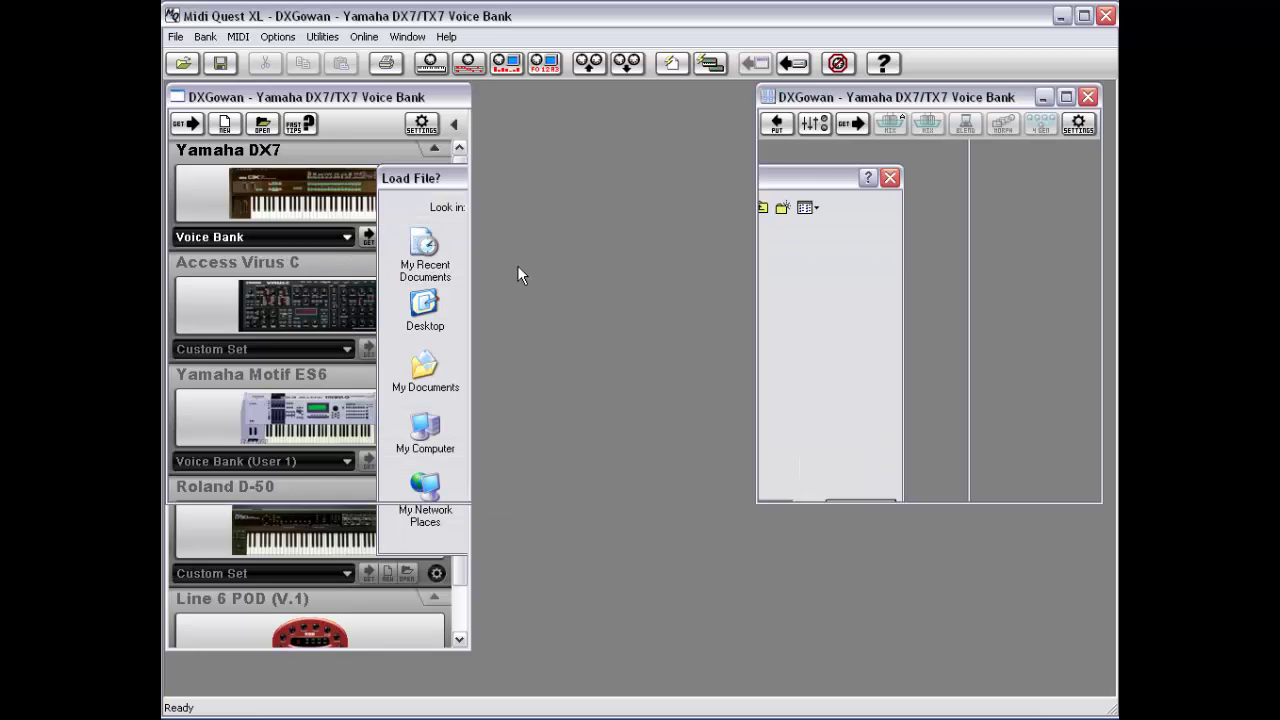
Export the DXGowan bank's SysX as a Standard MIDI File named DXGowan on the Desktop.
{"action": "left_click", "coordinate": [205, 38]}
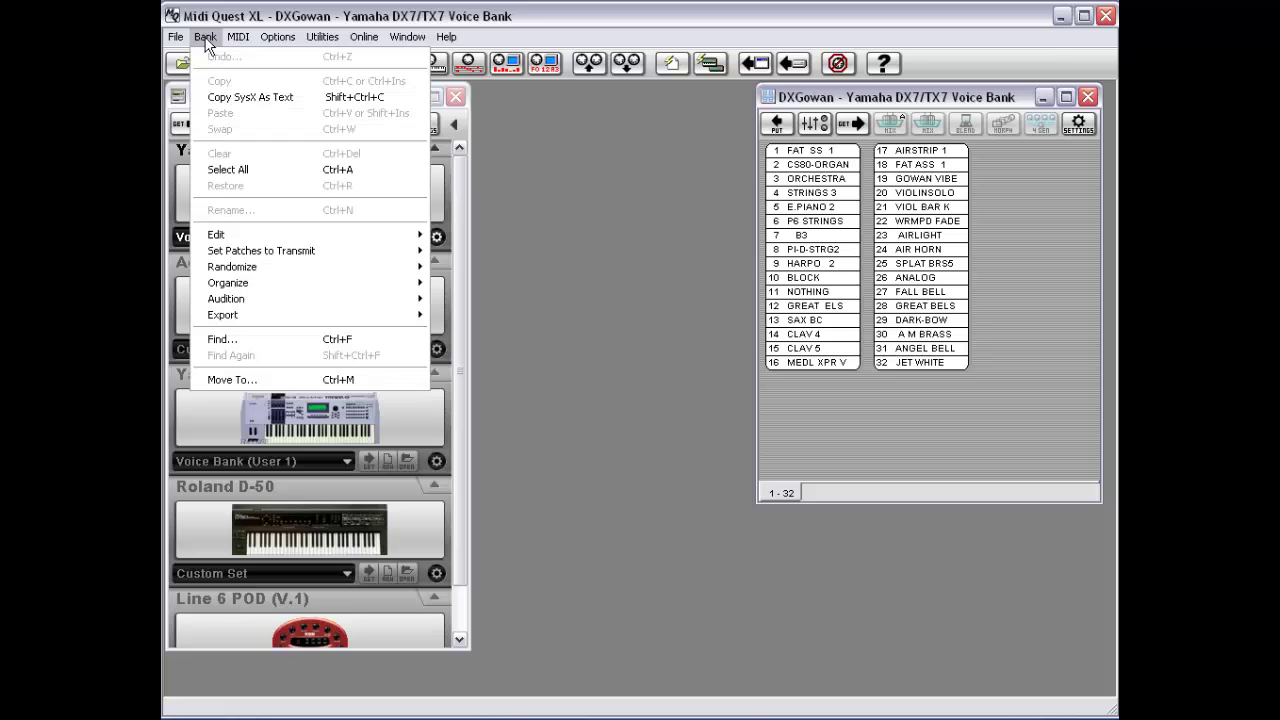
{"action": "mouse_move", "coordinate": [275, 272]}
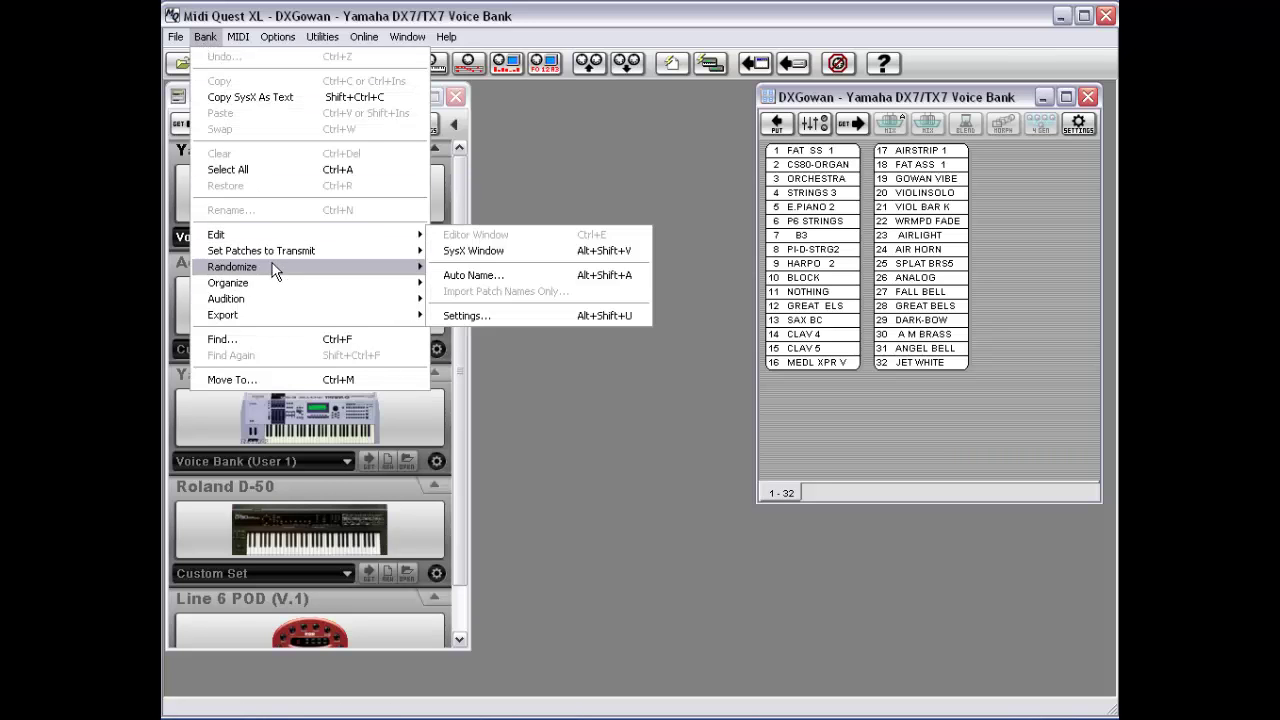
{"action": "mouse_move", "coordinate": [276, 316]}
{"action": "mouse_move", "coordinate": [495, 332]}
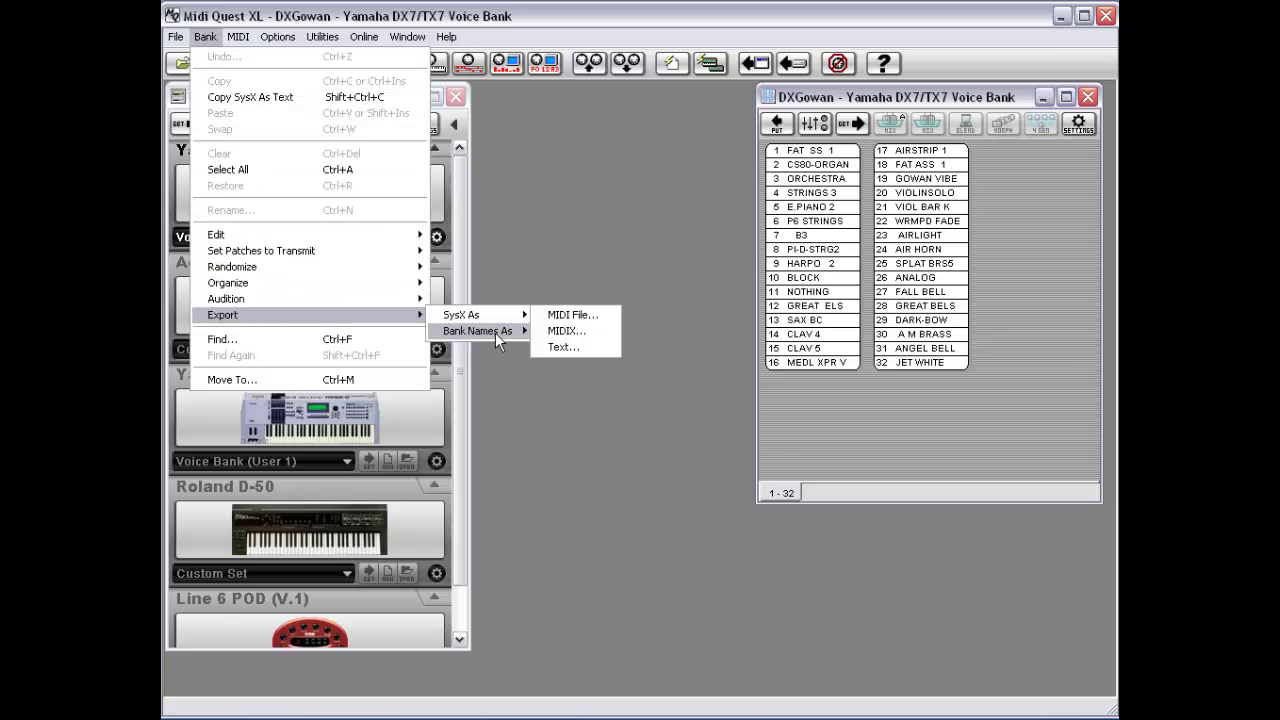
{"action": "left_click", "coordinate": [594, 317]}
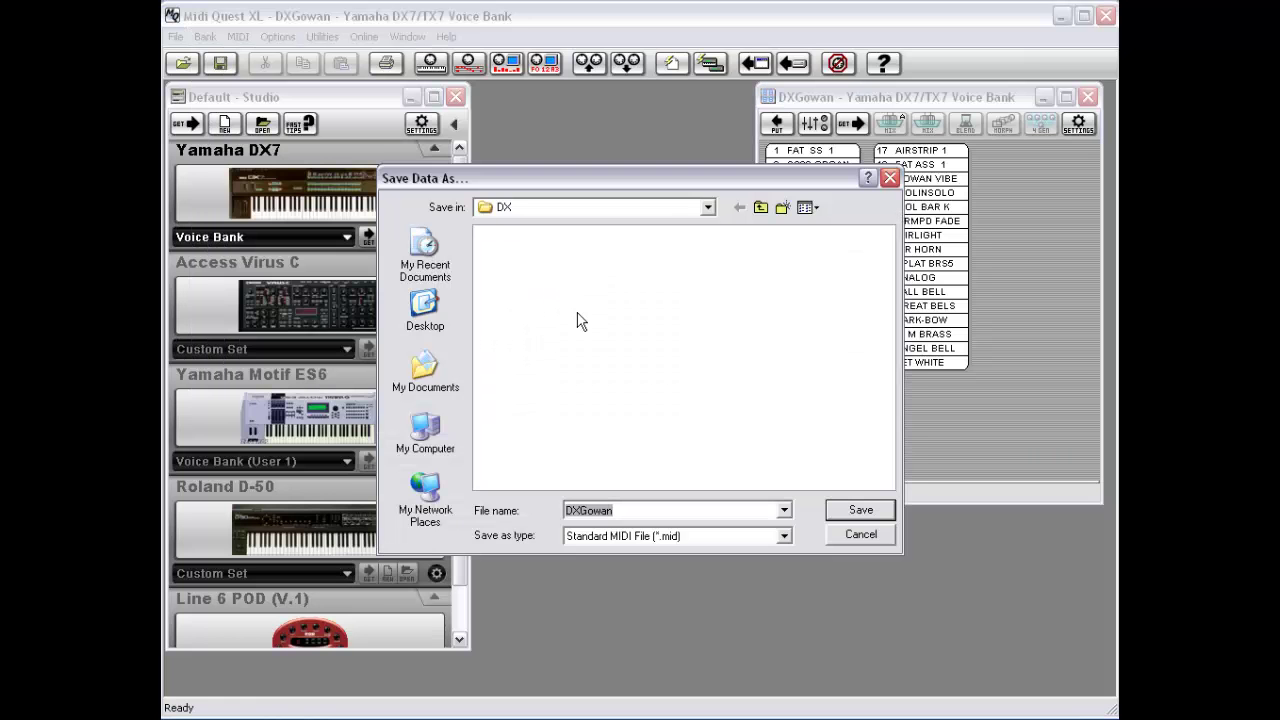
{"action": "left_click", "coordinate": [707, 207]}
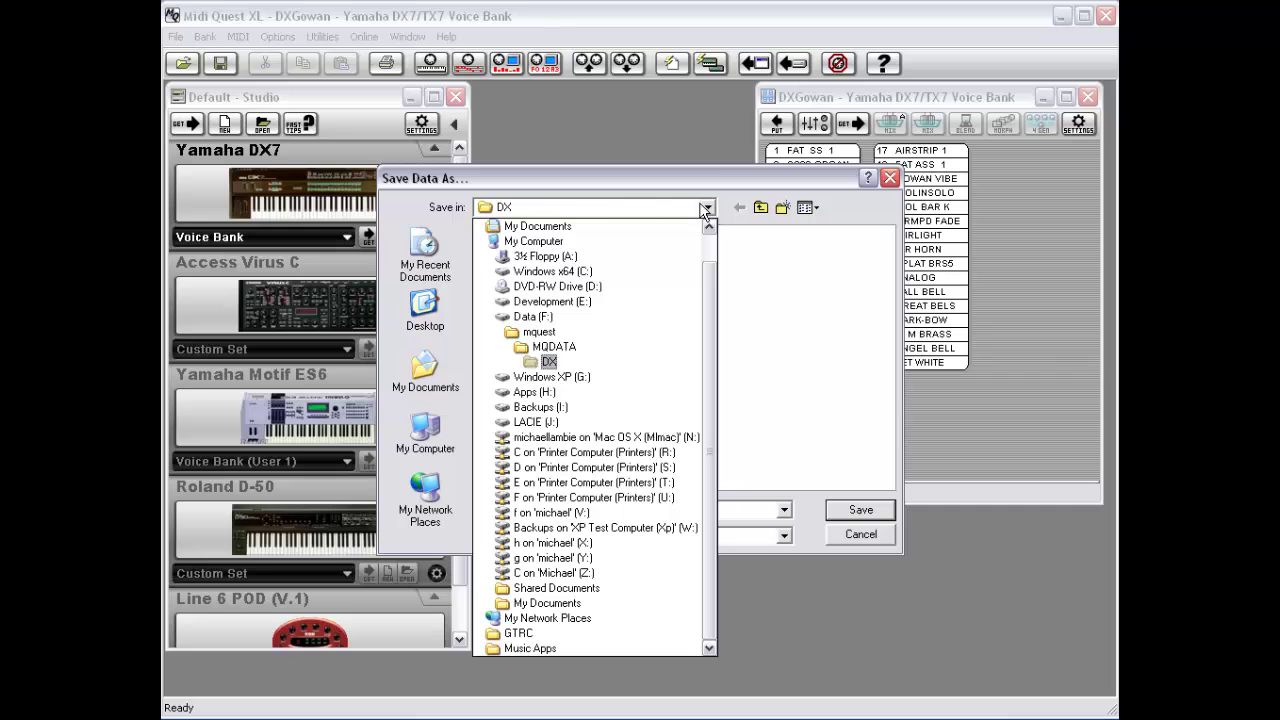
{"action": "scroll", "coordinate": [705, 243], "scroll_direction": "up", "scroll_amount": 2}
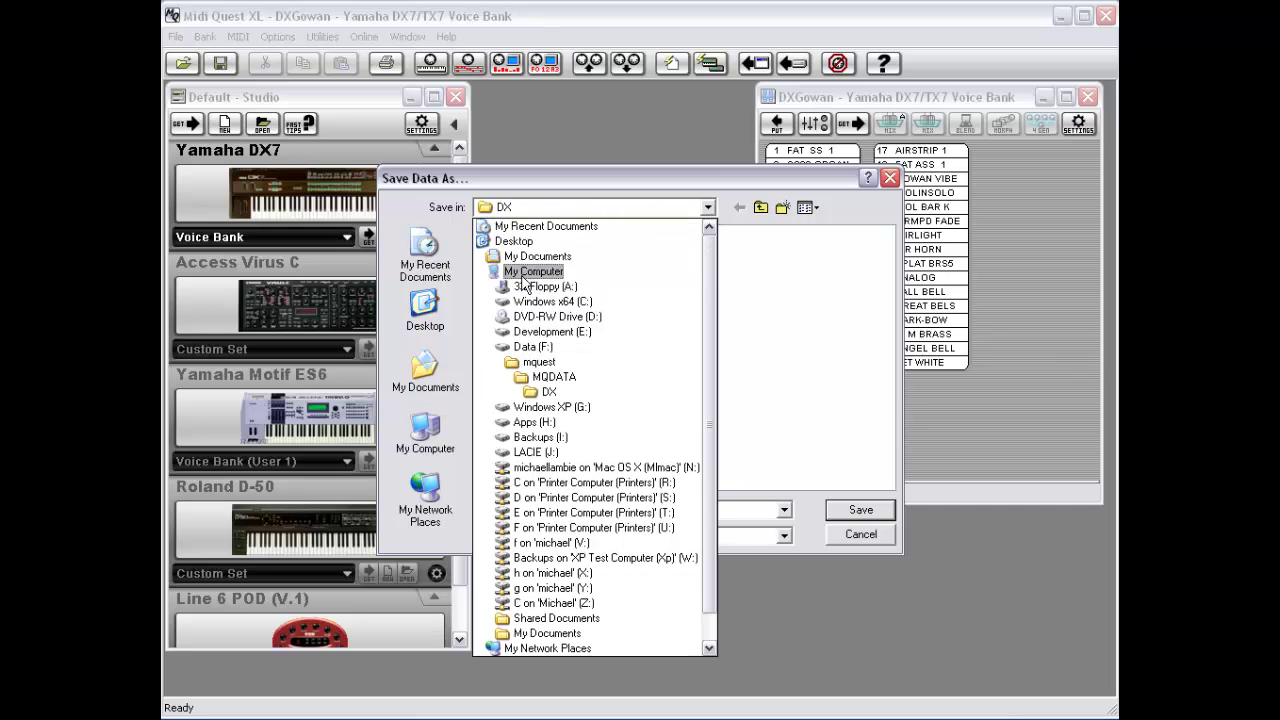
{"action": "left_click", "coordinate": [522, 241]}
{"action": "left_click", "coordinate": [855, 511]}
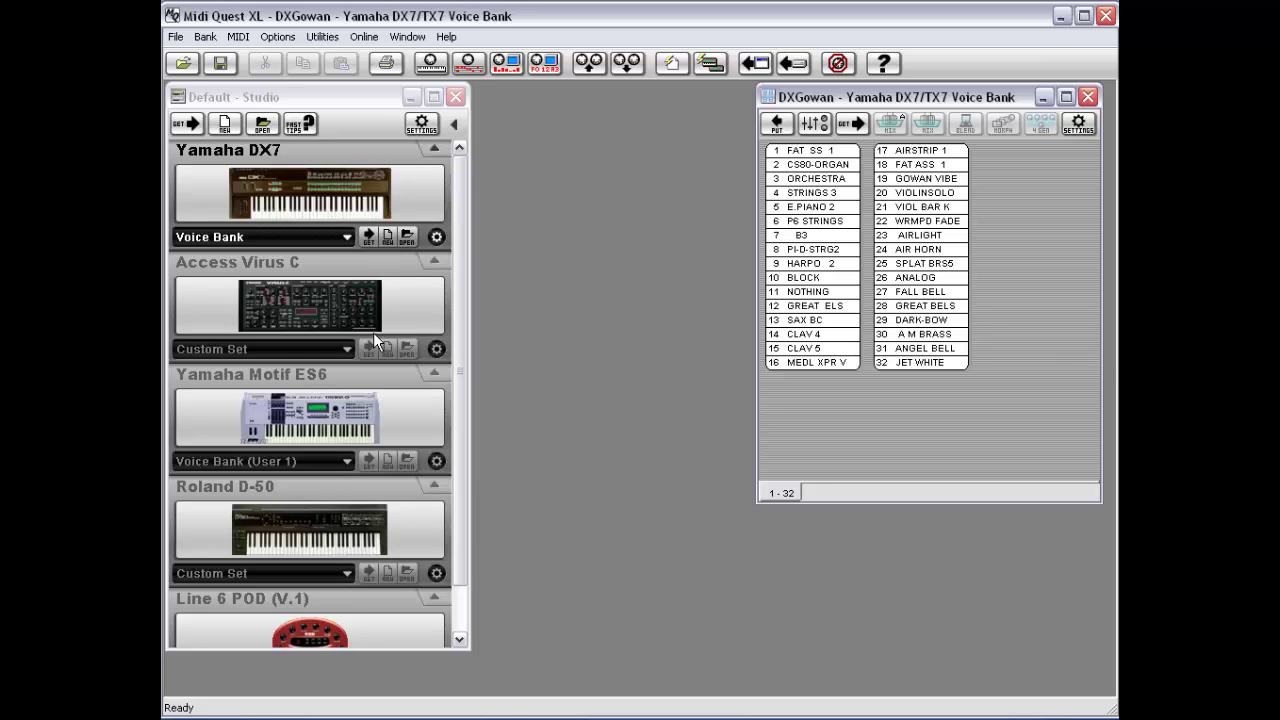
Open the SMF MIDI file DXGowan.mid from the Desktop as a Yamaha DX7 voice bank.
{"action": "left_click", "coordinate": [290, 216]}
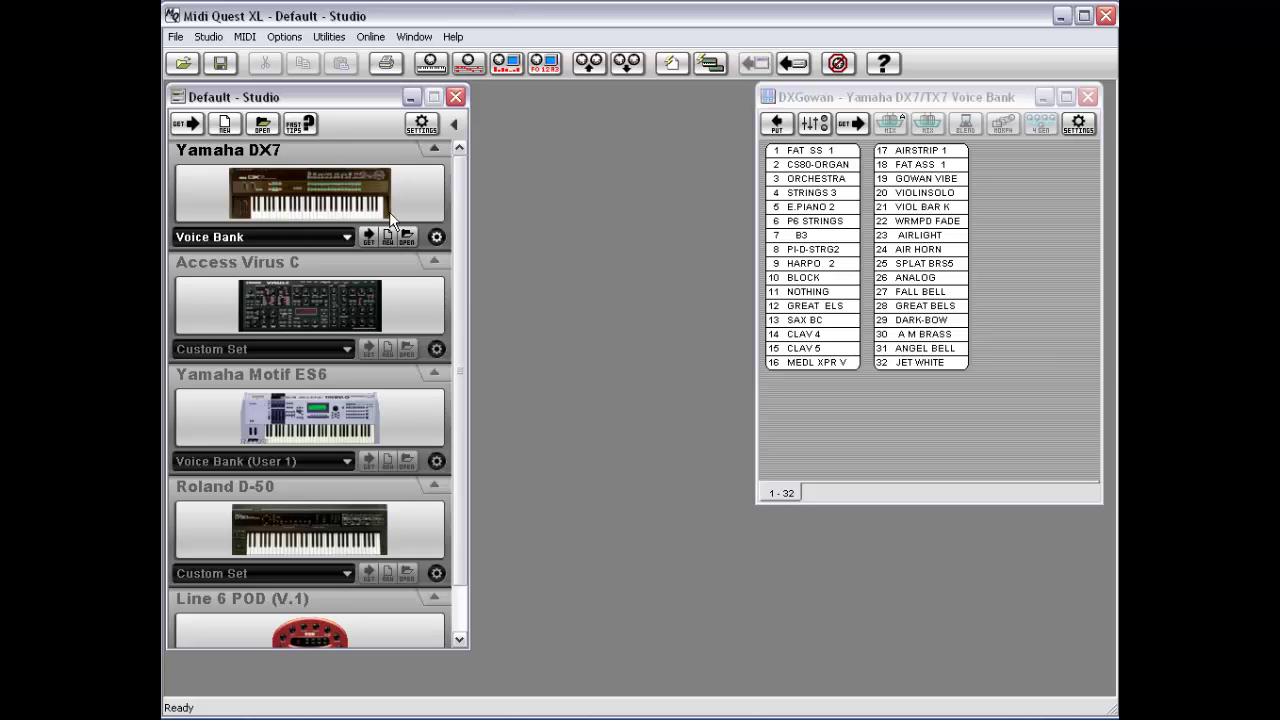
{"action": "left_click", "coordinate": [208, 36]}
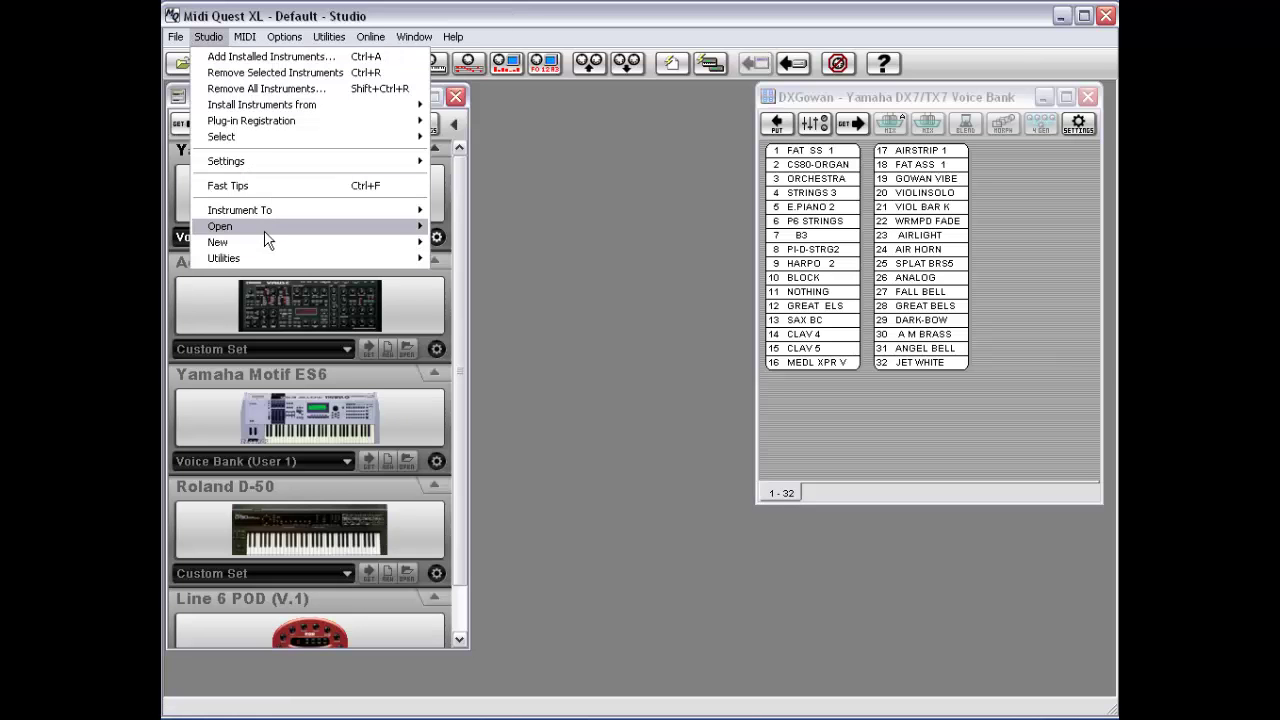
{"action": "mouse_move", "coordinate": [265, 228]}
{"action": "left_click", "coordinate": [531, 316]}
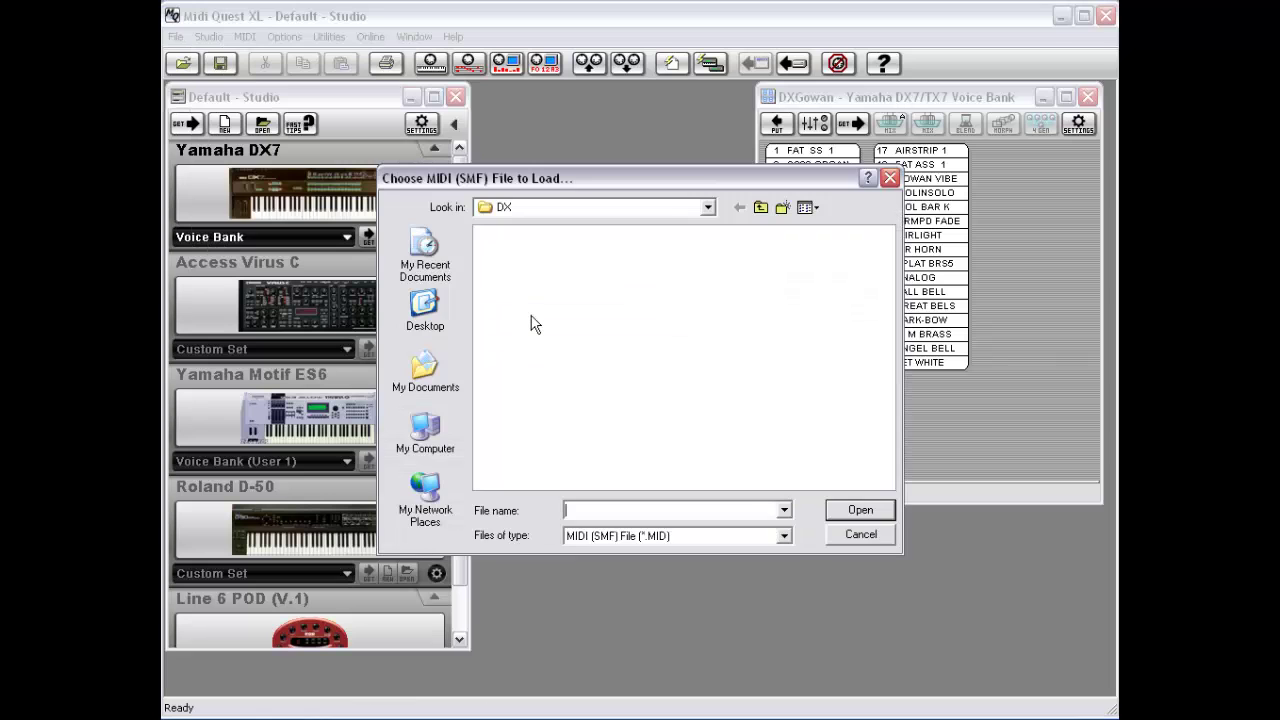
{"action": "left_click", "coordinate": [708, 207]}
{"action": "left_click", "coordinate": [709, 226]}
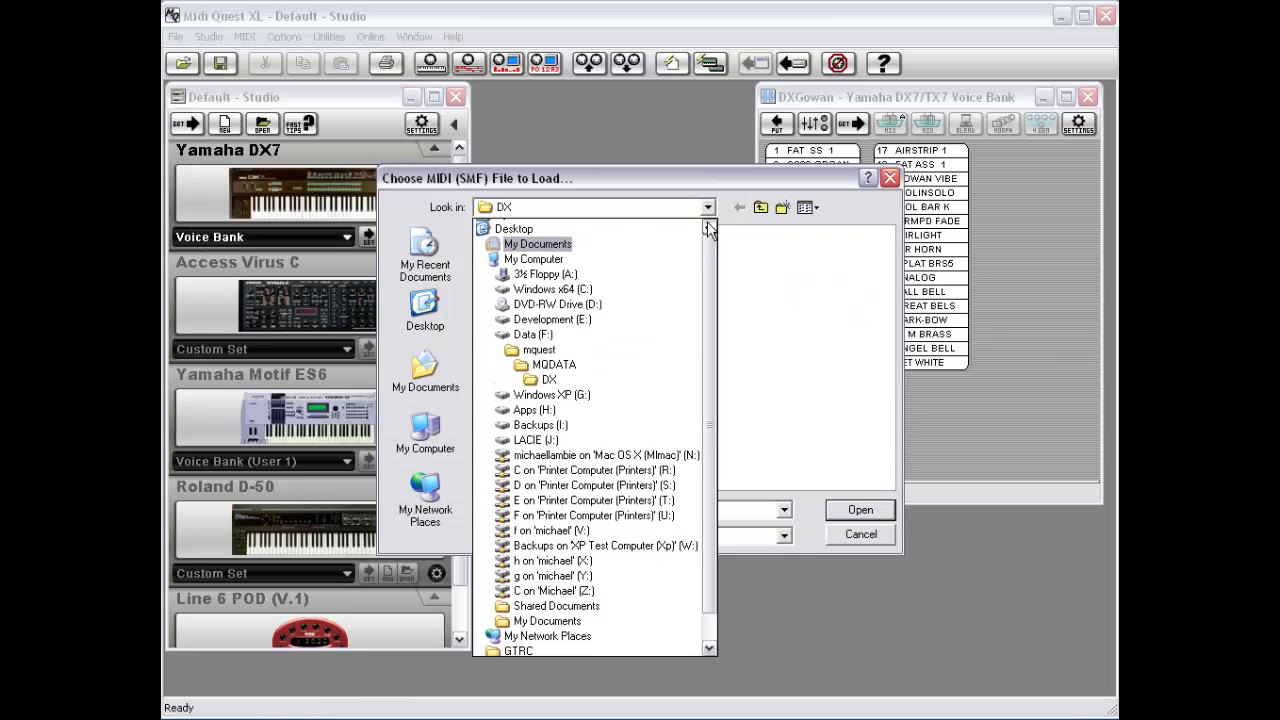
{"action": "left_click", "coordinate": [709, 226]}
{"action": "left_click", "coordinate": [524, 227]}
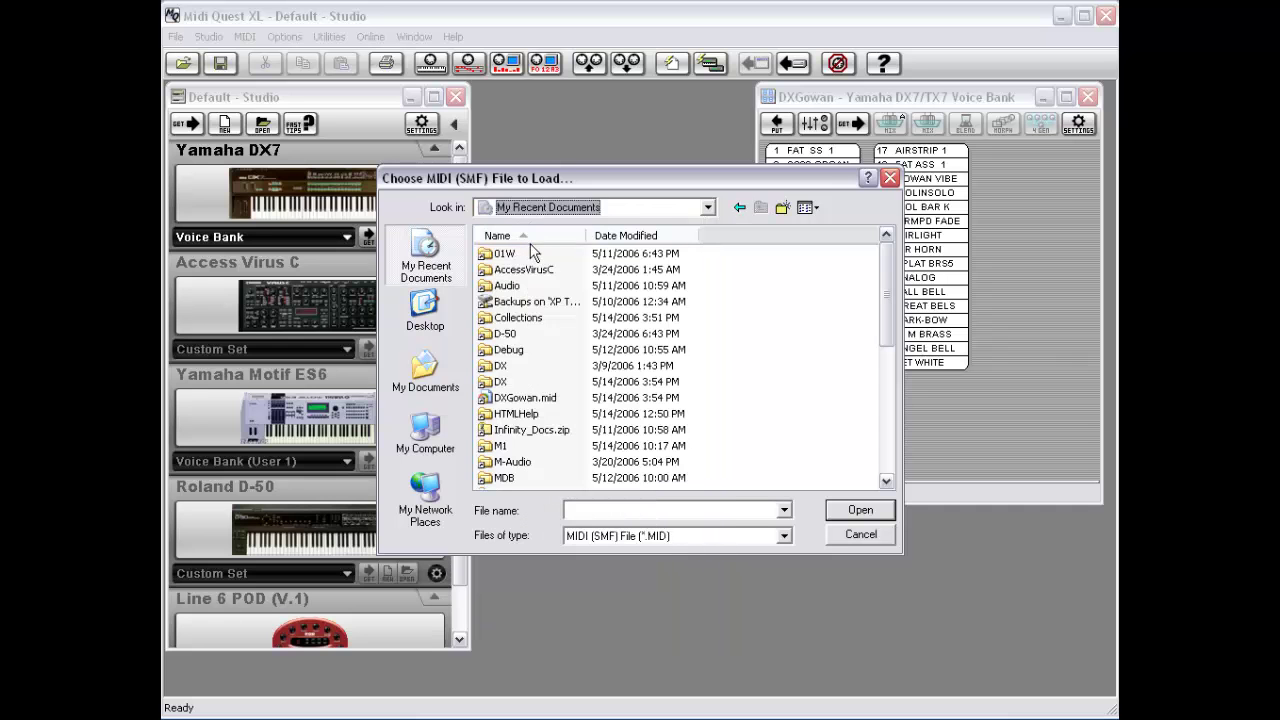
{"action": "left_click", "coordinate": [708, 207]}
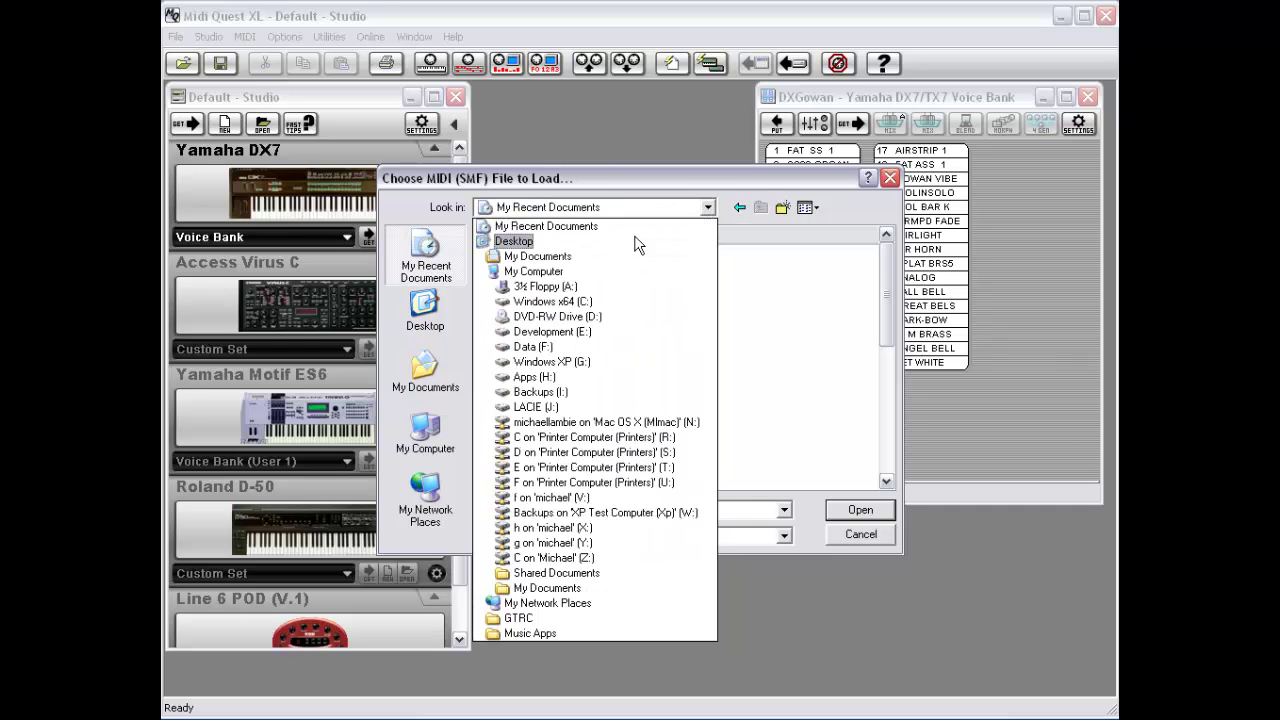
{"action": "left_click", "coordinate": [566, 245]}
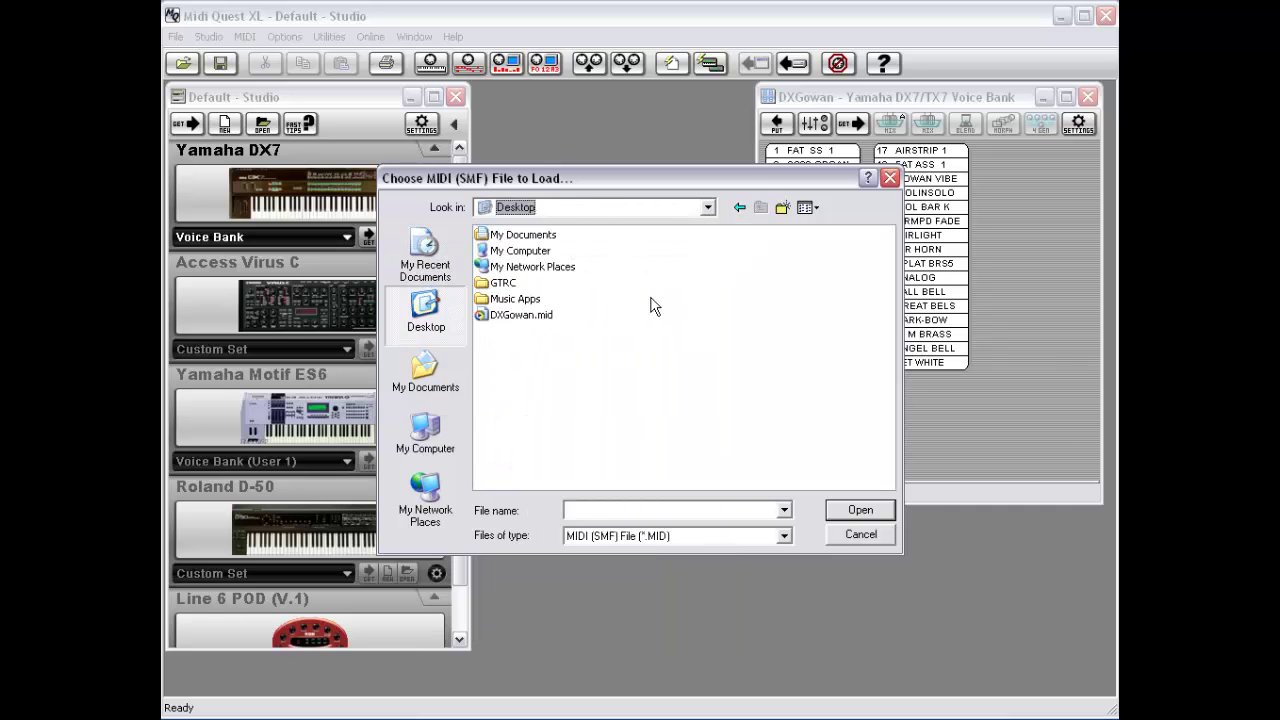
{"action": "double_click", "coordinate": [527, 316]}
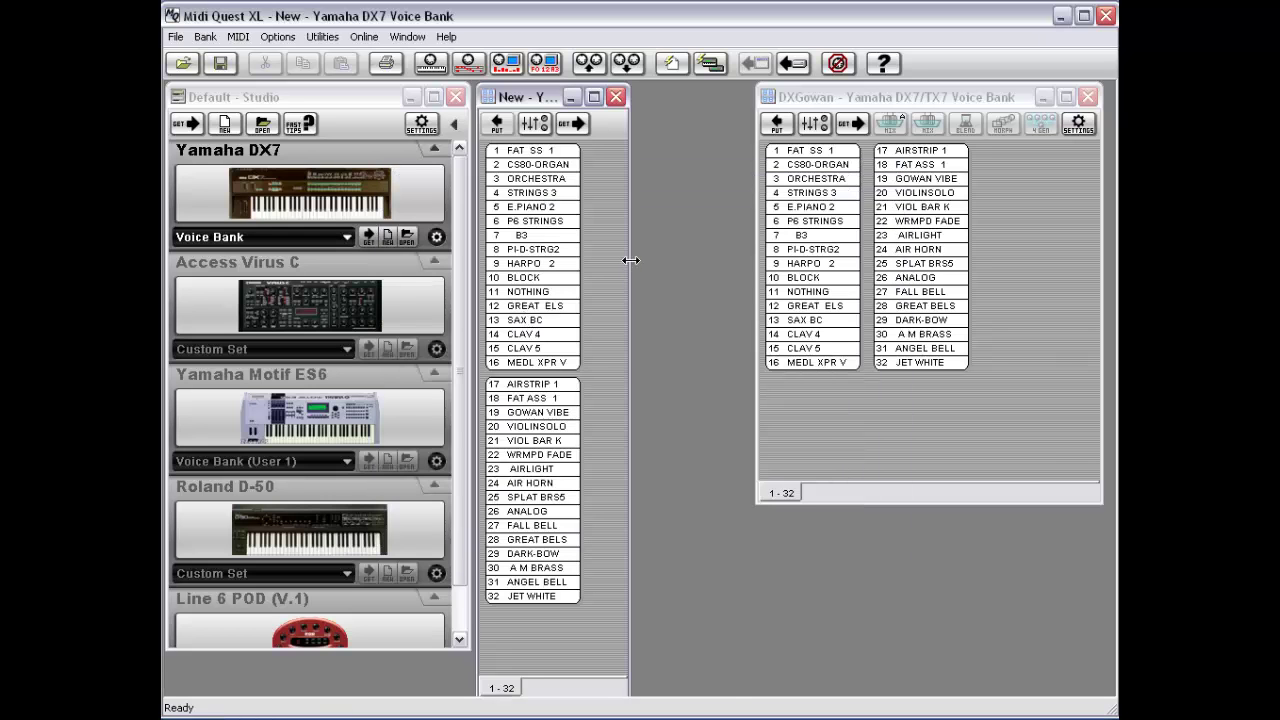
Resize and reposition the new Yamaha DX7 voice bank window, and close the original DXGowan bank.
{"action": "left_click_drag", "start_coordinate": [631, 260], "coordinate": [740, 260]}
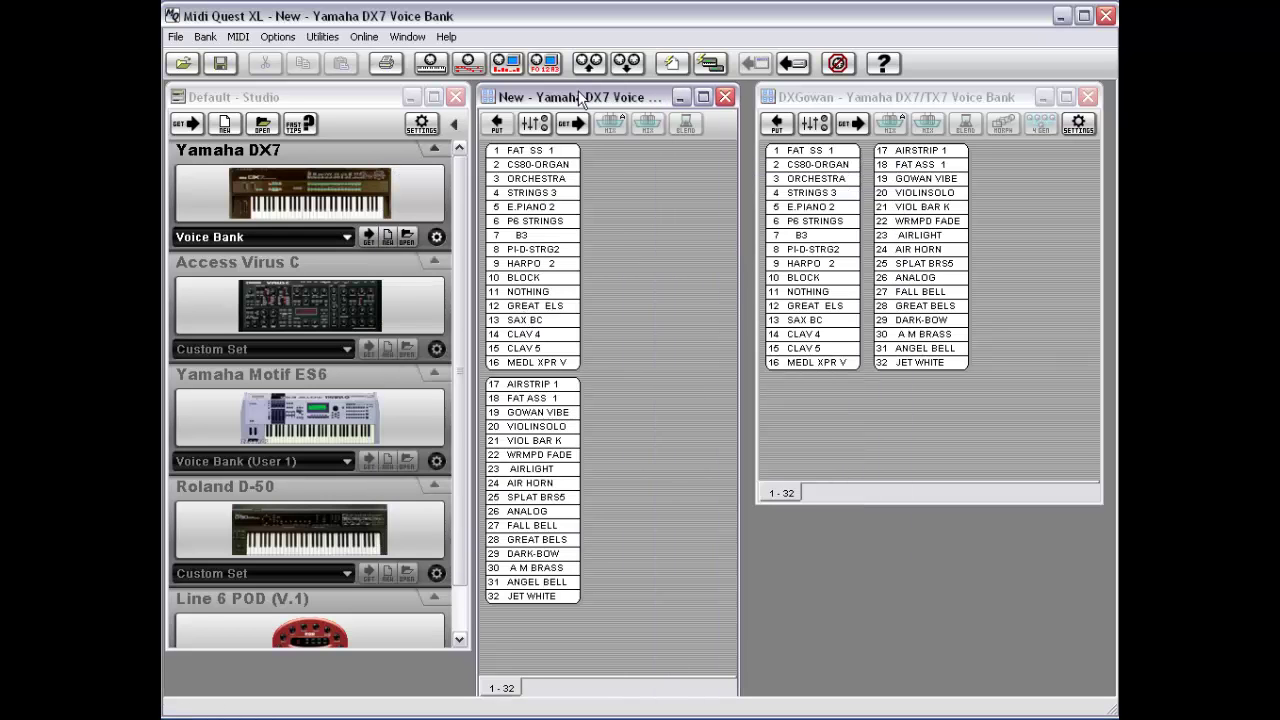
{"action": "left_click_drag", "start_coordinate": [578, 86], "coordinate": [575, 167]}
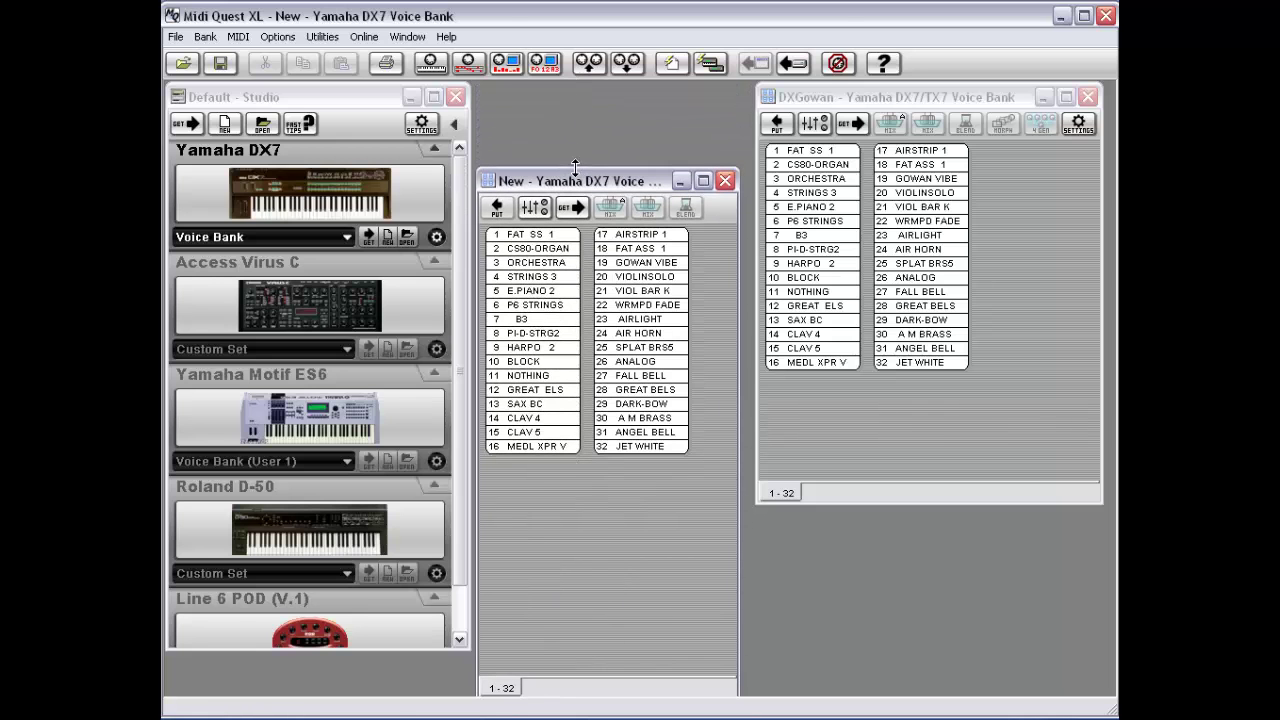
{"action": "left_click", "coordinate": [838, 100]}
{"action": "double_click", "coordinate": [767, 94]}
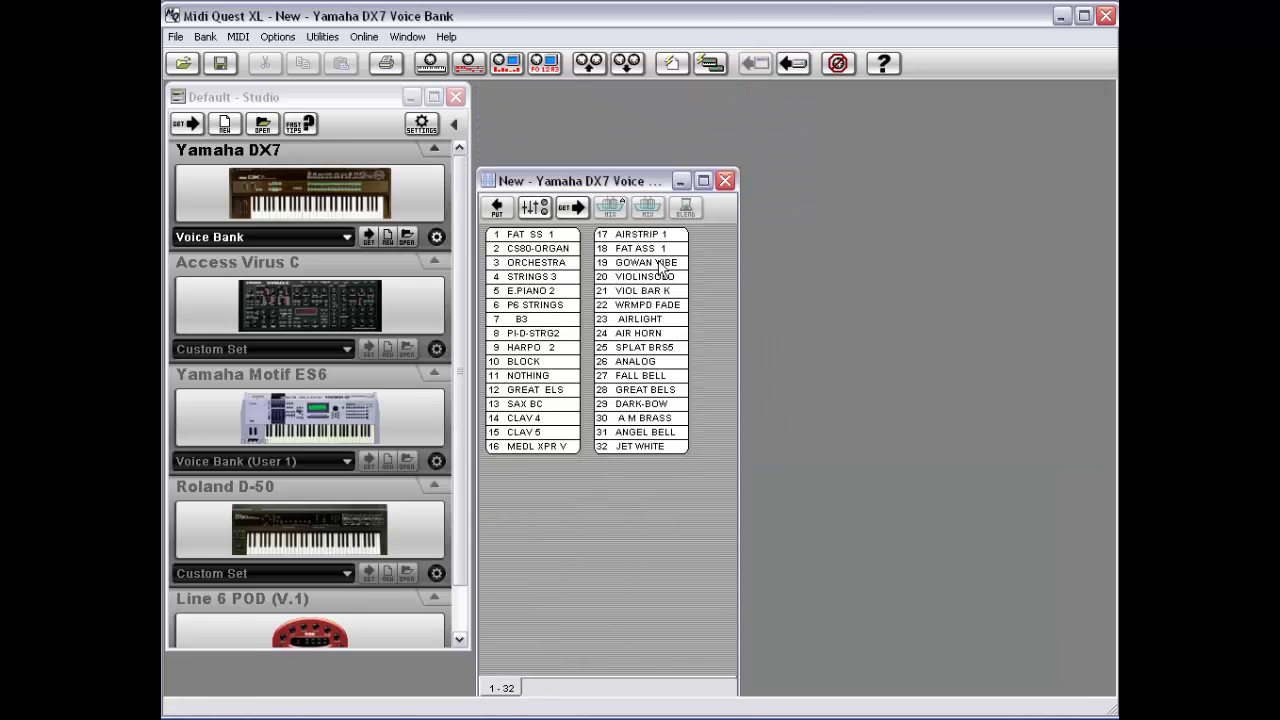
{"action": "left_click_drag", "start_coordinate": [621, 183], "coordinate": [622, 122]}
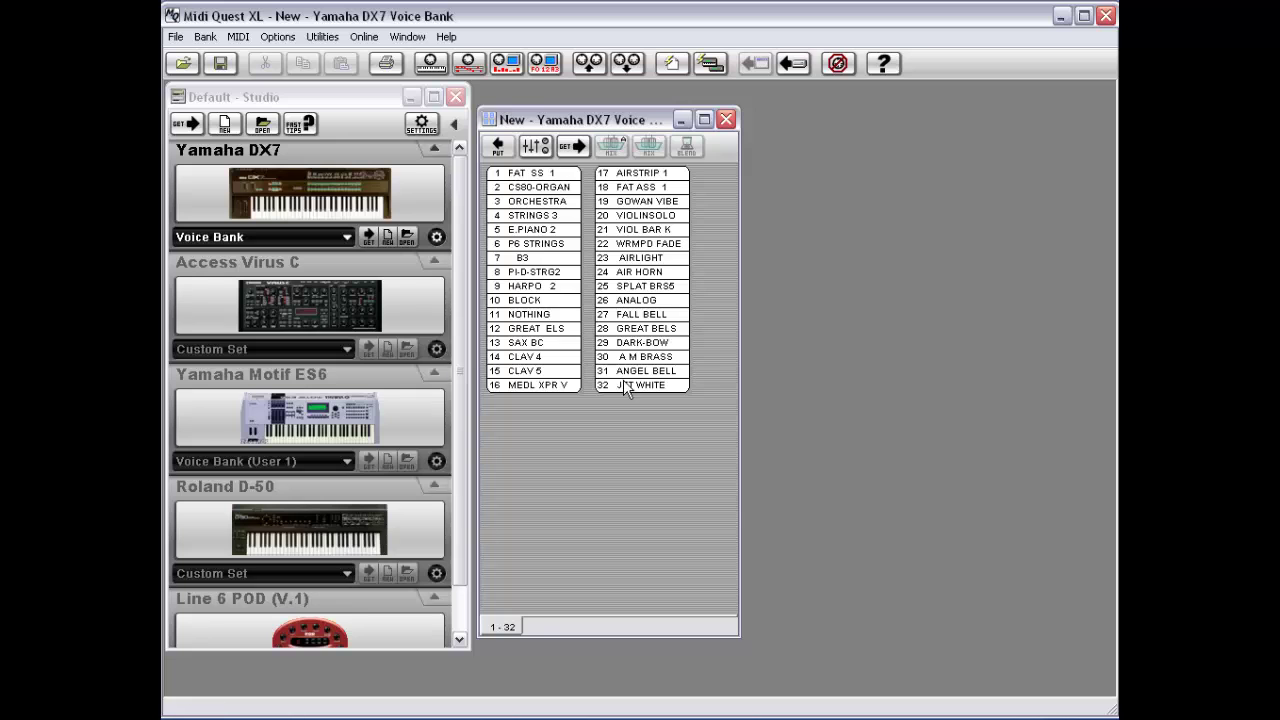
Close the Yamaha DX7 voice bank opened from the MIDI file and review the studio's options for opening and importing data.
{"action": "double_click", "coordinate": [487, 120]}
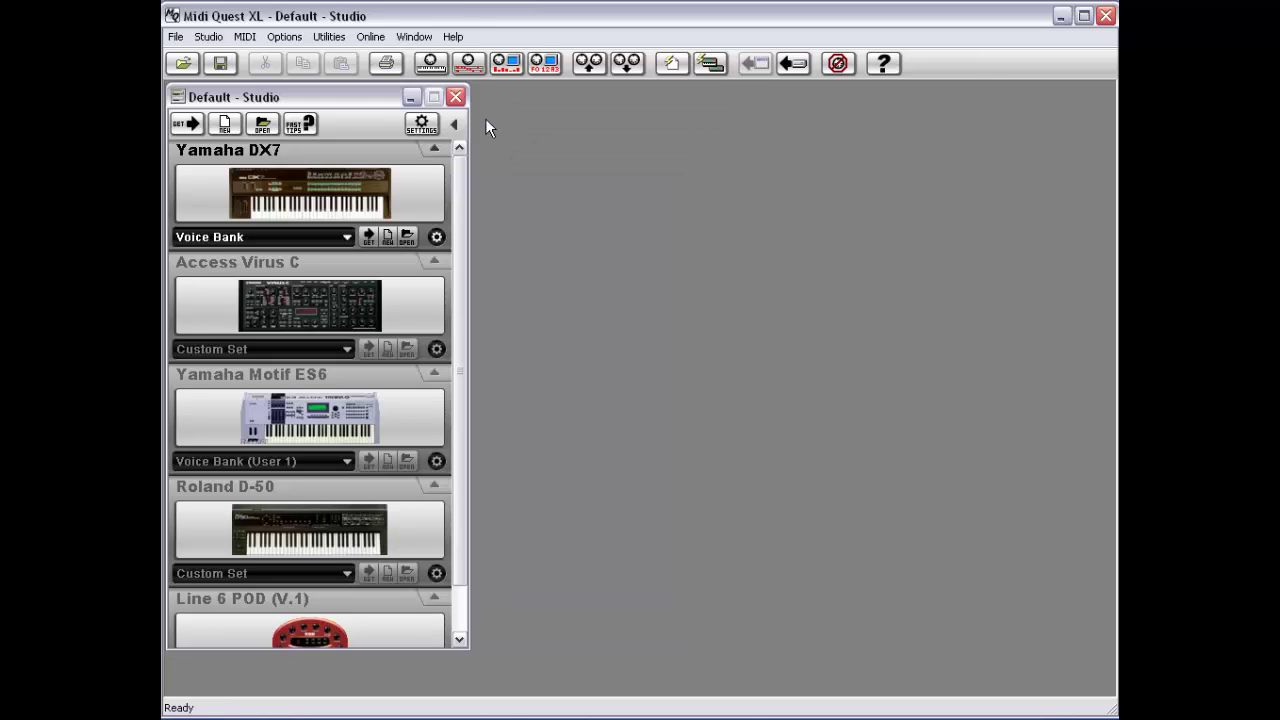
{"action": "left_click", "coordinate": [208, 36]}
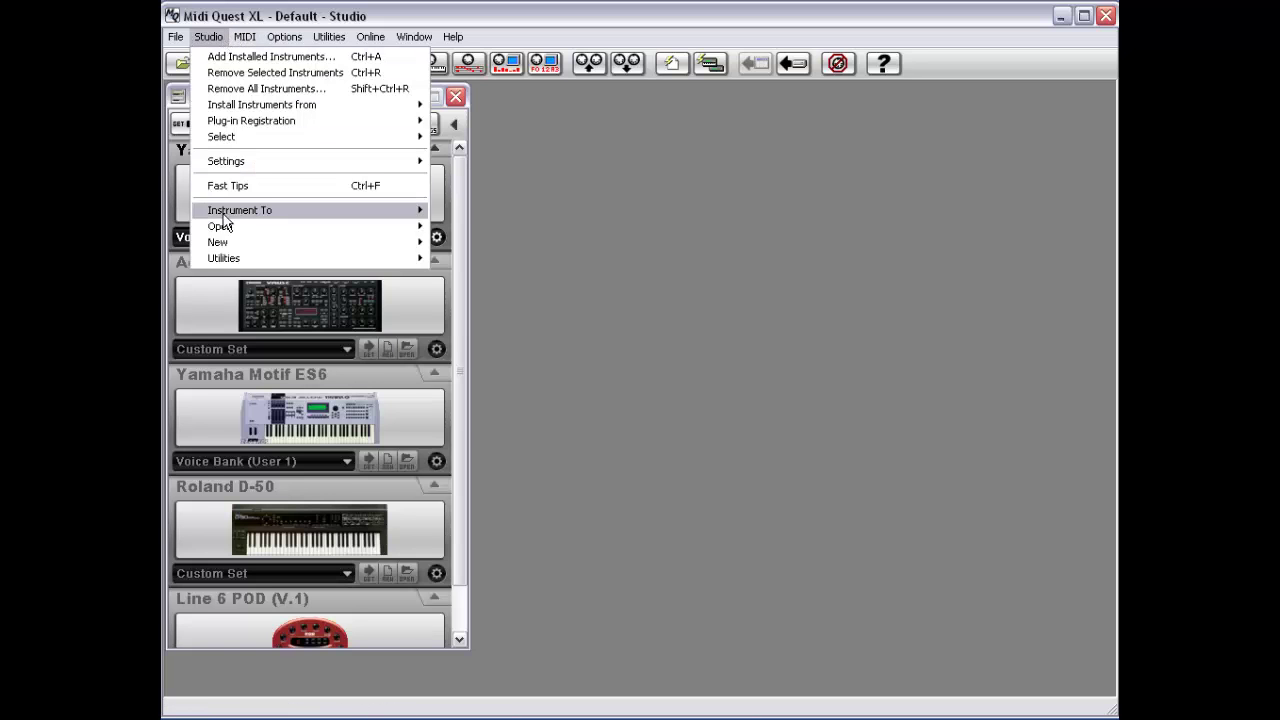
{"action": "mouse_move", "coordinate": [222, 230]}
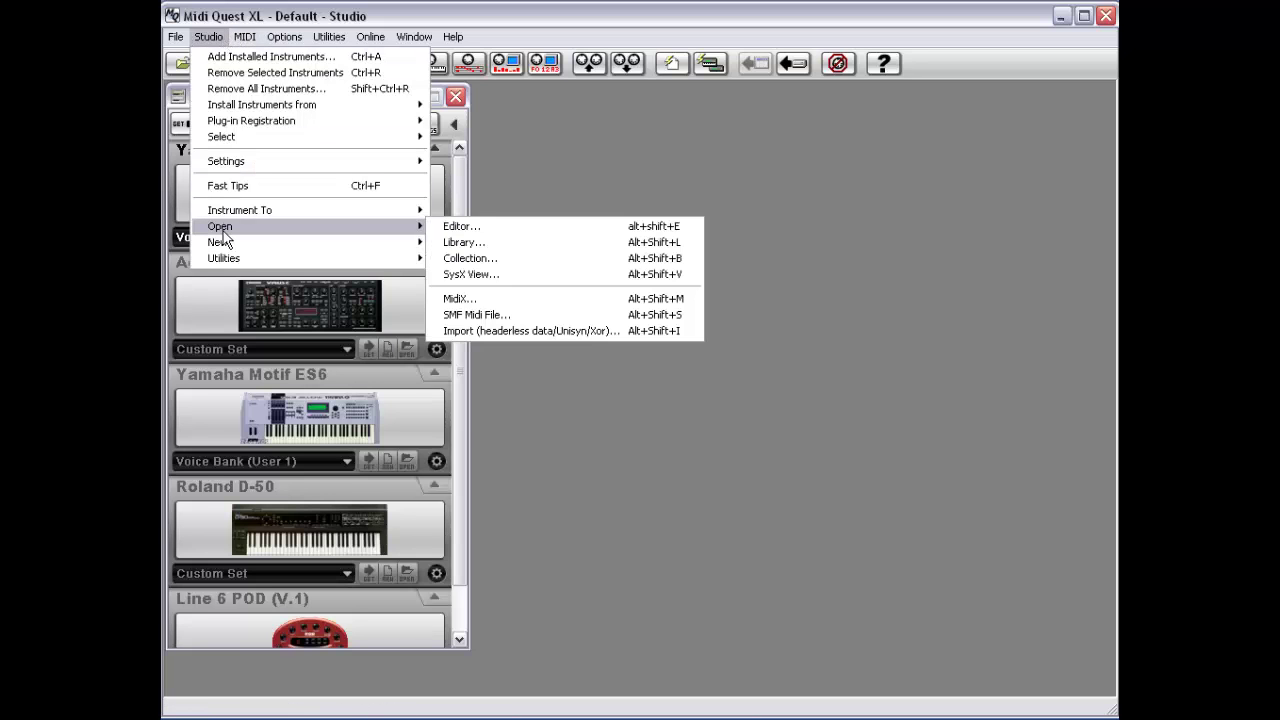
{"action": "left_click", "coordinate": [536, 331]}
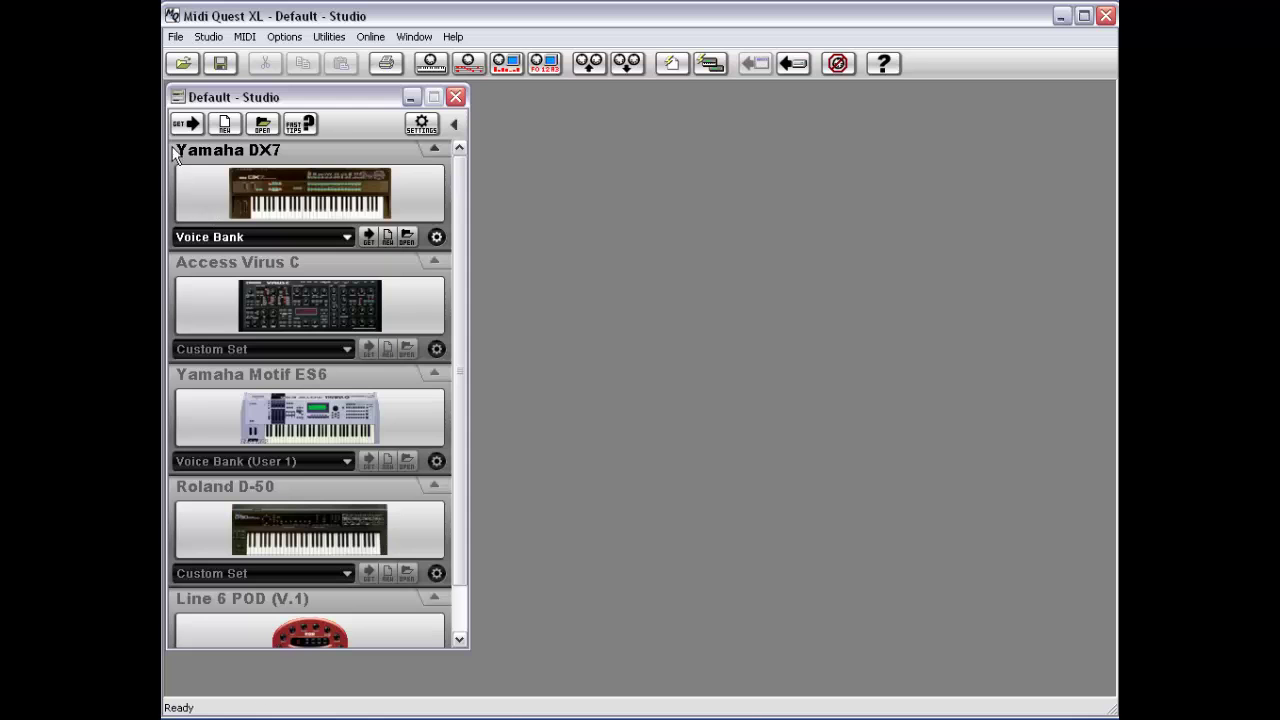
Create a new empty Yamaha DX7 voice bank editor and close its window again.
{"action": "left_click", "coordinate": [218, 39]}
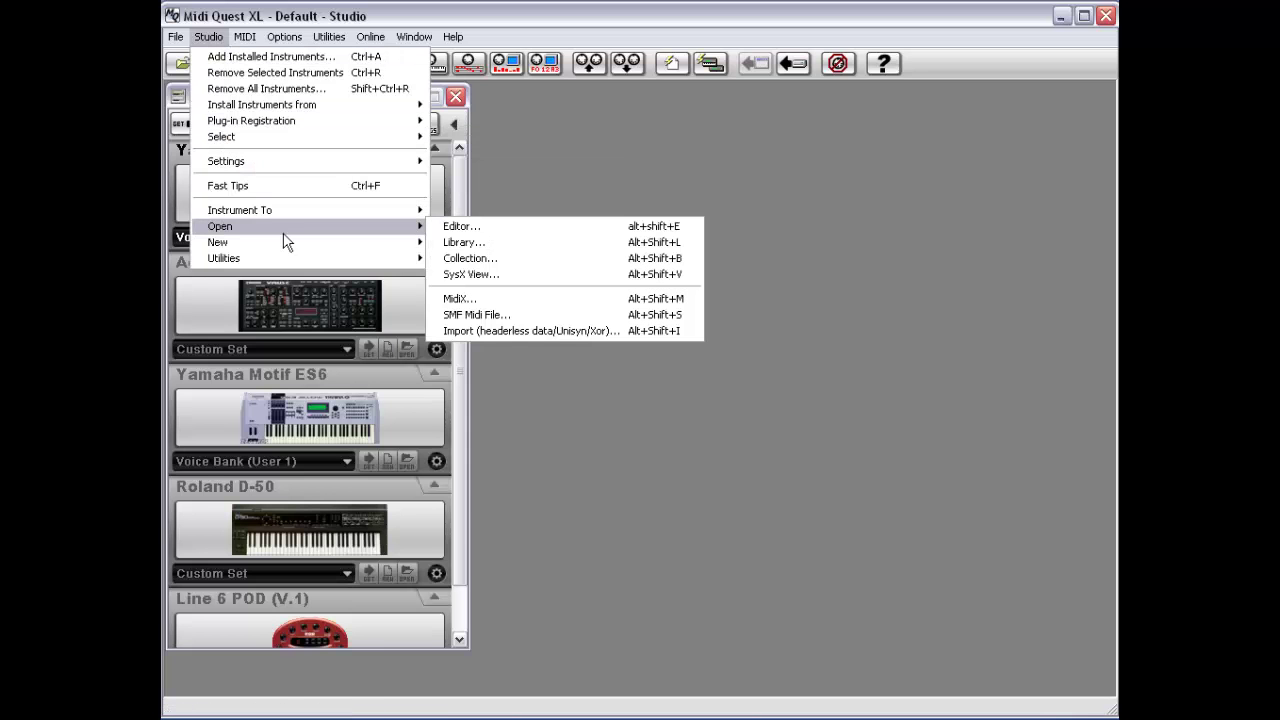
{"action": "mouse_move", "coordinate": [284, 247]}
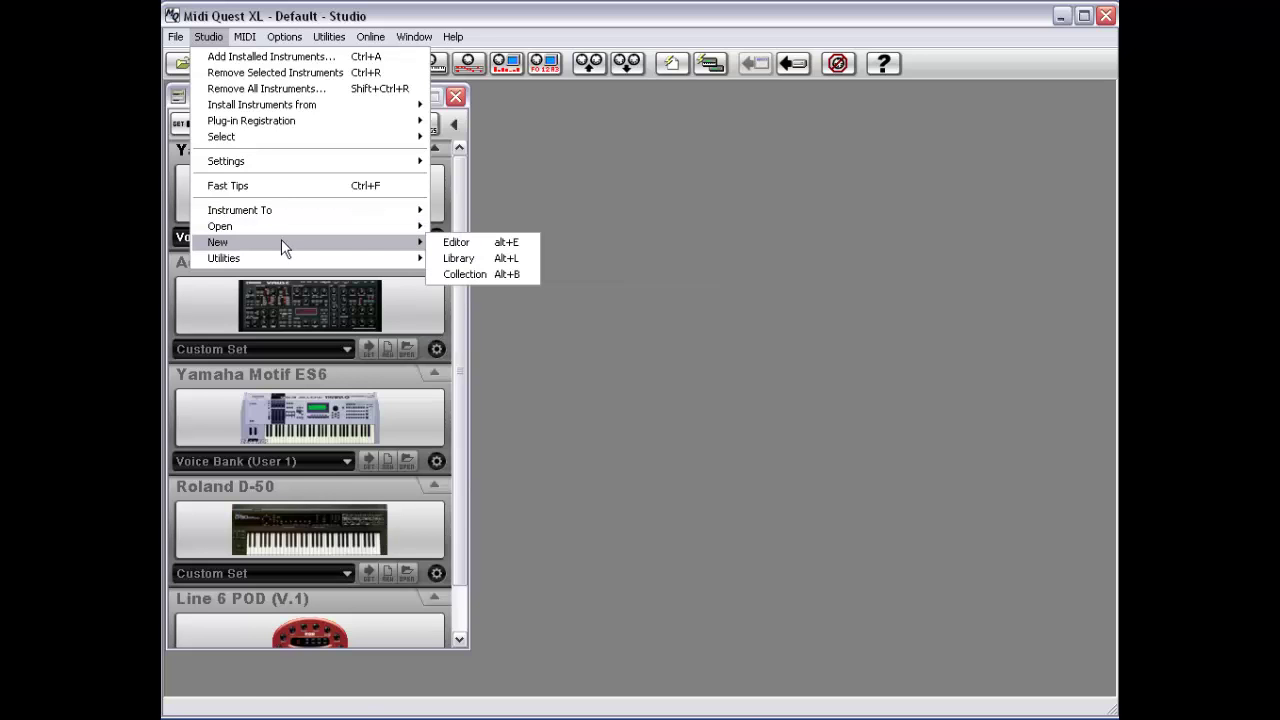
{"action": "left_click", "coordinate": [490, 247]}
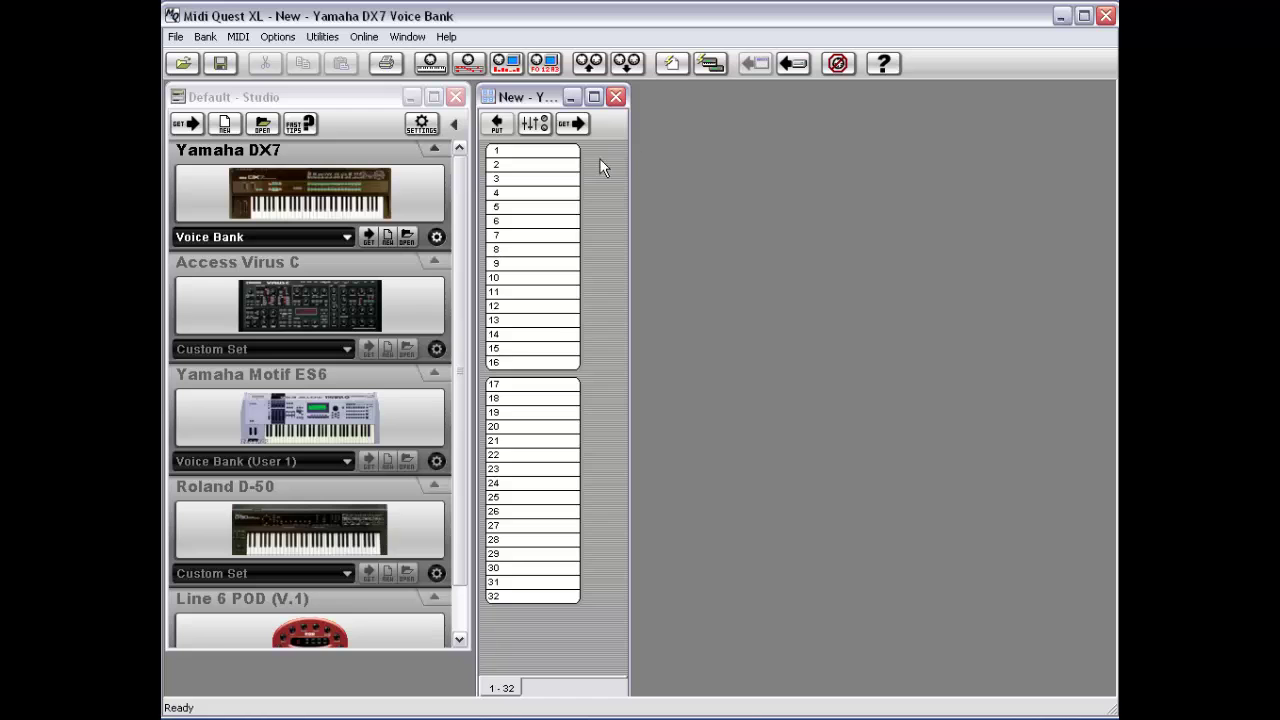
{"action": "double_click", "coordinate": [488, 96]}
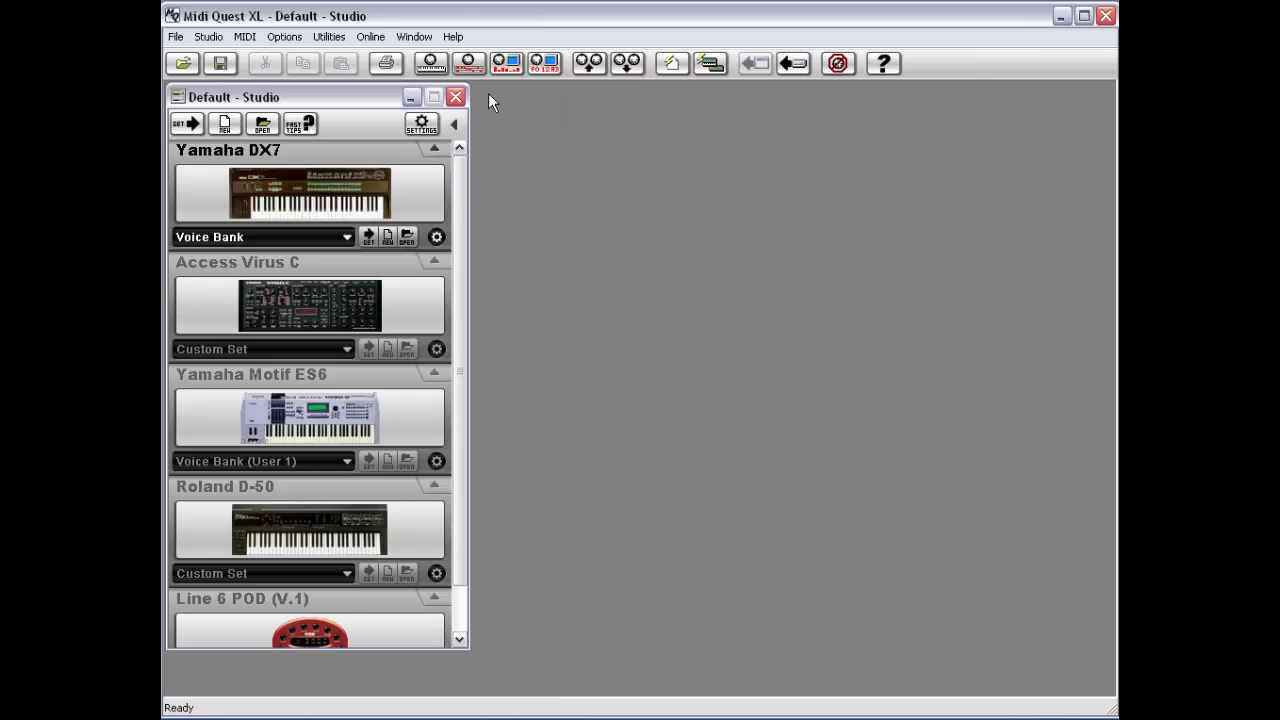
Create a new empty voice library for the Yamaha DX7.
{"action": "left_click", "coordinate": [200, 40]}
{"action": "mouse_move", "coordinate": [300, 242]}
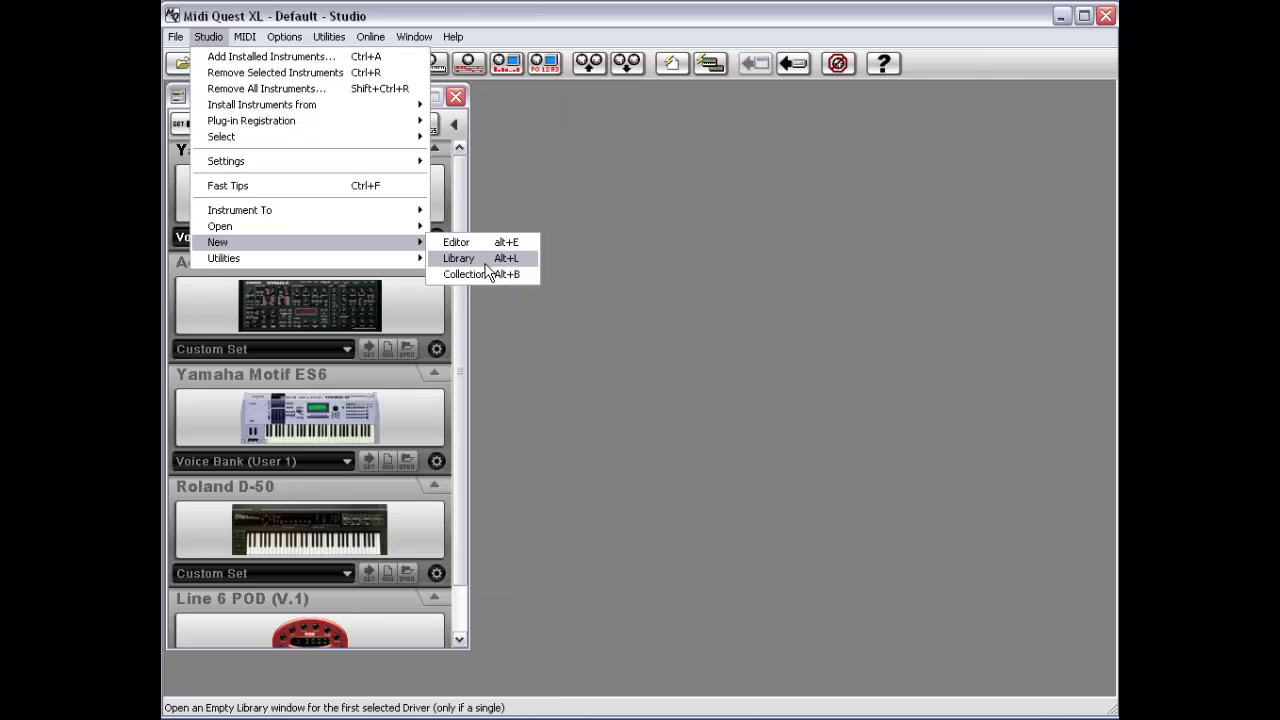
{"action": "left_click", "coordinate": [487, 262]}
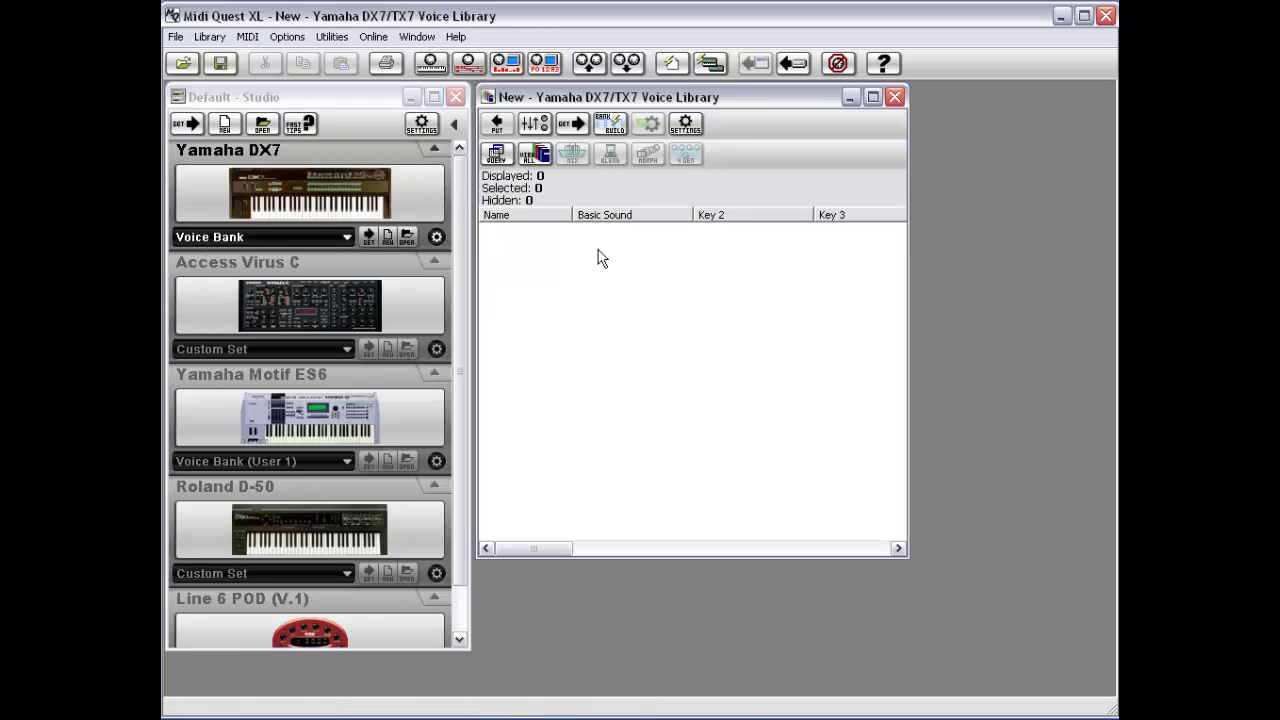
Create a new empty collection from the studio, reposition its window and close it again.
{"action": "left_click", "coordinate": [265, 190]}
{"action": "left_click", "coordinate": [208, 36]}
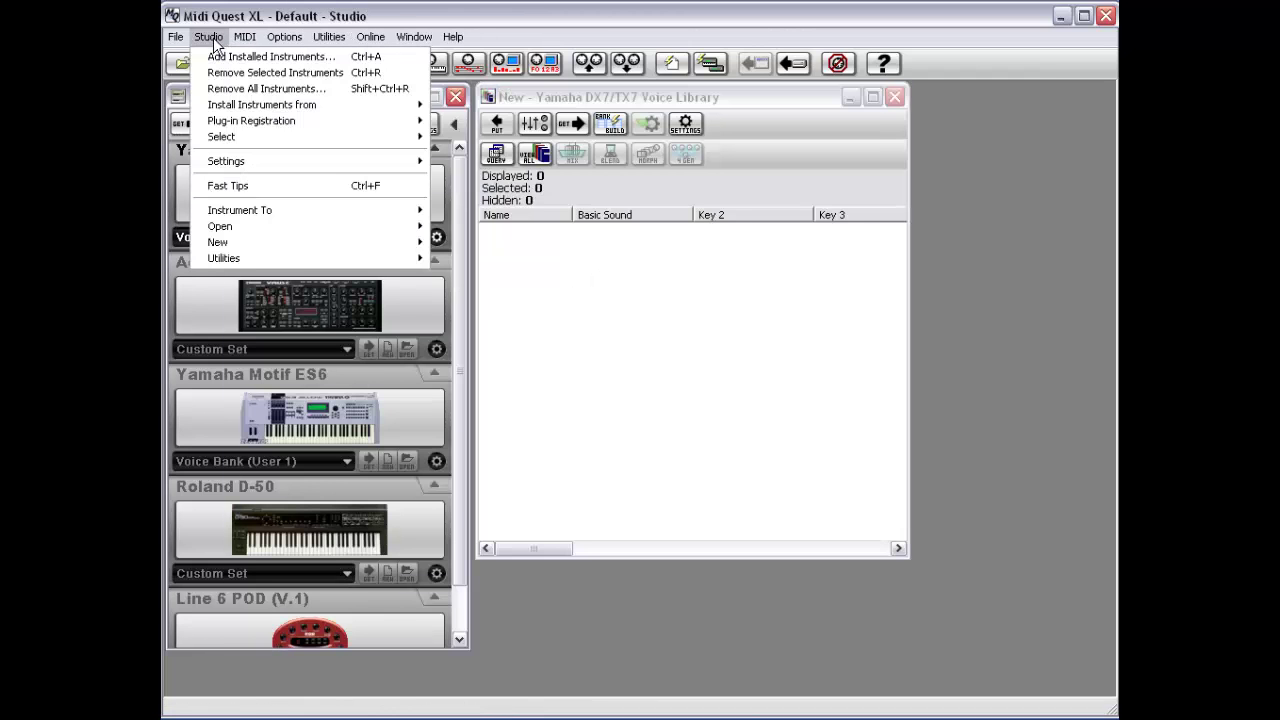
{"action": "mouse_move", "coordinate": [252, 244]}
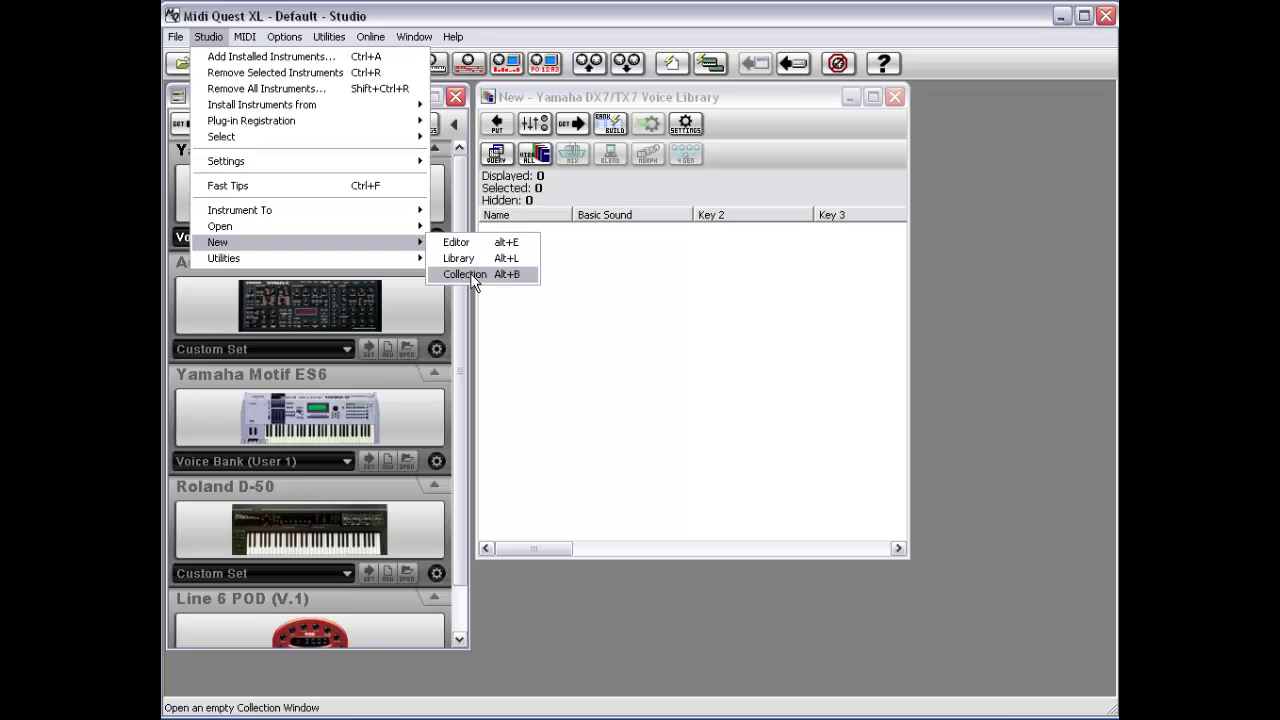
{"action": "left_click", "coordinate": [470, 273]}
{"action": "left_click_drag", "start_coordinate": [620, 90], "coordinate": [588, 161]}
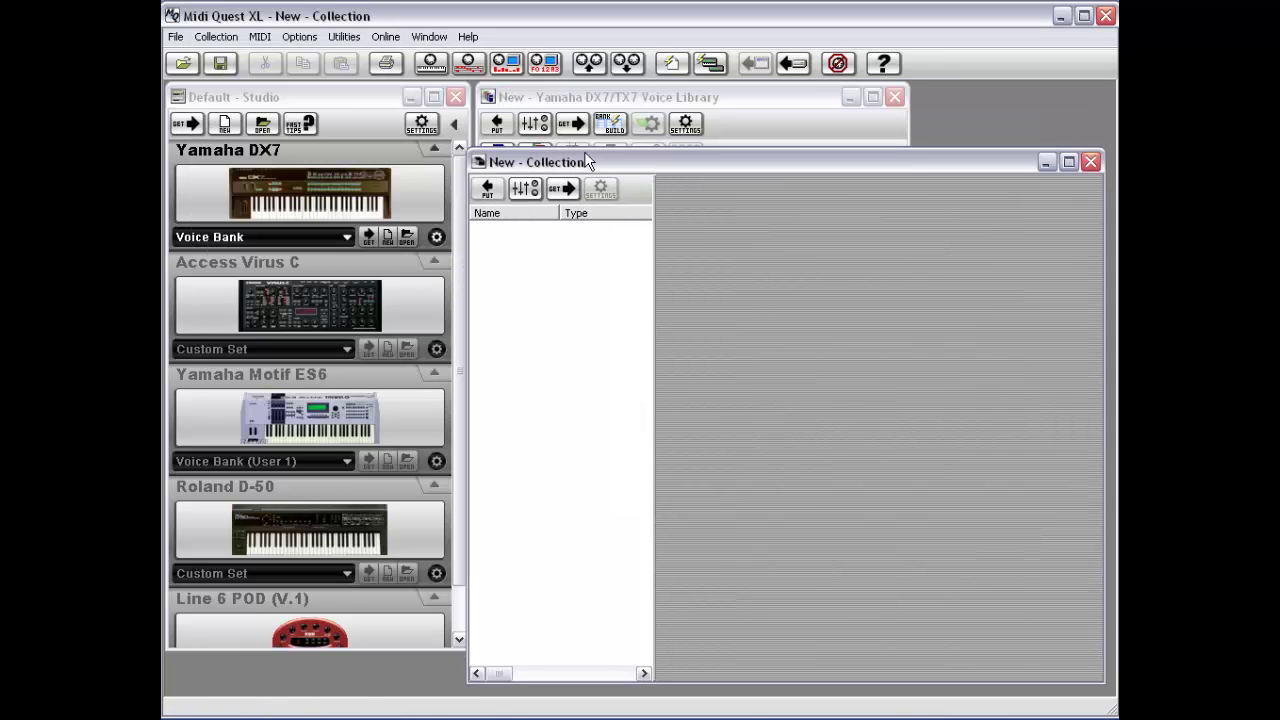
{"action": "double_click", "coordinate": [479, 162]}
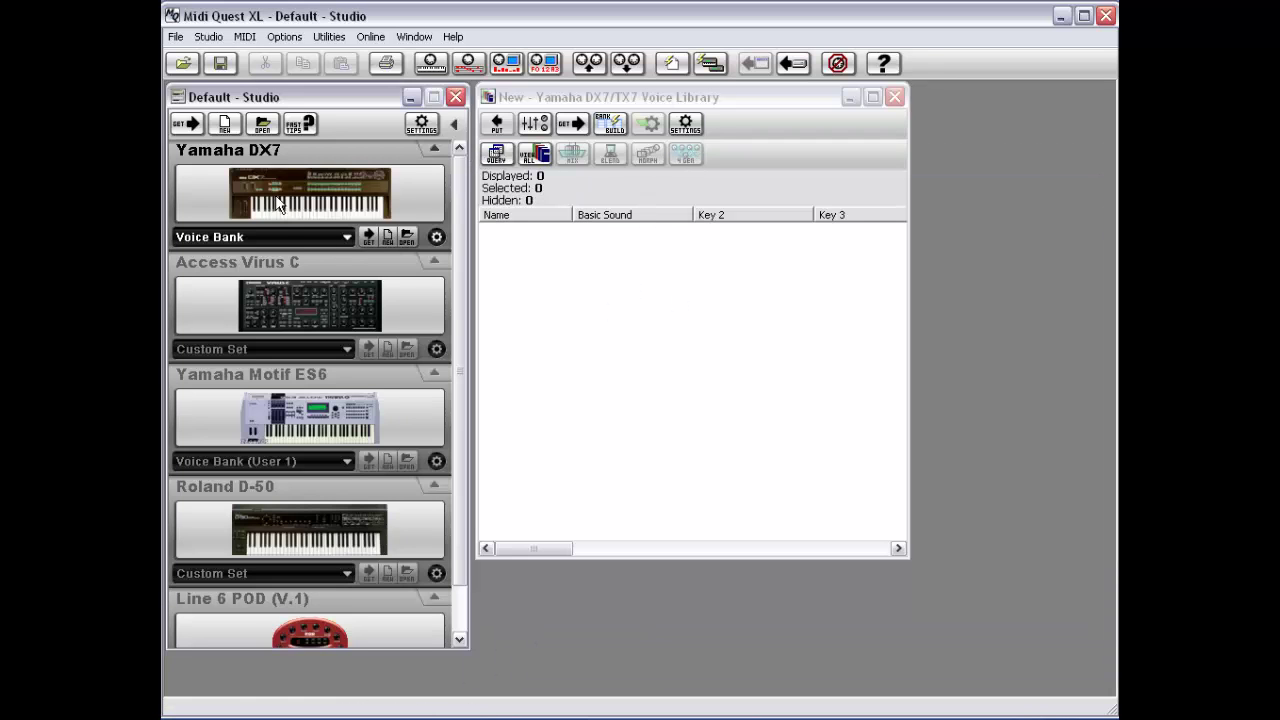
Select the Yamaha Motif ES6 in the studio and set its component to Performance.
{"action": "left_click", "coordinate": [256, 425]}
{"action": "left_click", "coordinate": [290, 563]}
{"action": "left_click", "coordinate": [290, 430]}
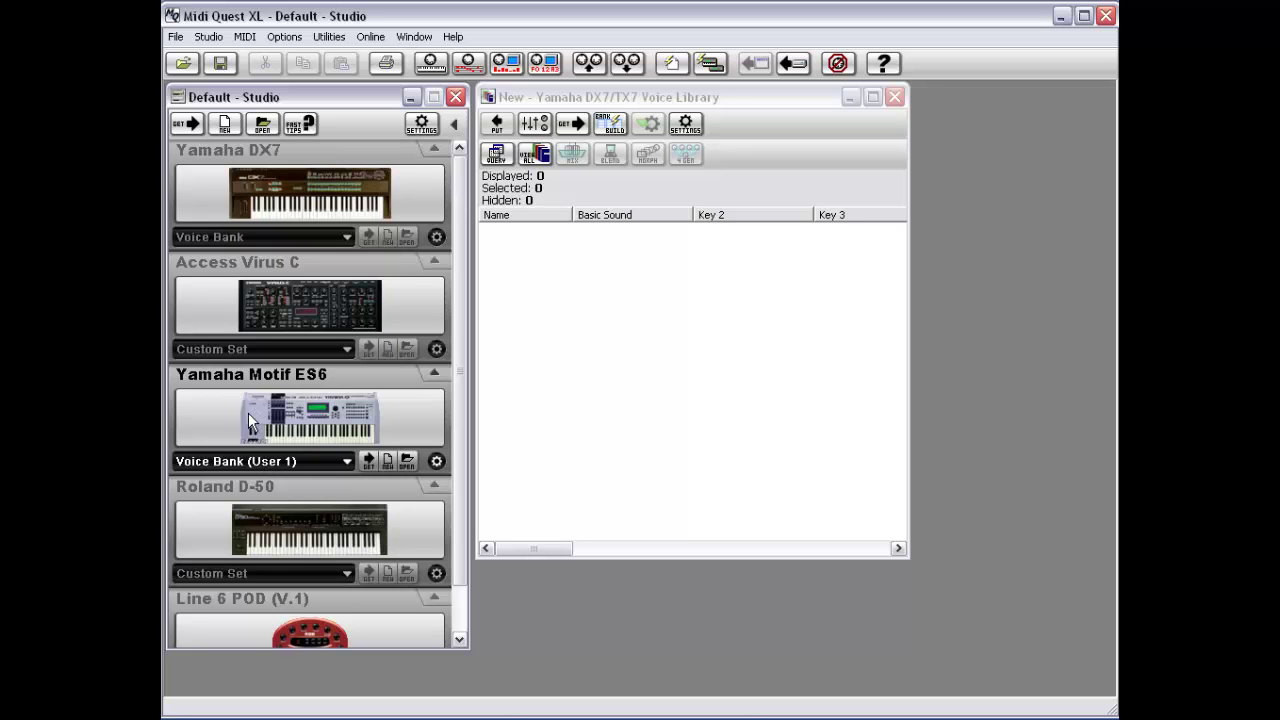
{"action": "left_click", "coordinate": [254, 466]}
{"action": "mouse_move", "coordinate": [325, 541]}
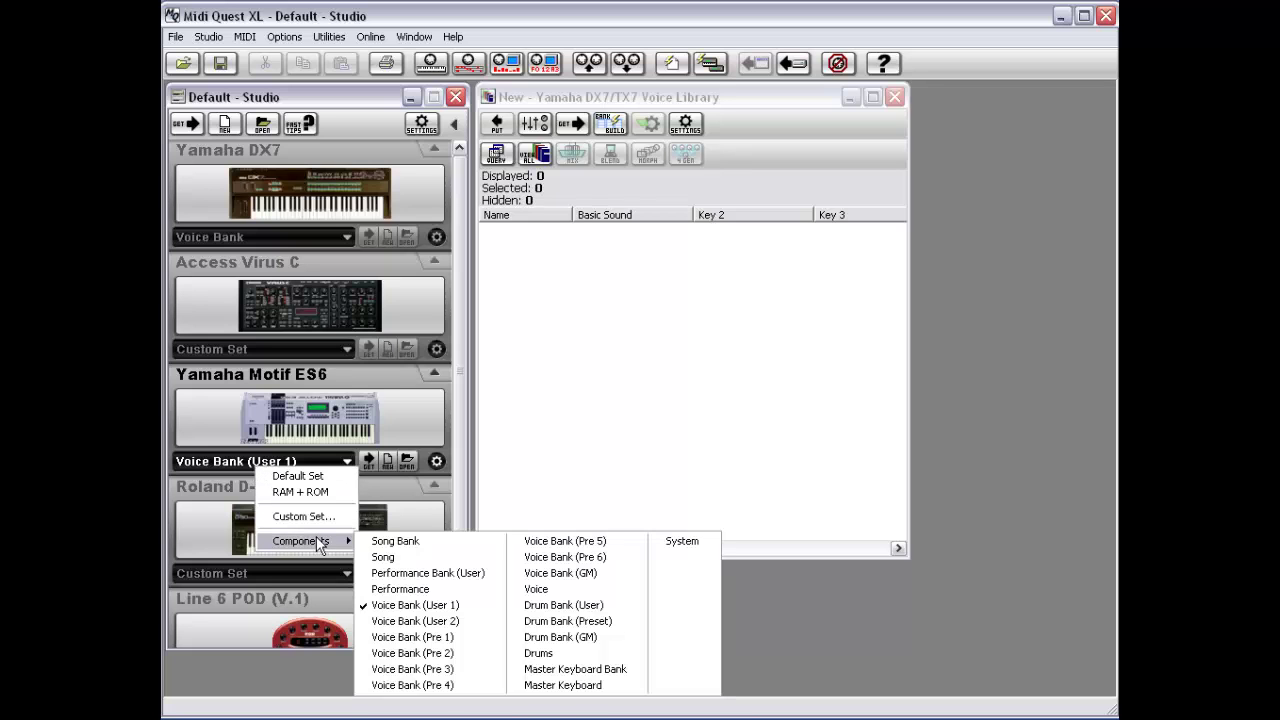
{"action": "left_click", "coordinate": [424, 589]}
Create a new empty Performance library for the Yamaha Motif ES6.
{"action": "left_click", "coordinate": [176, 37]}
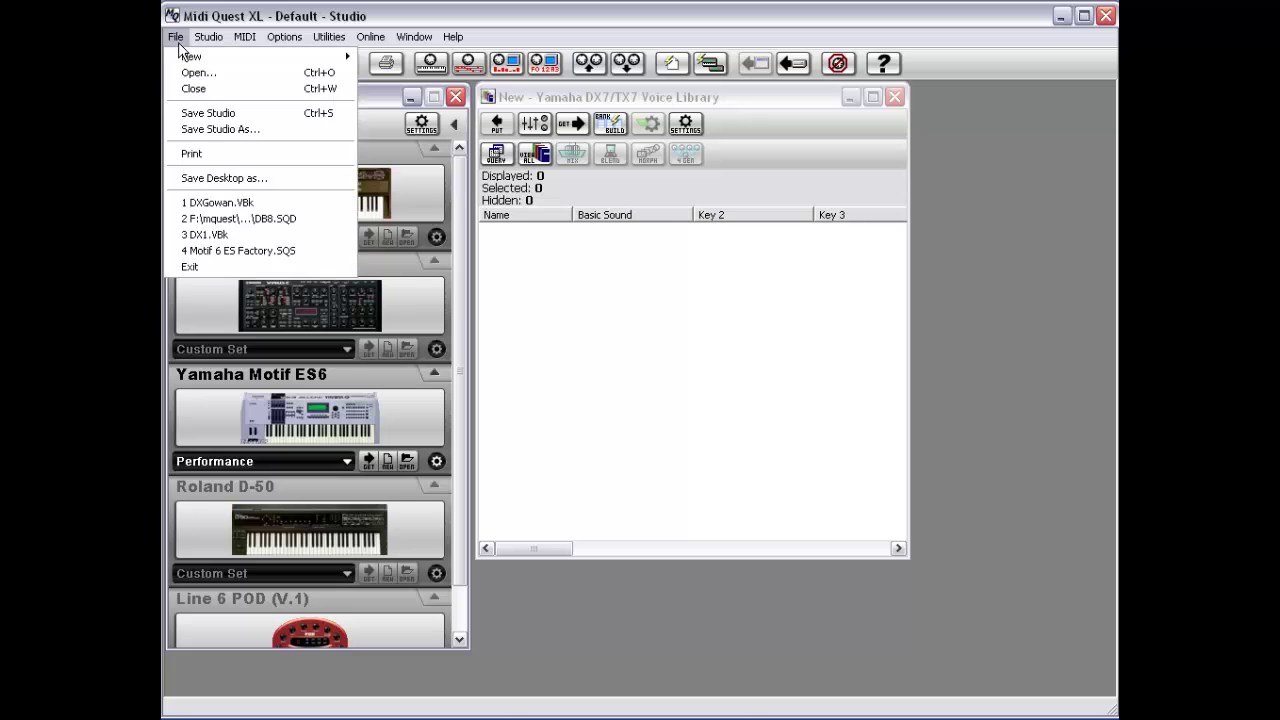
{"action": "mouse_move", "coordinate": [189, 56]}
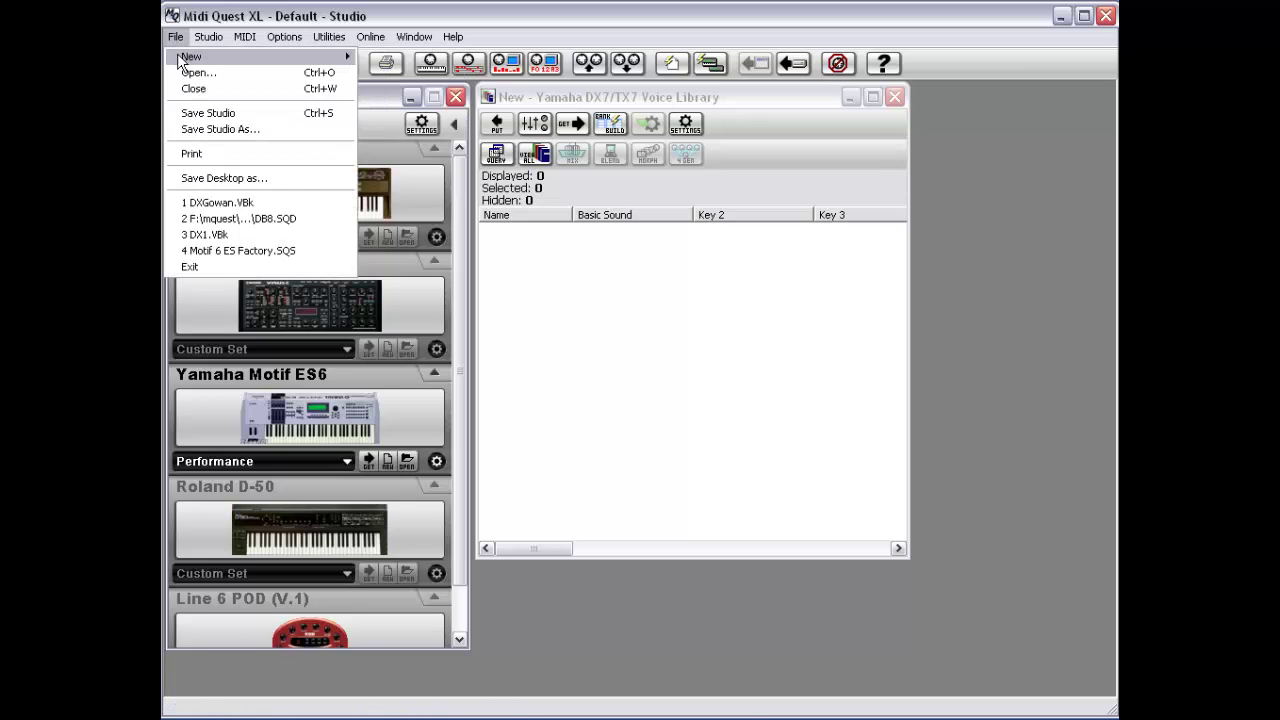
{"action": "mouse_move", "coordinate": [208, 36]}
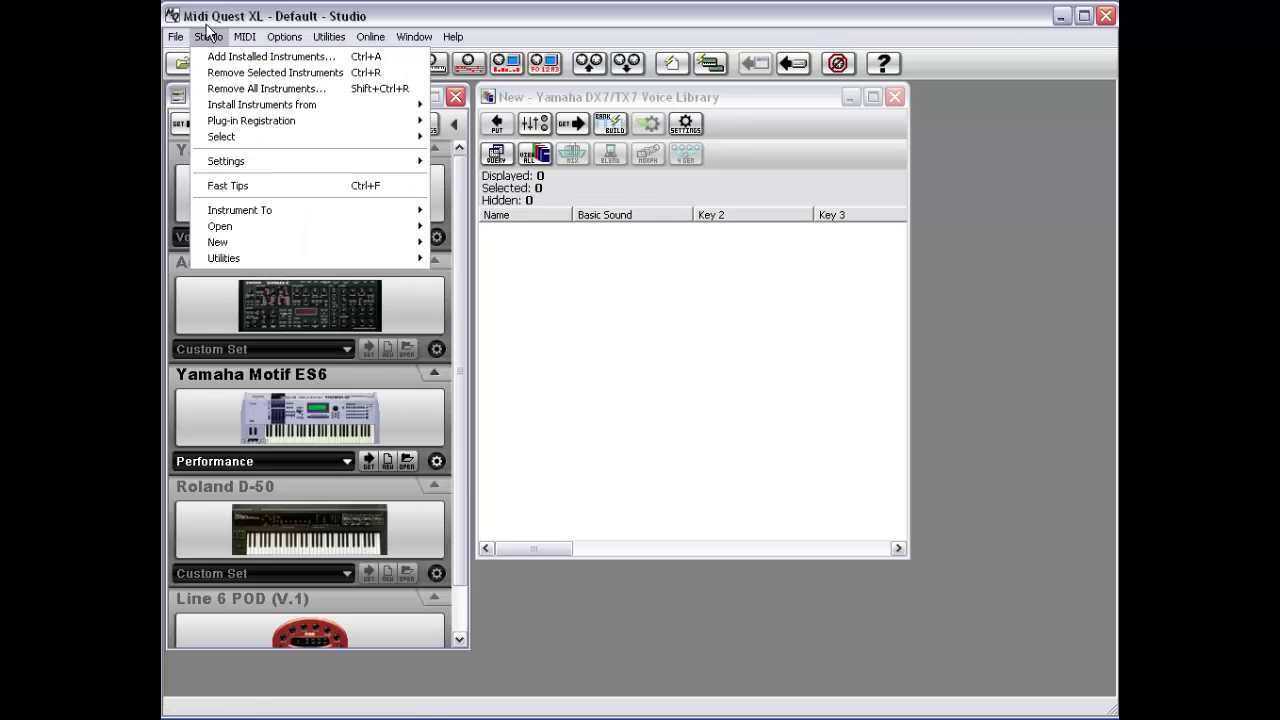
{"action": "mouse_move", "coordinate": [237, 246]}
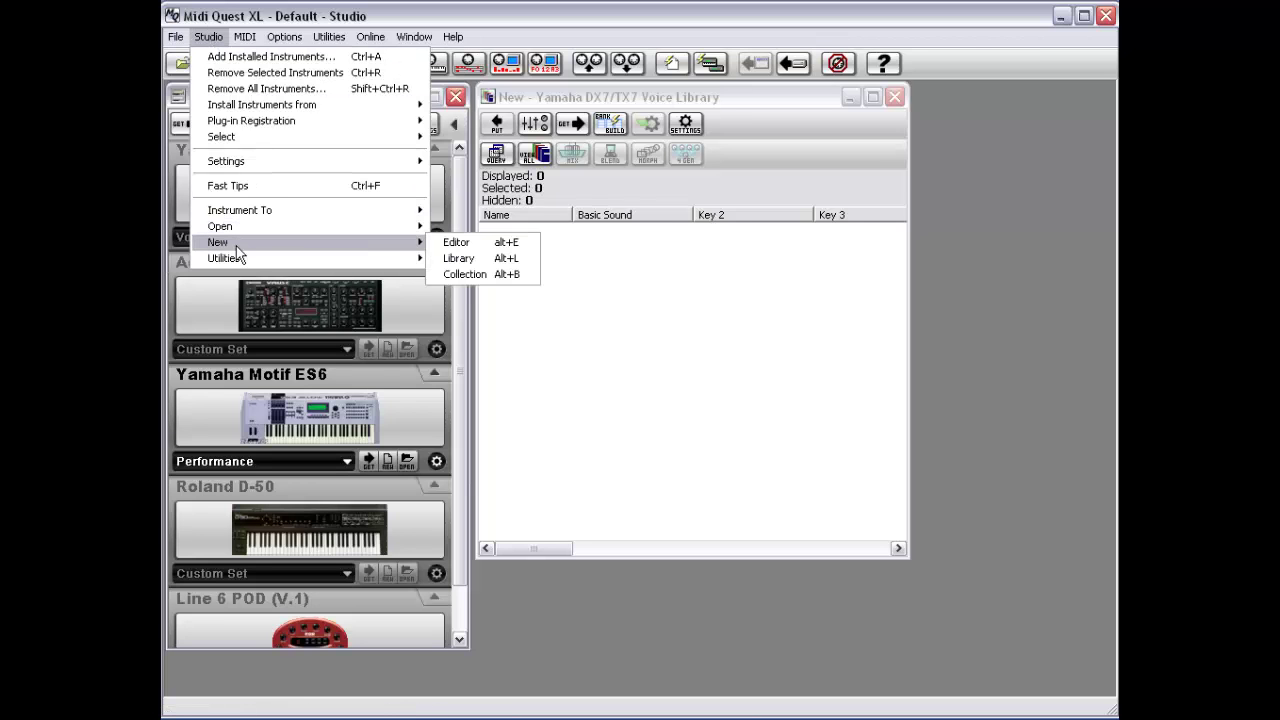
{"action": "left_click", "coordinate": [452, 258]}
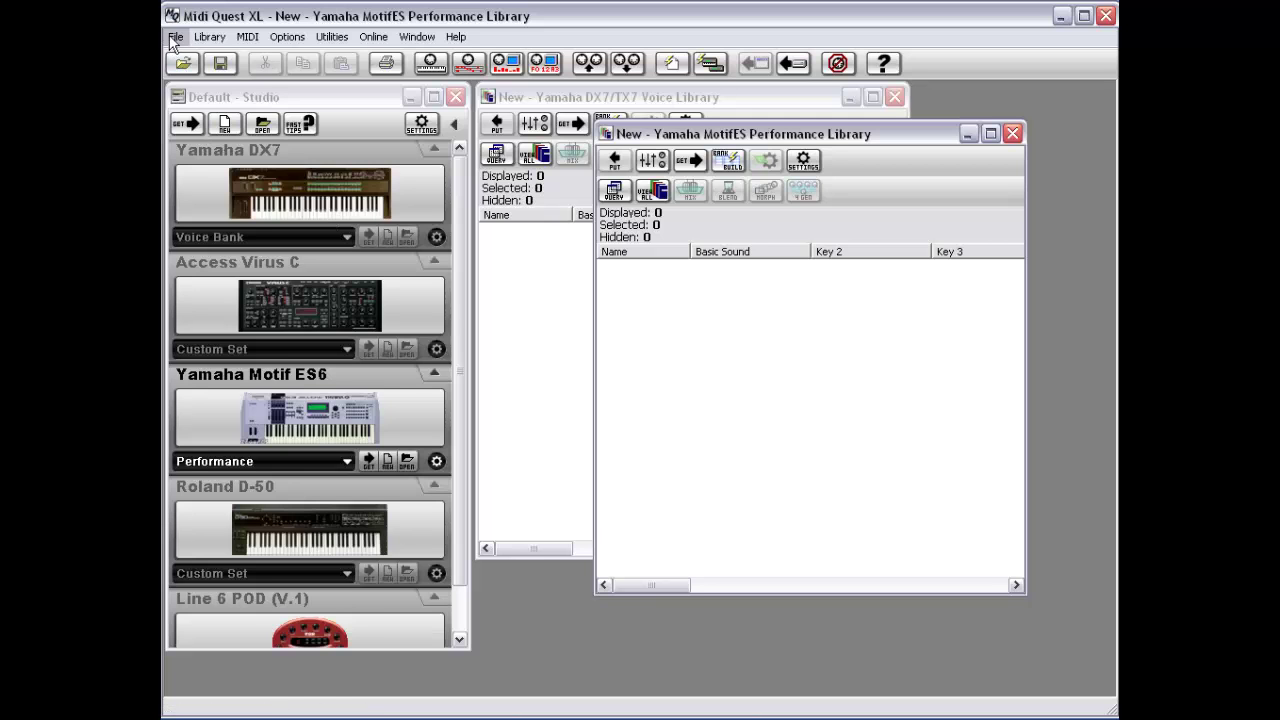
Select the Yamaha DX7, open the MIDI Monitor window and close it again after reviewing the available utilities.
{"action": "right_click", "coordinate": [316, 193]}
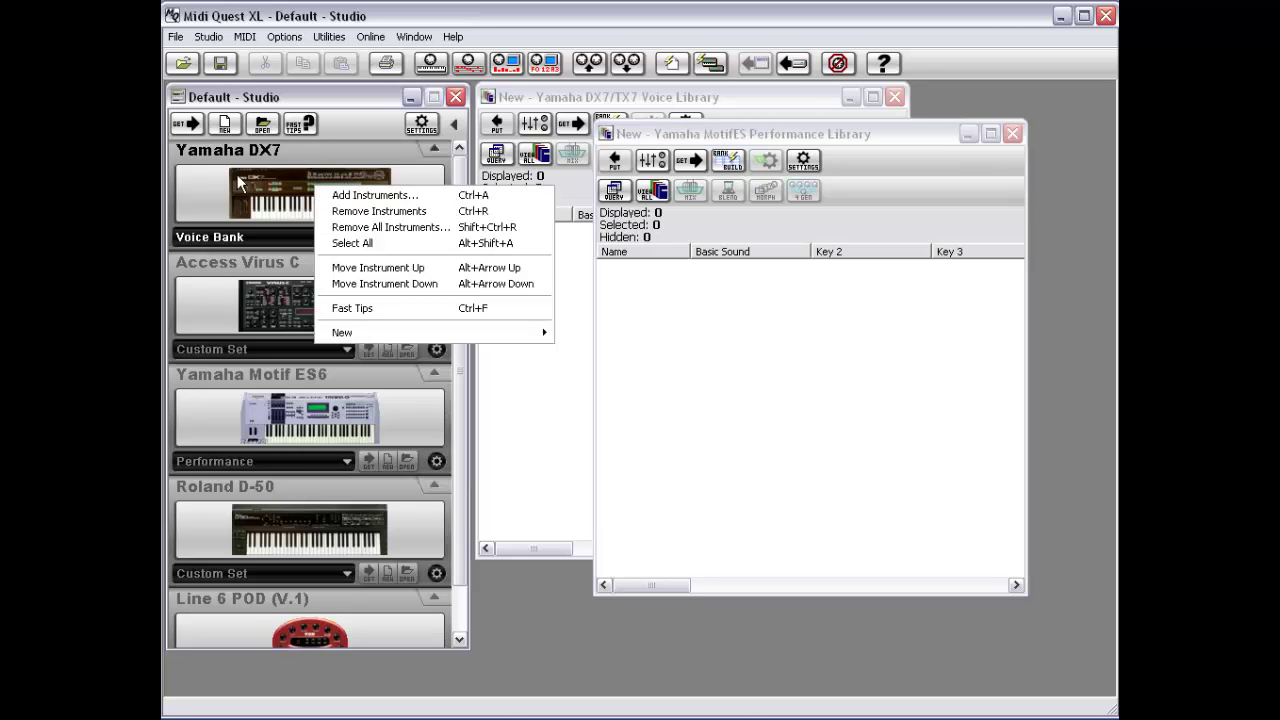
{"action": "left_click", "coordinate": [209, 40]}
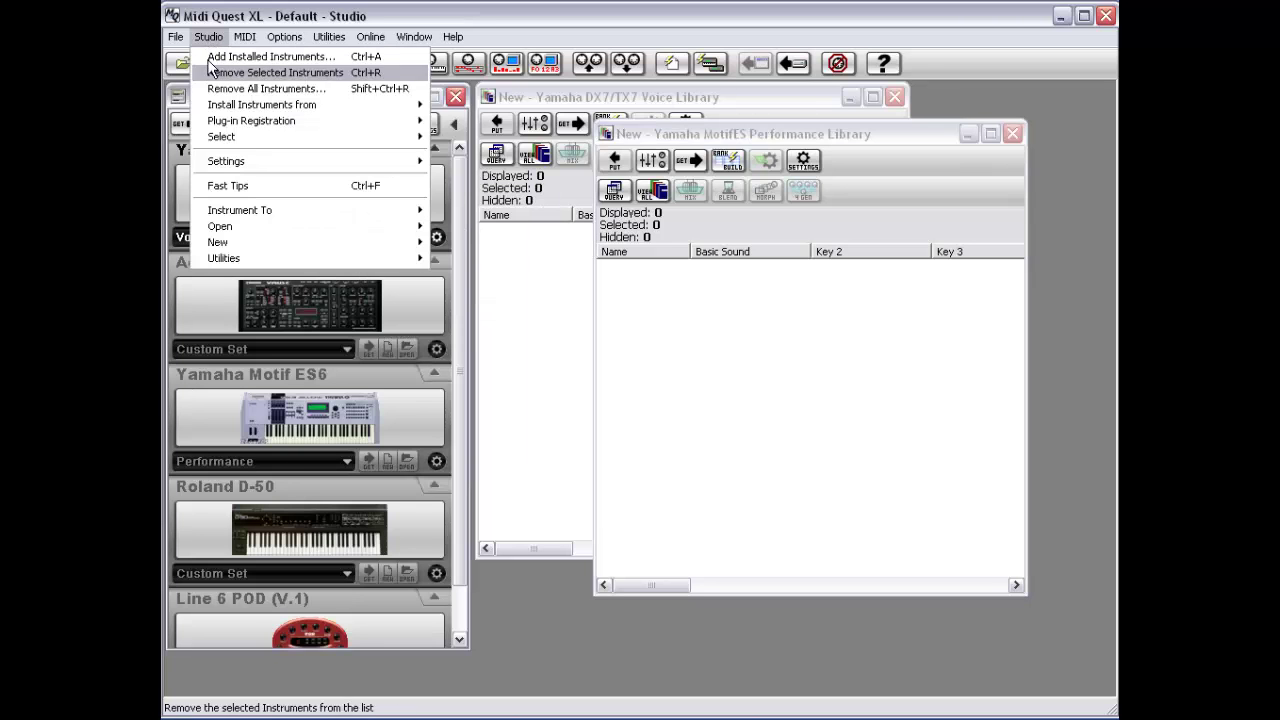
{"action": "mouse_move", "coordinate": [228, 213]}
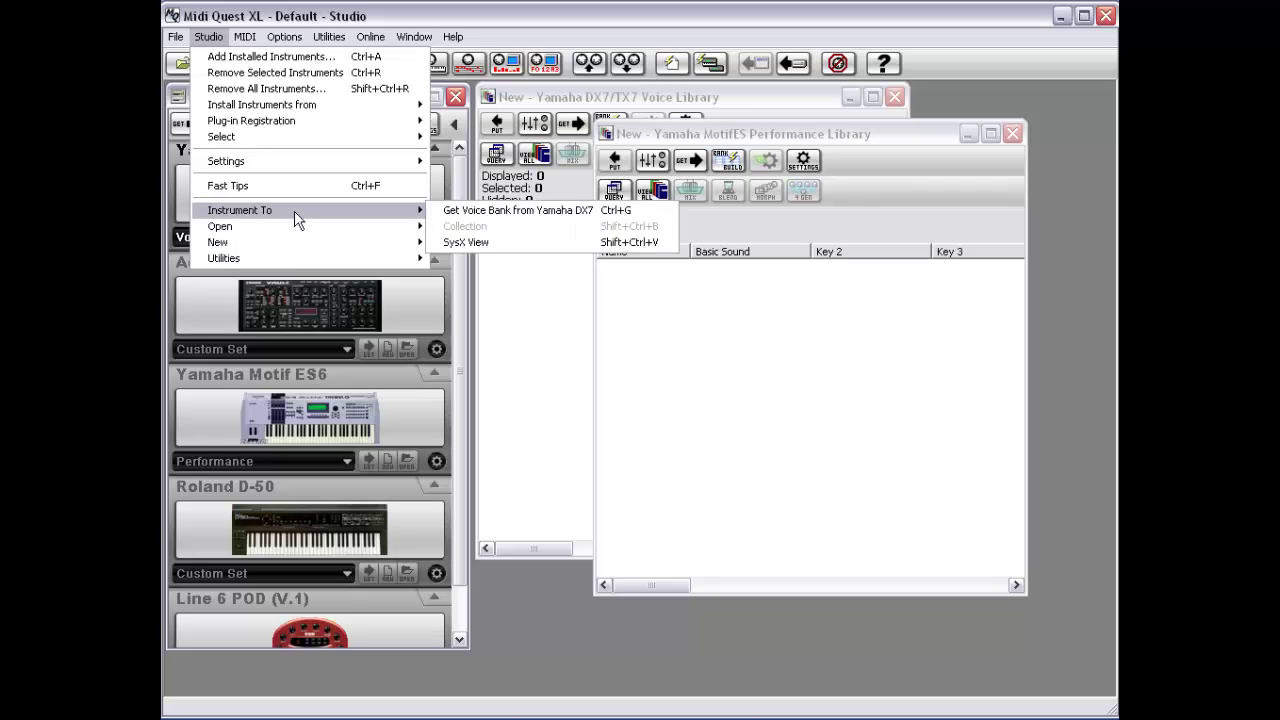
{"action": "mouse_move", "coordinate": [292, 250]}
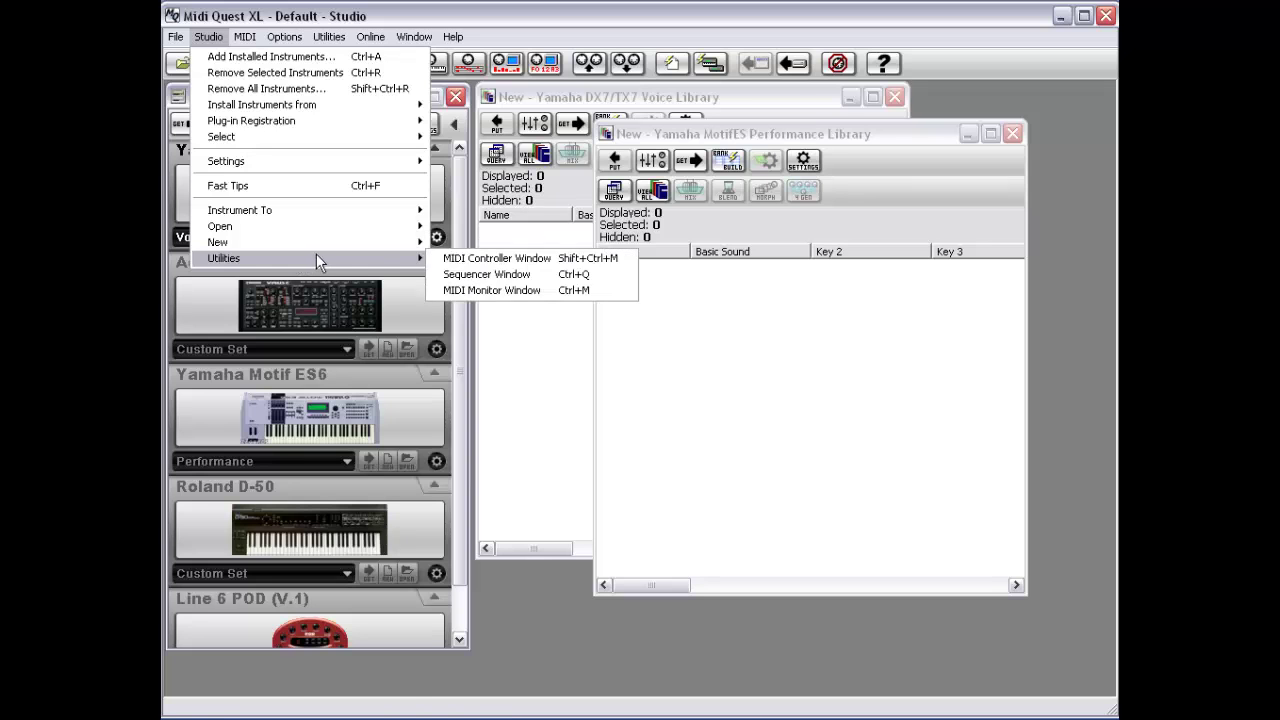
{"action": "left_click", "coordinate": [555, 289]}
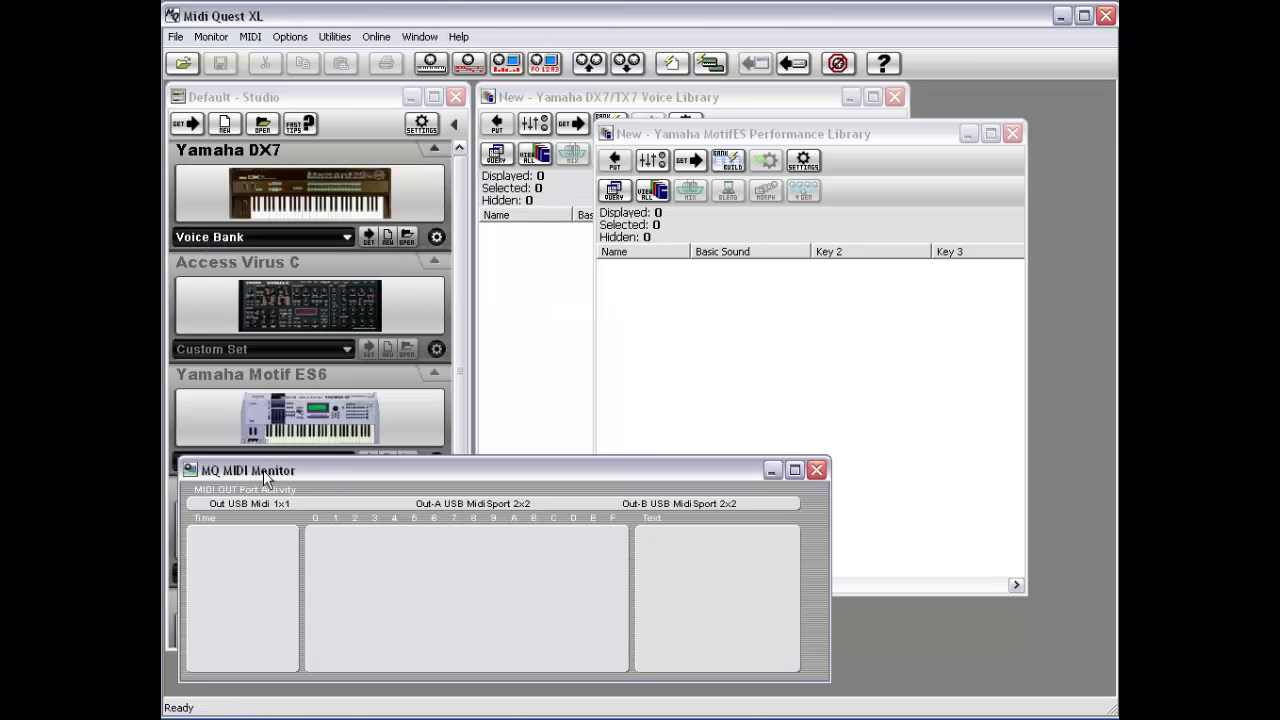
{"action": "left_click", "coordinate": [335, 36]}
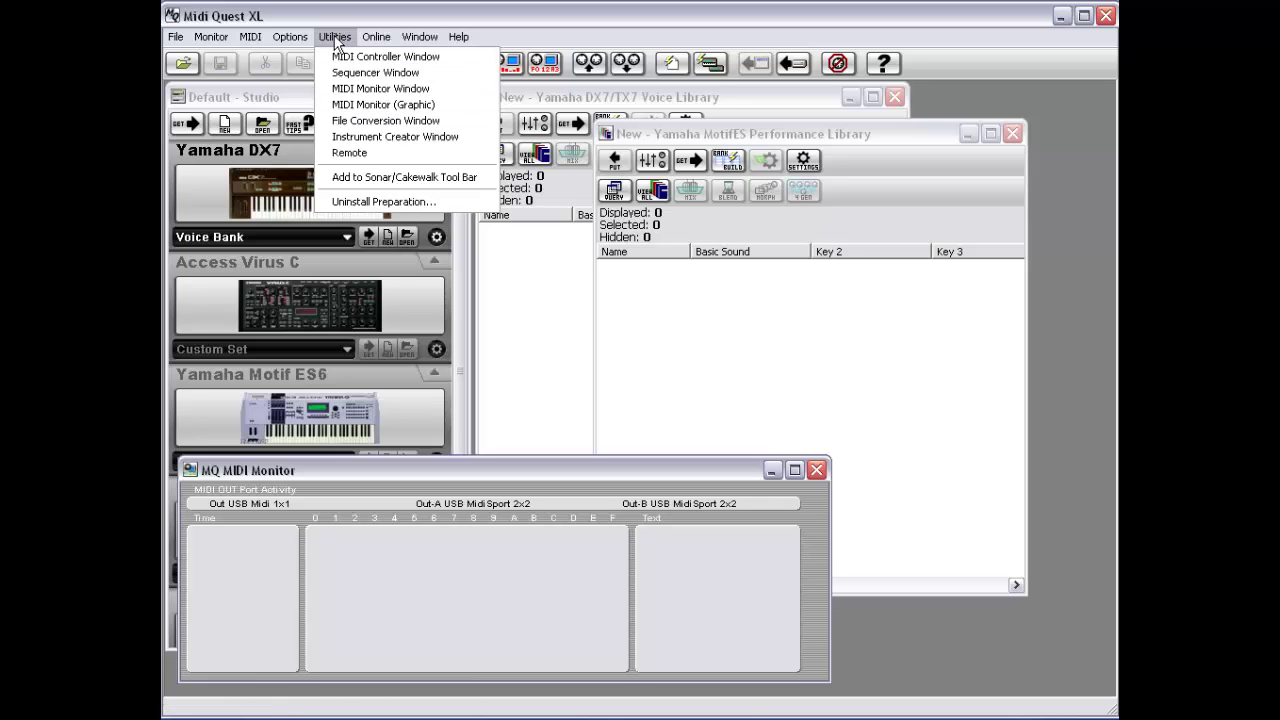
{"action": "left_click", "coordinate": [191, 468]}
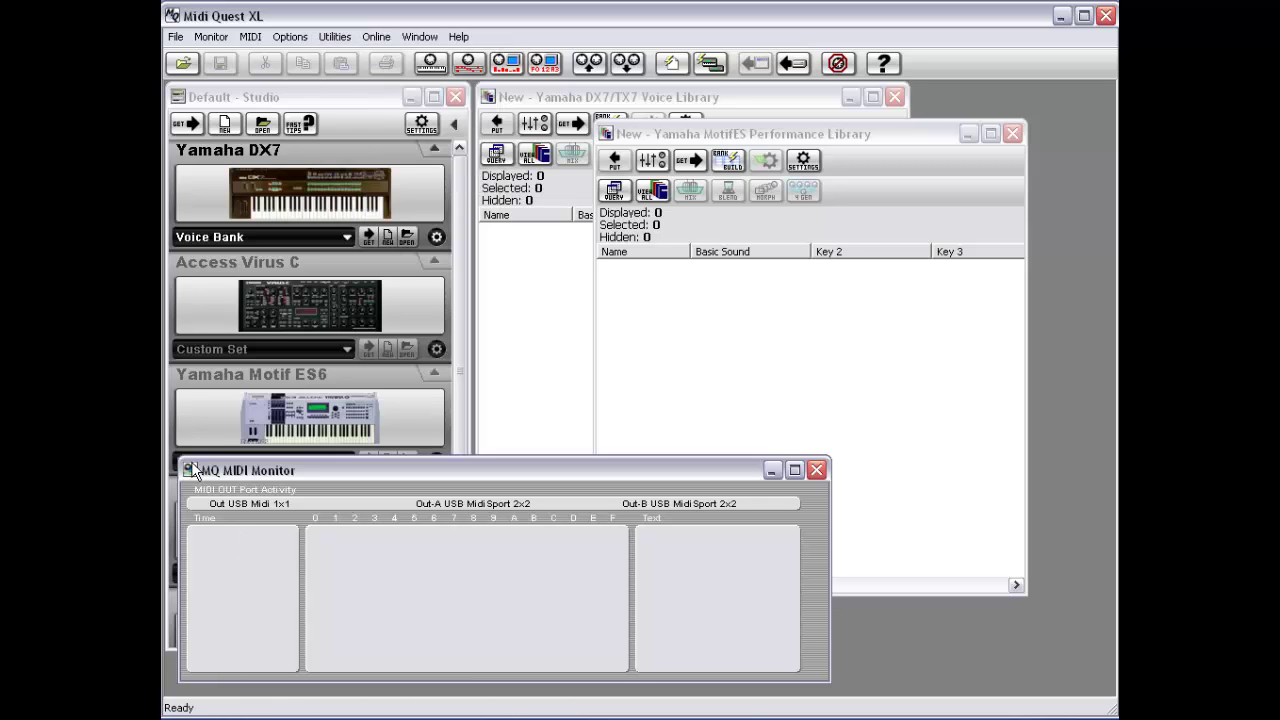
{"action": "double_click", "coordinate": [188, 467]}
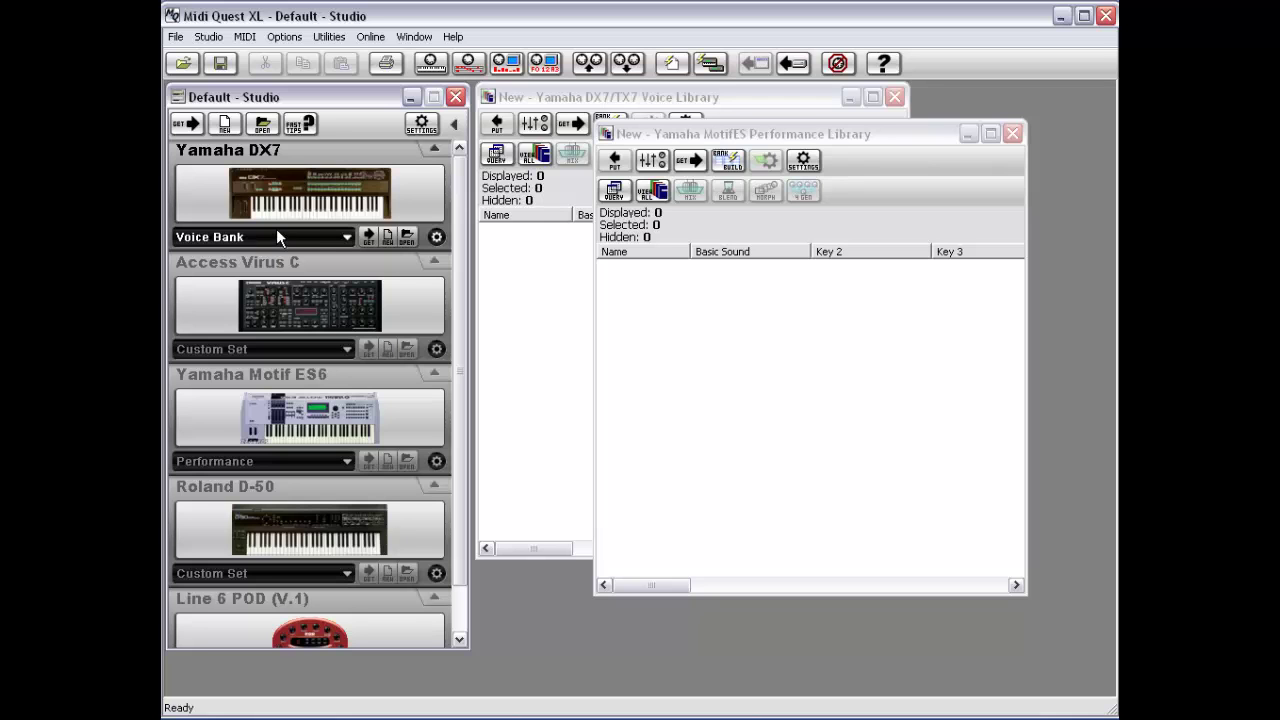
Examine the port and channel settings of the Yamaha DX7 voice bank, and leave them without changes.
{"action": "right_click", "coordinate": [278, 188]}
{"action": "left_click", "coordinate": [257, 192]}
{"action": "left_click", "coordinate": [424, 122]}
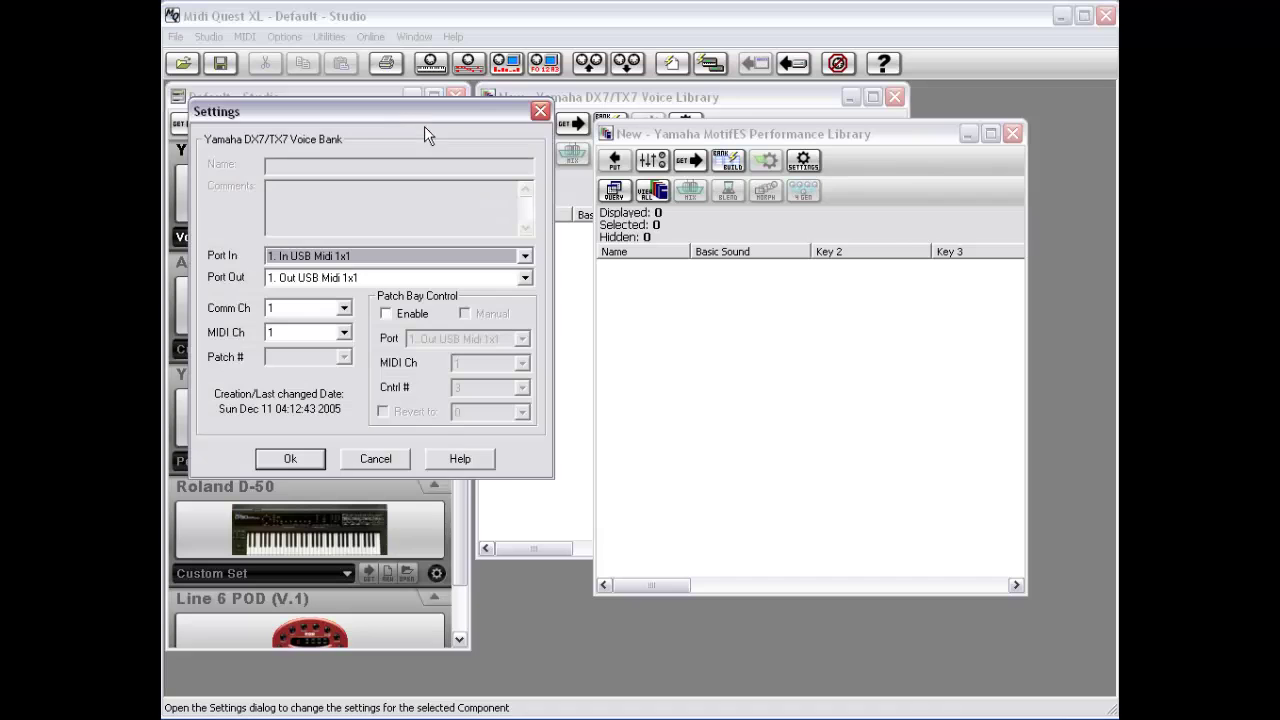
{"action": "left_click", "coordinate": [375, 459]}
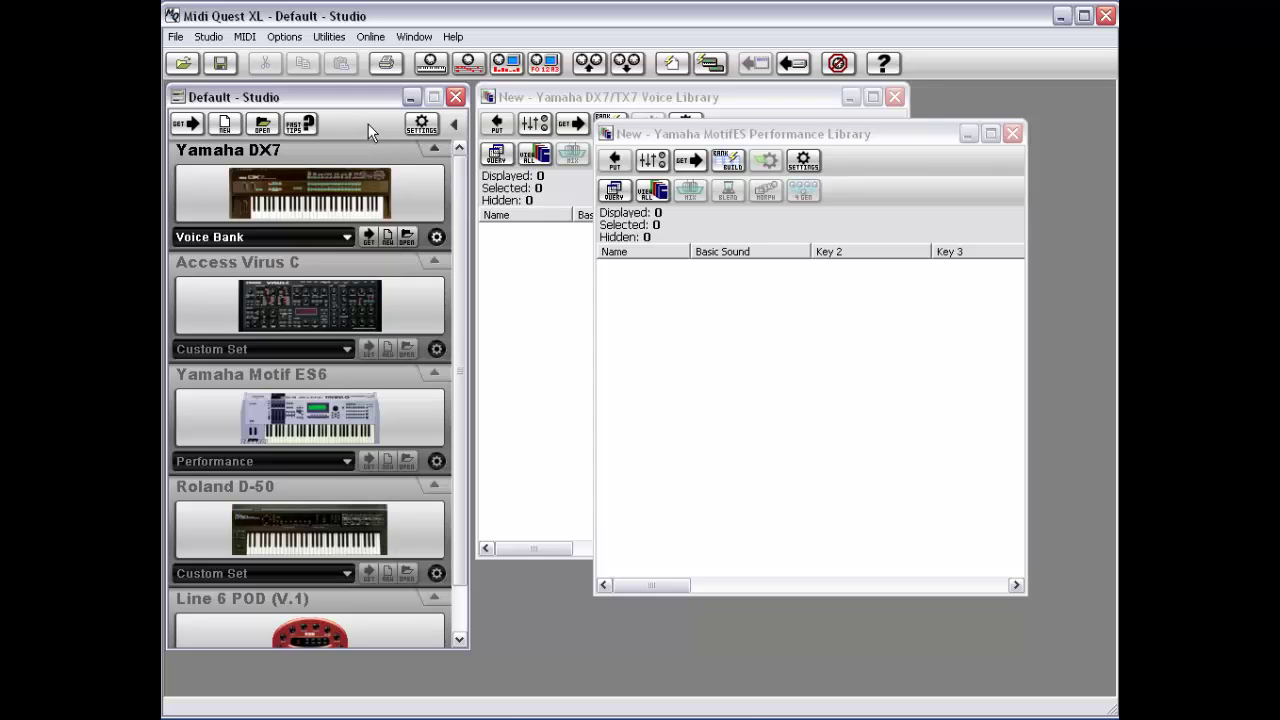
Set the Yamaha DX7's component selection in the studio to Default Set.
{"action": "right_click", "coordinate": [308, 194]}
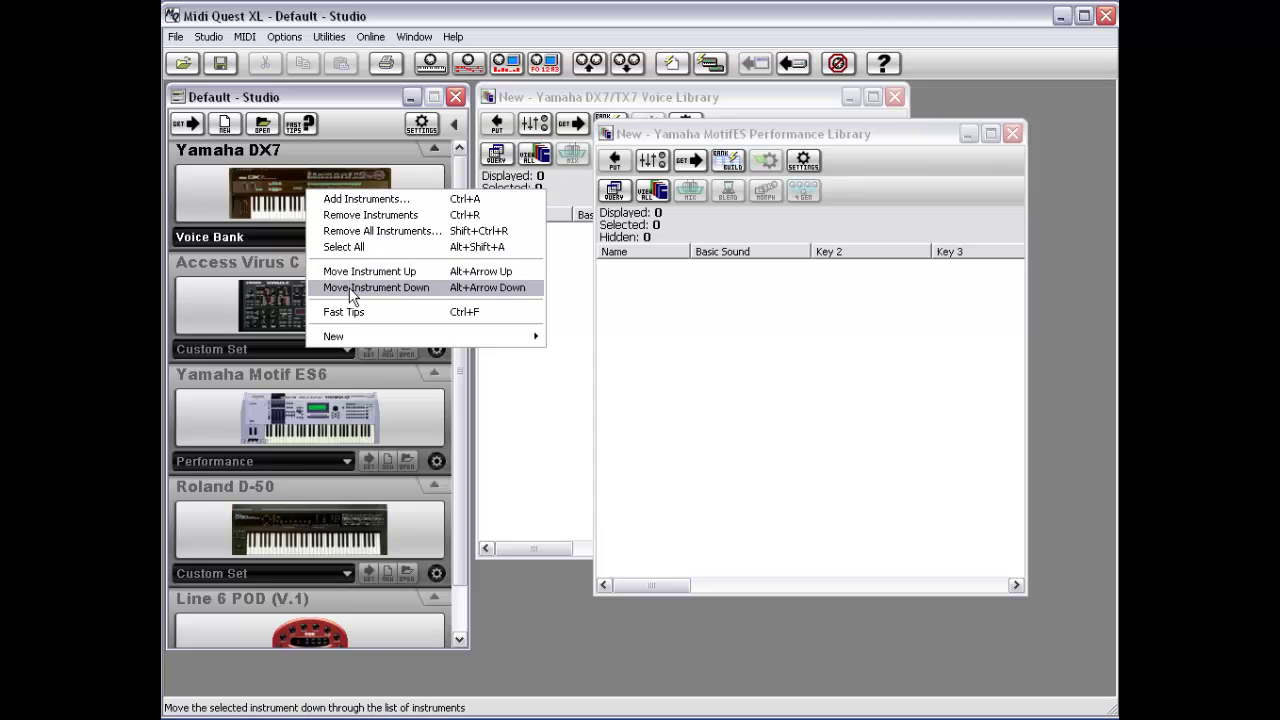
{"action": "left_click", "coordinate": [255, 300]}
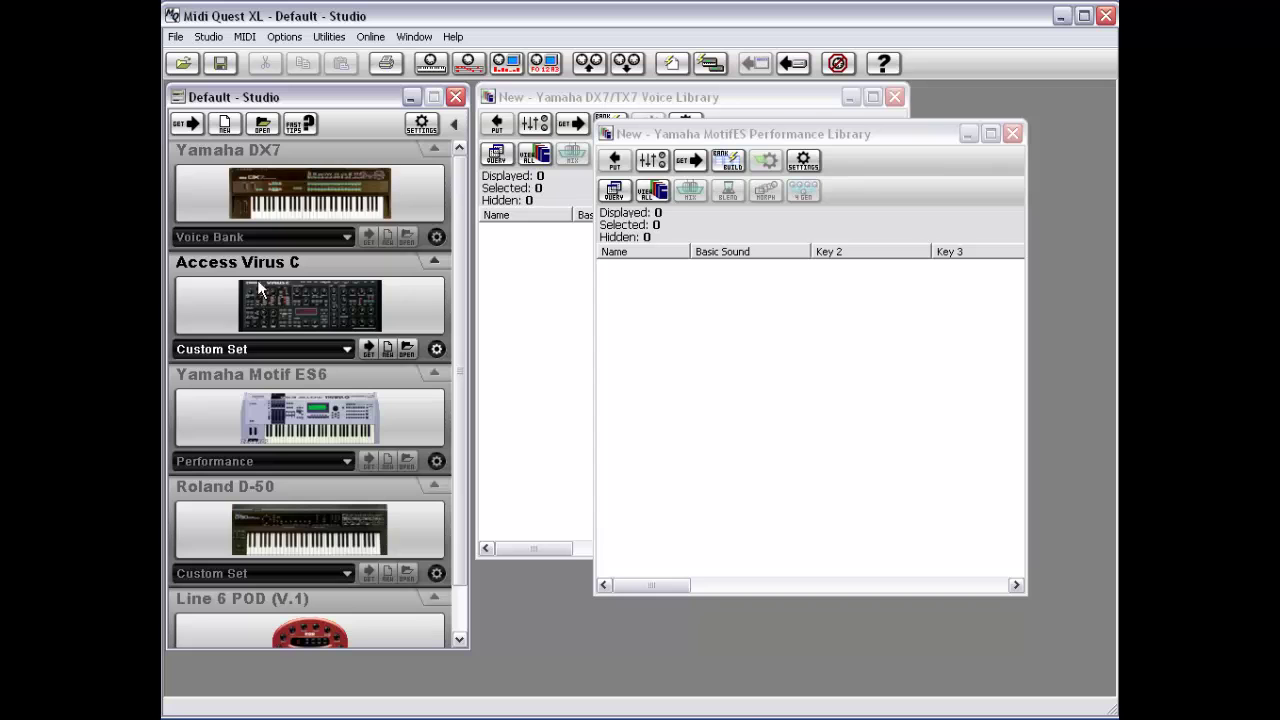
{"action": "left_click", "coordinate": [265, 236]}
{"action": "left_click", "coordinate": [265, 236]}
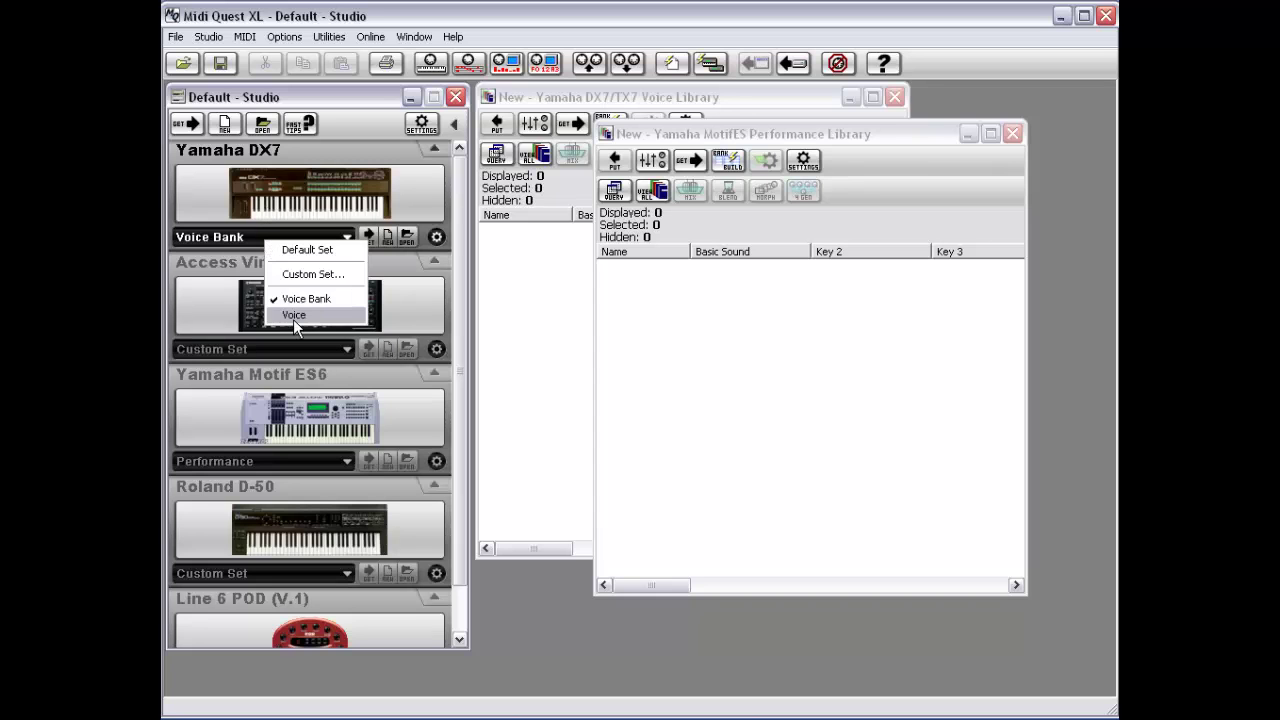
{"action": "left_click", "coordinate": [300, 249]}
Move the Access Virus C above the Yamaha DX7 in the studio's instrument list, and return it to its place below the DX7.
{"action": "left_click", "coordinate": [256, 283]}
{"action": "left_click", "coordinate": [210, 37]}
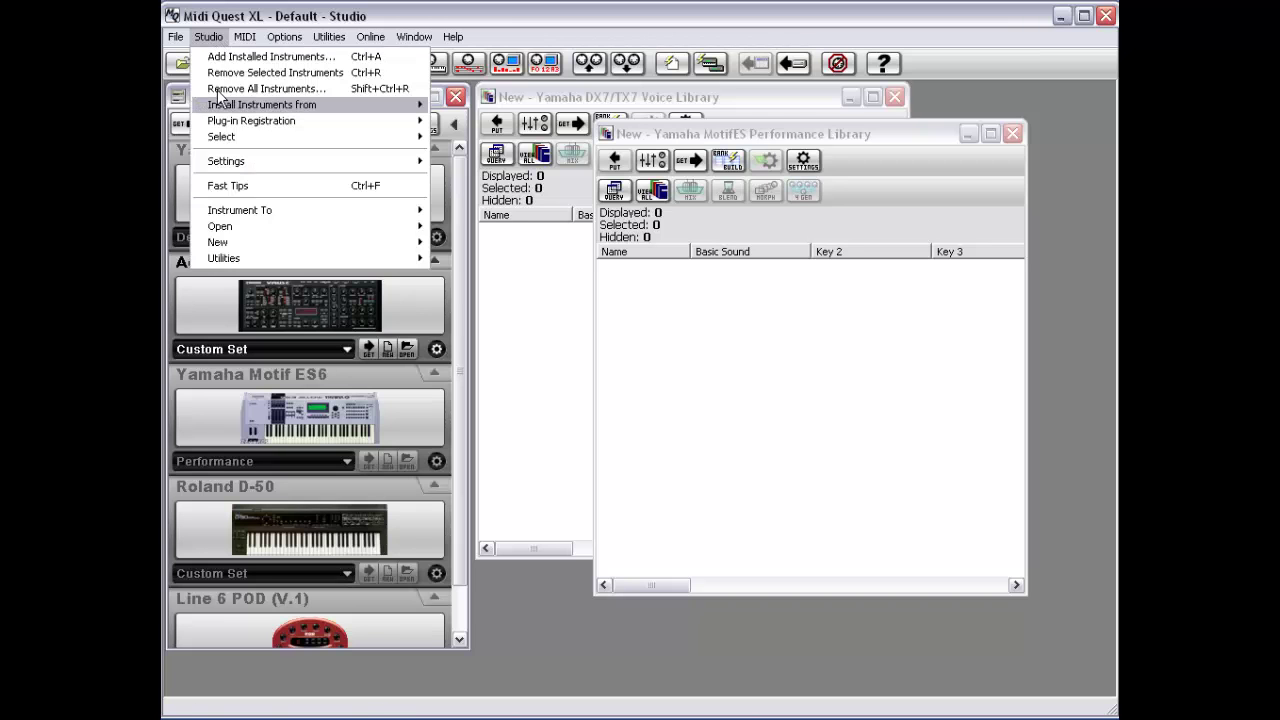
{"action": "right_click", "coordinate": [241, 319]}
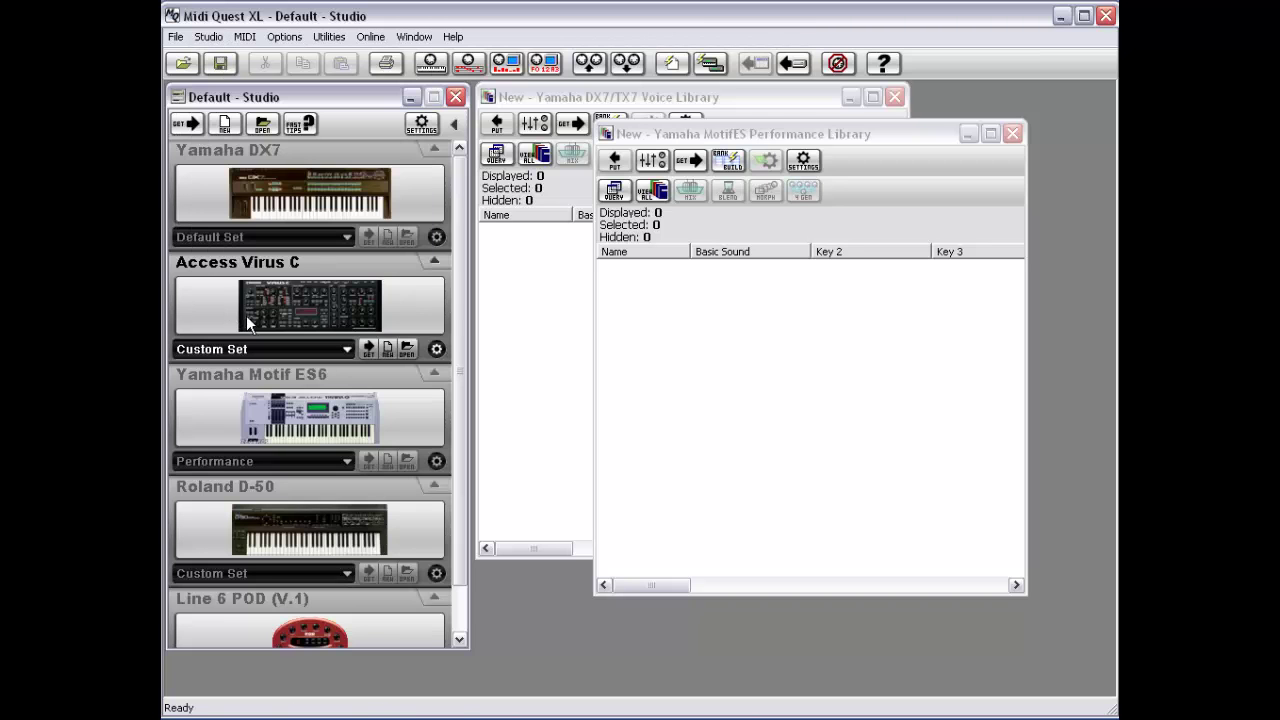
{"action": "right_click", "coordinate": [246, 317]}
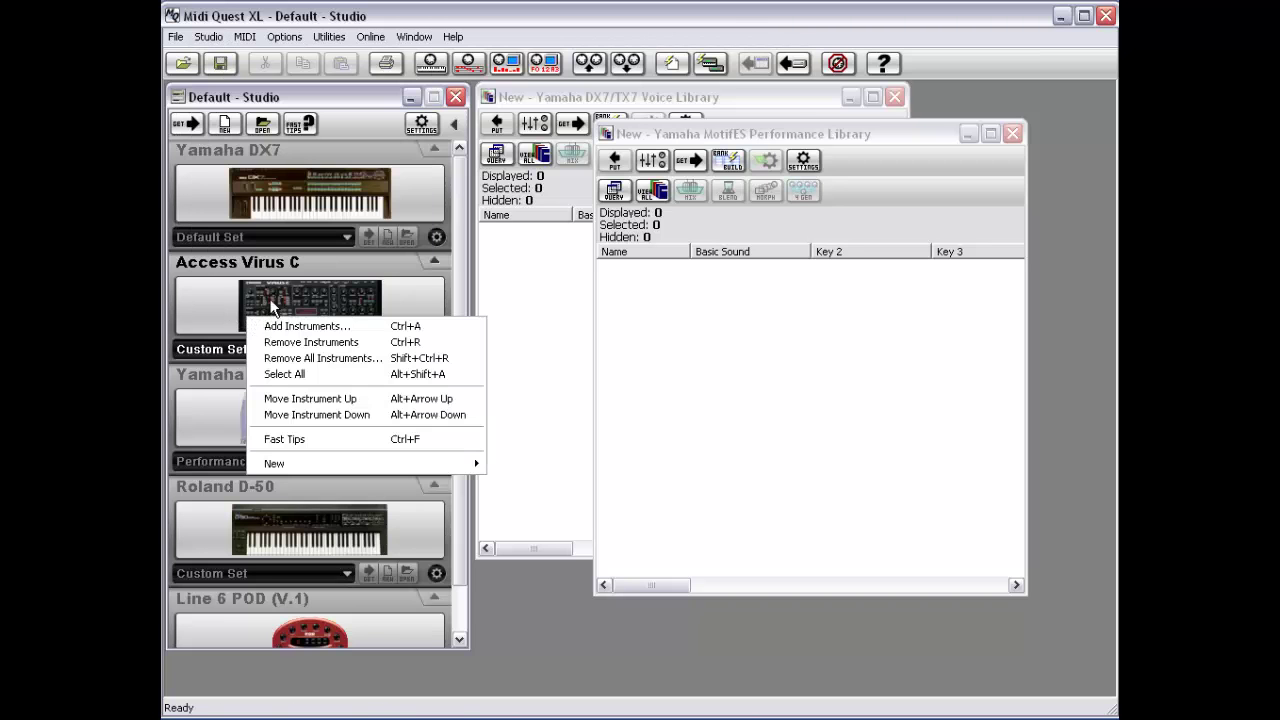
{"action": "left_click", "coordinate": [324, 397]}
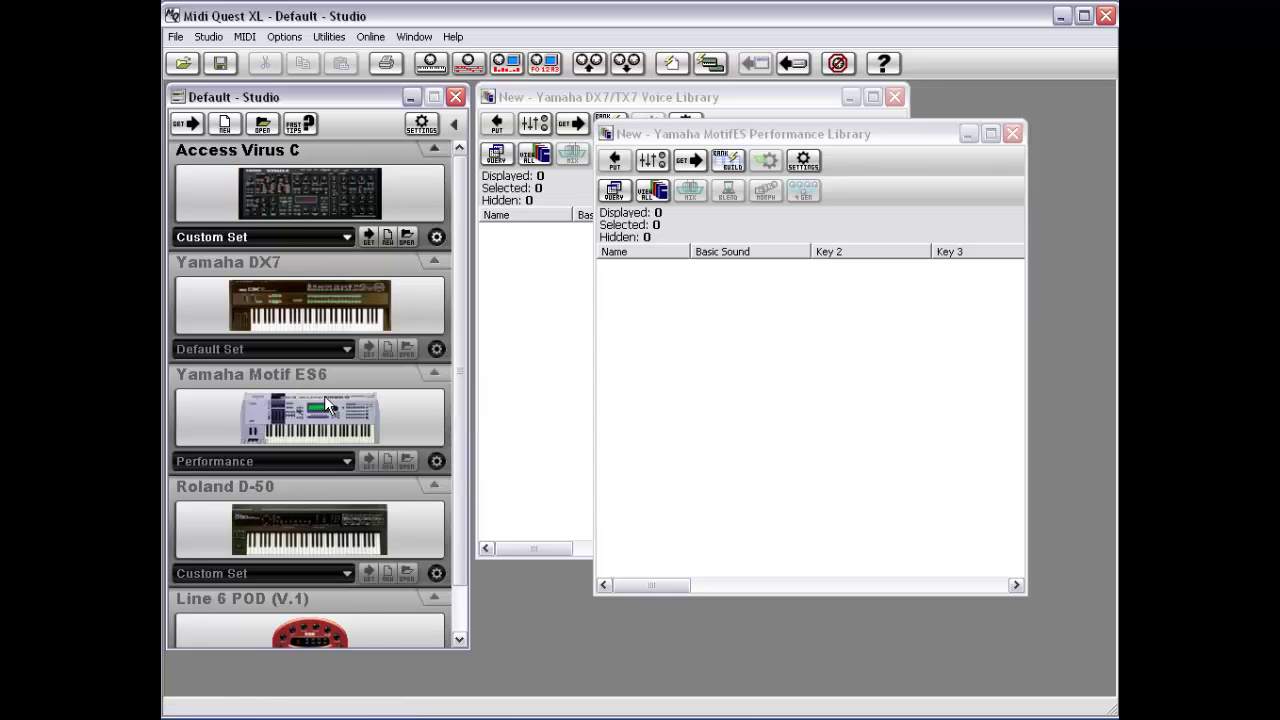
{"action": "right_click", "coordinate": [273, 182]}
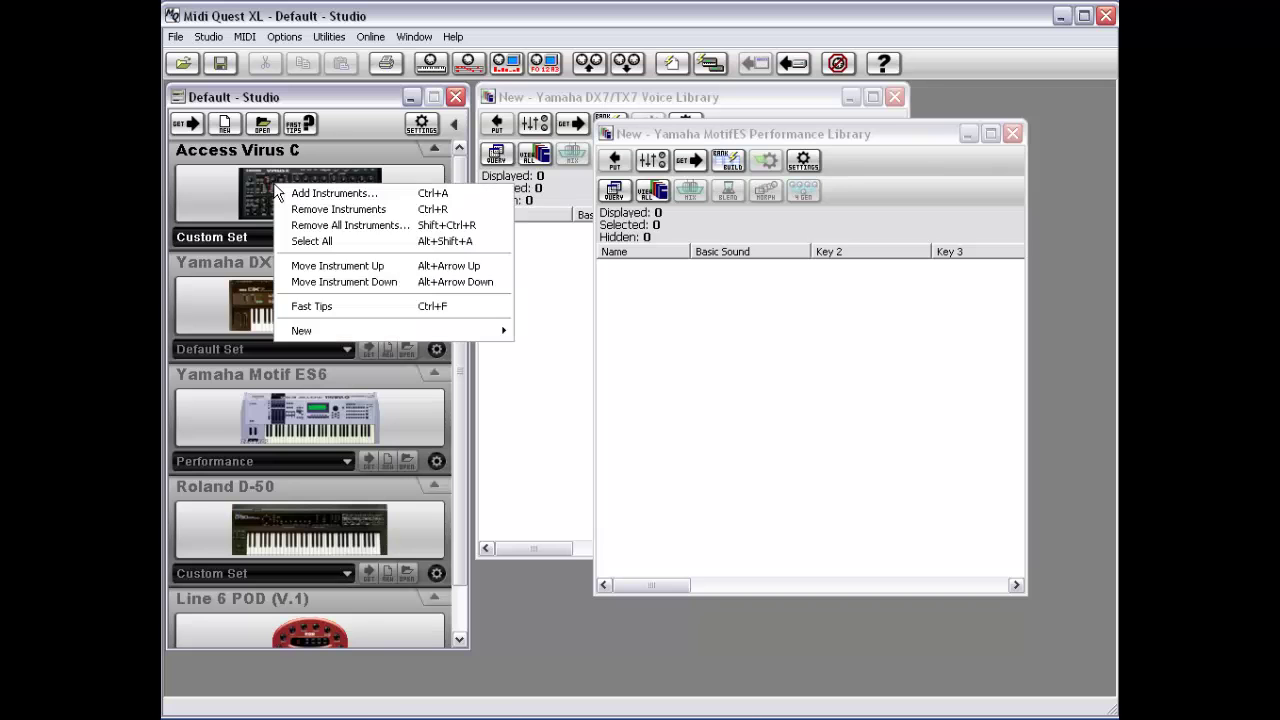
{"action": "left_click", "coordinate": [316, 279]}
{"action": "right_click", "coordinate": [306, 303]}
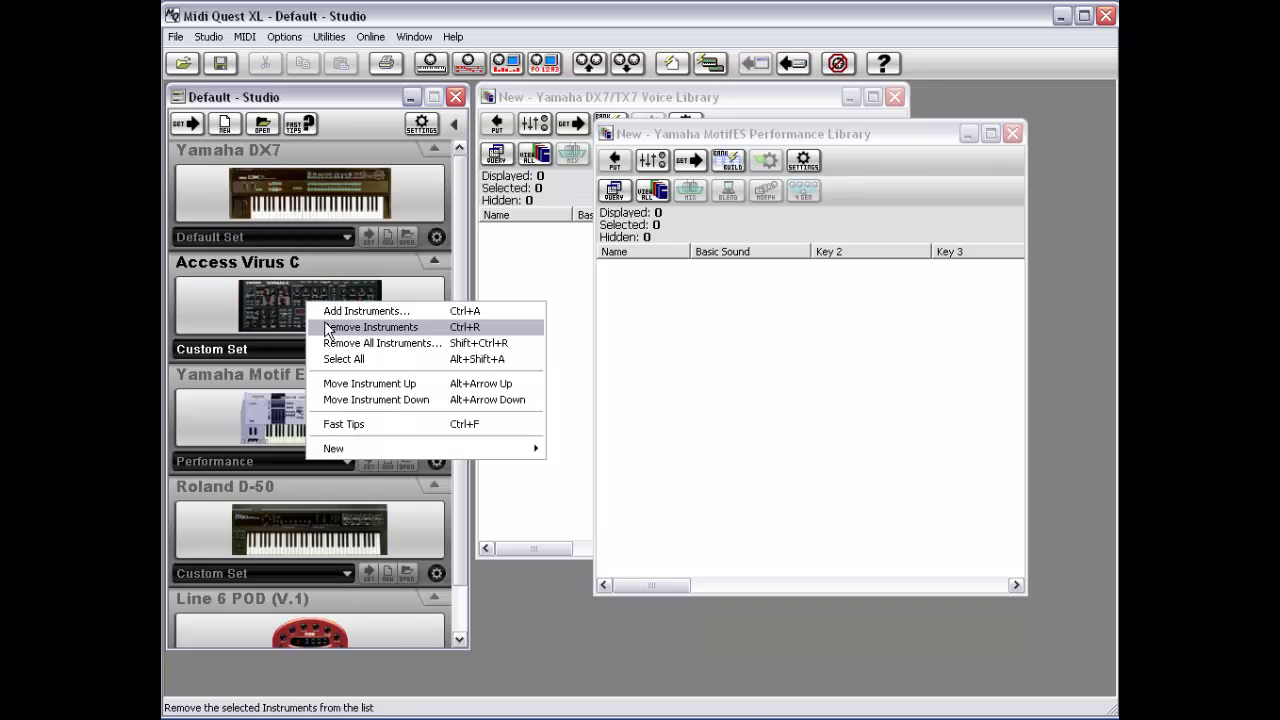
Set the component selections of the Yamaha Motif ES6 and Roland D-50 to Default Set, and choose a component selection for the Line 6 POD.
{"action": "left_click", "coordinate": [250, 403]}
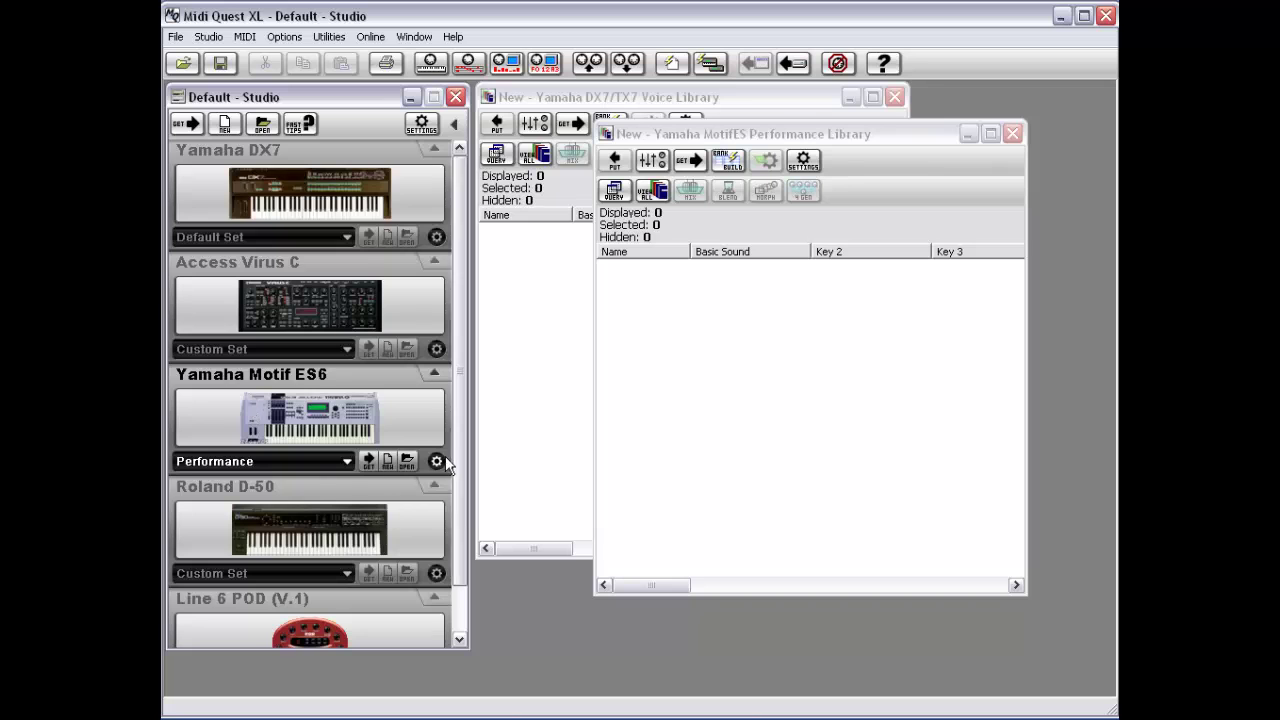
{"action": "scroll", "coordinate": [431, 539], "scroll_direction": "down", "scroll_amount": 1}
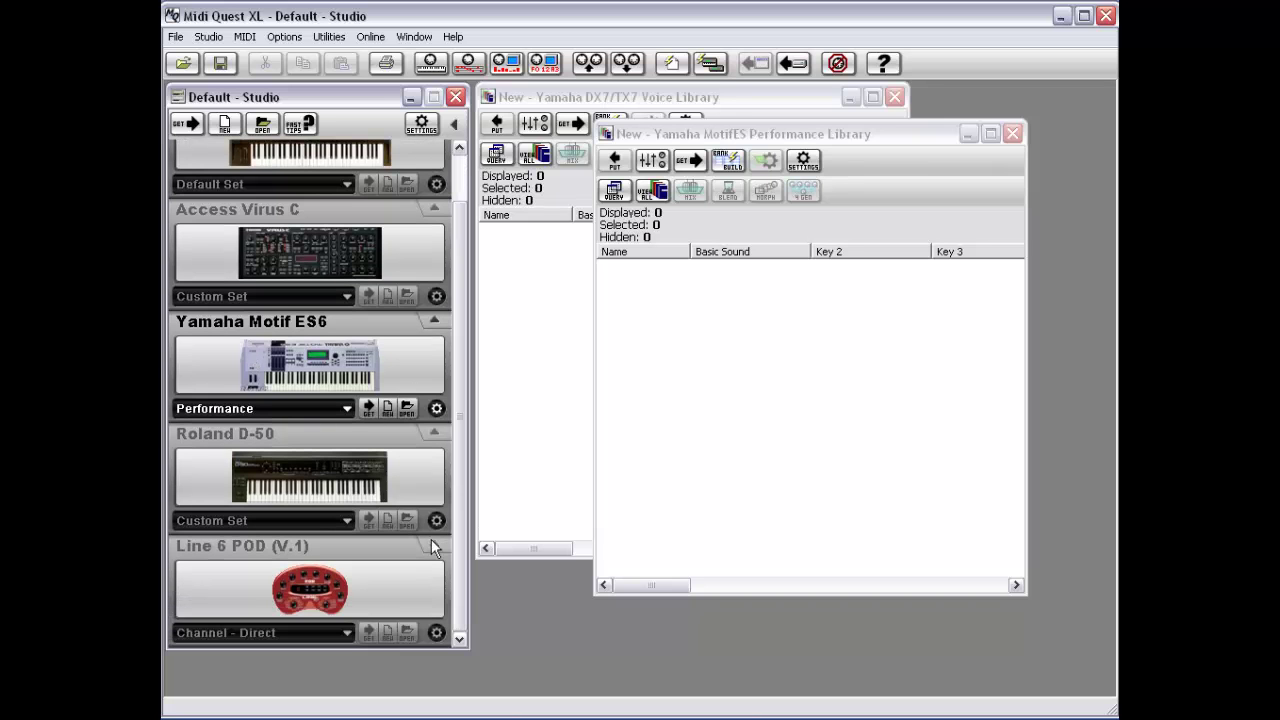
{"action": "left_click", "coordinate": [255, 408]}
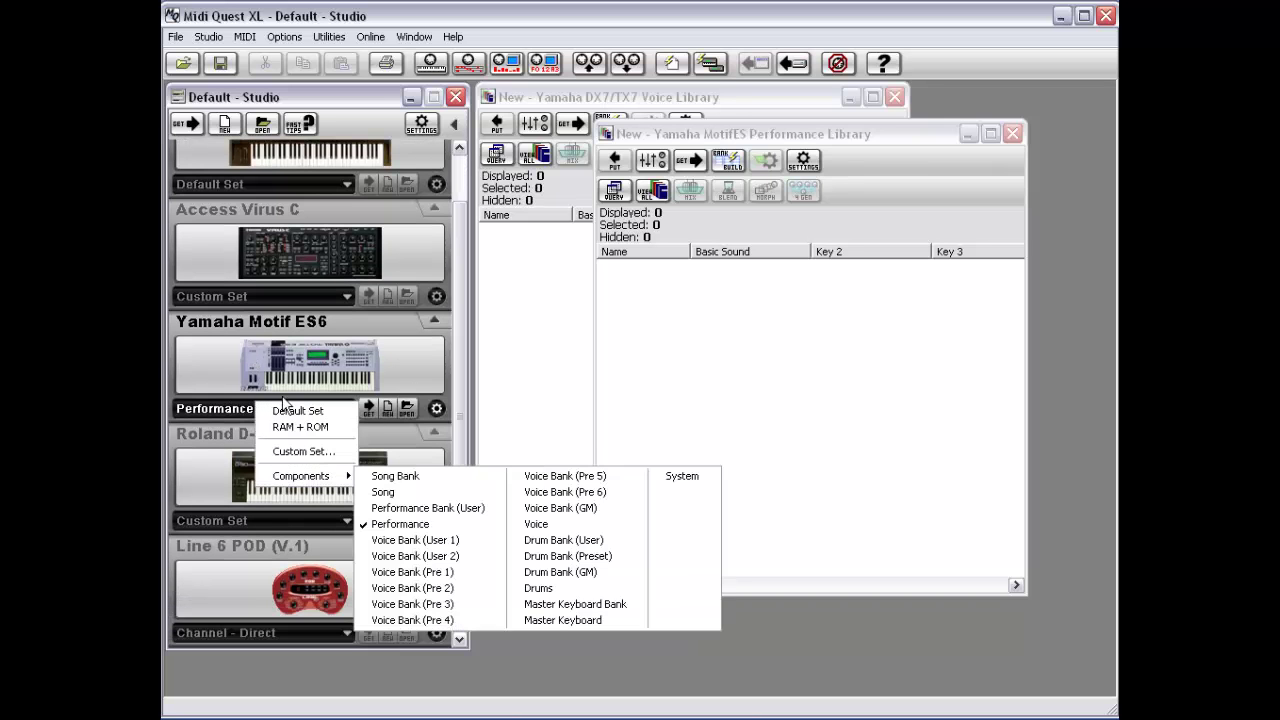
{"action": "left_click", "coordinate": [287, 408]}
{"action": "left_click", "coordinate": [224, 521]}
{"action": "left_click", "coordinate": [274, 527]}
{"action": "left_click", "coordinate": [253, 634]}
{"action": "left_click", "coordinate": [320, 534]}
{"action": "scroll", "coordinate": [455, 514], "scroll_direction": "up", "scroll_amount": 1}
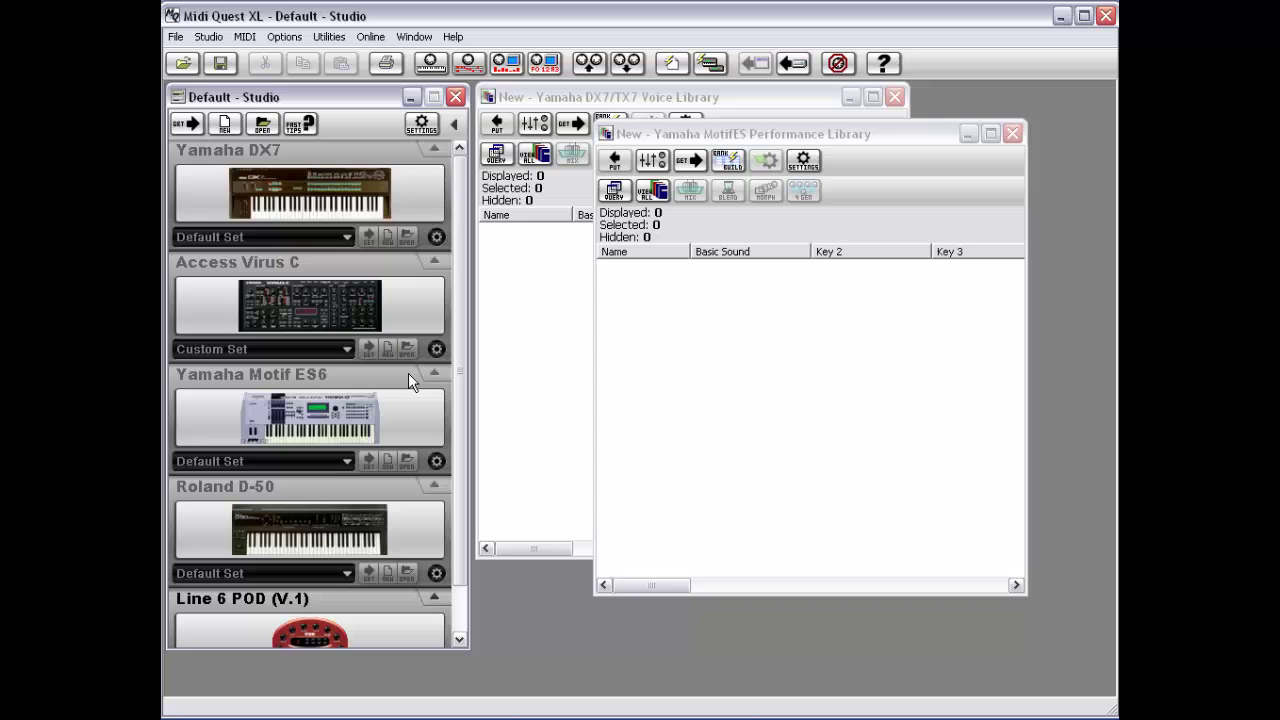
Select the Roland D-50 in the studio, and close the Day-Timer schedule page in Internet Explorer.
{"action": "left_click", "coordinate": [270, 415]}
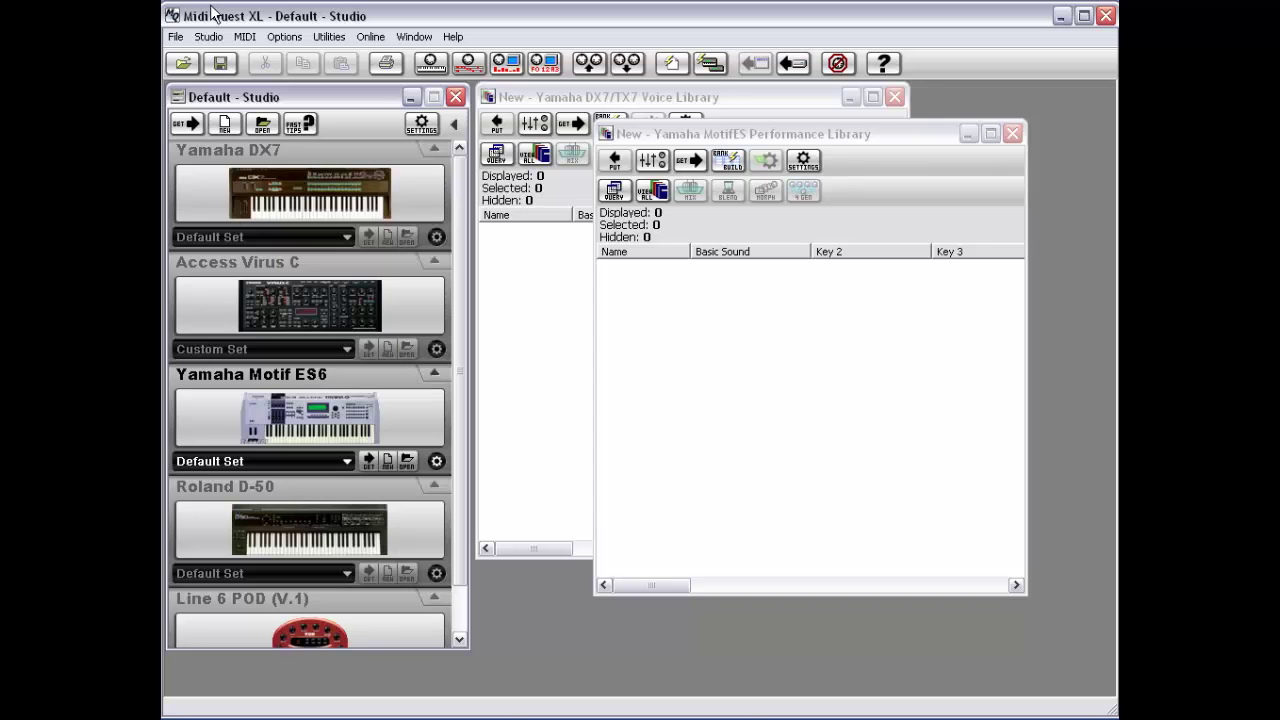
{"action": "right_click", "coordinate": [268, 422]}
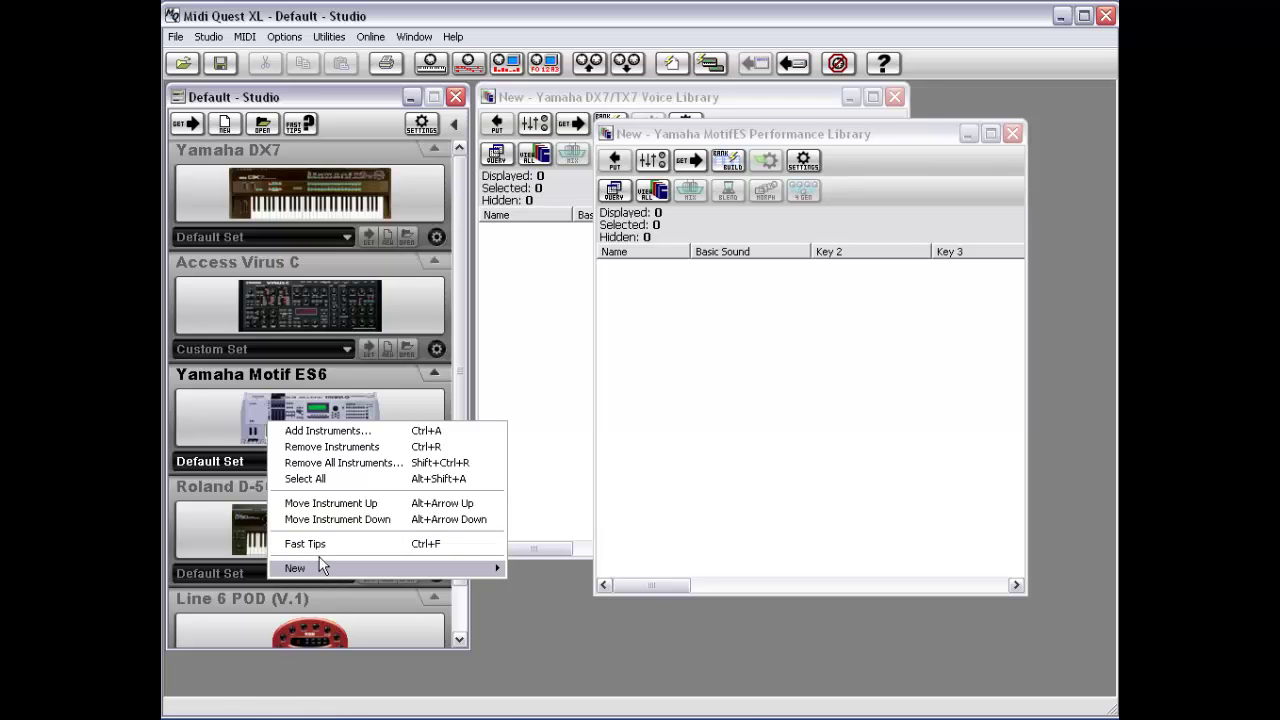
{"action": "left_click", "coordinate": [242, 526]}
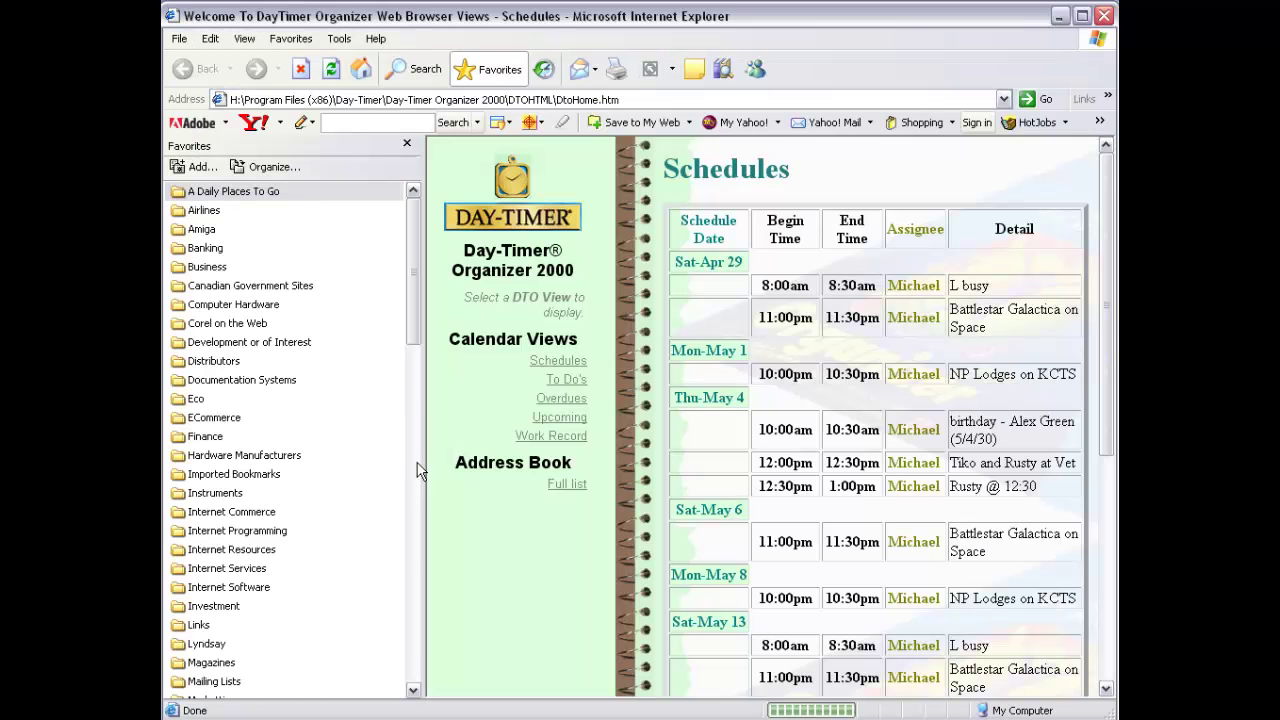
{"action": "left_click", "coordinate": [1105, 16]}
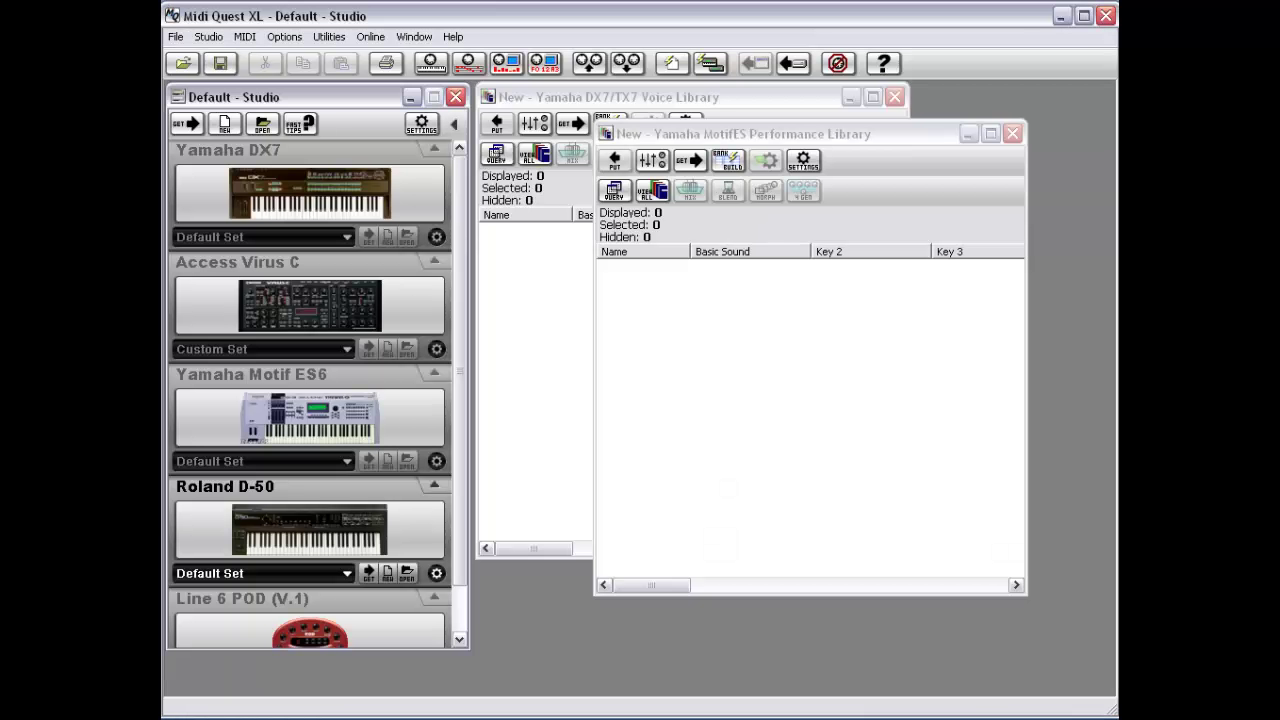